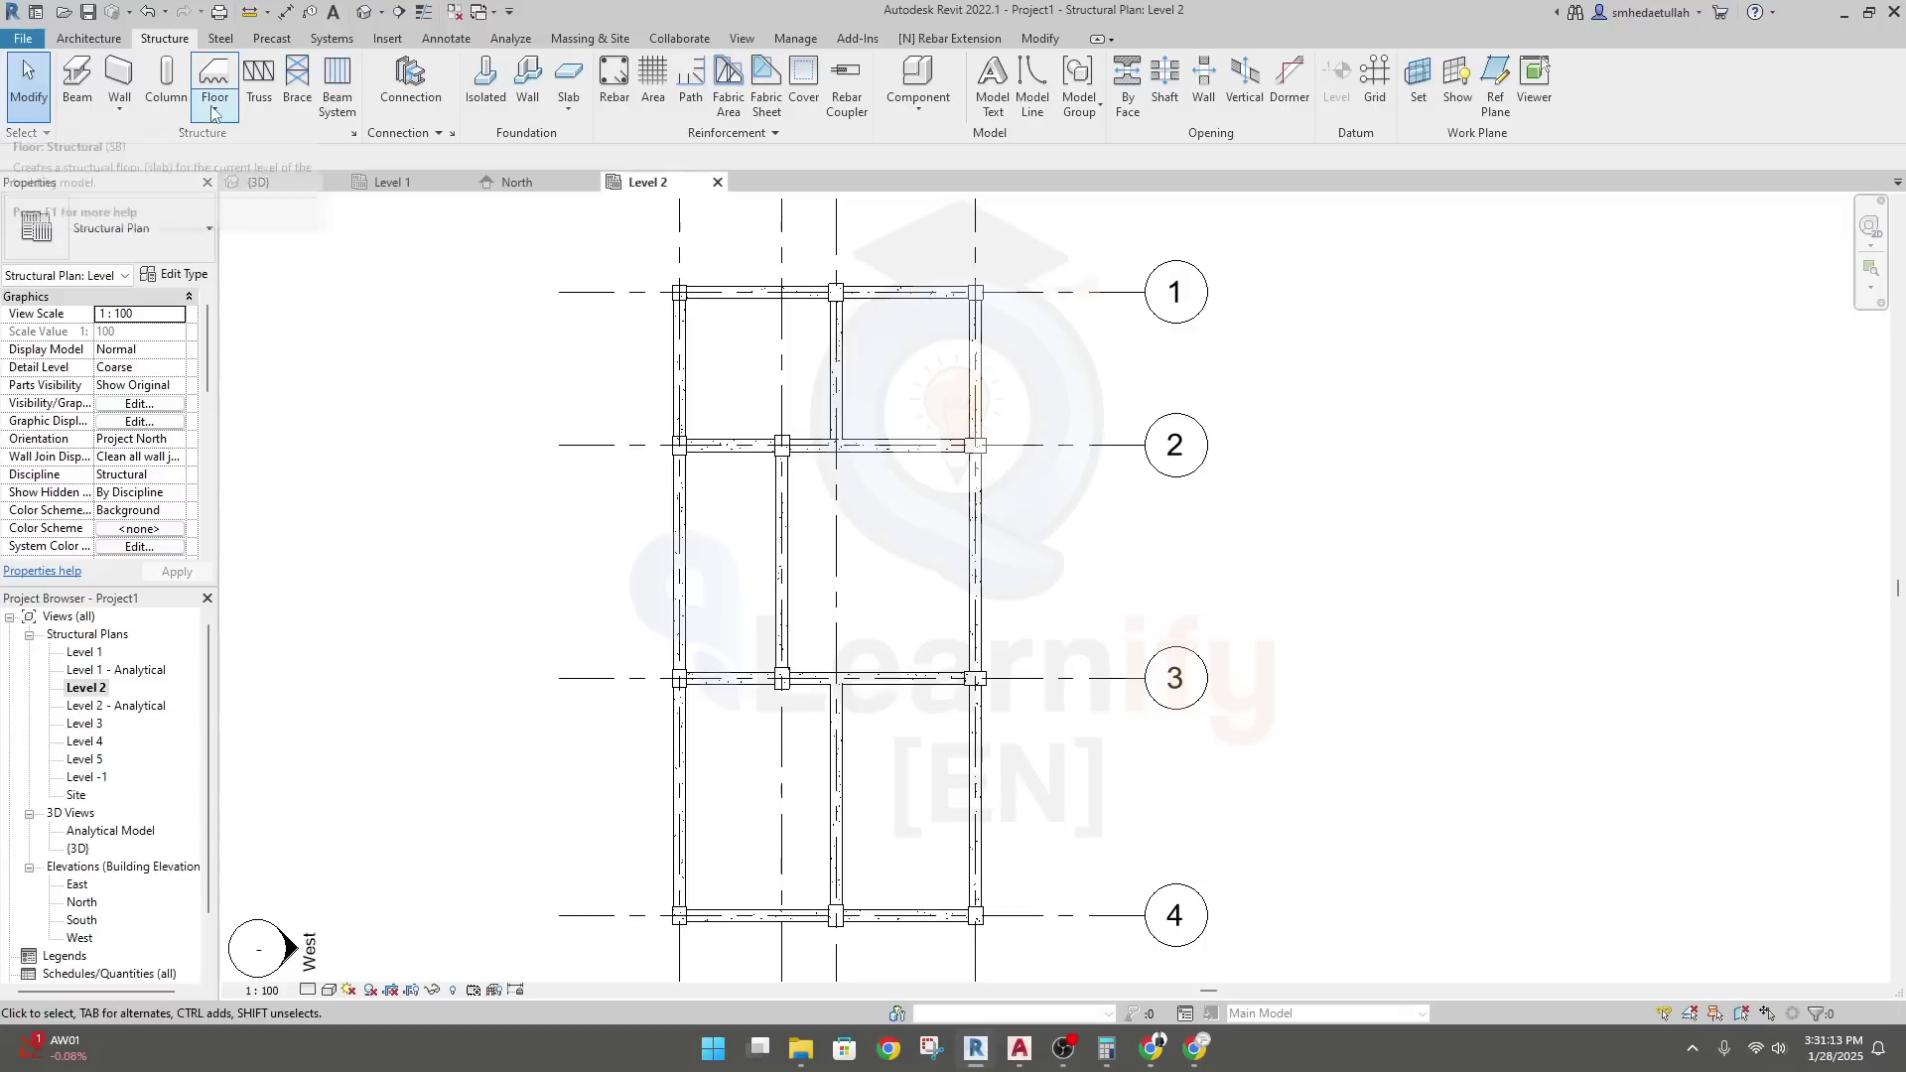
# Start a structural floor on Level 2 using the Generic 300mm floor type
pyautogui.click(215, 113)
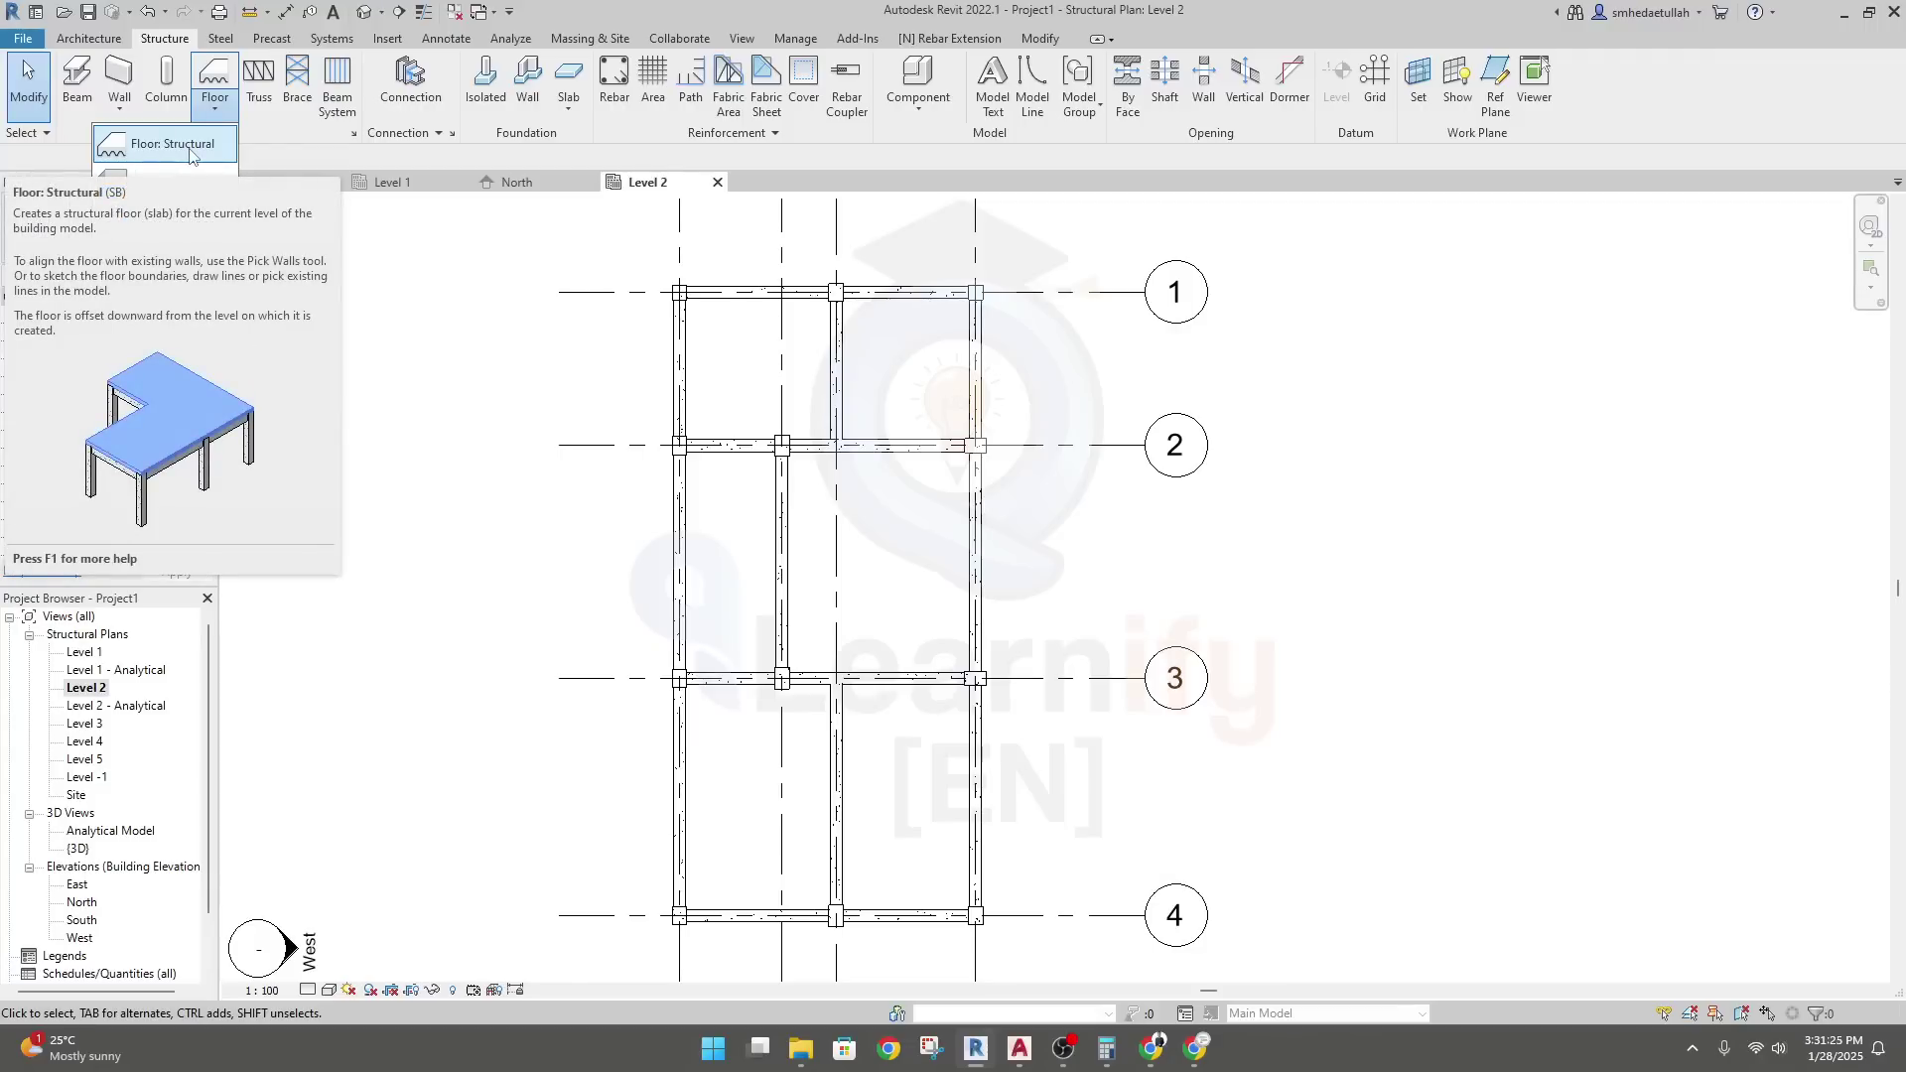
pyautogui.click(190, 149)
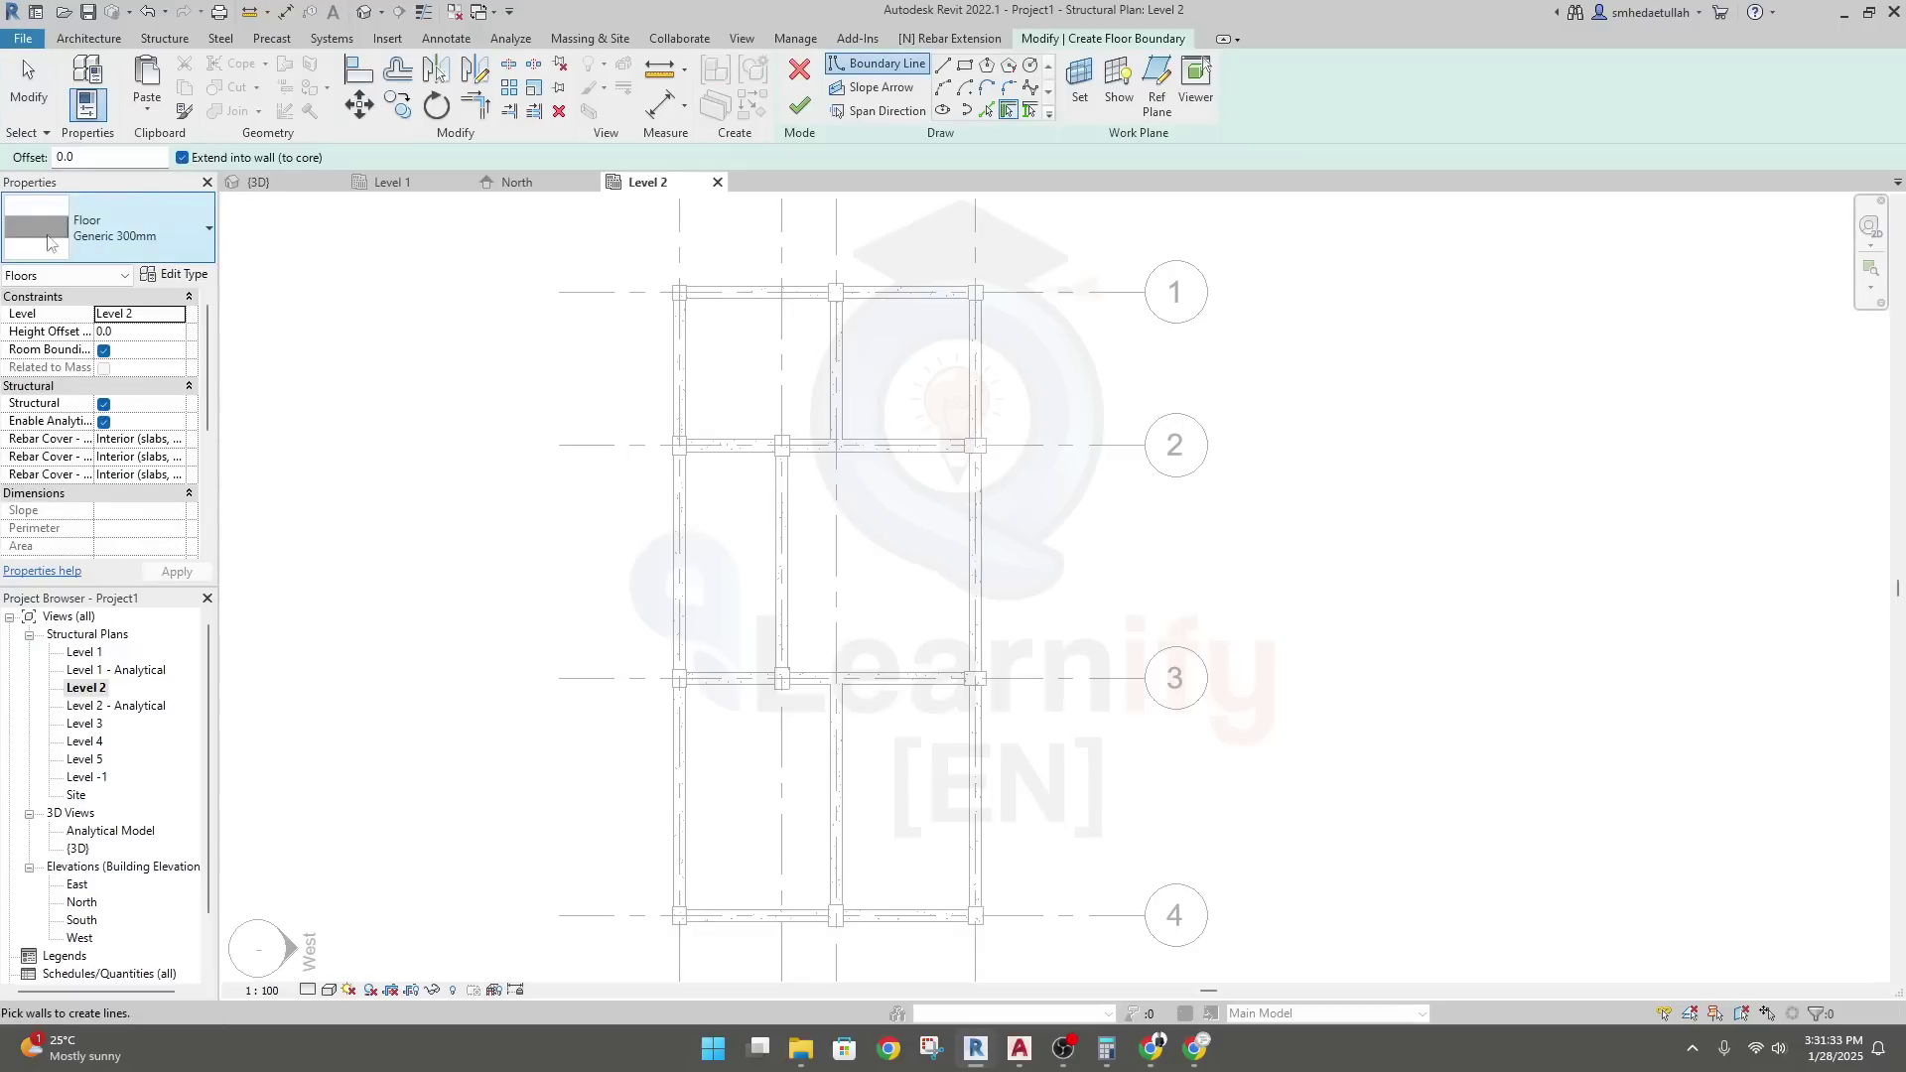
pyautogui.click(208, 234)
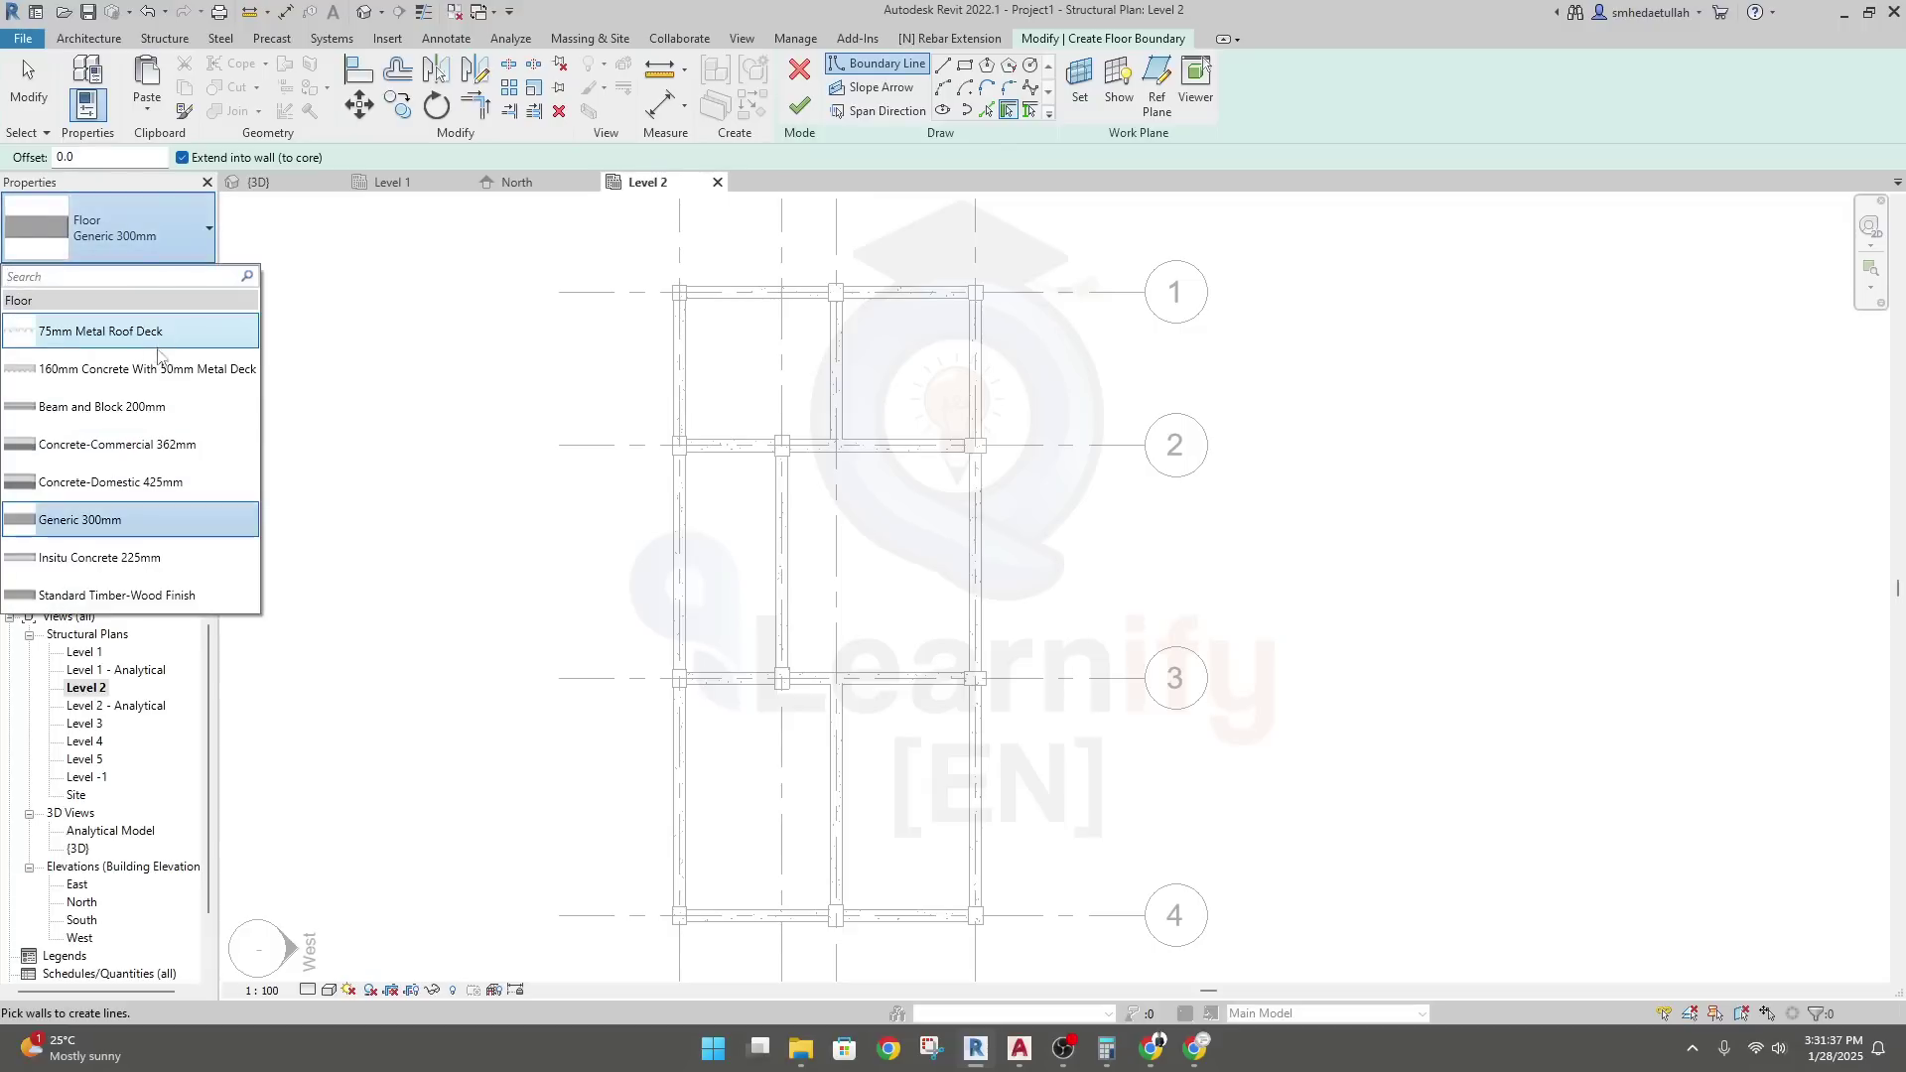
pyautogui.moveTo(154, 342)
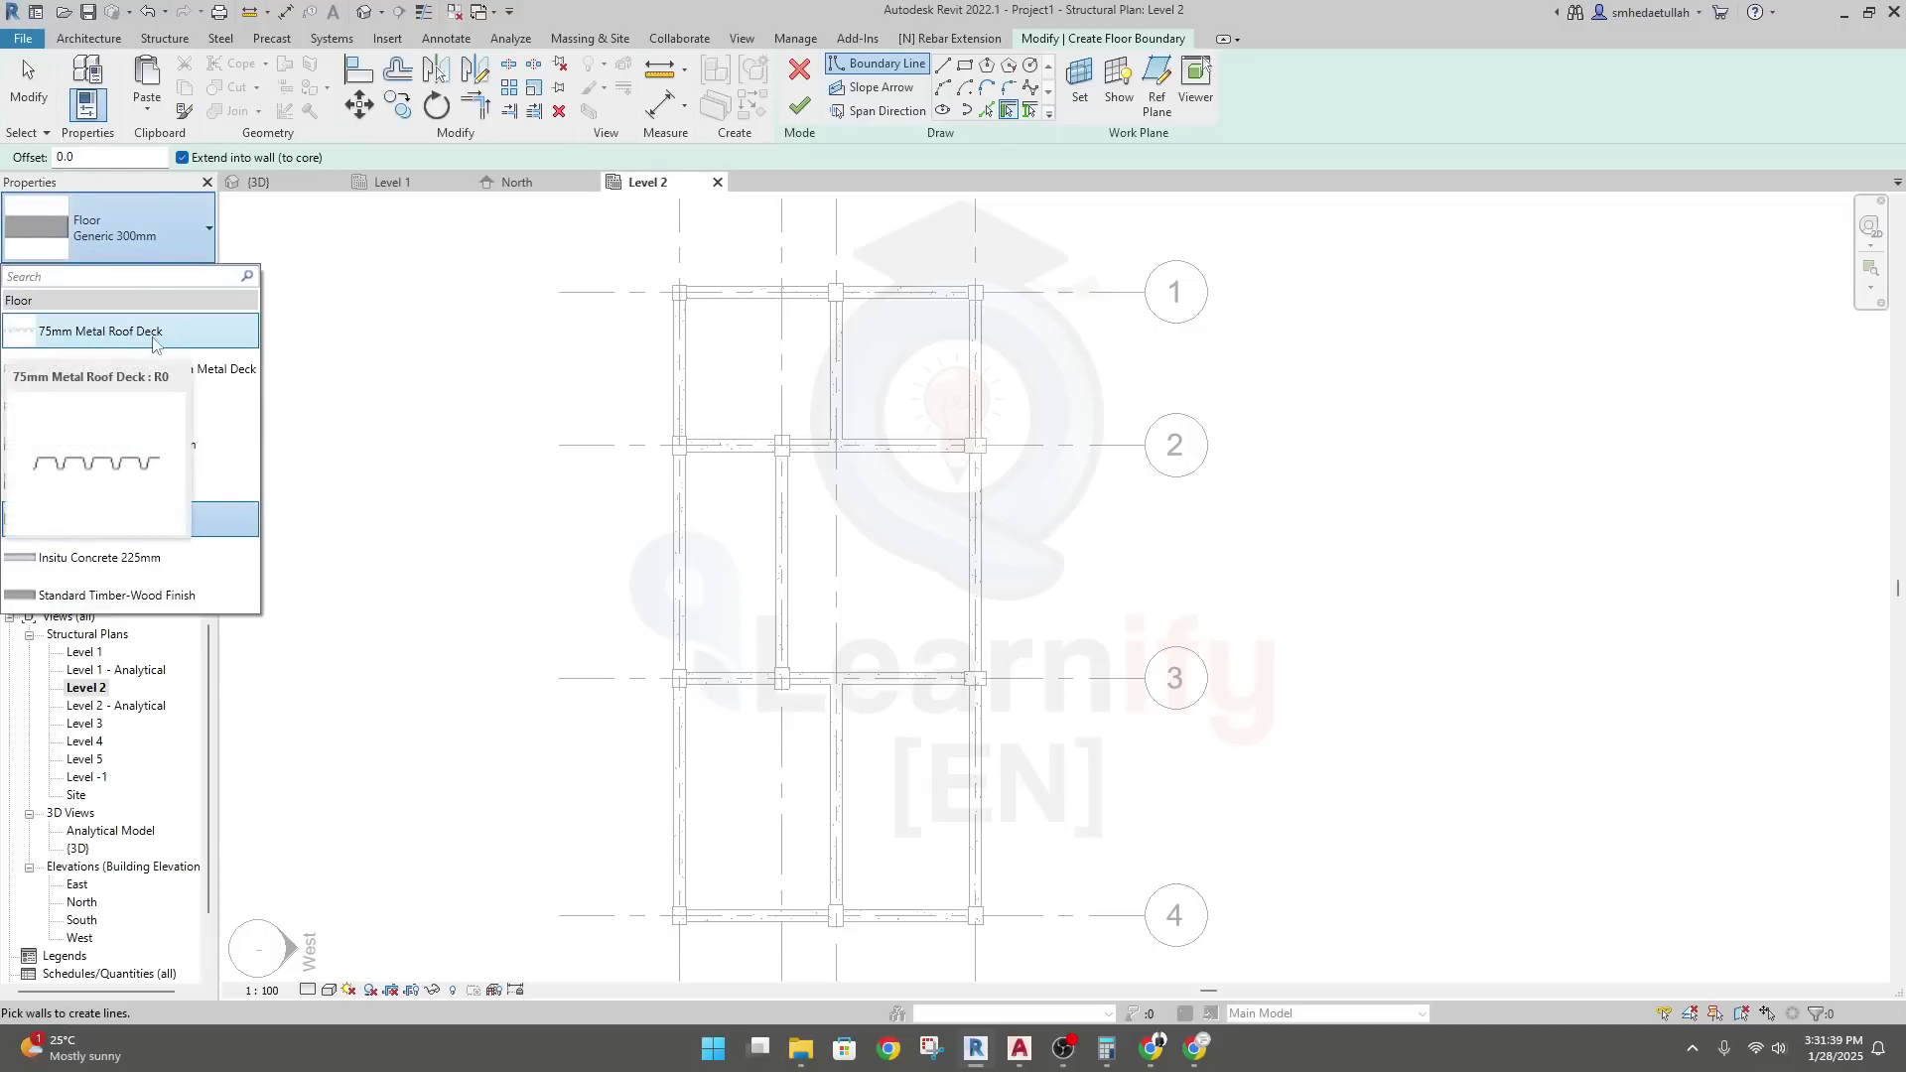
pyautogui.moveTo(106, 375)
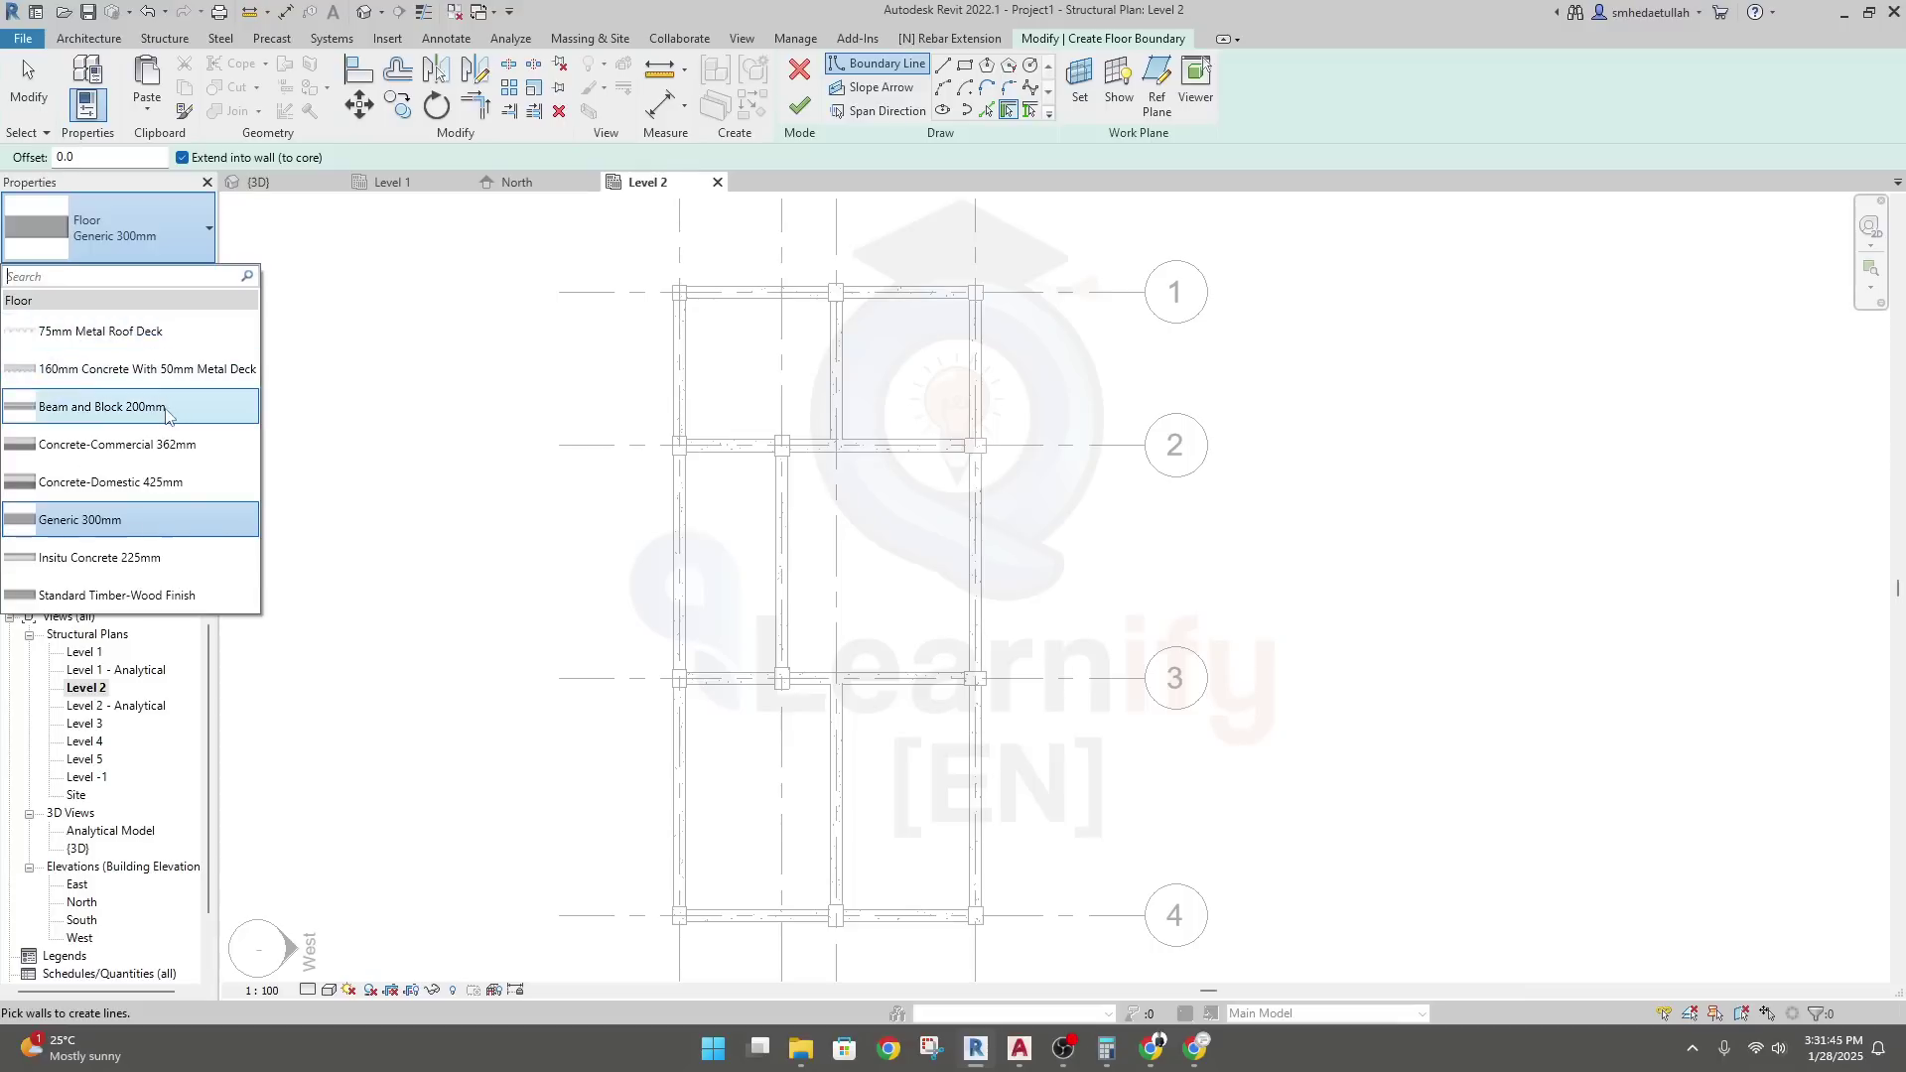
pyautogui.moveTo(167, 415)
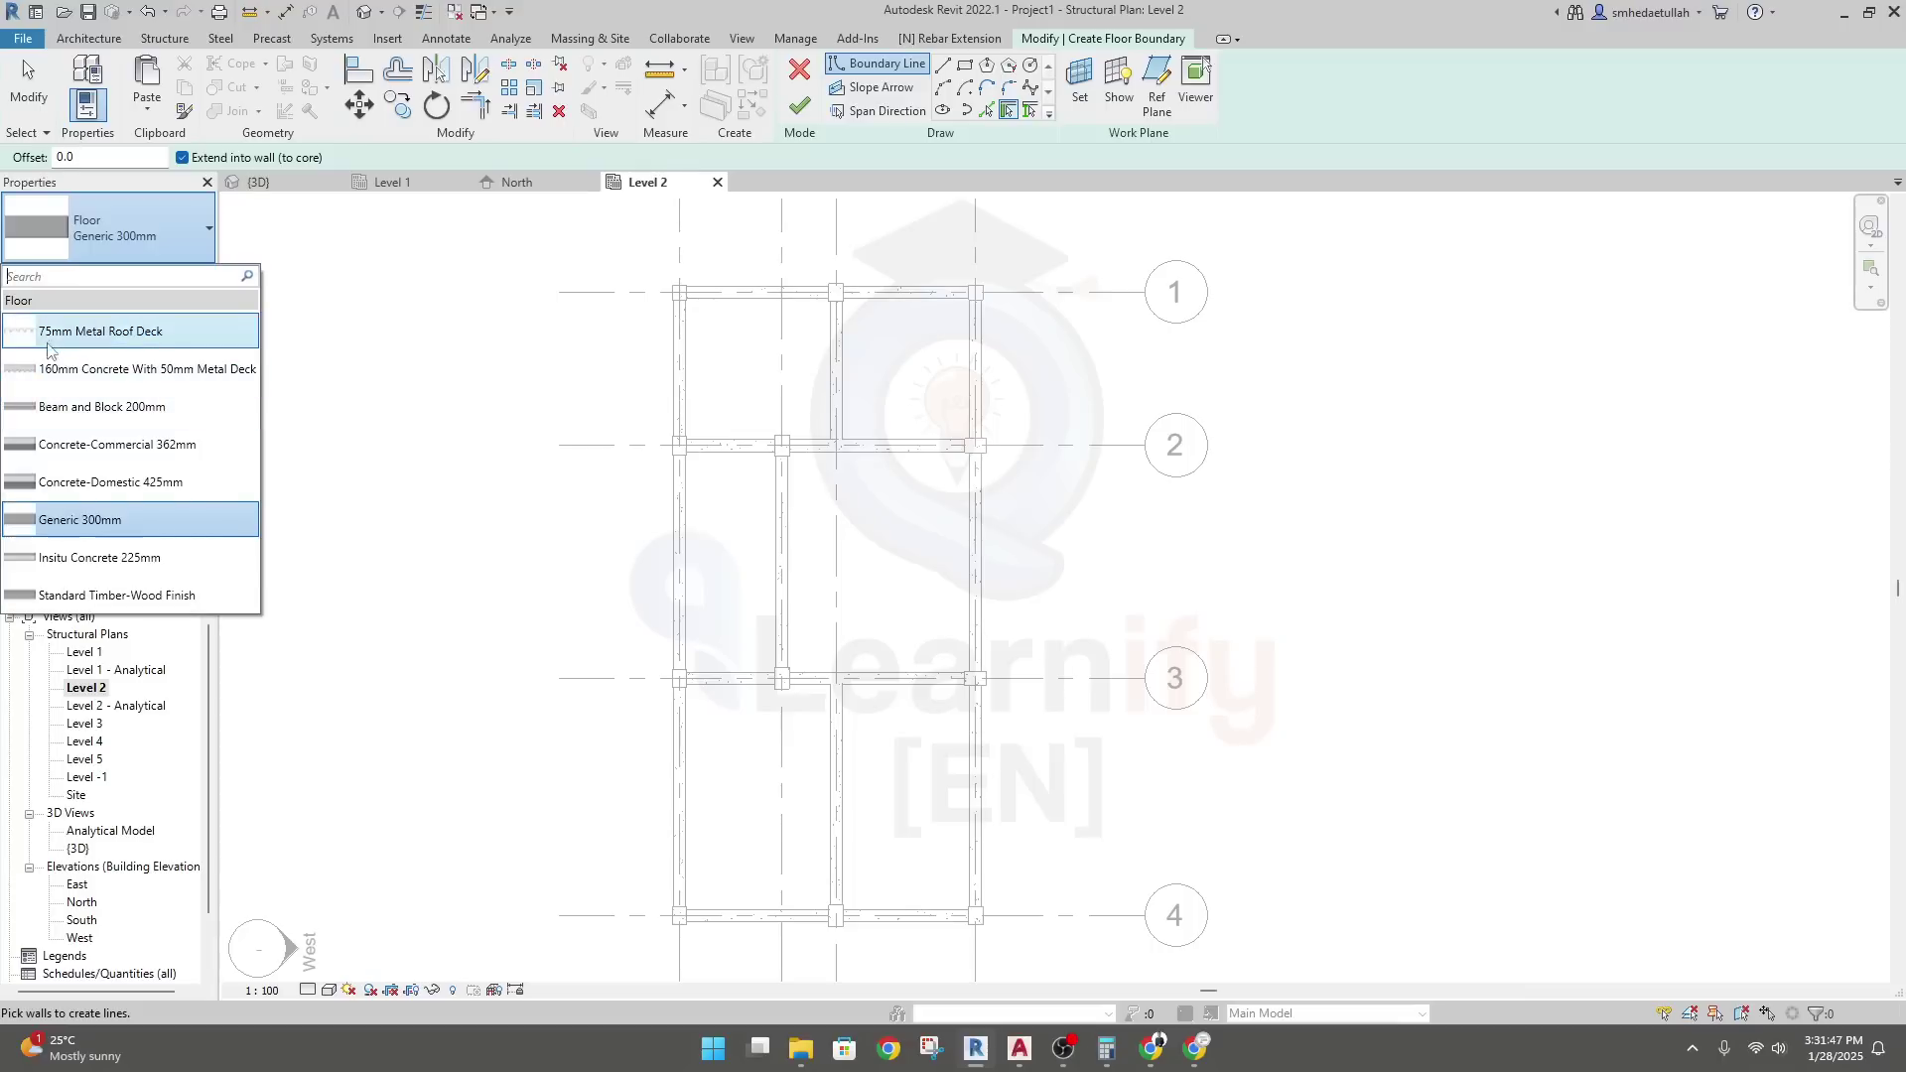
pyautogui.moveTo(185, 449)
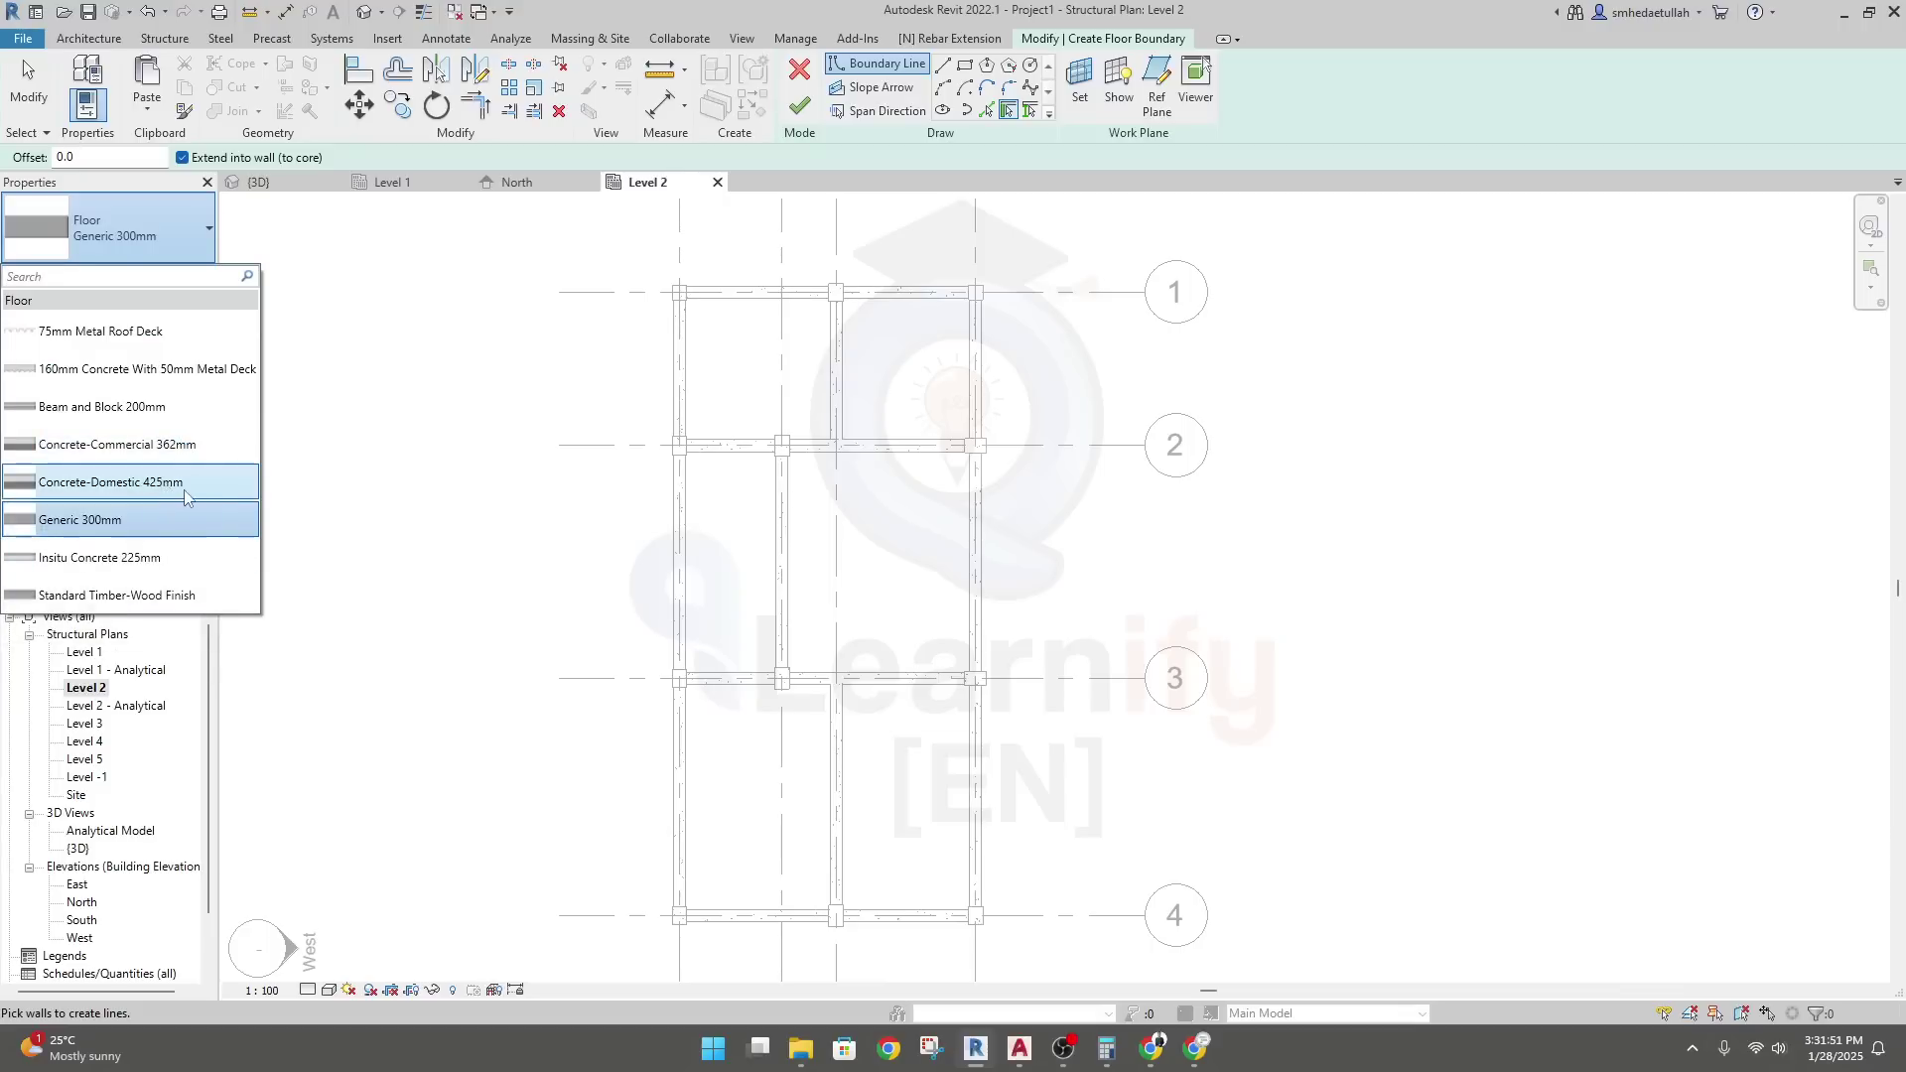
pyautogui.moveTo(80, 528)
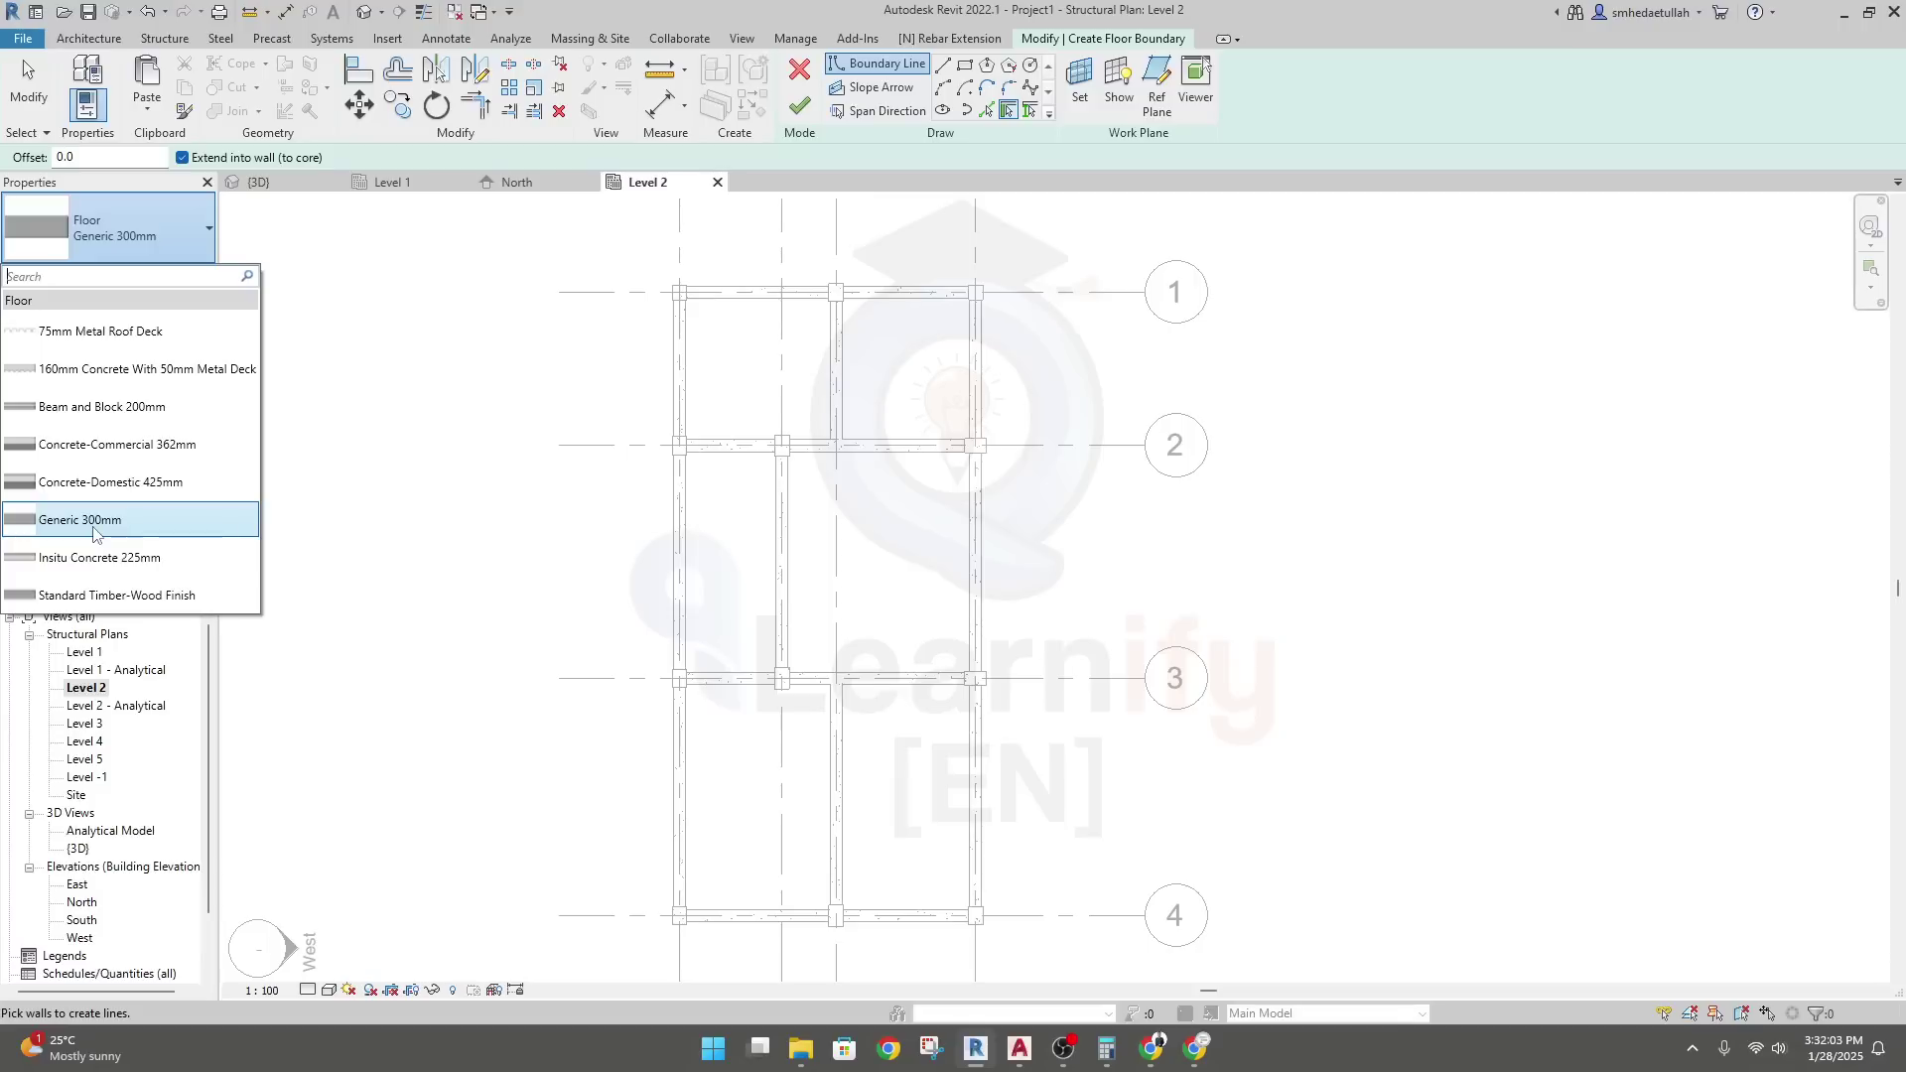
pyautogui.click(96, 527)
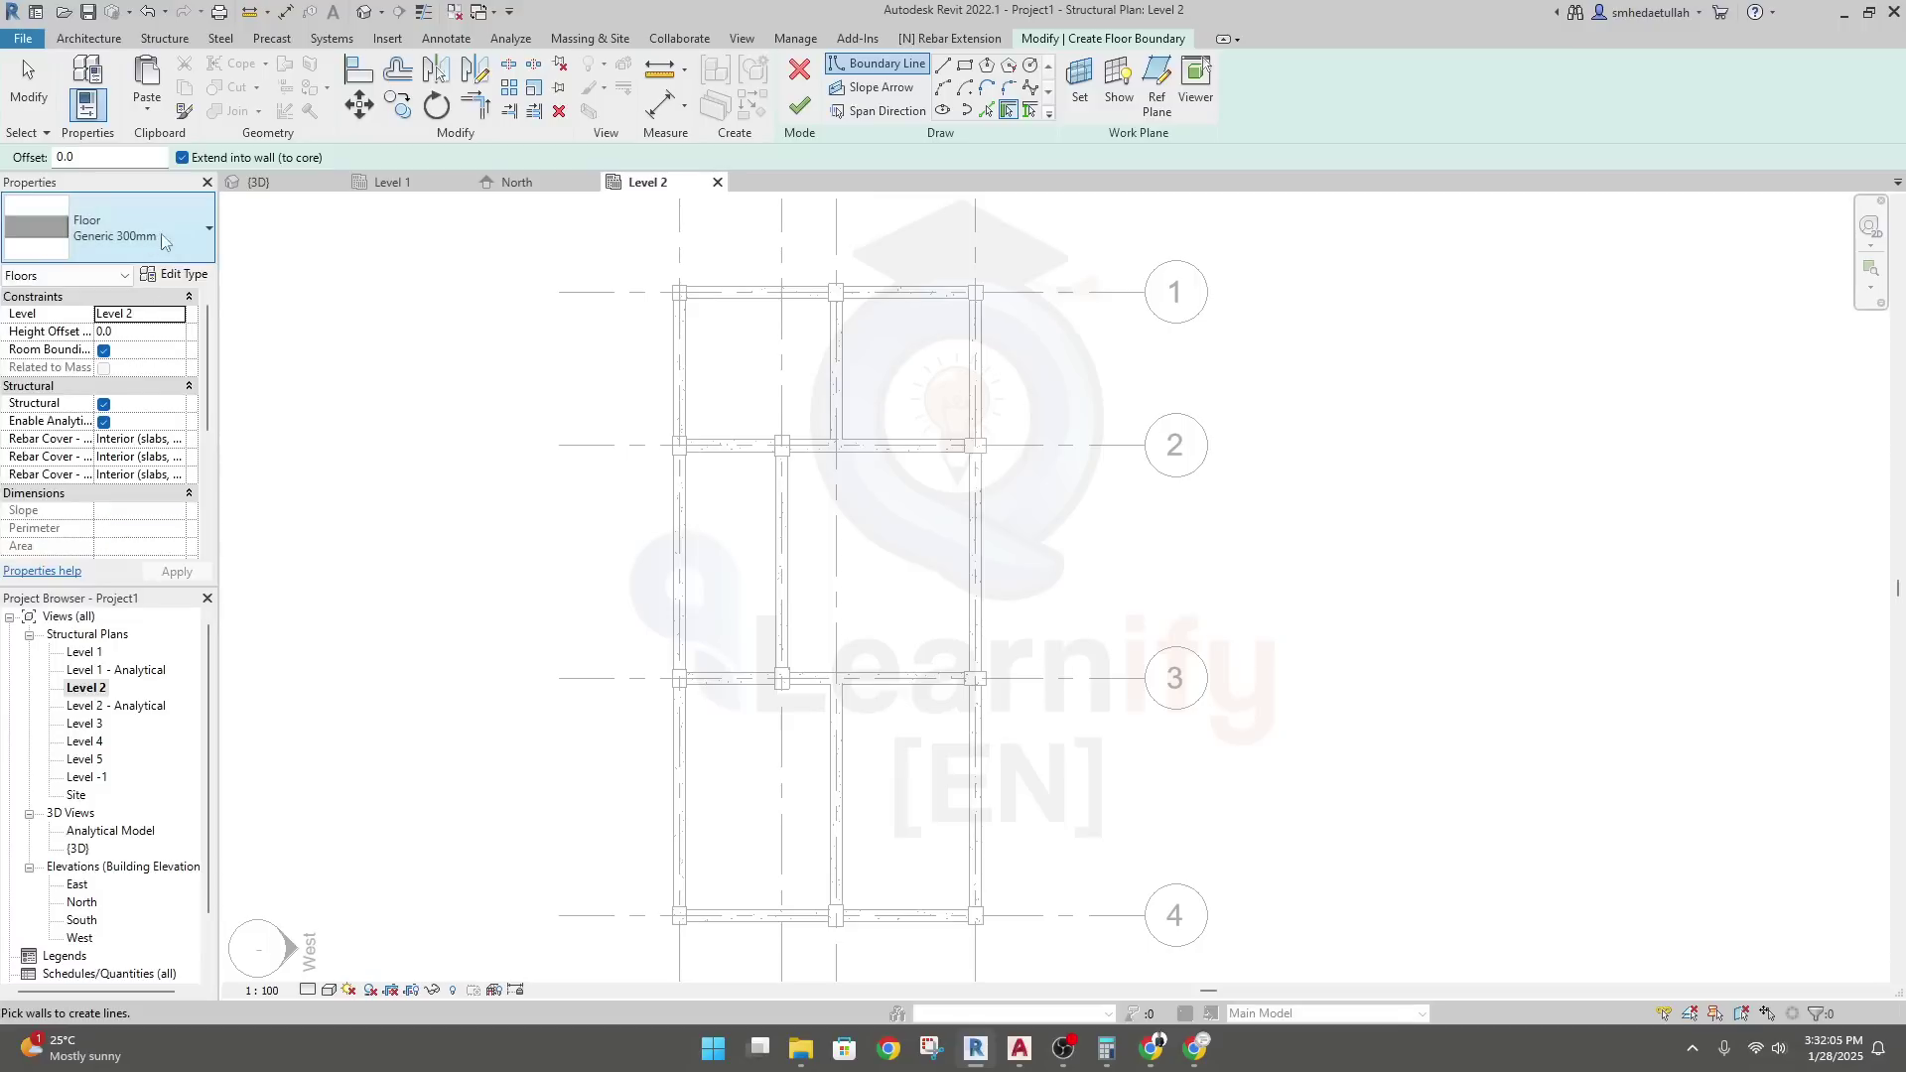
# Duplicate the Generic 300mm floor type under the name Slab 125mm
pyautogui.click(184, 279)
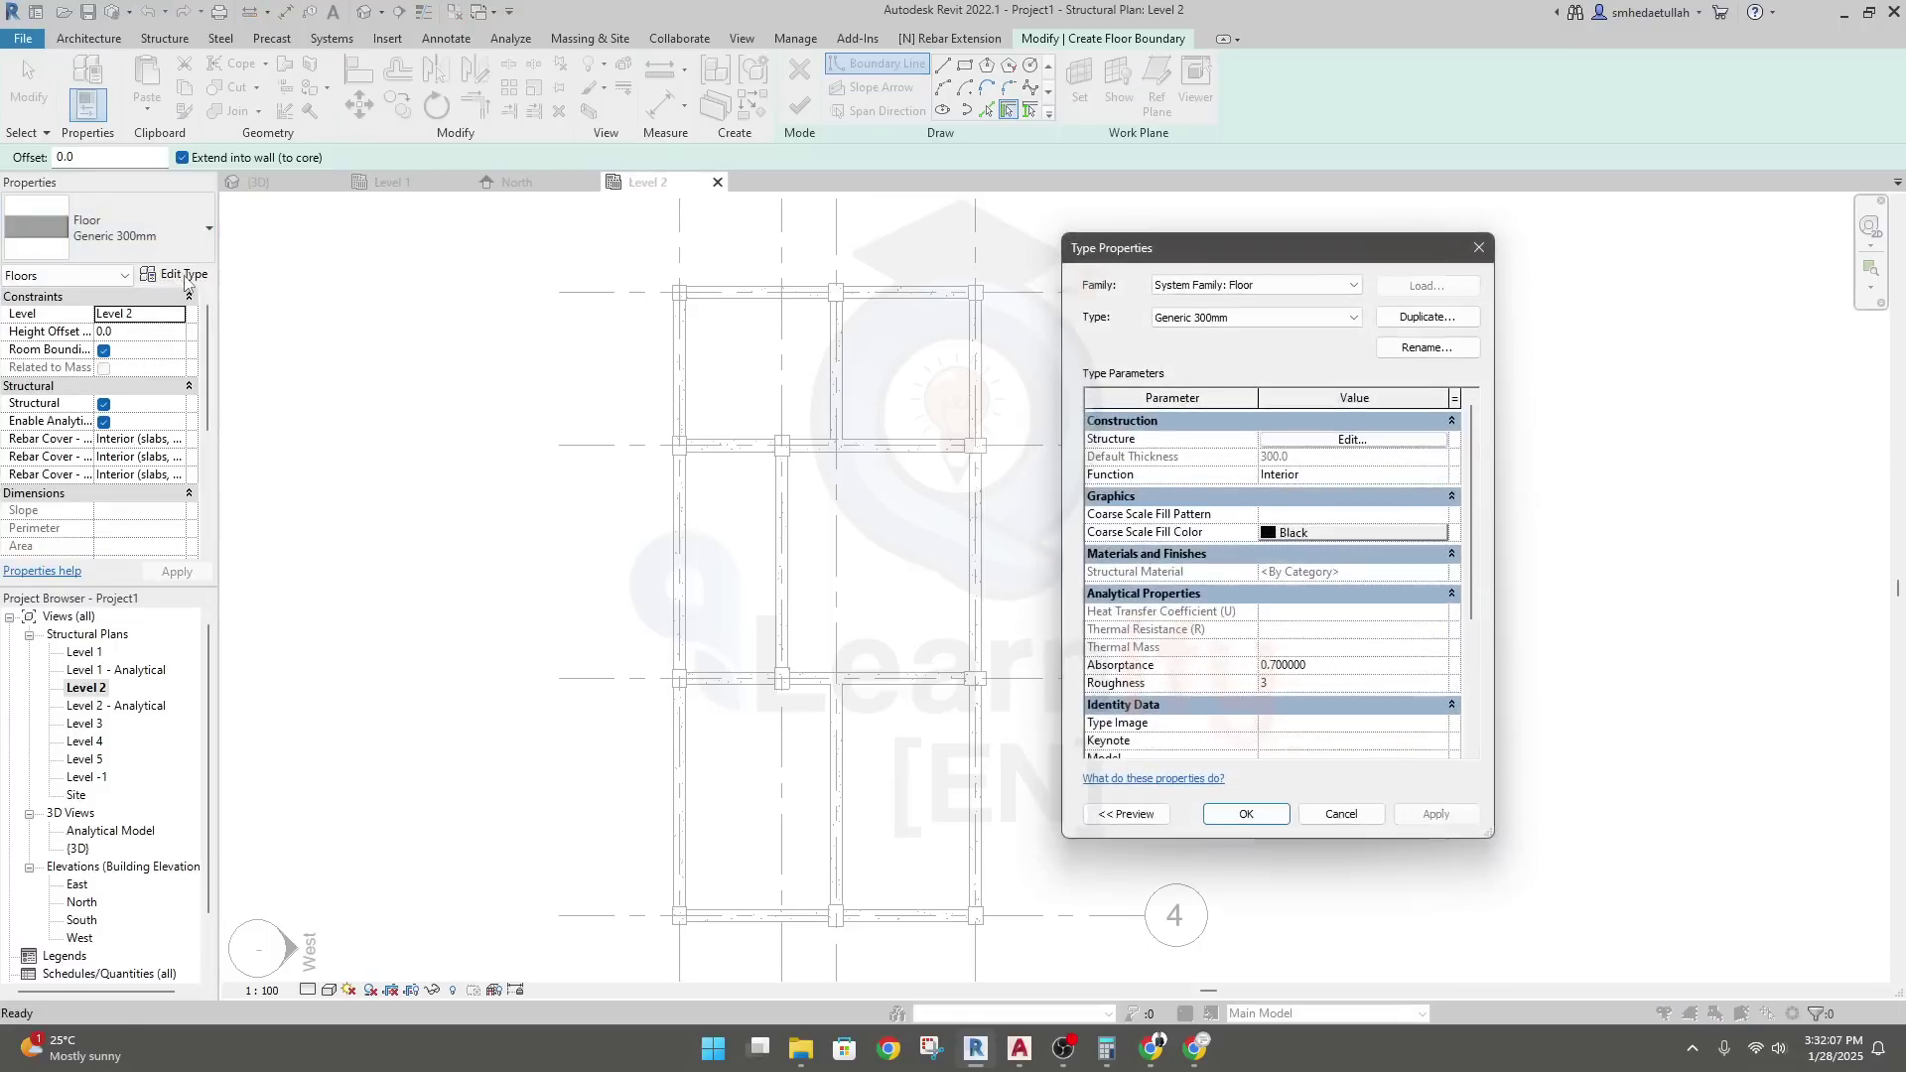
pyautogui.moveTo(1234, 248); pyautogui.dragTo(852, 287)
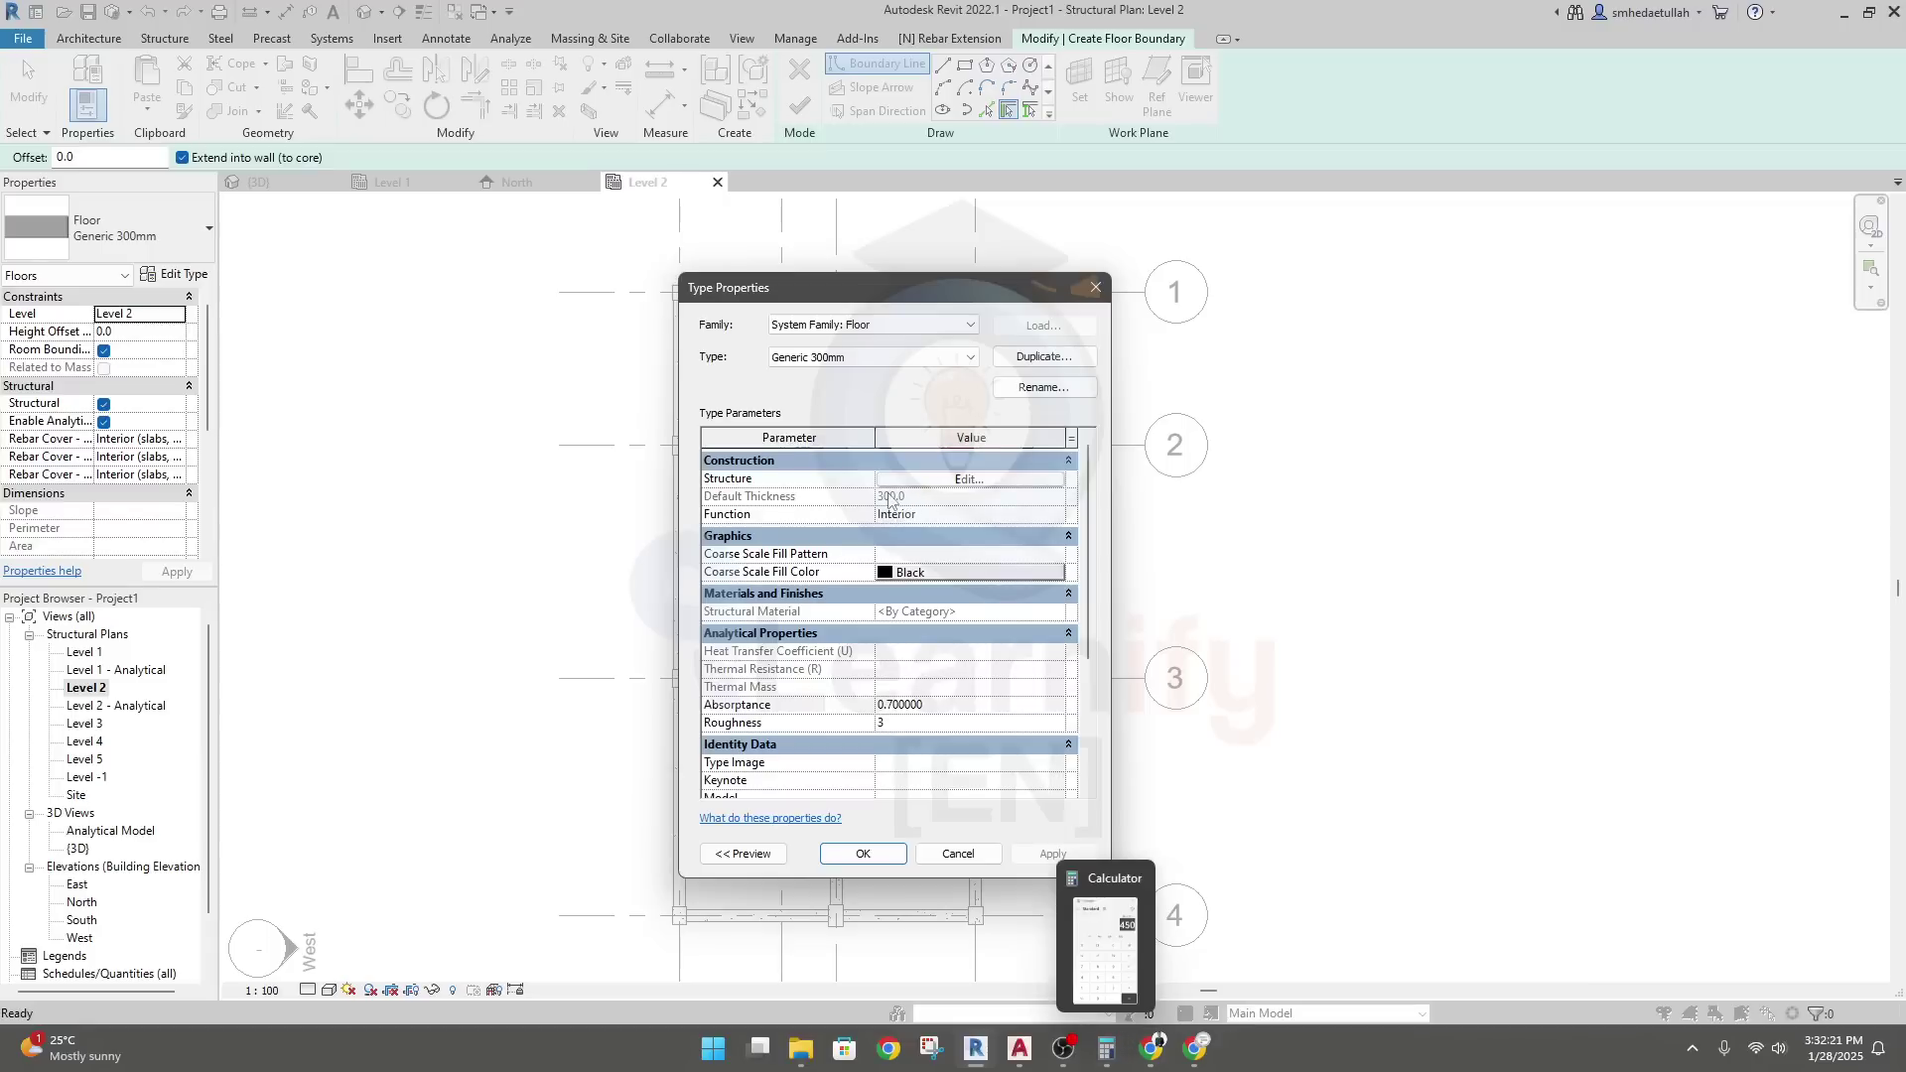
pyautogui.click(1043, 356)
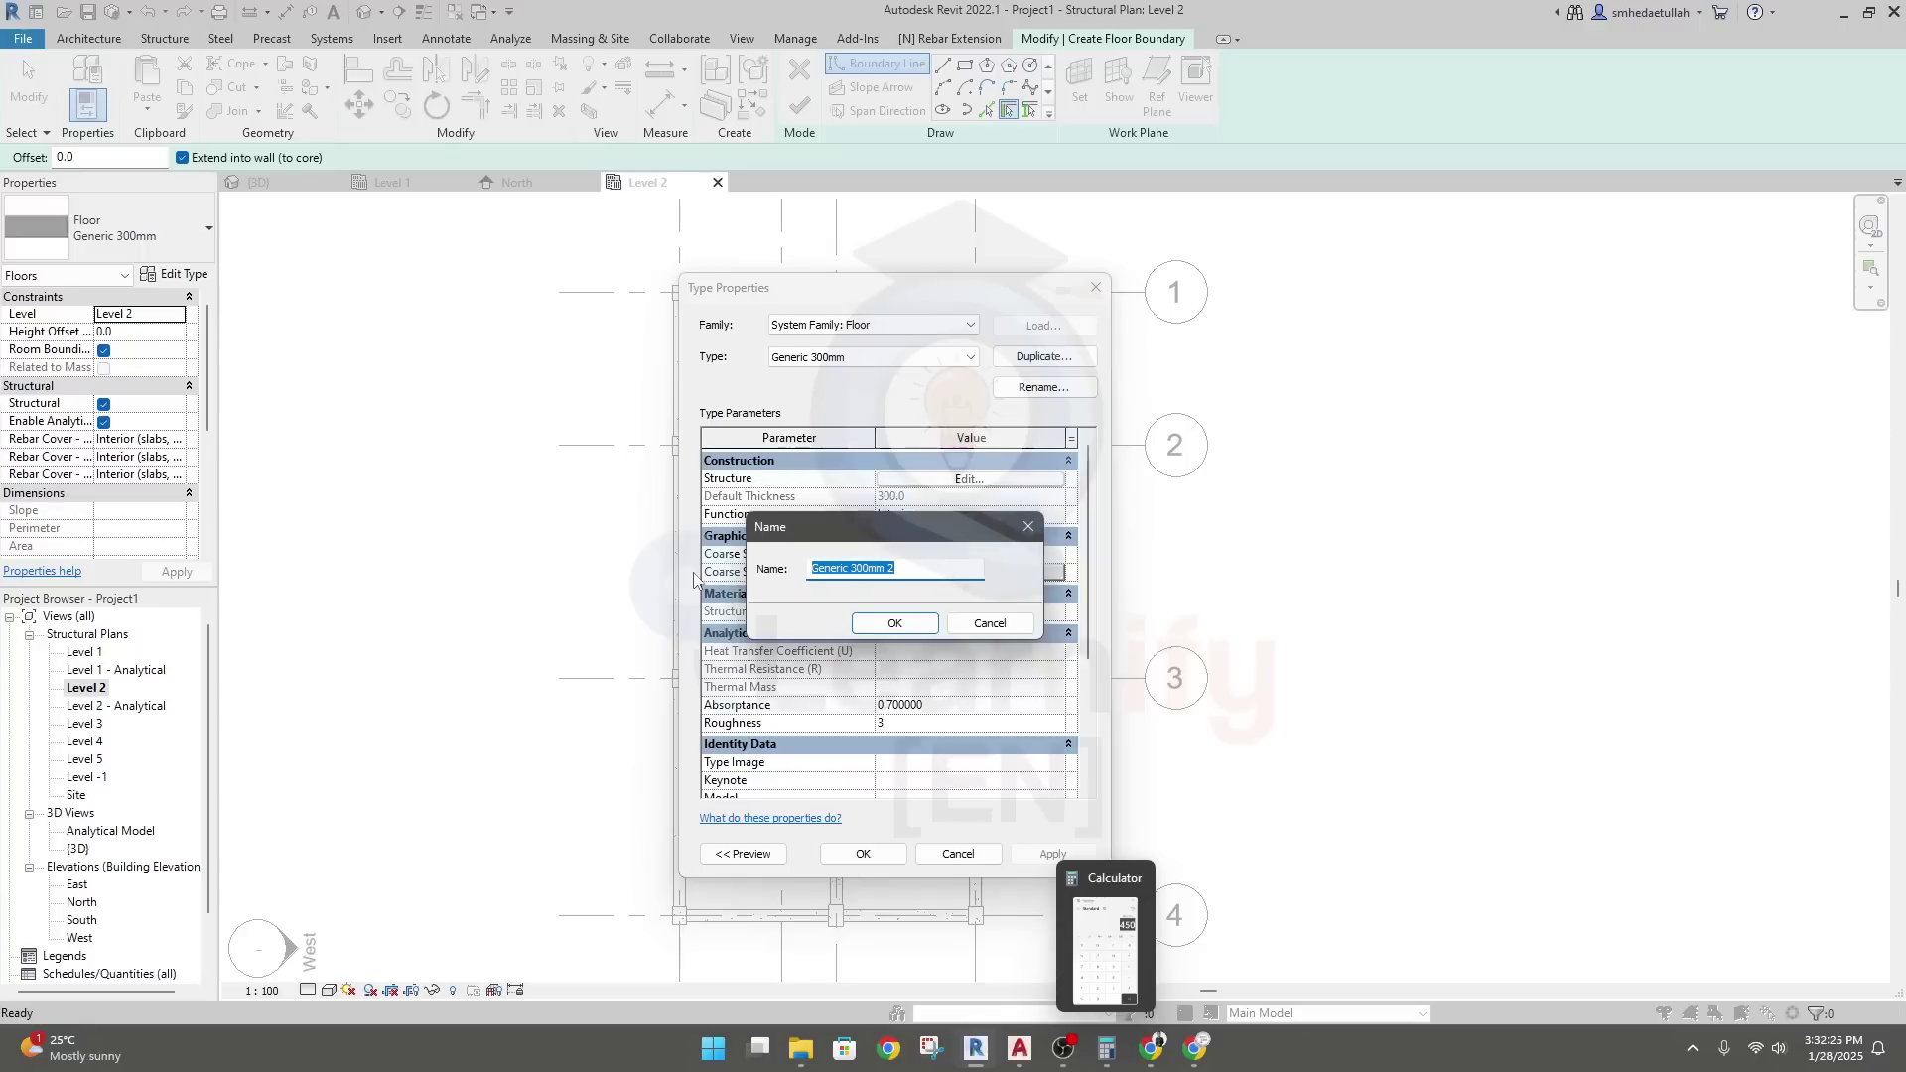
pyautogui.write('Slab 125mm')
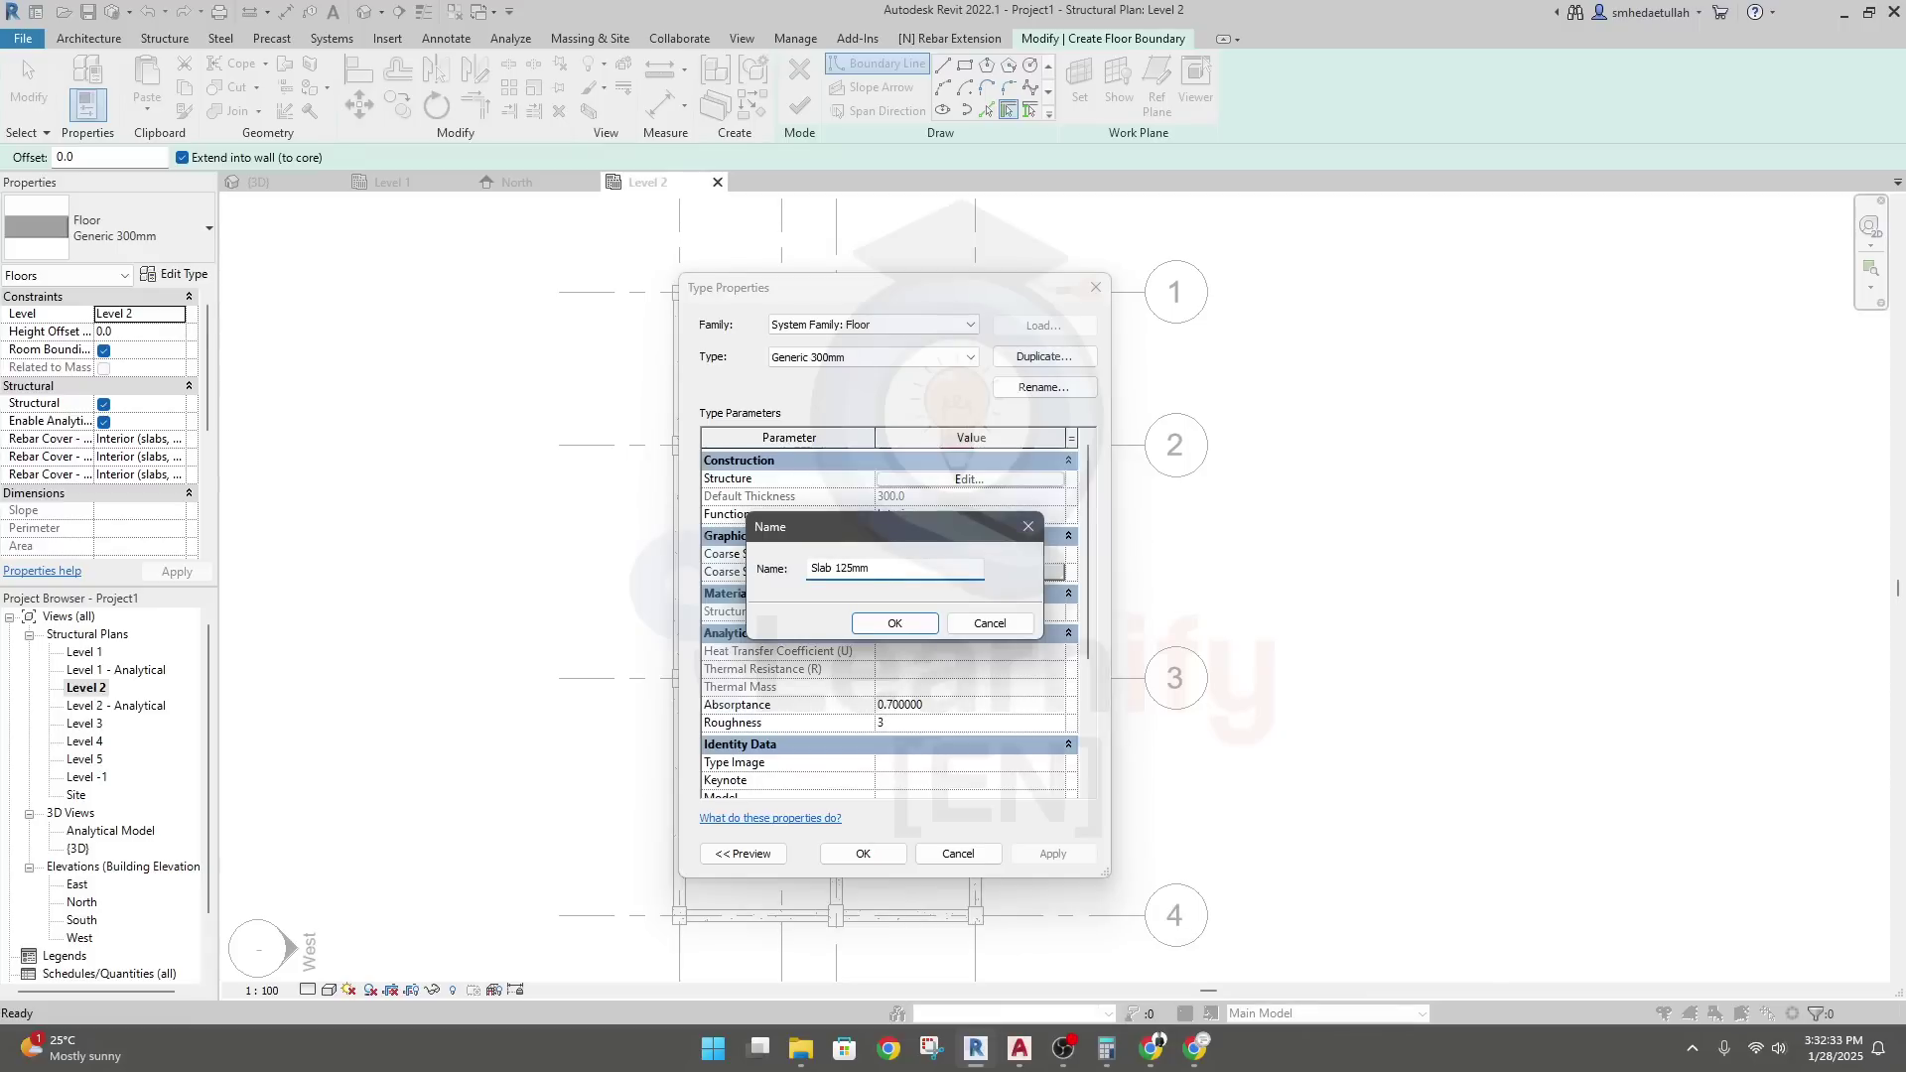
pyautogui.click(904, 622)
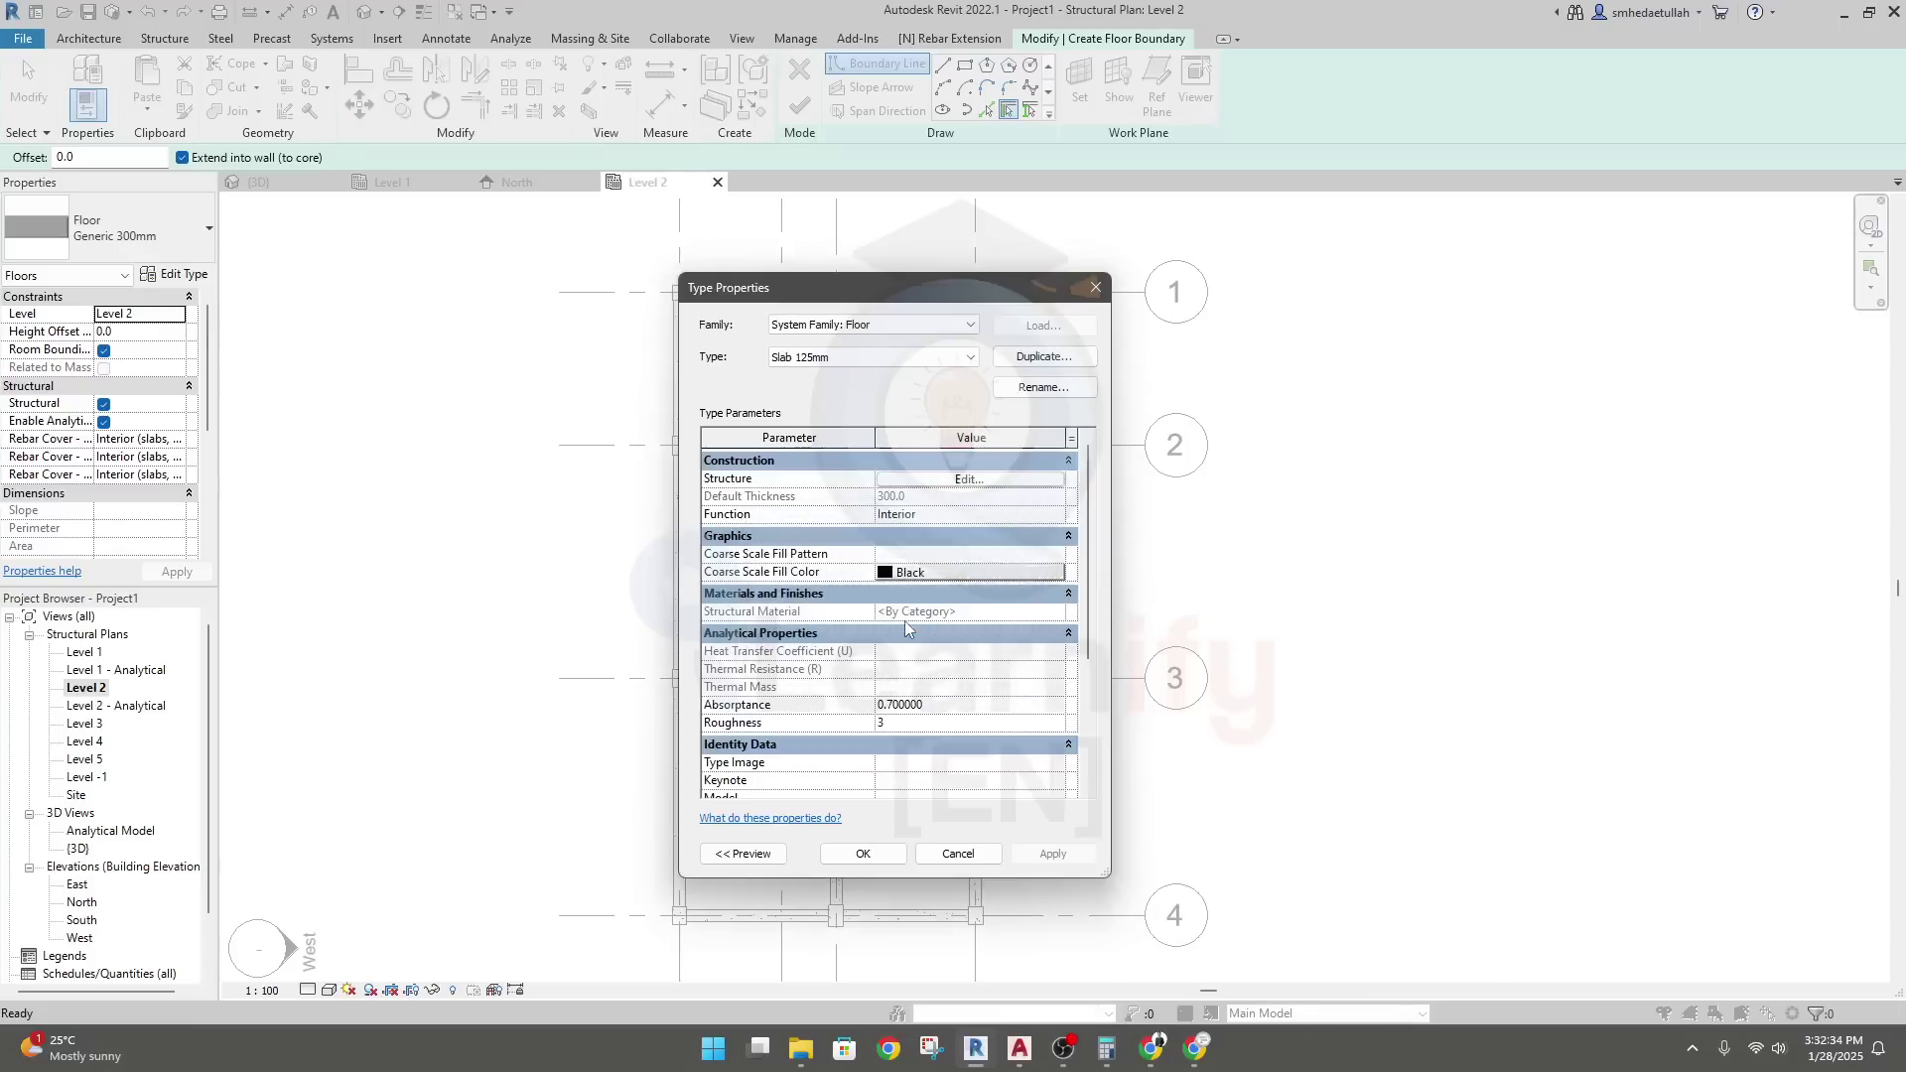
# Set the thickness of the structure layer in the Slab 125mm assembly to 125 mm
pyautogui.click(963, 481)
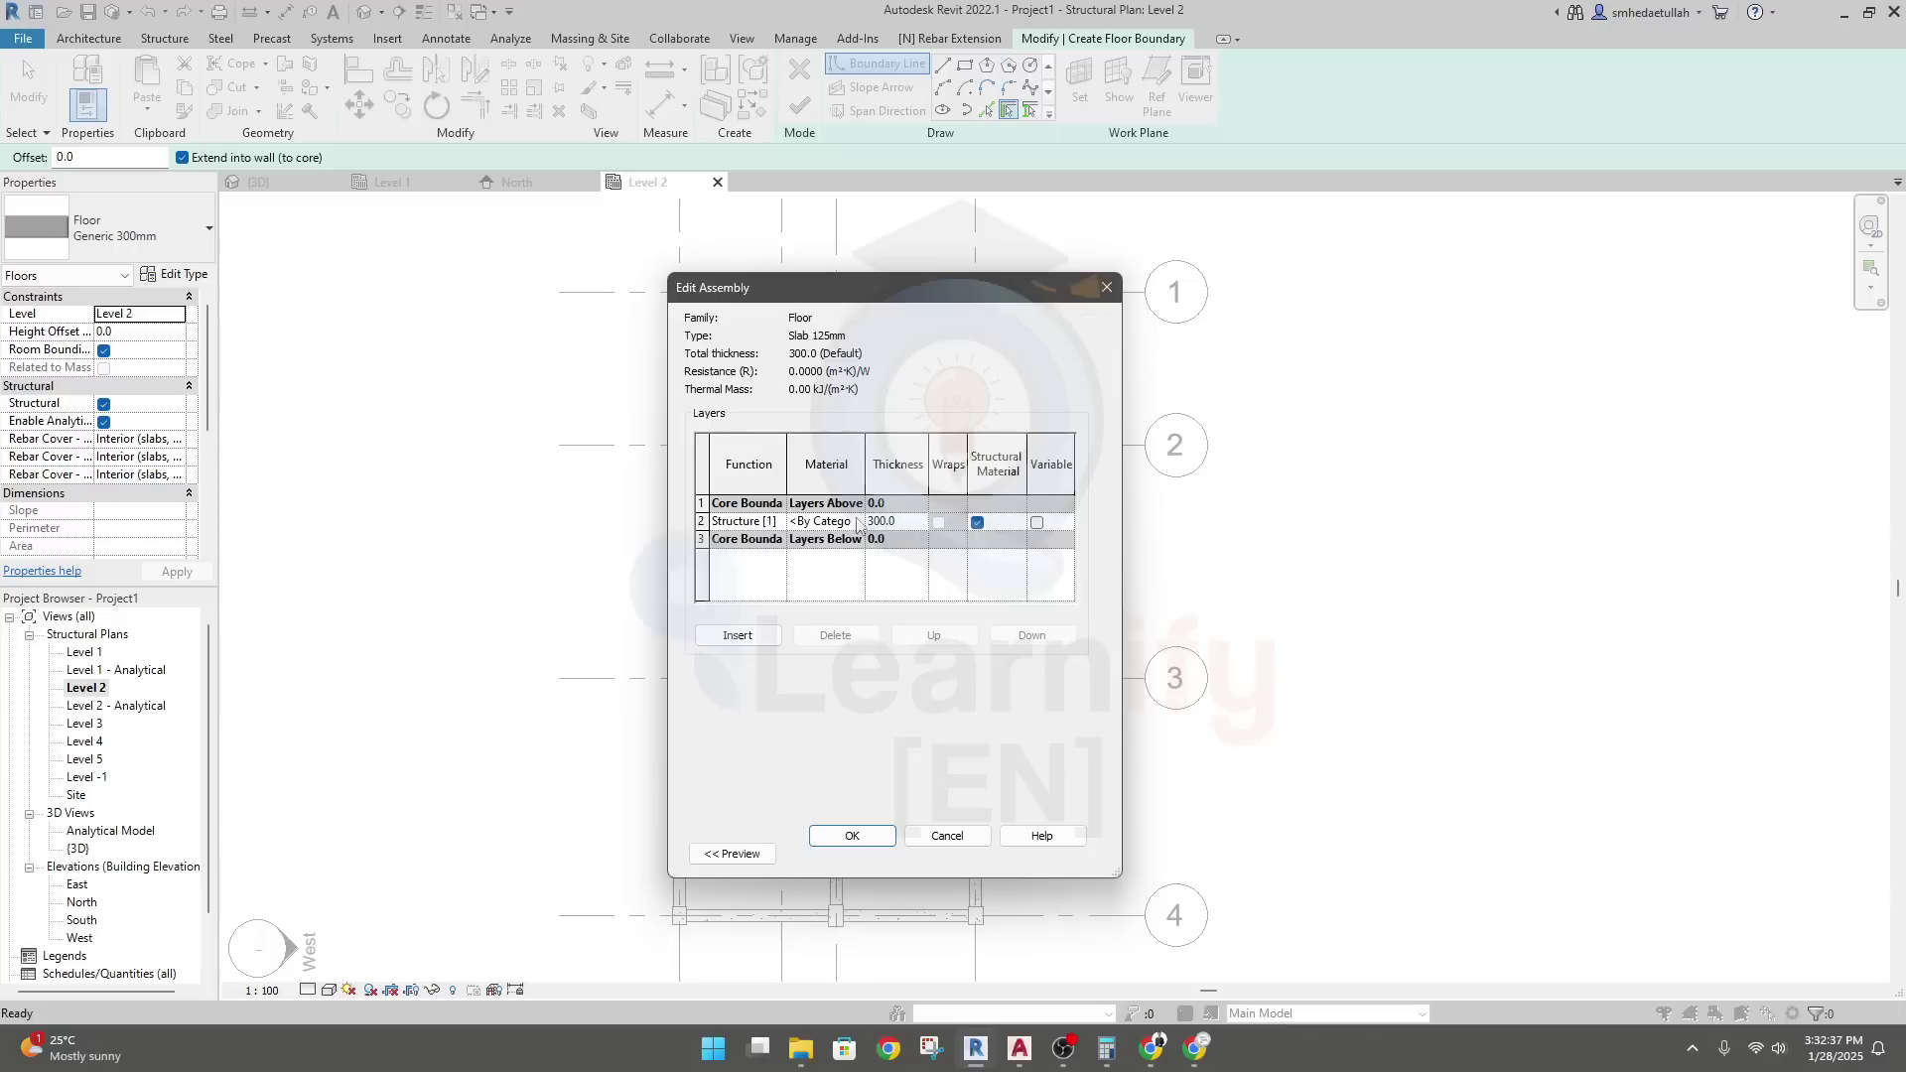
pyautogui.click(906, 523)
pyautogui.write('125')
# Assign the material Concrete, Cast-in-Place gray to the slab's structure layer and accept the type settings
pyautogui.click(834, 522)
pyautogui.click(858, 521)
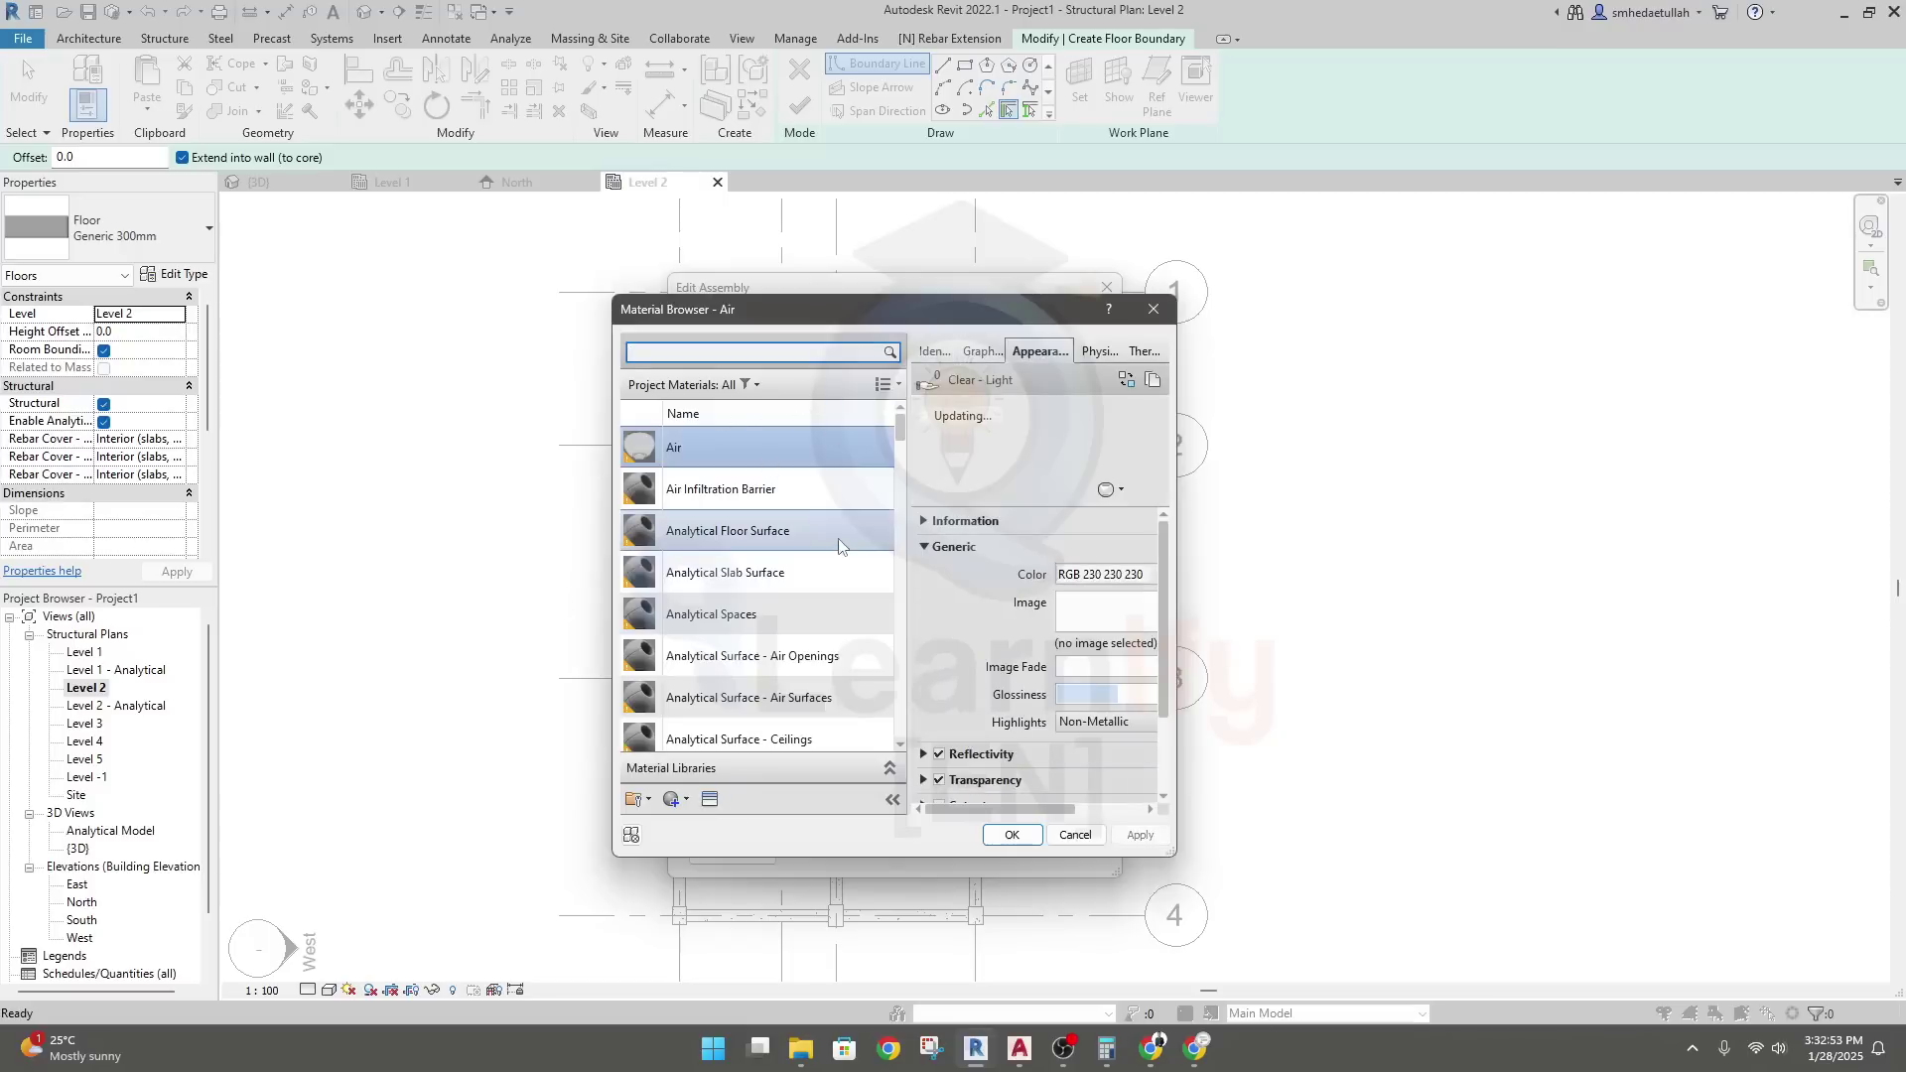
pyautogui.scroll(-7, 804, 556)
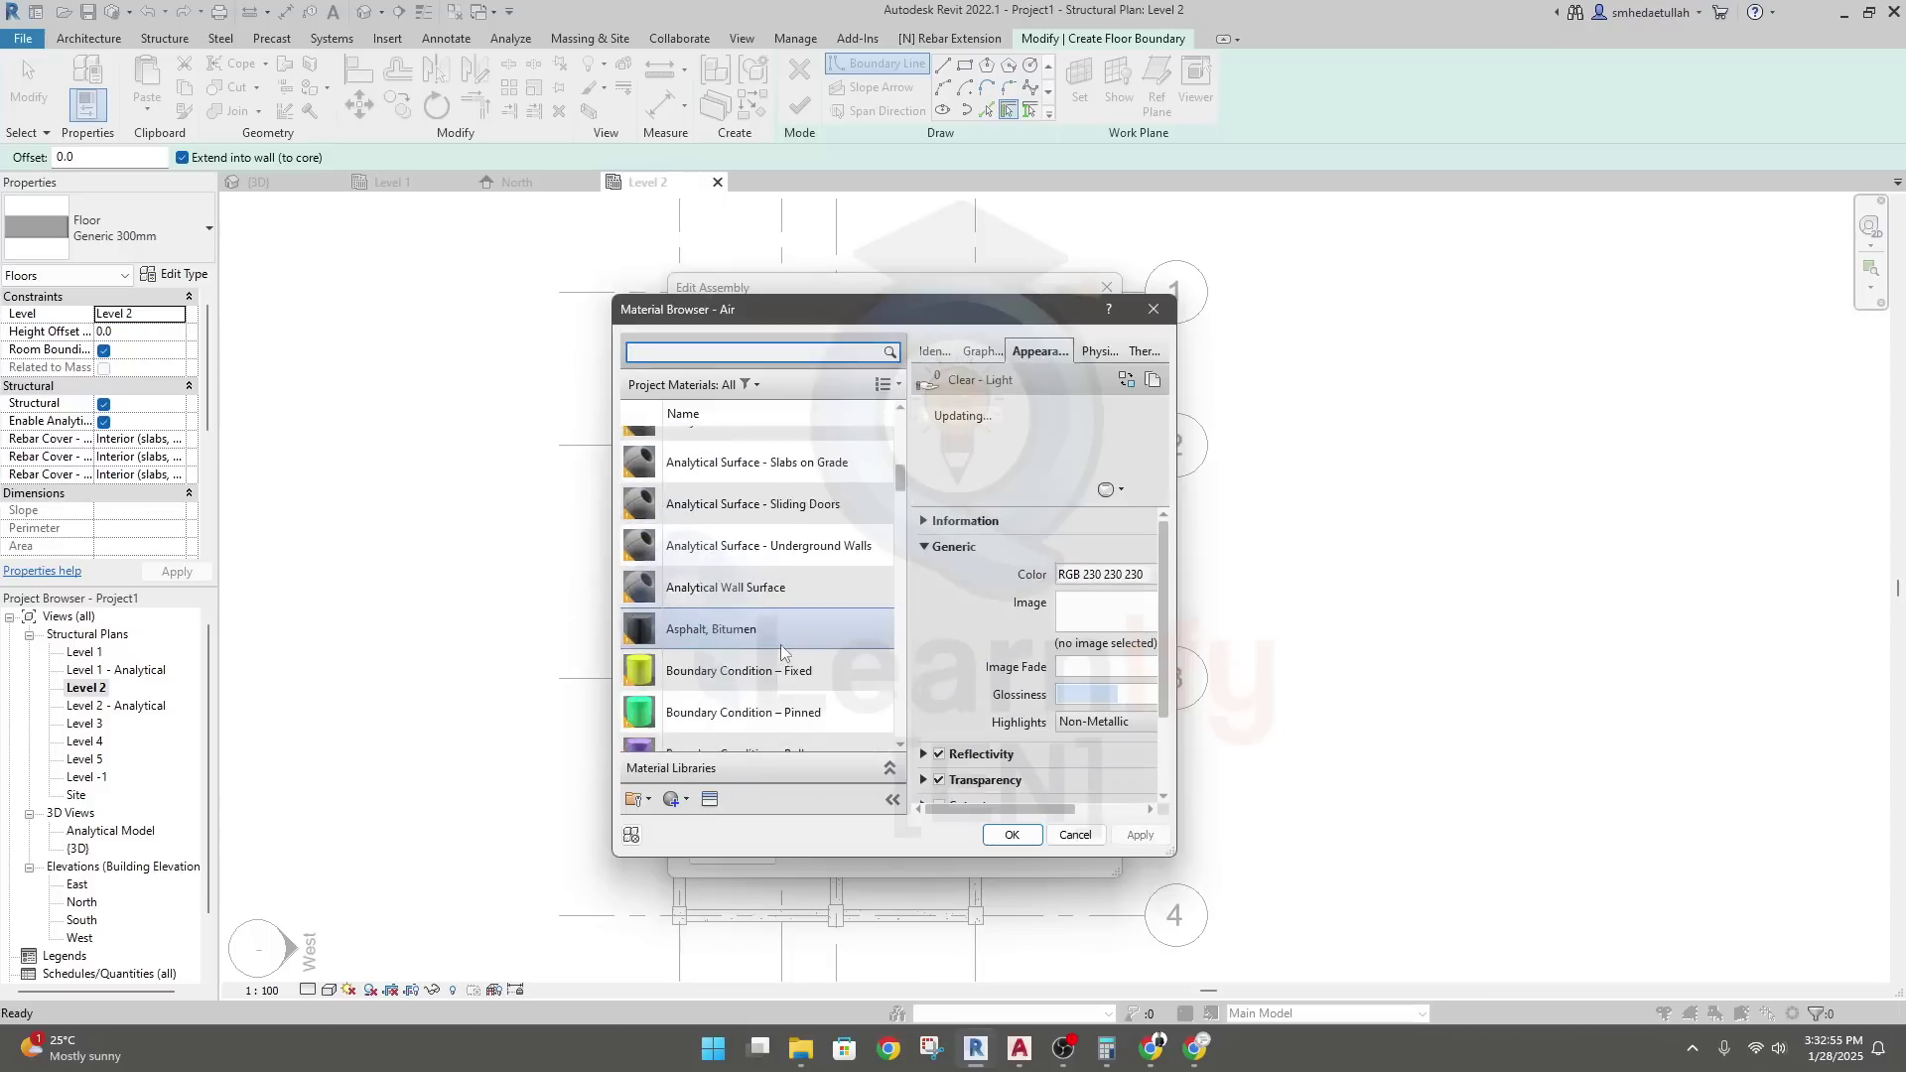
pyautogui.scroll(-3, 782, 657)
pyautogui.scroll(2, 784, 675)
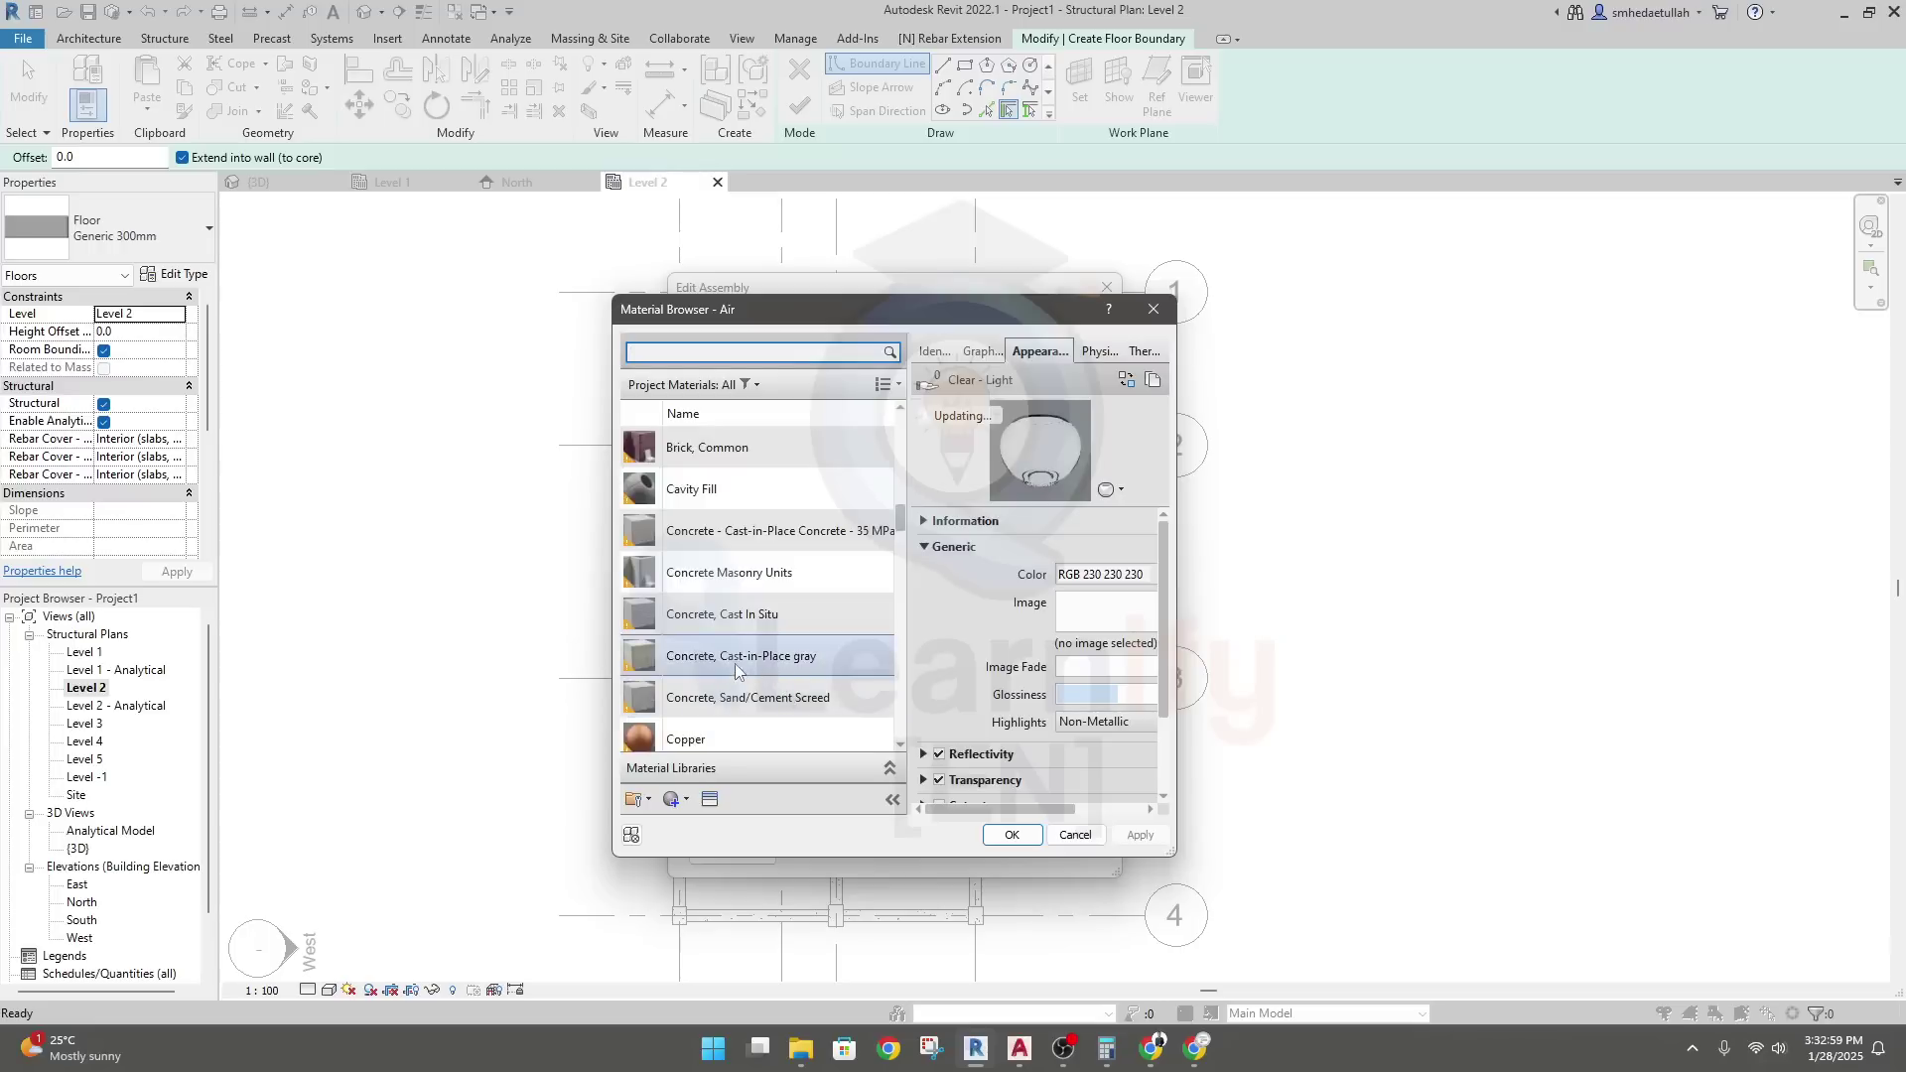
pyautogui.click(800, 653)
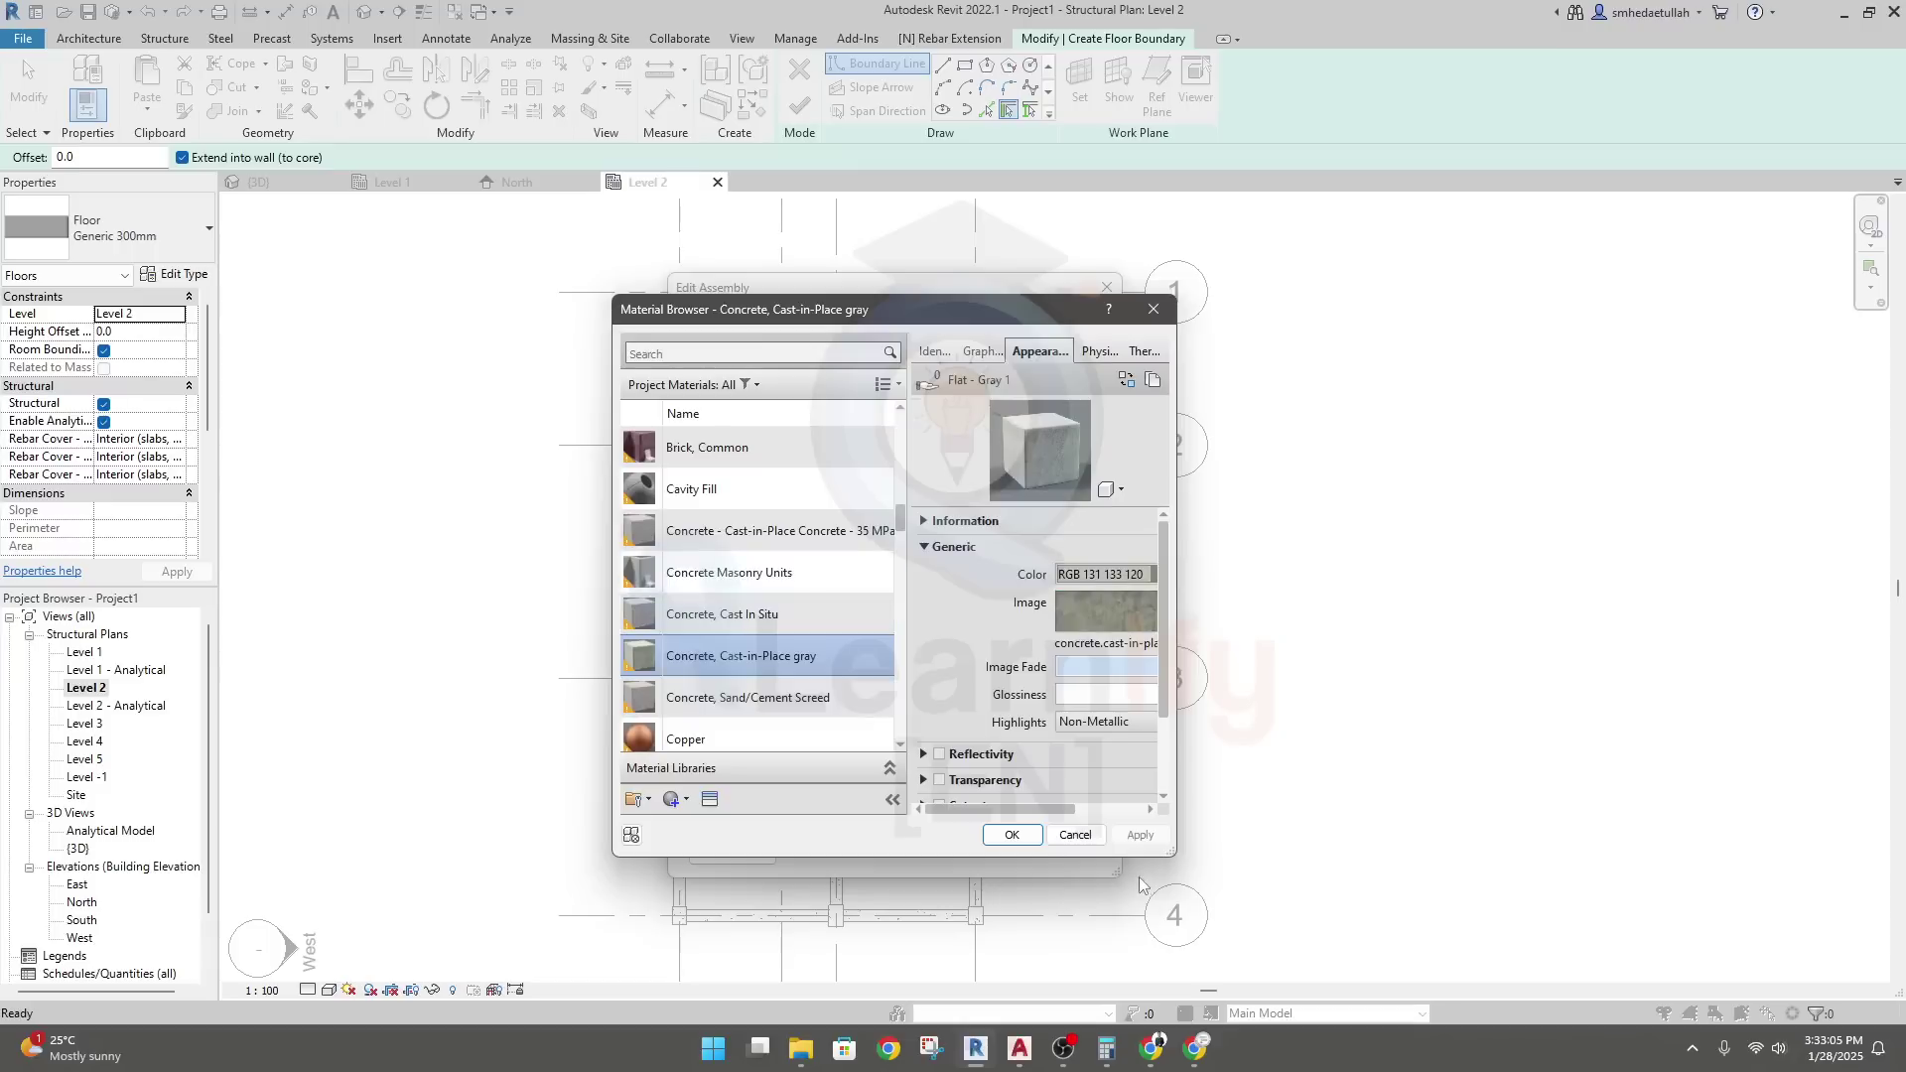
pyautogui.click(1012, 835)
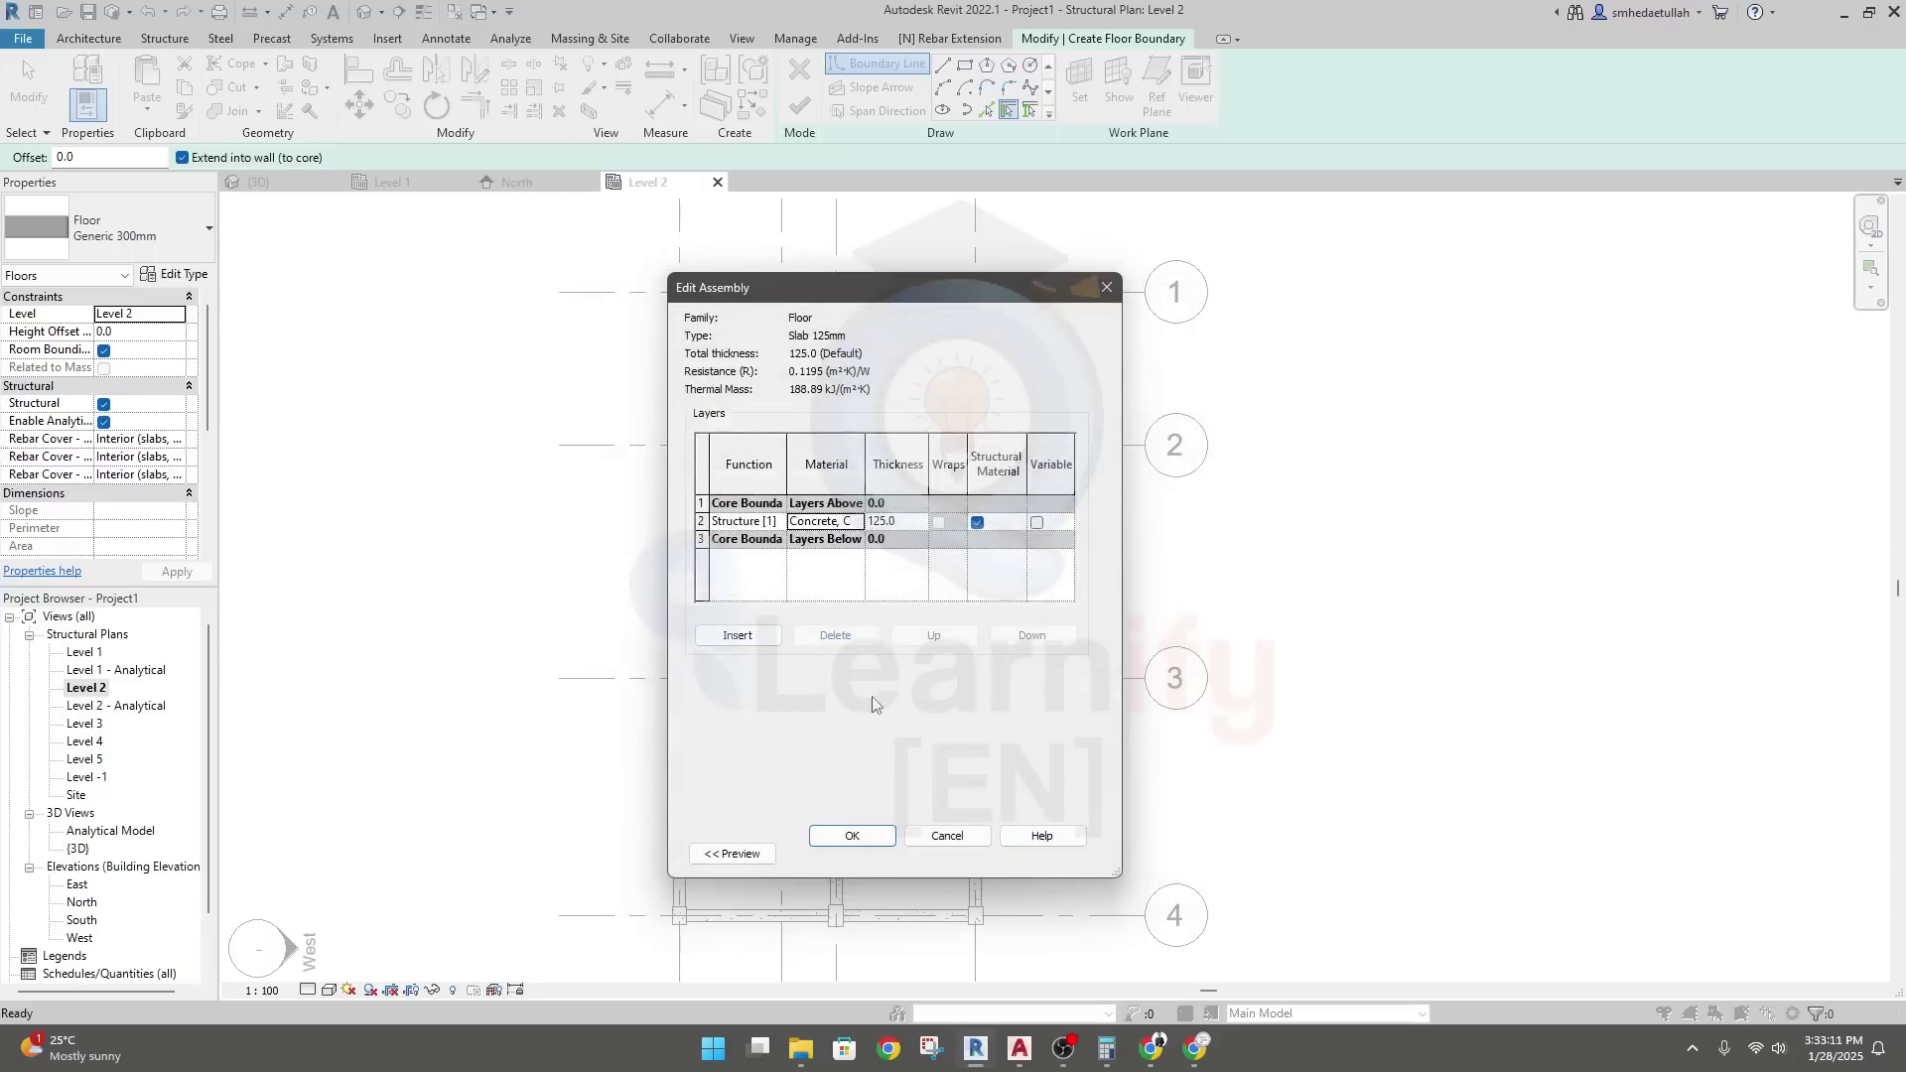
pyautogui.click(860, 836)
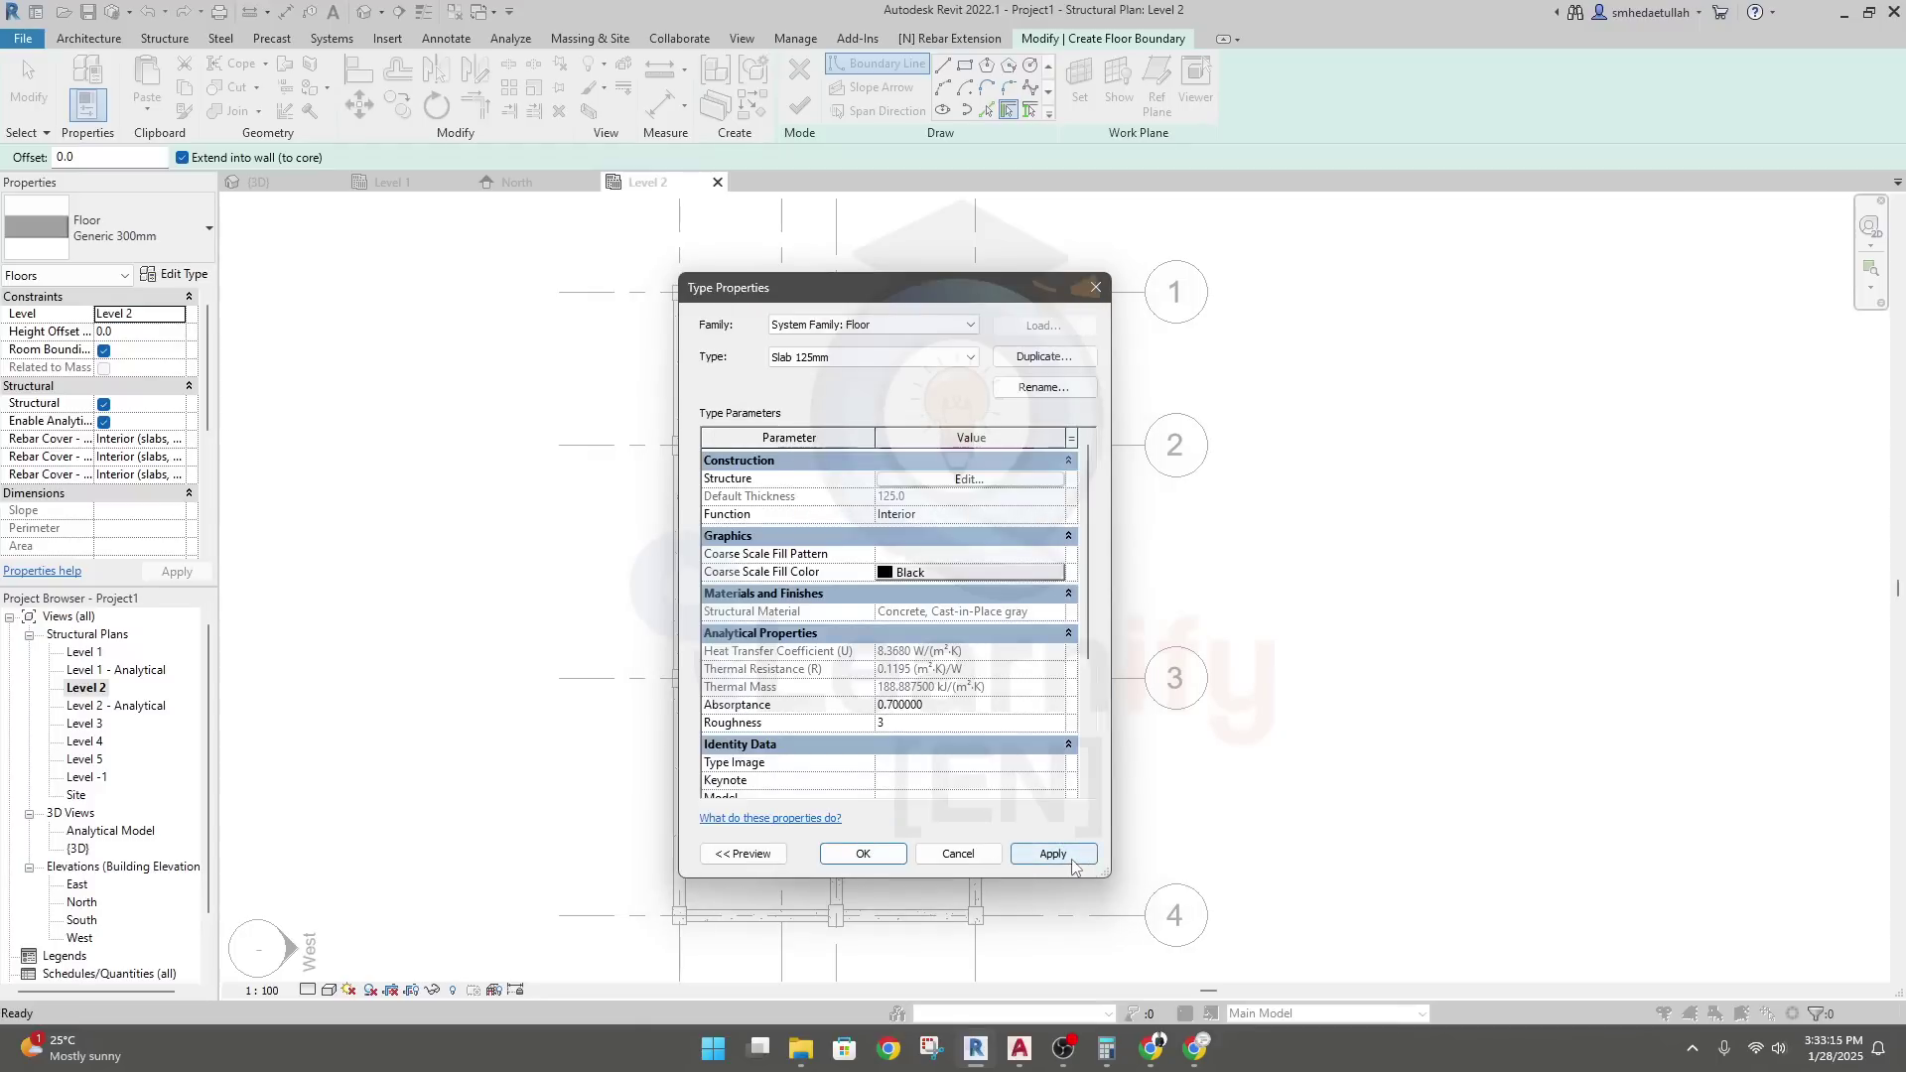
pyautogui.click(863, 854)
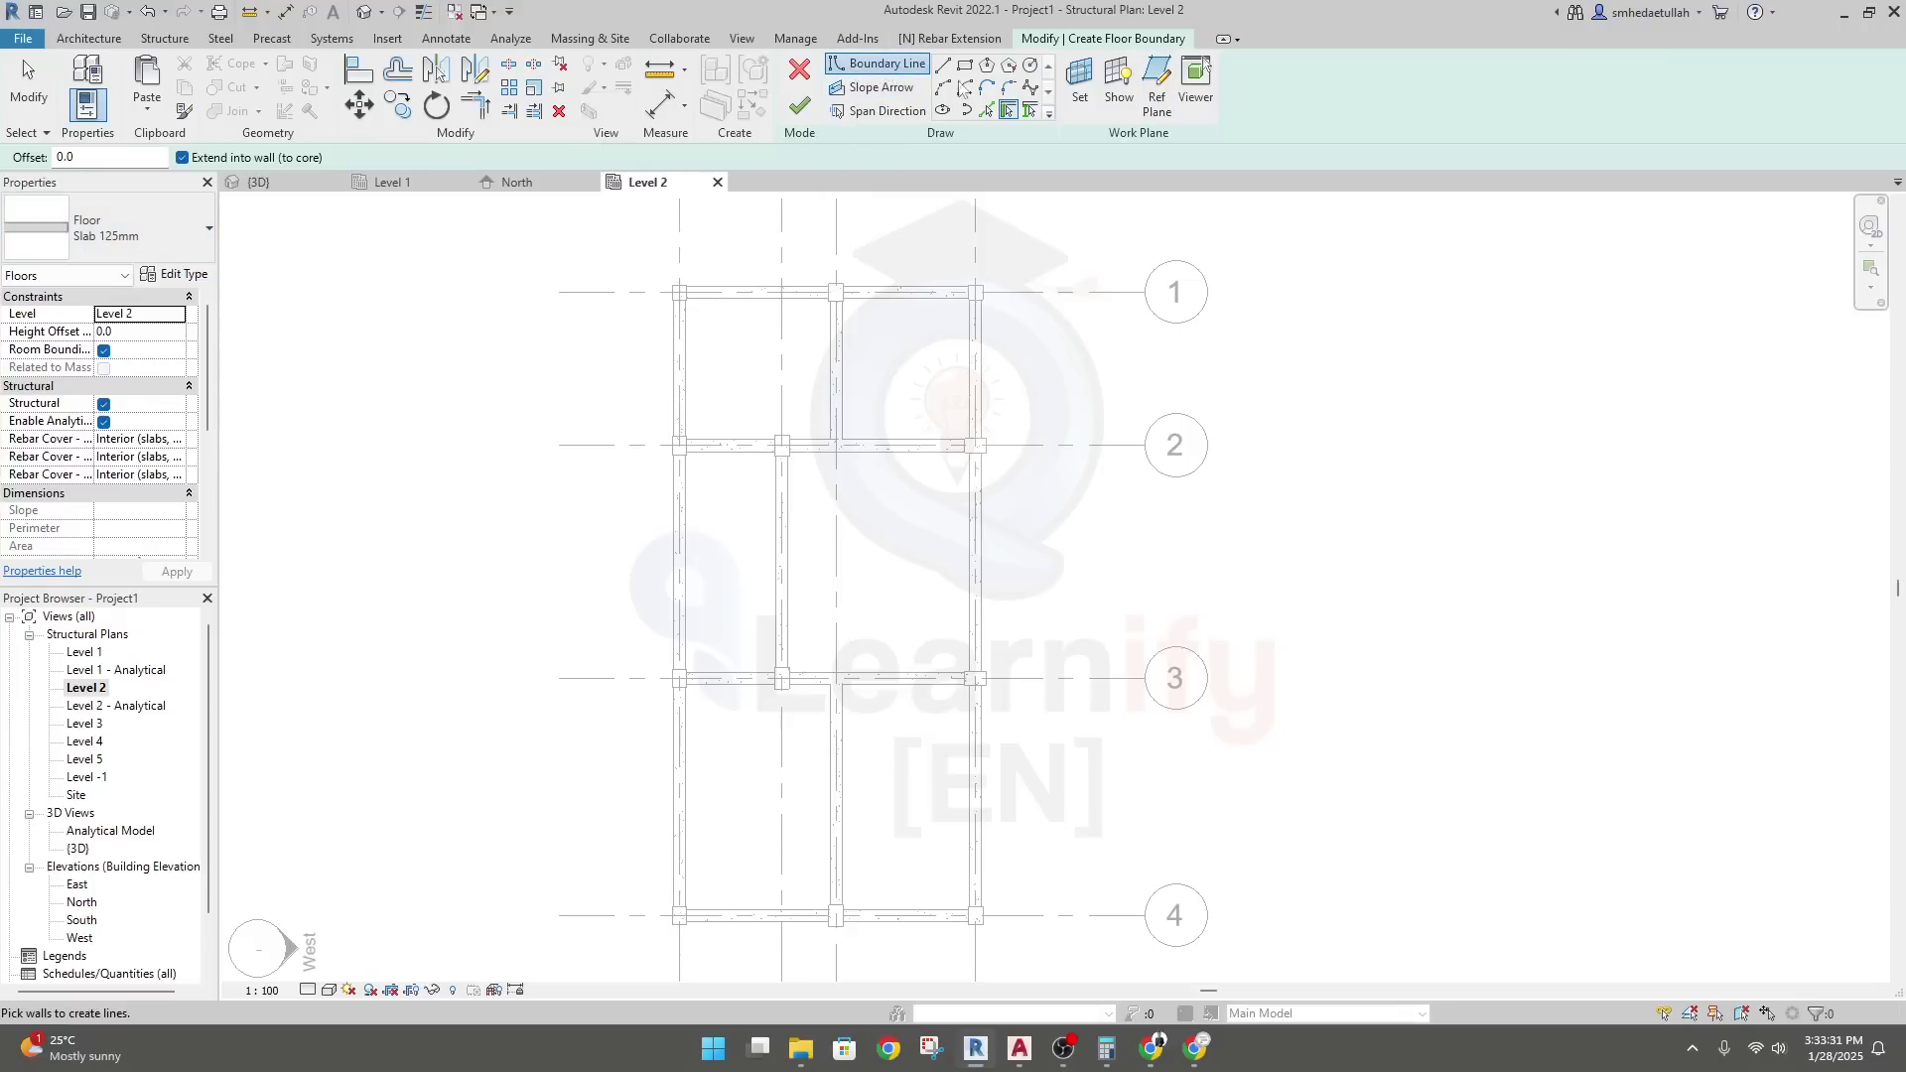
# Sketch a rectangular floor boundary of about 3251 by 3175 mm around the upper-left bay between grids 1 and 2, and undo it
pyautogui.click(1010, 112)
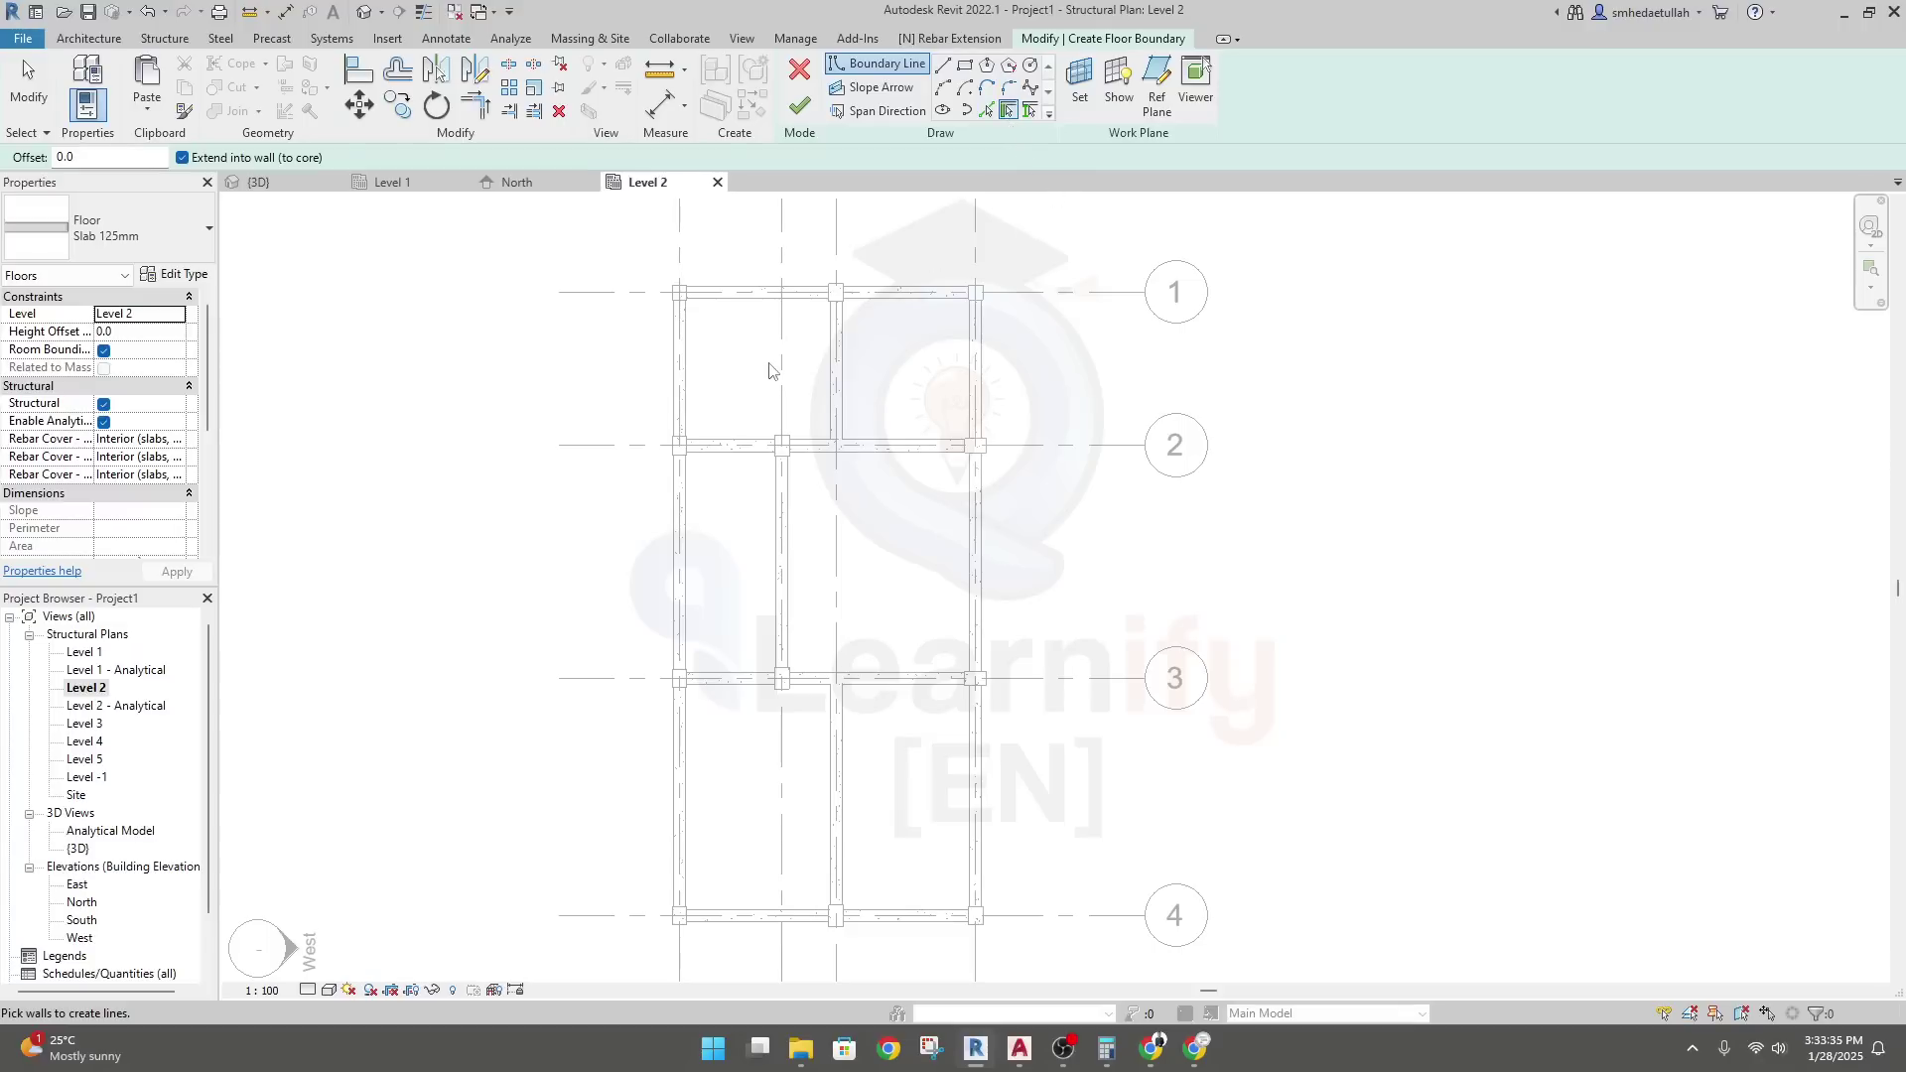
pyautogui.click(964, 68)
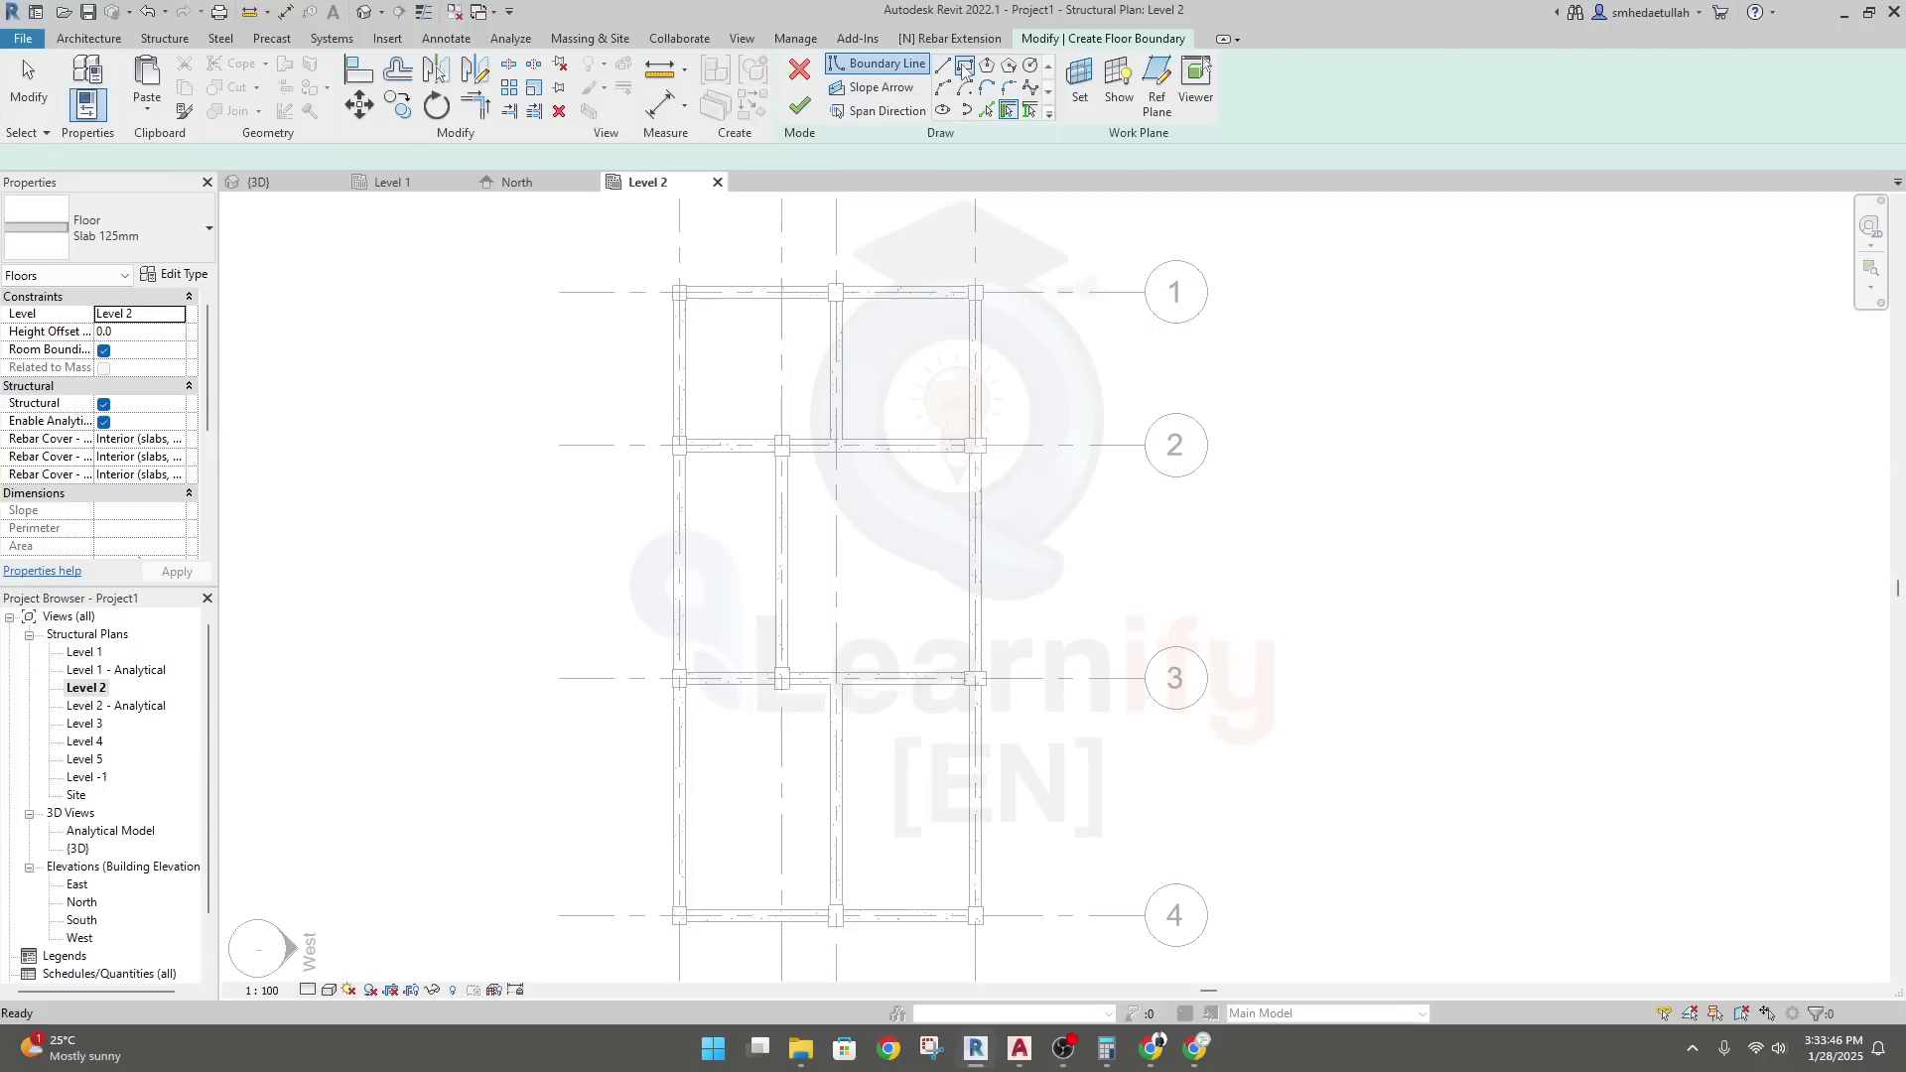
pyautogui.click(679, 292)
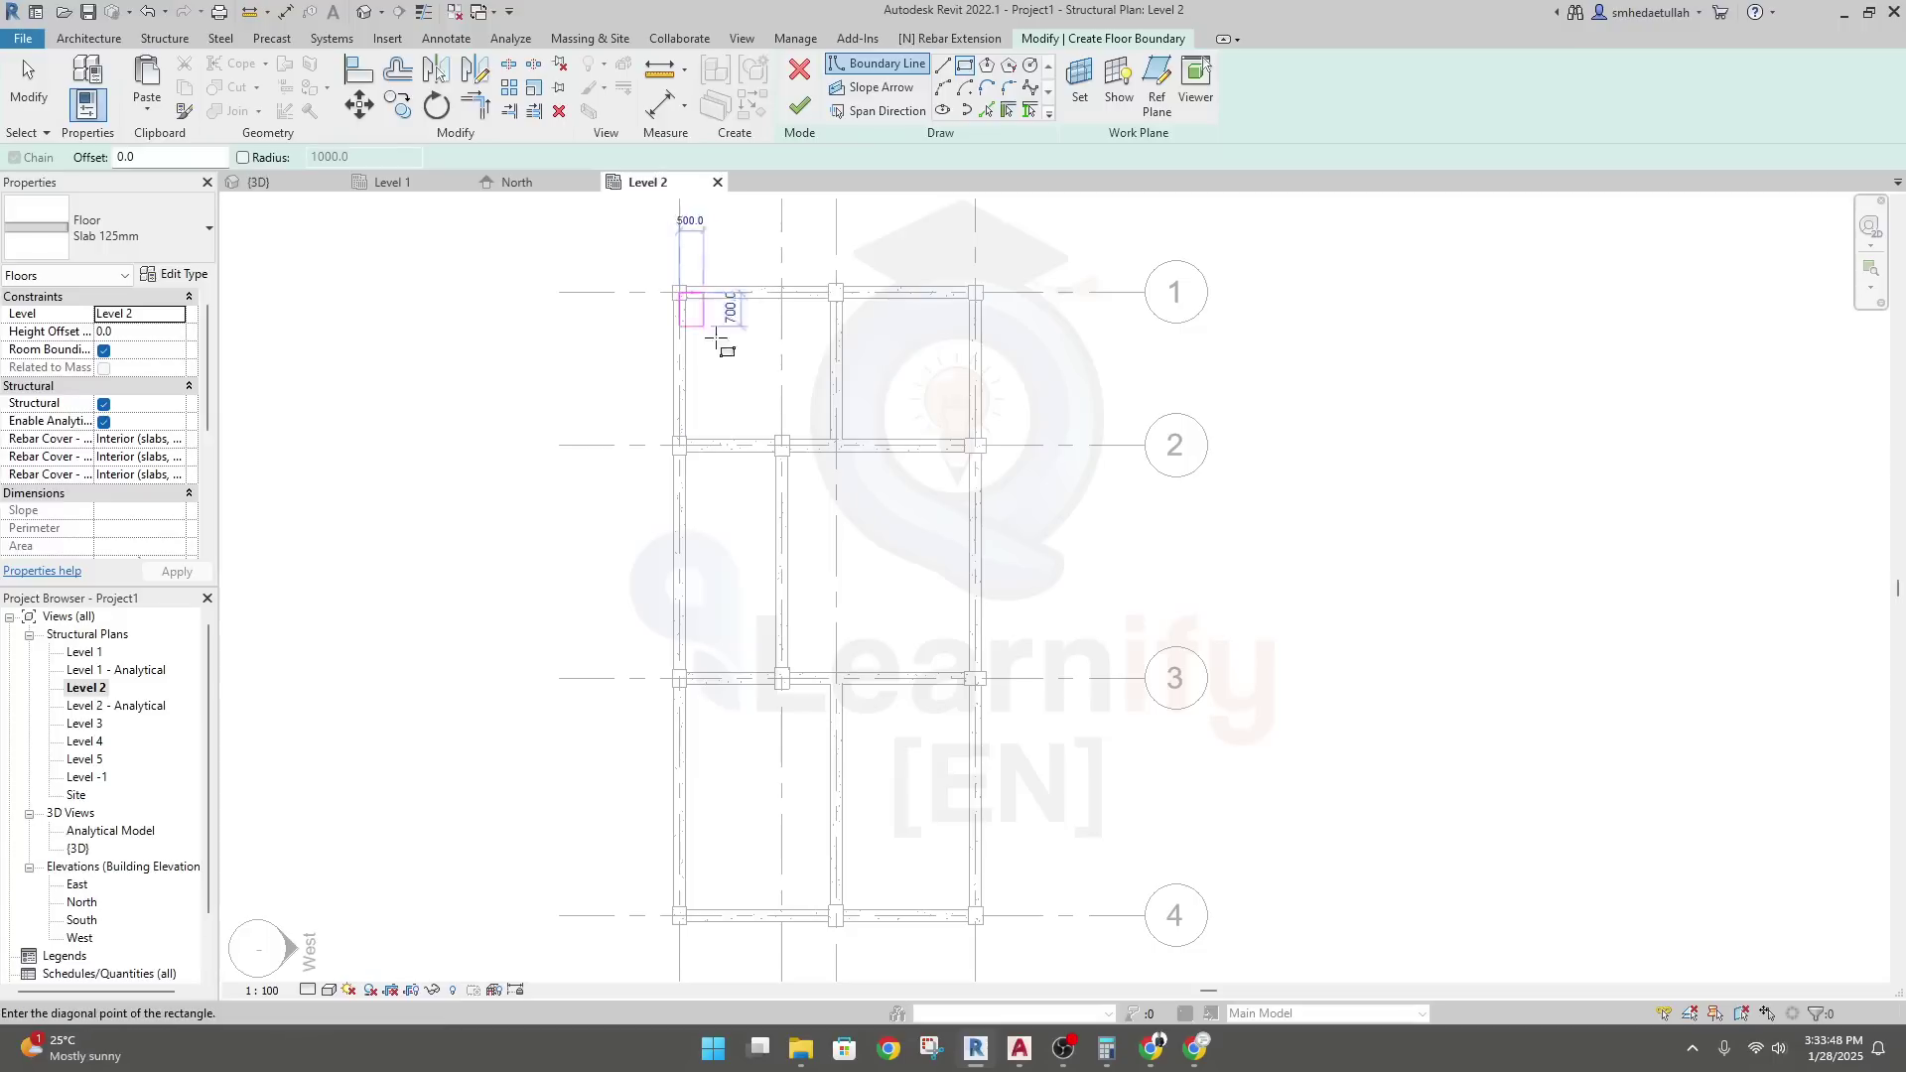
pyautogui.click(836, 444)
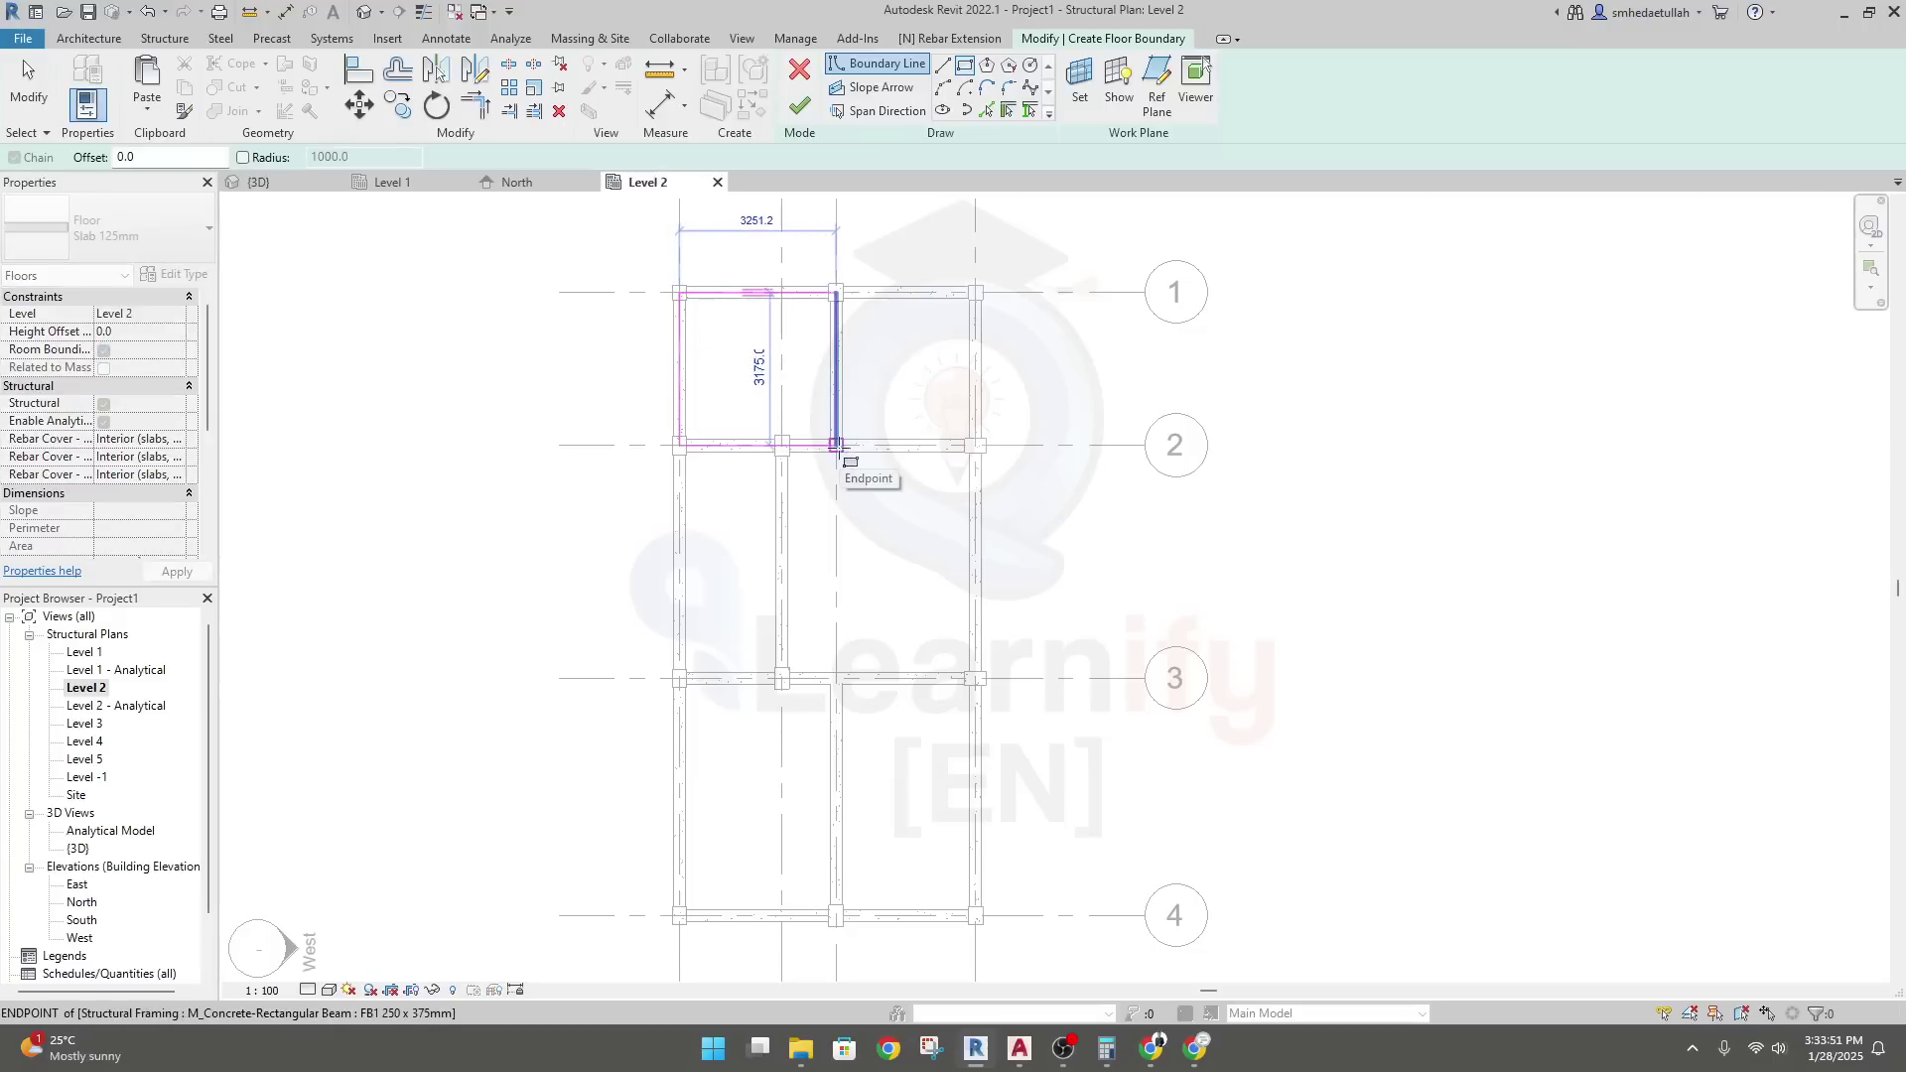
pyautogui.click(836, 444)
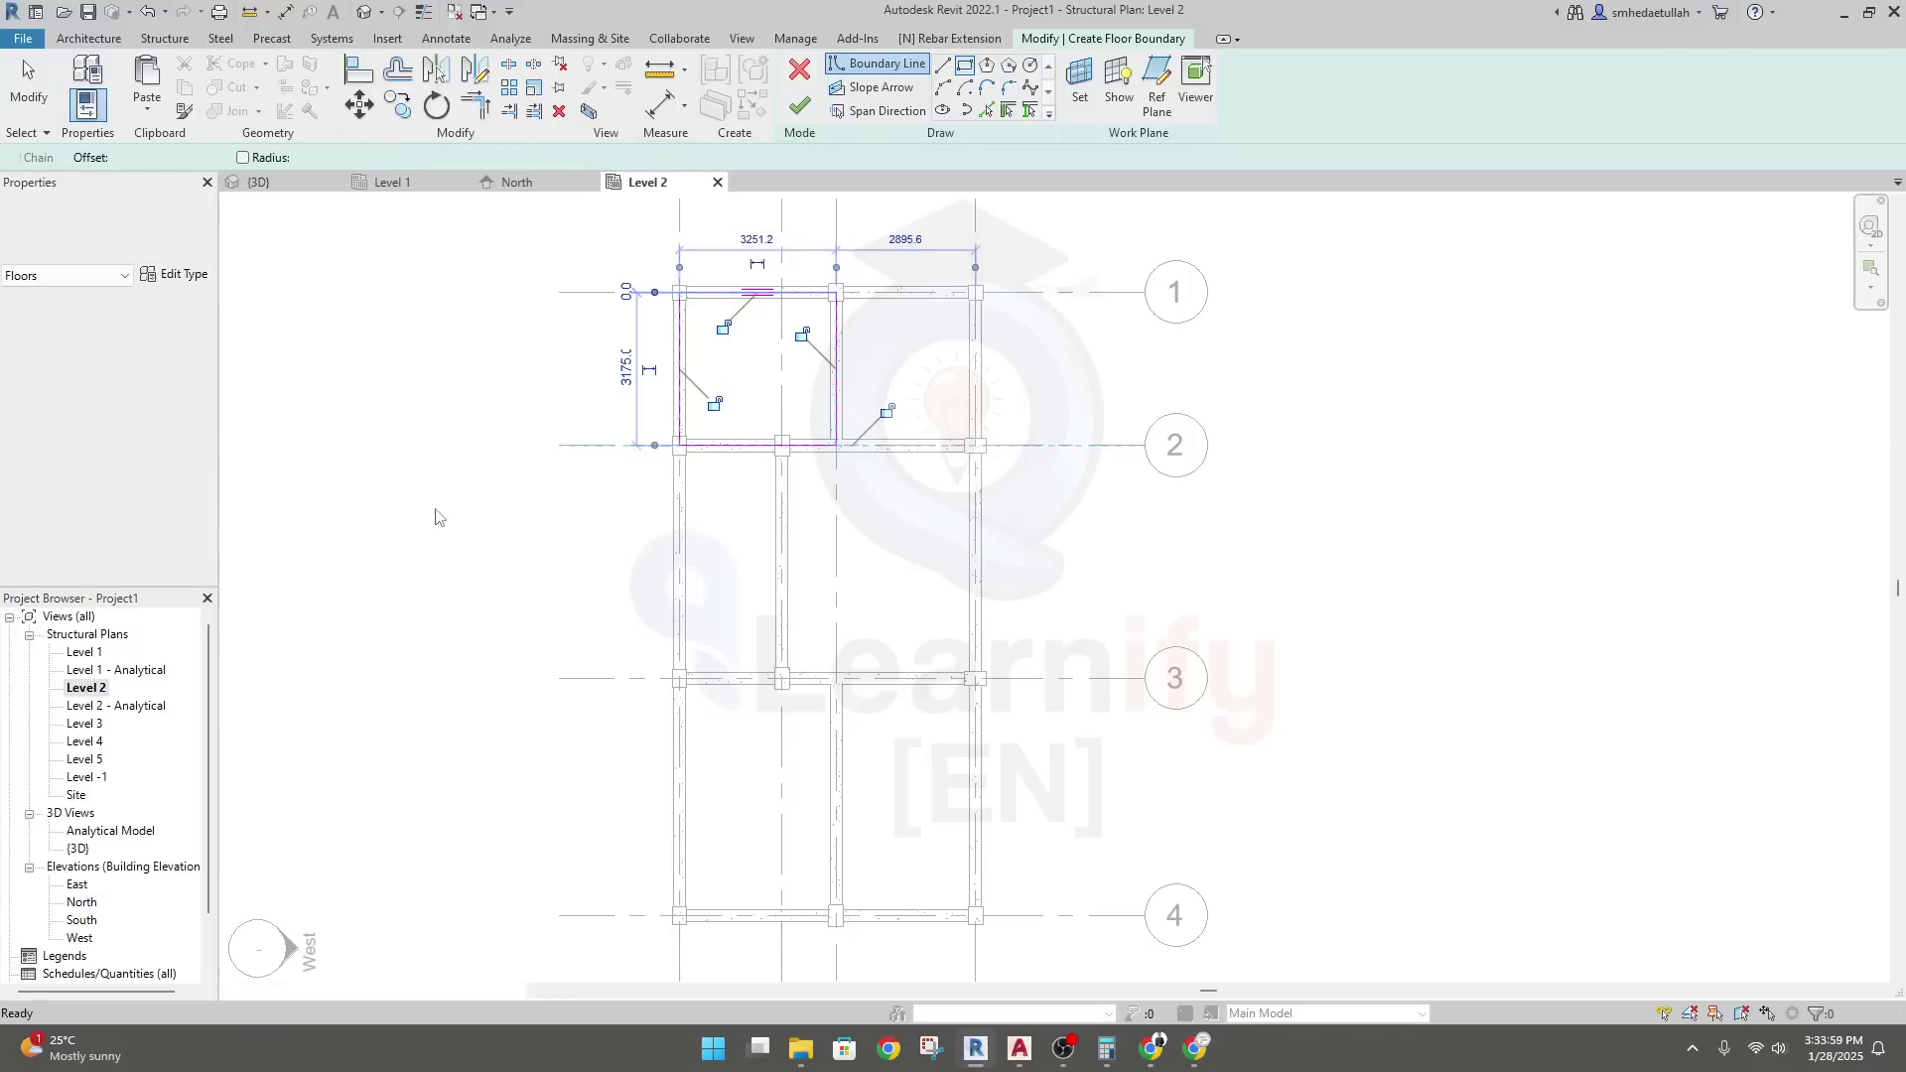
pyautogui.hotkey('ctrl', 'z')
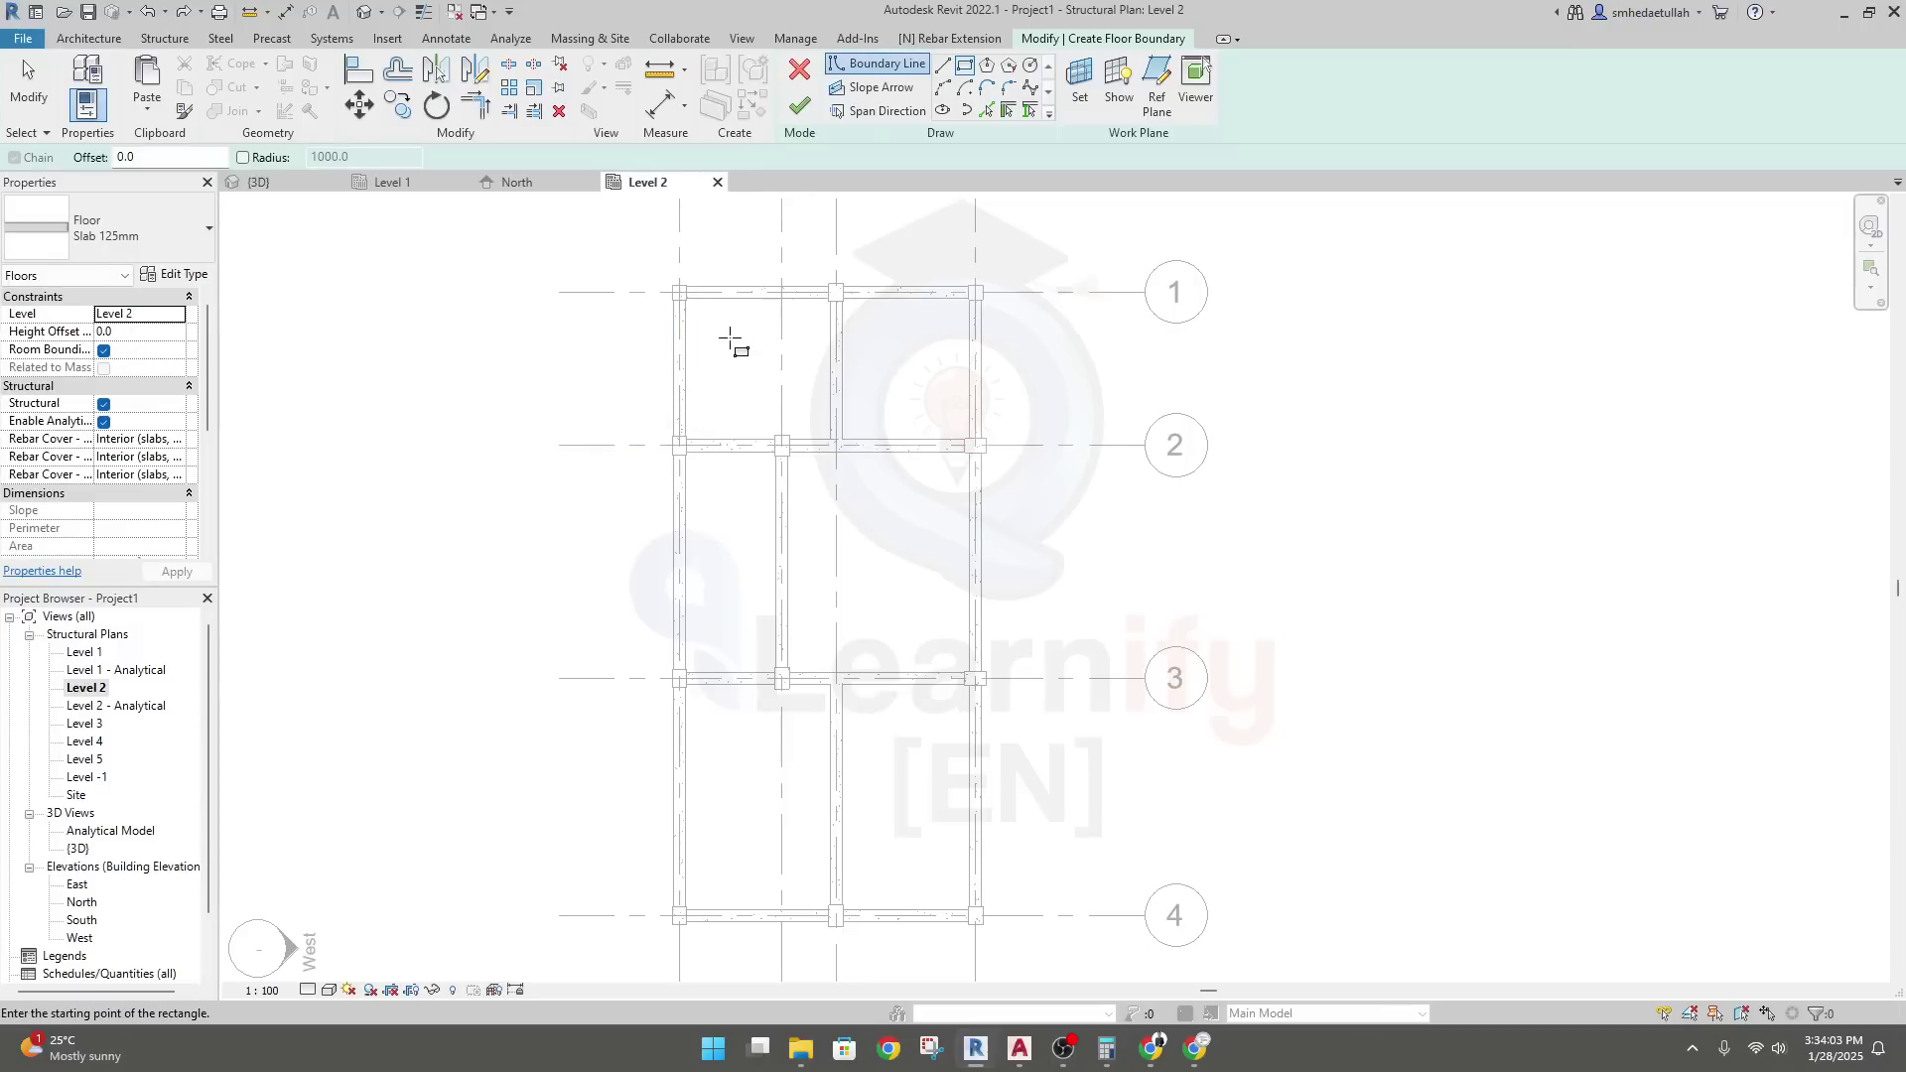
# Sketch a closed line boundary through the four outer corner columns between grids 1 and 4, and finish the floor
pyautogui.click(943, 68)
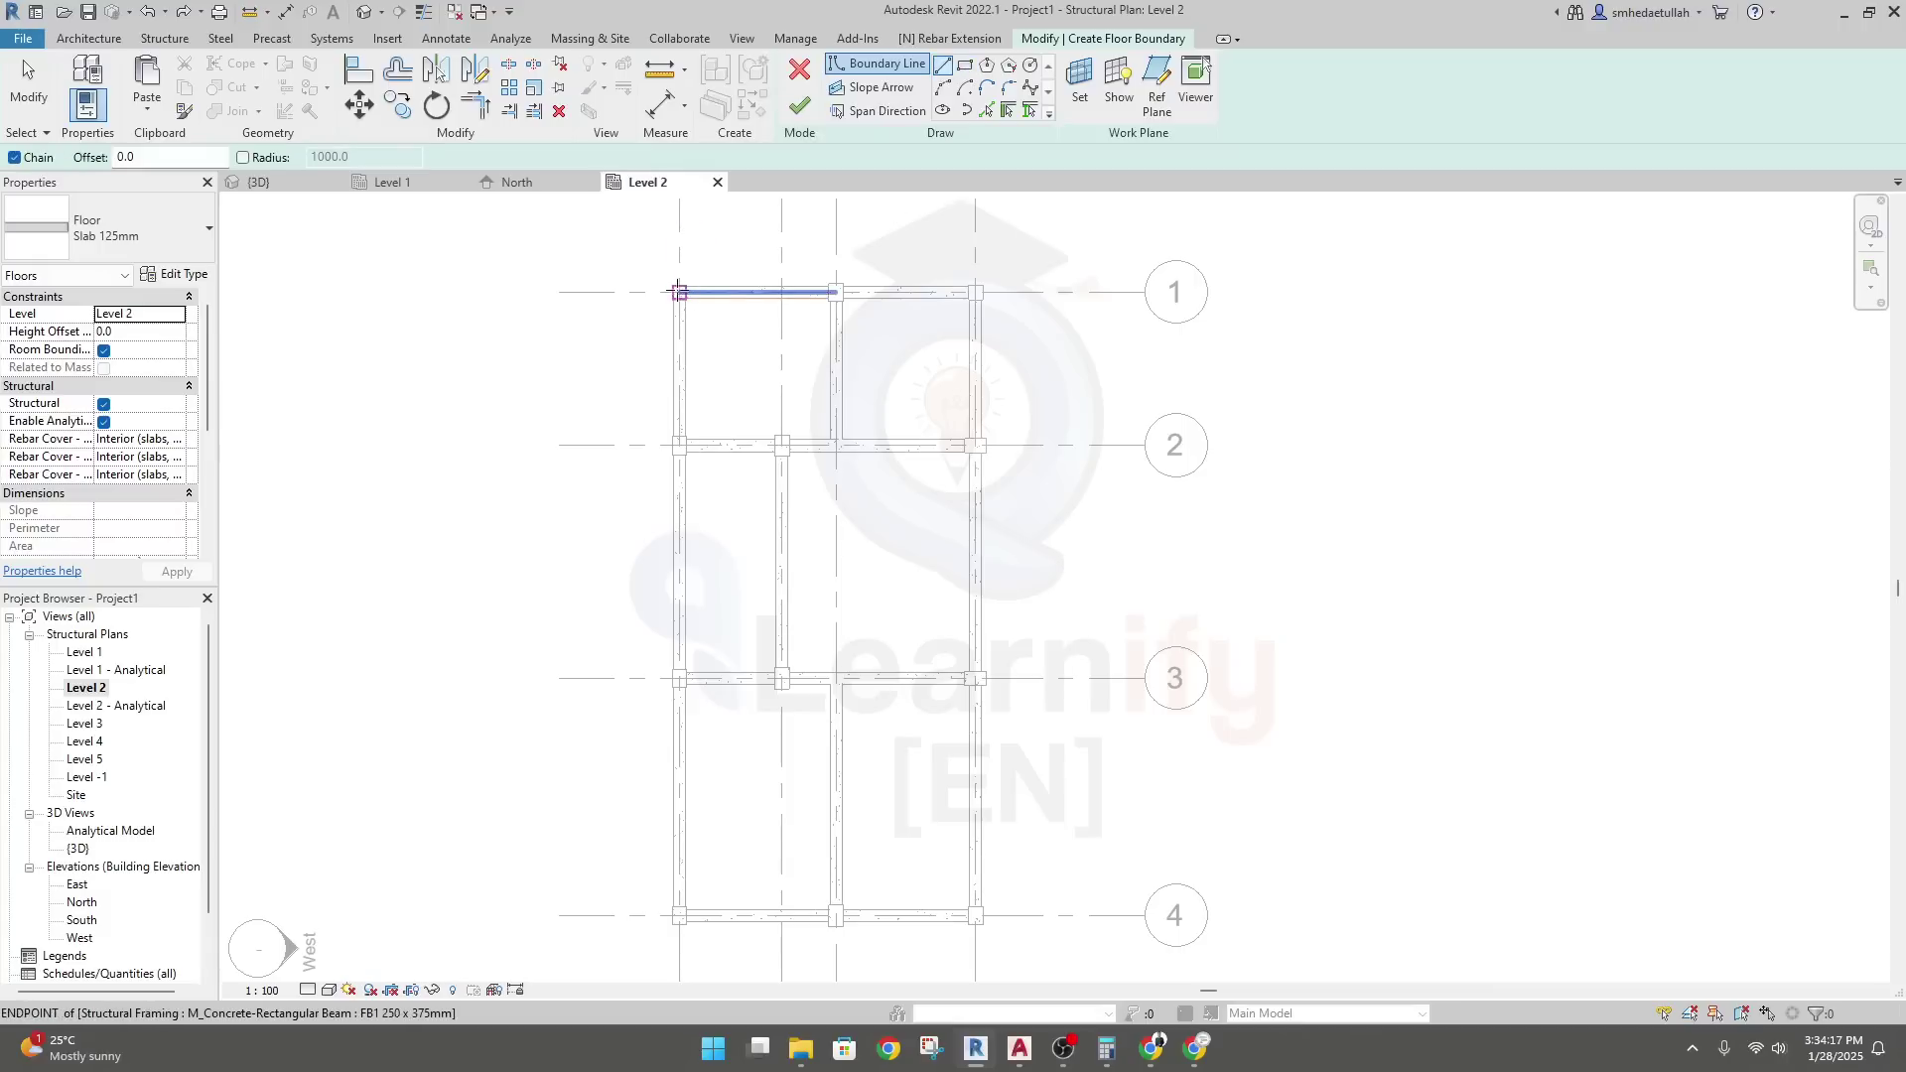
pyautogui.click(680, 294)
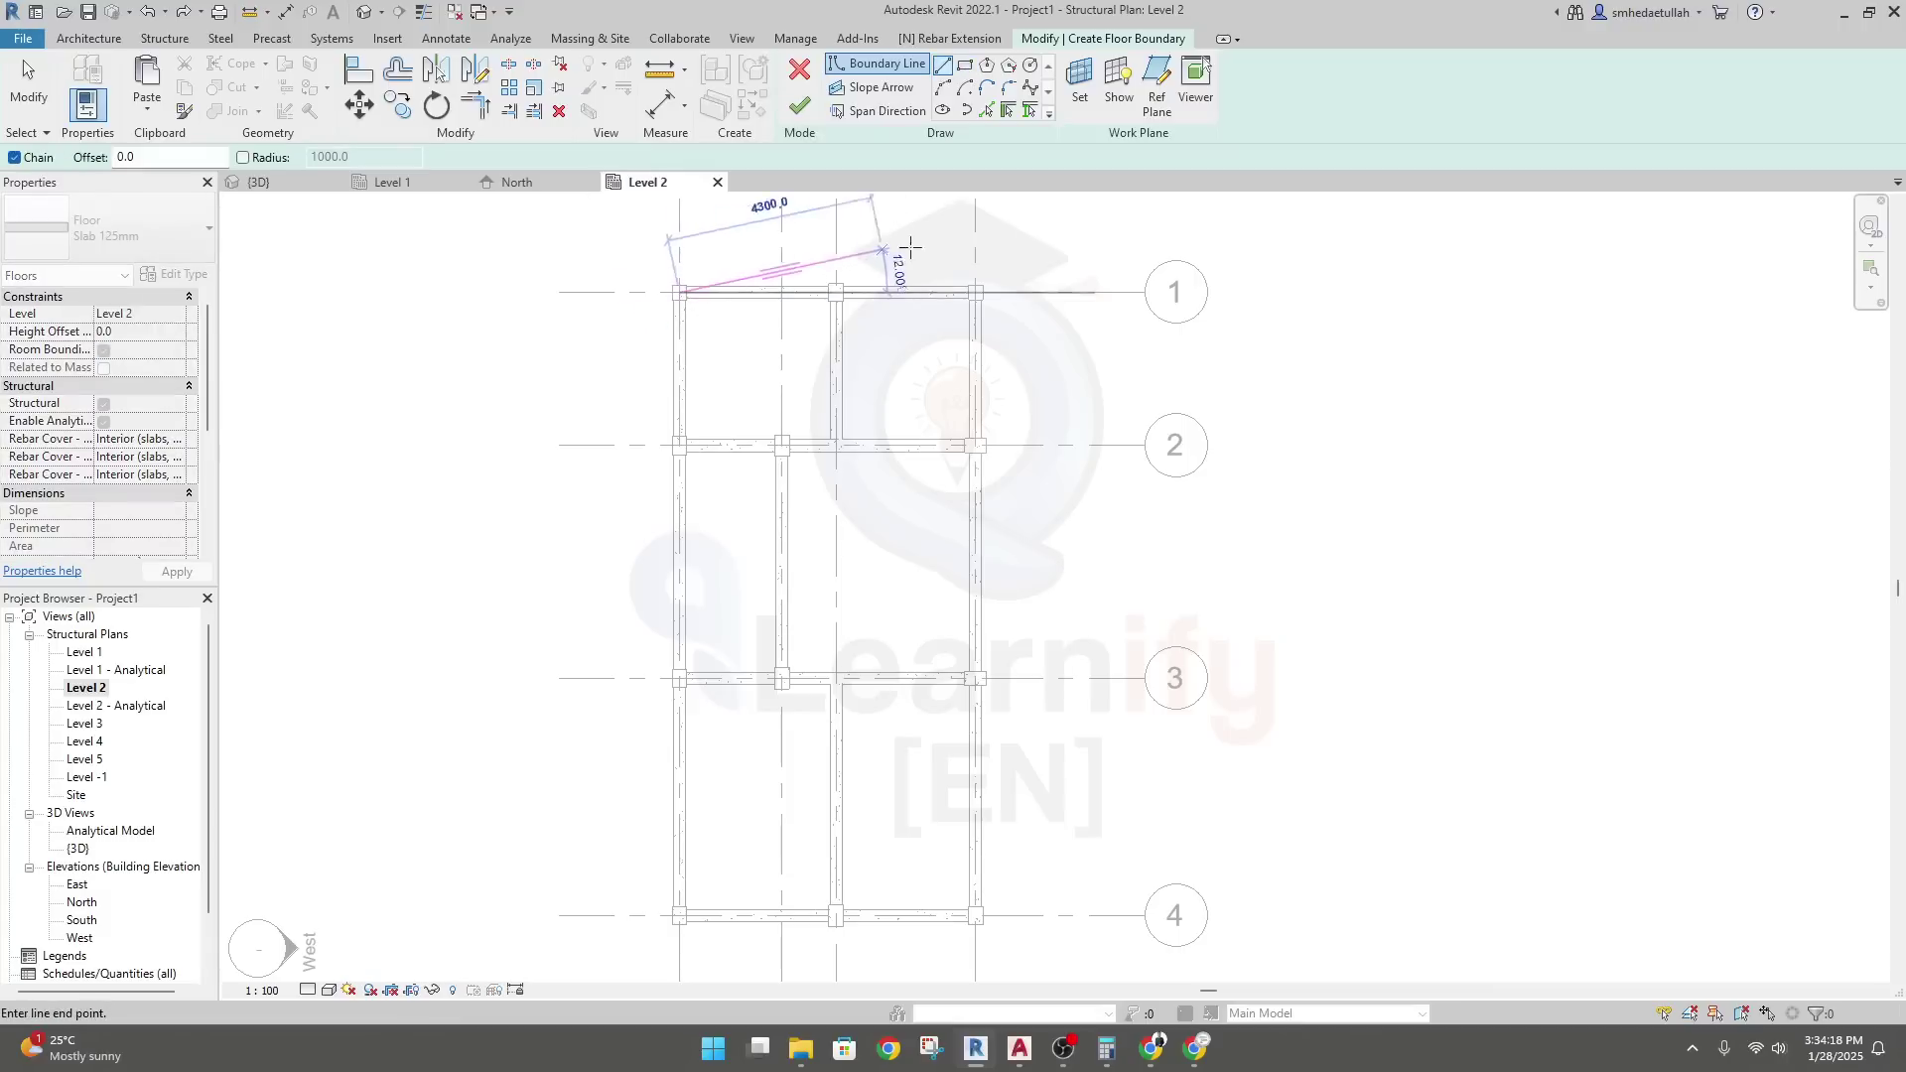
pyautogui.click(974, 291)
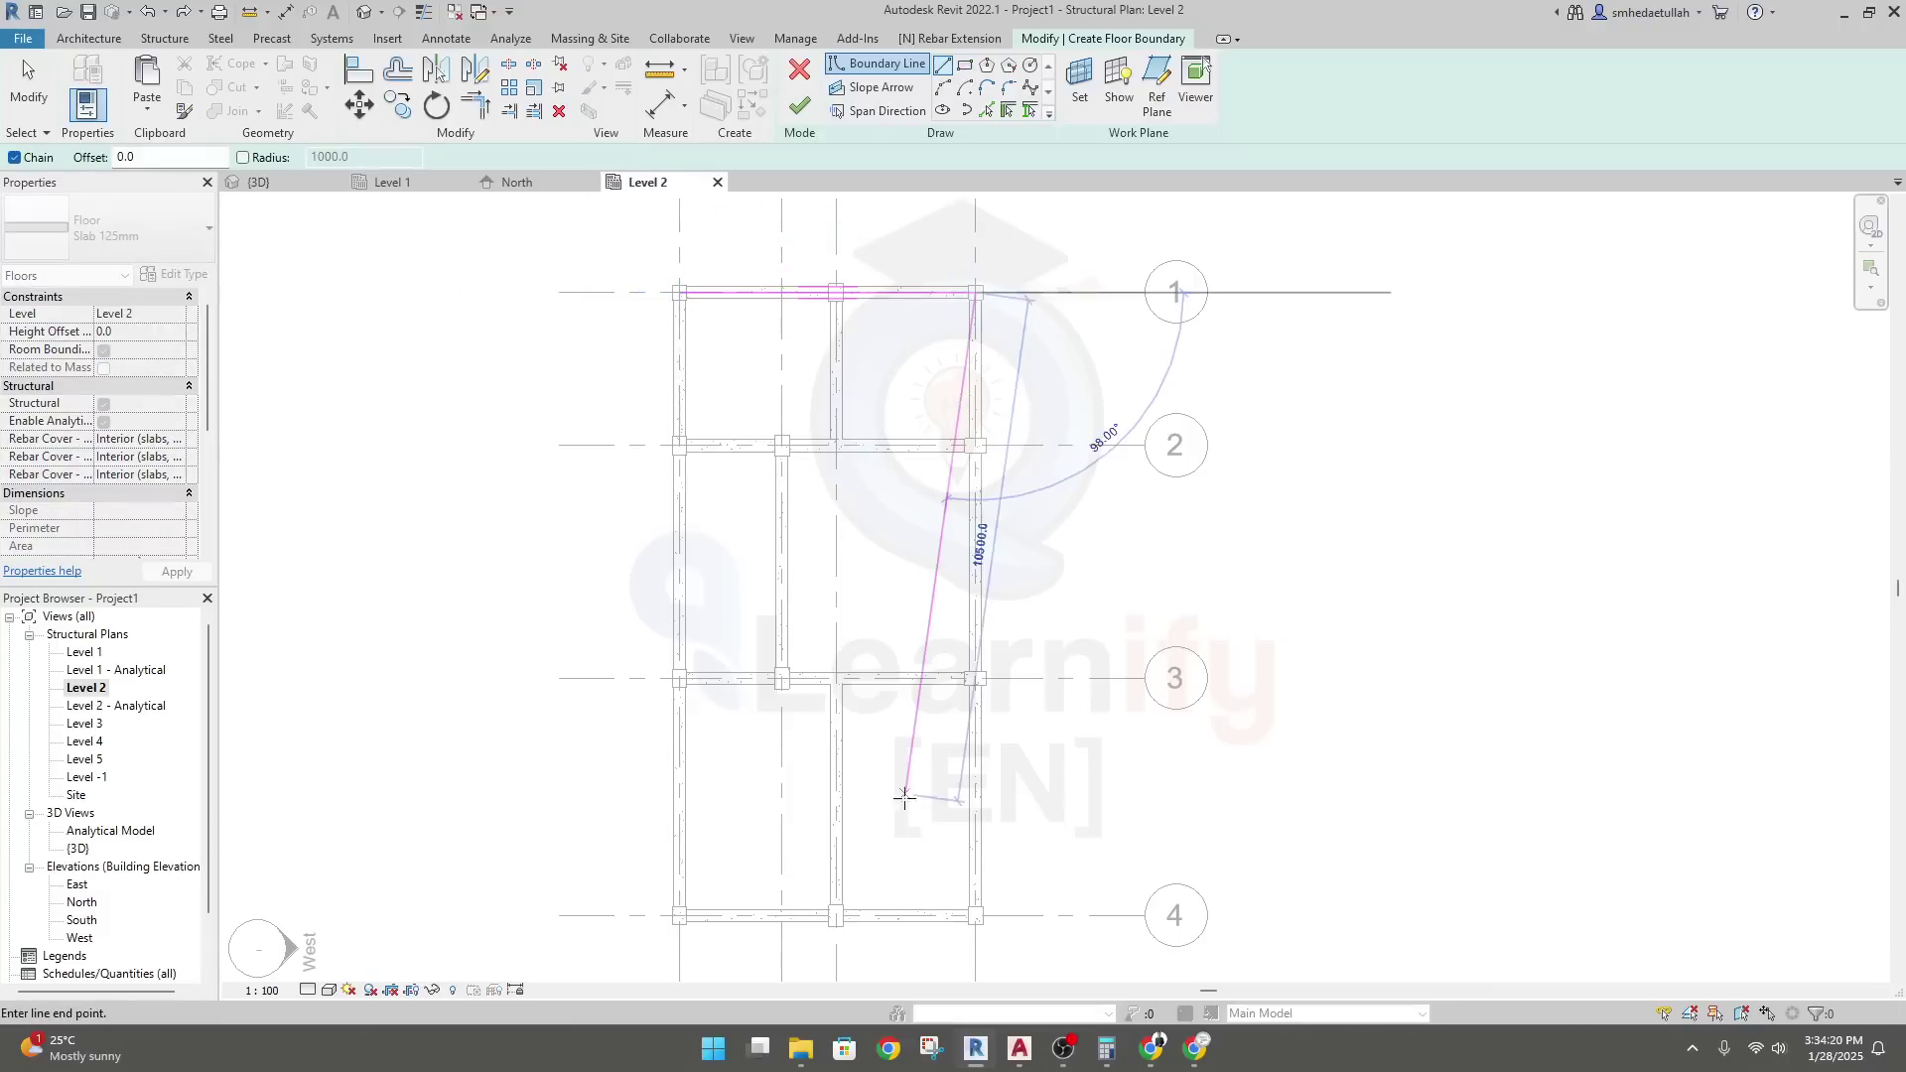
pyautogui.click(976, 914)
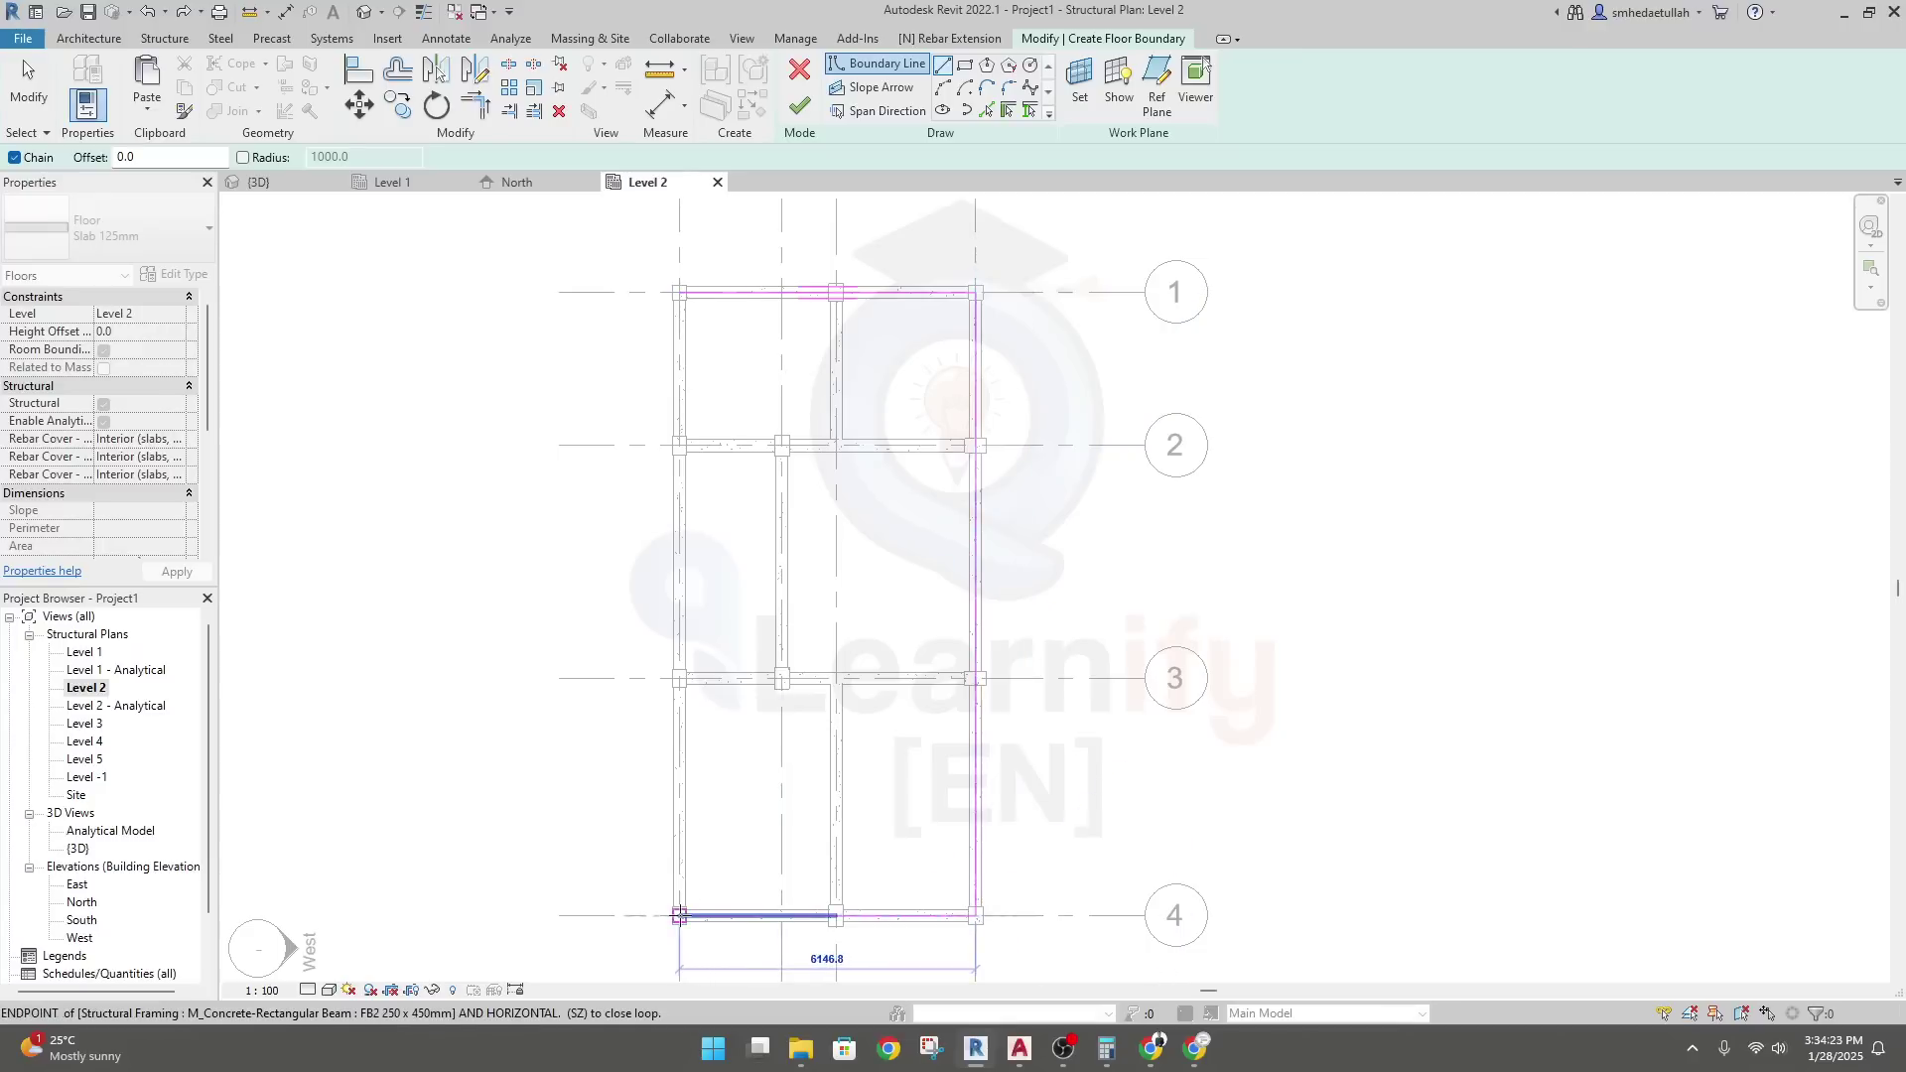
pyautogui.click(679, 914)
pyautogui.click(679, 292)
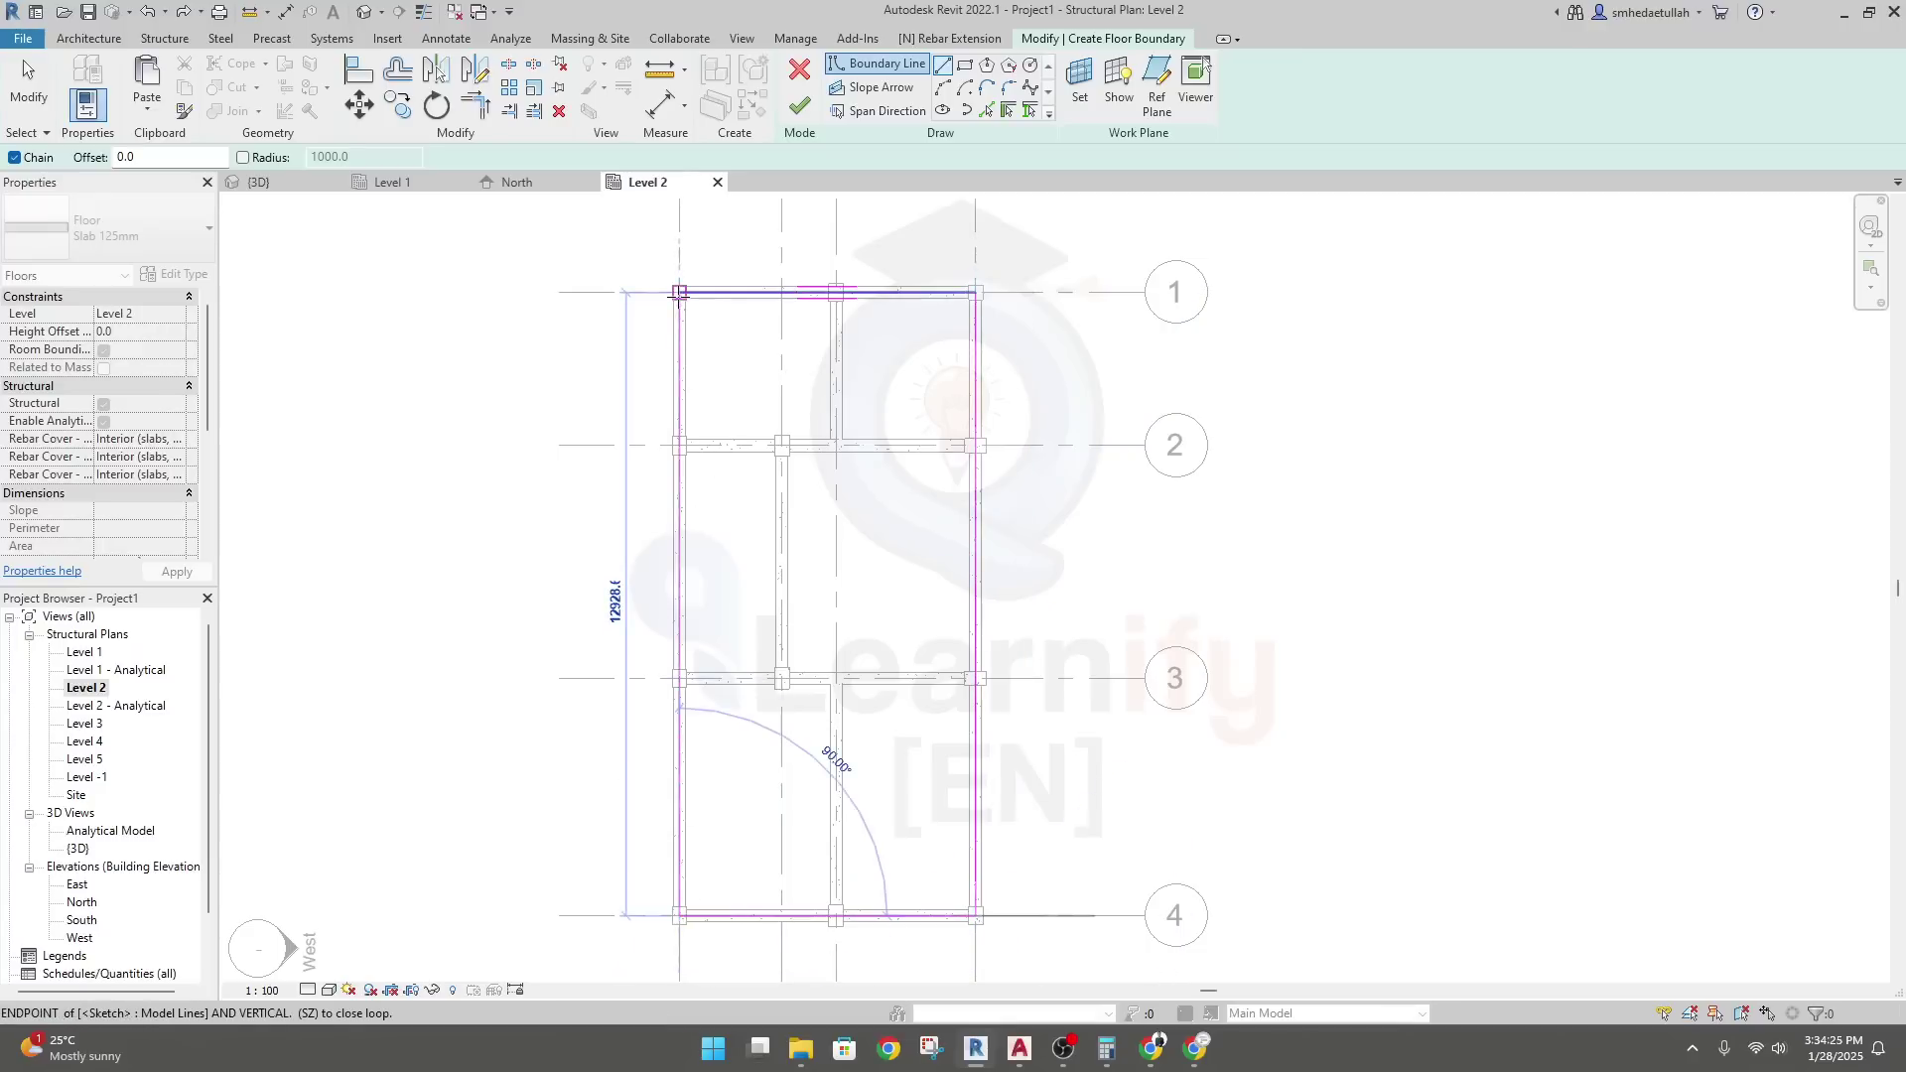
pyautogui.click(799, 107)
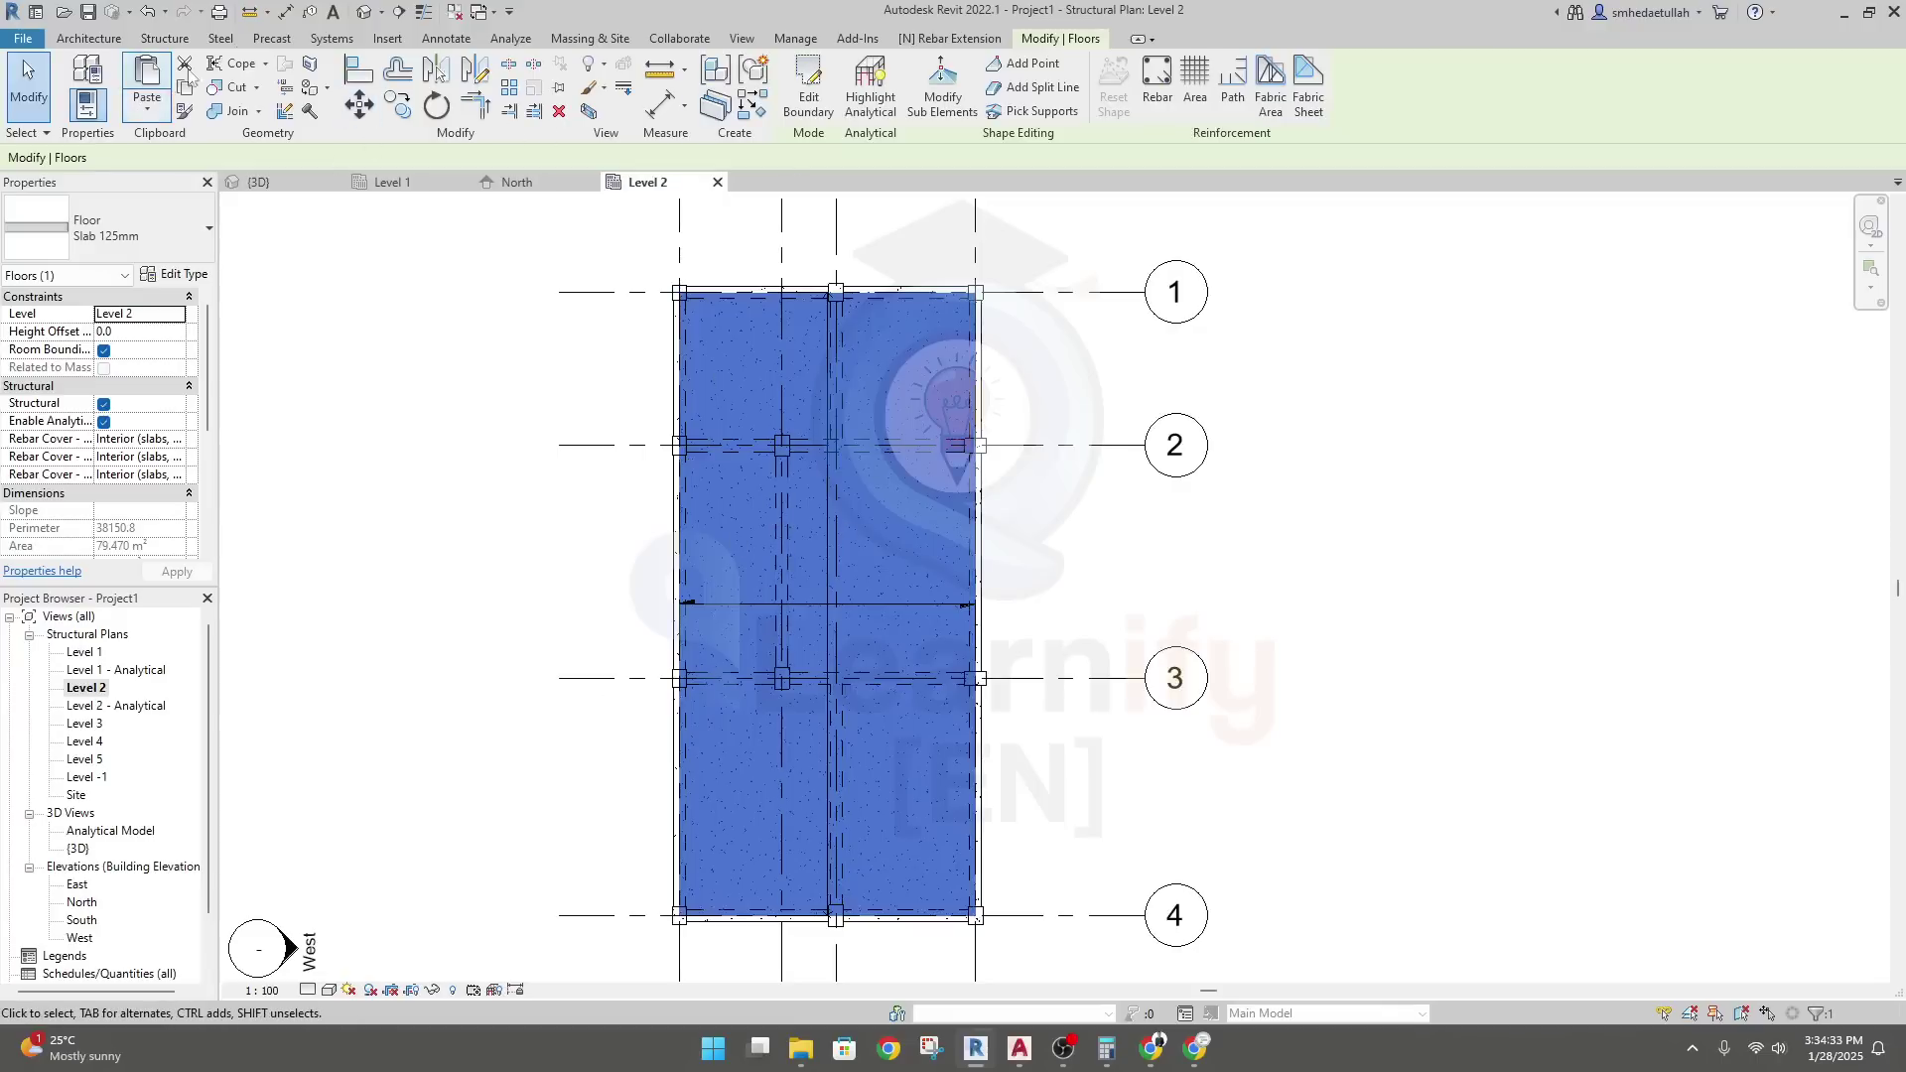
# Inspect the finished slab in the default 3D view and compare it with the Level 2 plan
pyautogui.click(260, 183)
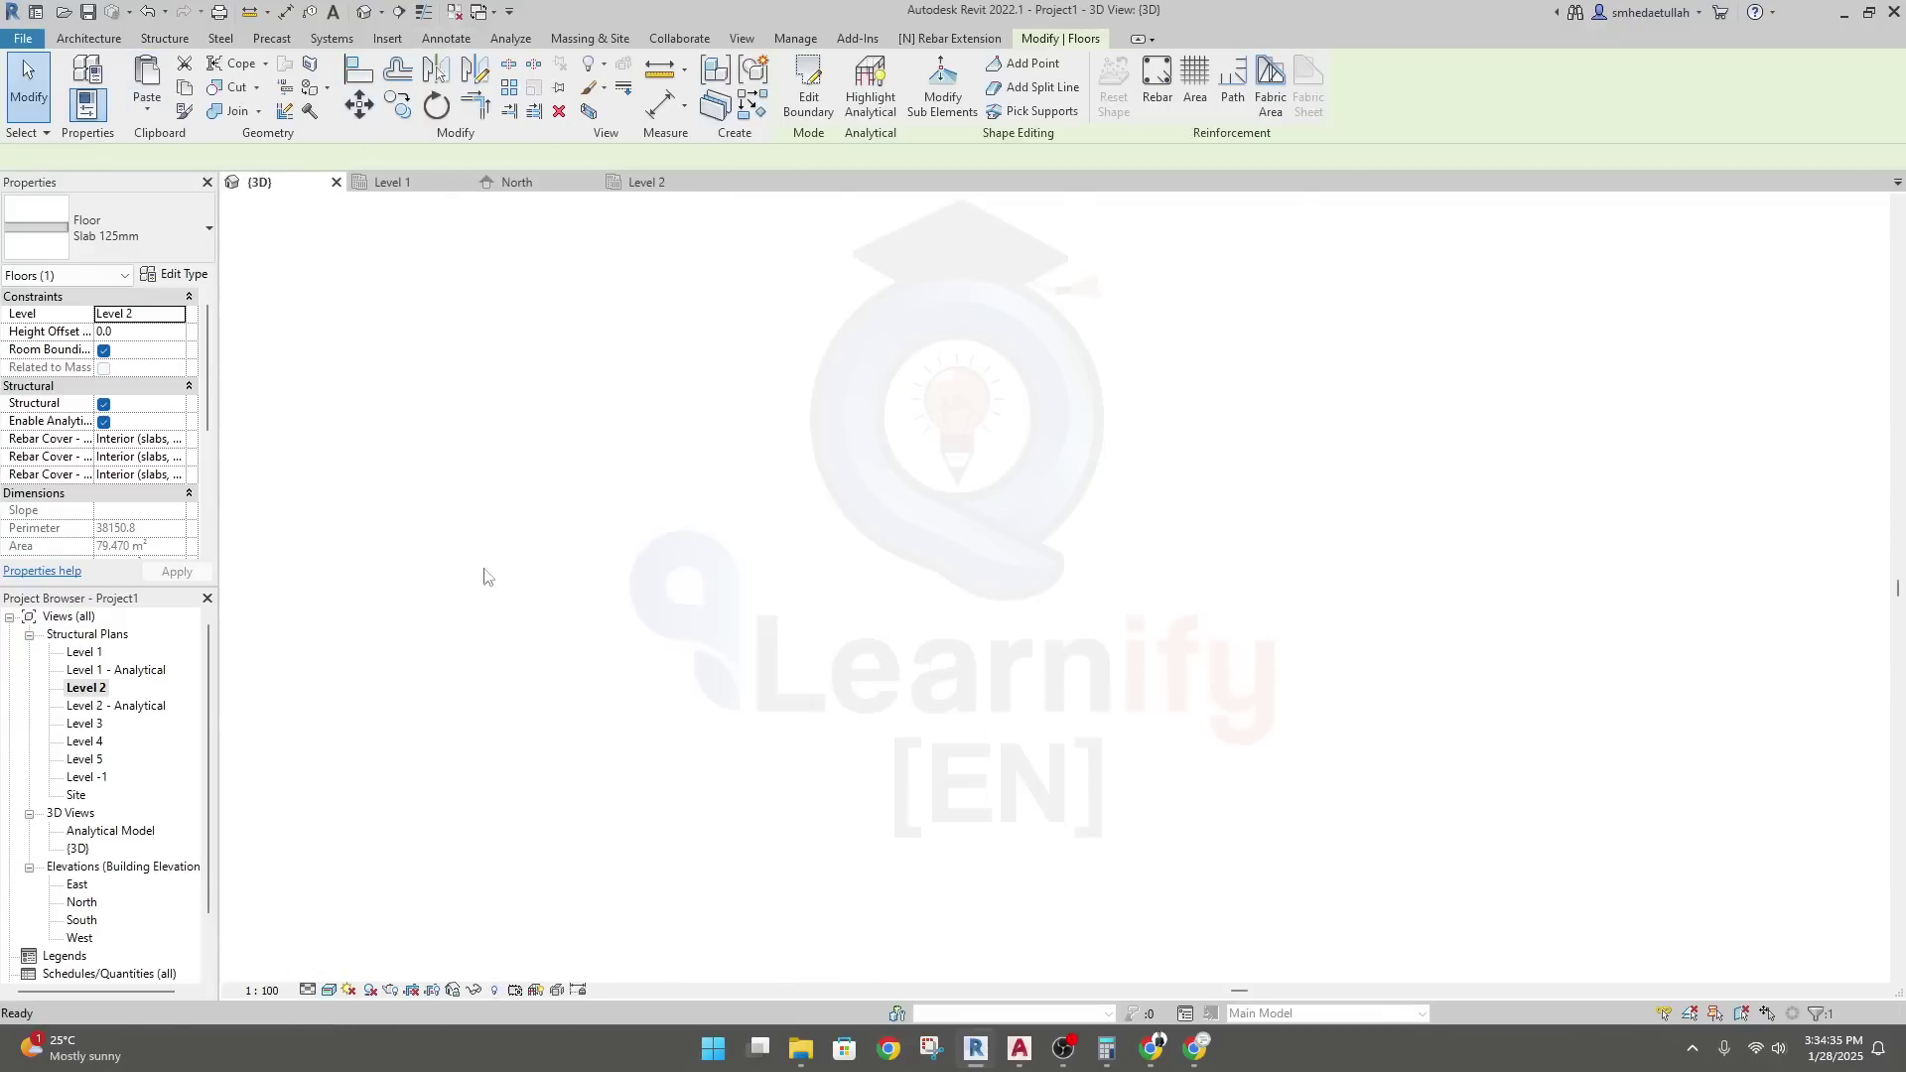
pyautogui.press('Escape')
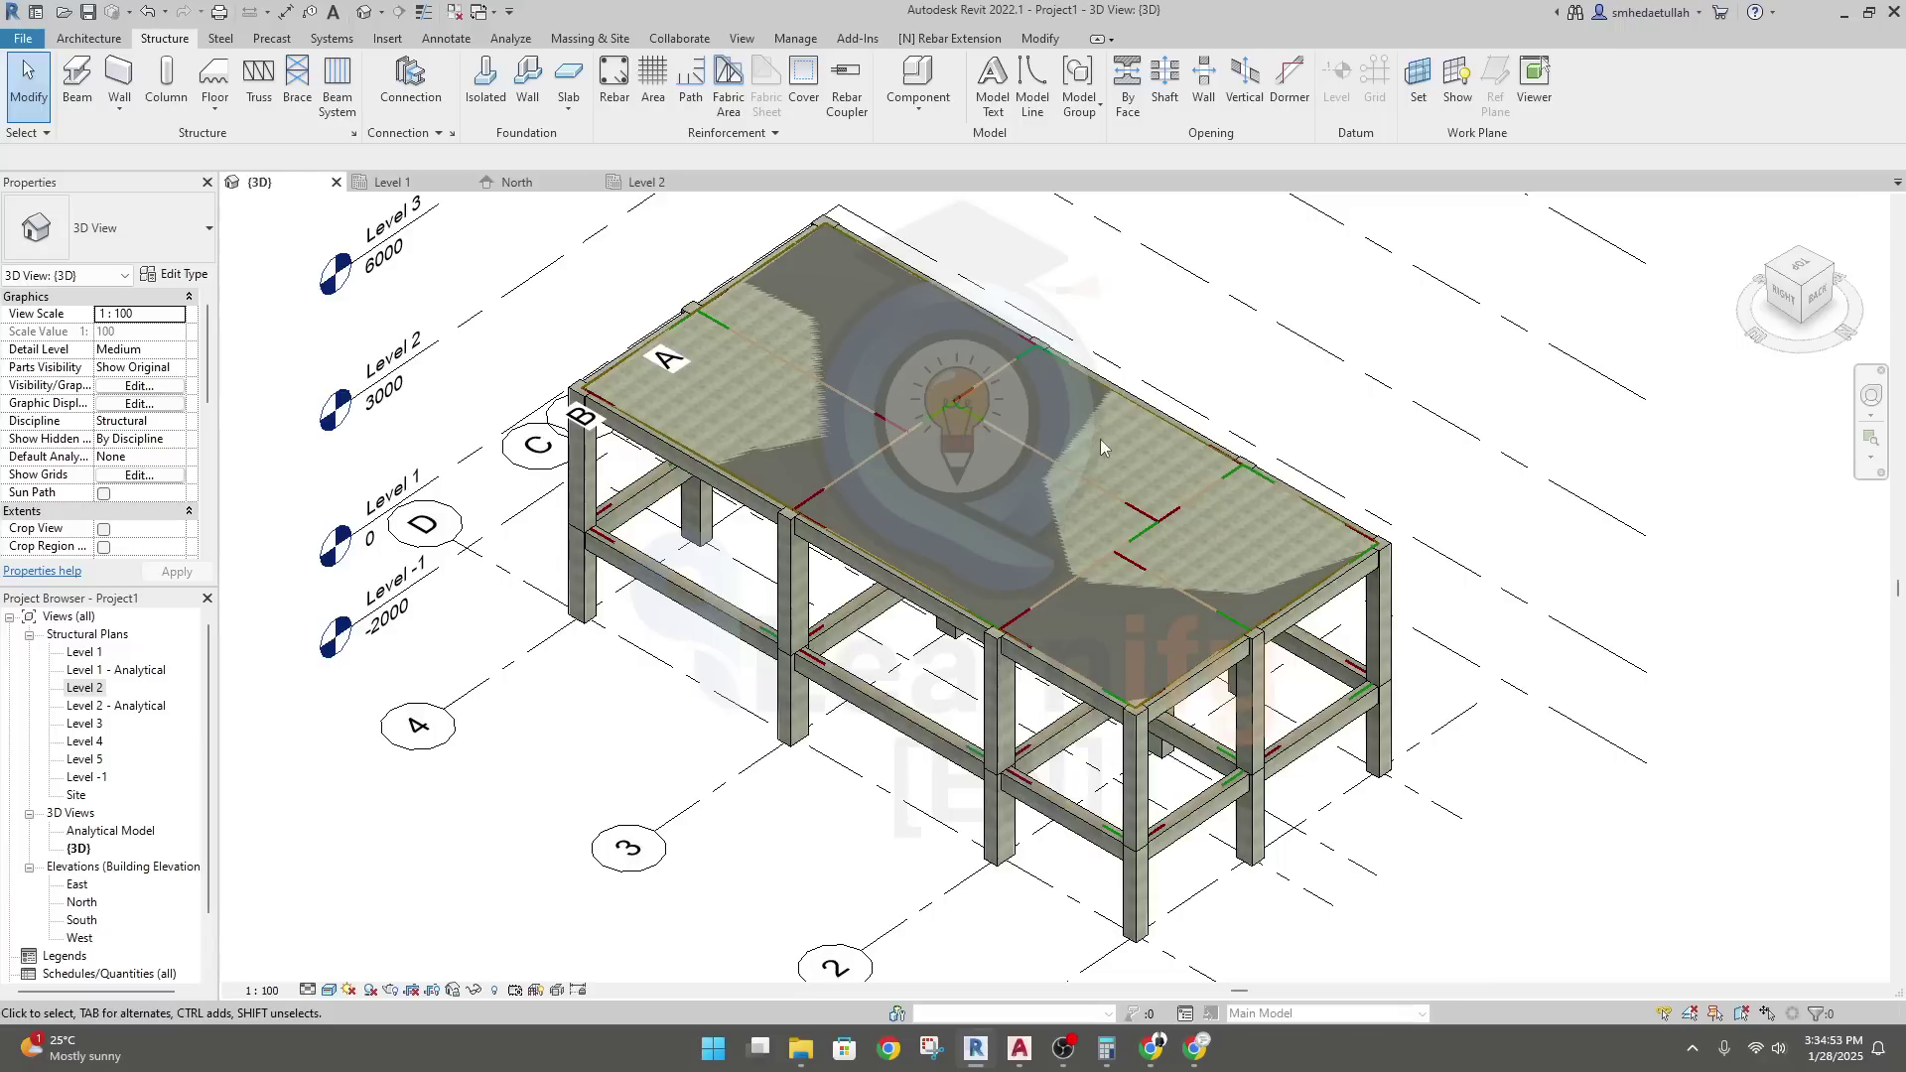
pyautogui.click(651, 184)
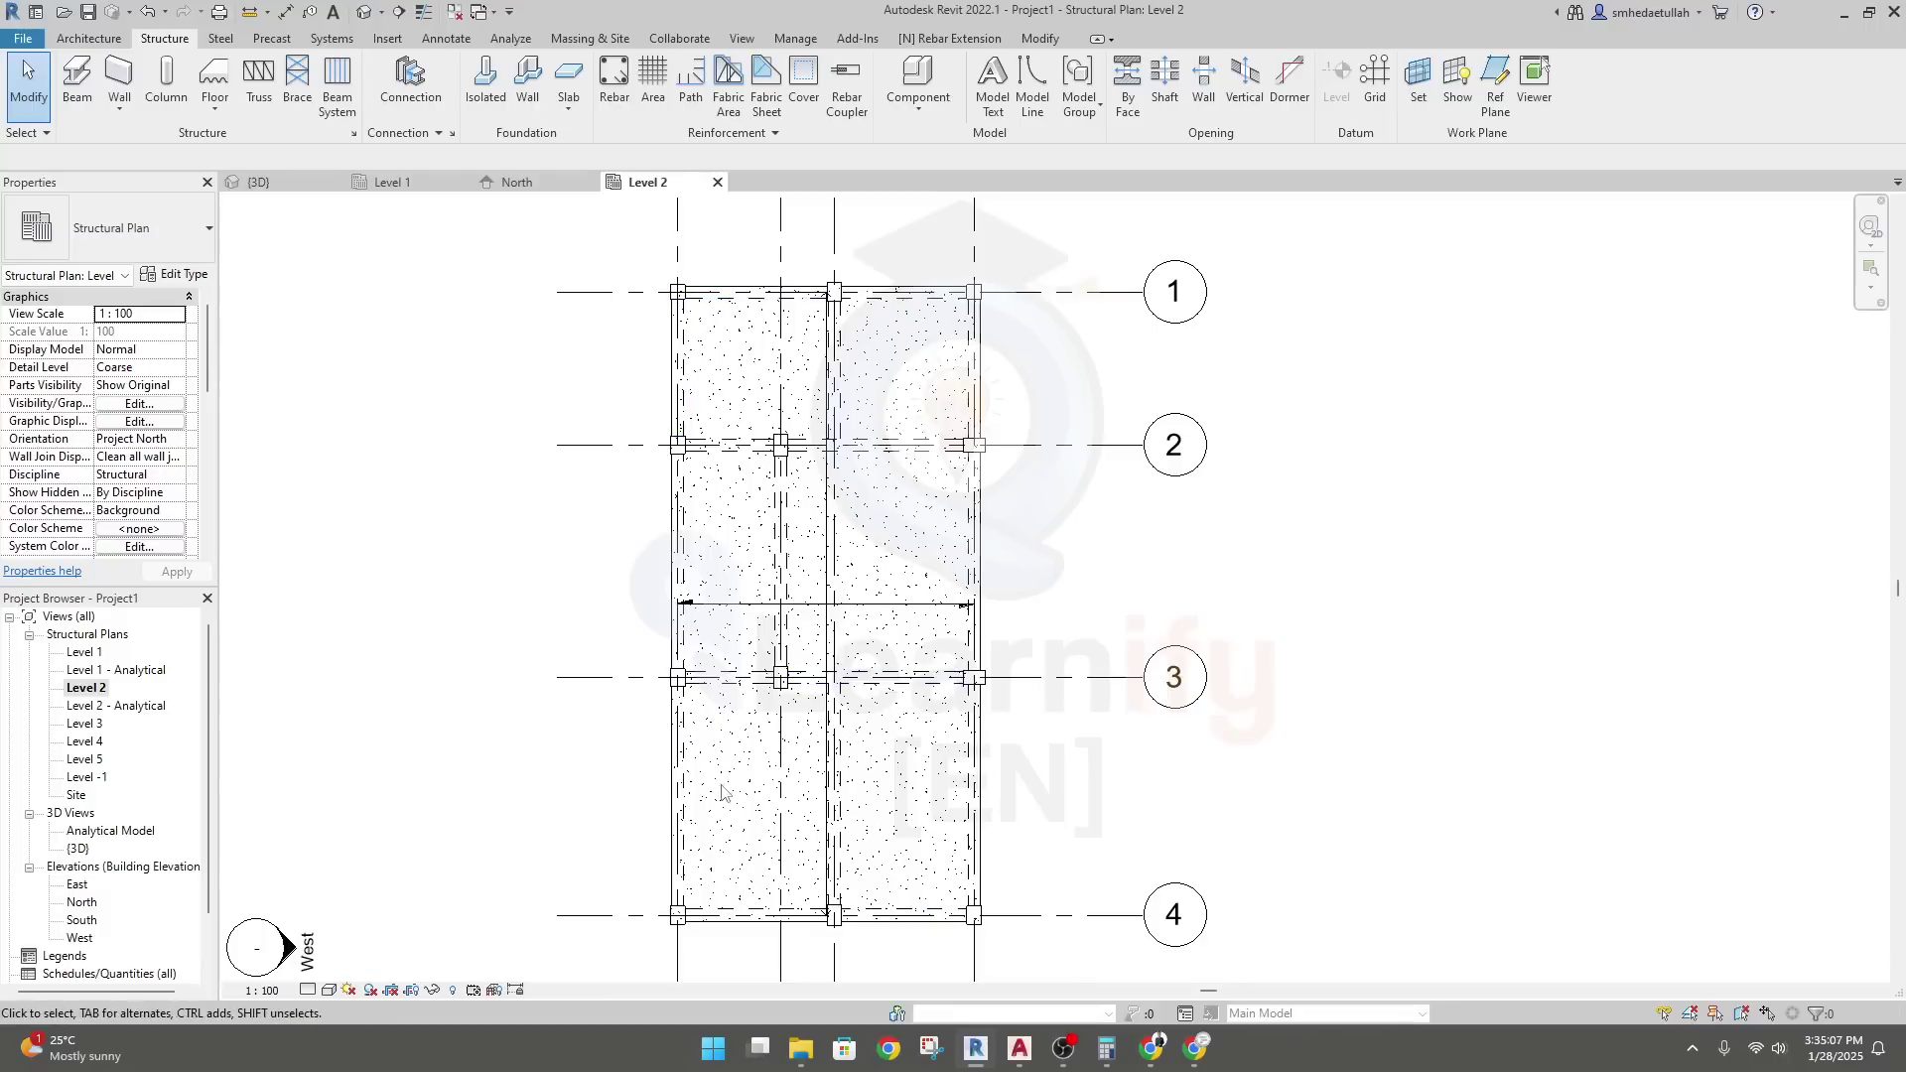
pyautogui.click(302, 184)
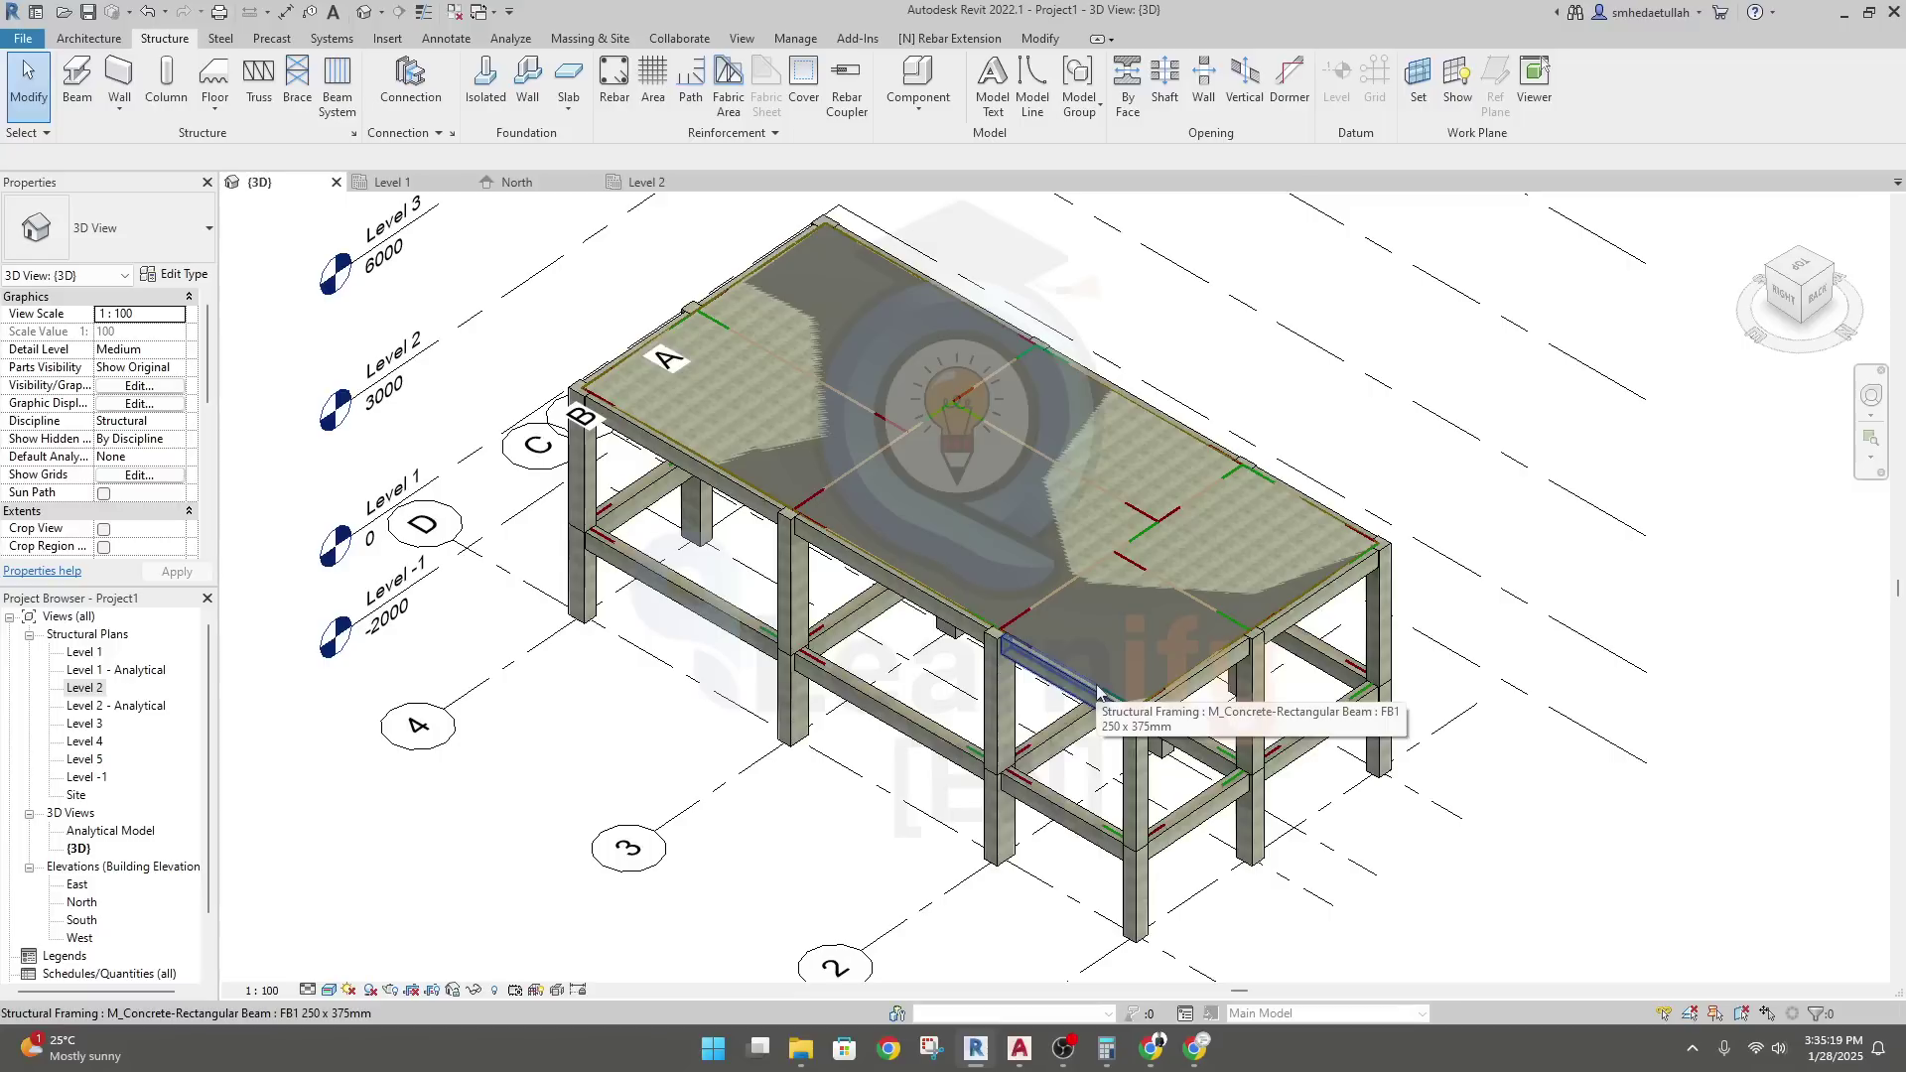
# Cycle through the overlapping elements at the slab's front edge in 3D, pick the analytical beam between two columns, and clear the selection
pyautogui.press('Tab')
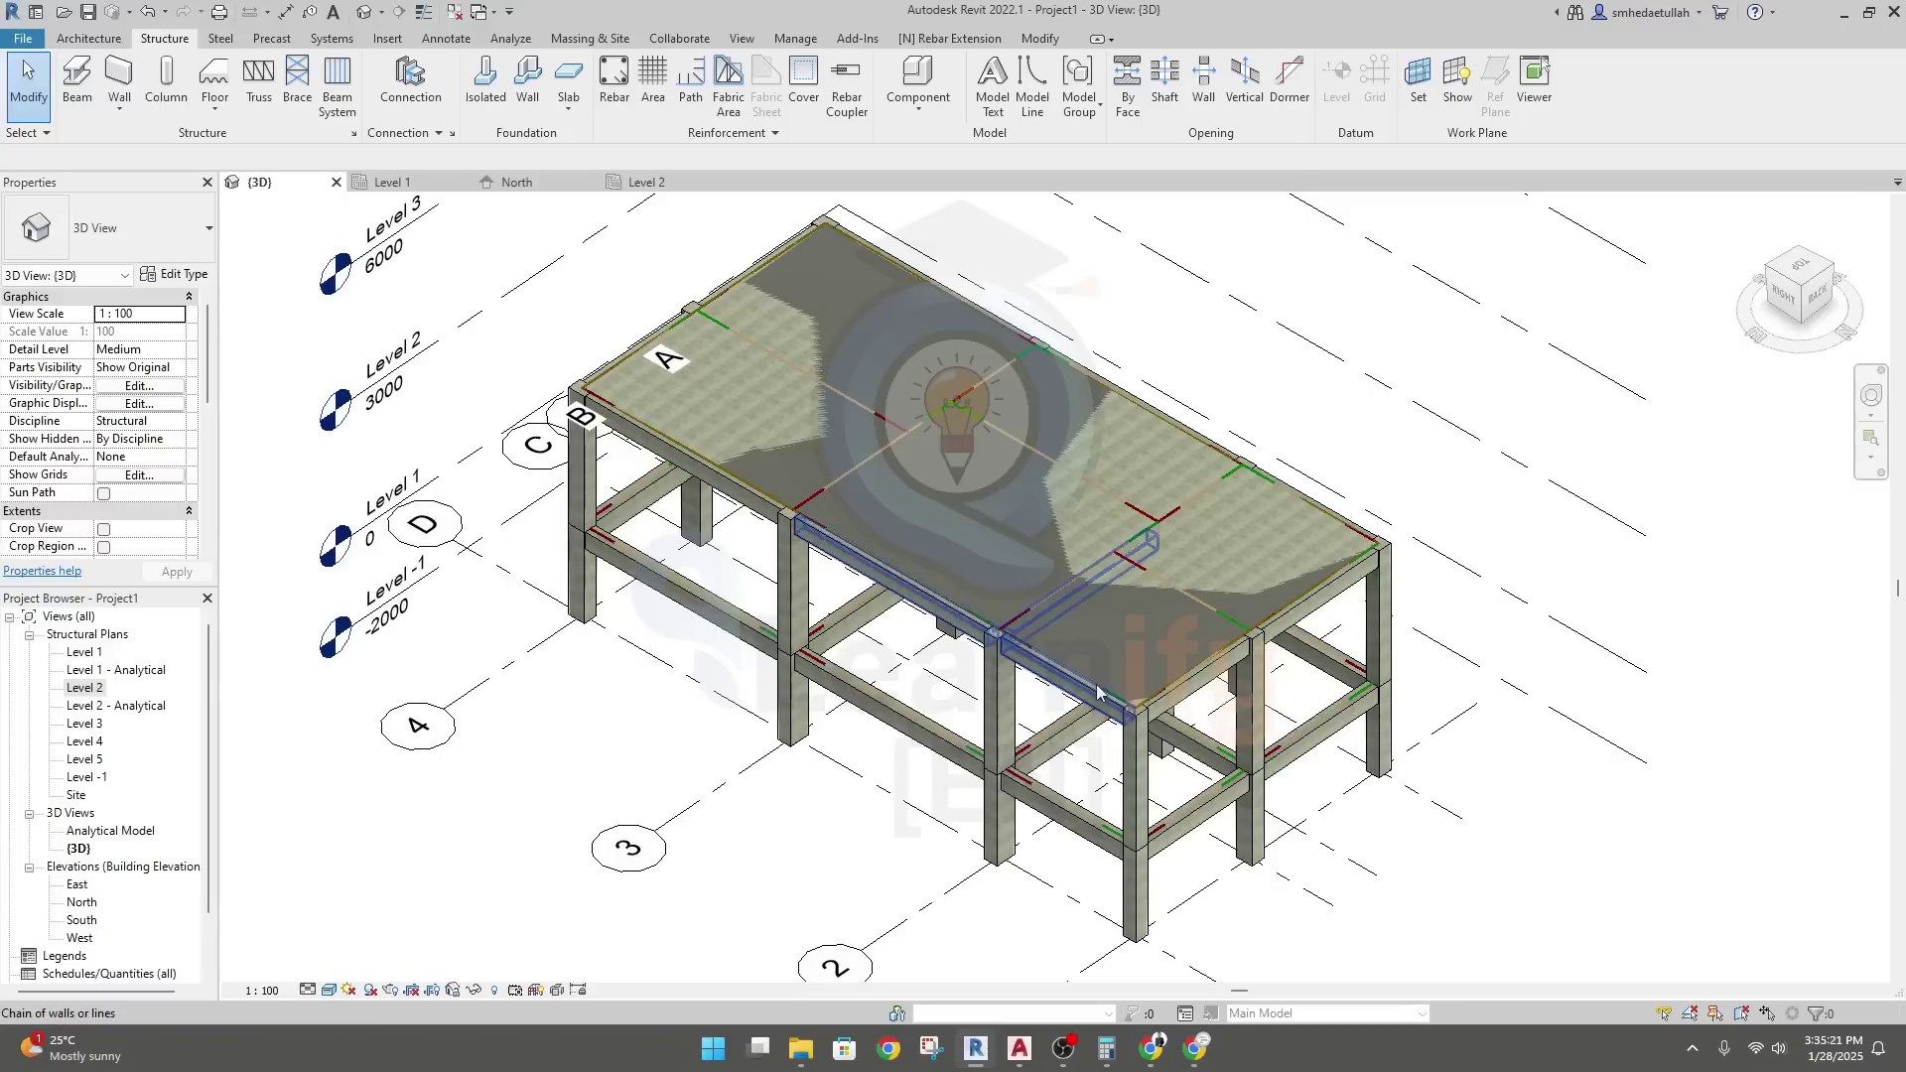
pyautogui.press('Tab')
pyautogui.press('Tab')
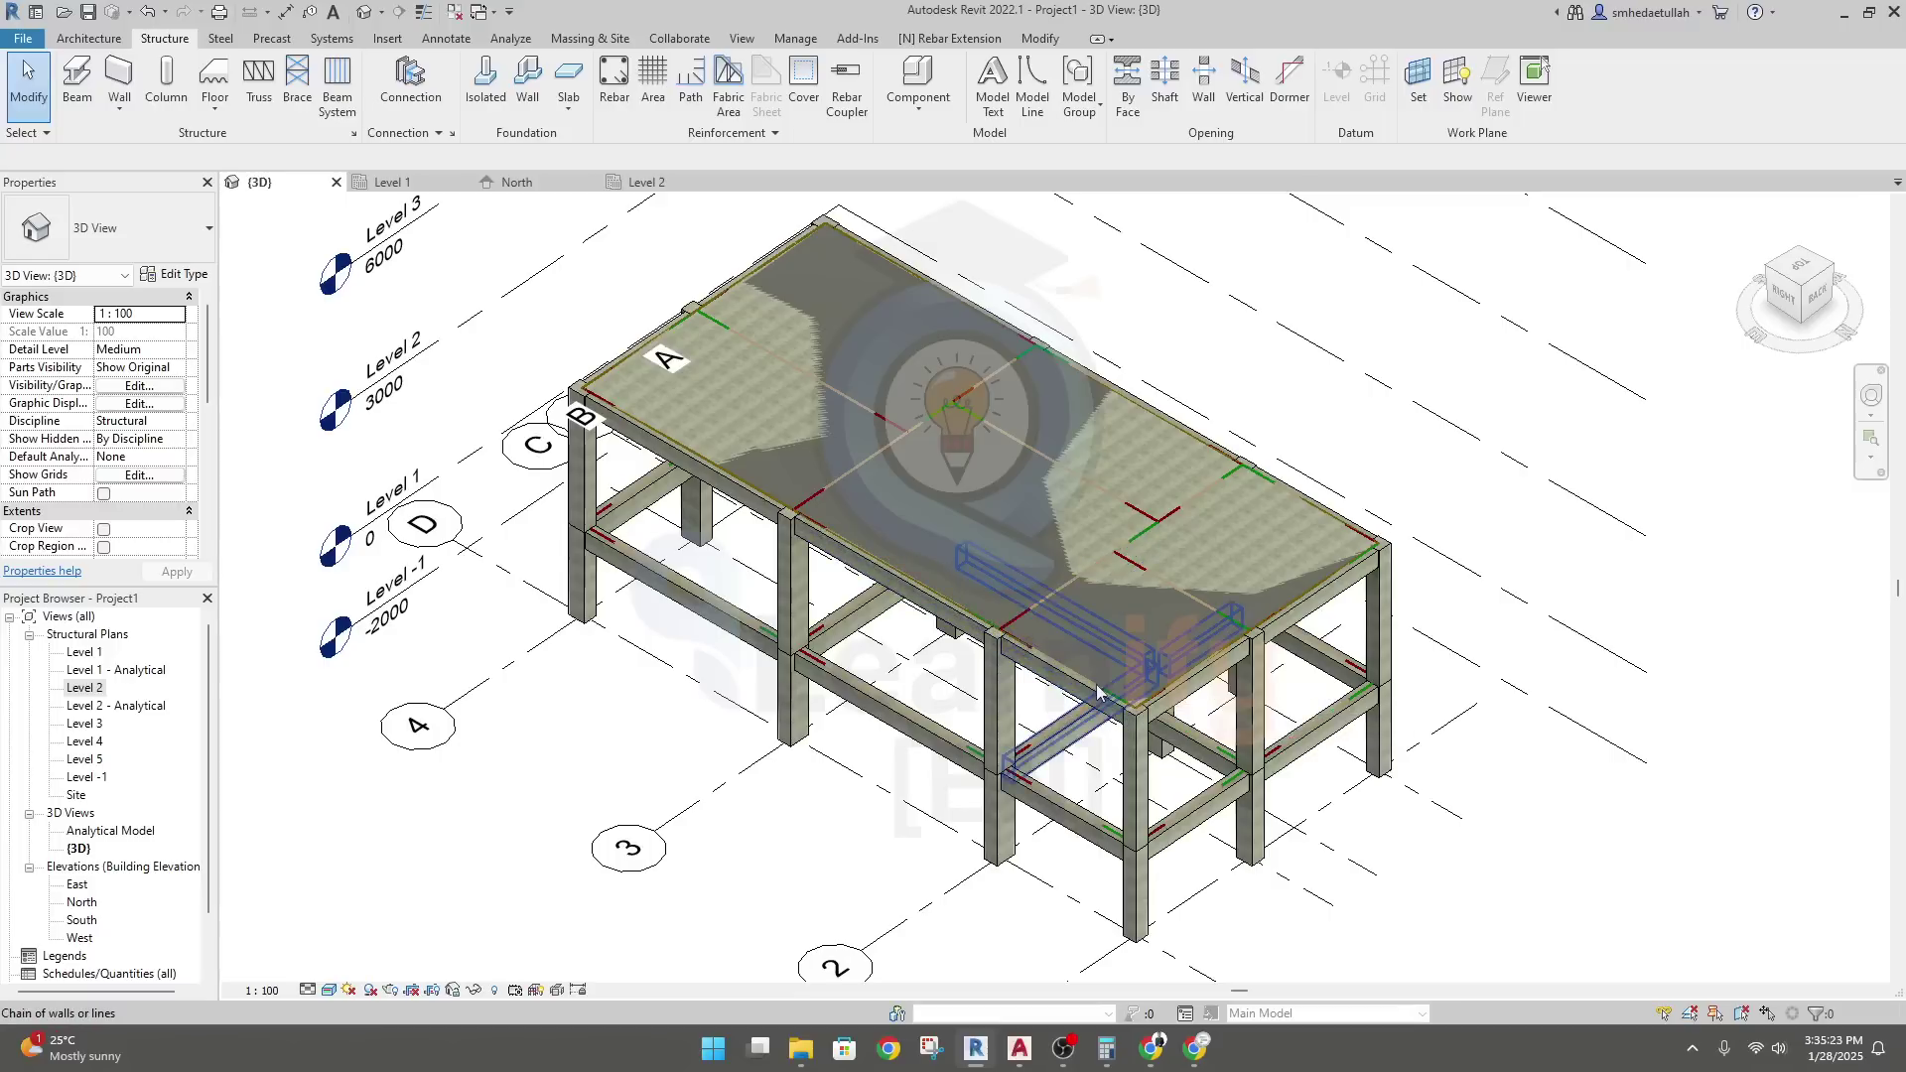
pyautogui.press('Tab')
pyautogui.click(1099, 691)
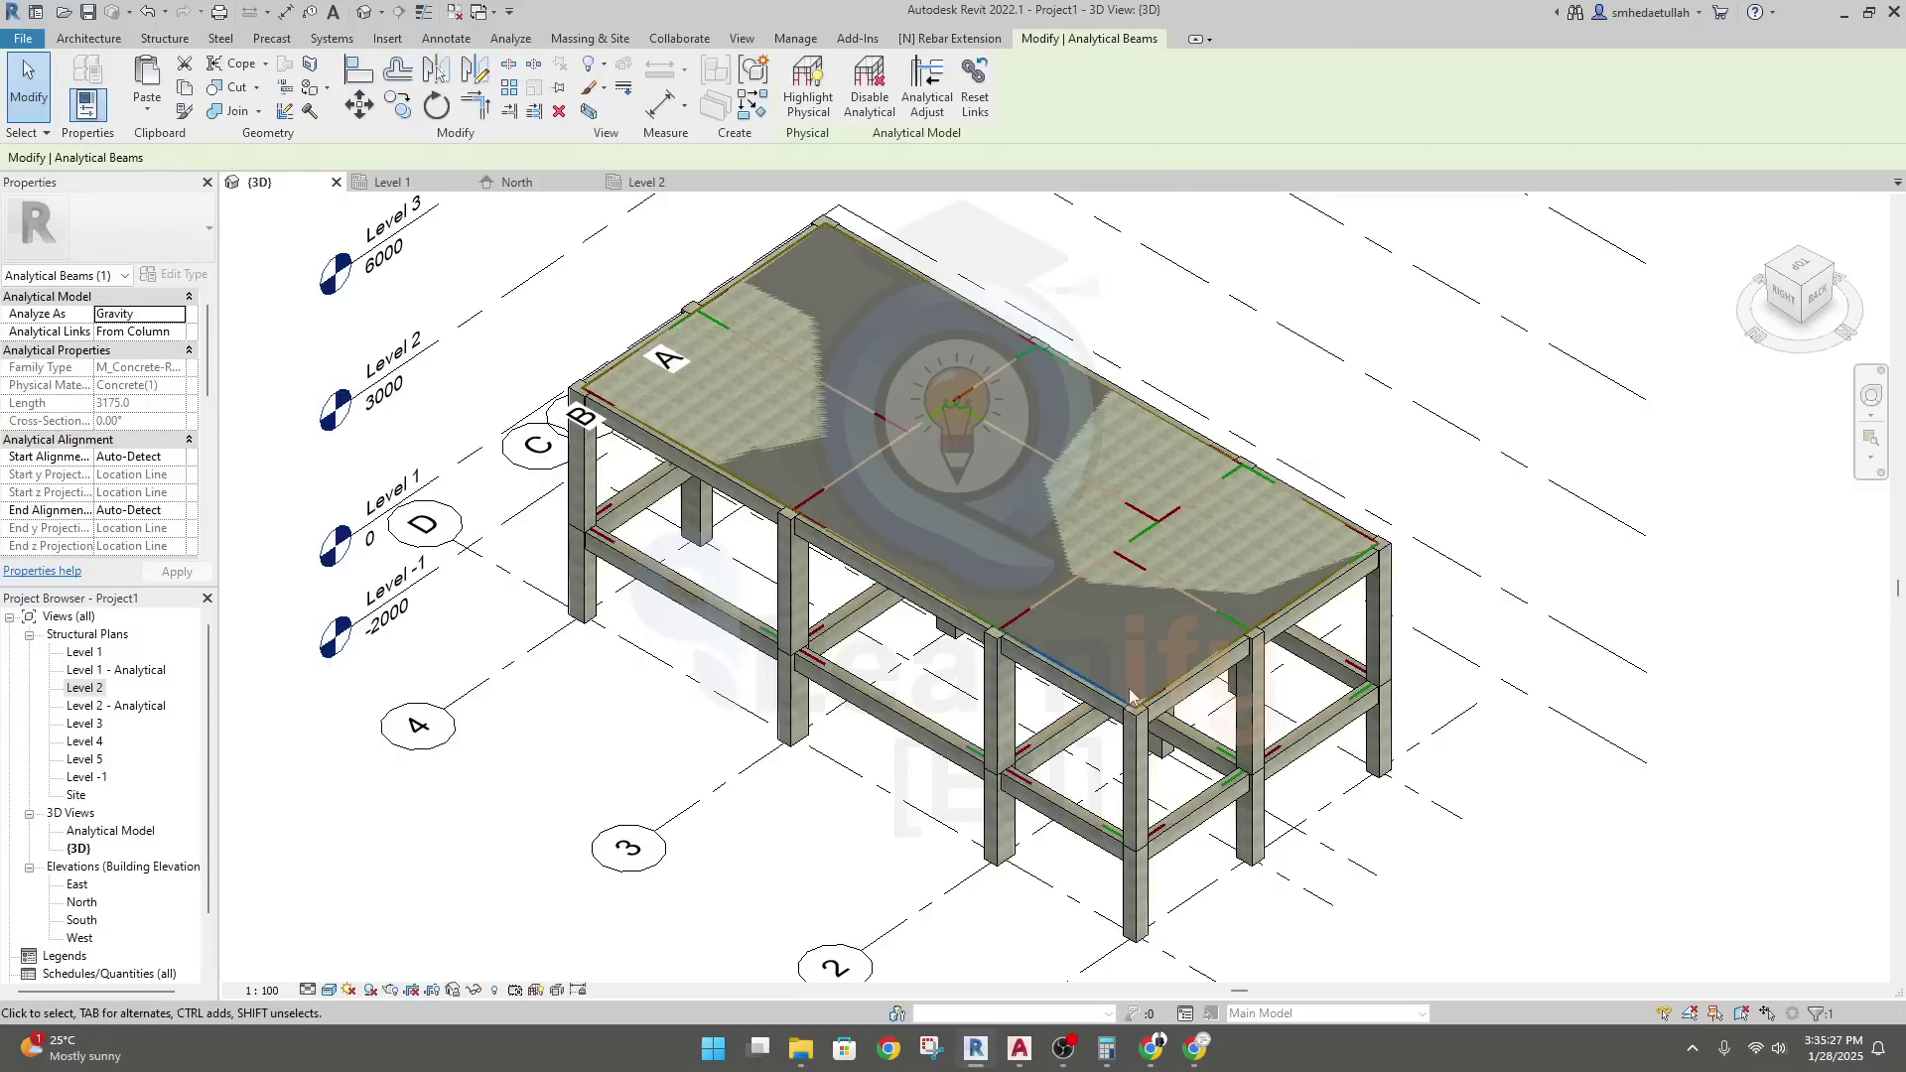
pyautogui.press('Escape')
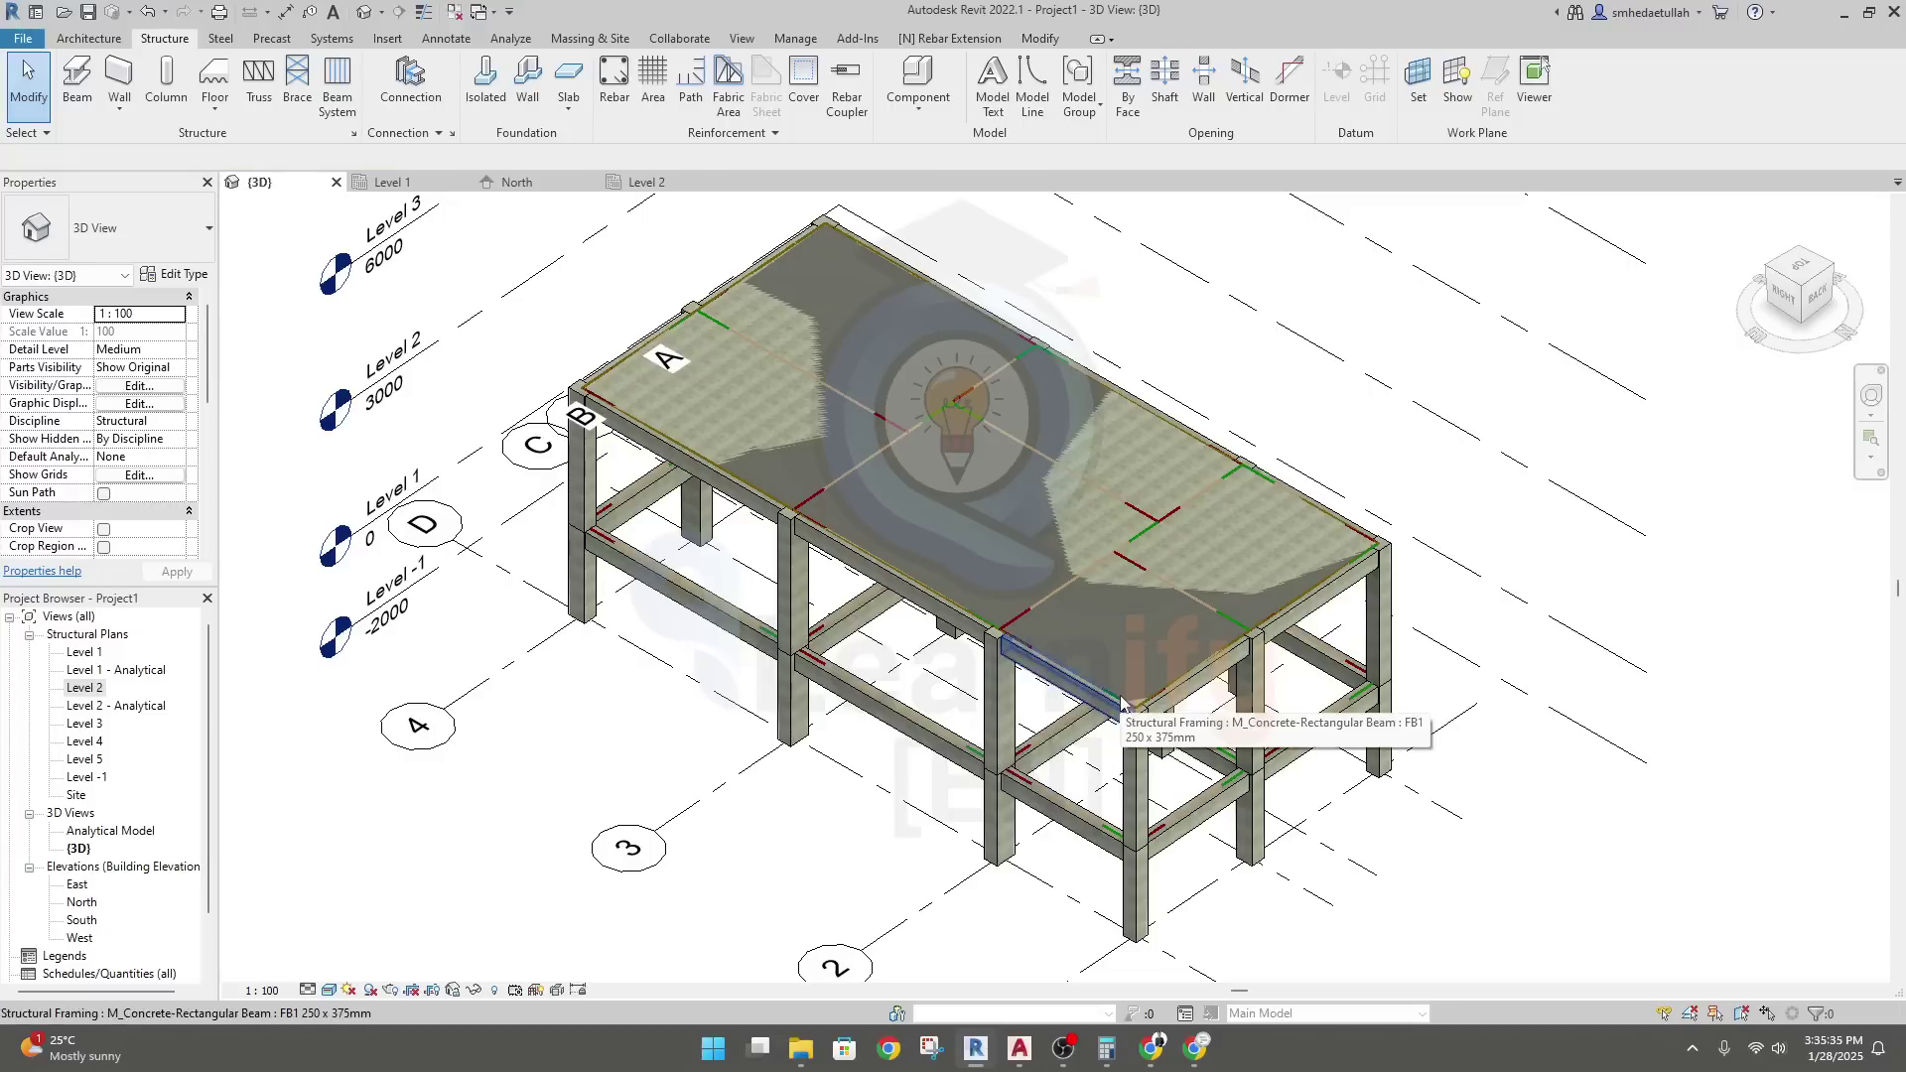
# Select the slab's analytical floor at its front corner, check the Level 2 plan, and clear the selection
pyautogui.press('Tab')
pyautogui.press('Tab')
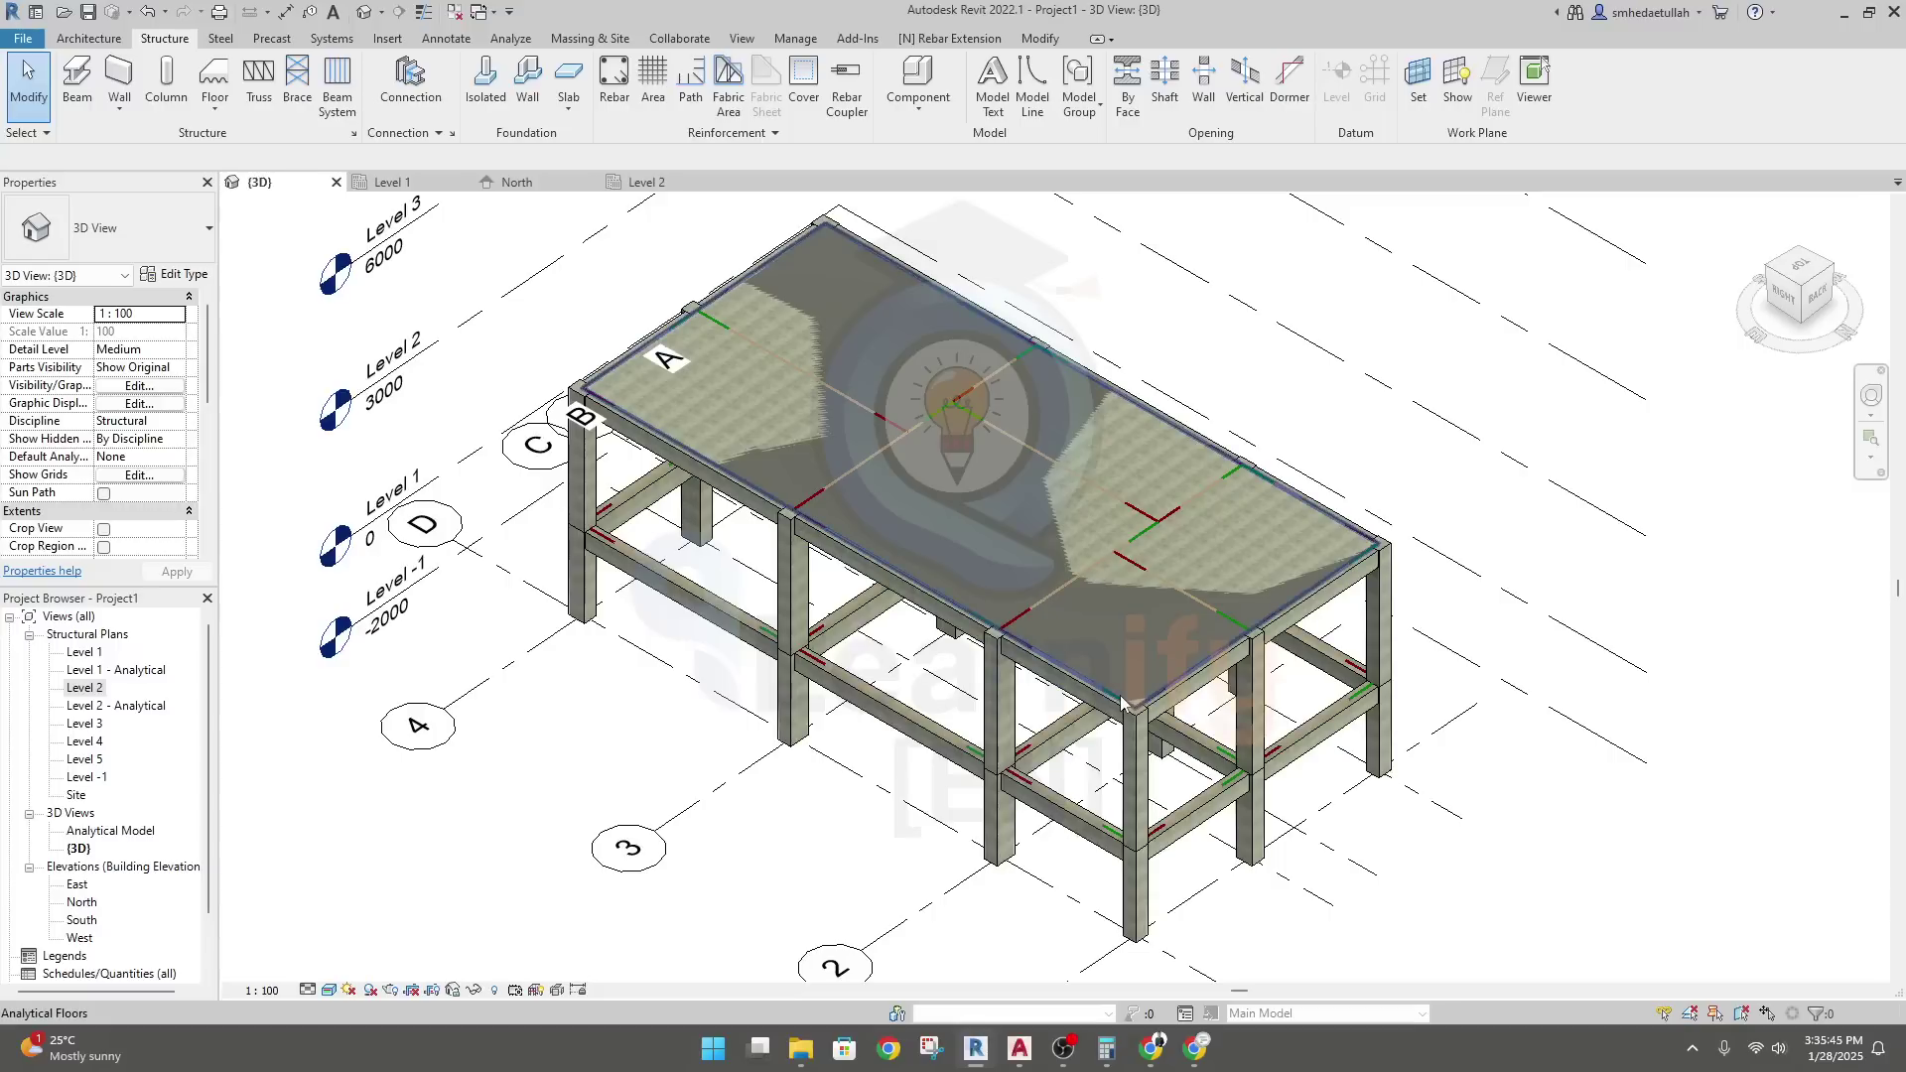
pyautogui.click(1122, 700)
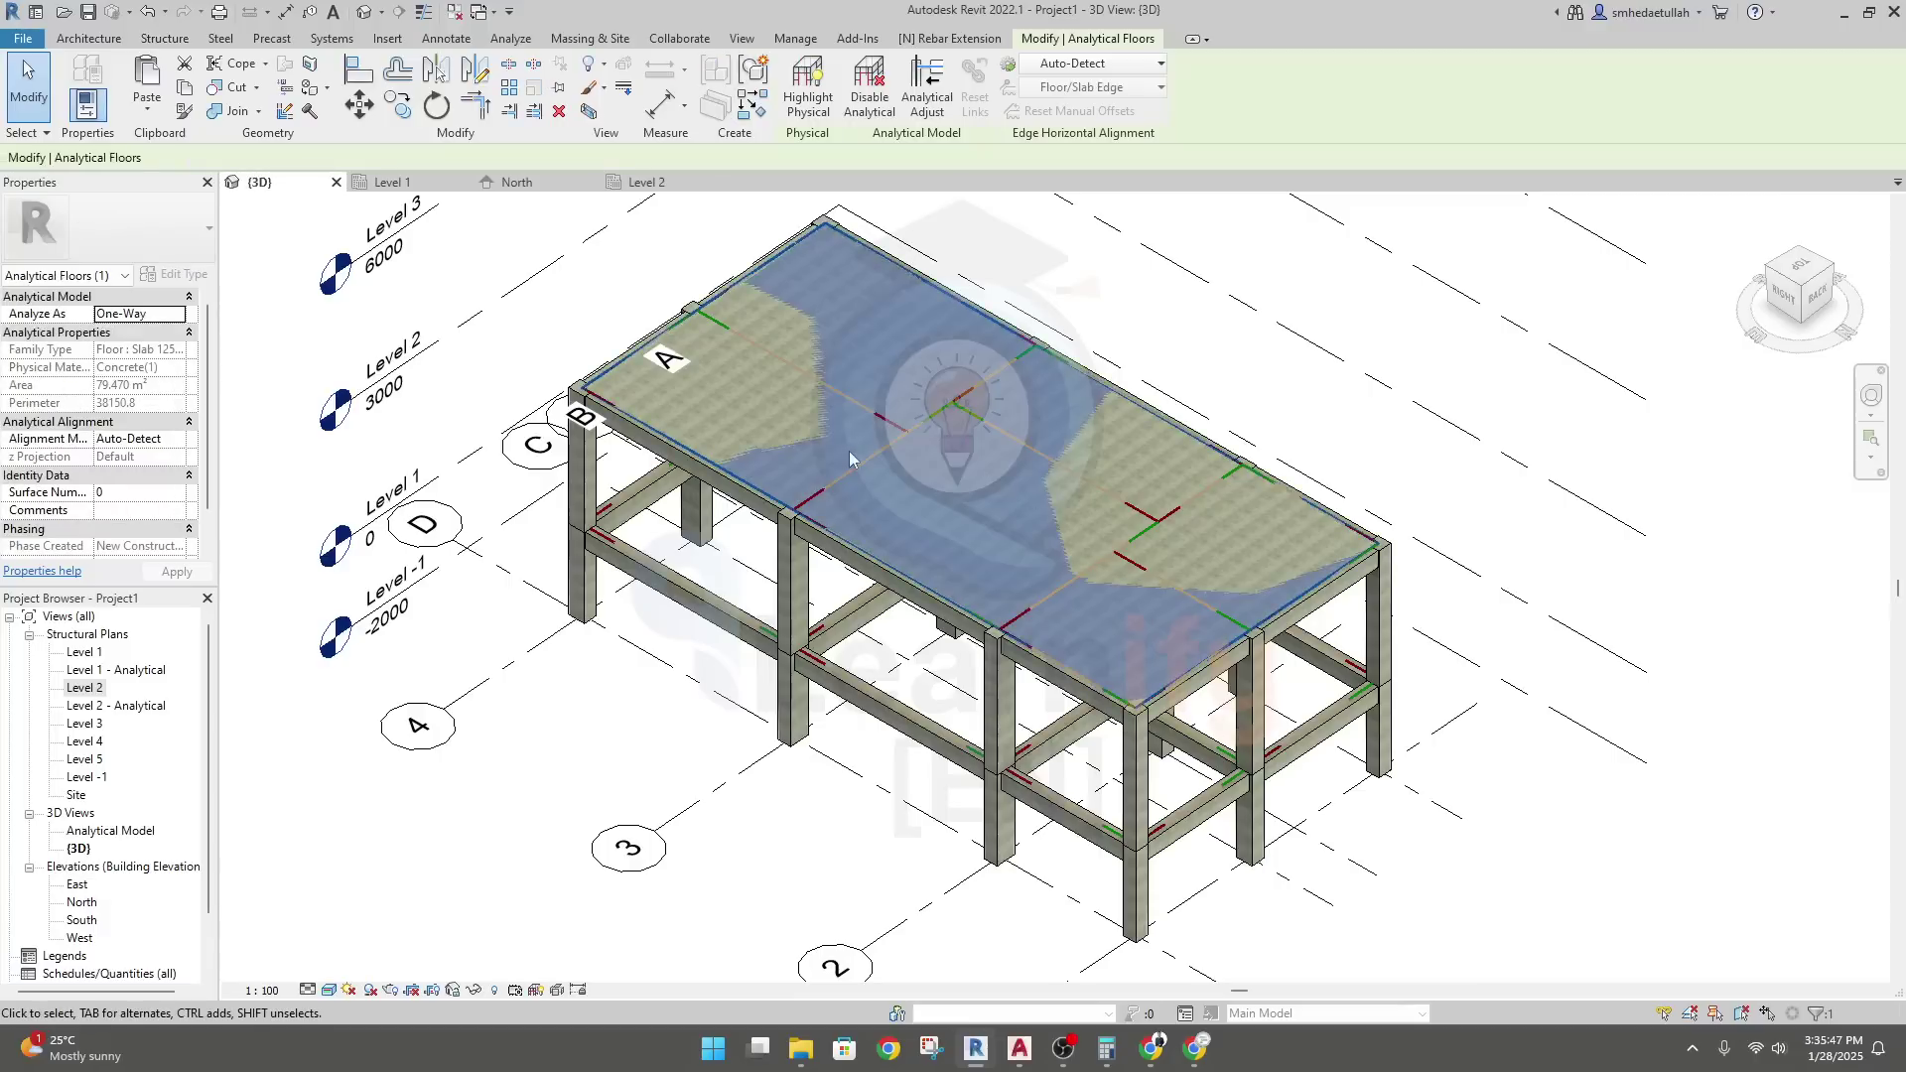
pyautogui.click(655, 186)
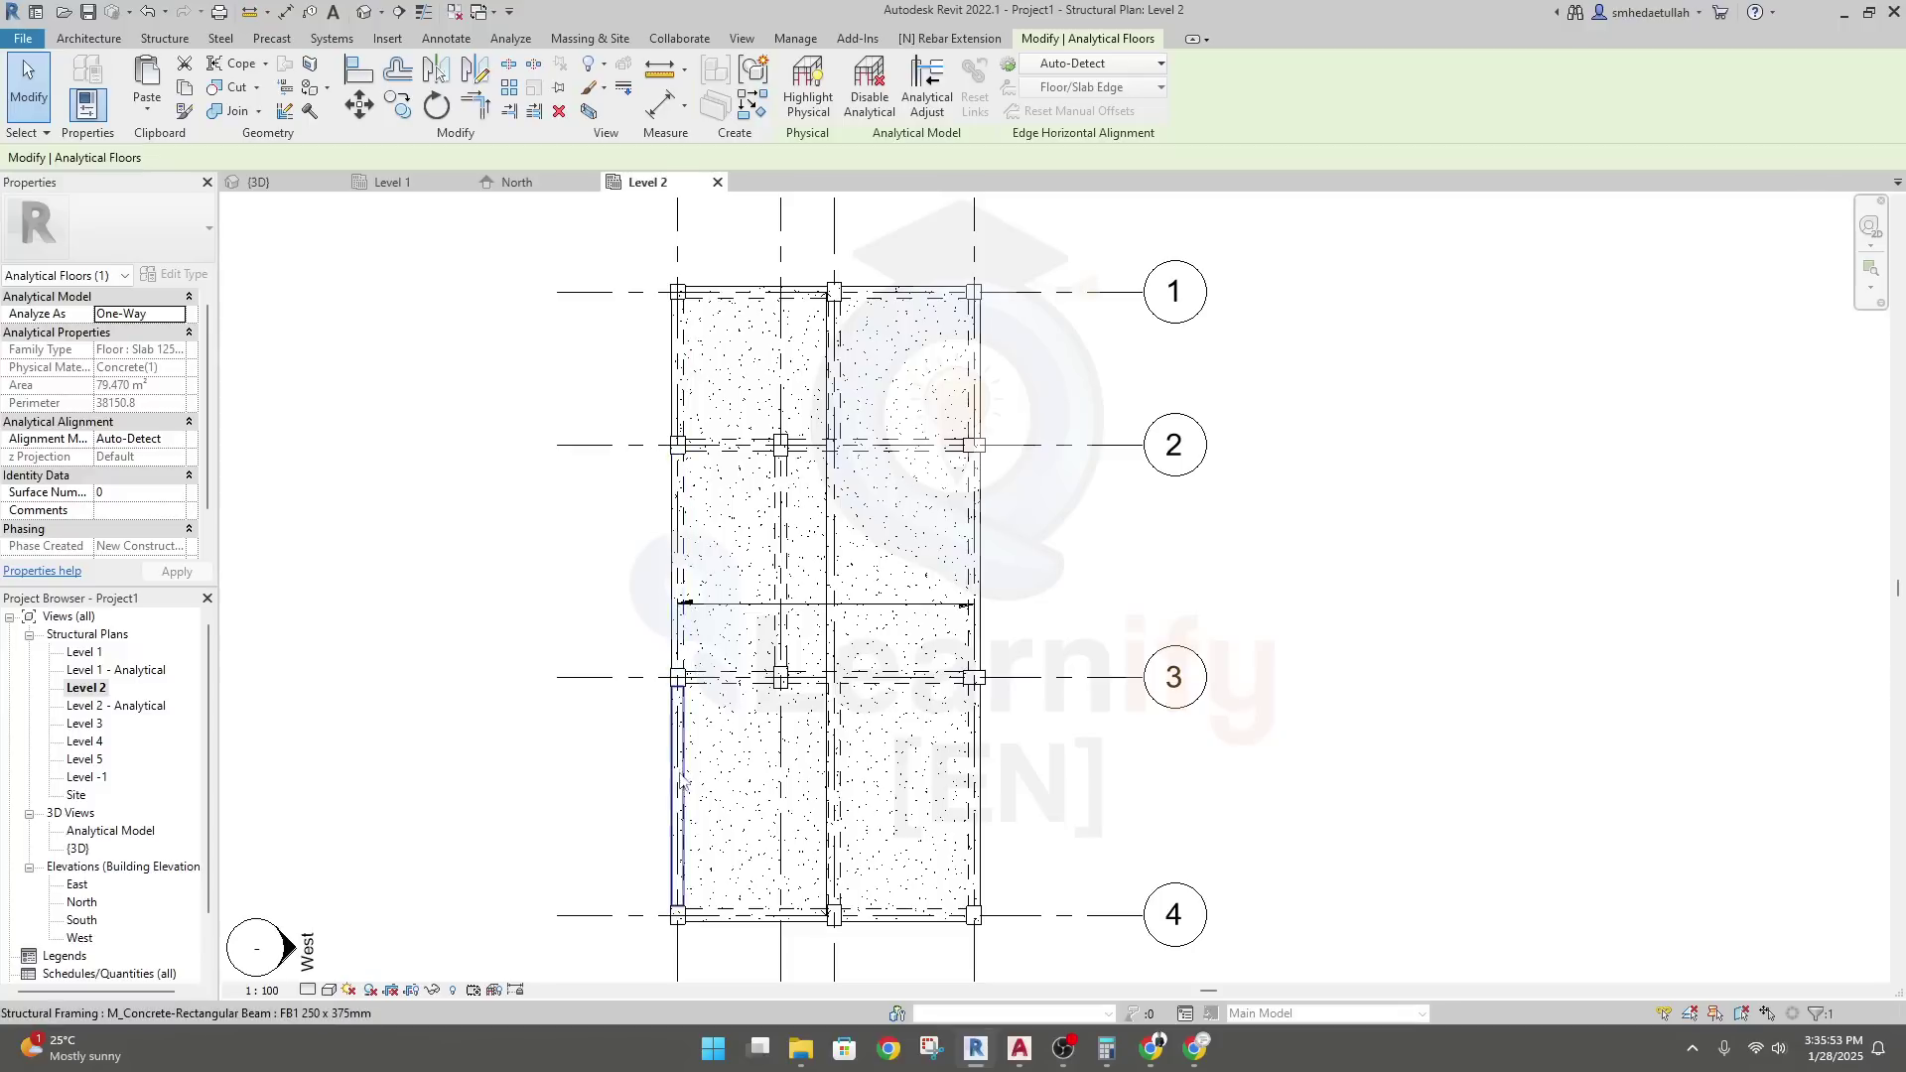
pyautogui.press('Escape')
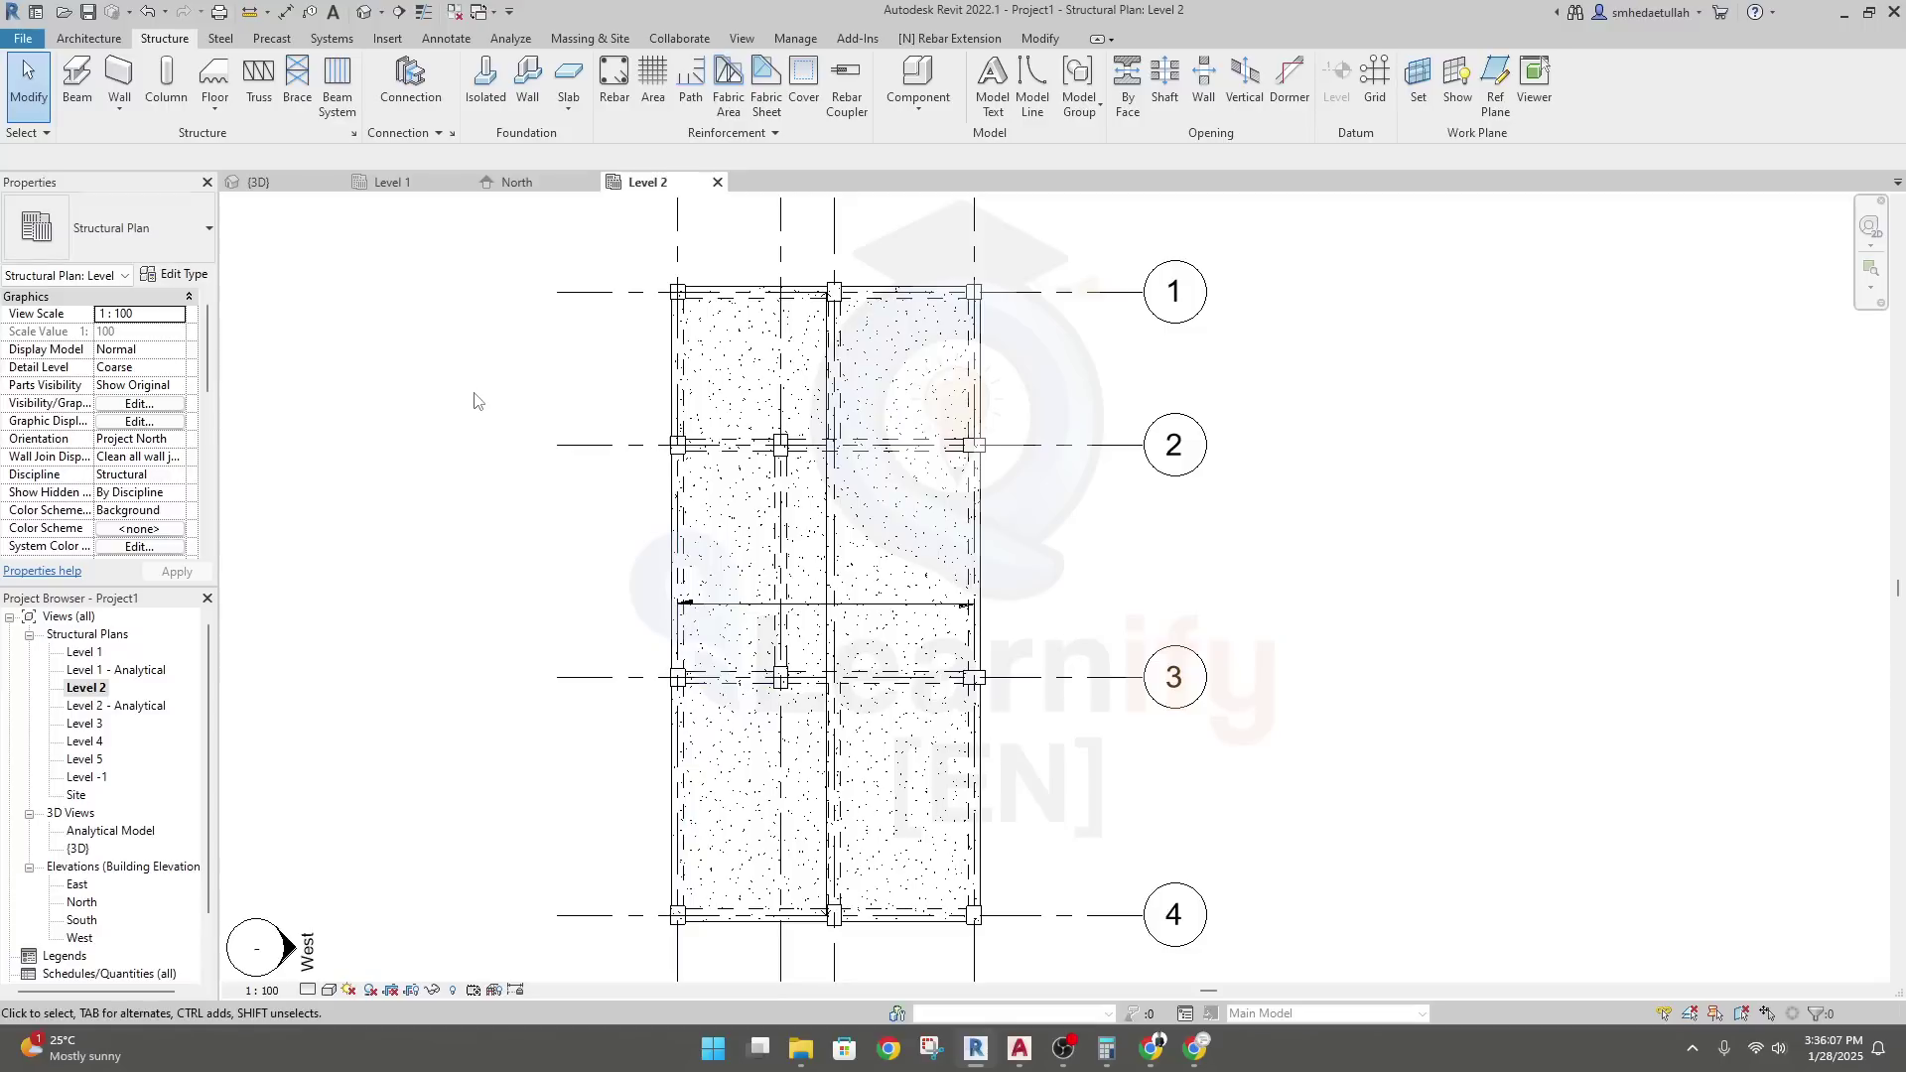
# Try the Wireframe visual style in the 3D view, and set the style to Hidden Line
pyautogui.click(258, 182)
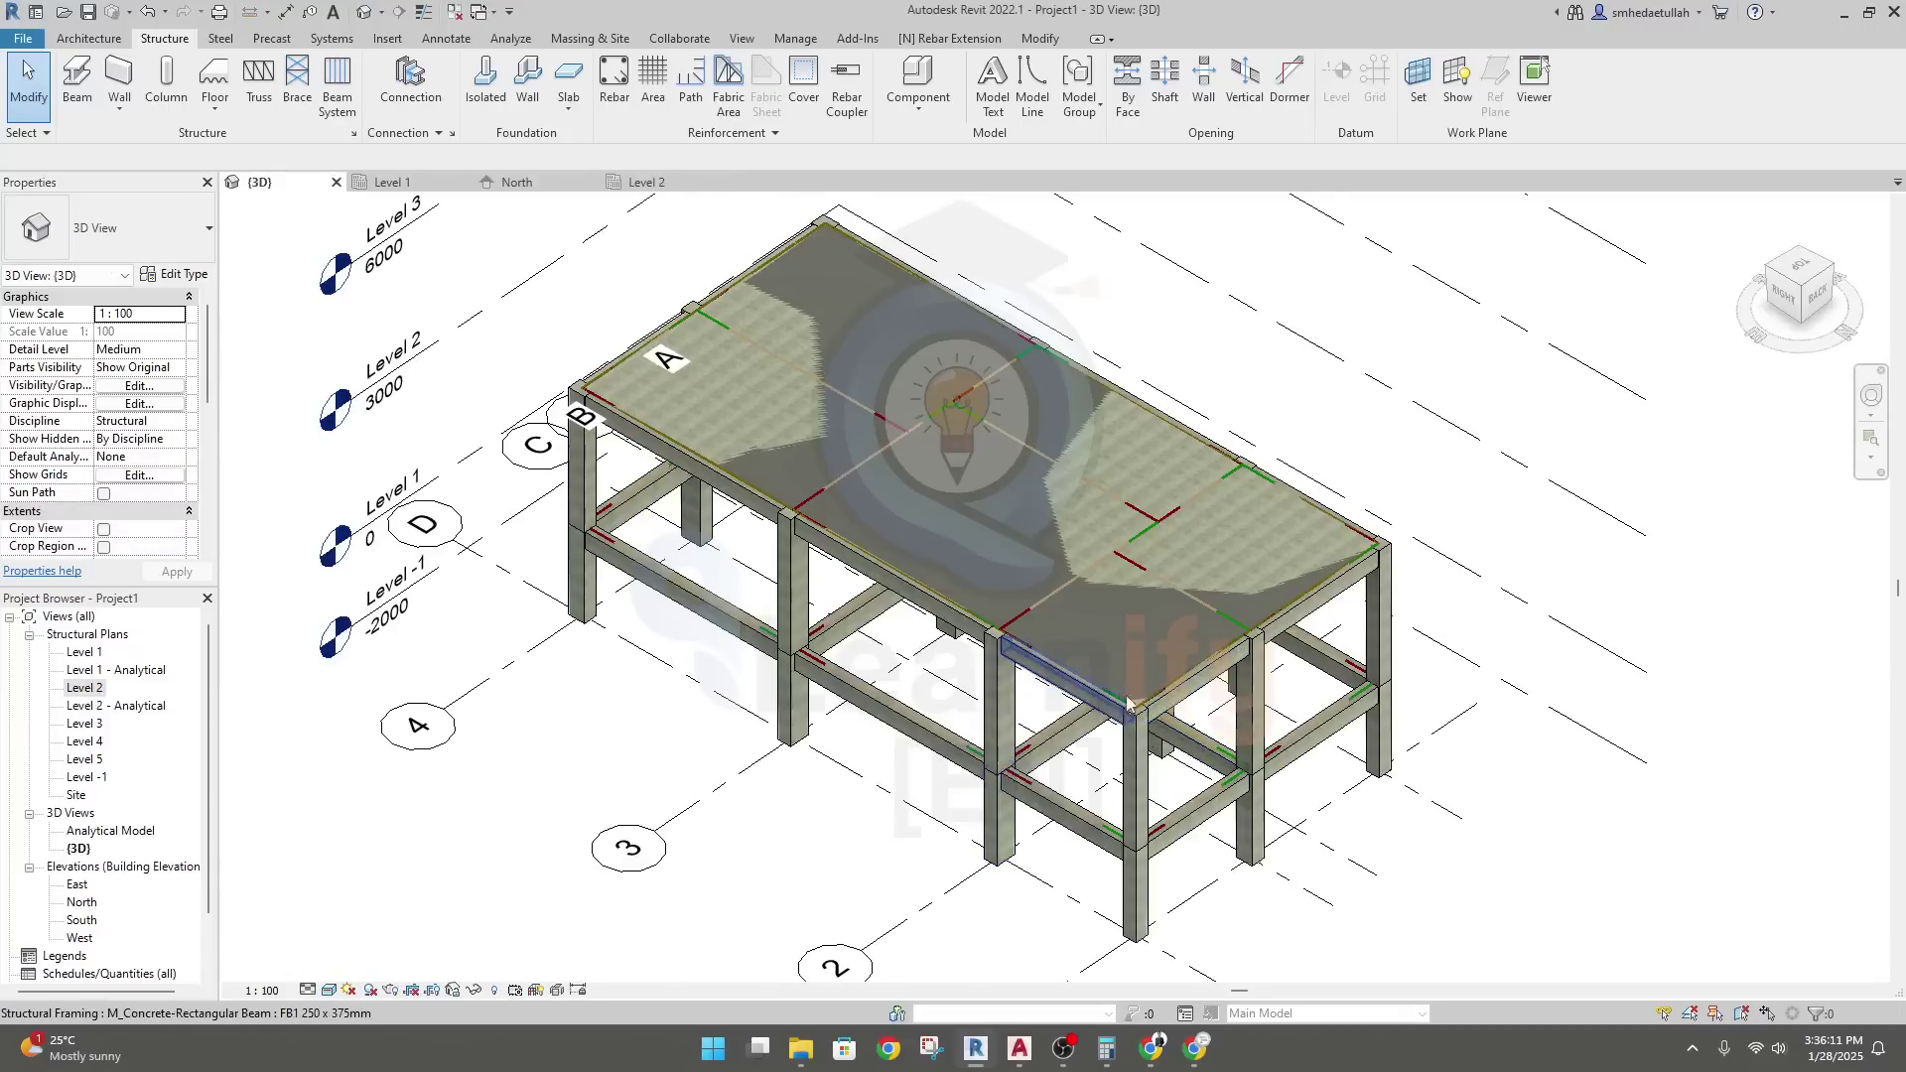
pyautogui.scroll(4, 1205, 611)
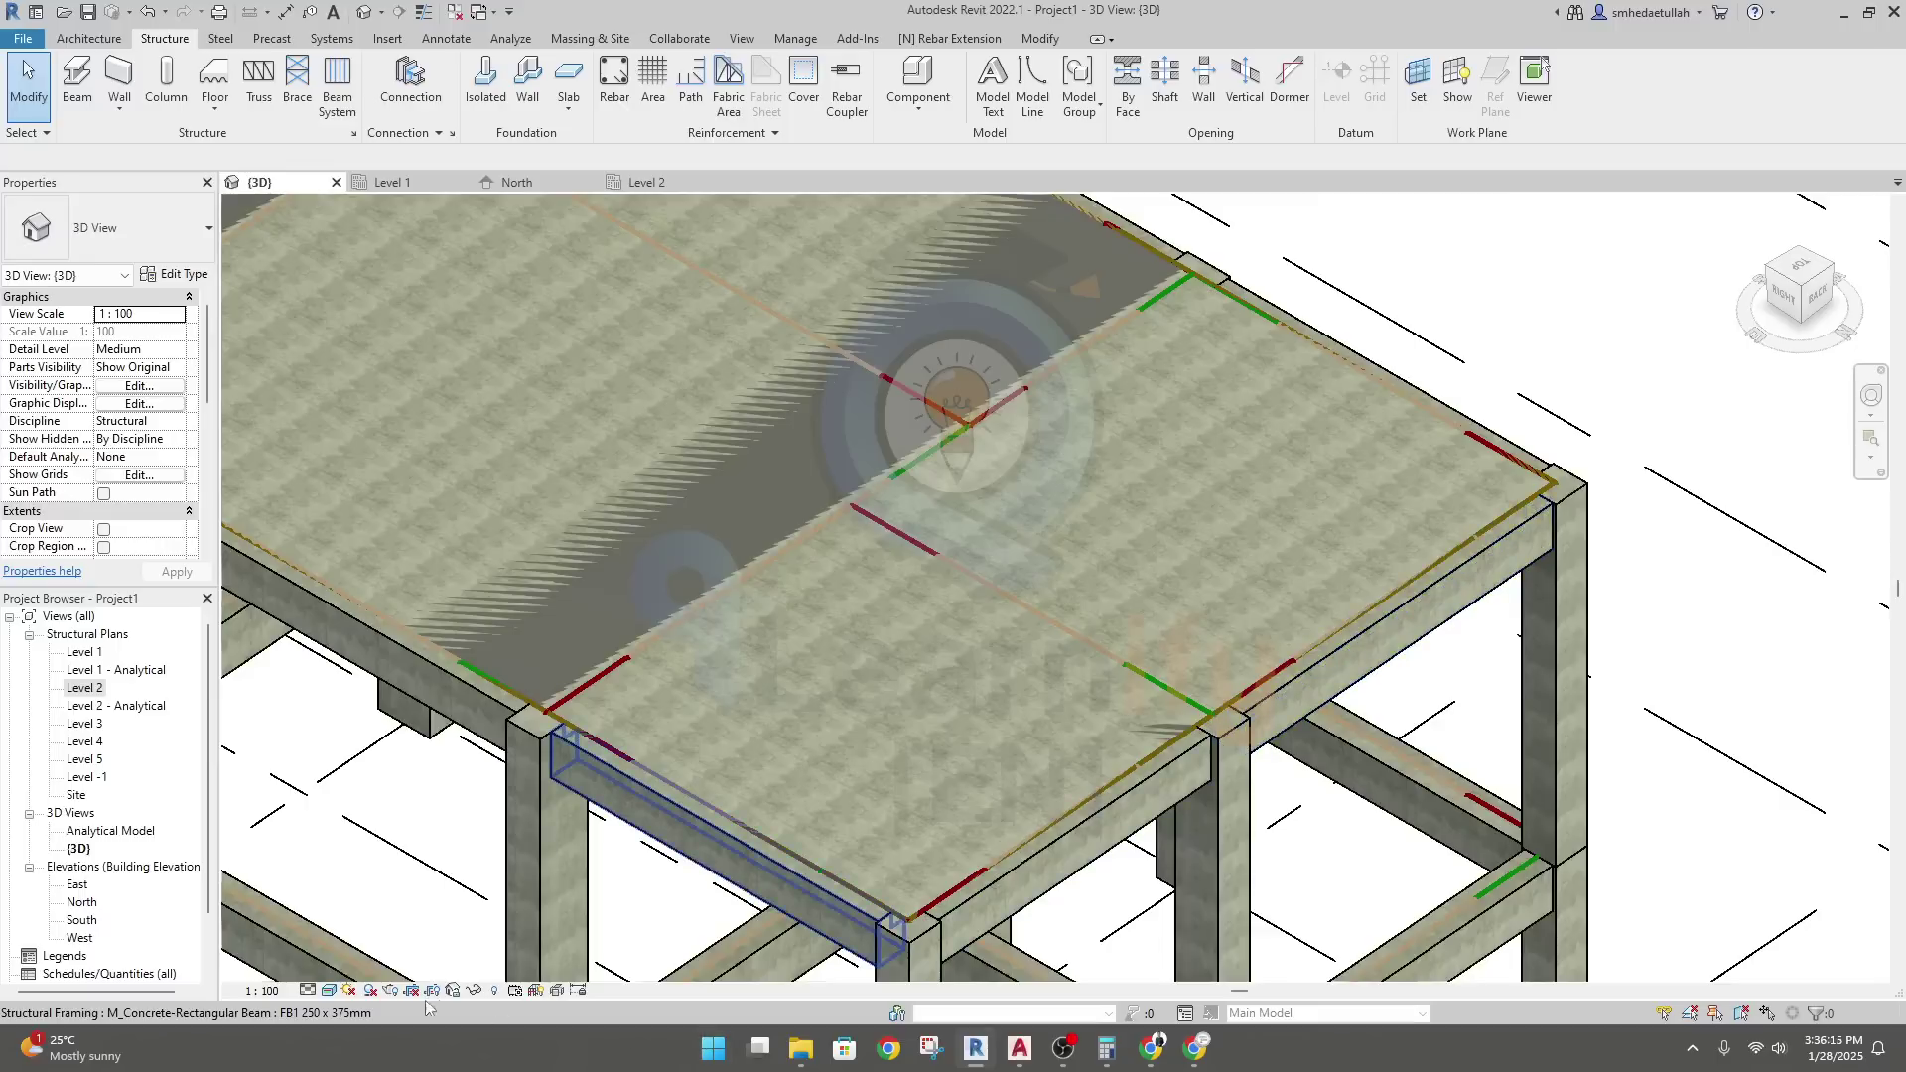
pyautogui.click(330, 990)
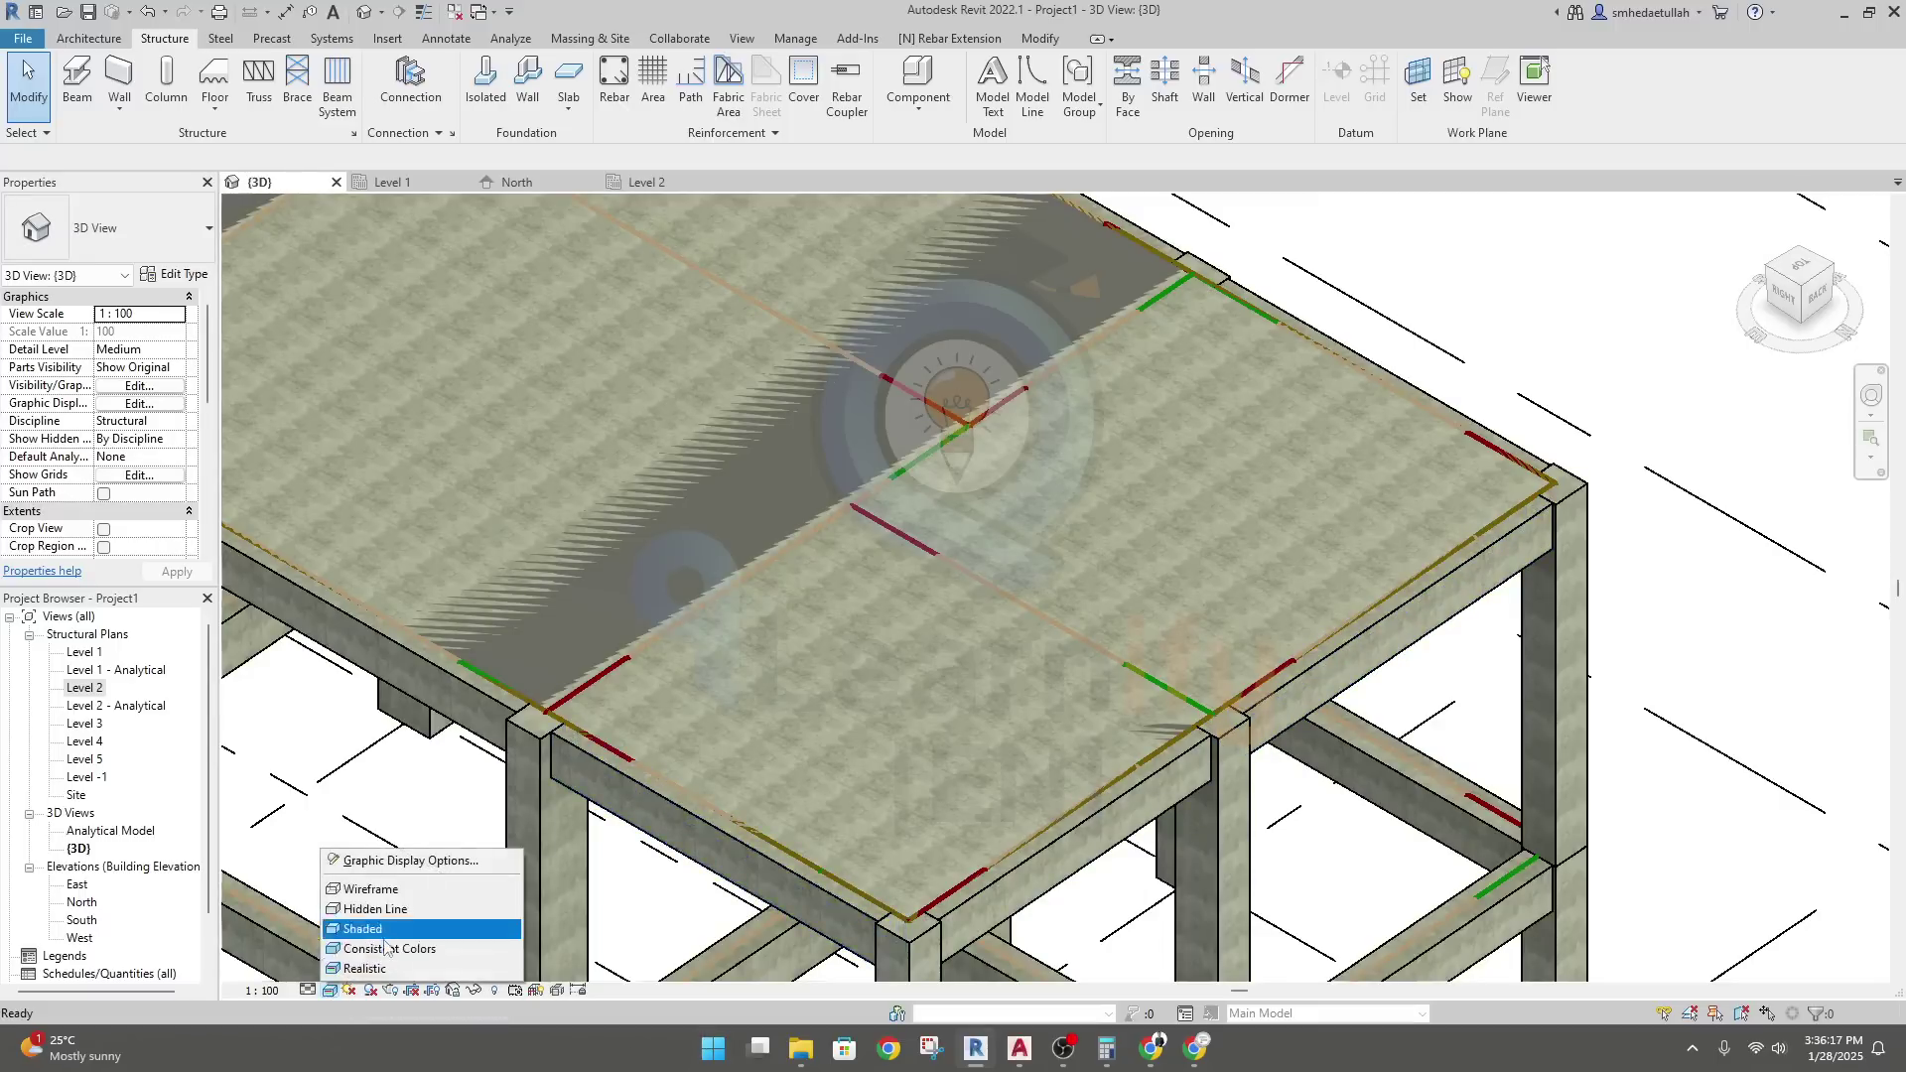
pyautogui.click(395, 890)
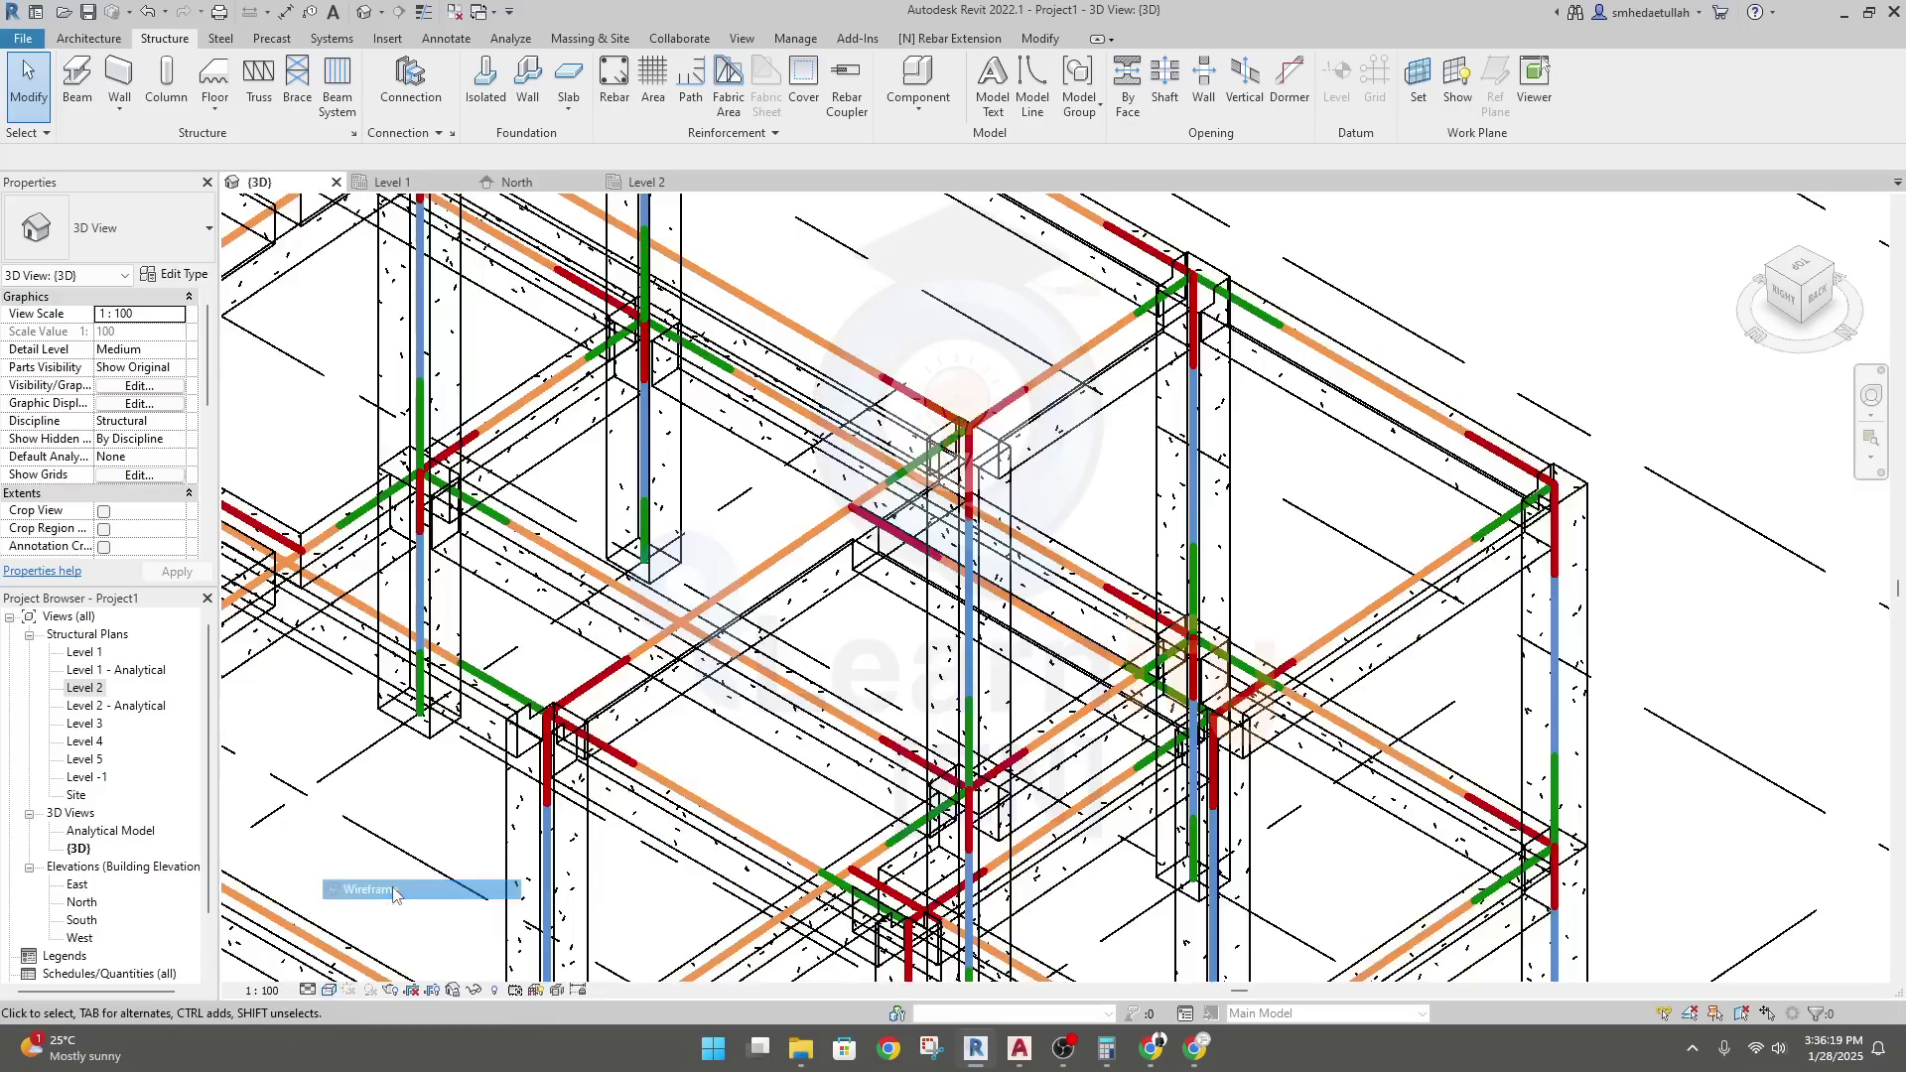
pyautogui.click(334, 990)
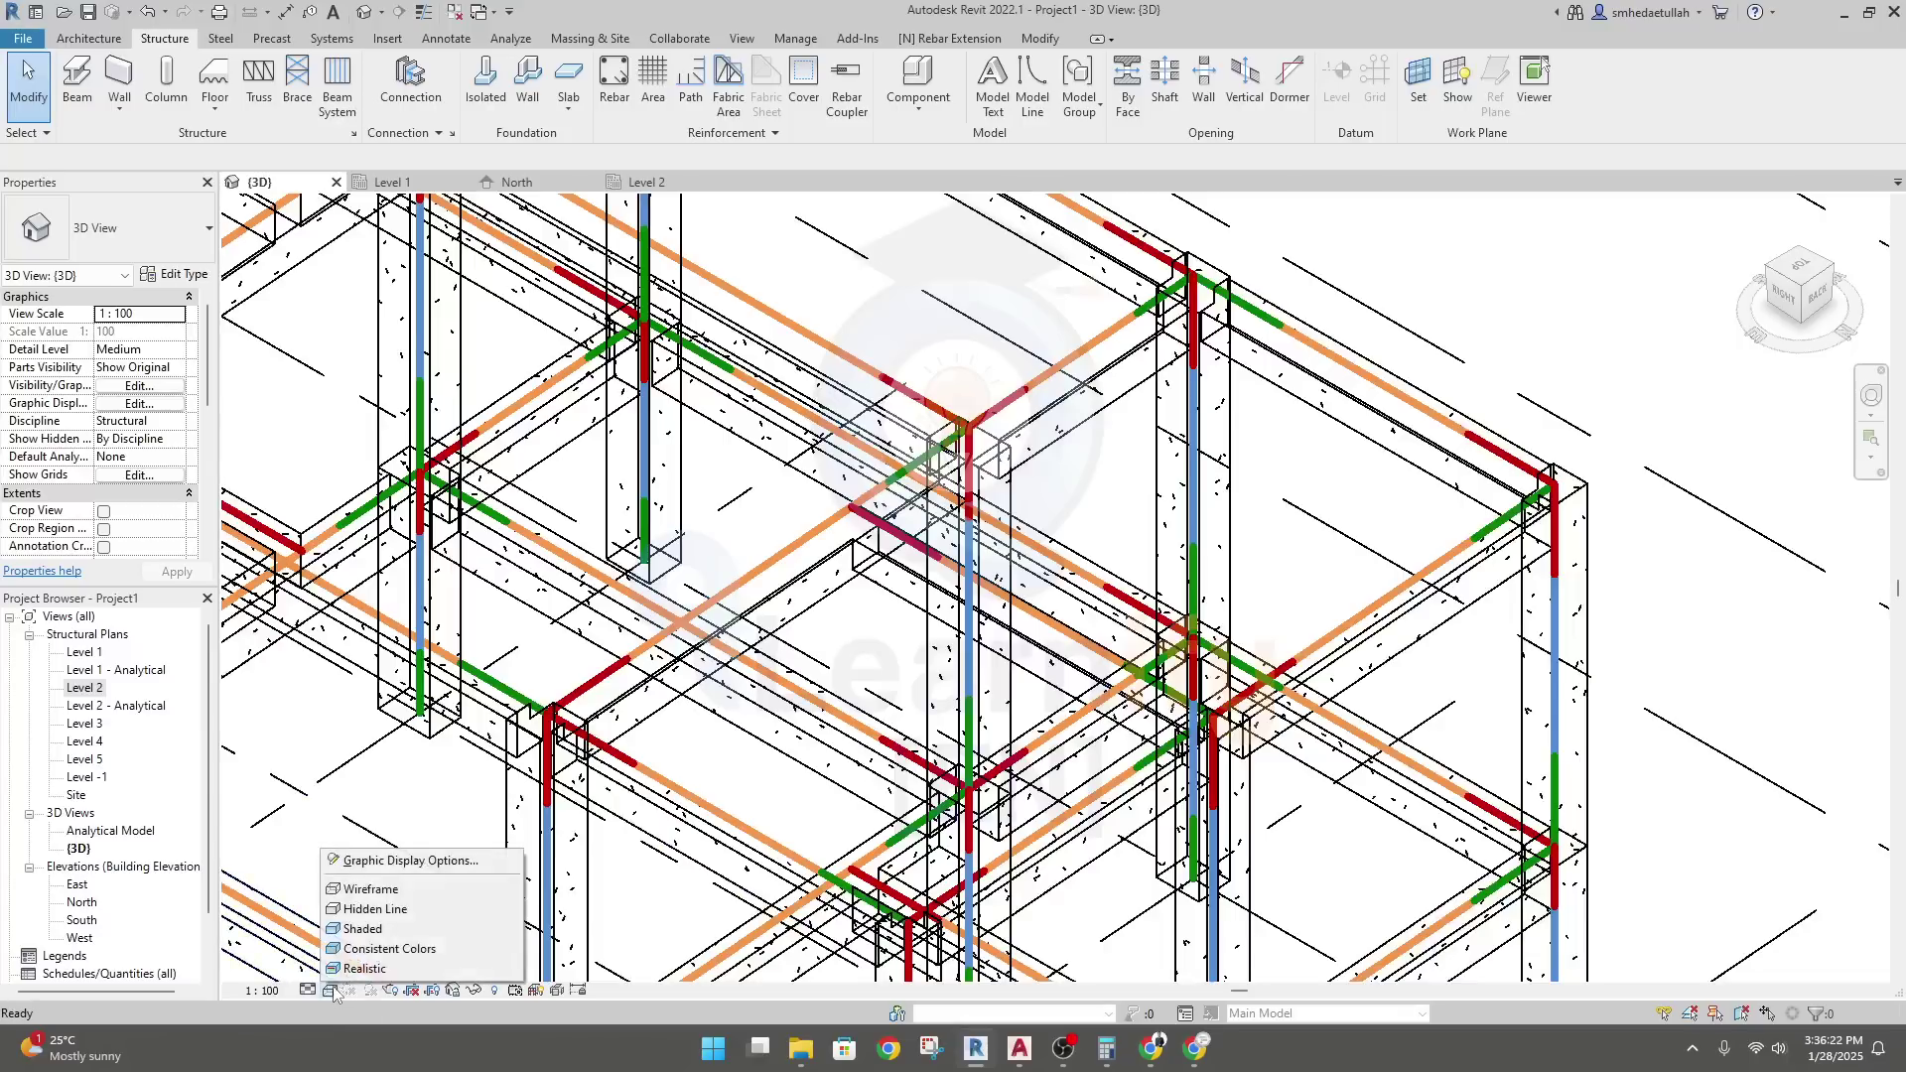
pyautogui.click(382, 908)
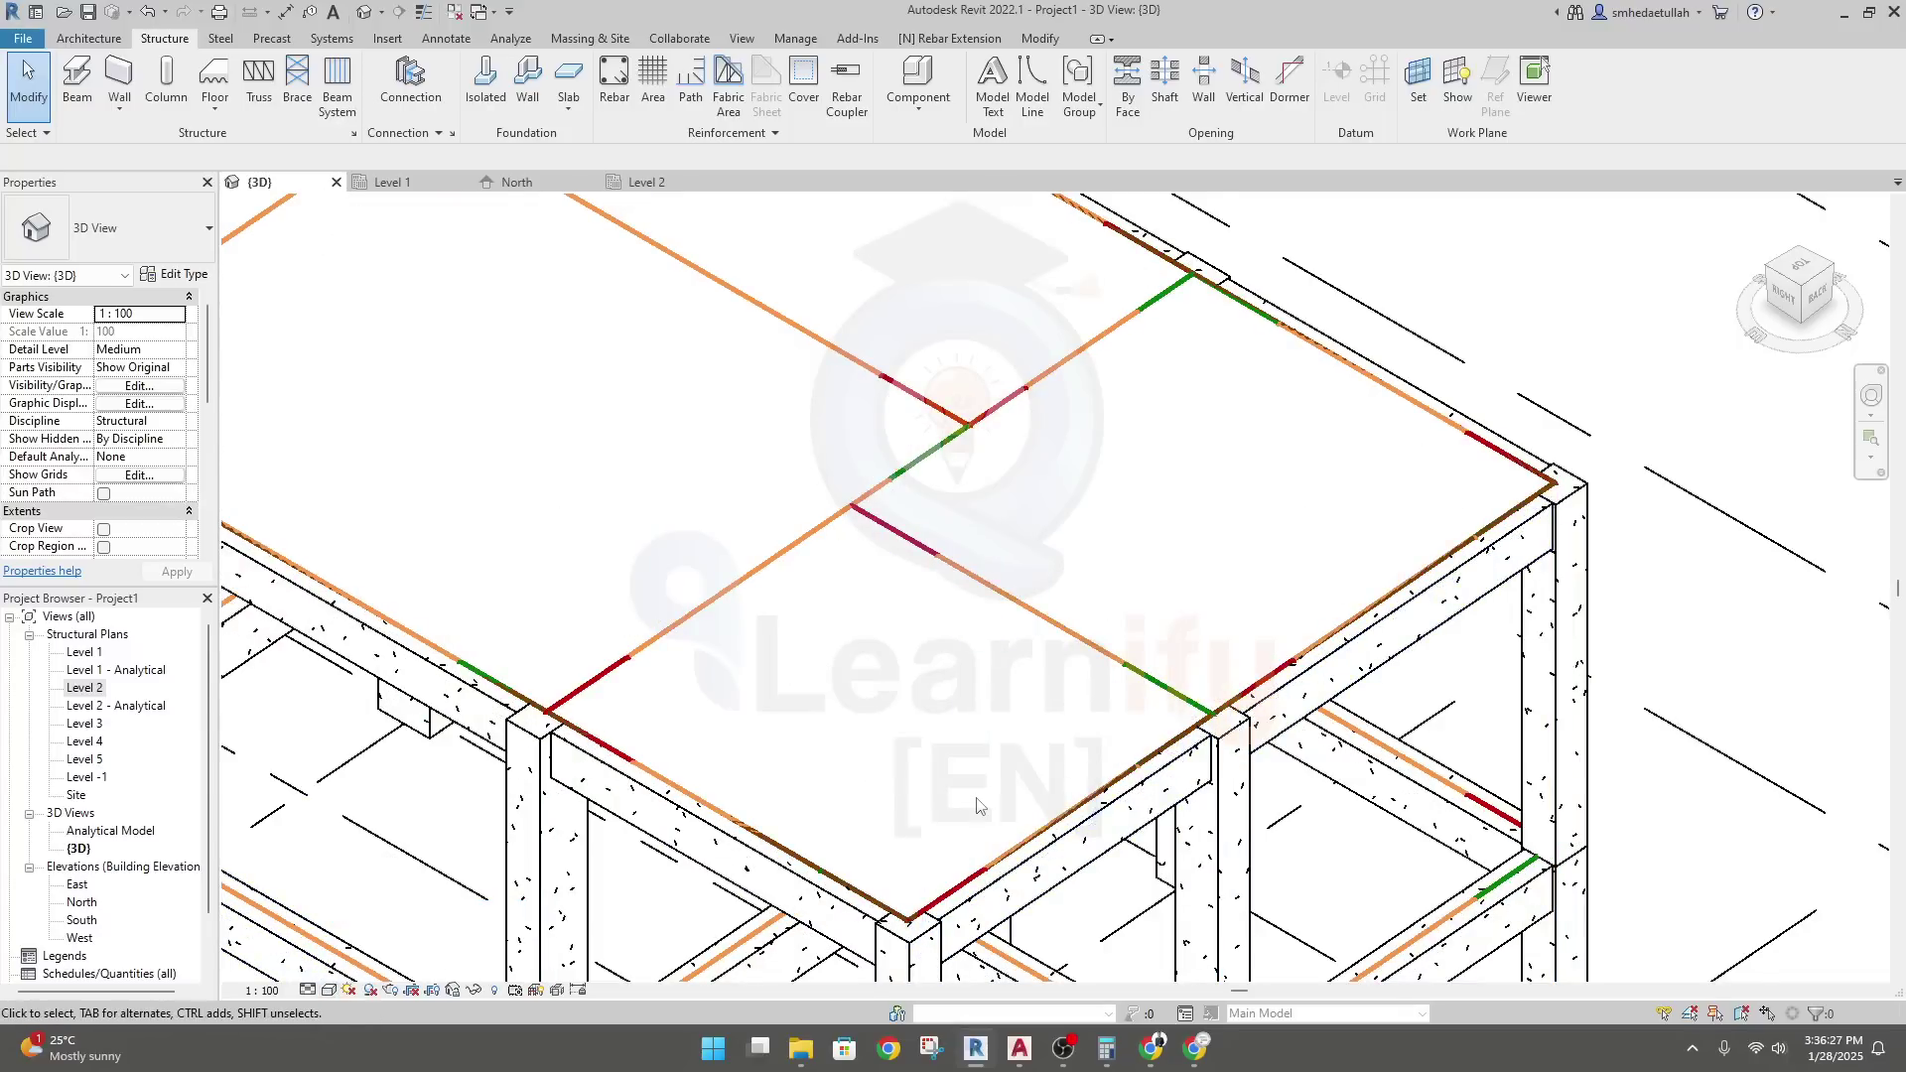
# Select the slab's analytical floor in the 3D view and remove the slab over the Level 2 beams
pyautogui.scroll(-4, 978, 806)
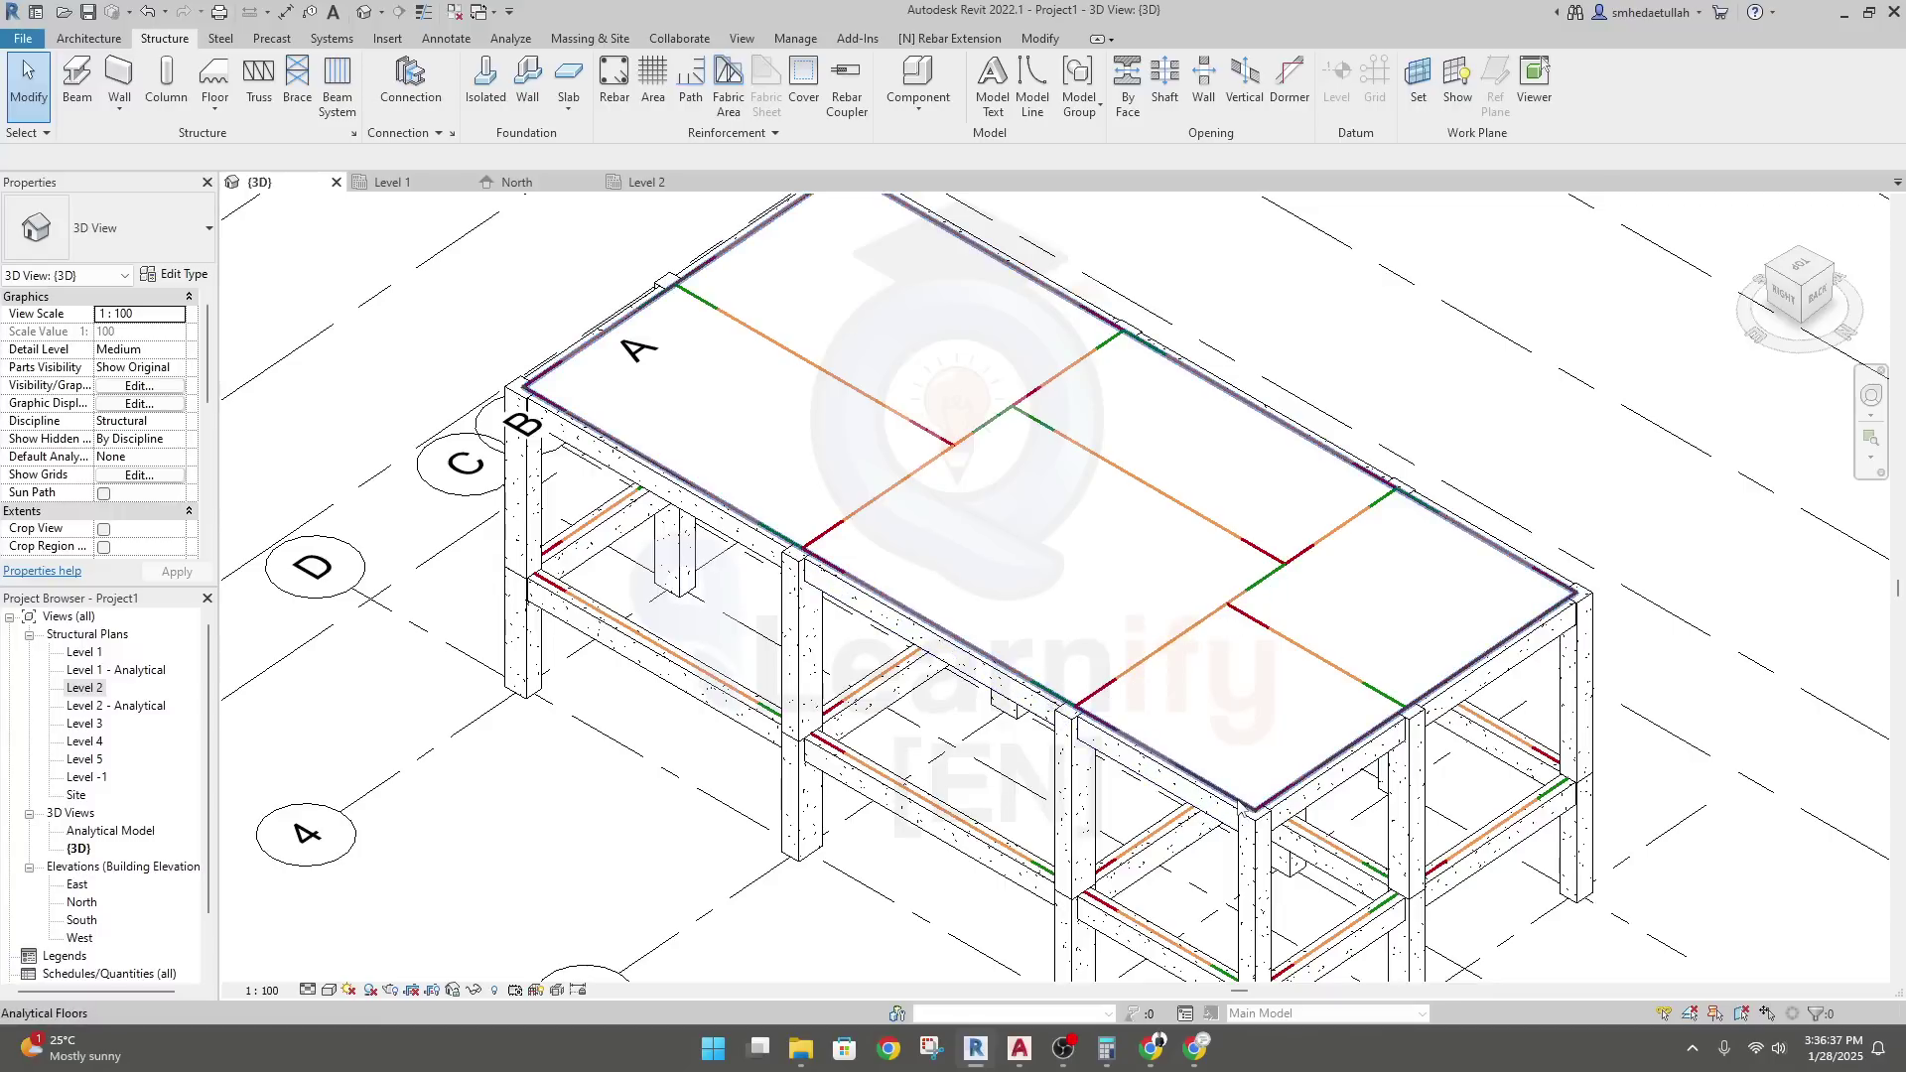
pyautogui.click(824, 372)
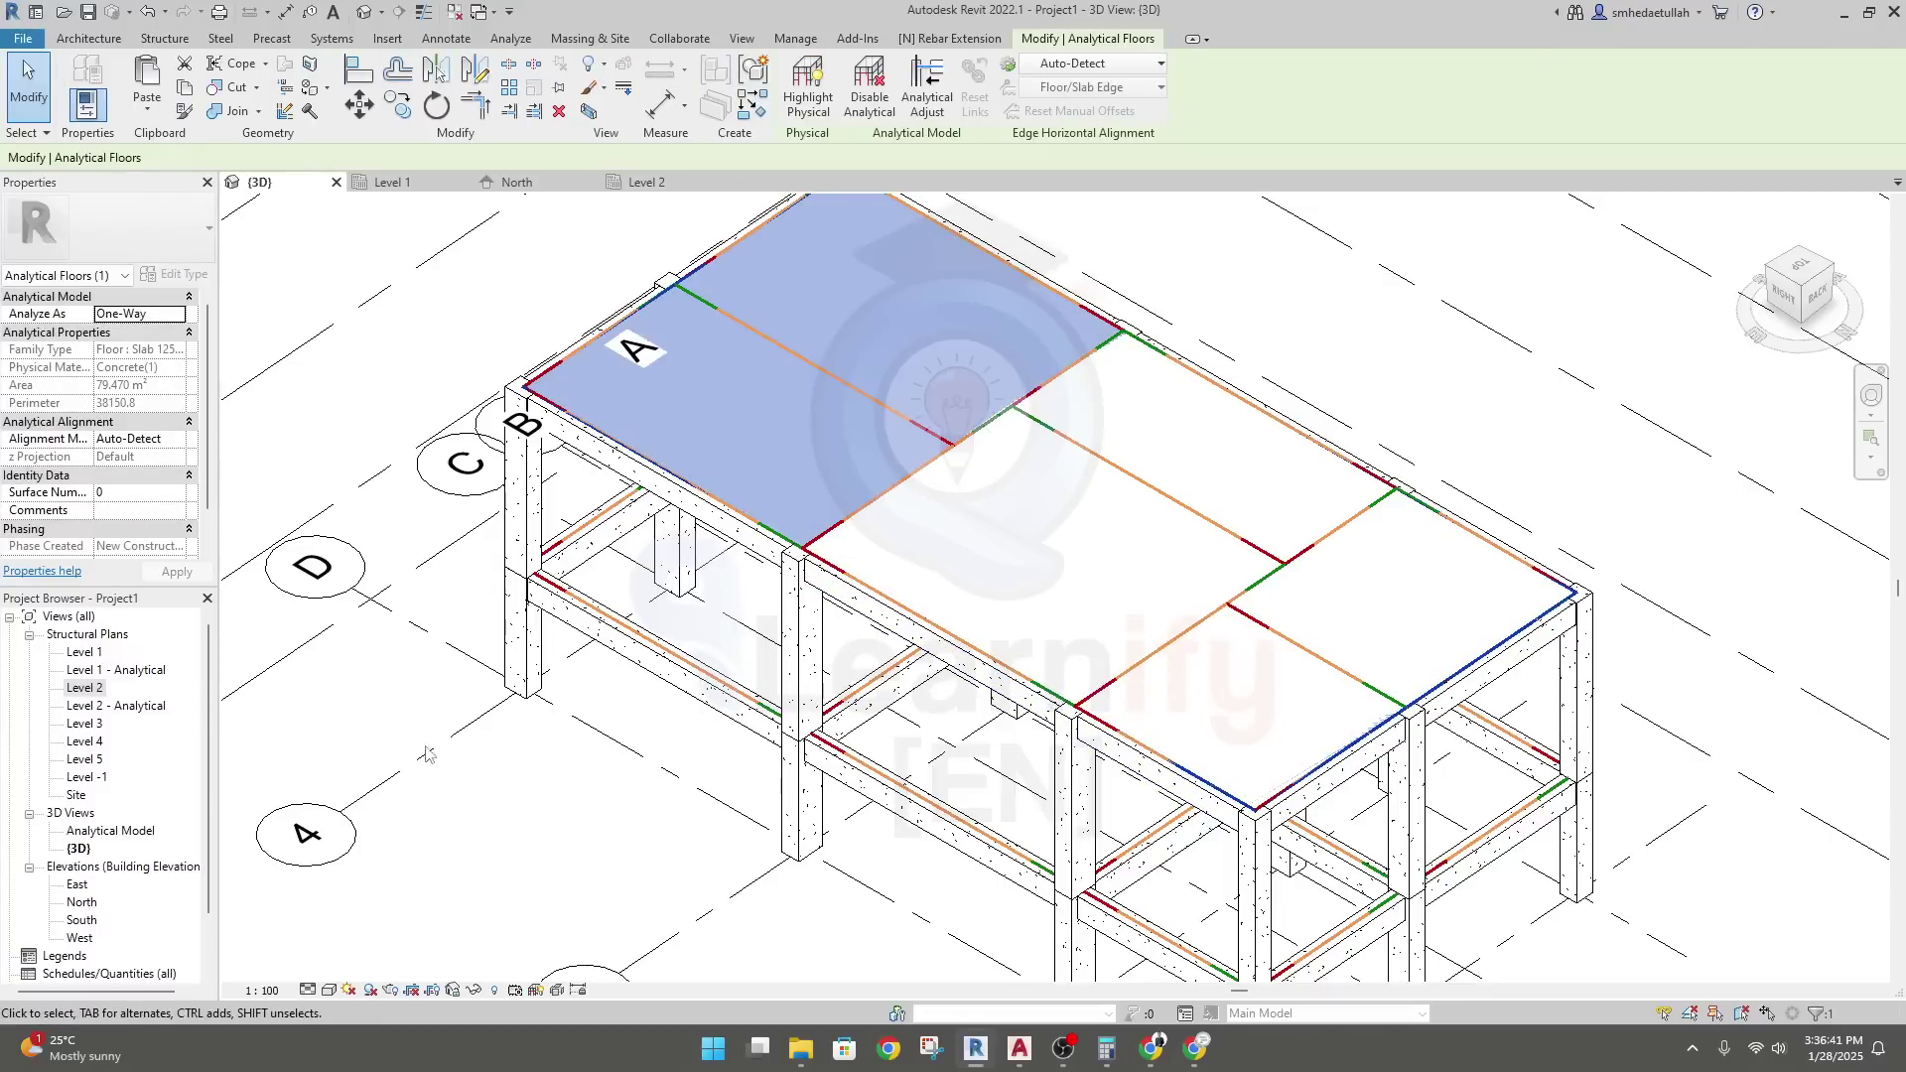
pyautogui.click(455, 772)
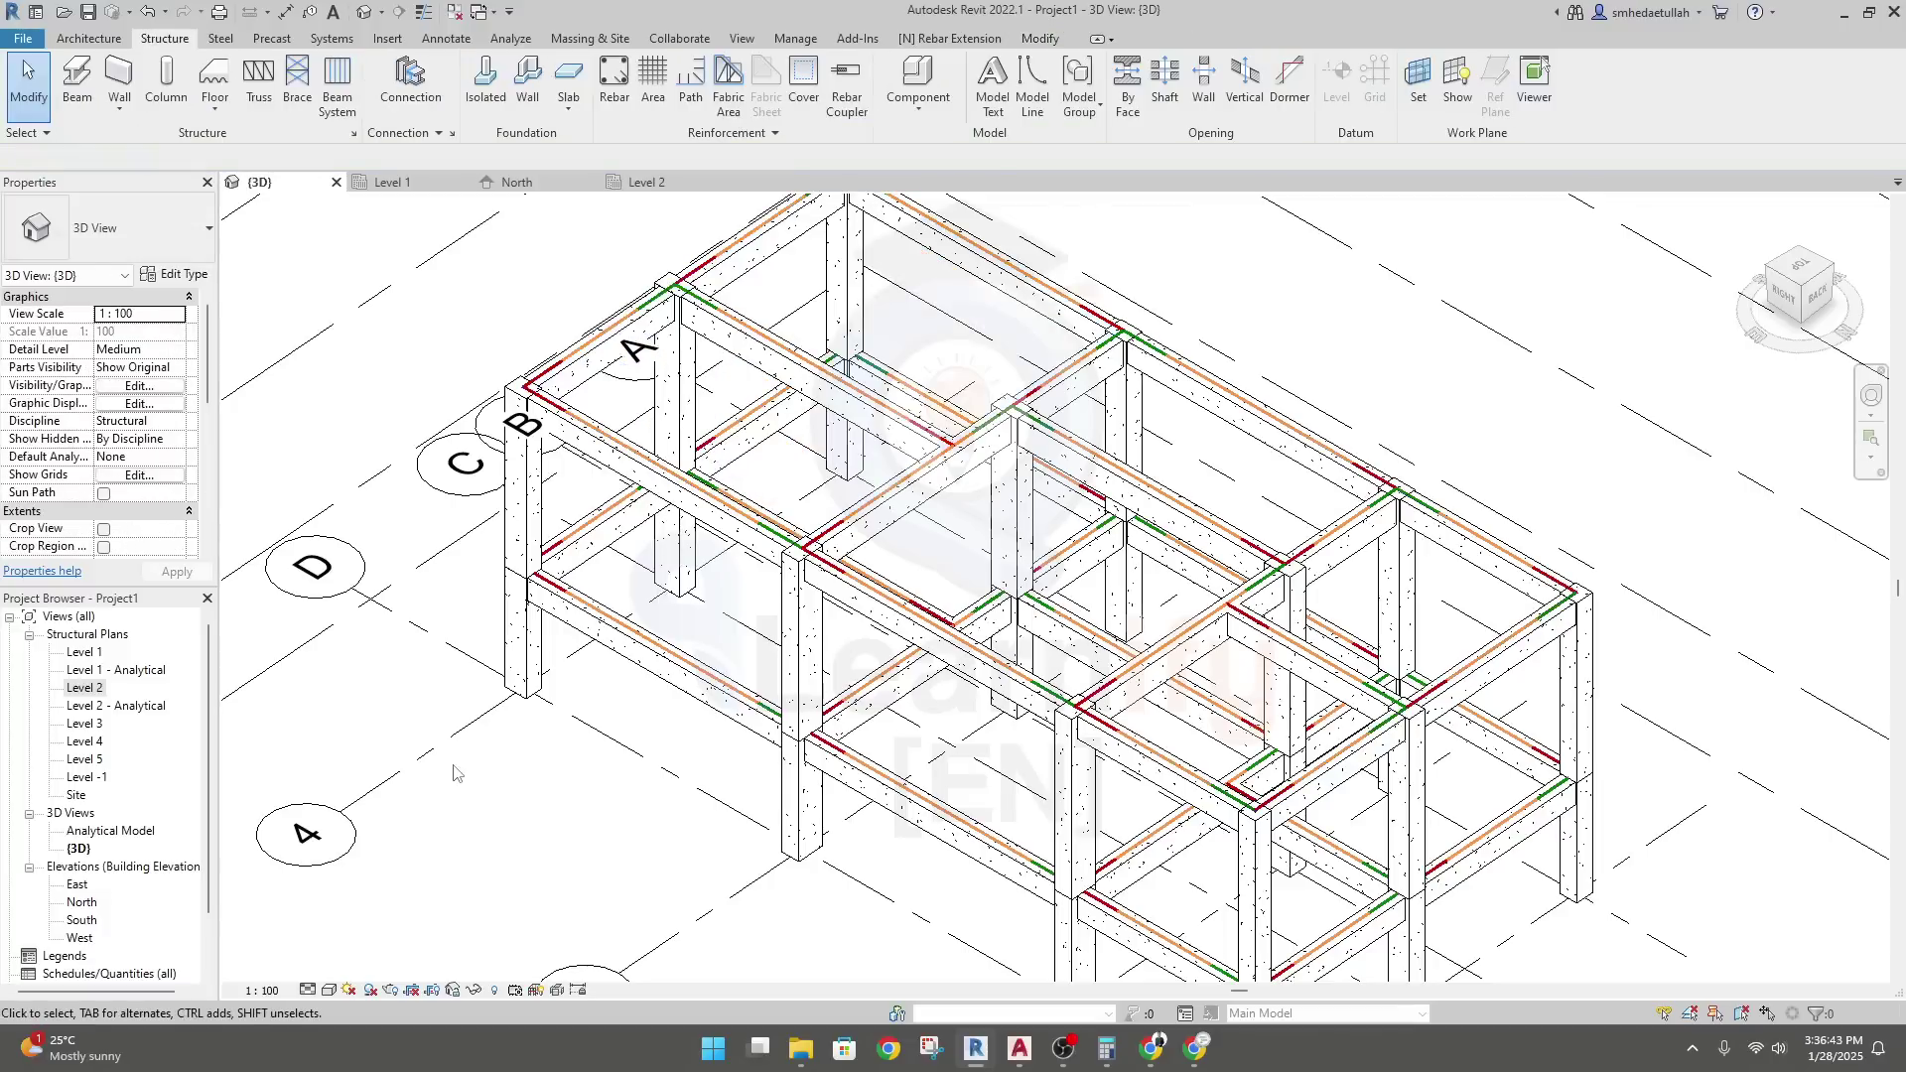
# Start a structural floor with type Slab 125mm in the Level 2 plan and draw its first boundary line along grid 1 between the outer columns
pyautogui.click(647, 181)
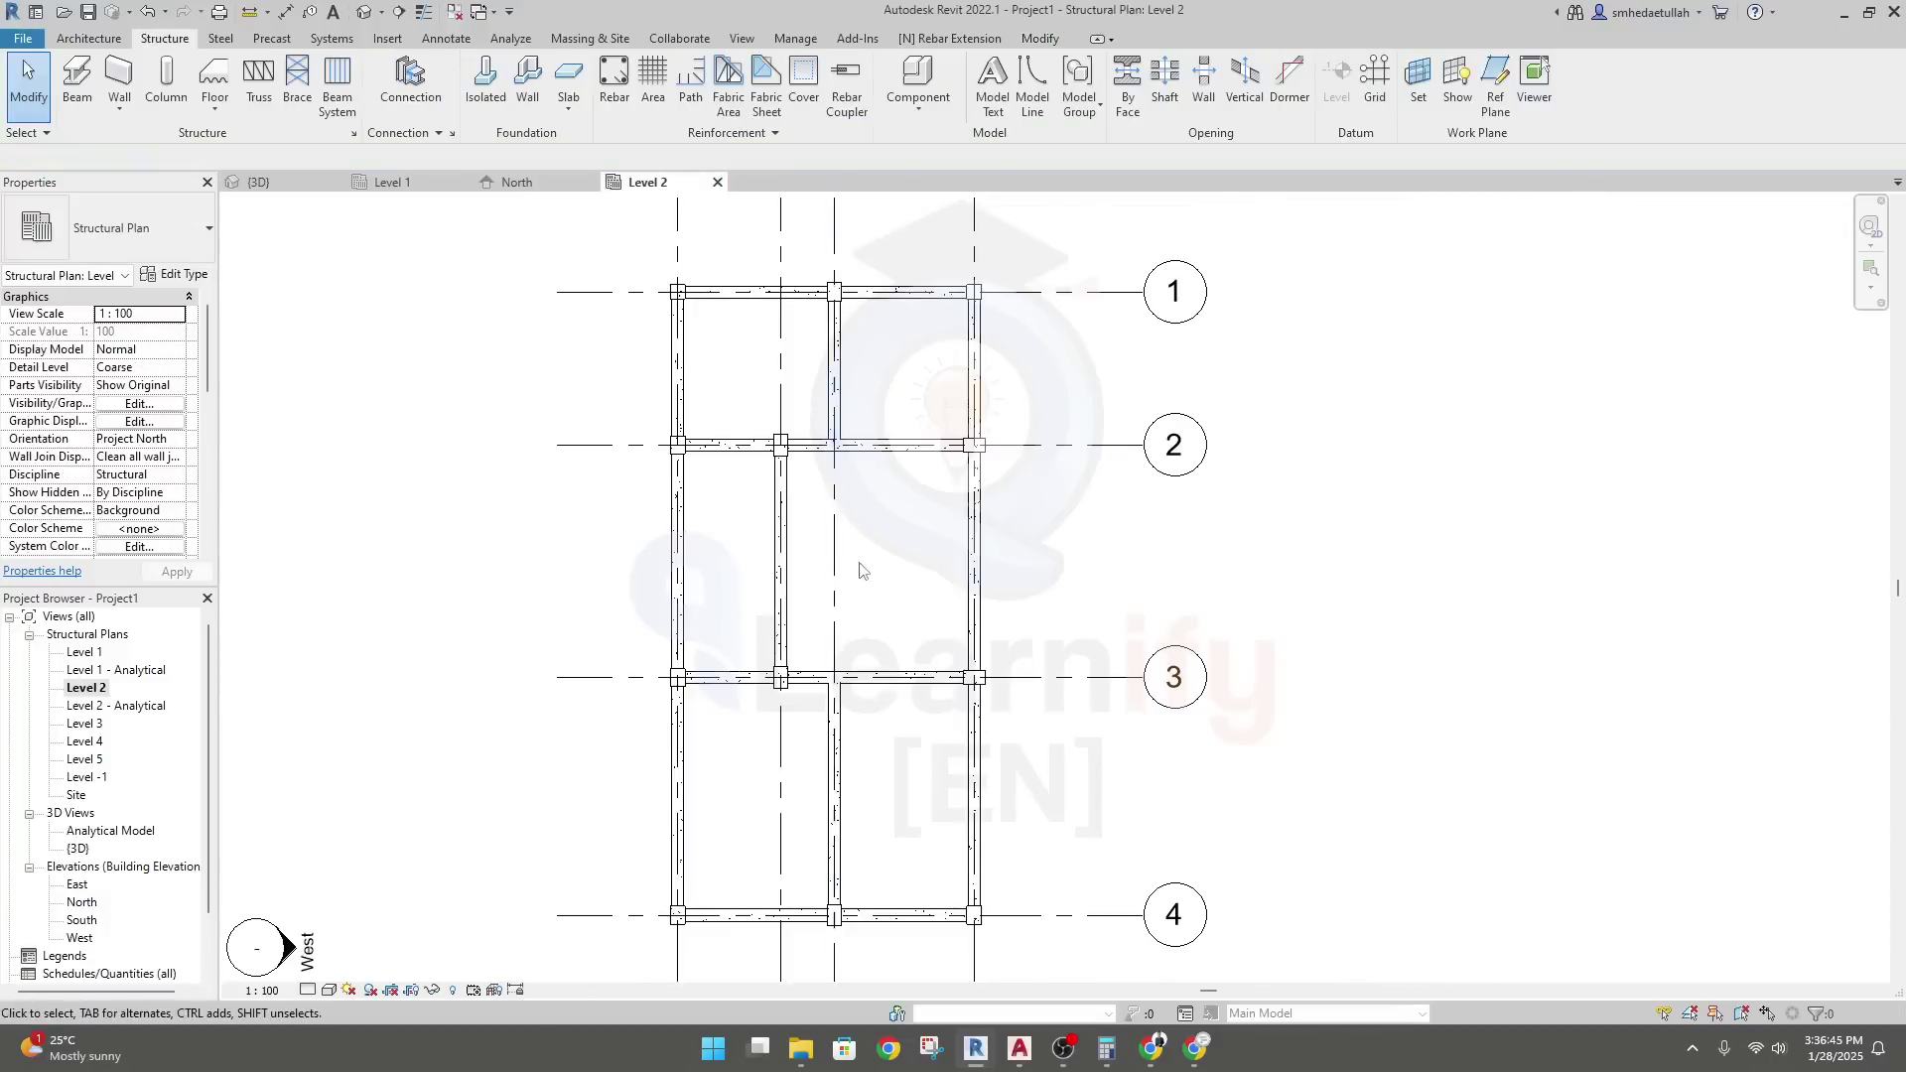
pyautogui.moveTo(862, 574); pyautogui.dragTo(856, 556, button='middle')
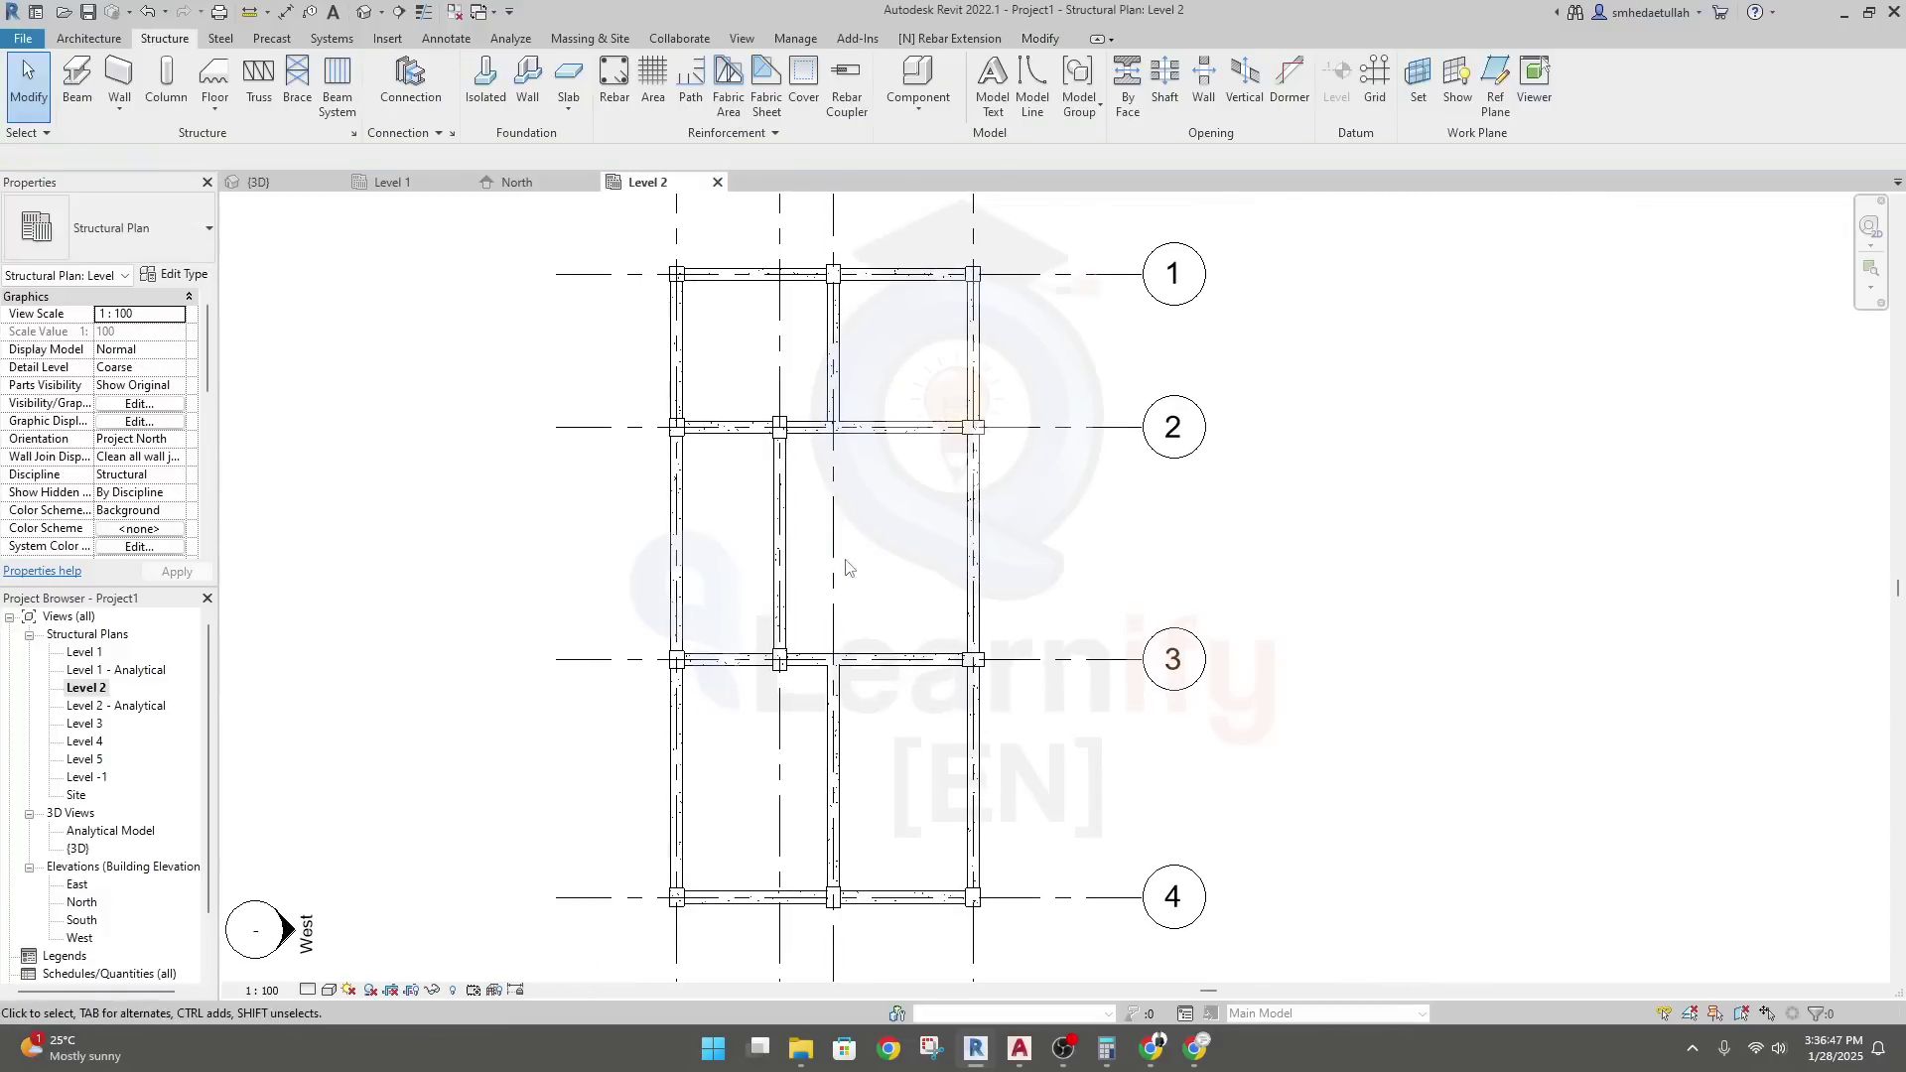
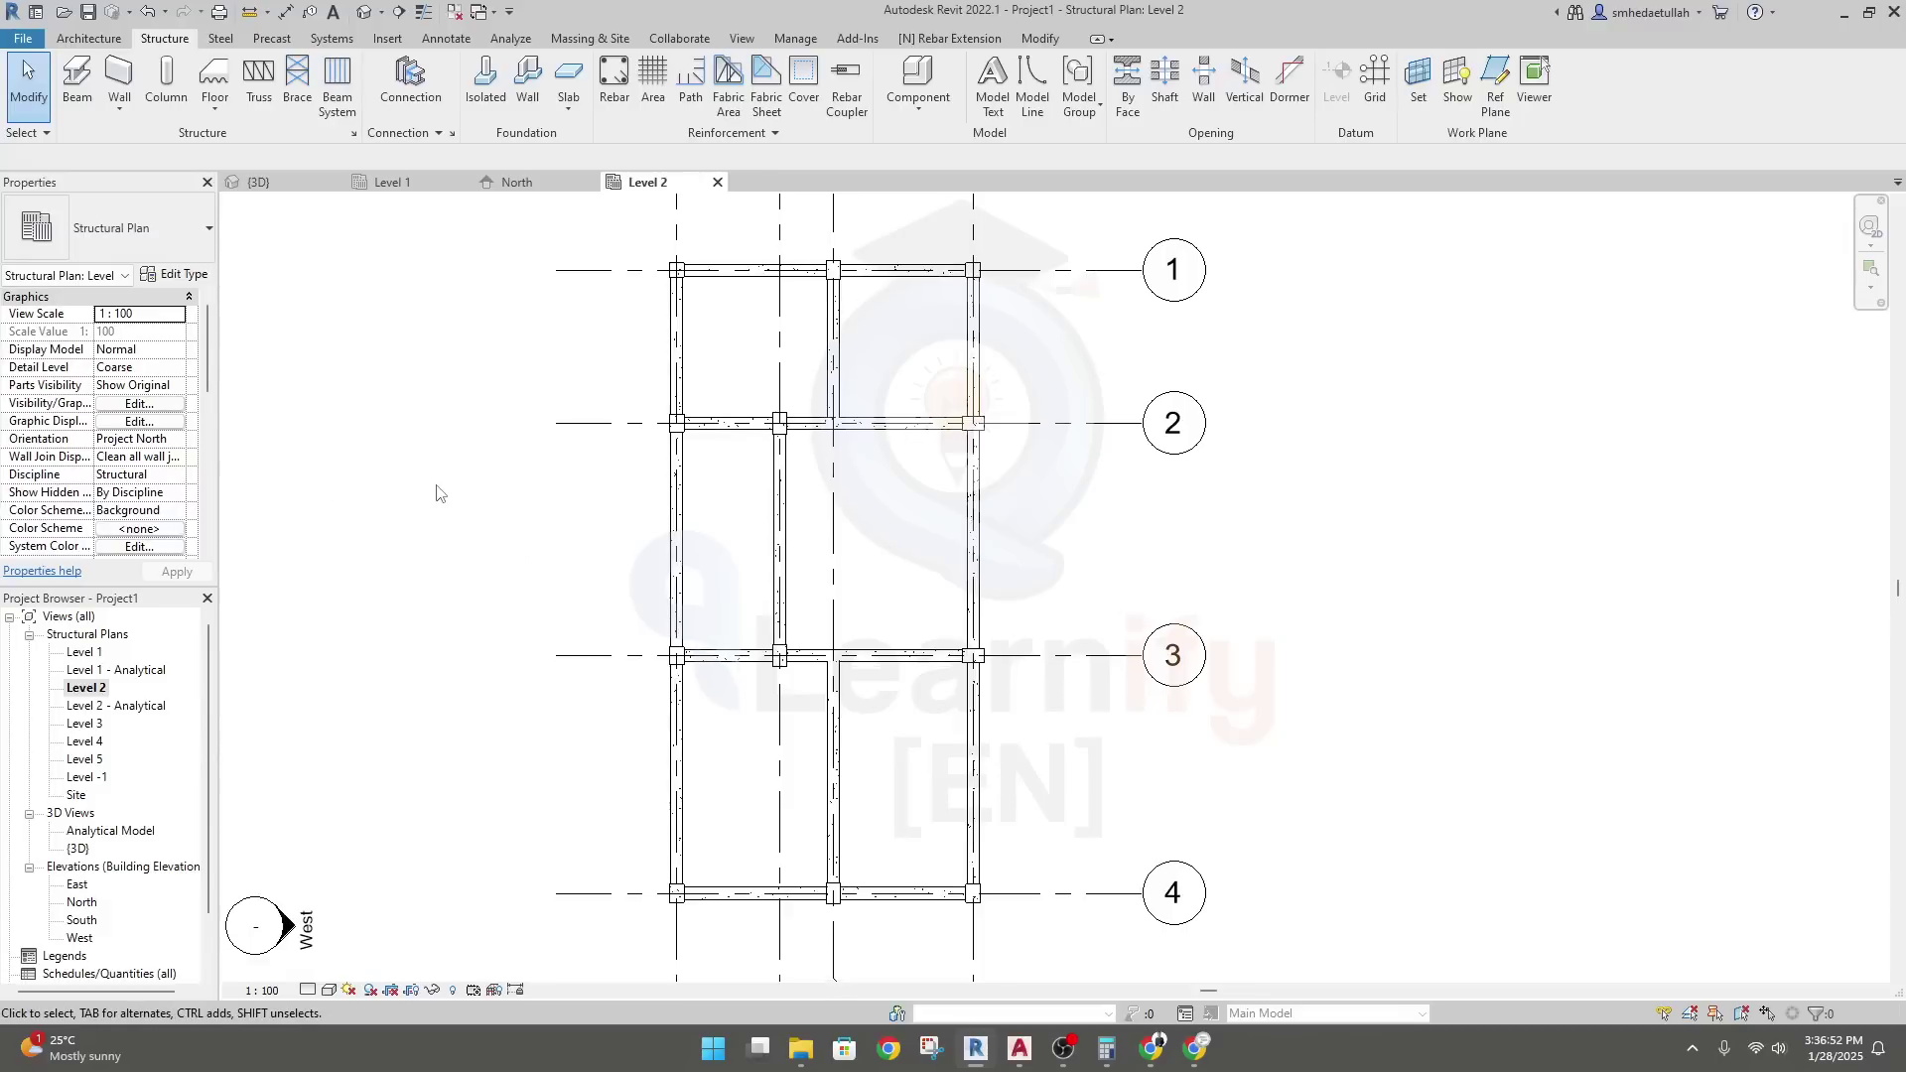
pyautogui.moveTo(443, 498); pyautogui.dragTo(424, 490, button='middle')
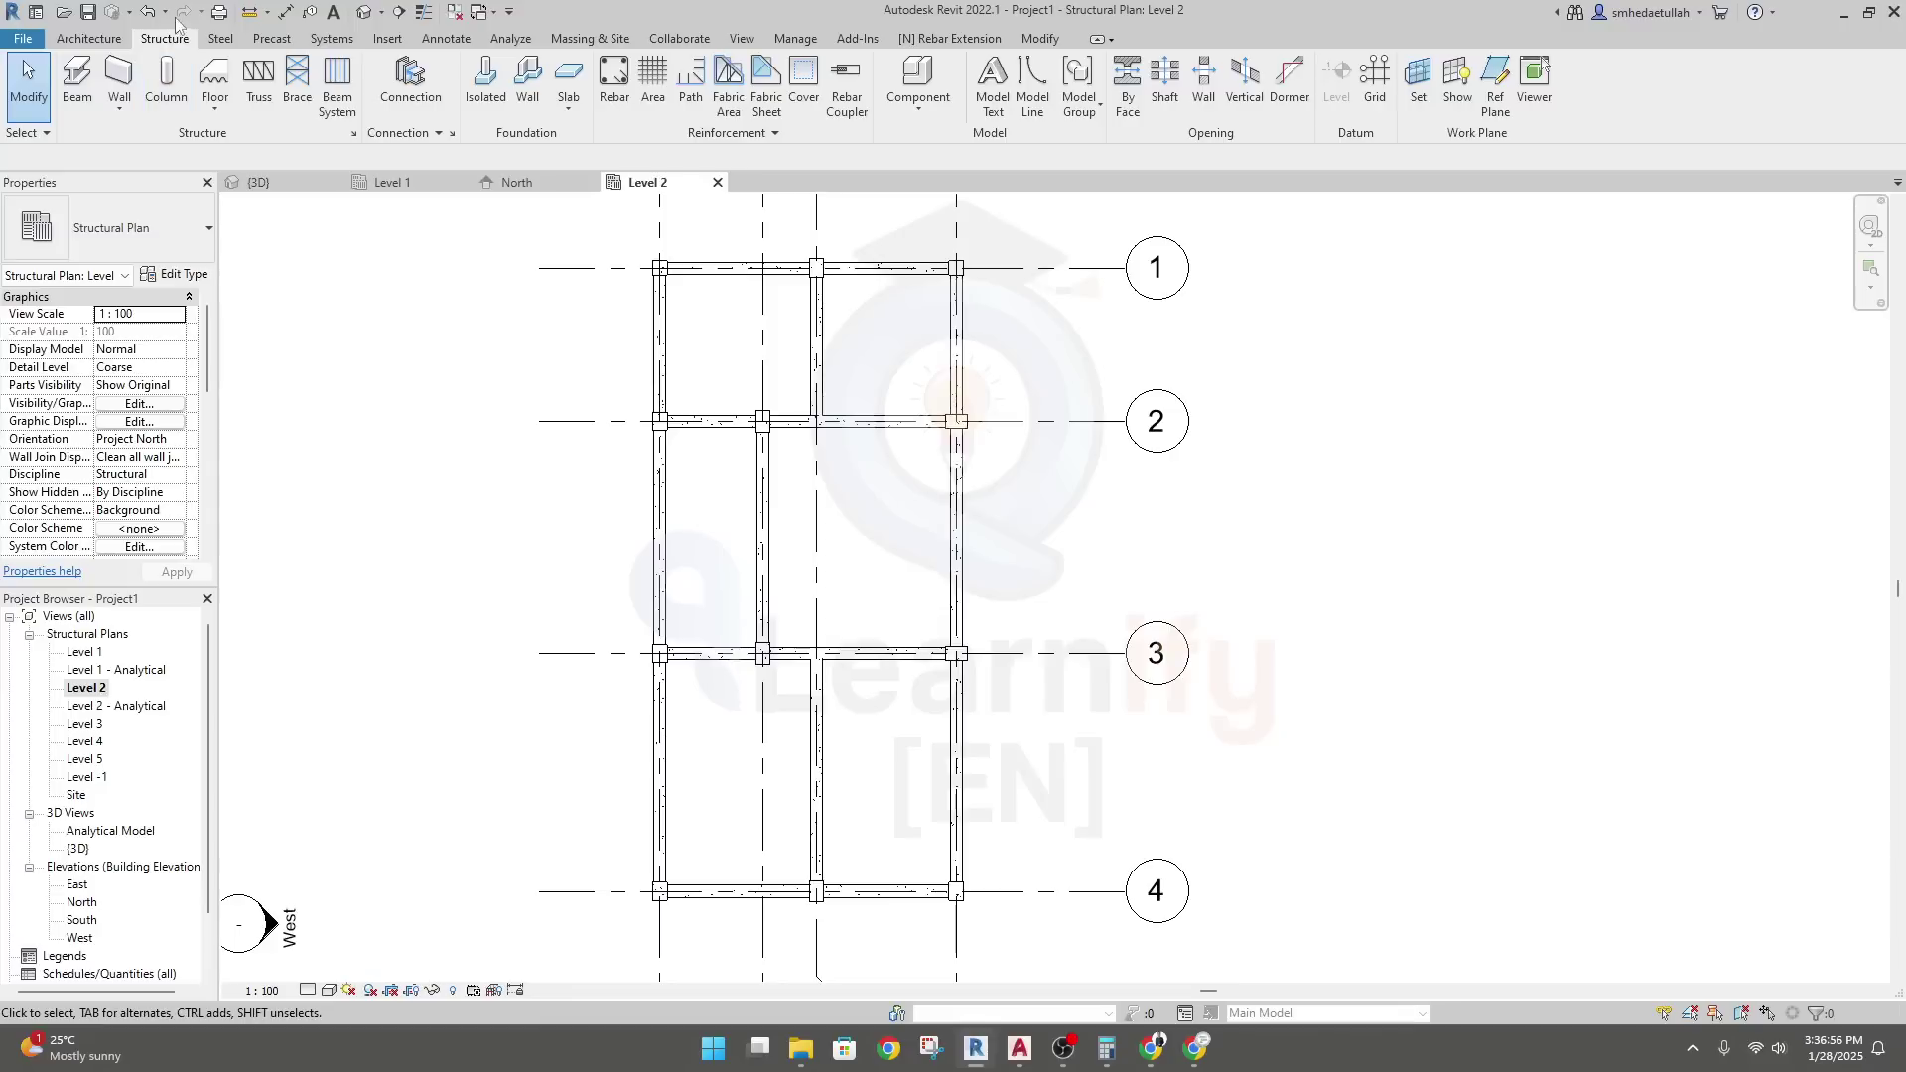
pyautogui.click(217, 110)
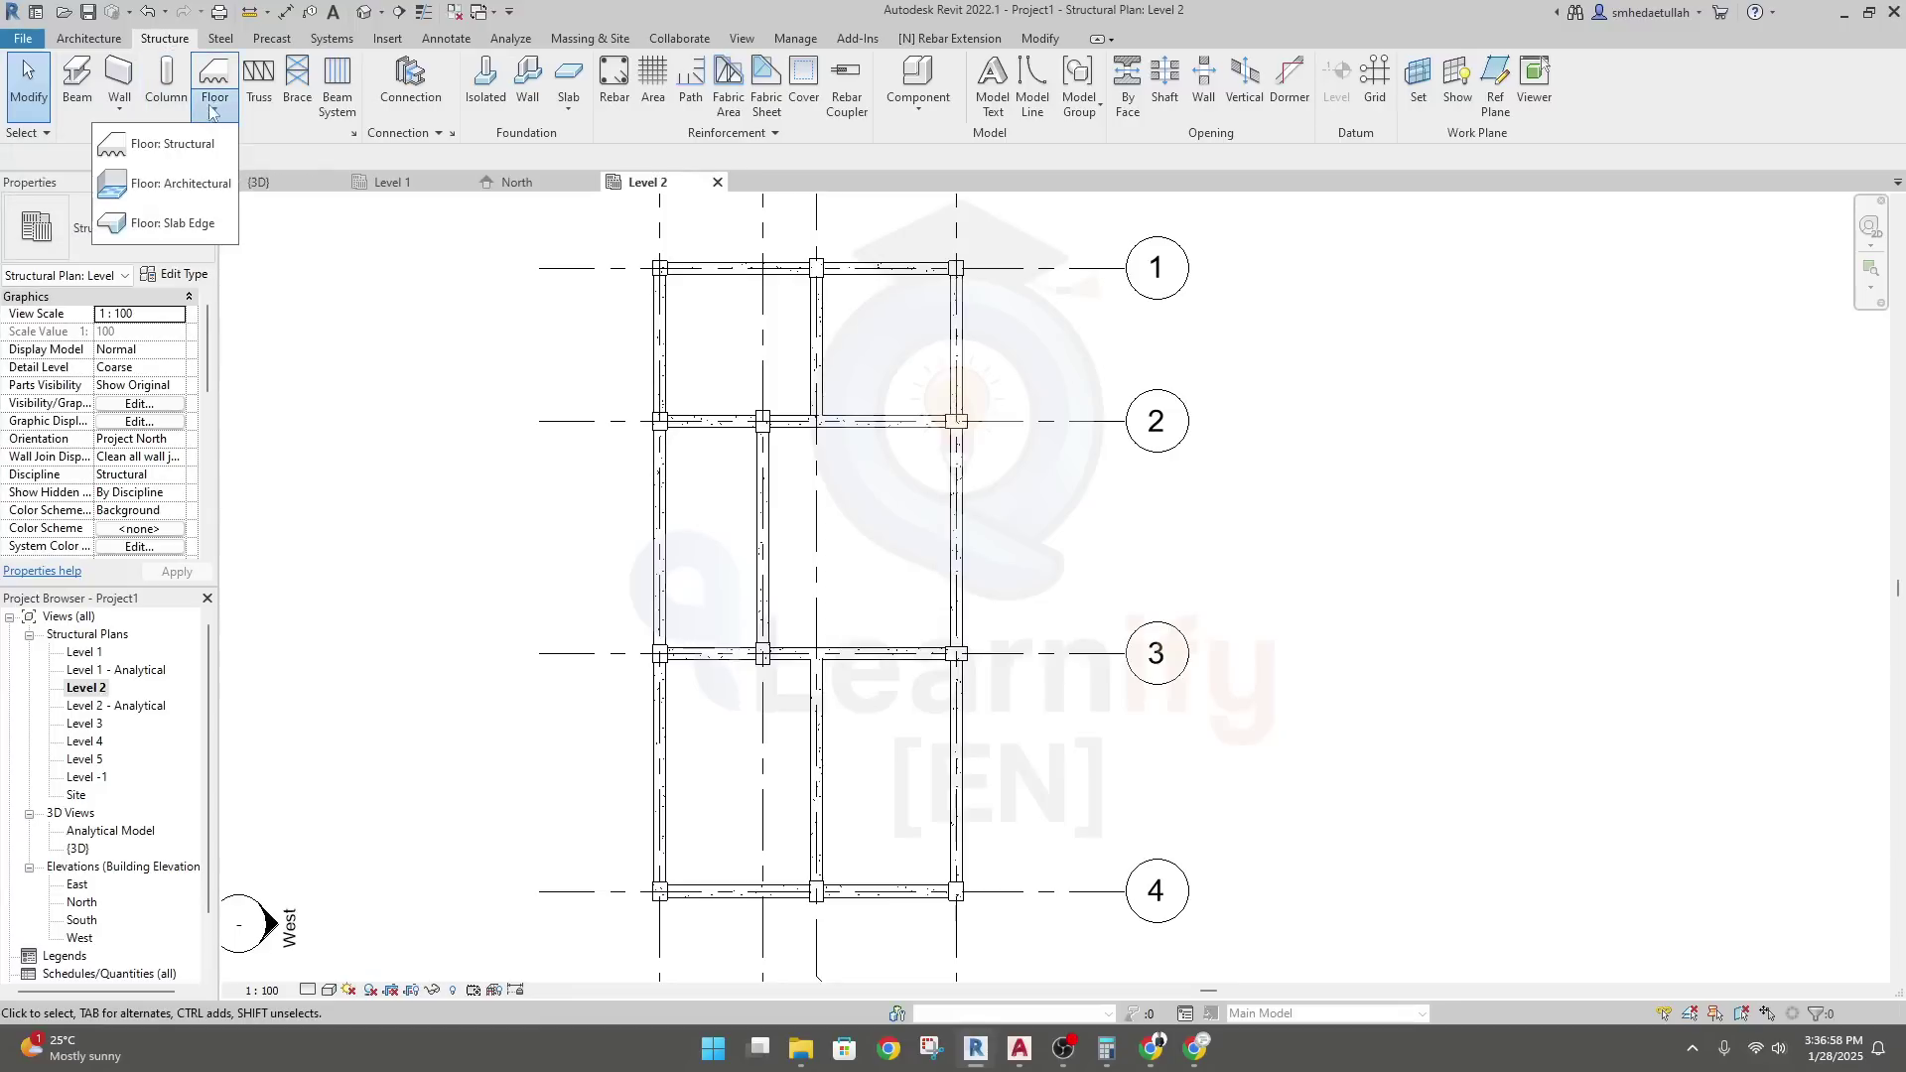
pyautogui.click(149, 152)
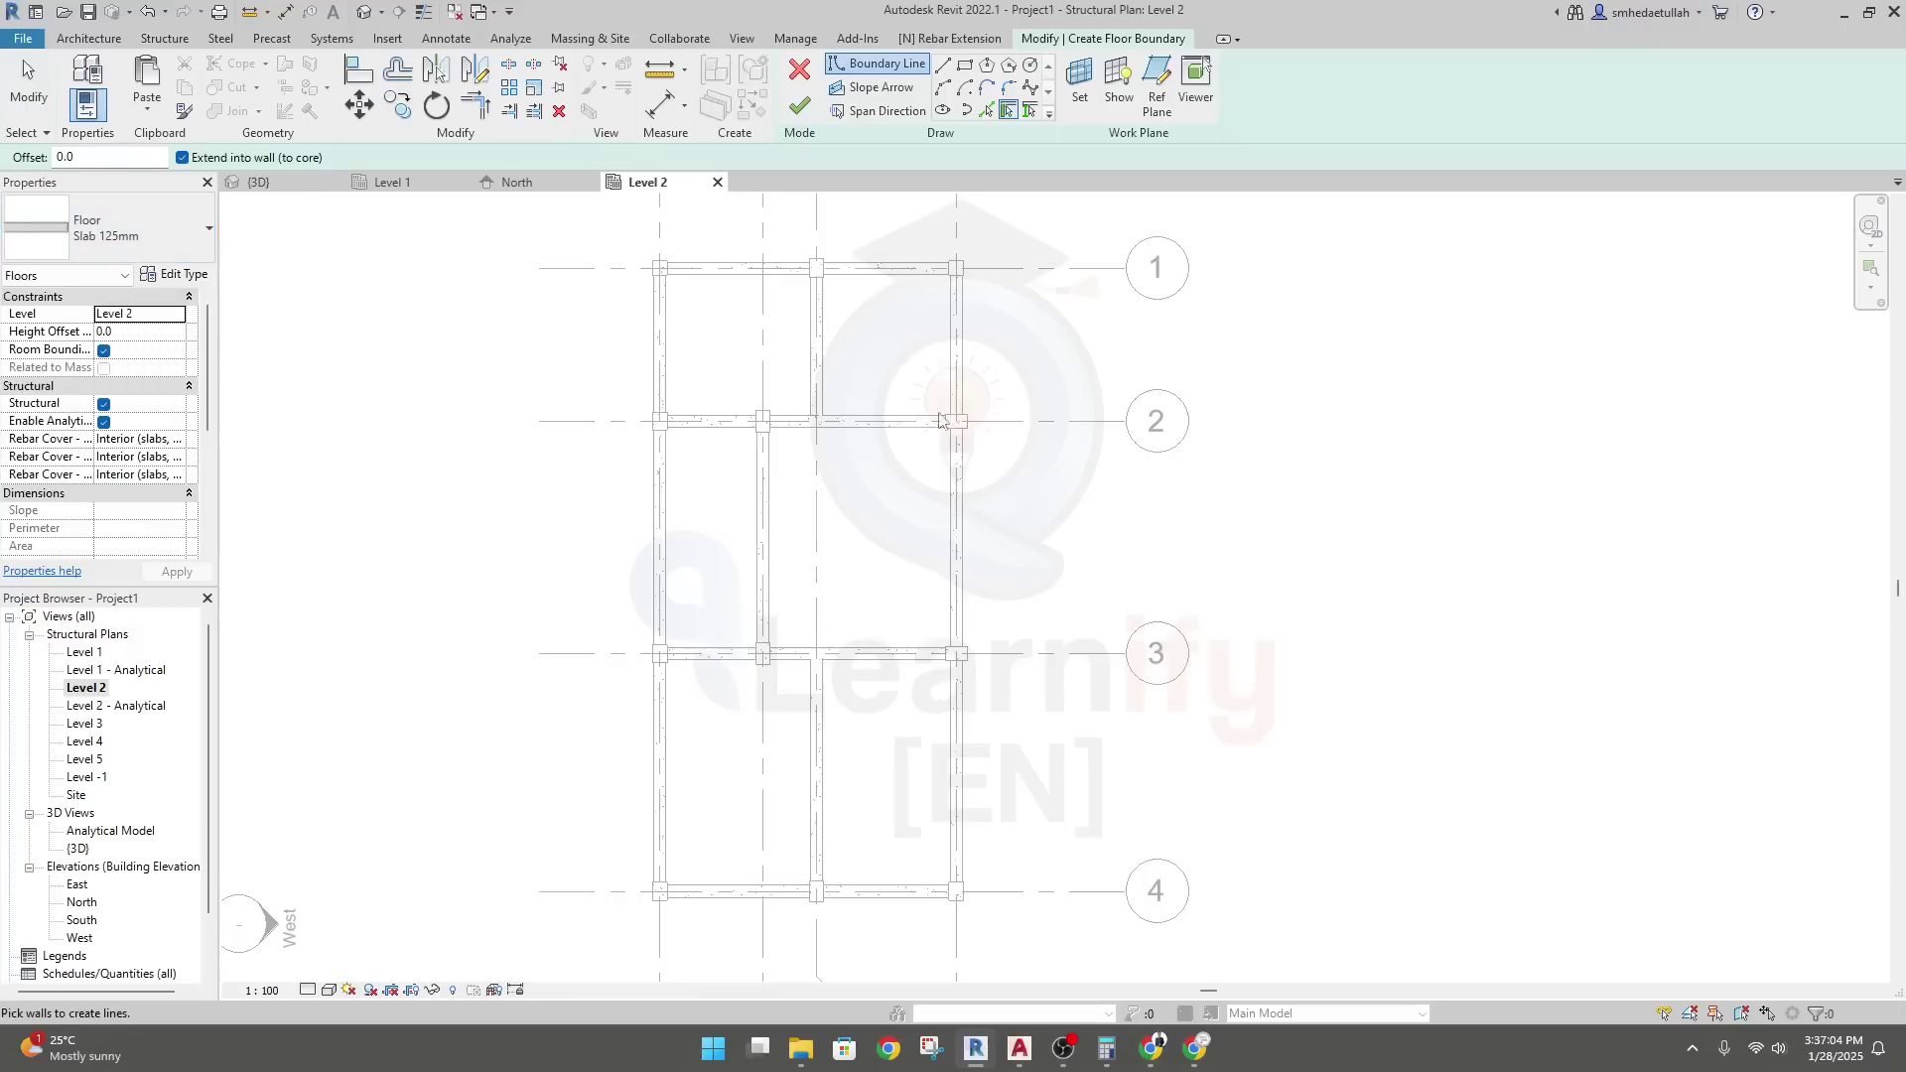
pyautogui.click(943, 68)
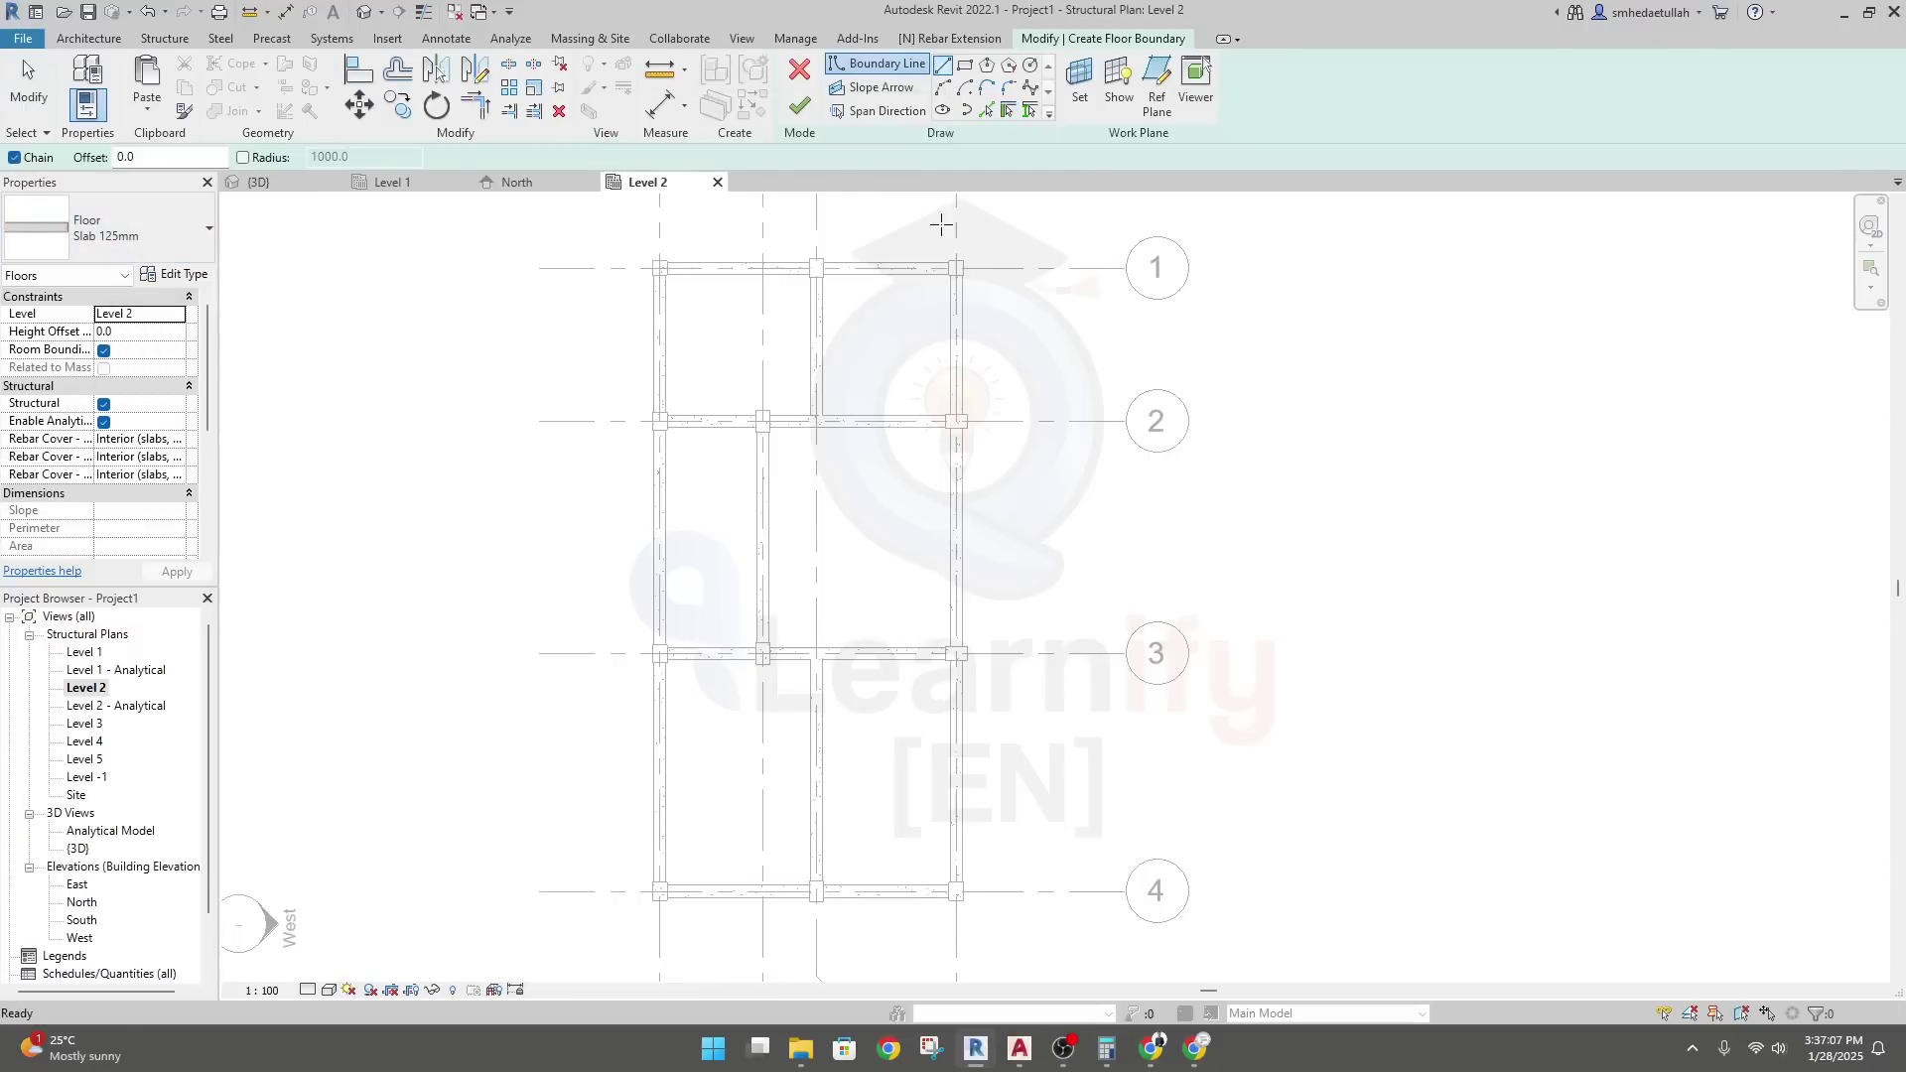
pyautogui.click(658, 268)
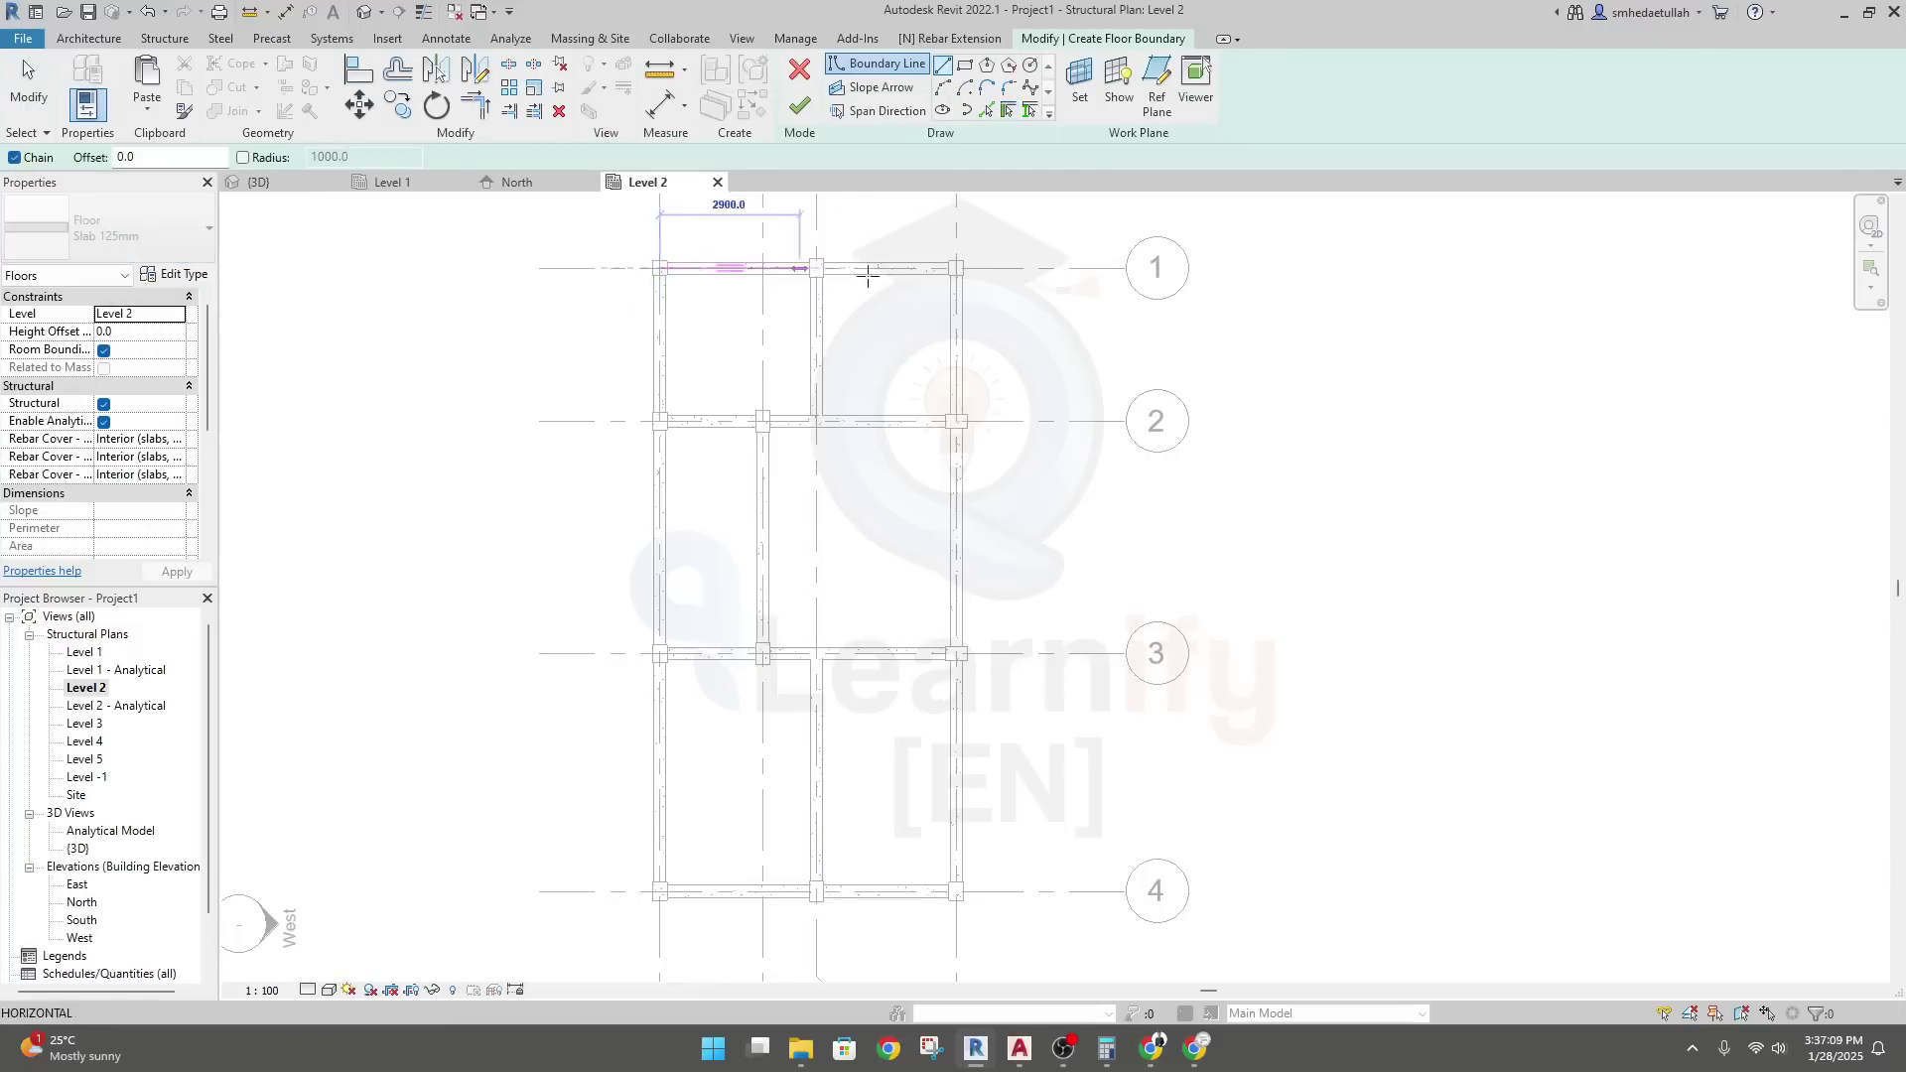
pyautogui.click(956, 268)
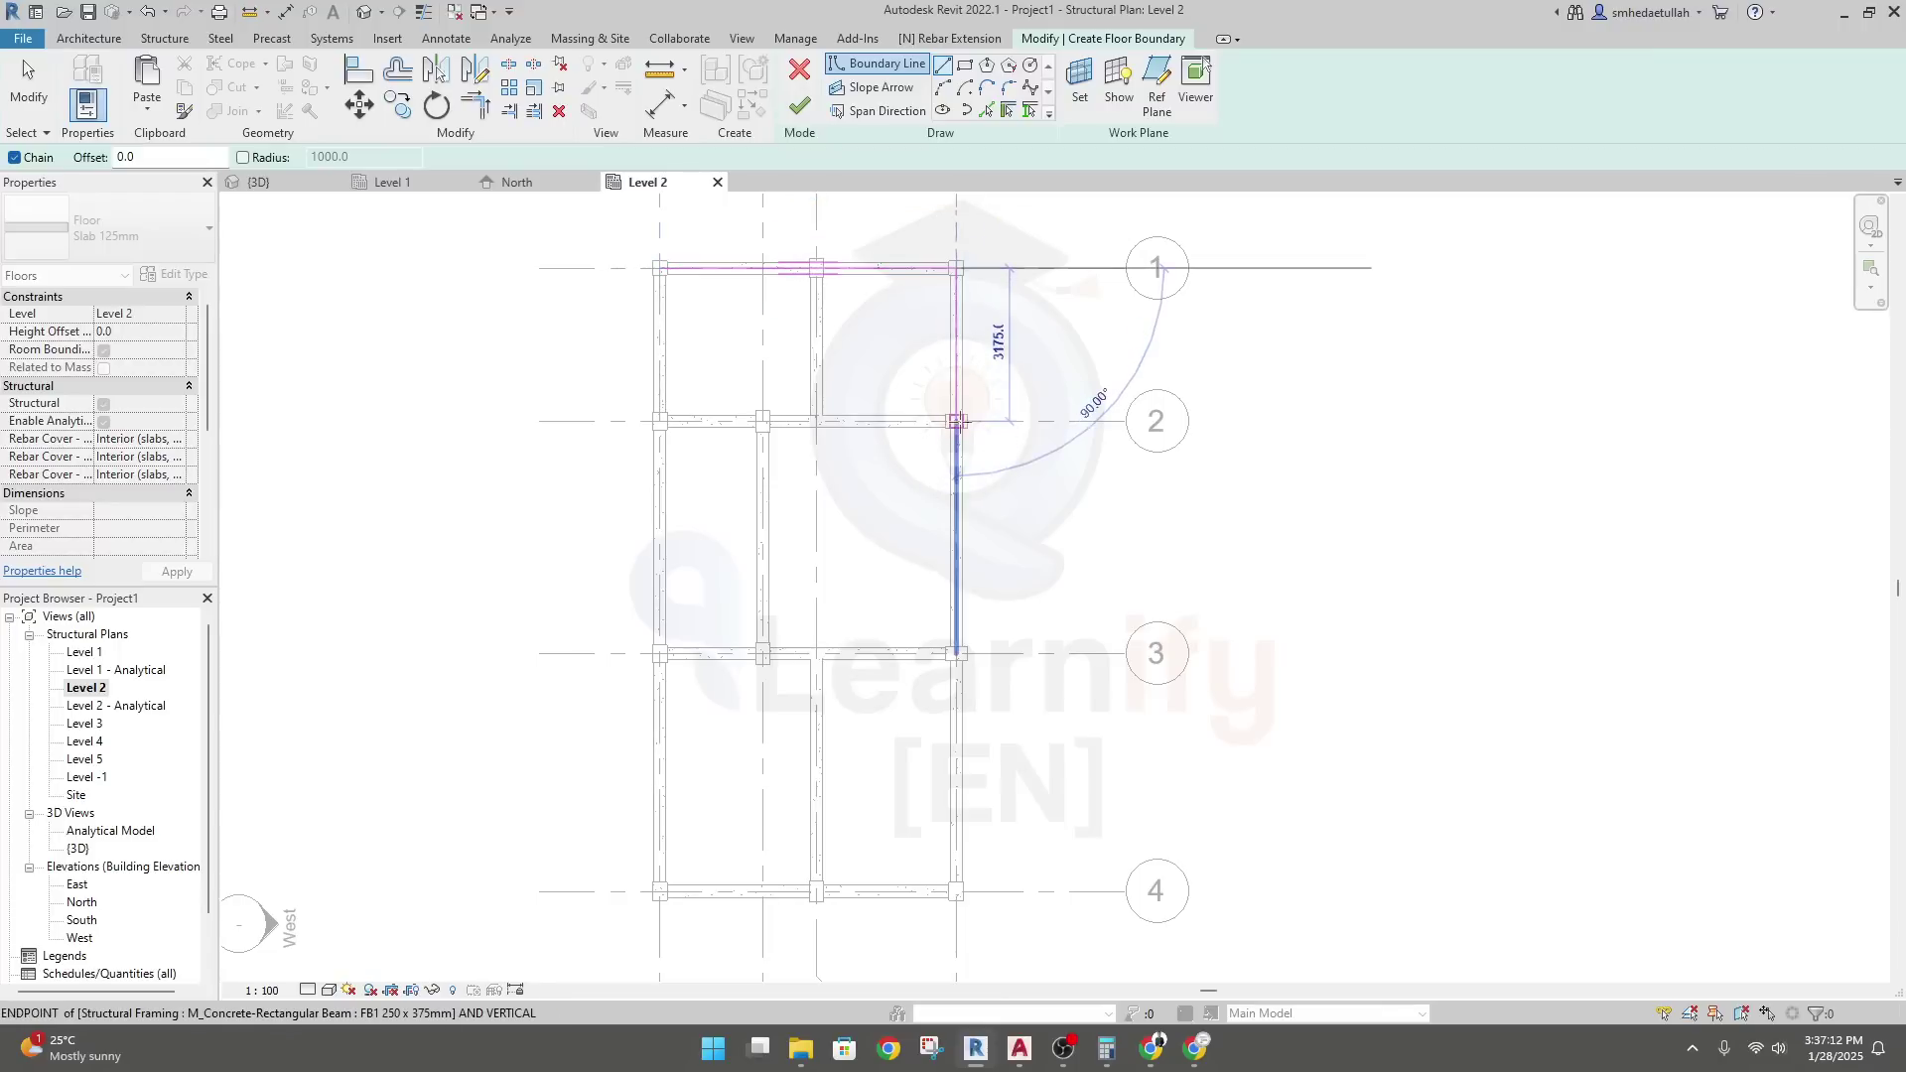
pyautogui.click(955, 420)
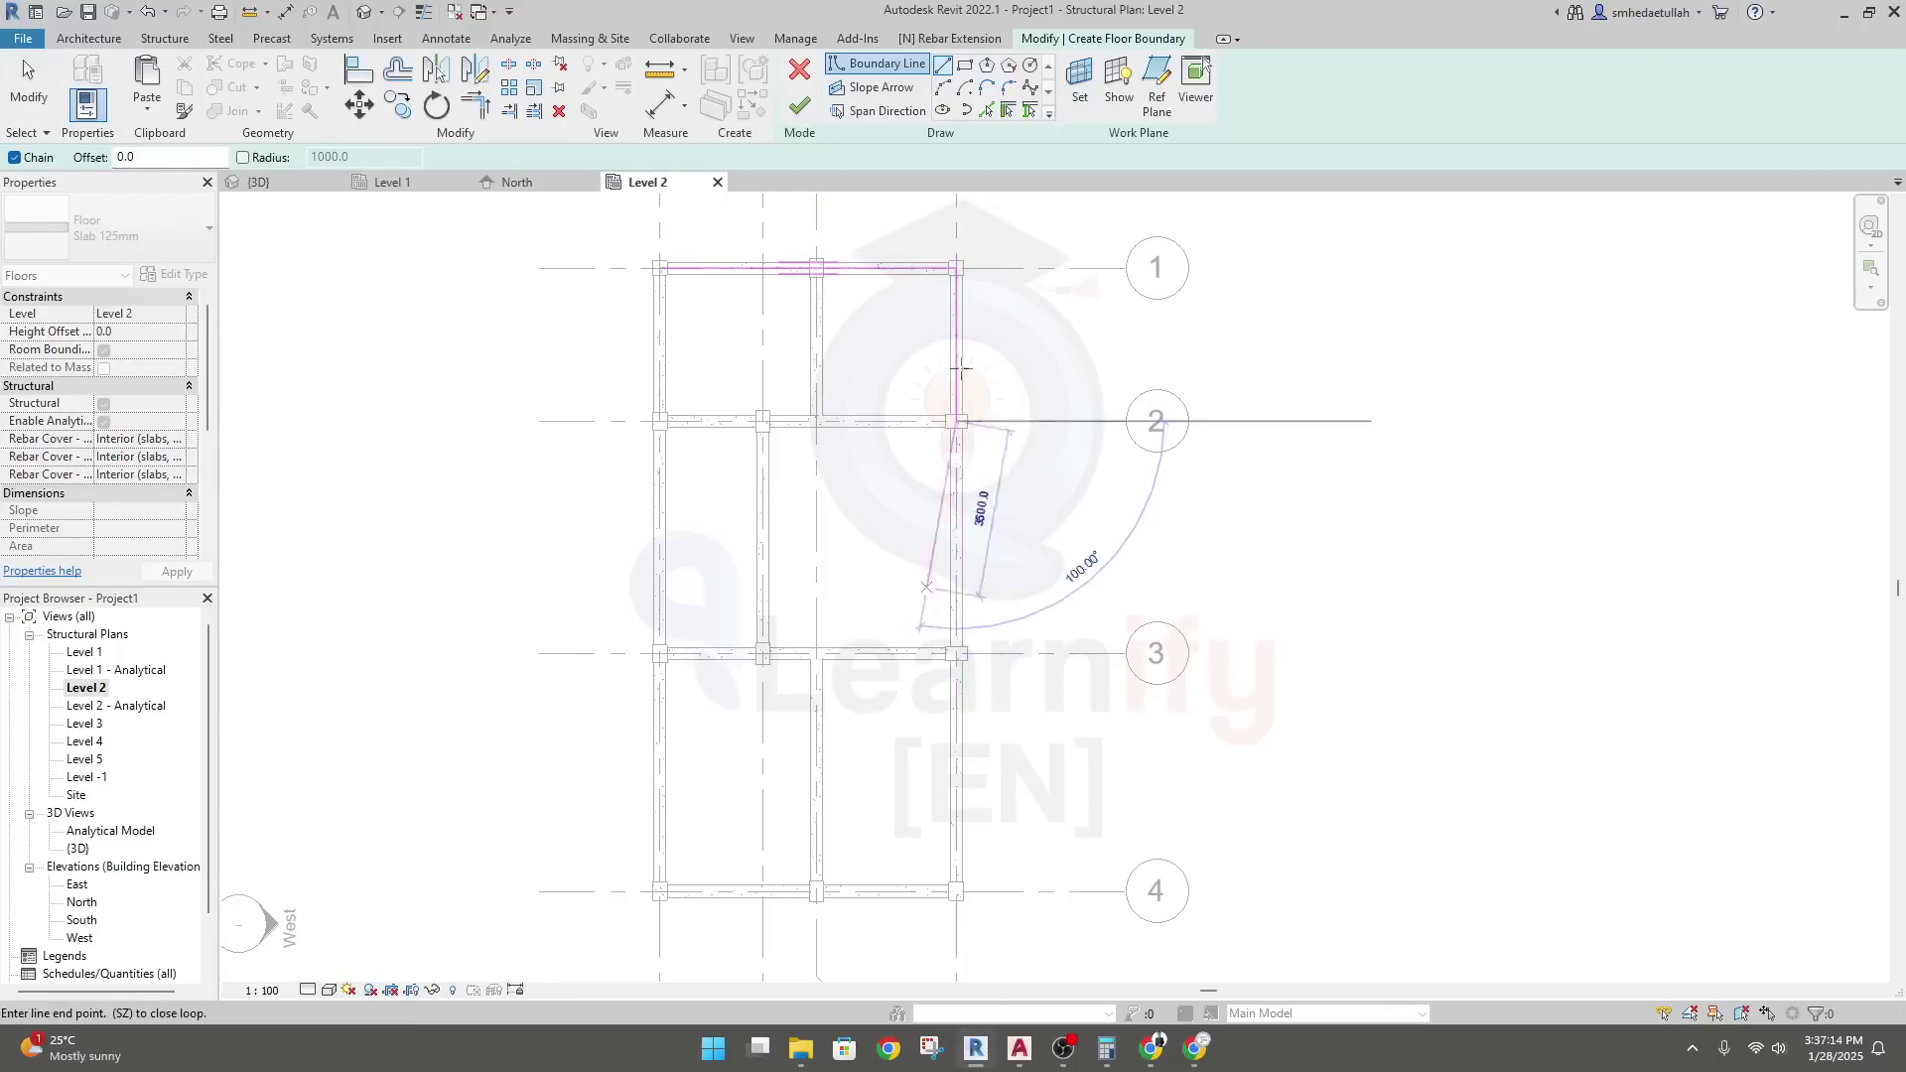
pyautogui.press('Escape')
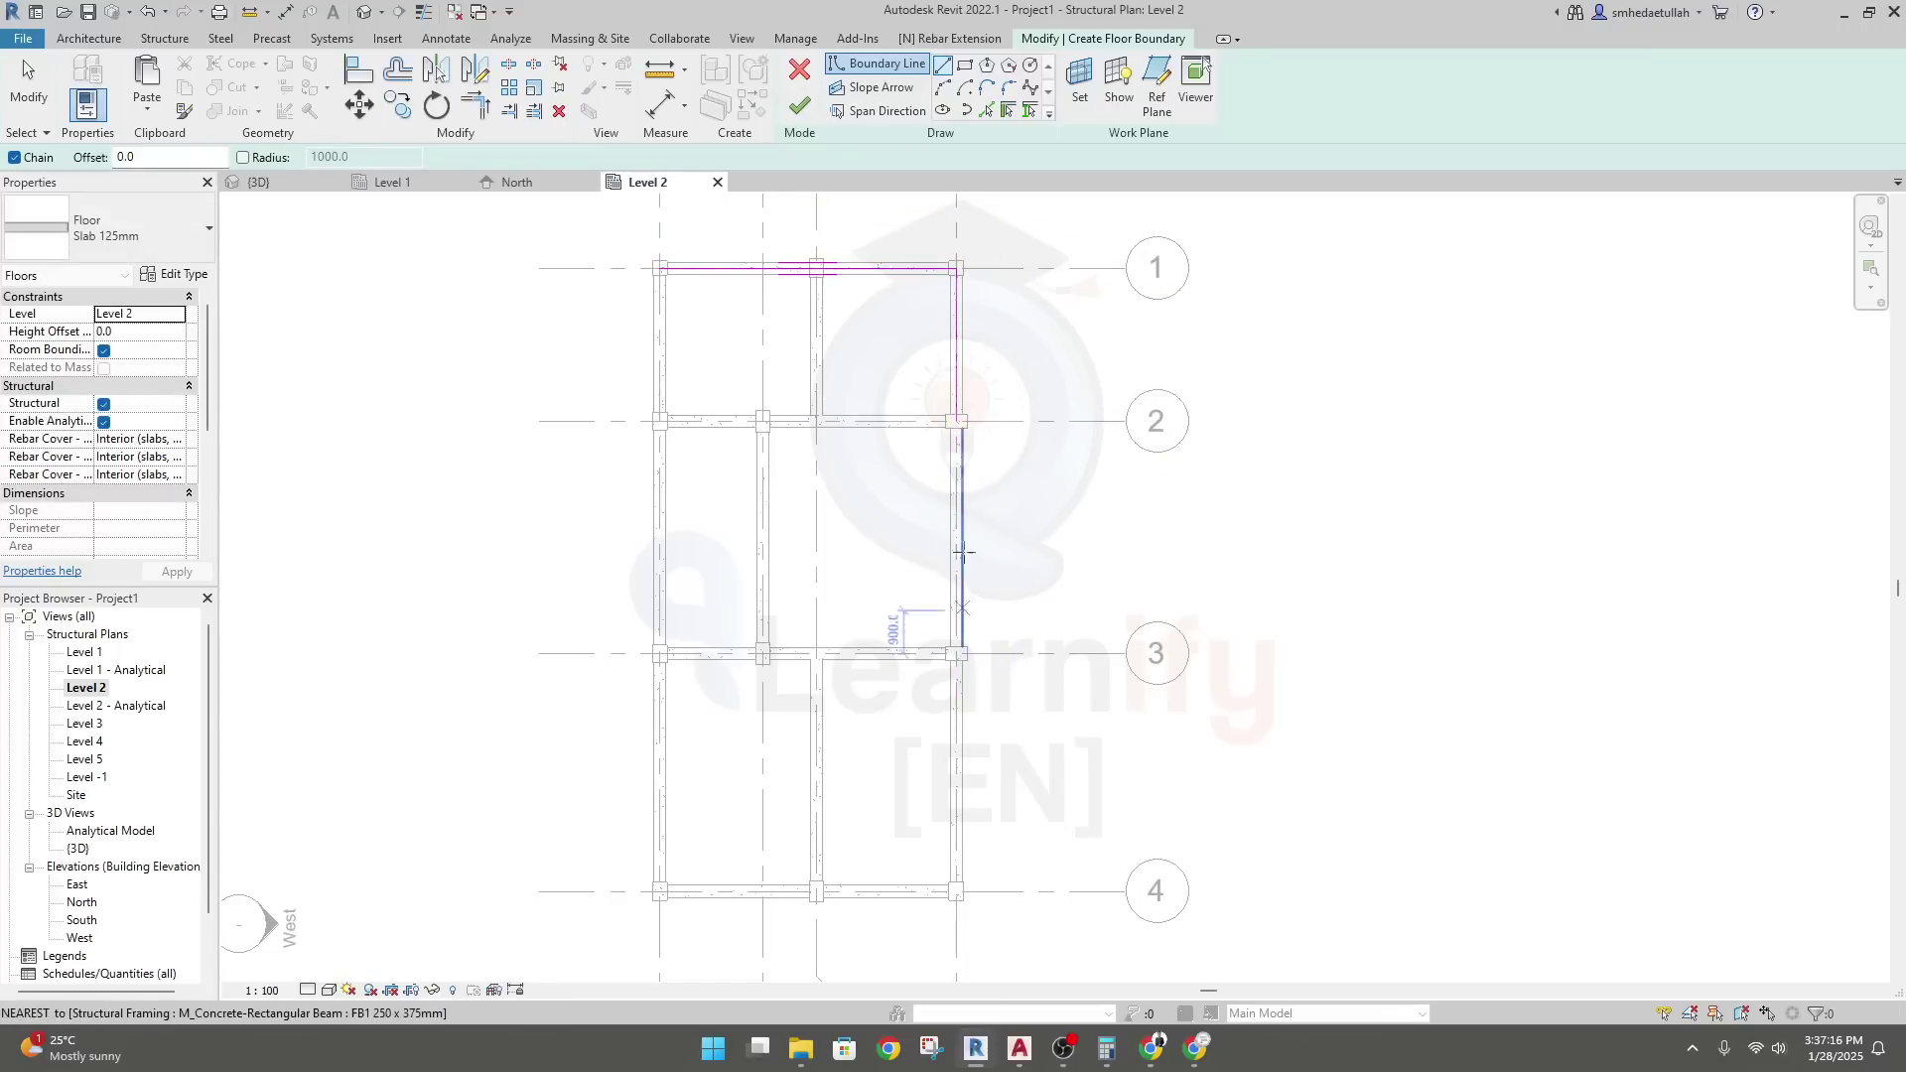
pyautogui.hotkey('ctrl', 'z')
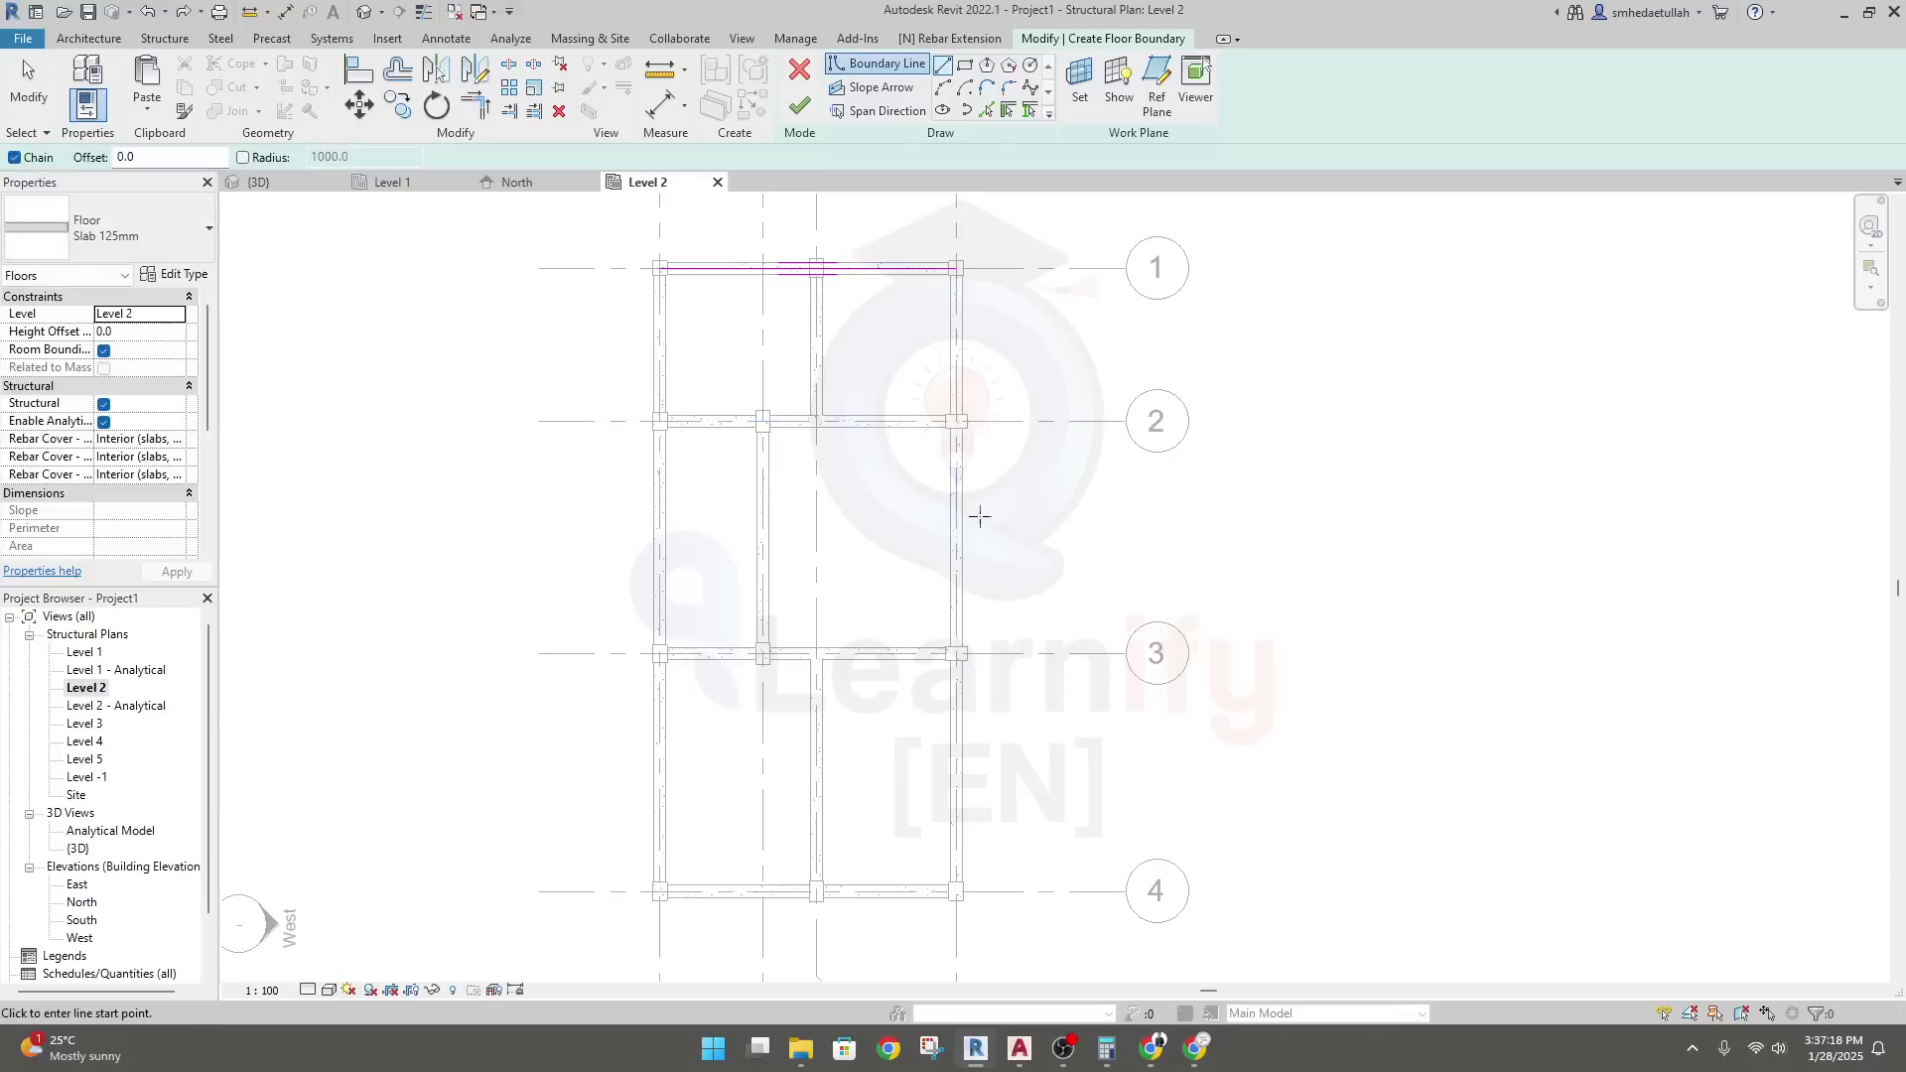
# Draw the slab's boundary along the right outer beams to grid 4, across grid 4, and up the left beams to grid 3
pyautogui.click(958, 269)
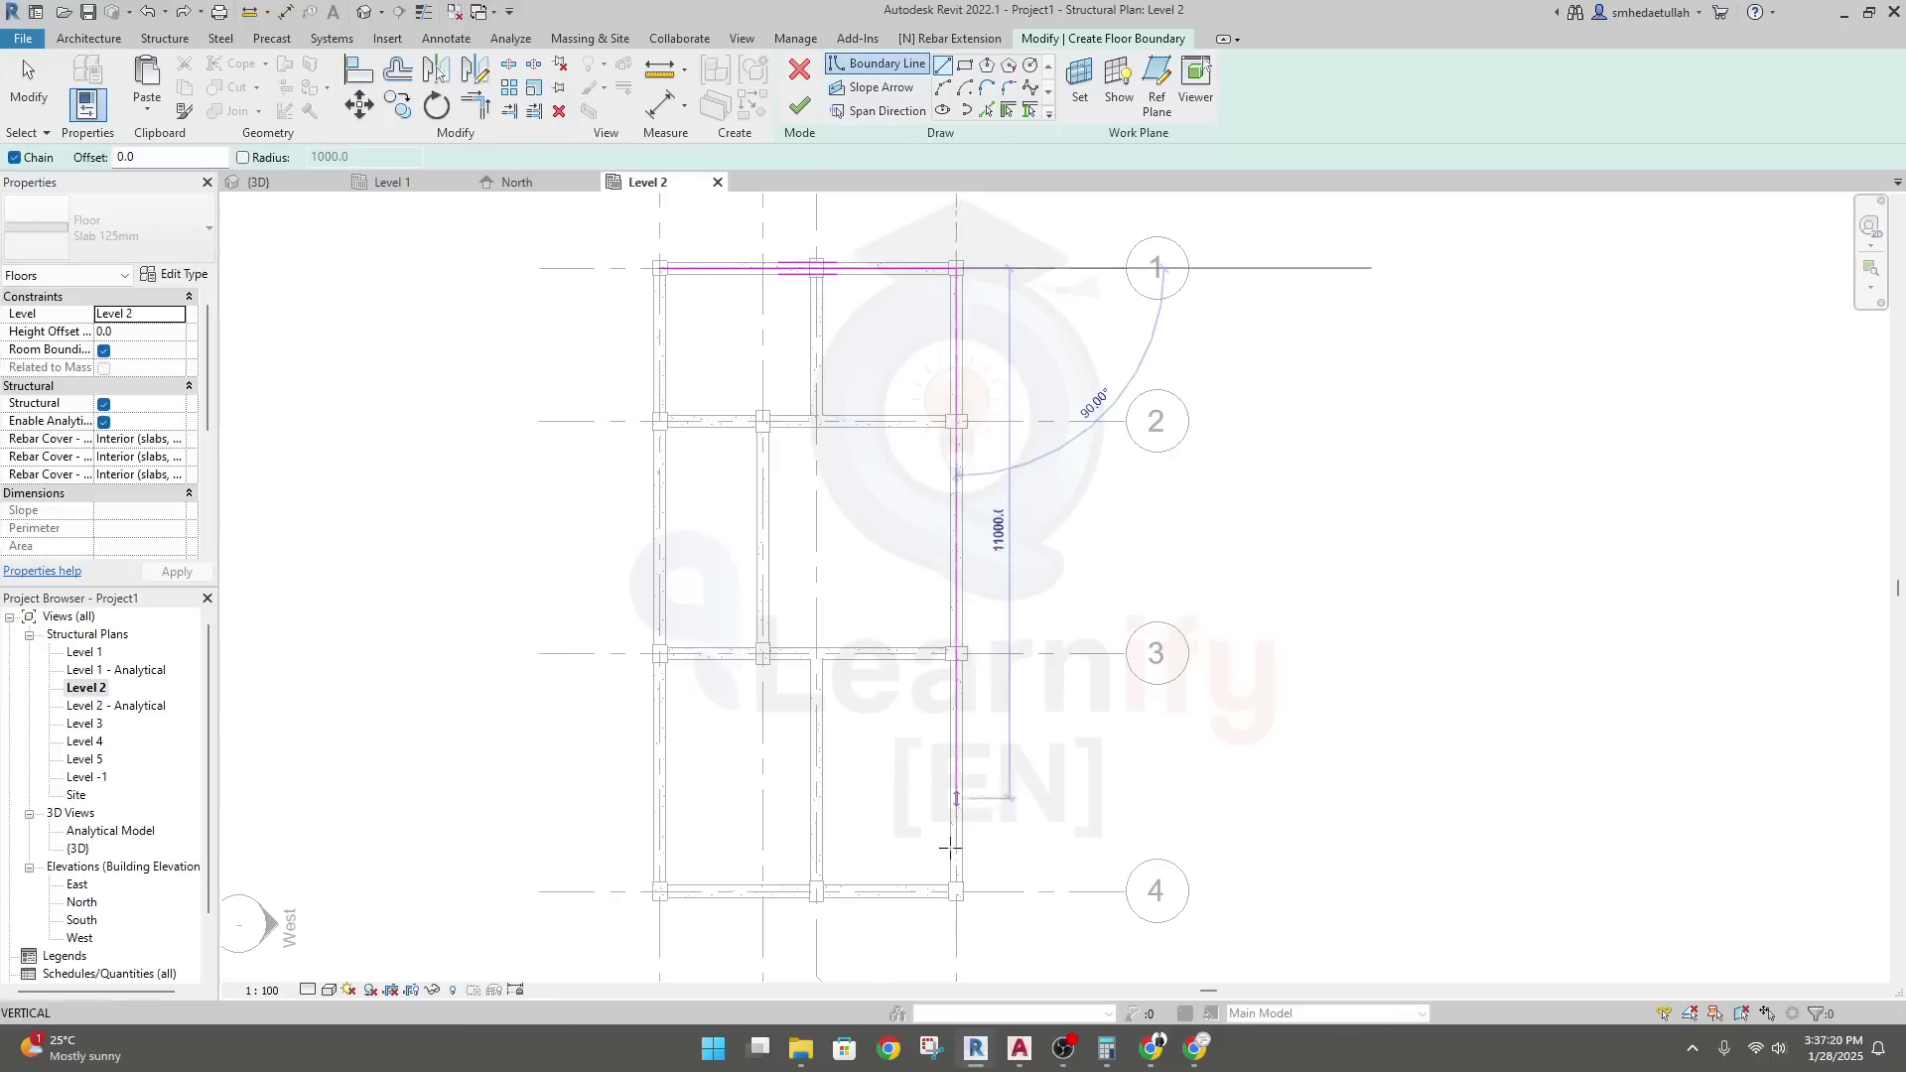
pyautogui.click(957, 892)
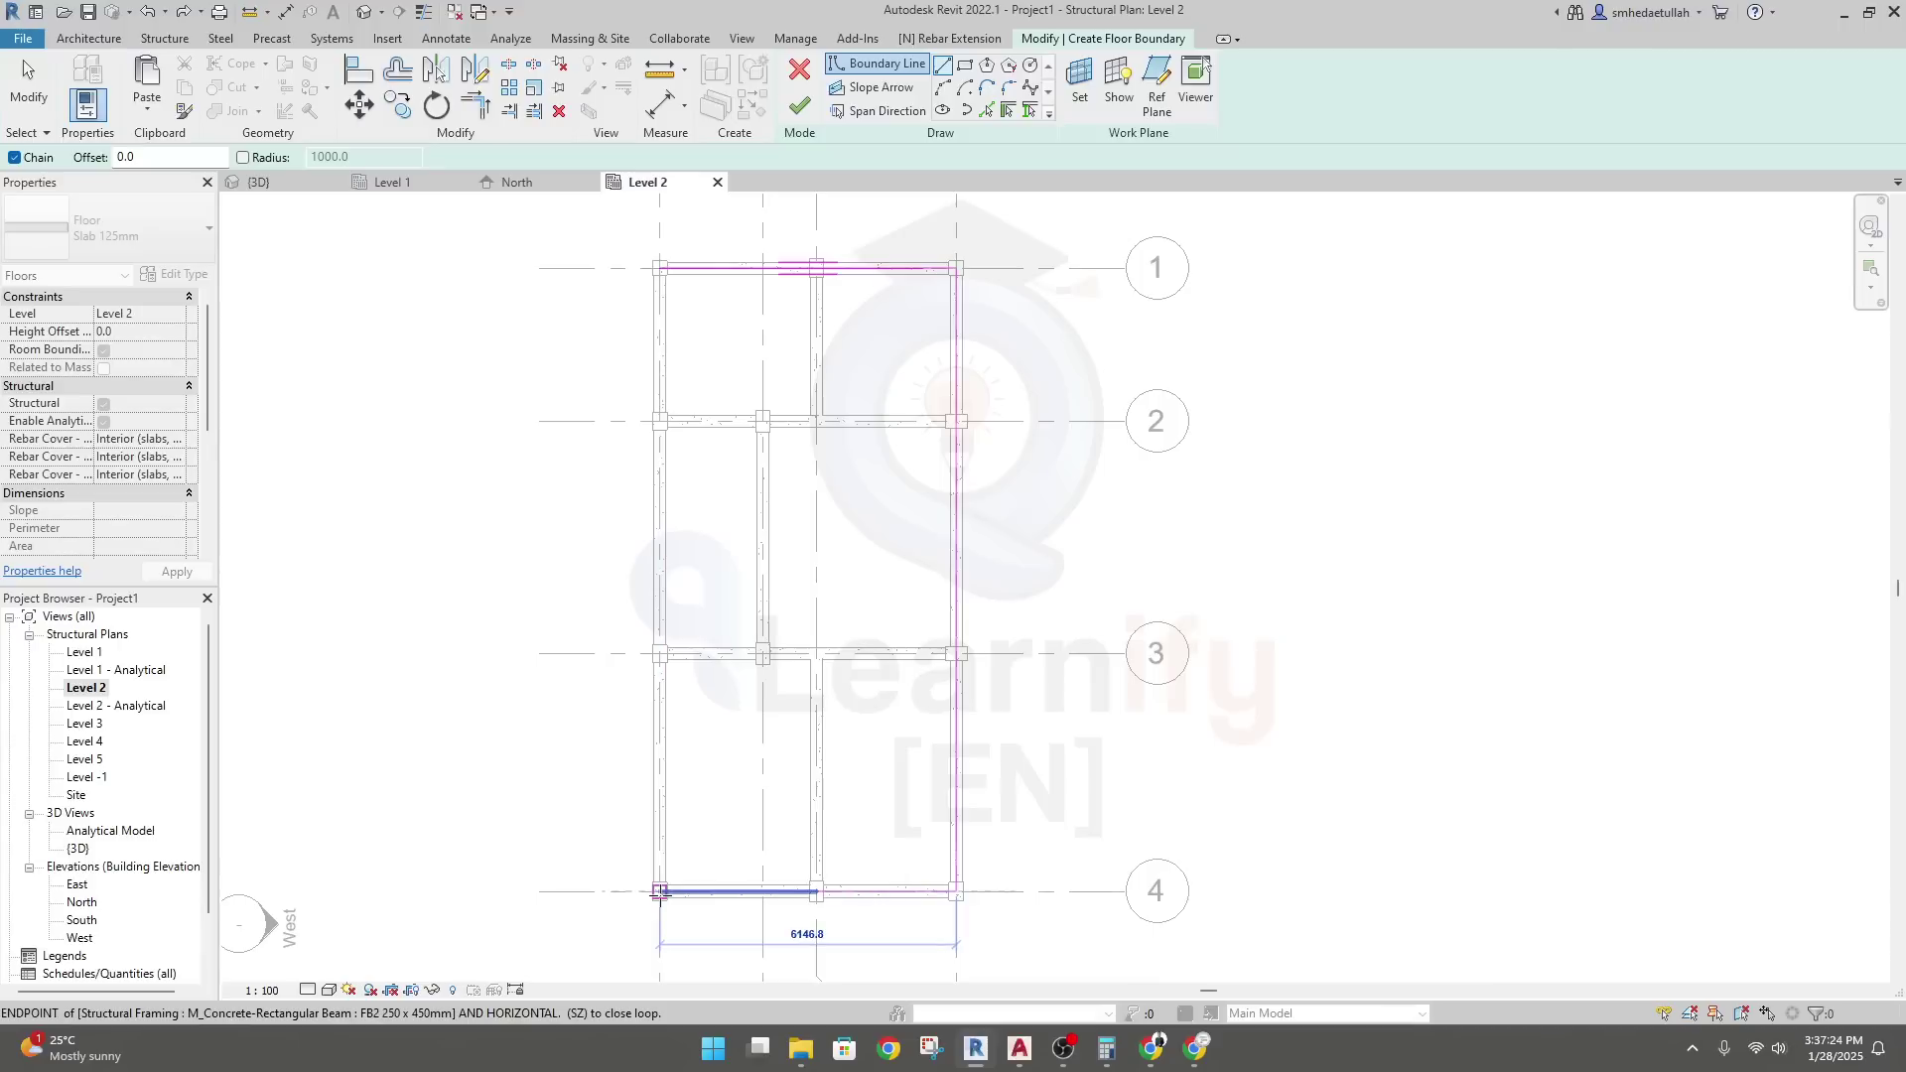
pyautogui.click(660, 891)
pyautogui.click(660, 653)
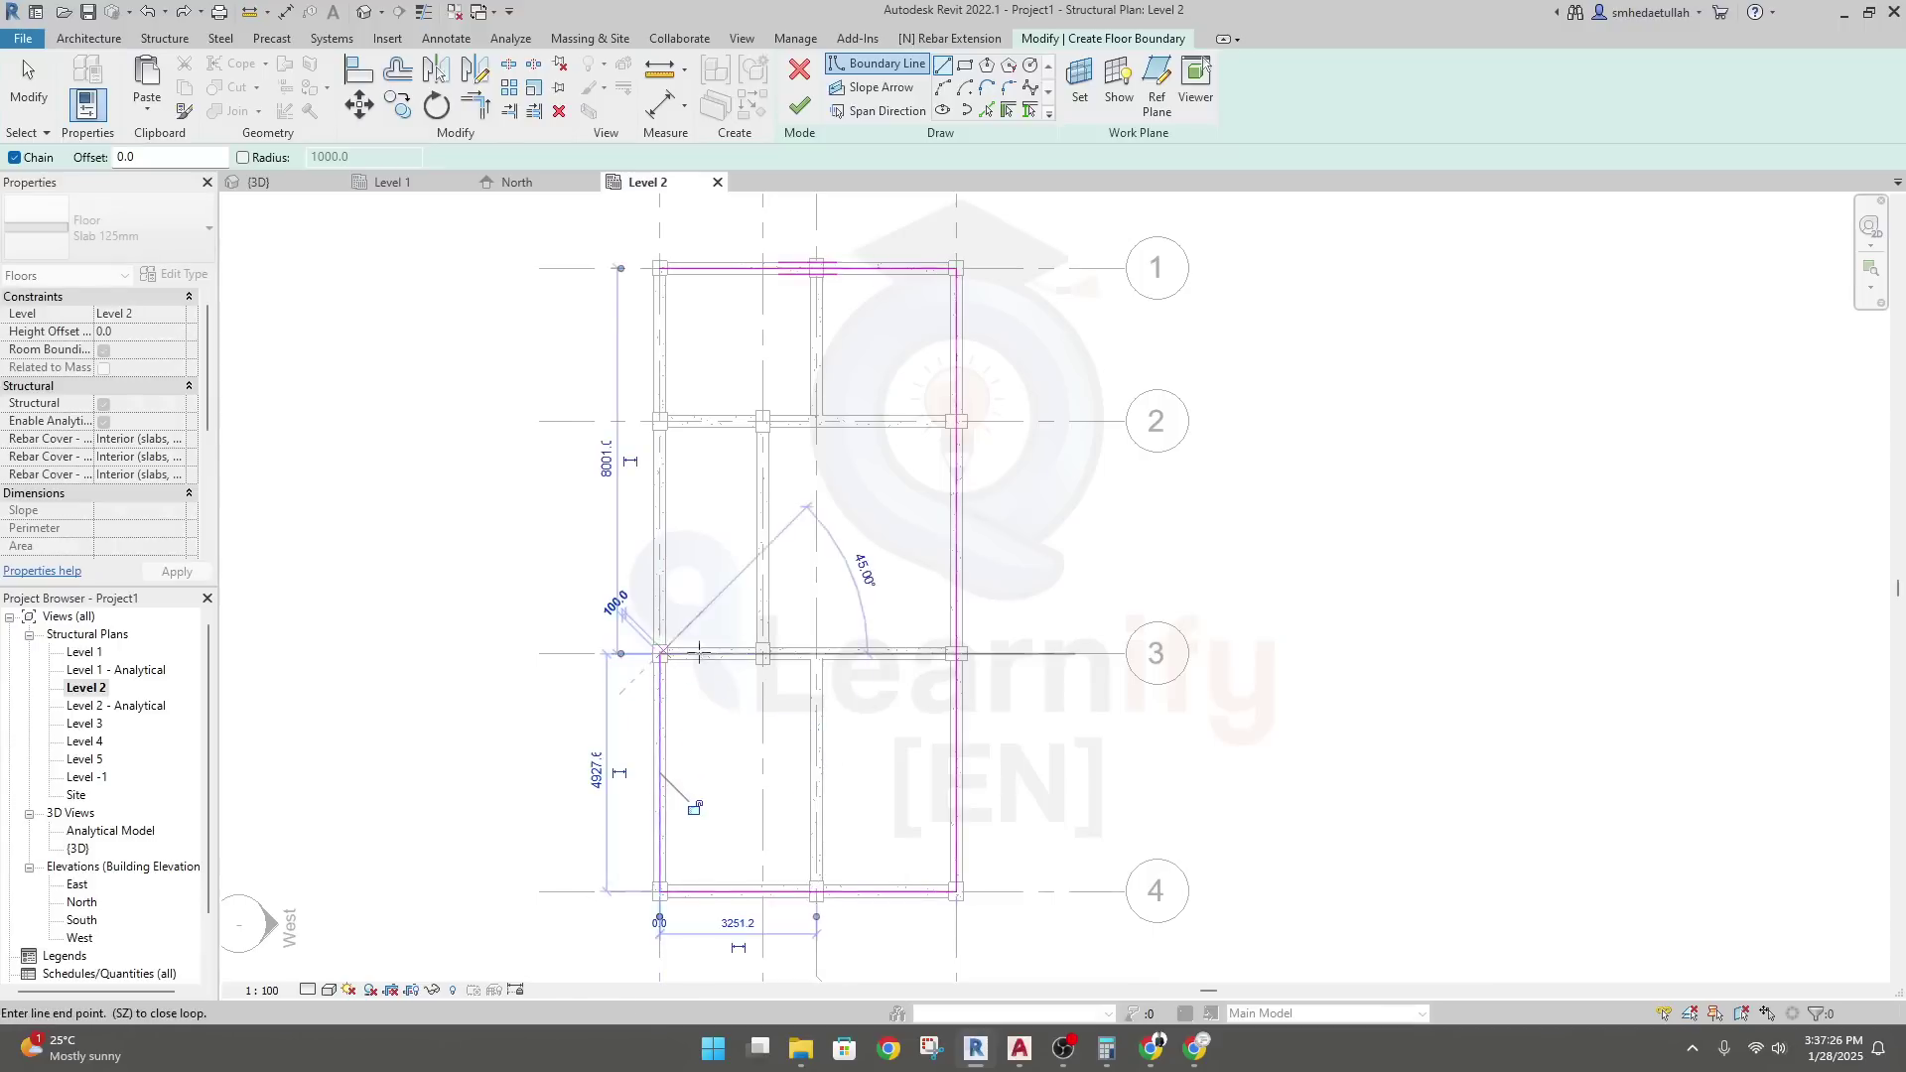
# Route the boundary around the left bay between grids 2 and 3, close it at grid 1, and finish the slab
pyautogui.click(763, 653)
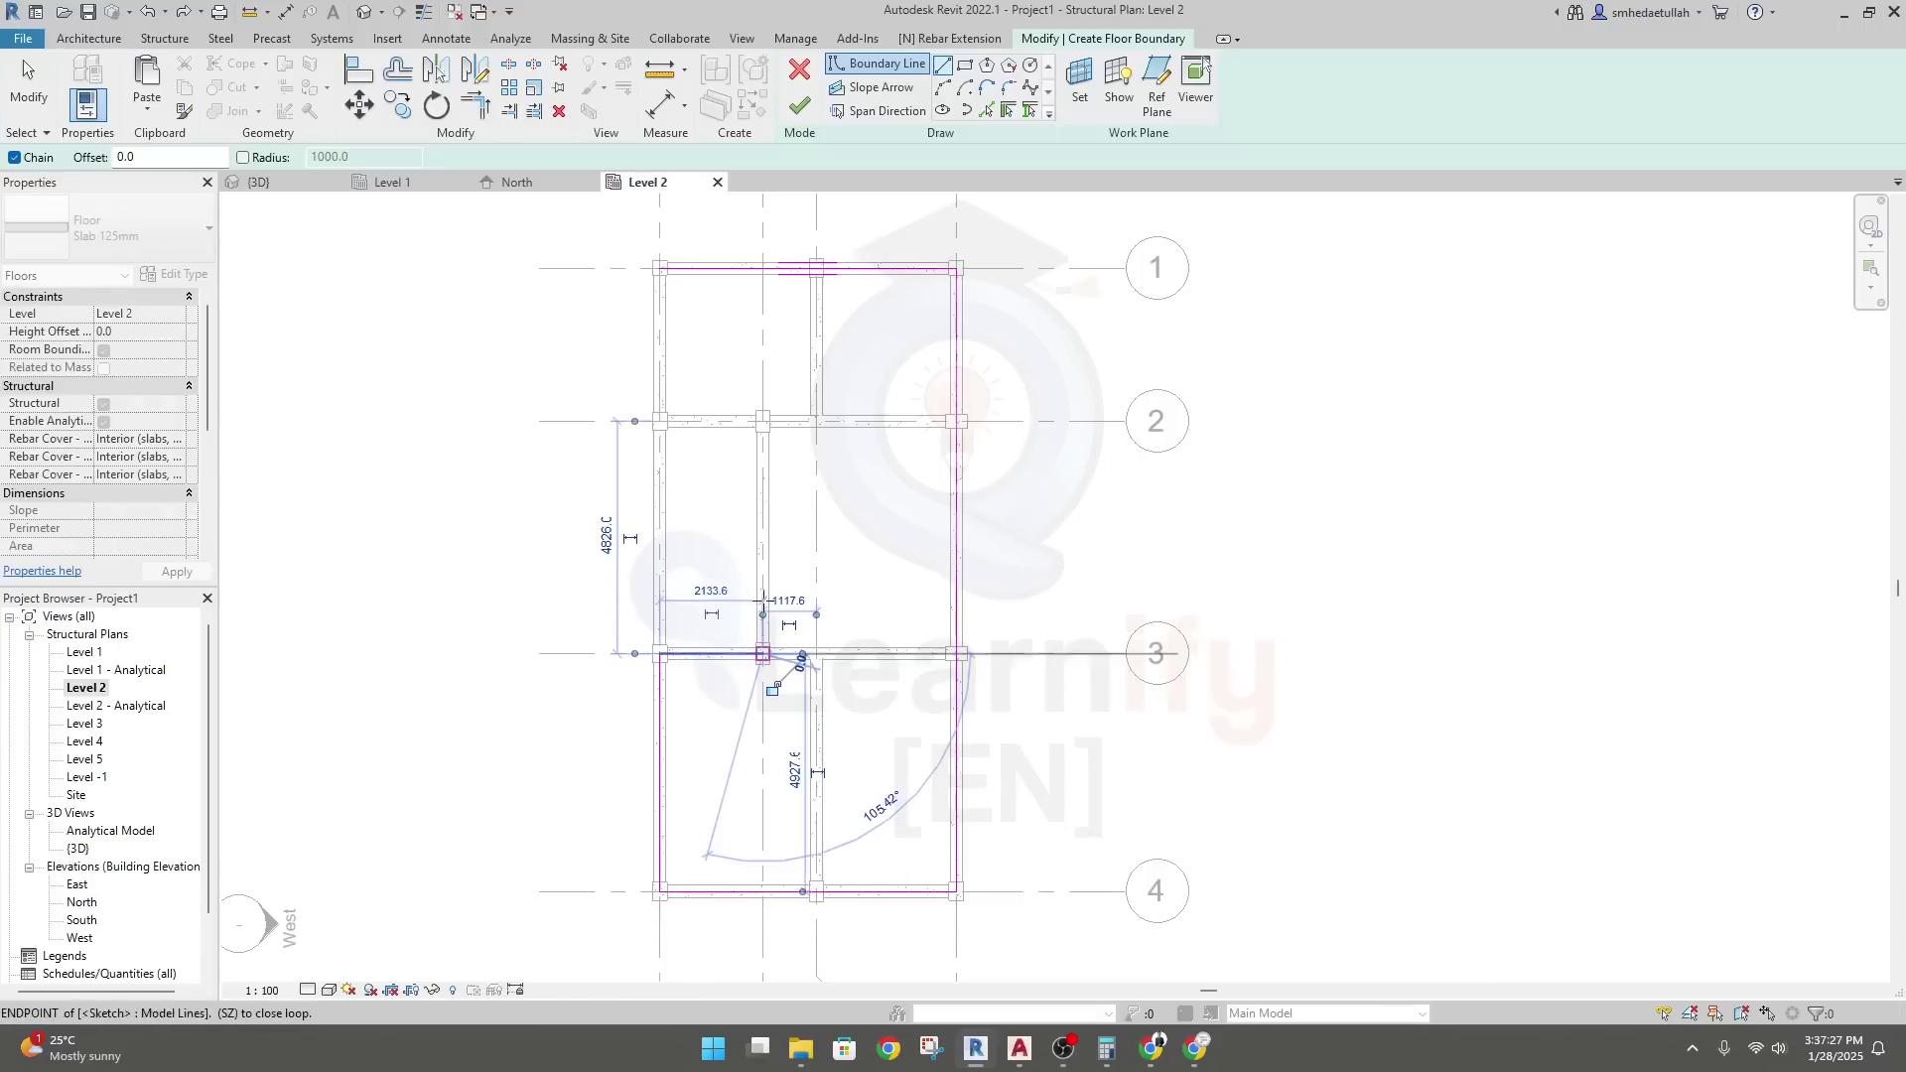
pyautogui.click(763, 422)
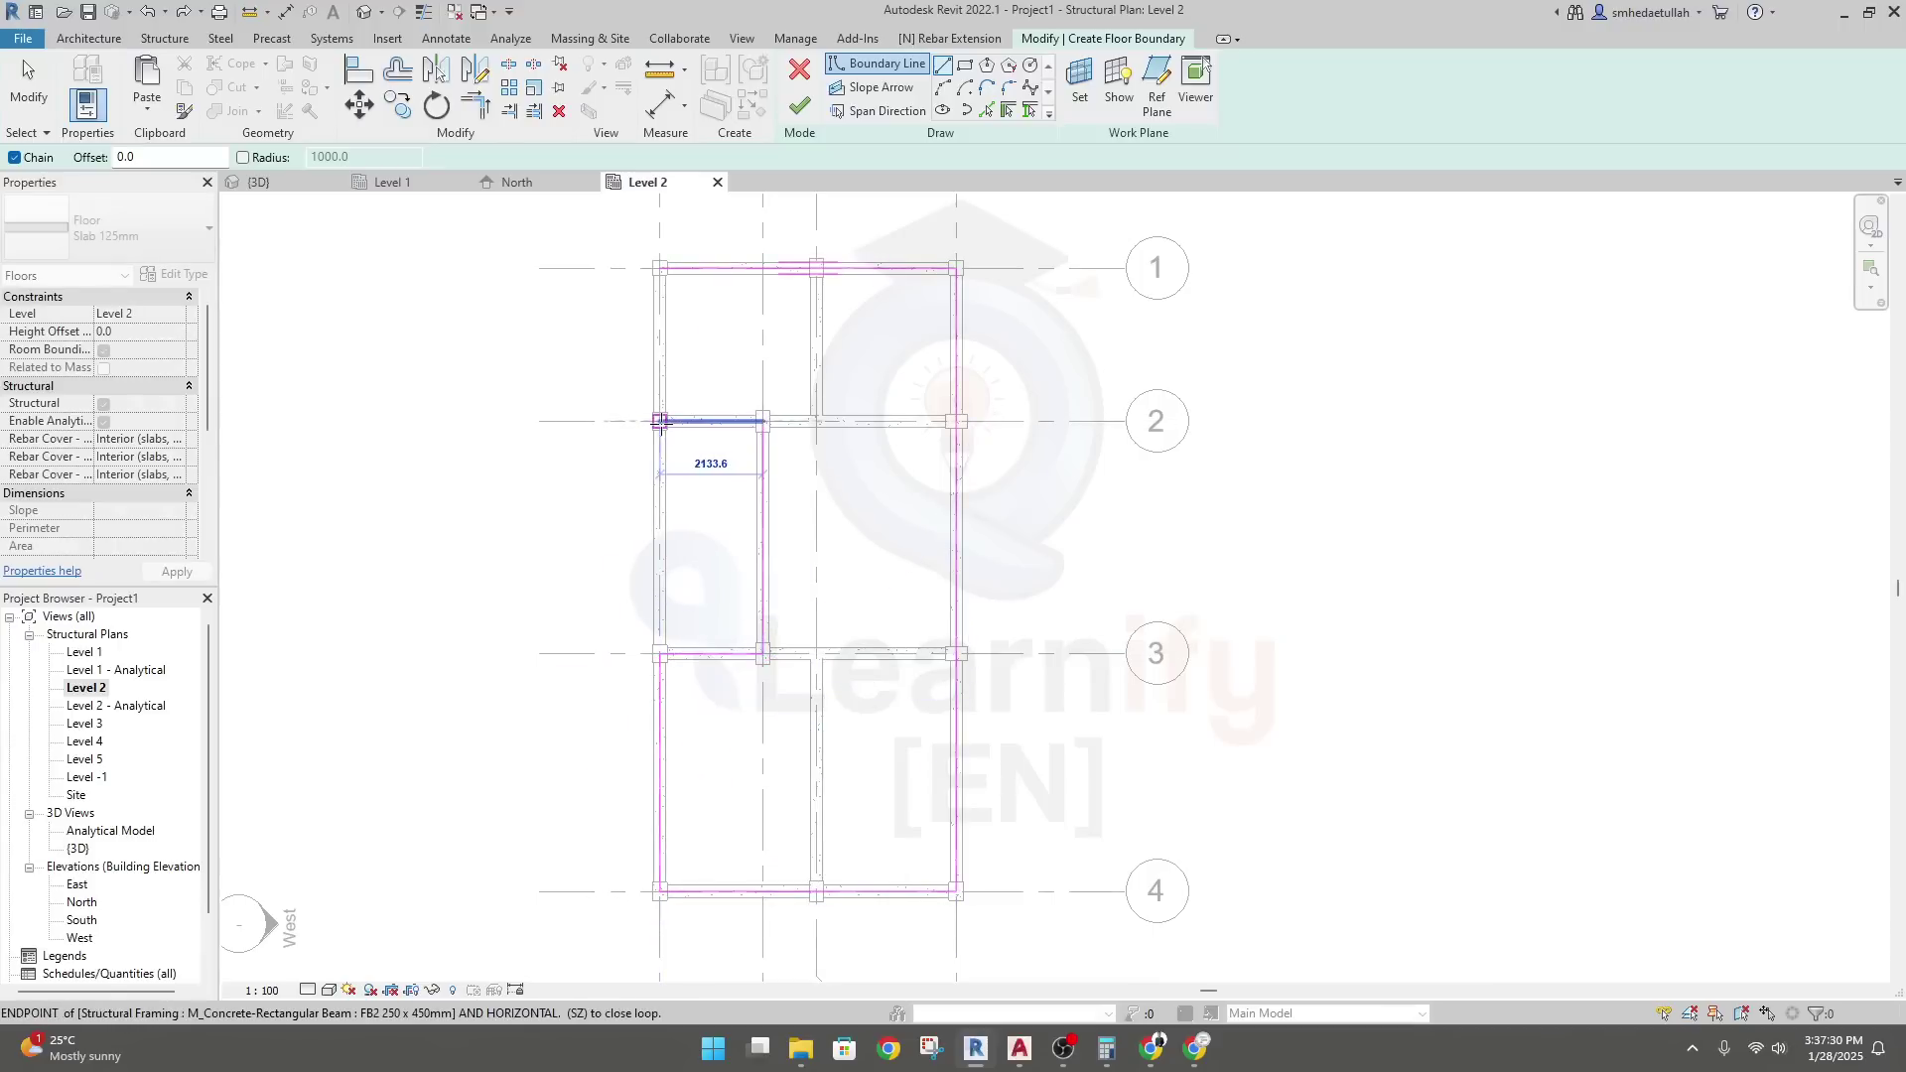
pyautogui.click(660, 422)
pyautogui.click(660, 268)
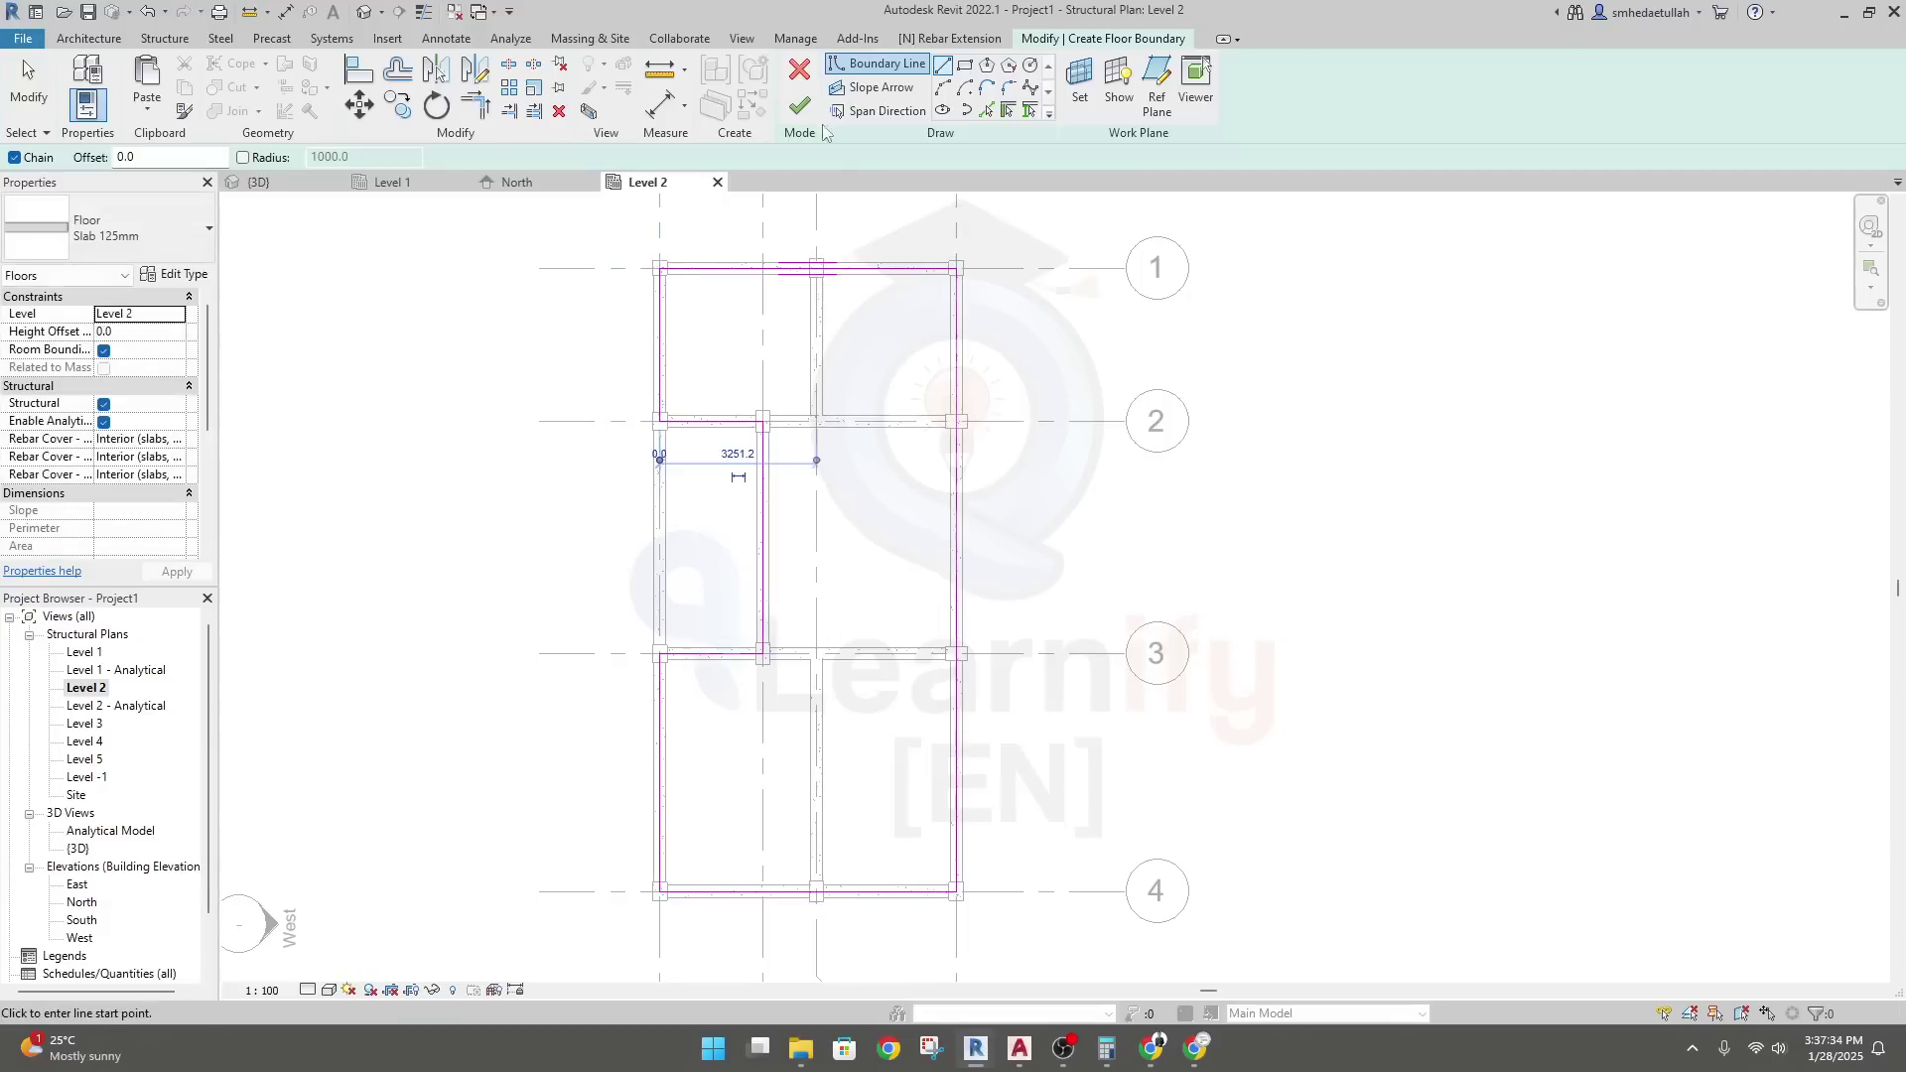
pyautogui.click(800, 106)
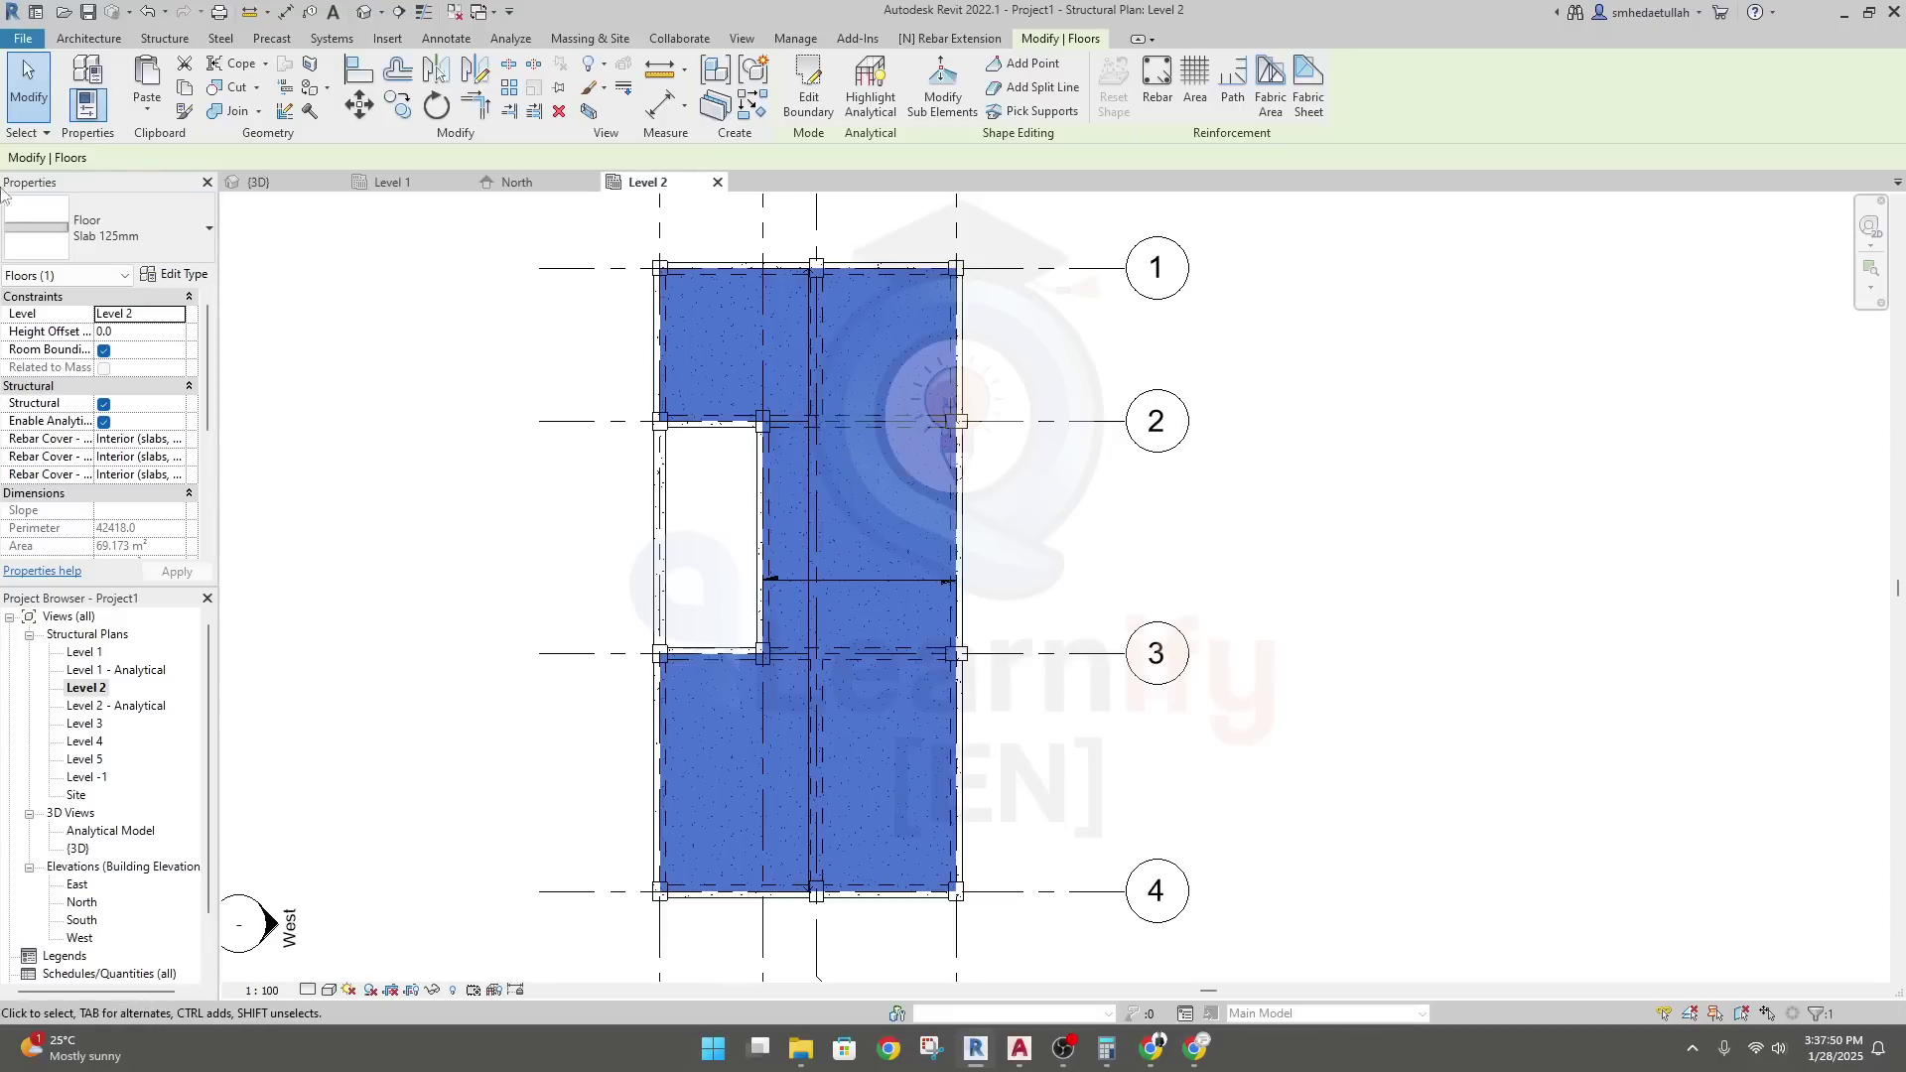
pyautogui.click(28, 88)
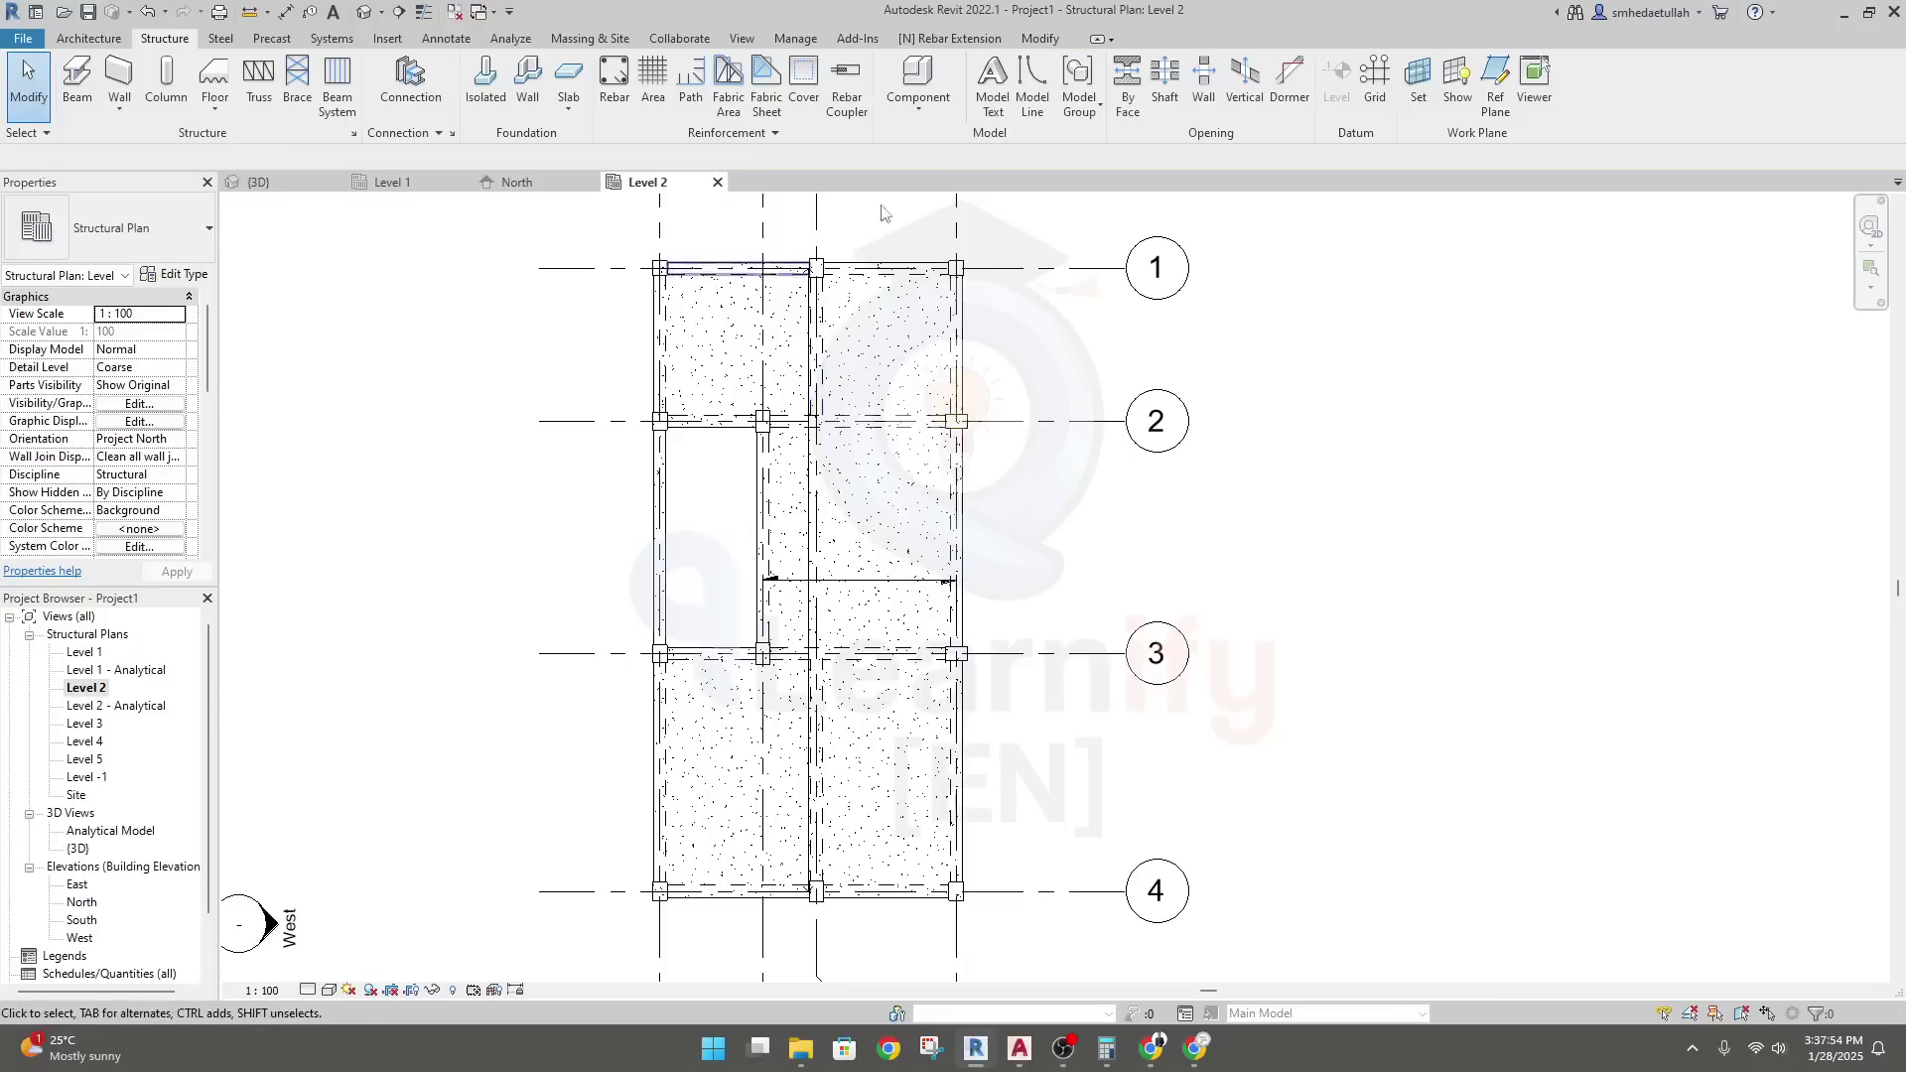
# Inspect the family and type choices in the structural plan's type properties and close them without changes
pyautogui.click(1038, 39)
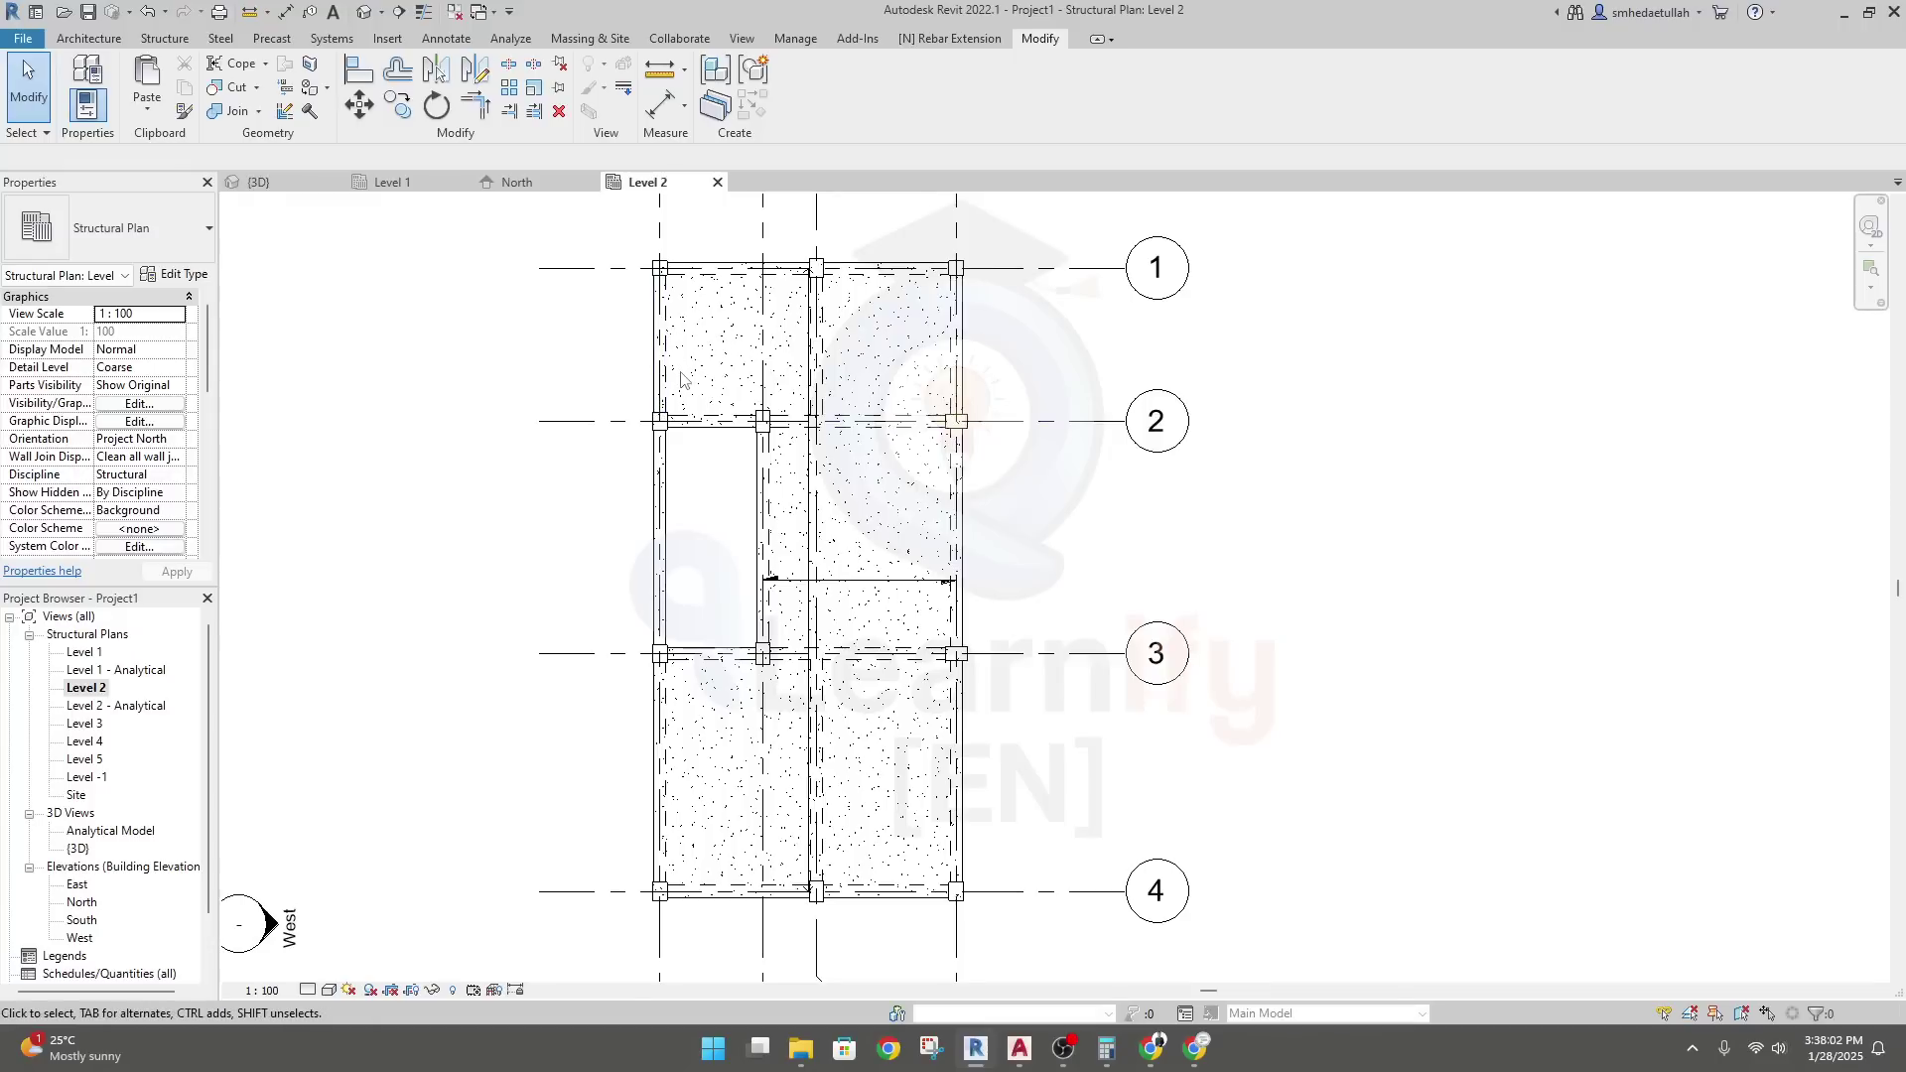
pyautogui.click(88, 72)
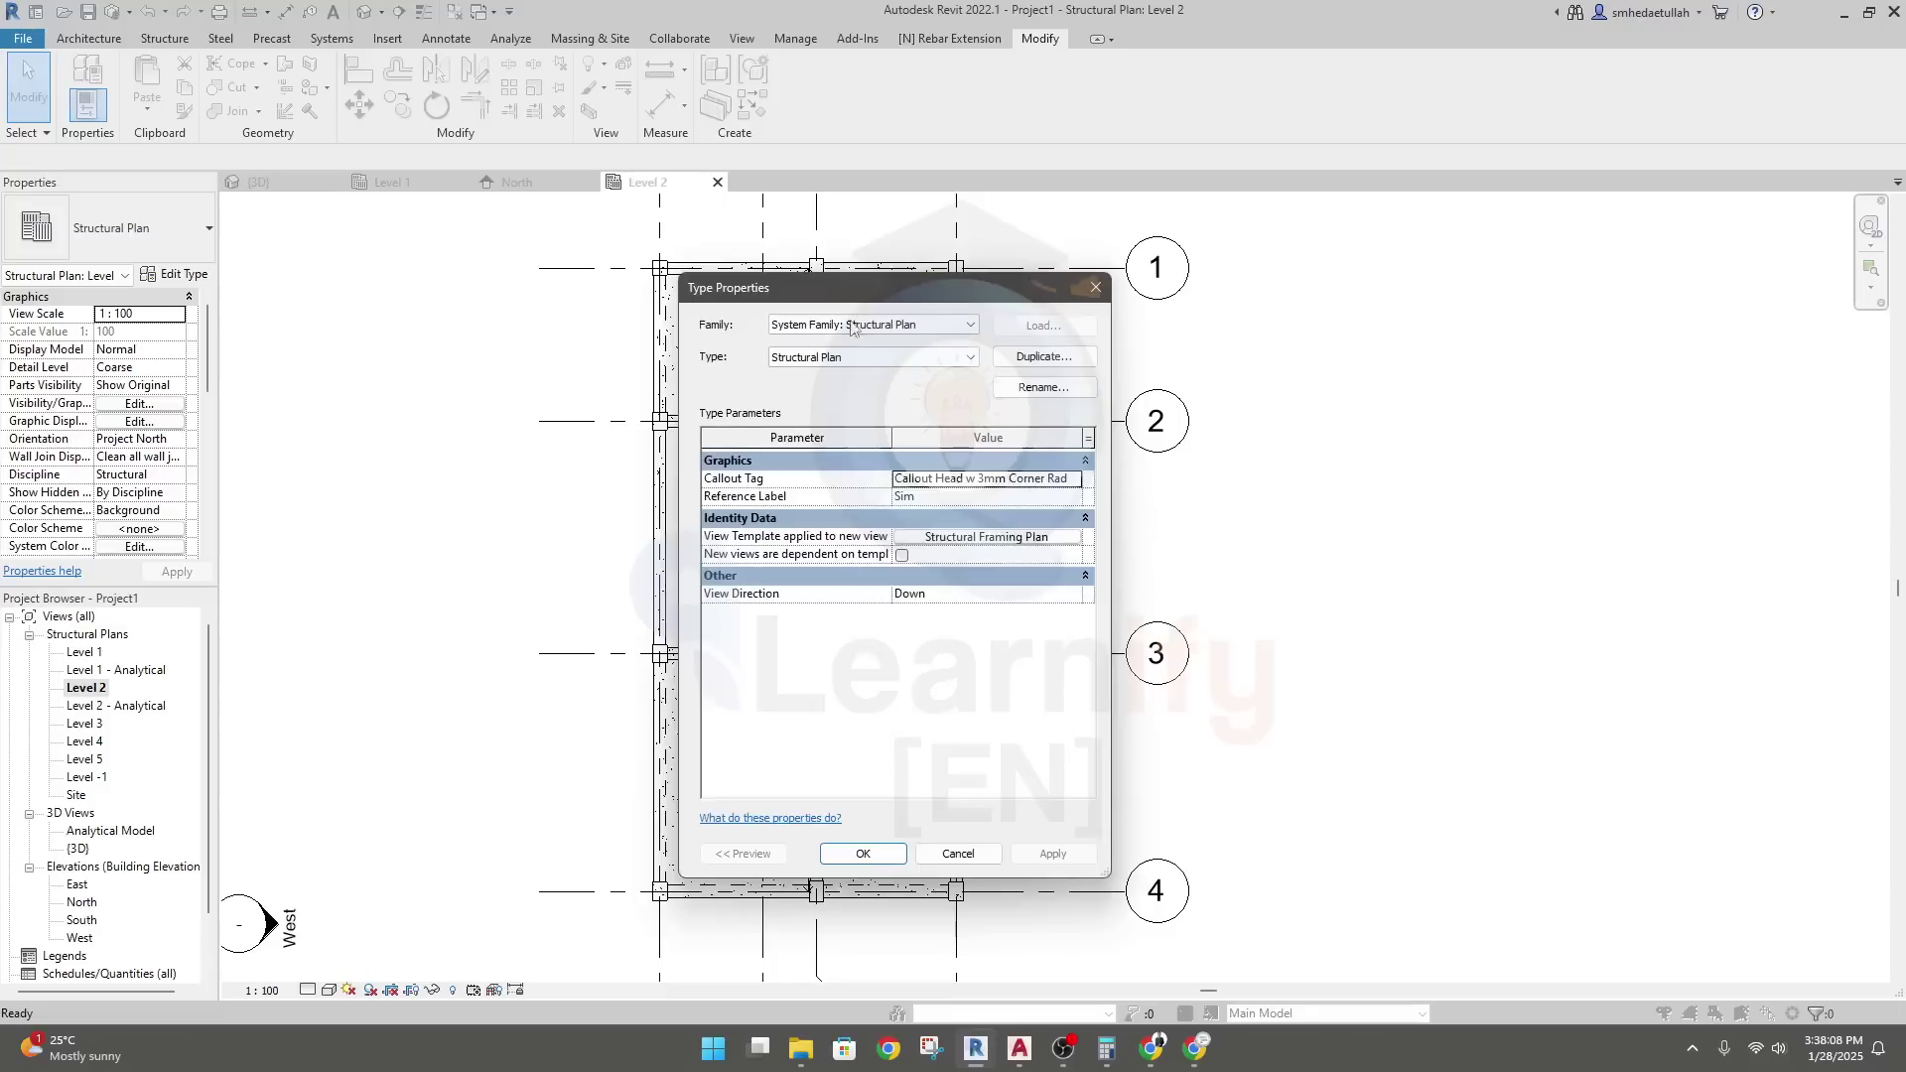
pyautogui.click(898, 326)
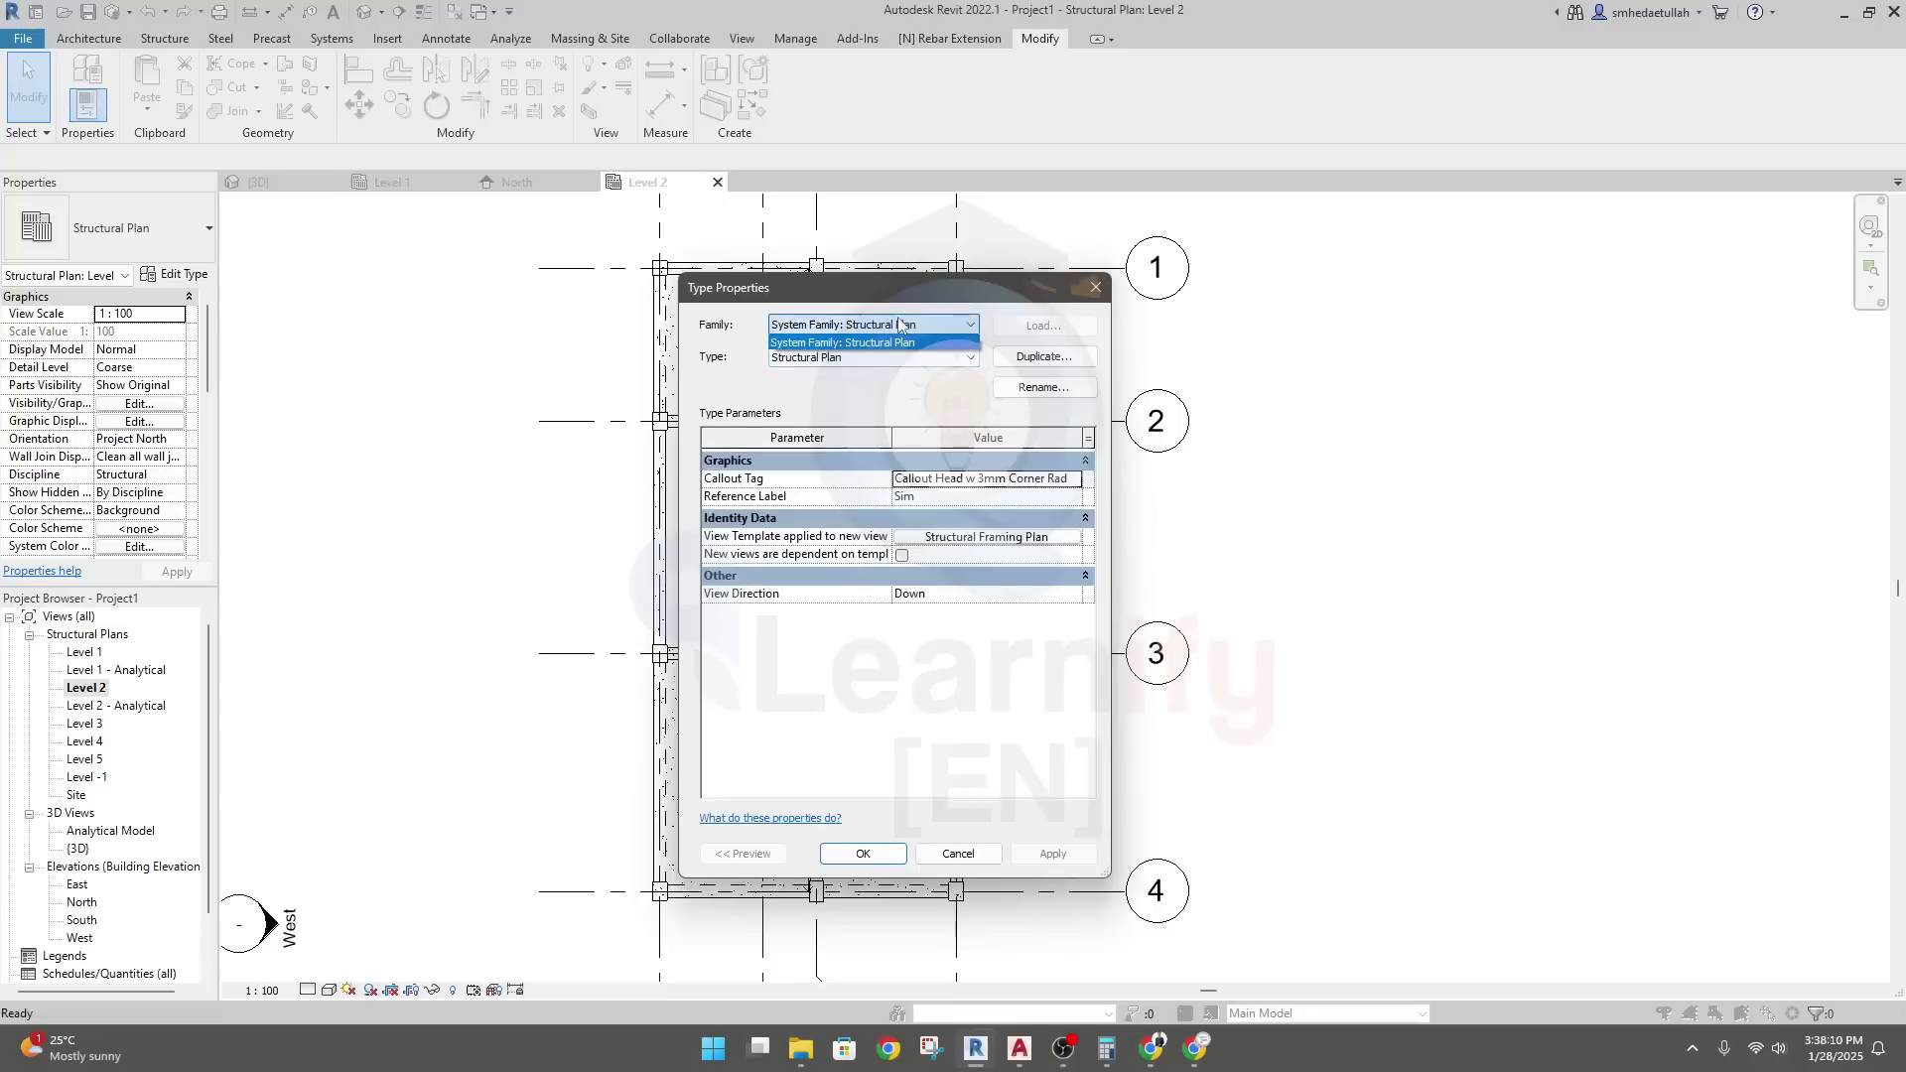
pyautogui.click(906, 360)
pyautogui.click(905, 359)
pyautogui.click(878, 383)
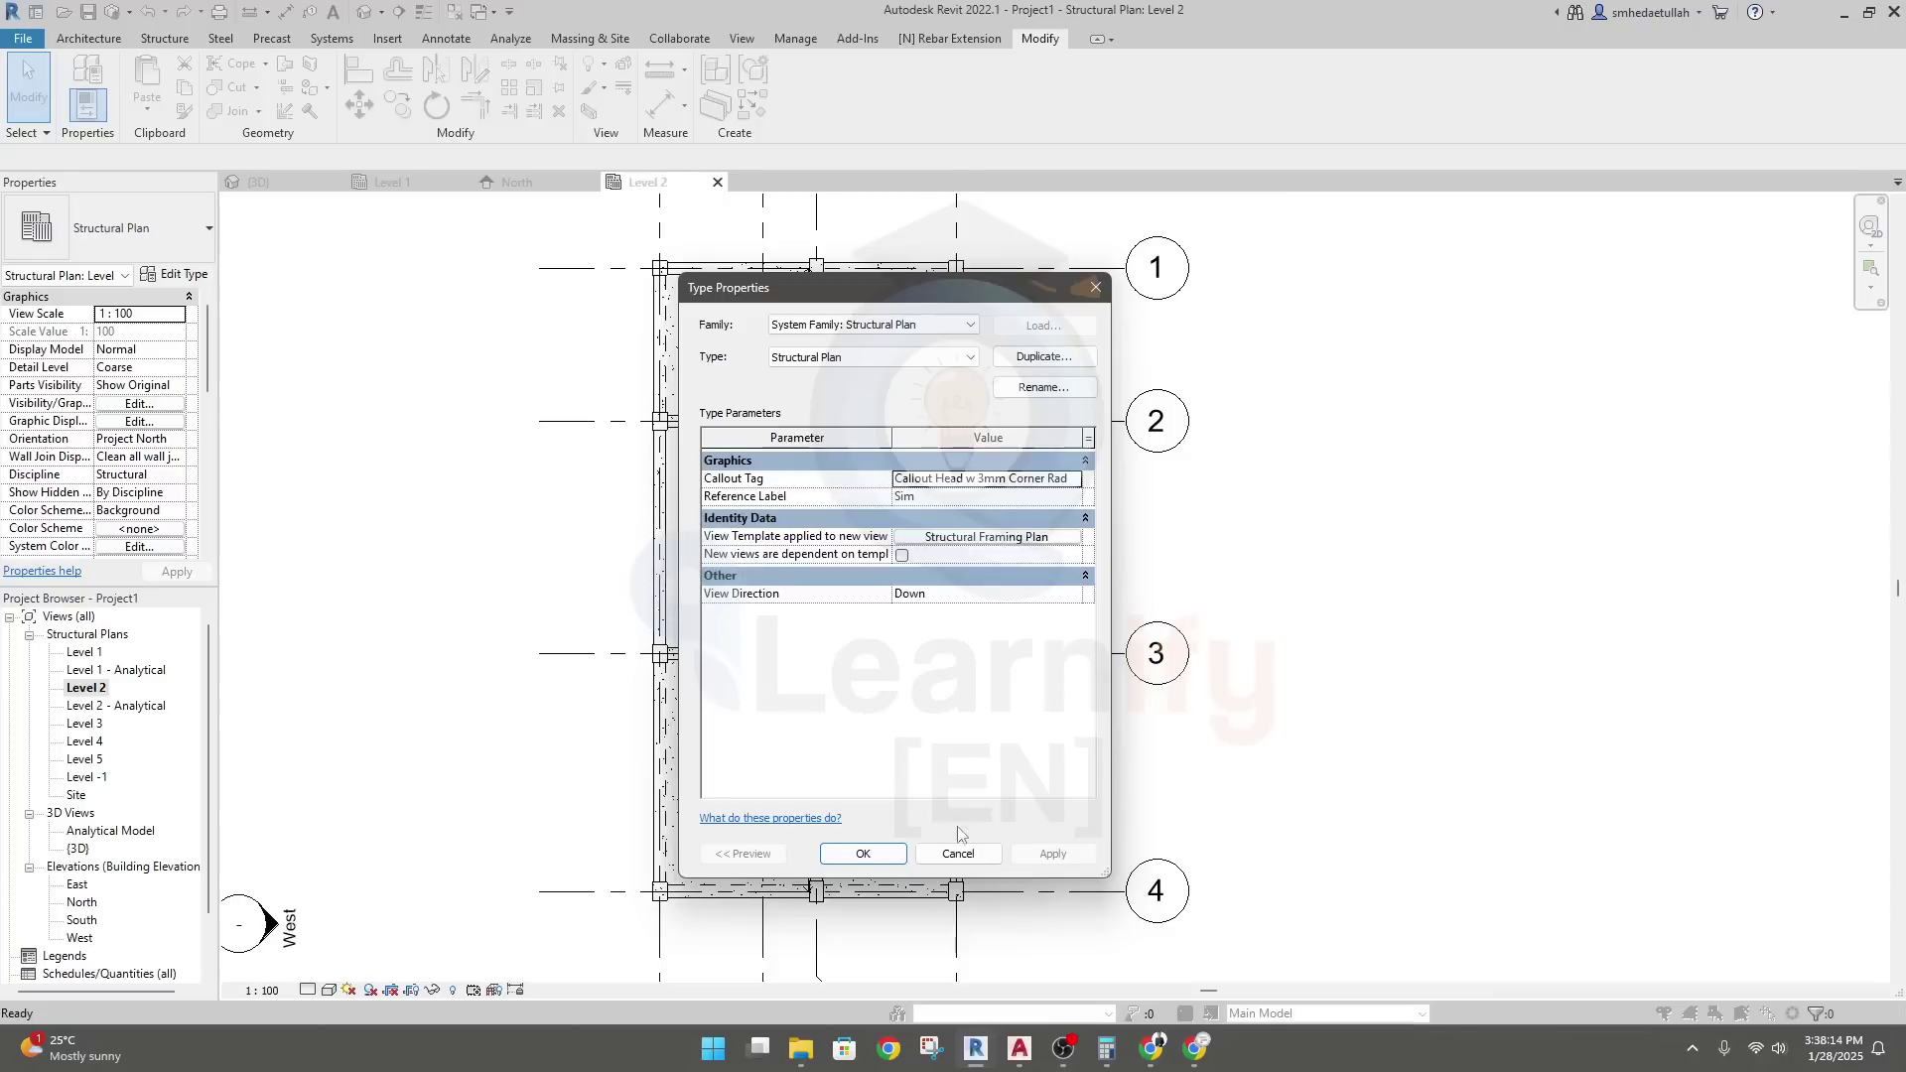
pyautogui.click(959, 855)
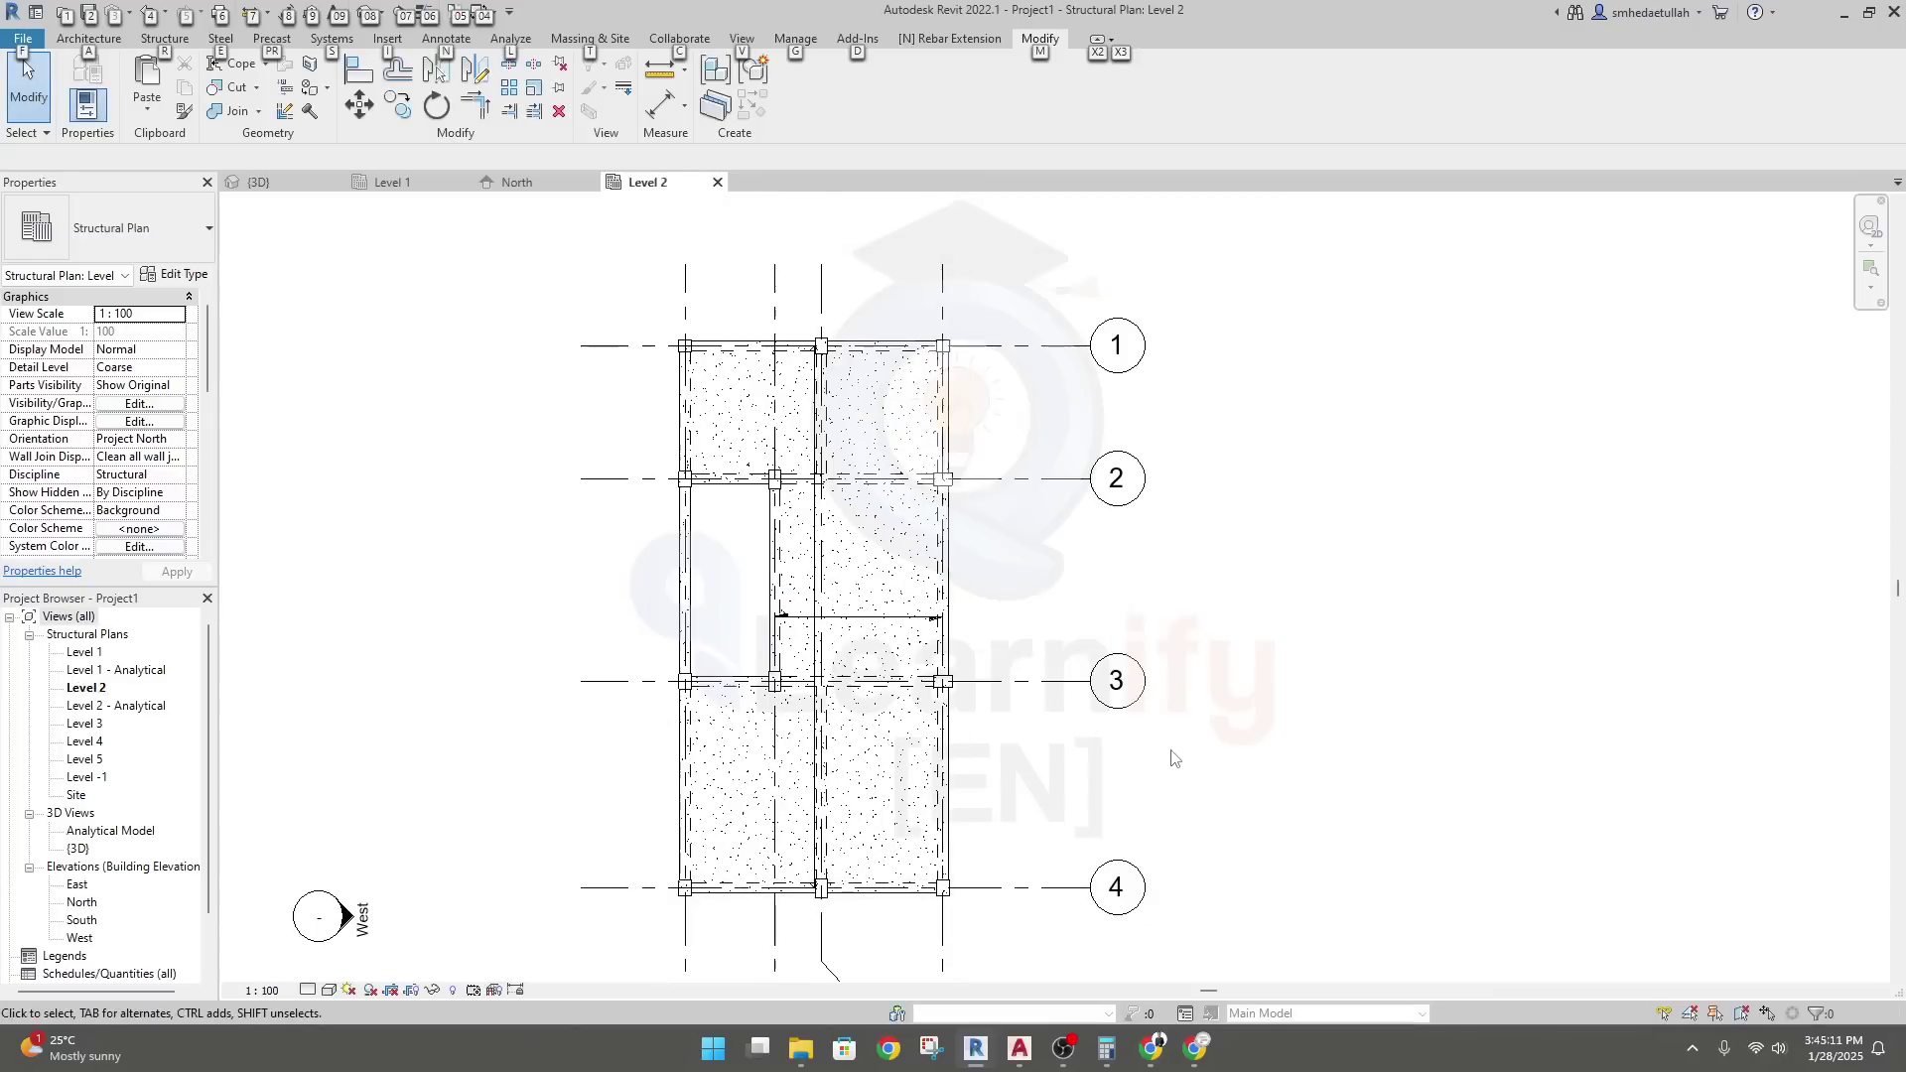
pyautogui.press('Escape')
pyautogui.press('Escape')
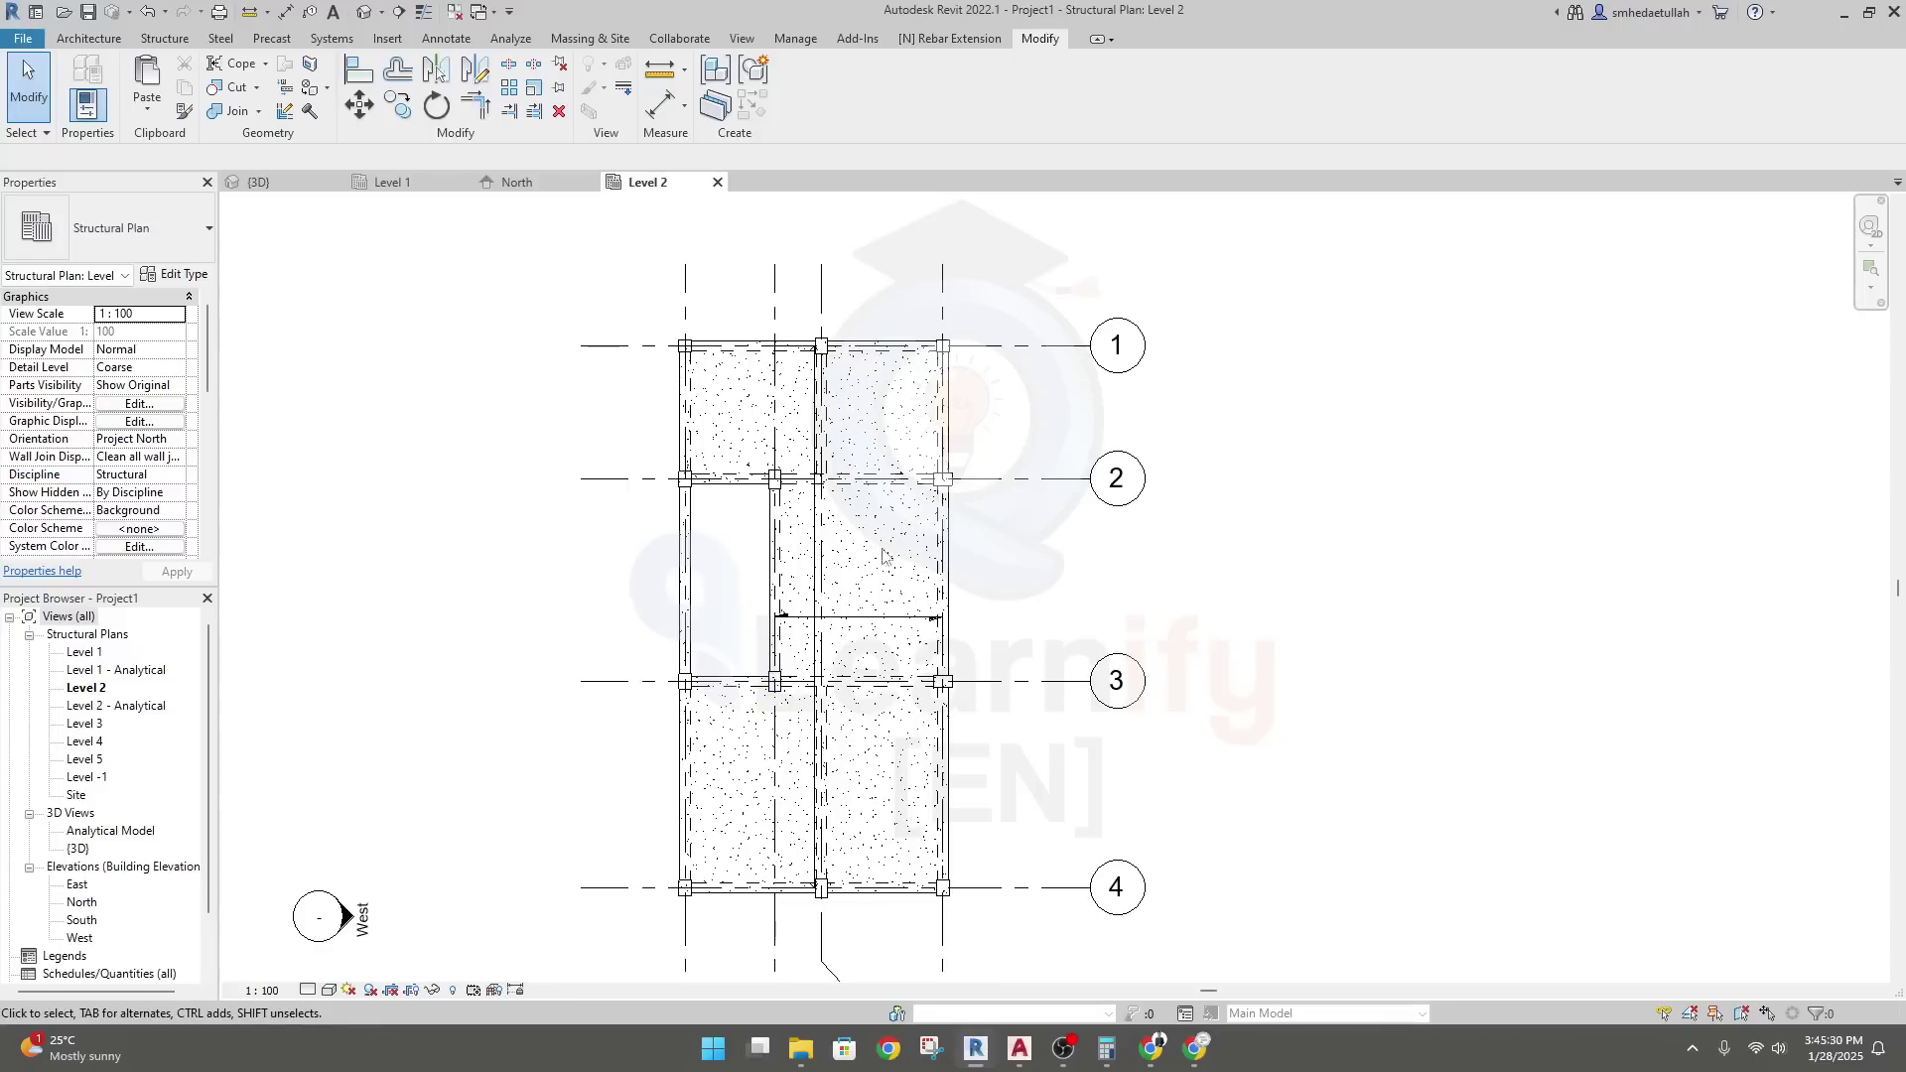
# Enable selecting elements by face and select the Level 2 slab by its surface
pyautogui.click(823, 417)
pyautogui.press('Escape')
pyautogui.click(1743, 1014)
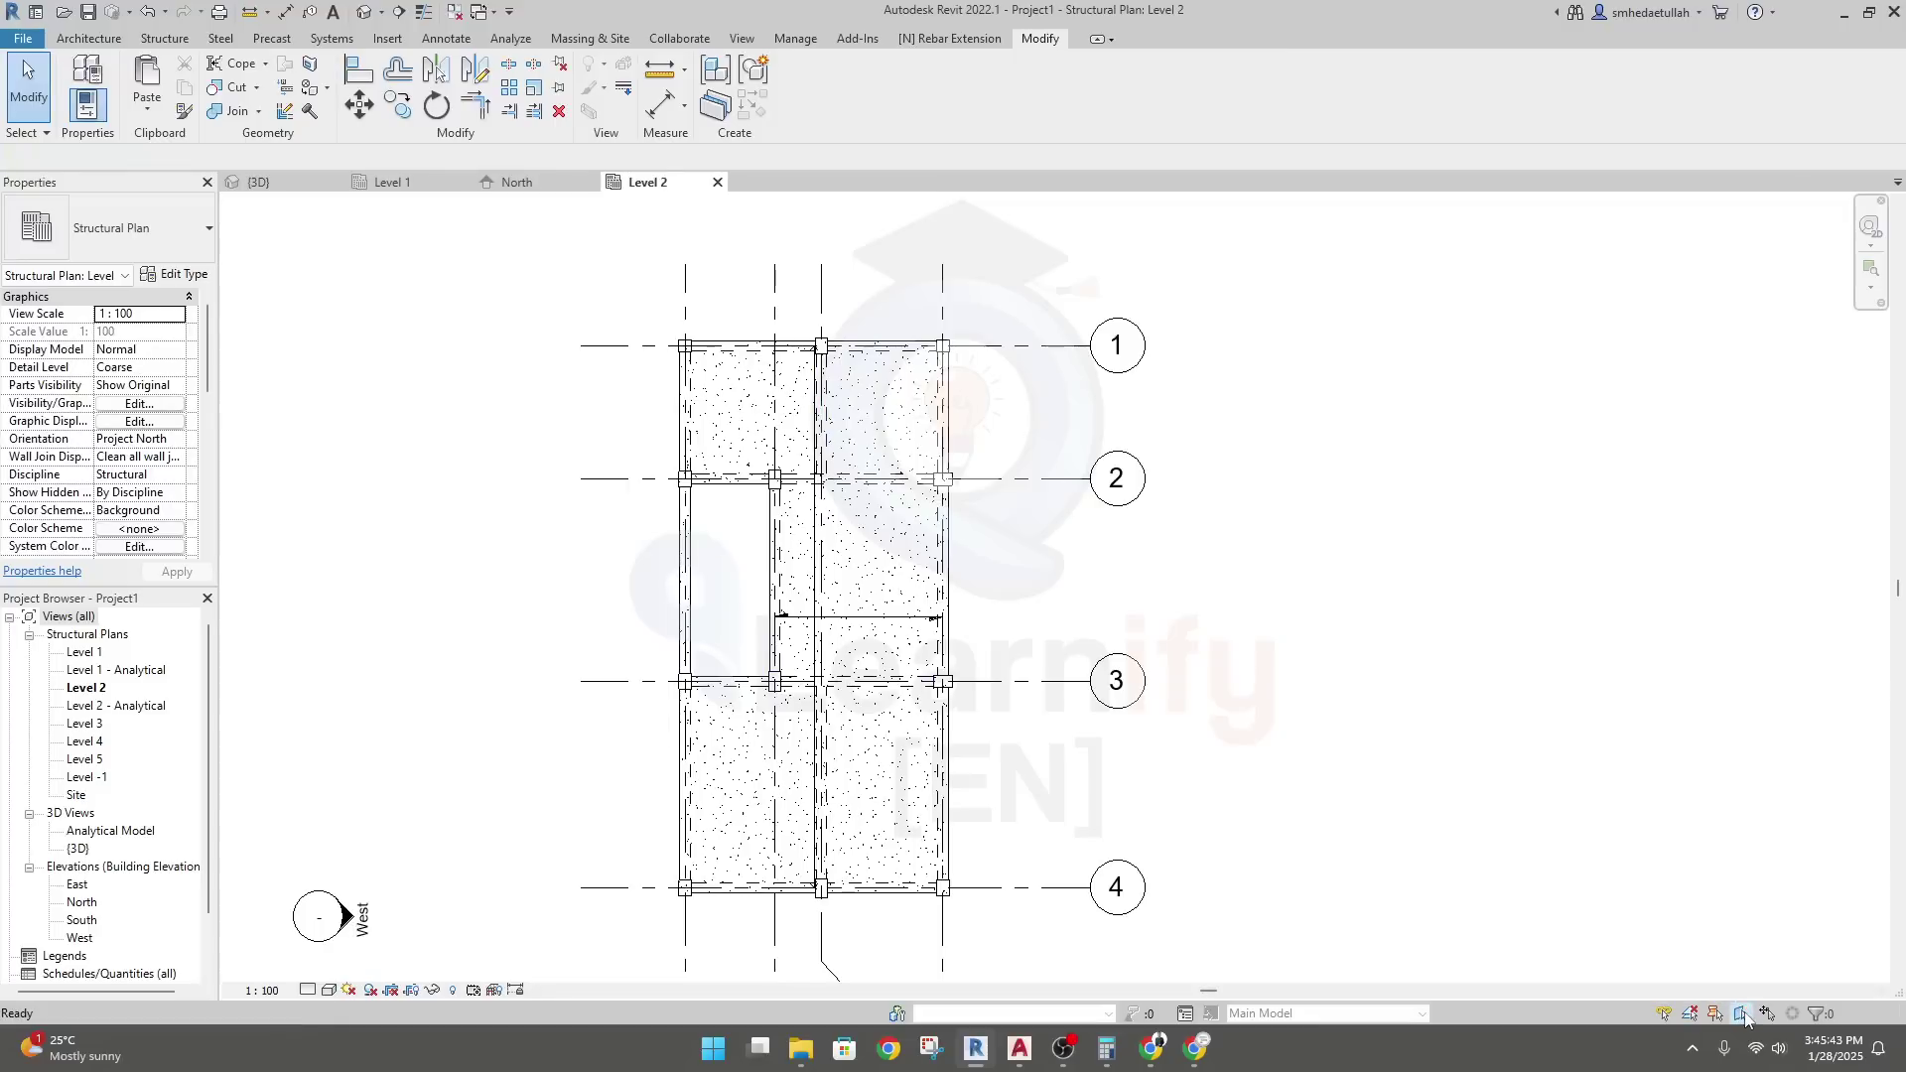
pyautogui.click(877, 564)
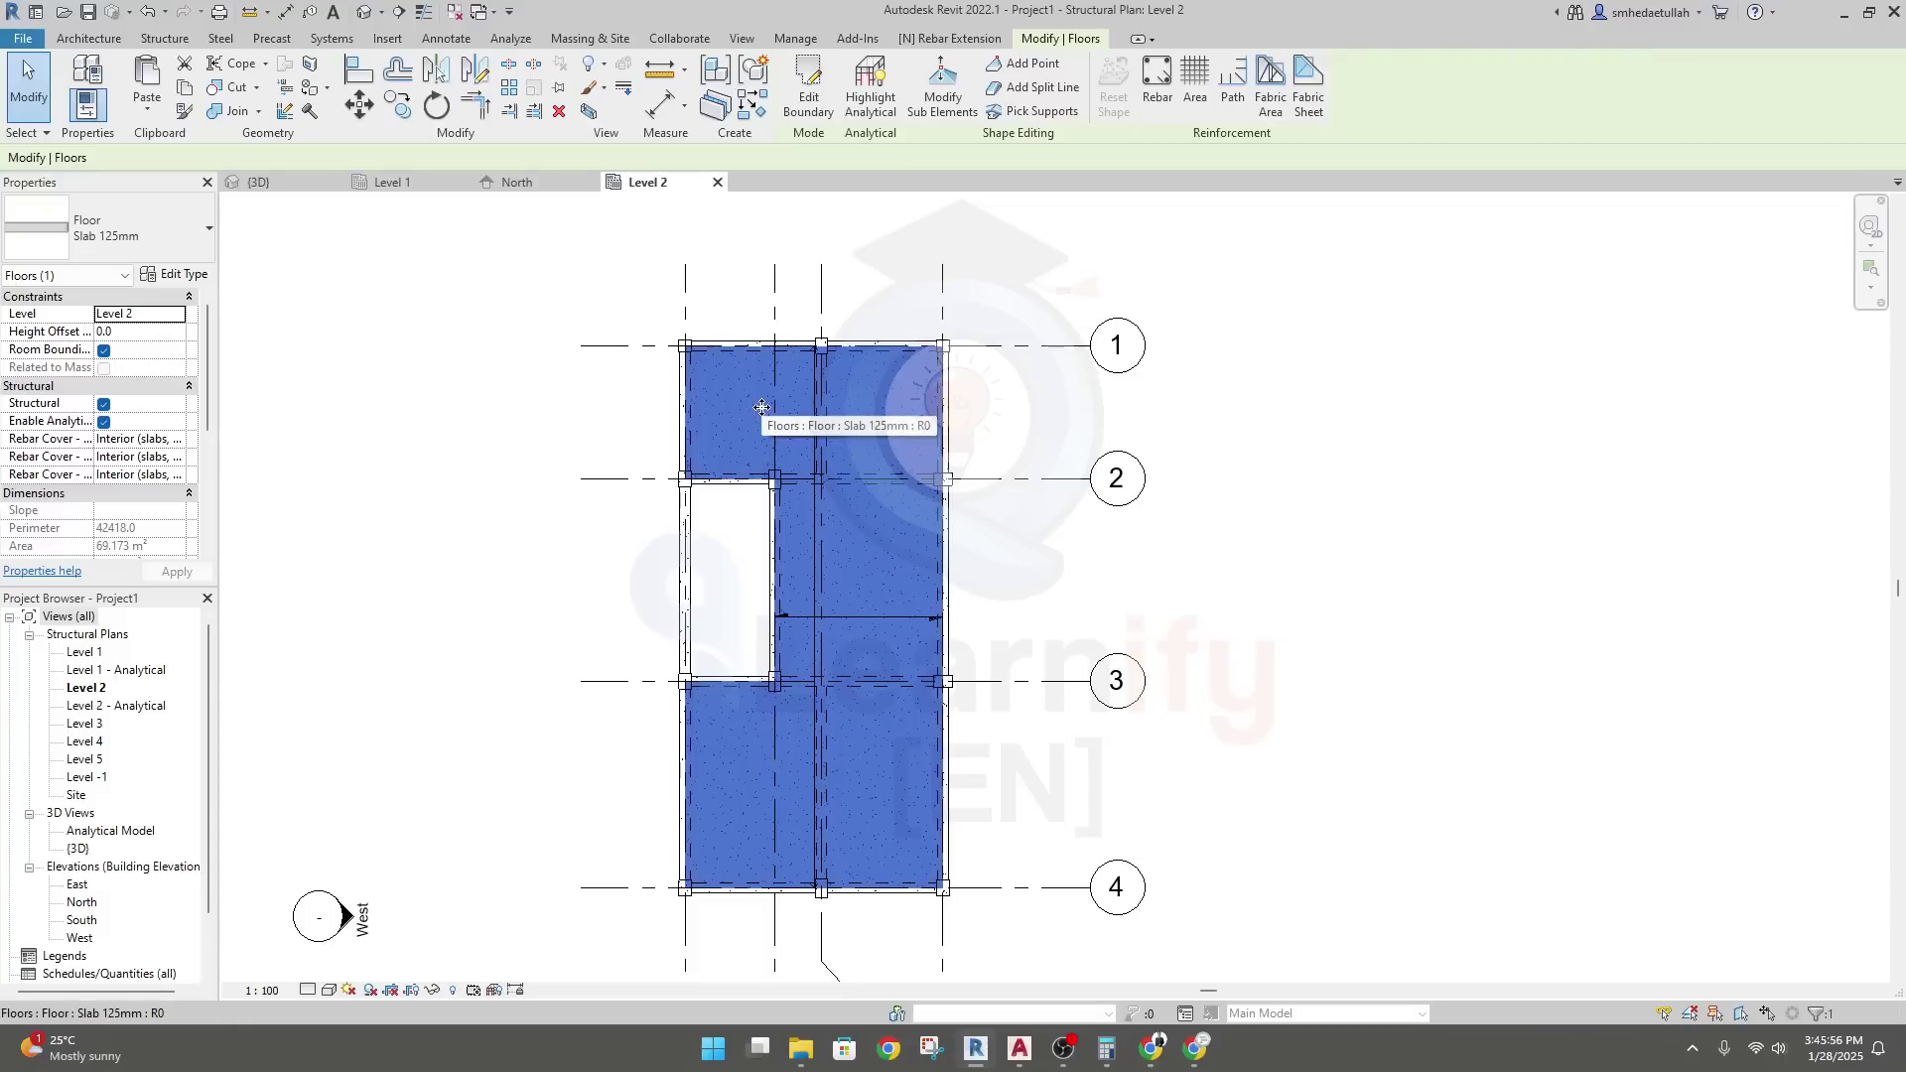
# Edit the slab's boundary and draw a line along the left outer beam from grid 2 to grid 3
pyautogui.doubleClick(868, 428)
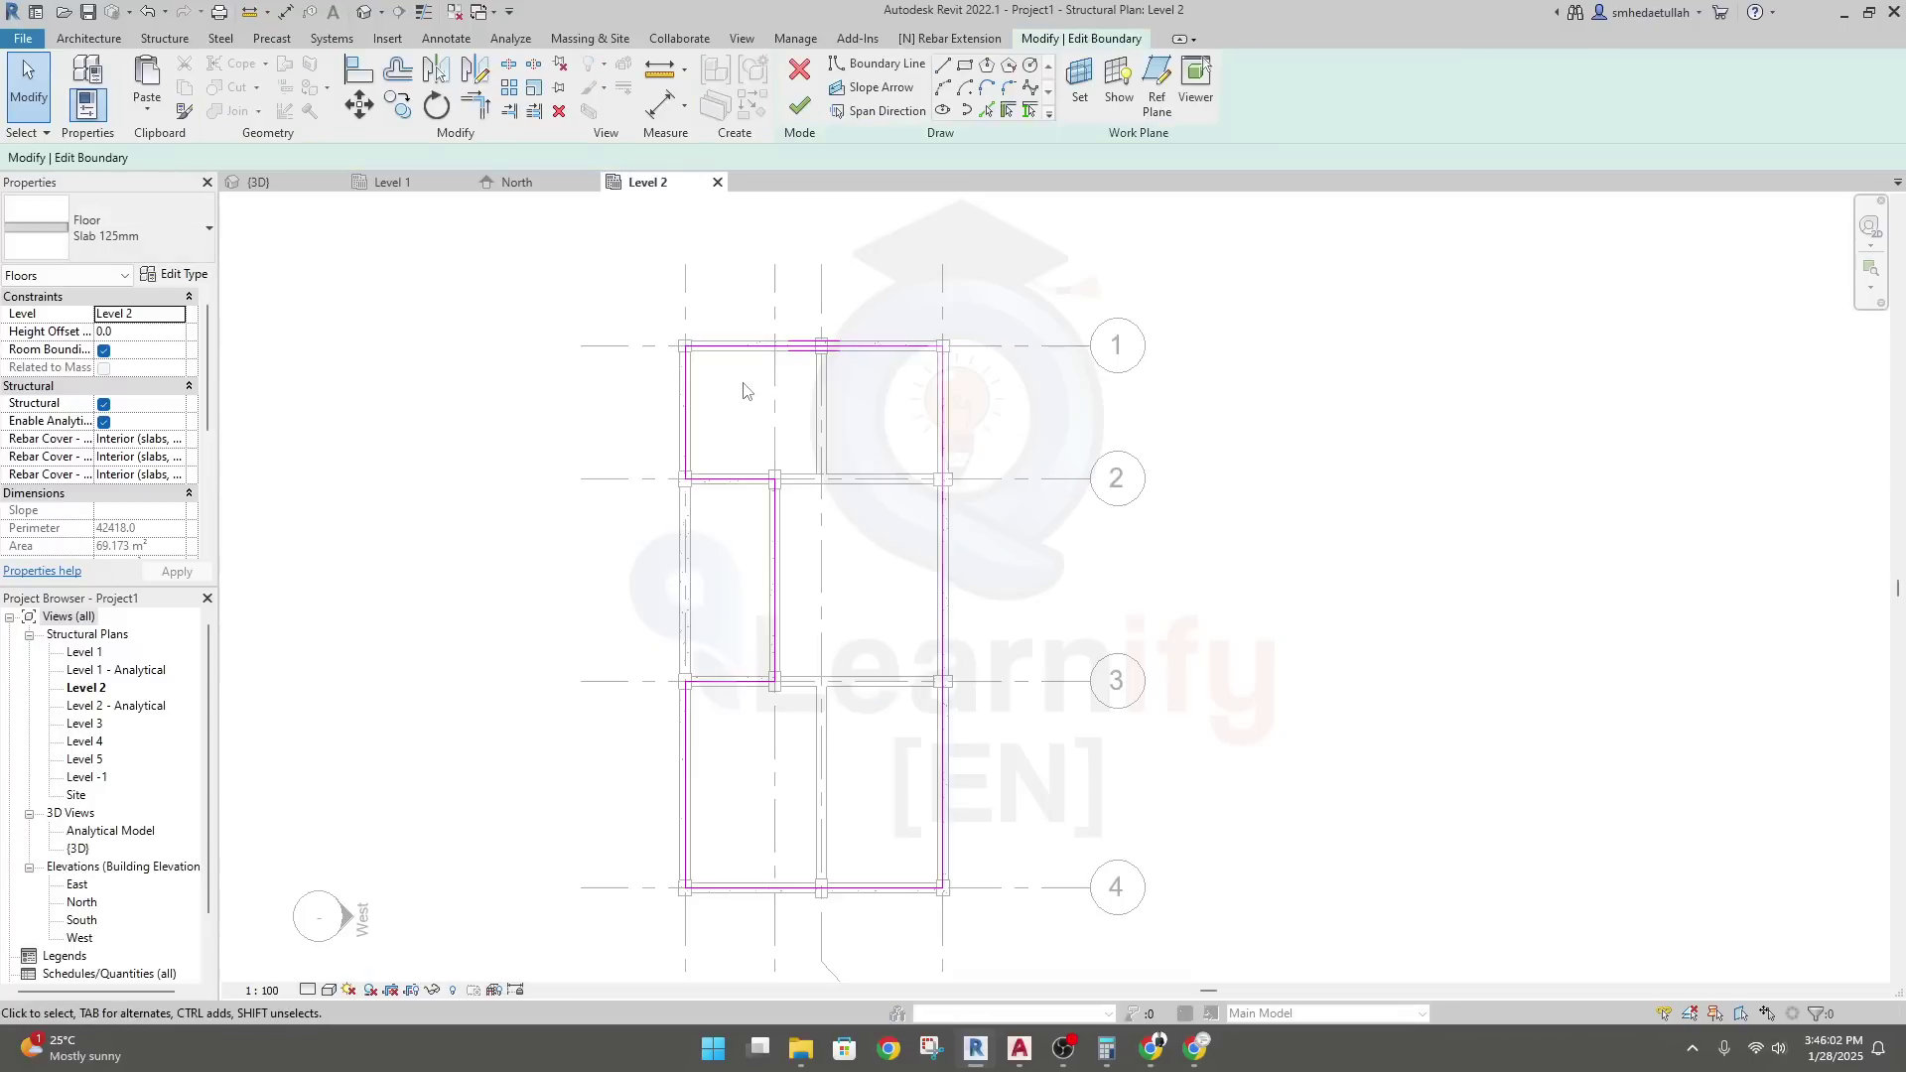
pyautogui.scroll(2, 746, 390)
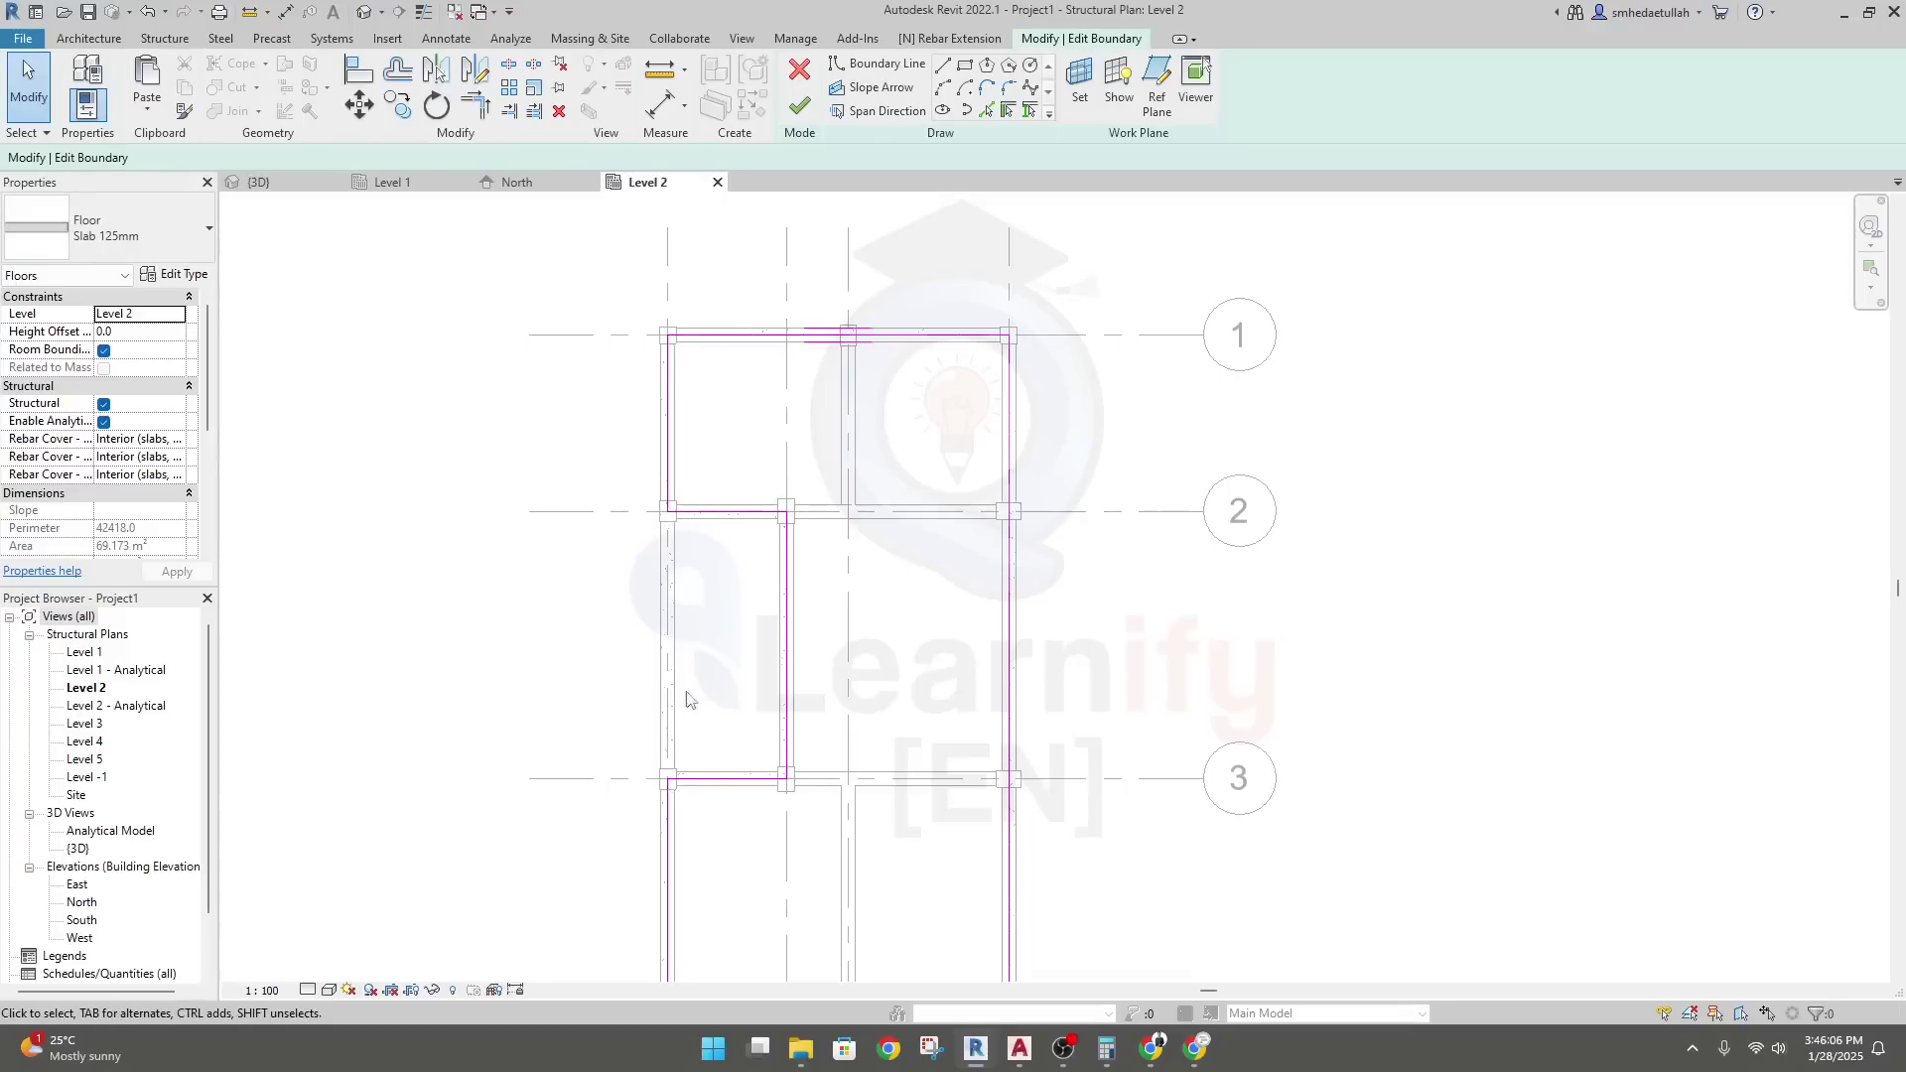
pyautogui.scroll(1, 720, 645)
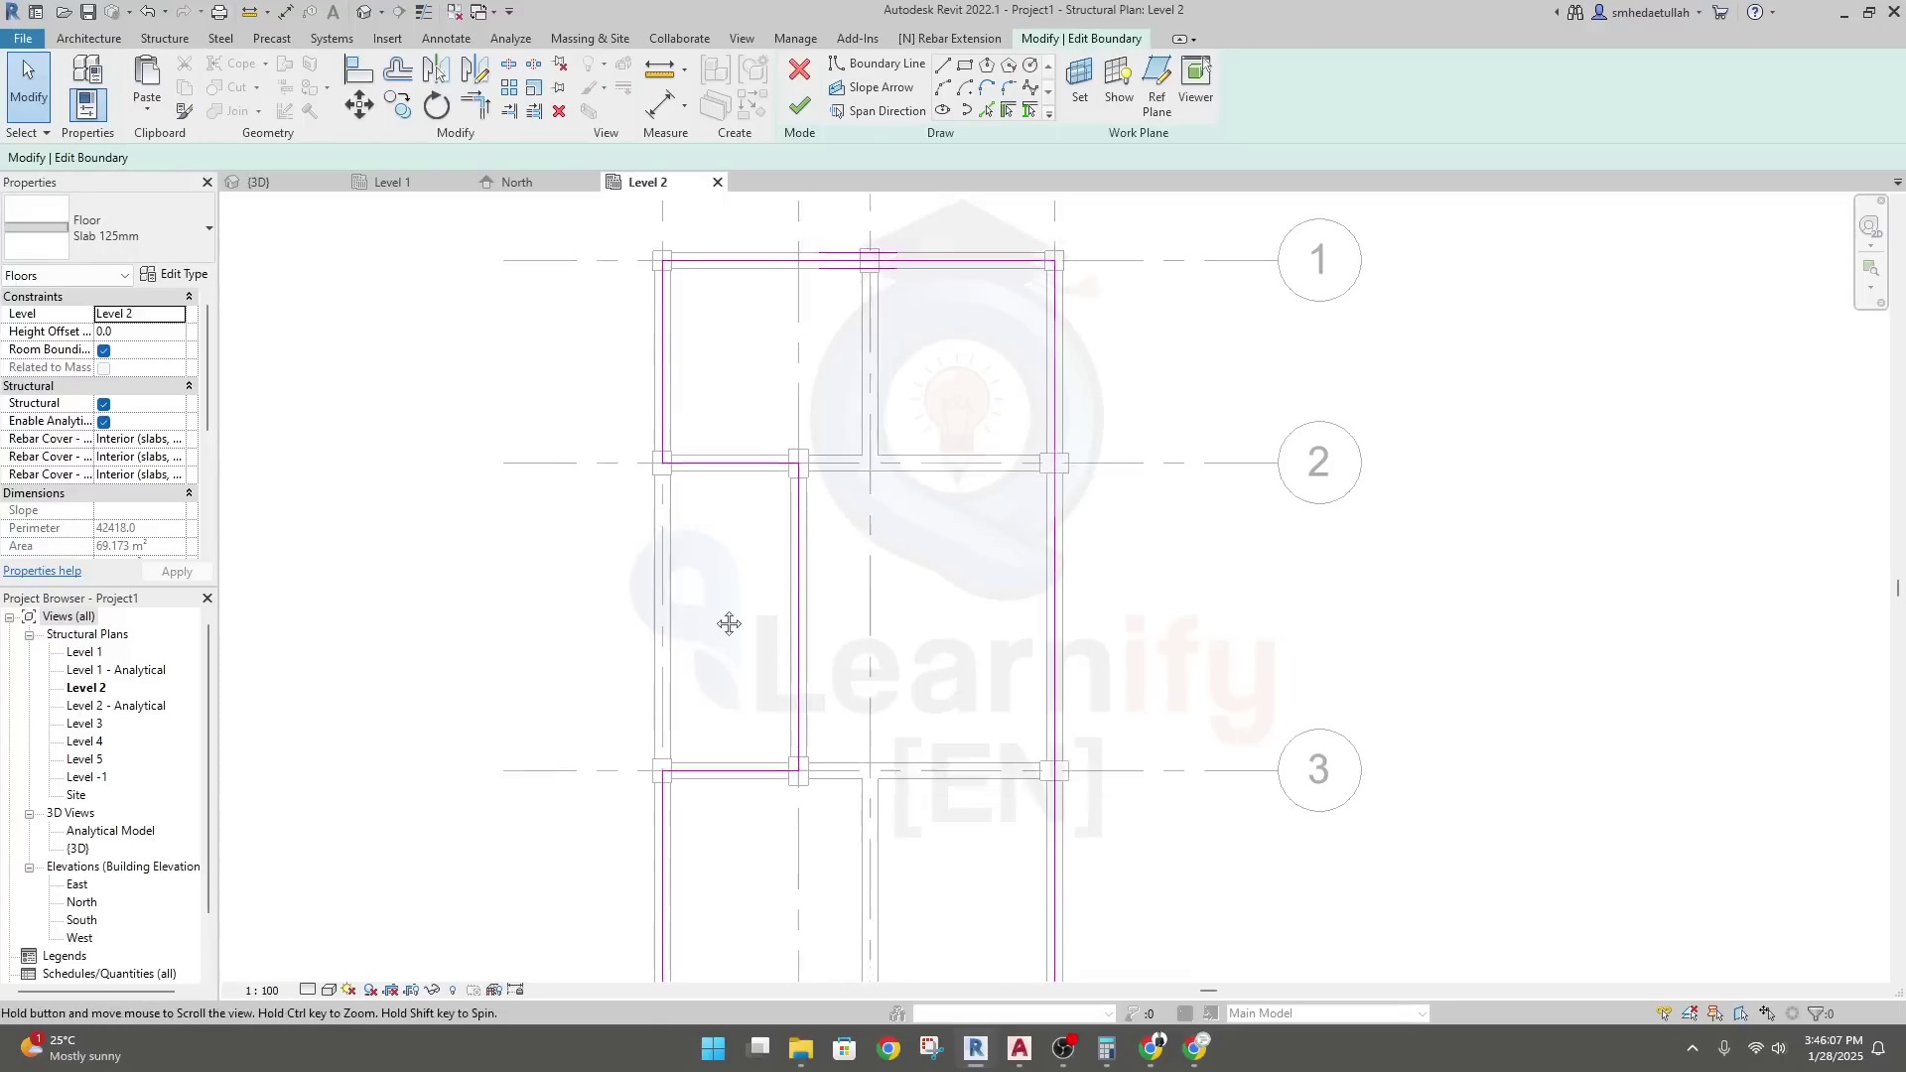
pyautogui.click(943, 67)
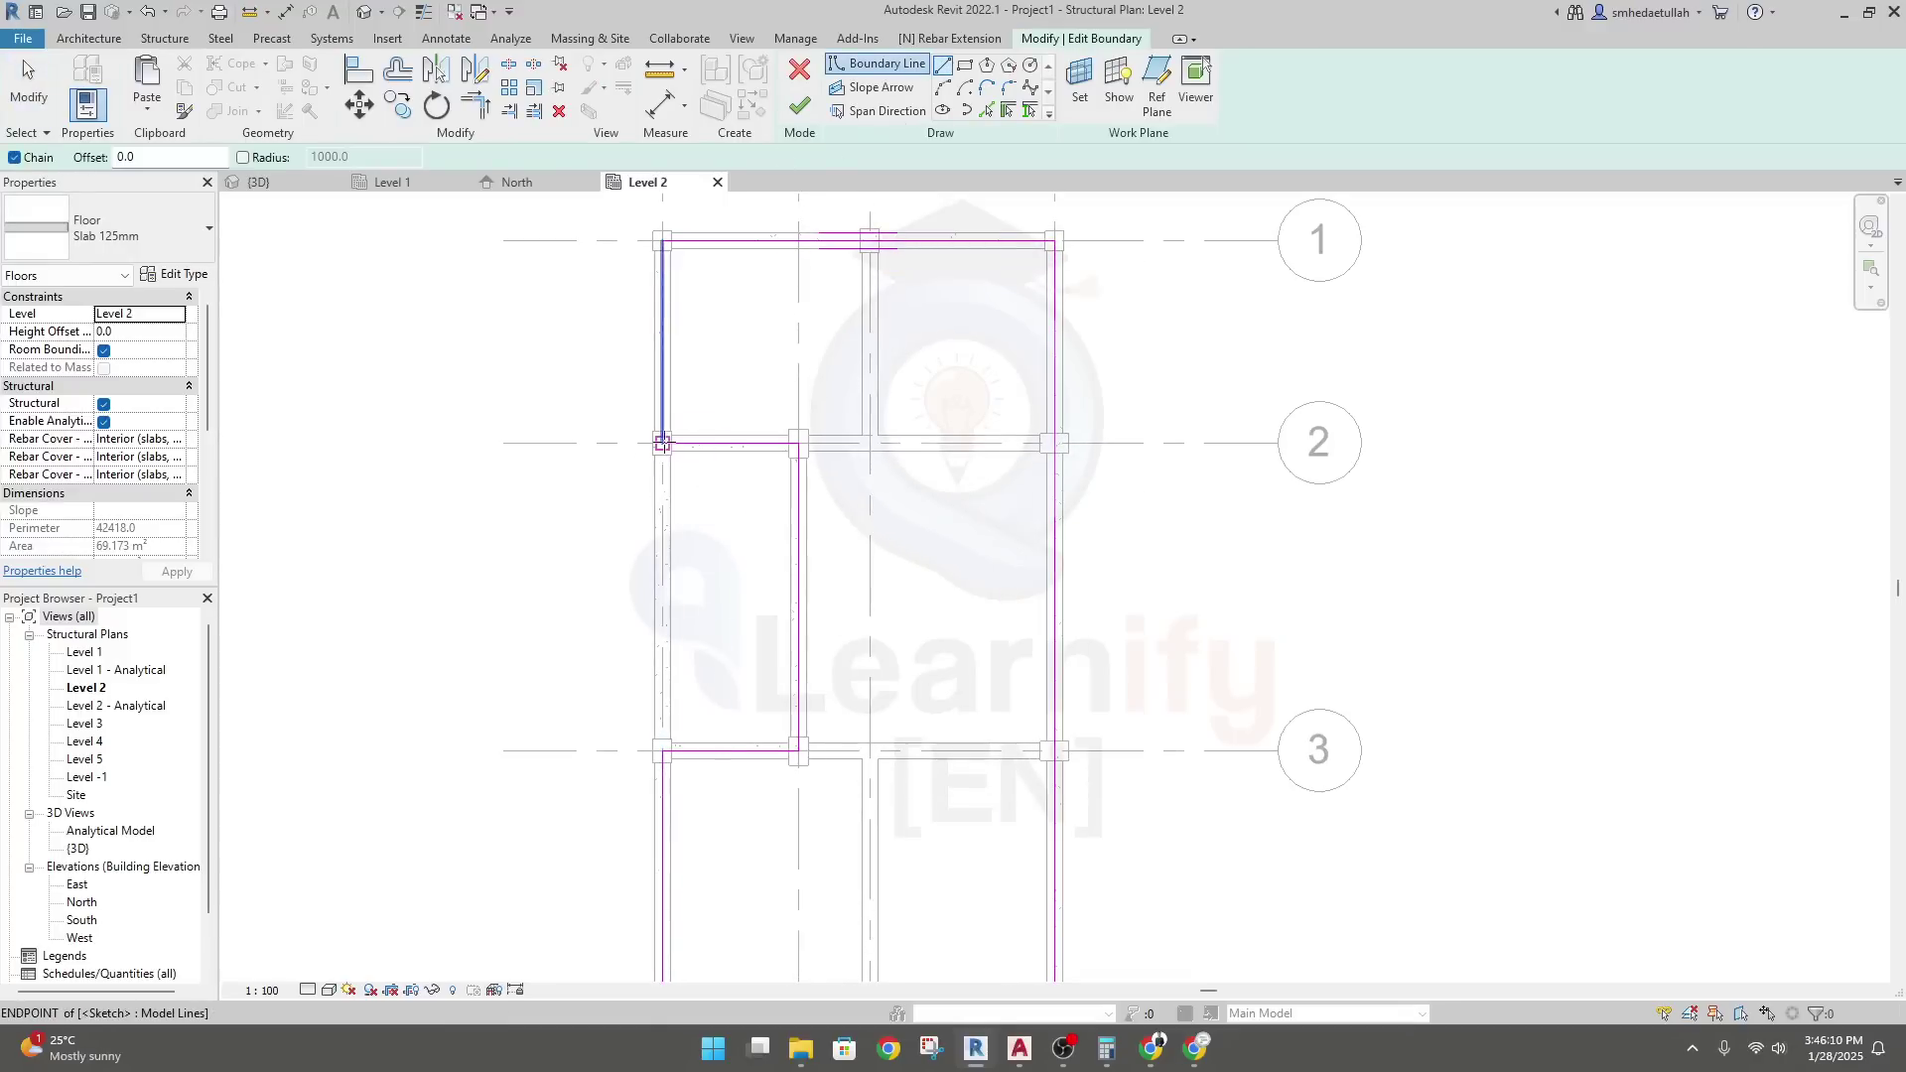
pyautogui.click(662, 444)
pyautogui.click(662, 751)
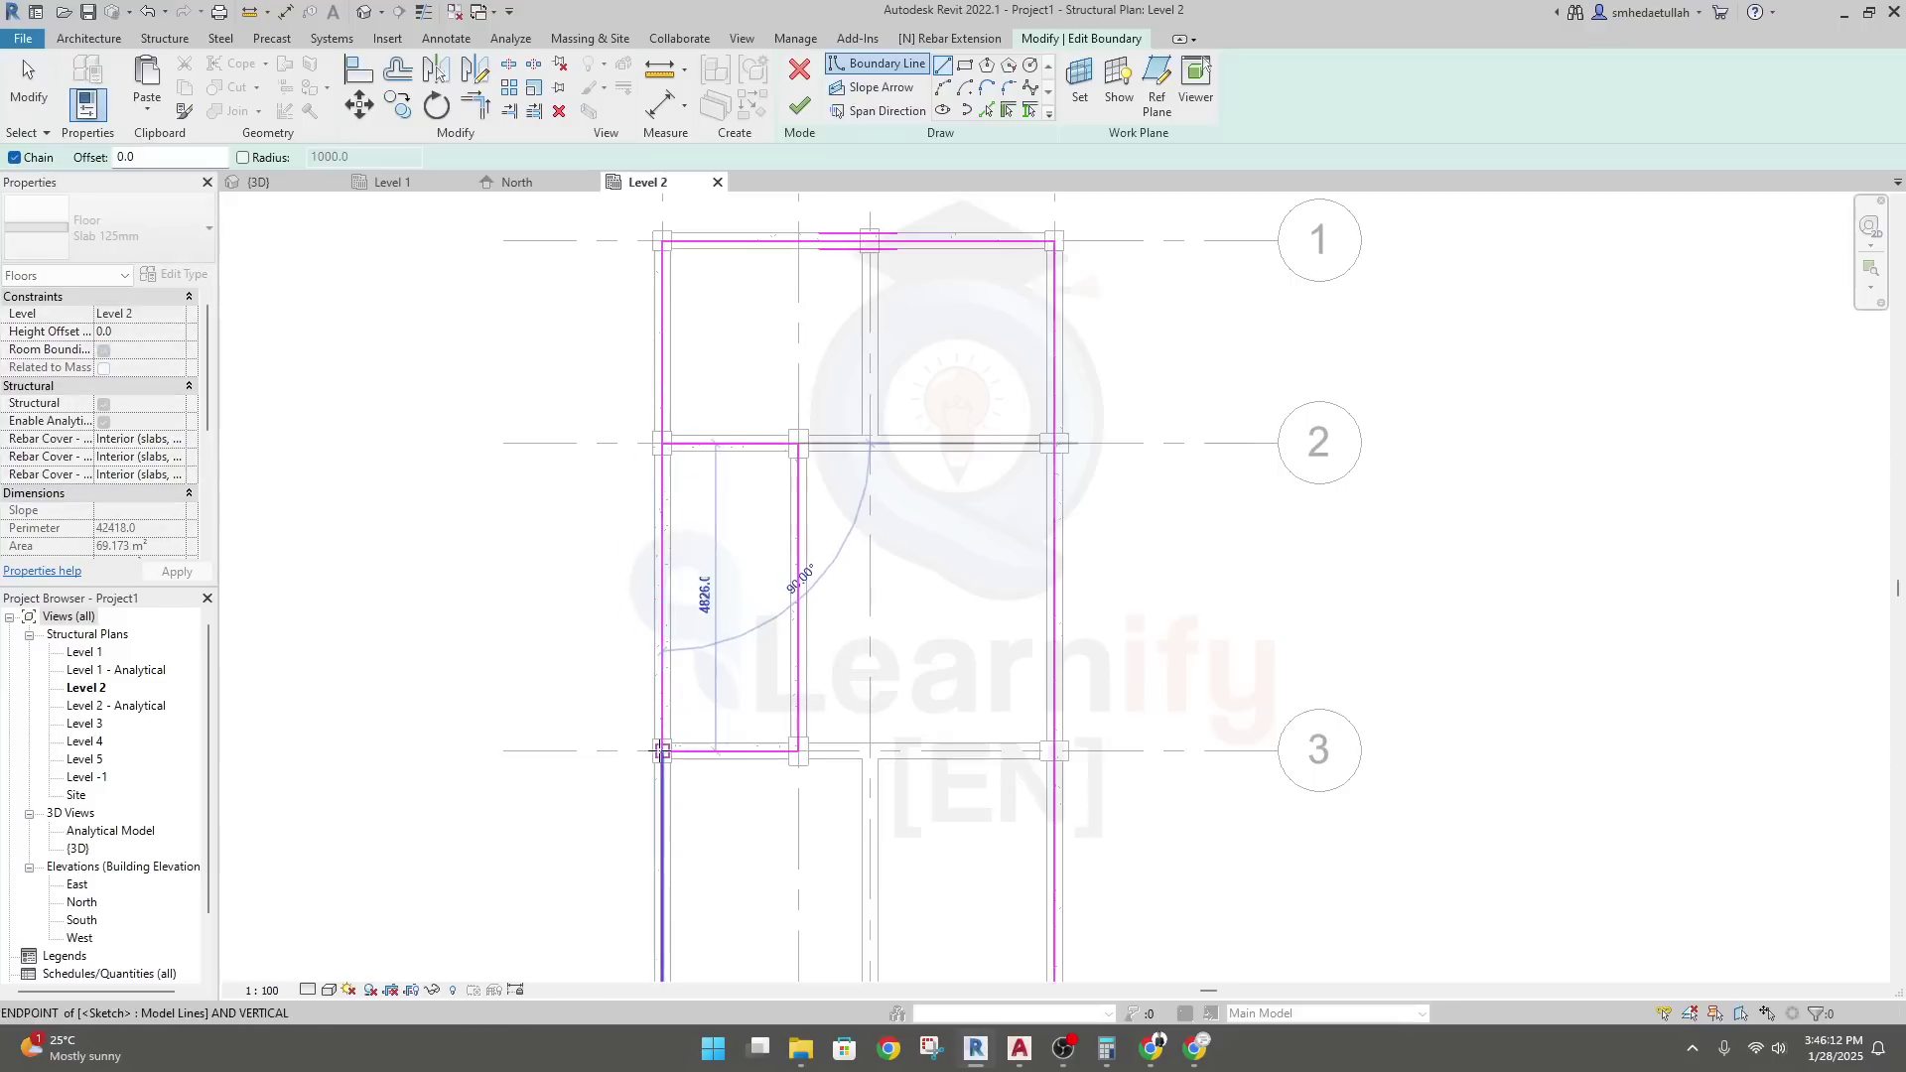
pyautogui.press('Escape')
pyautogui.press('Escape')
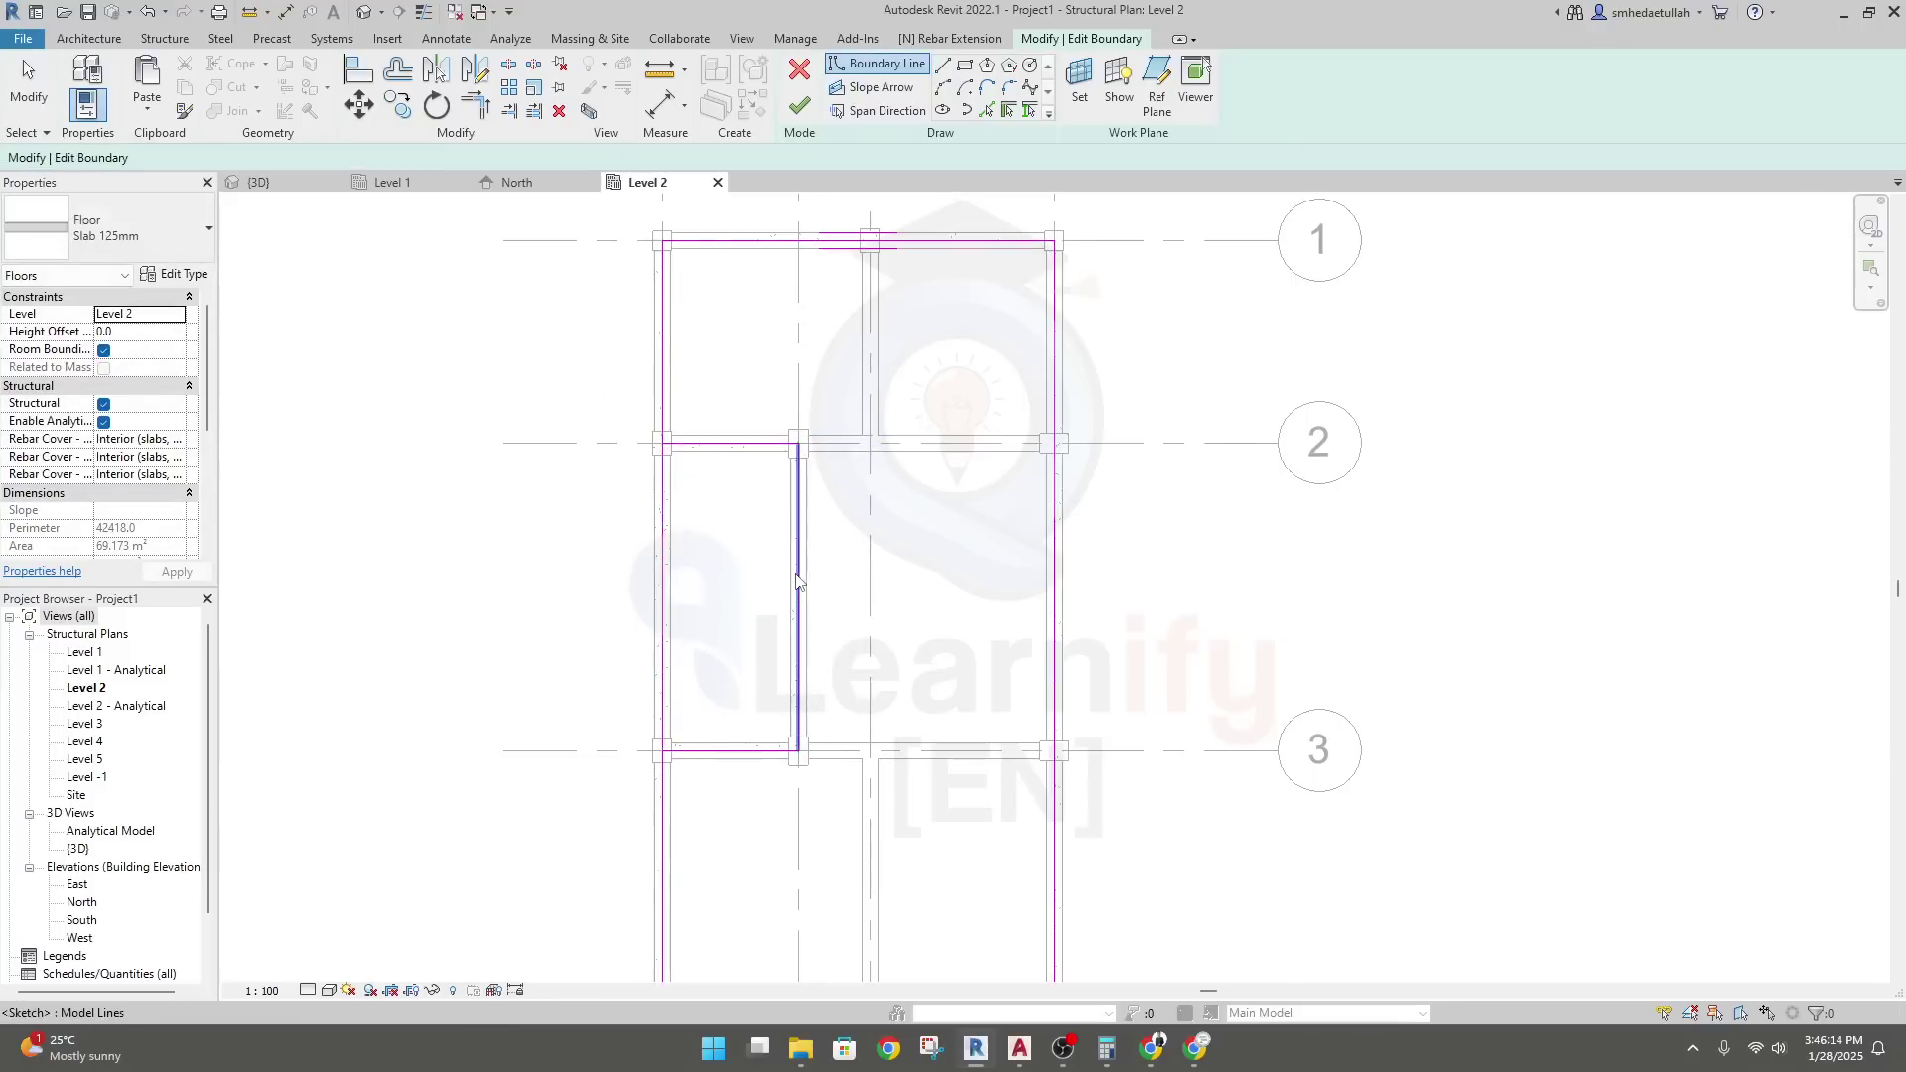
# Delete the three boundary lines around the notch between grids 2 and 3 and finish the slab's boundary edit
pyautogui.click(797, 581)
pyautogui.click(691, 600)
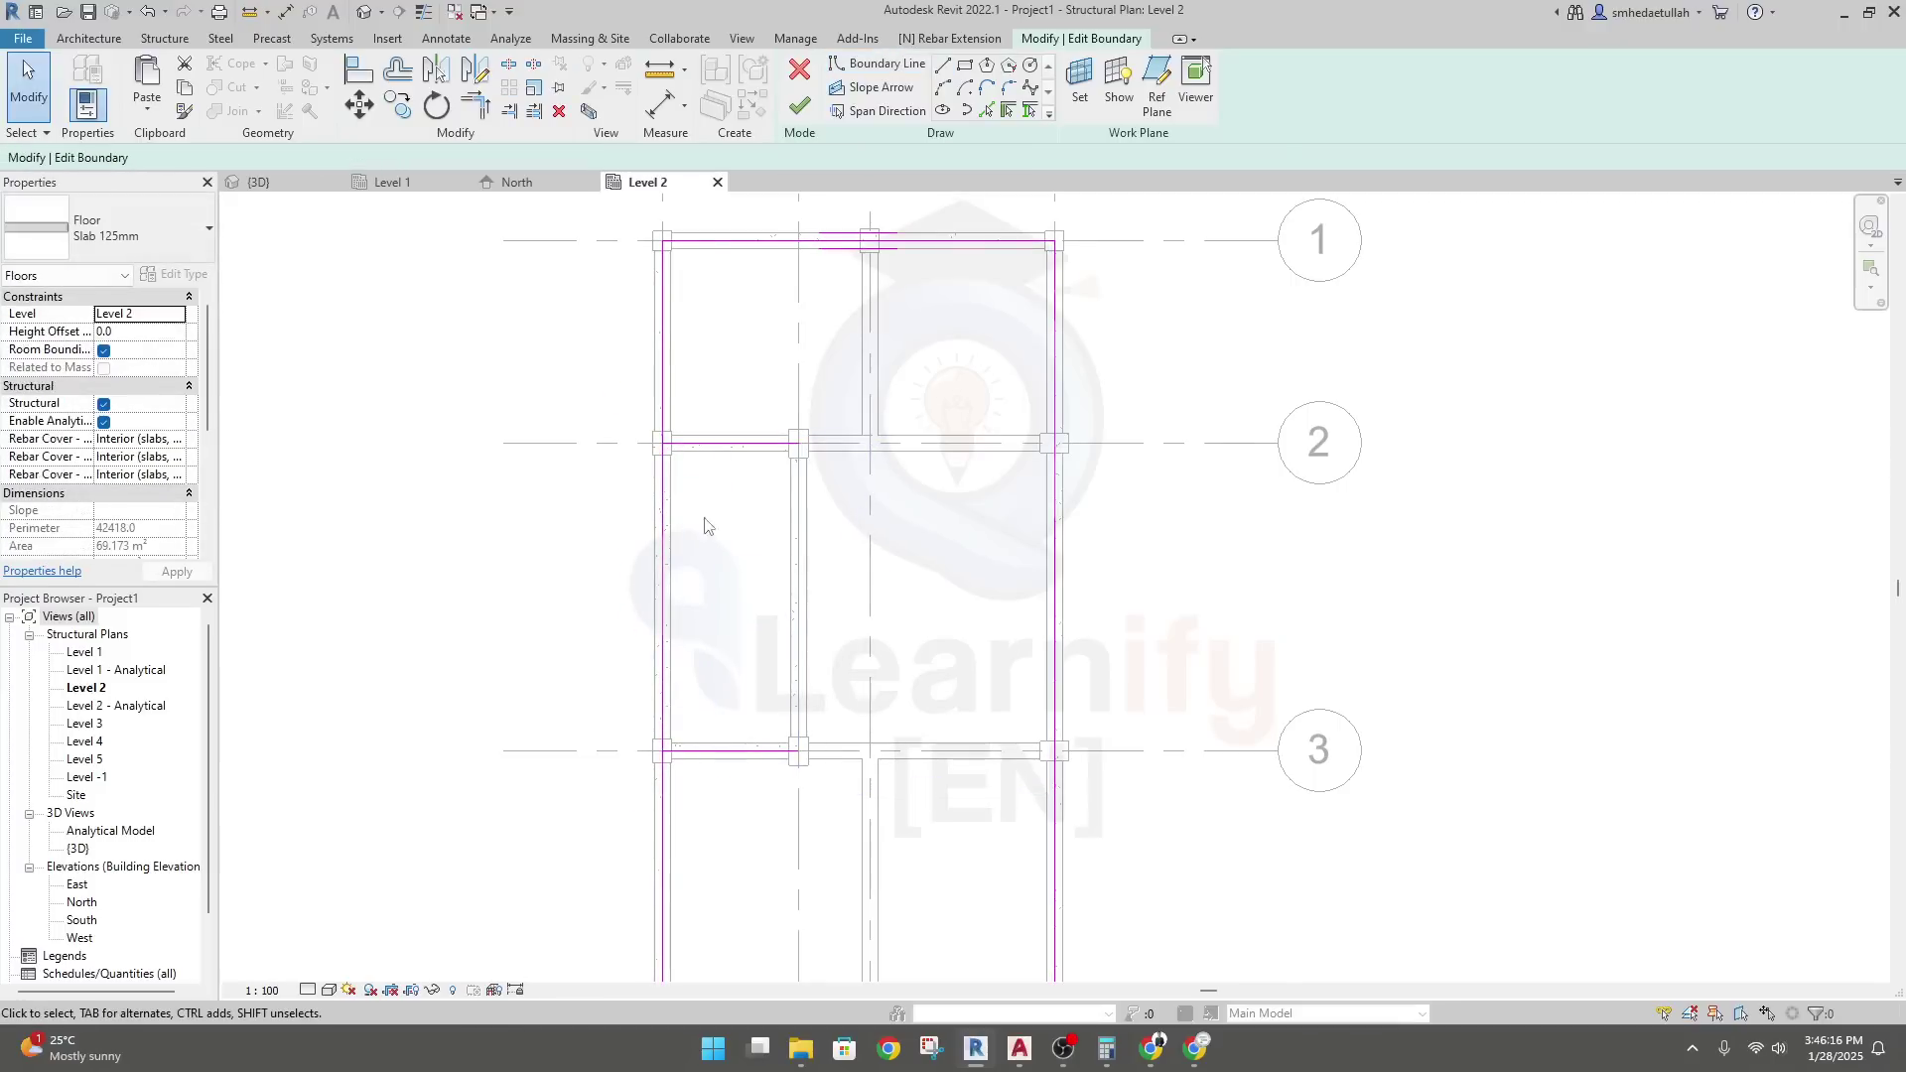
pyautogui.click(716, 443)
pyautogui.click(728, 775)
pyautogui.click(736, 751)
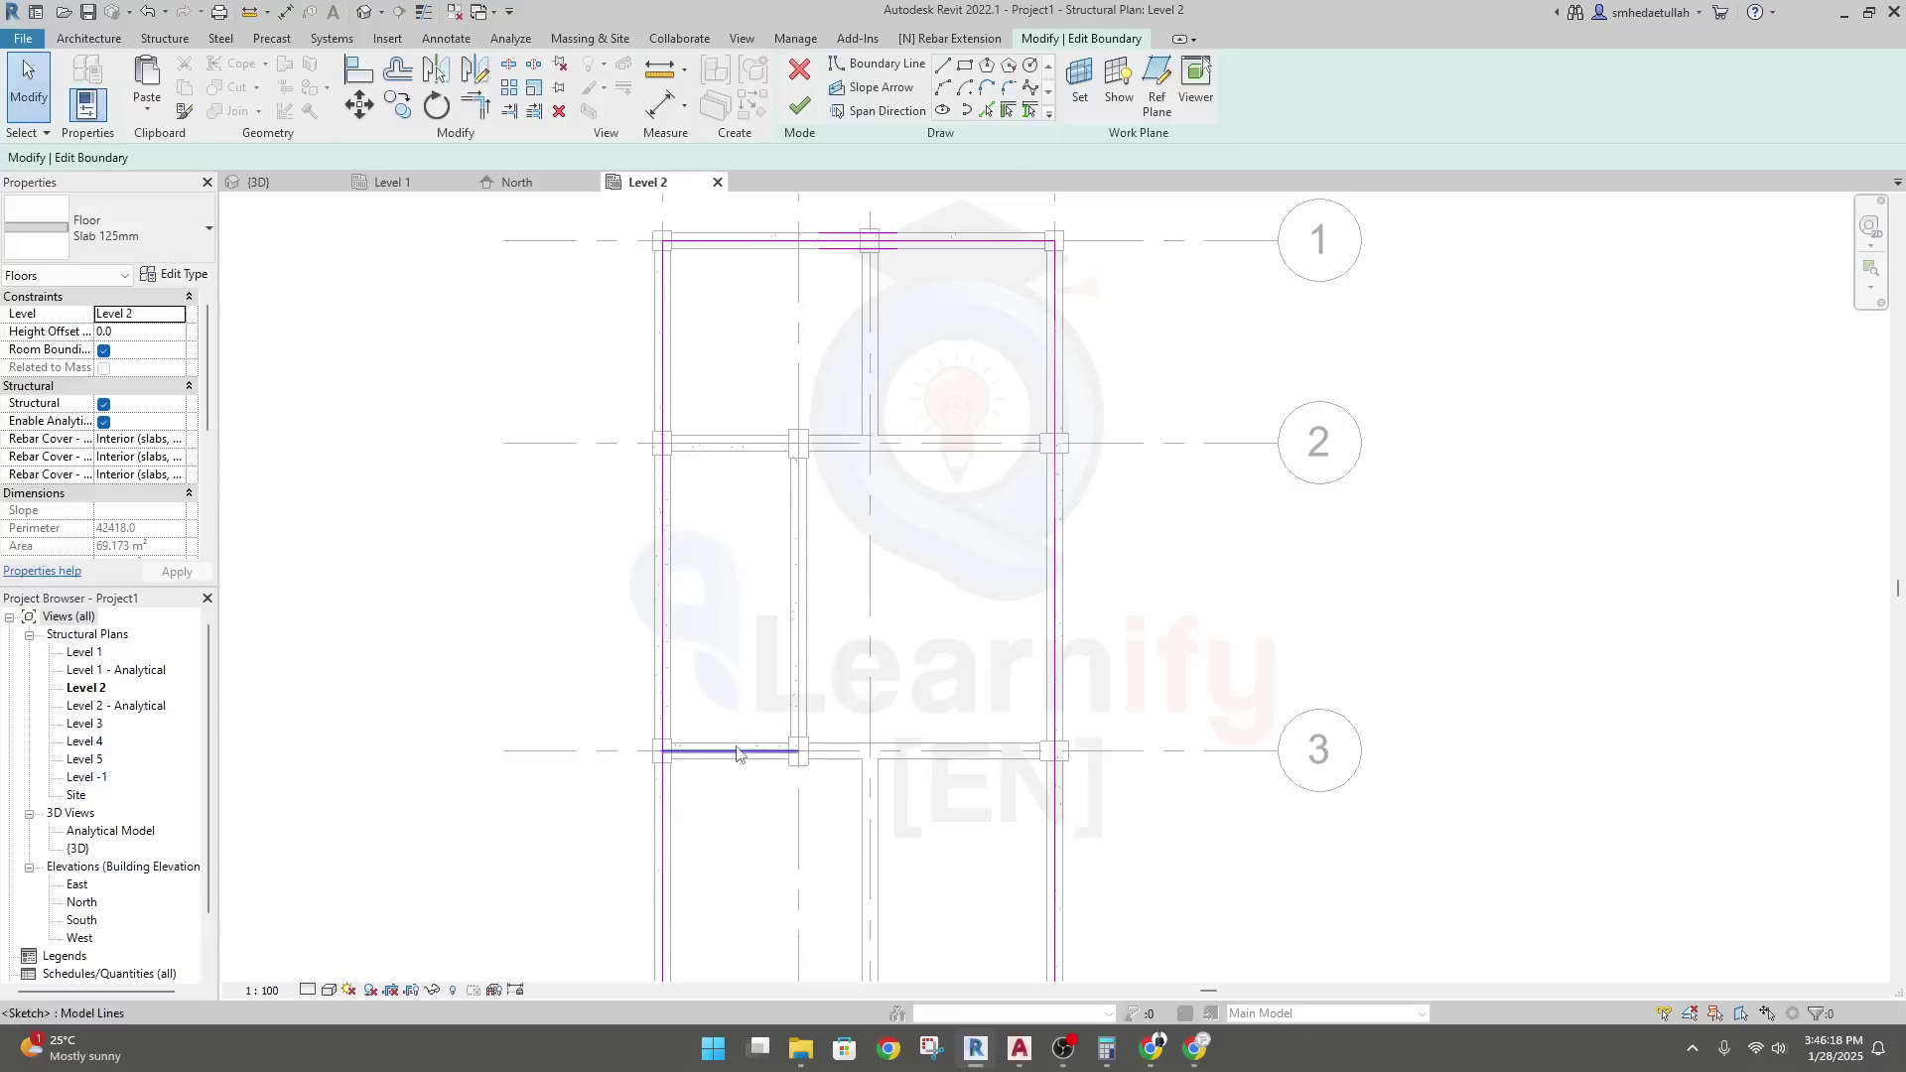
pyautogui.click(727, 667)
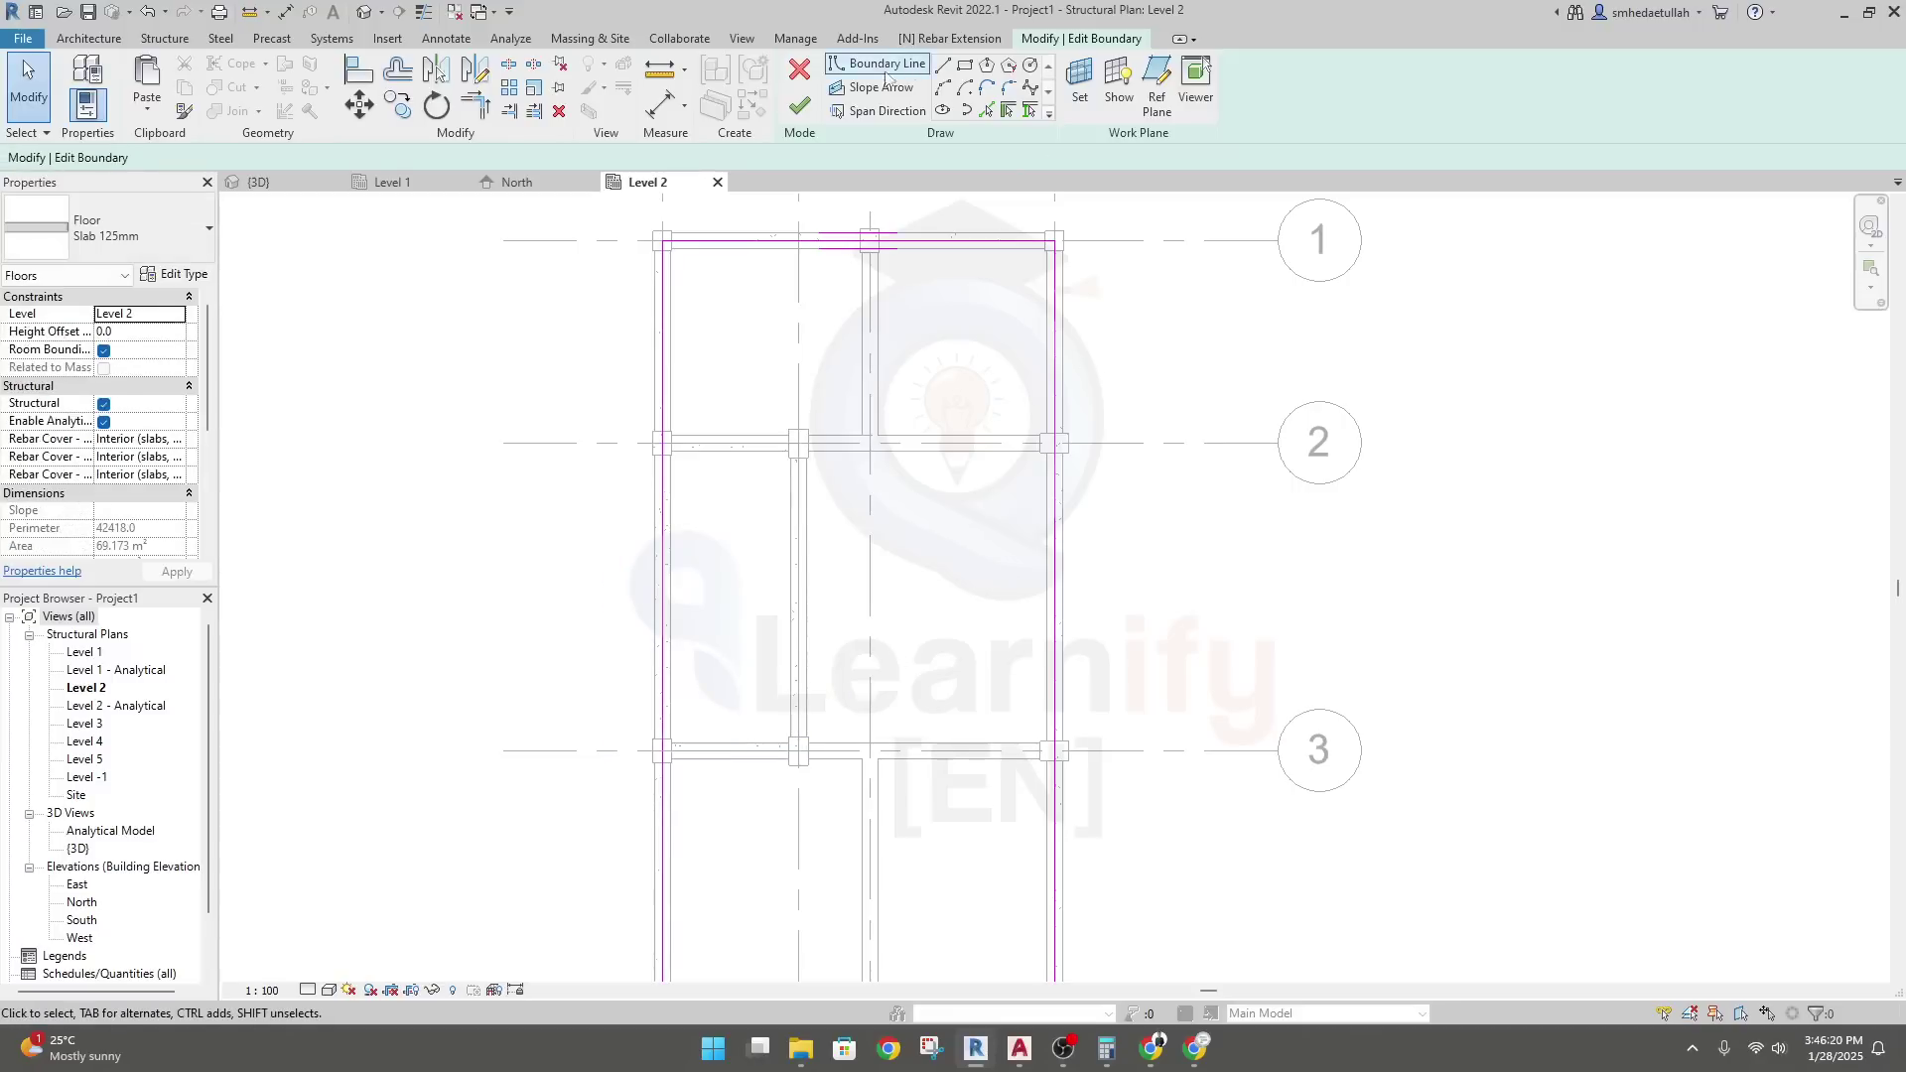
pyautogui.click(800, 105)
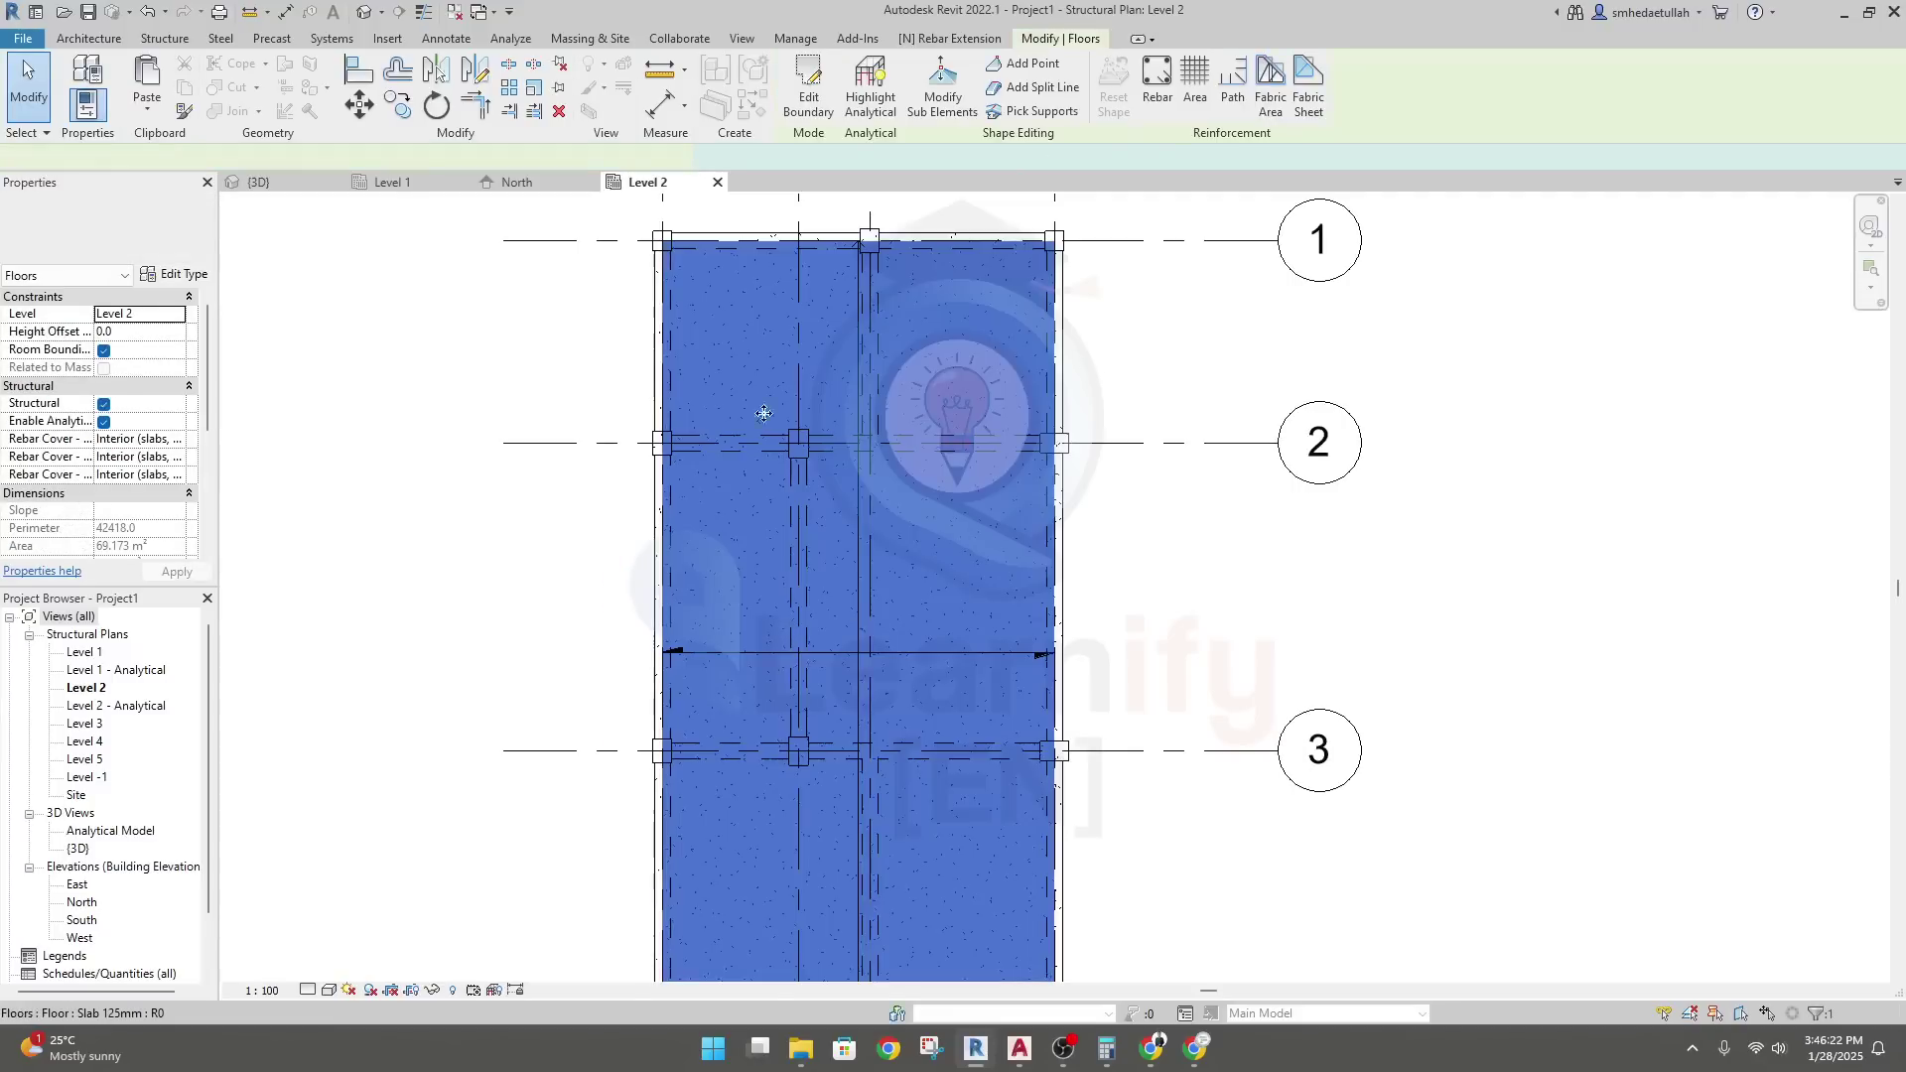
# Examine the revised slab in the 3D view, return to the Level 2 plan, and clear the selection
pyautogui.click(253, 183)
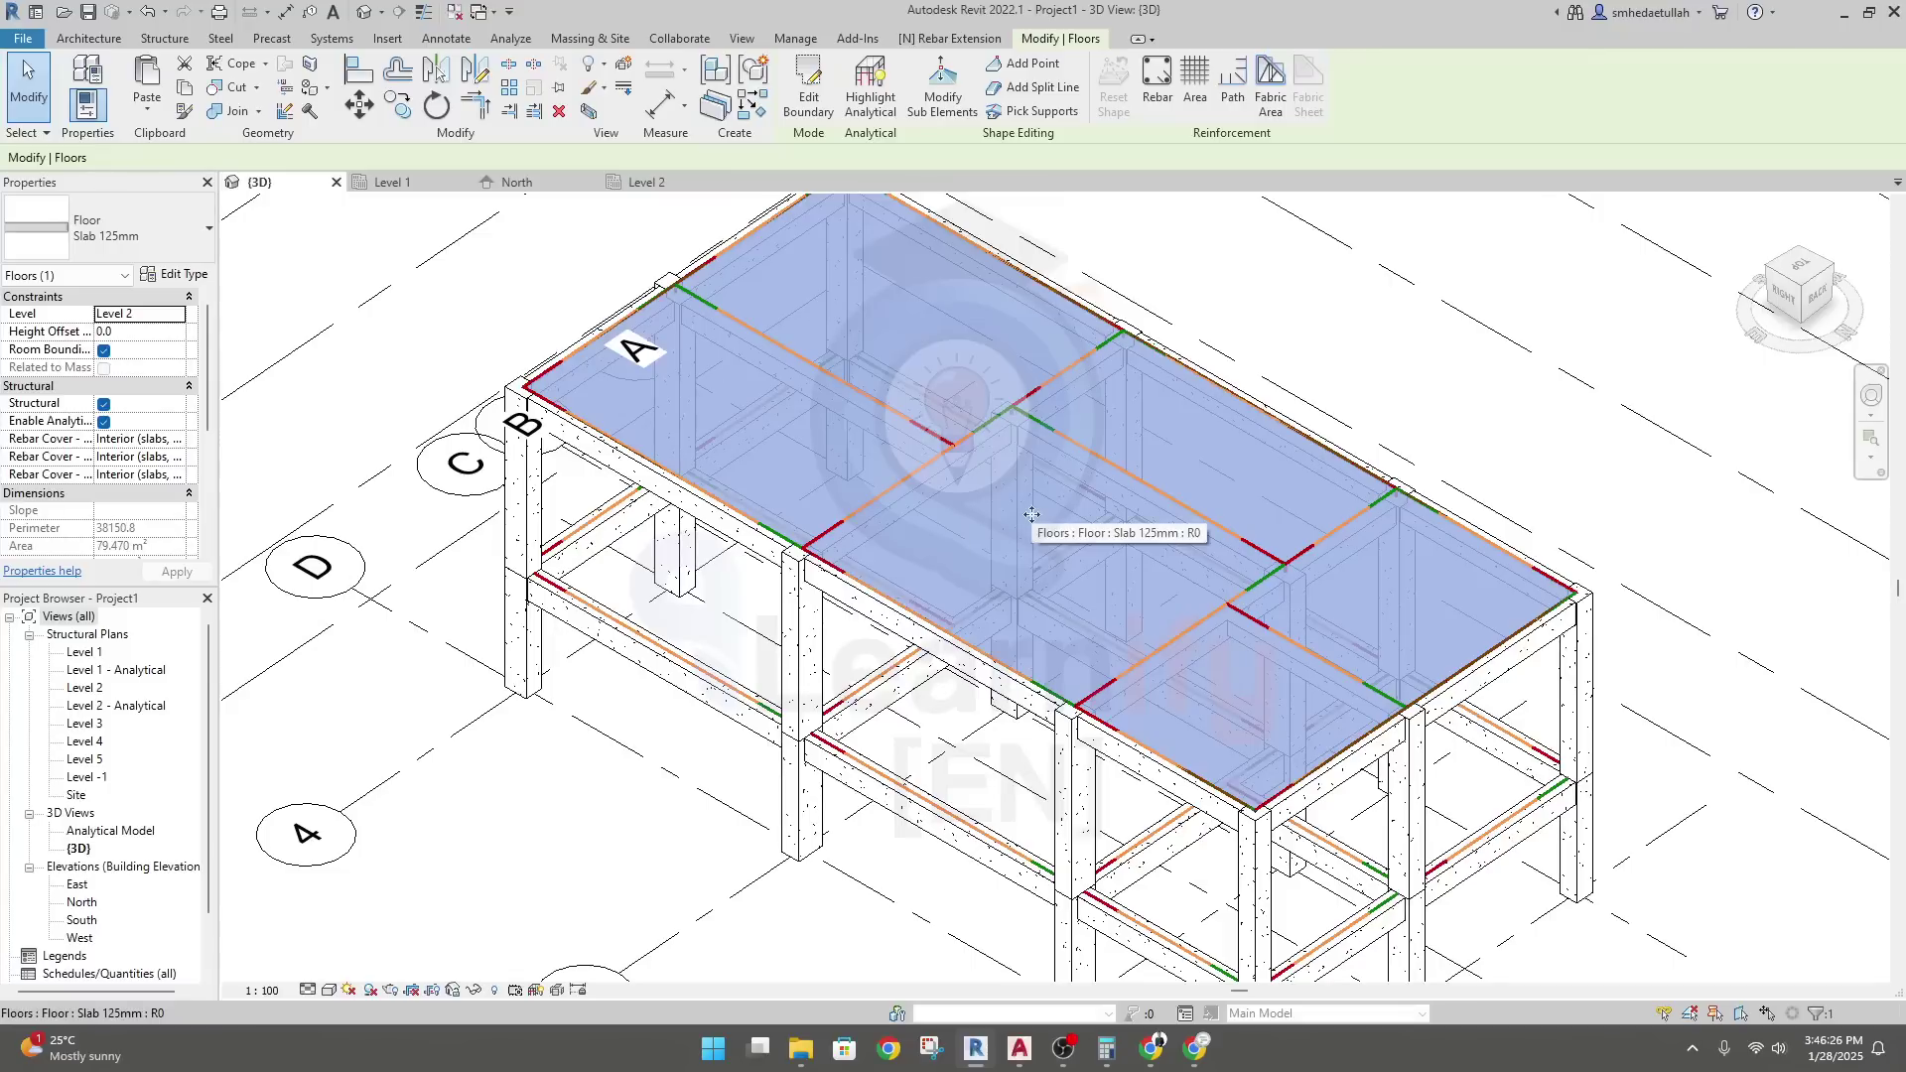
pyautogui.scroll(-2, 884, 809)
pyautogui.moveTo(880, 804); pyautogui.dragTo(866, 780, button='middle')
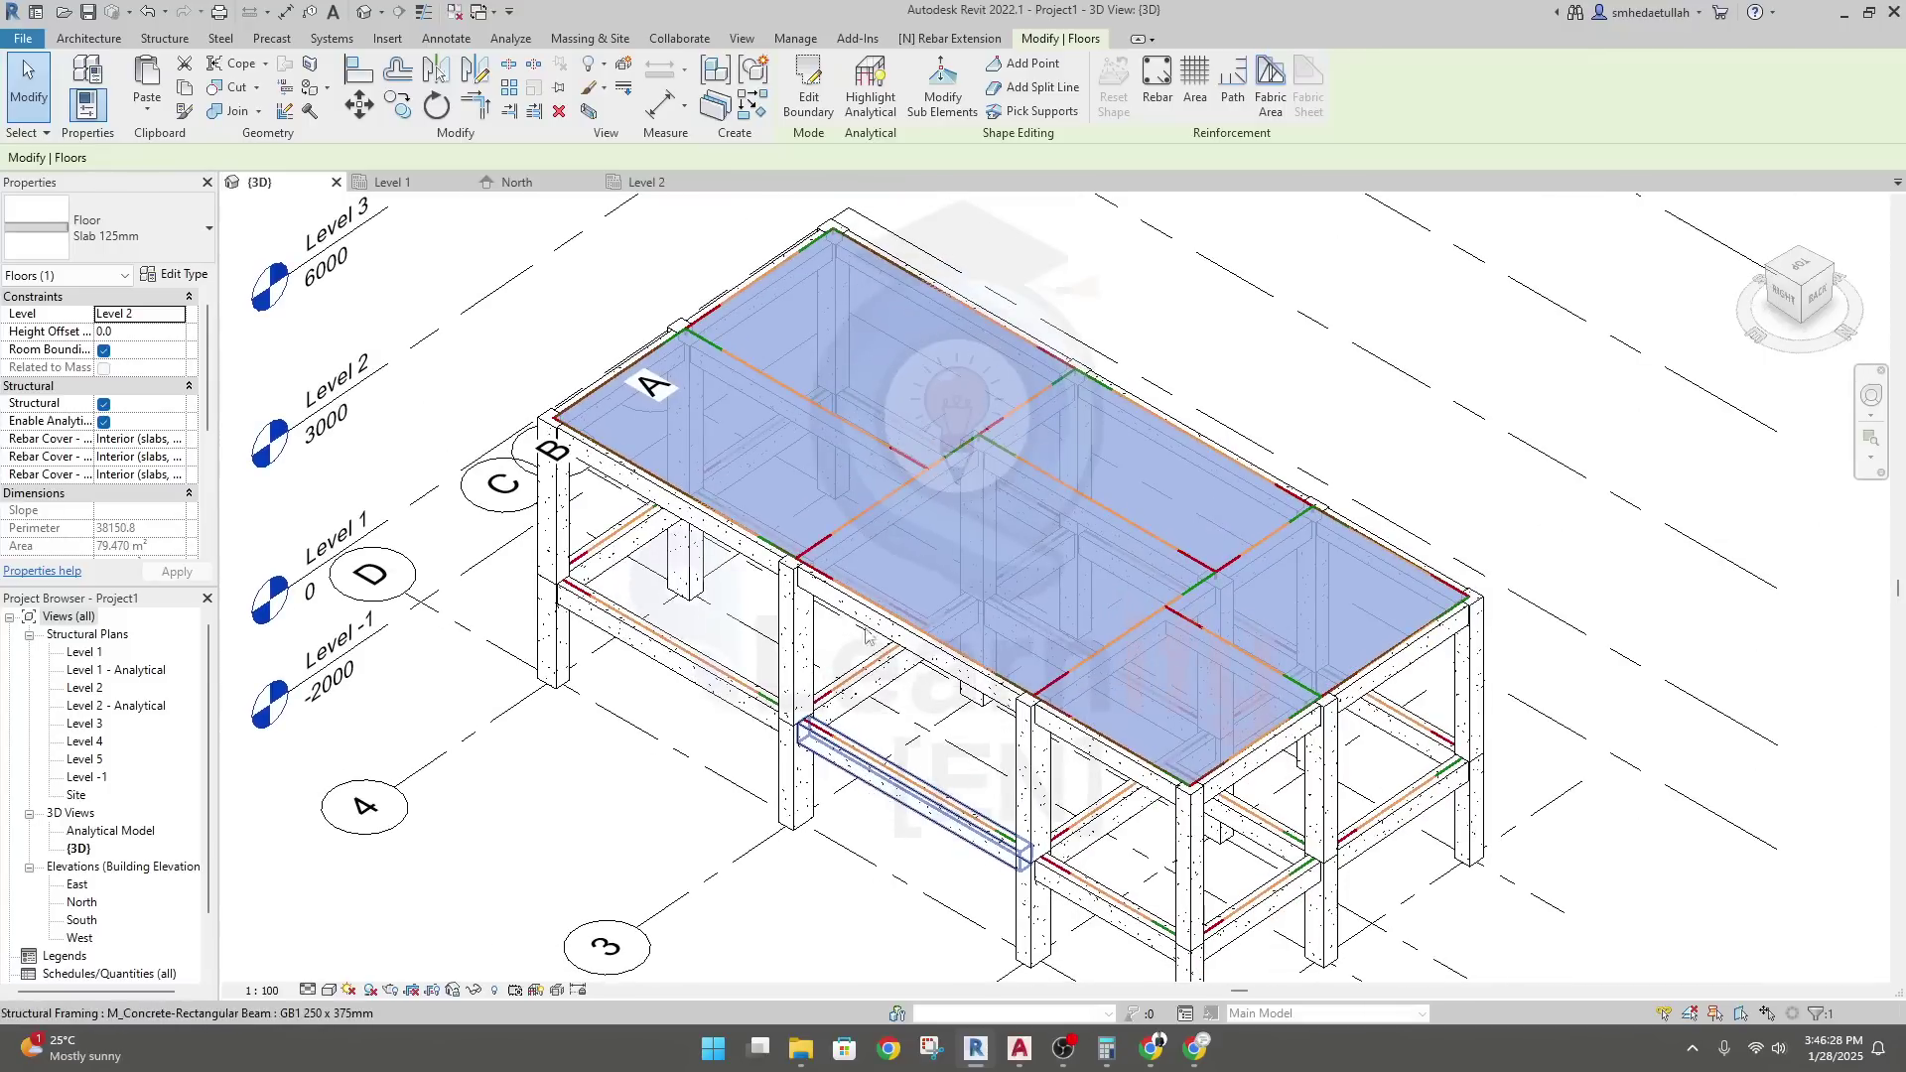
pyautogui.click(645, 183)
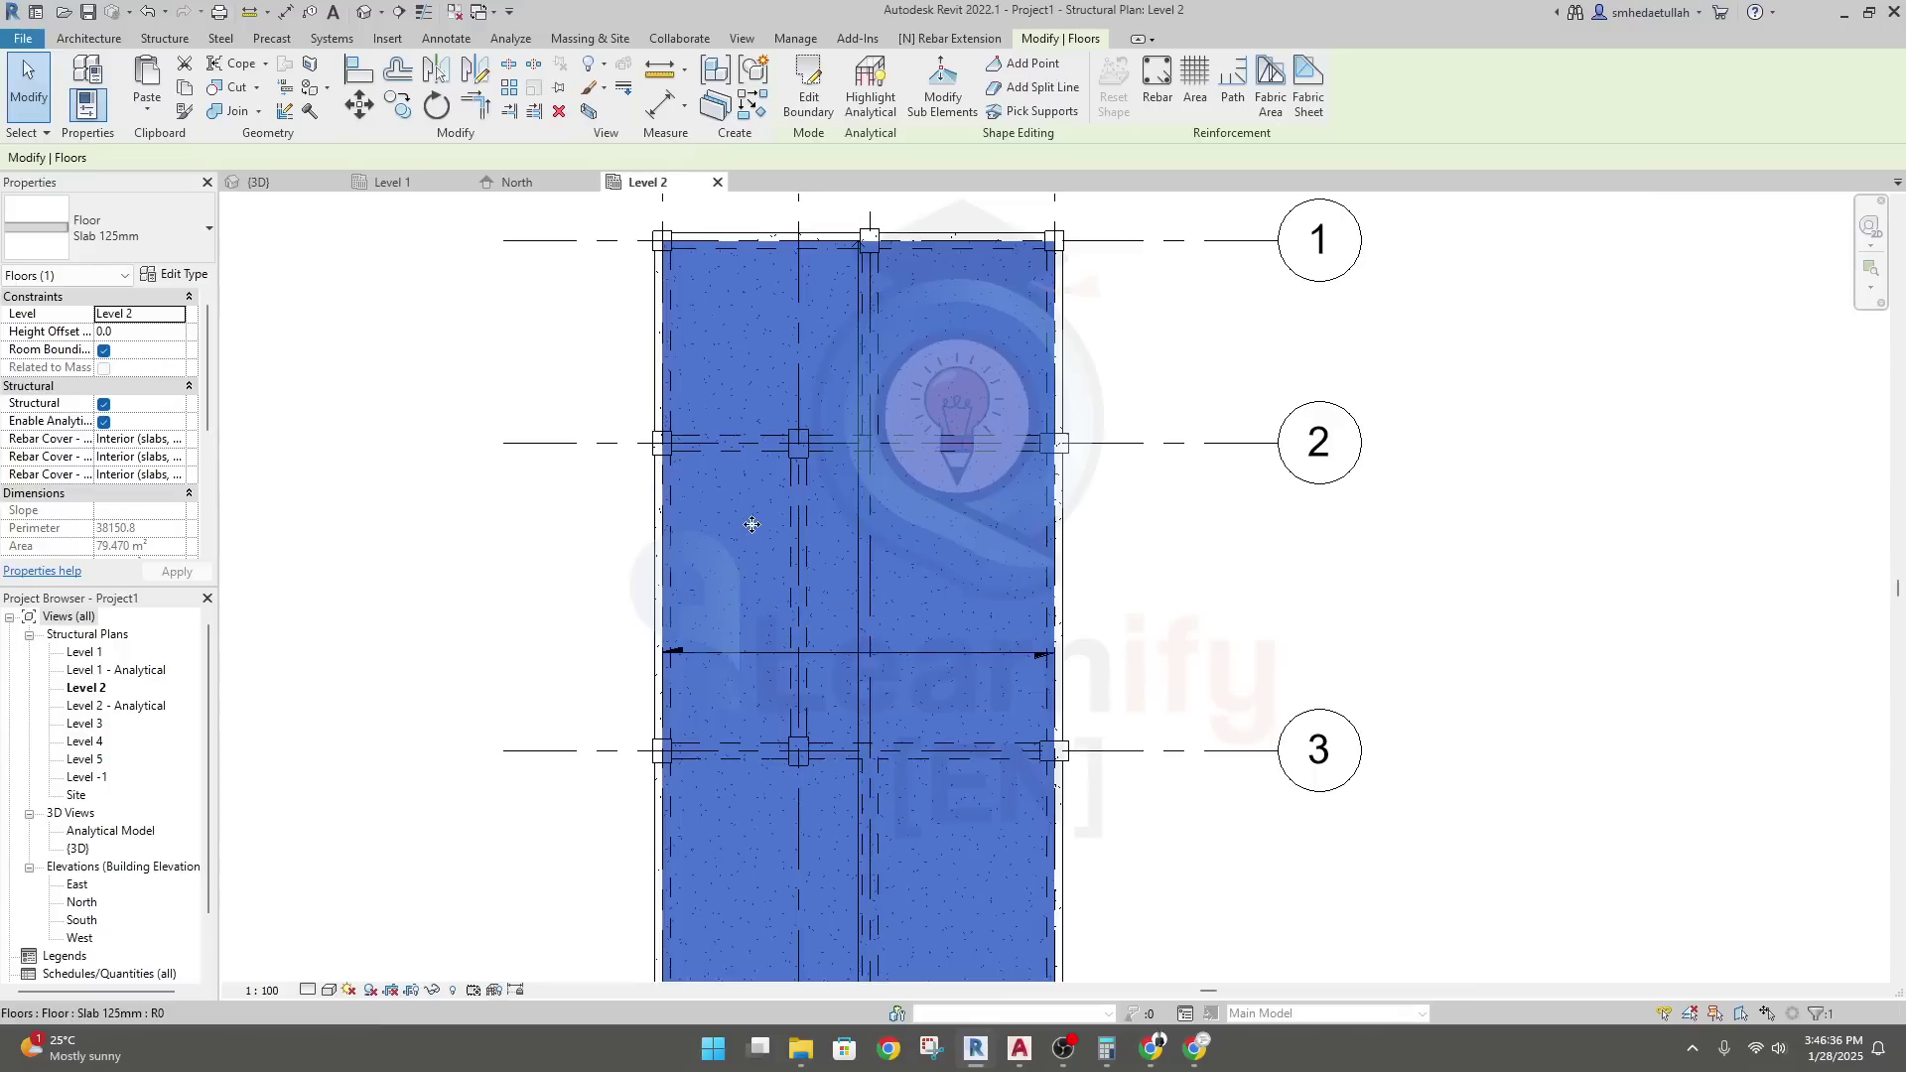
pyautogui.click(1184, 385)
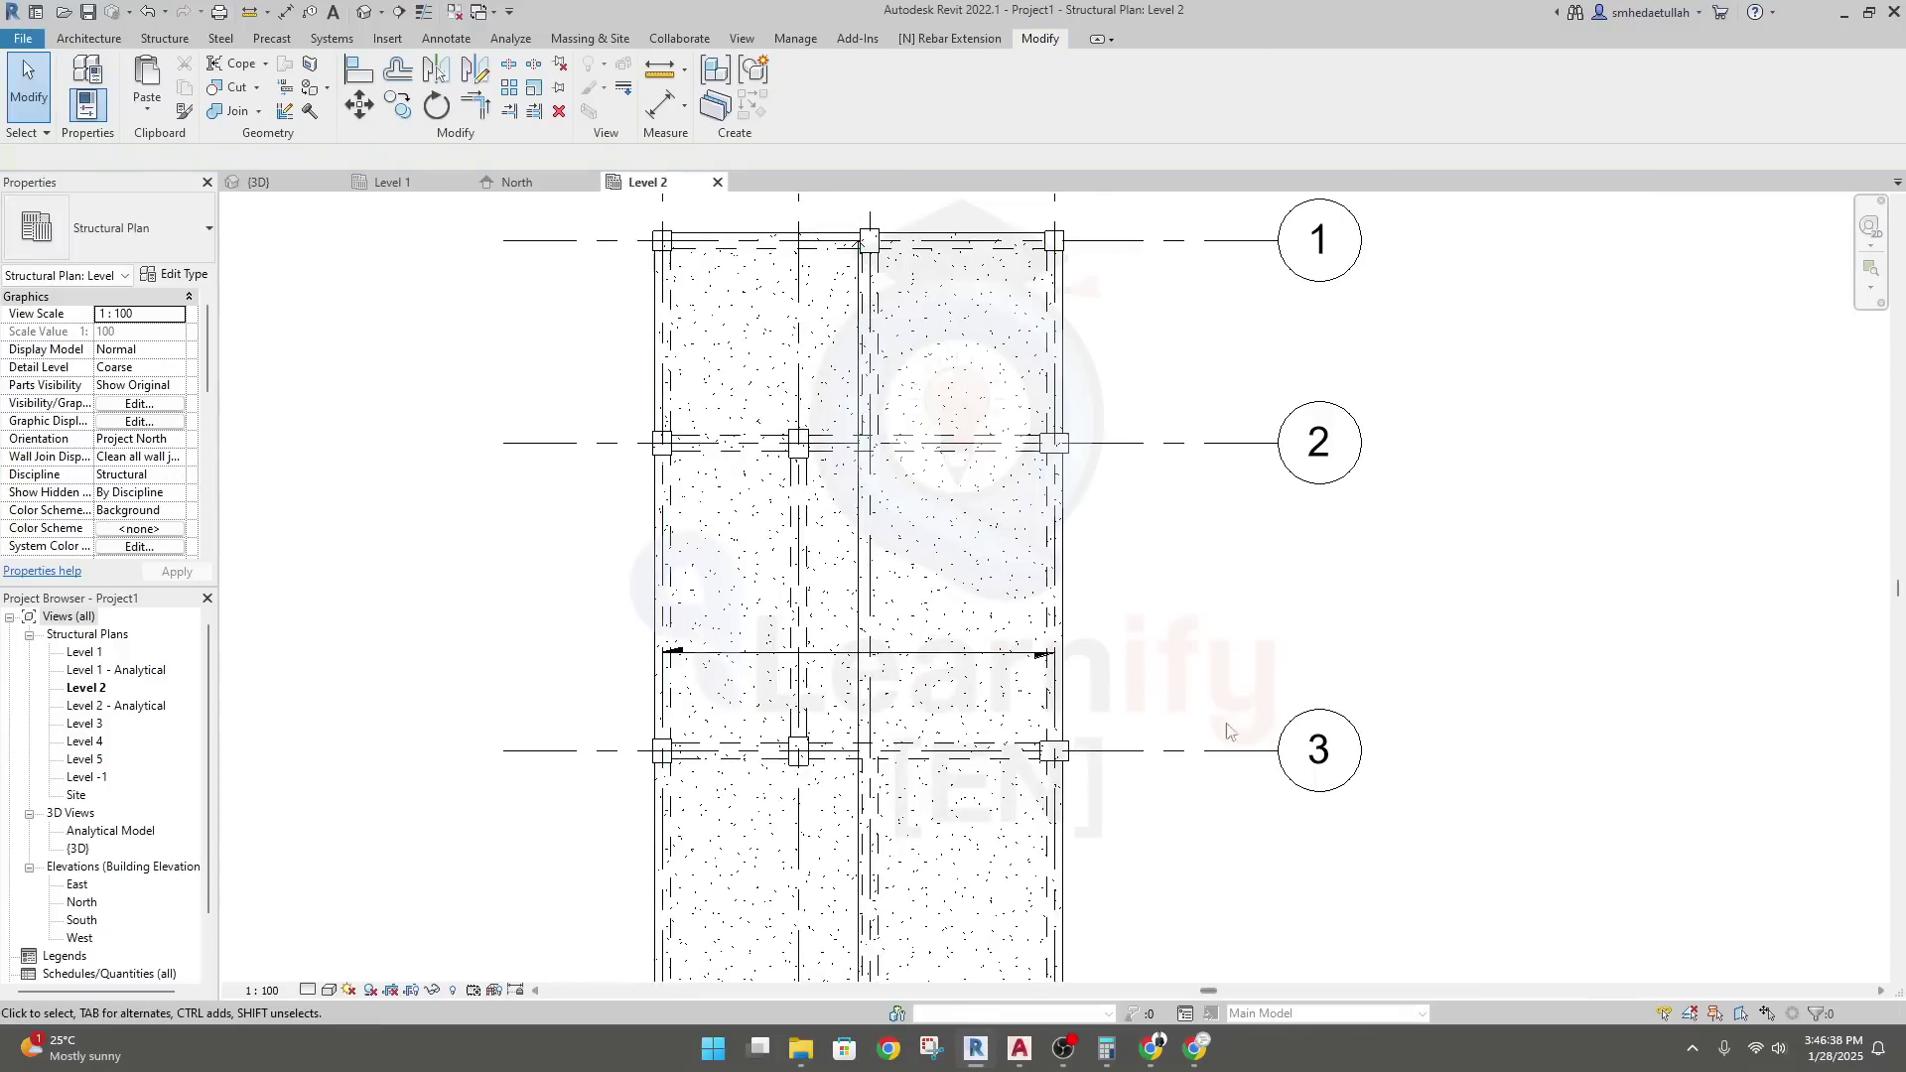
# Edit the Level 2 slab's boundary and draw three connected lines around the bay between grids A–B and 2–3
pyautogui.click(977, 533)
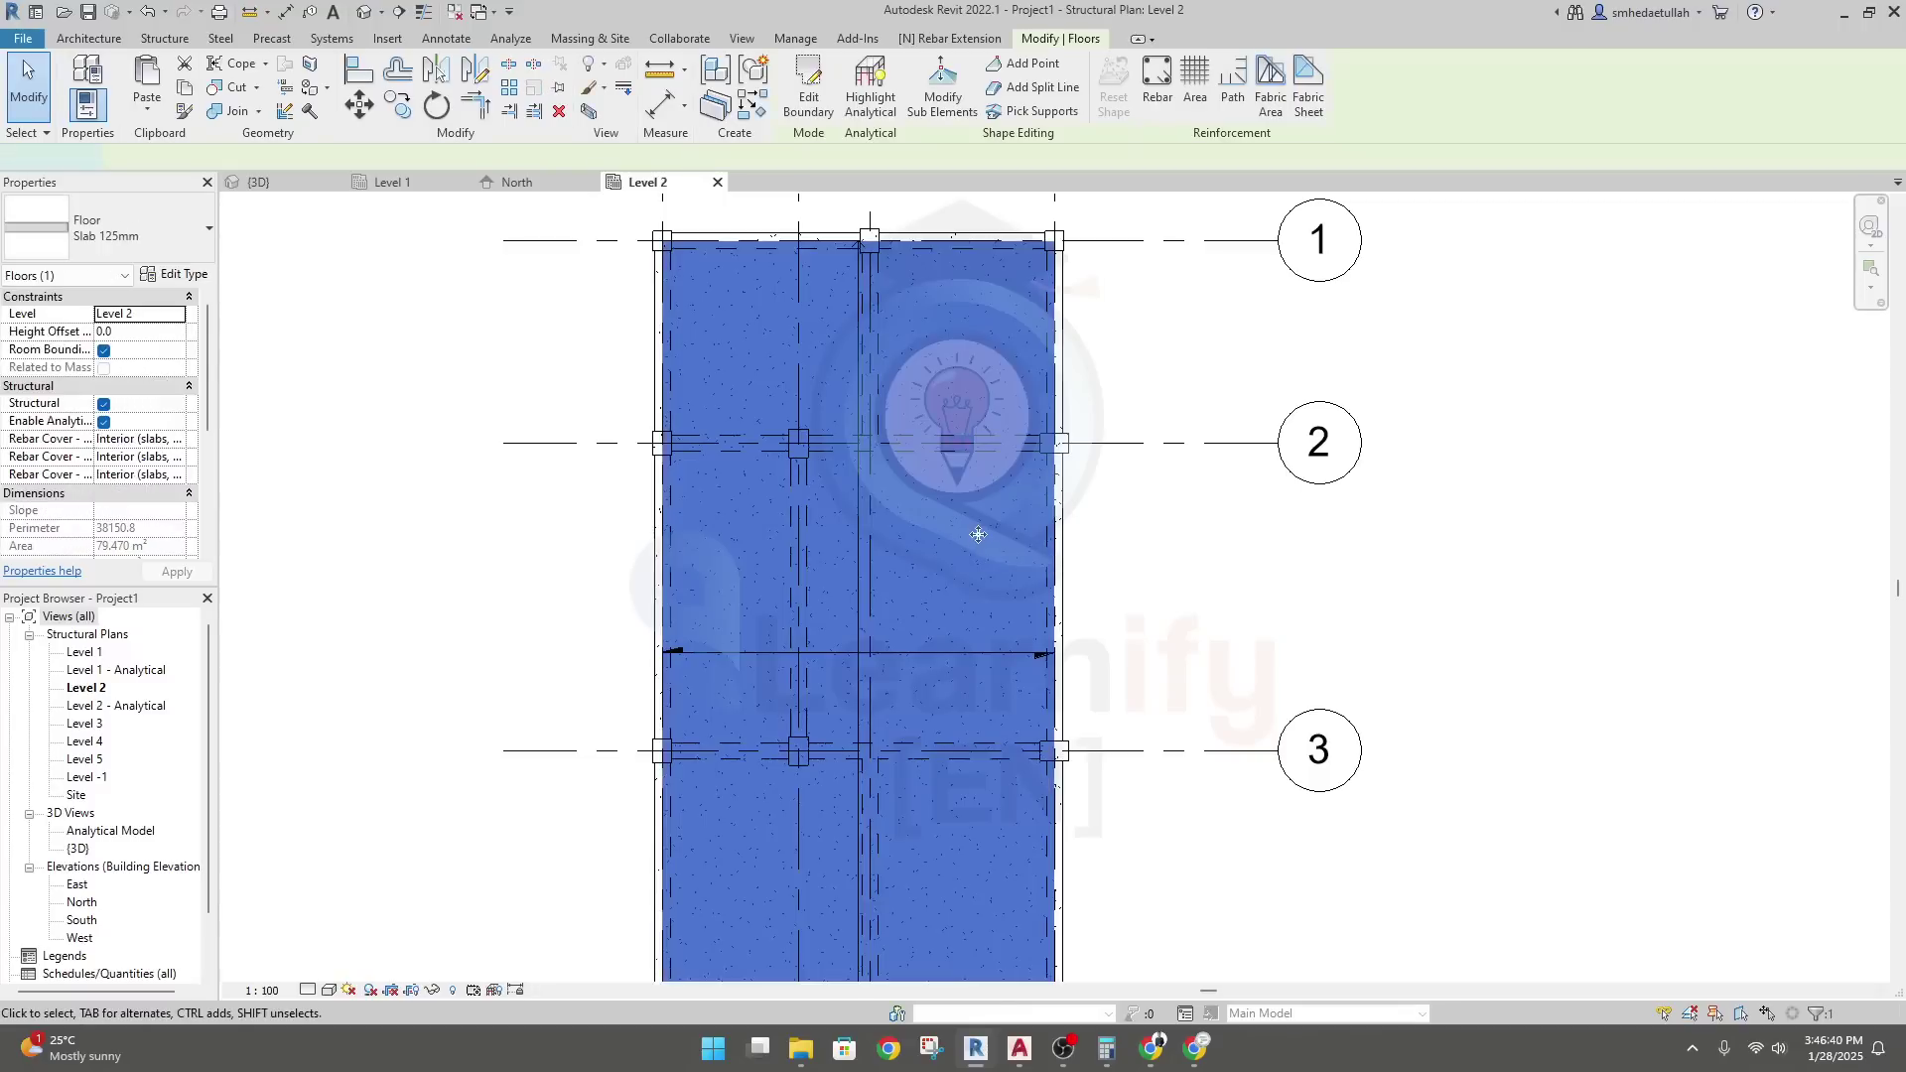
pyautogui.doubleClick(977, 534)
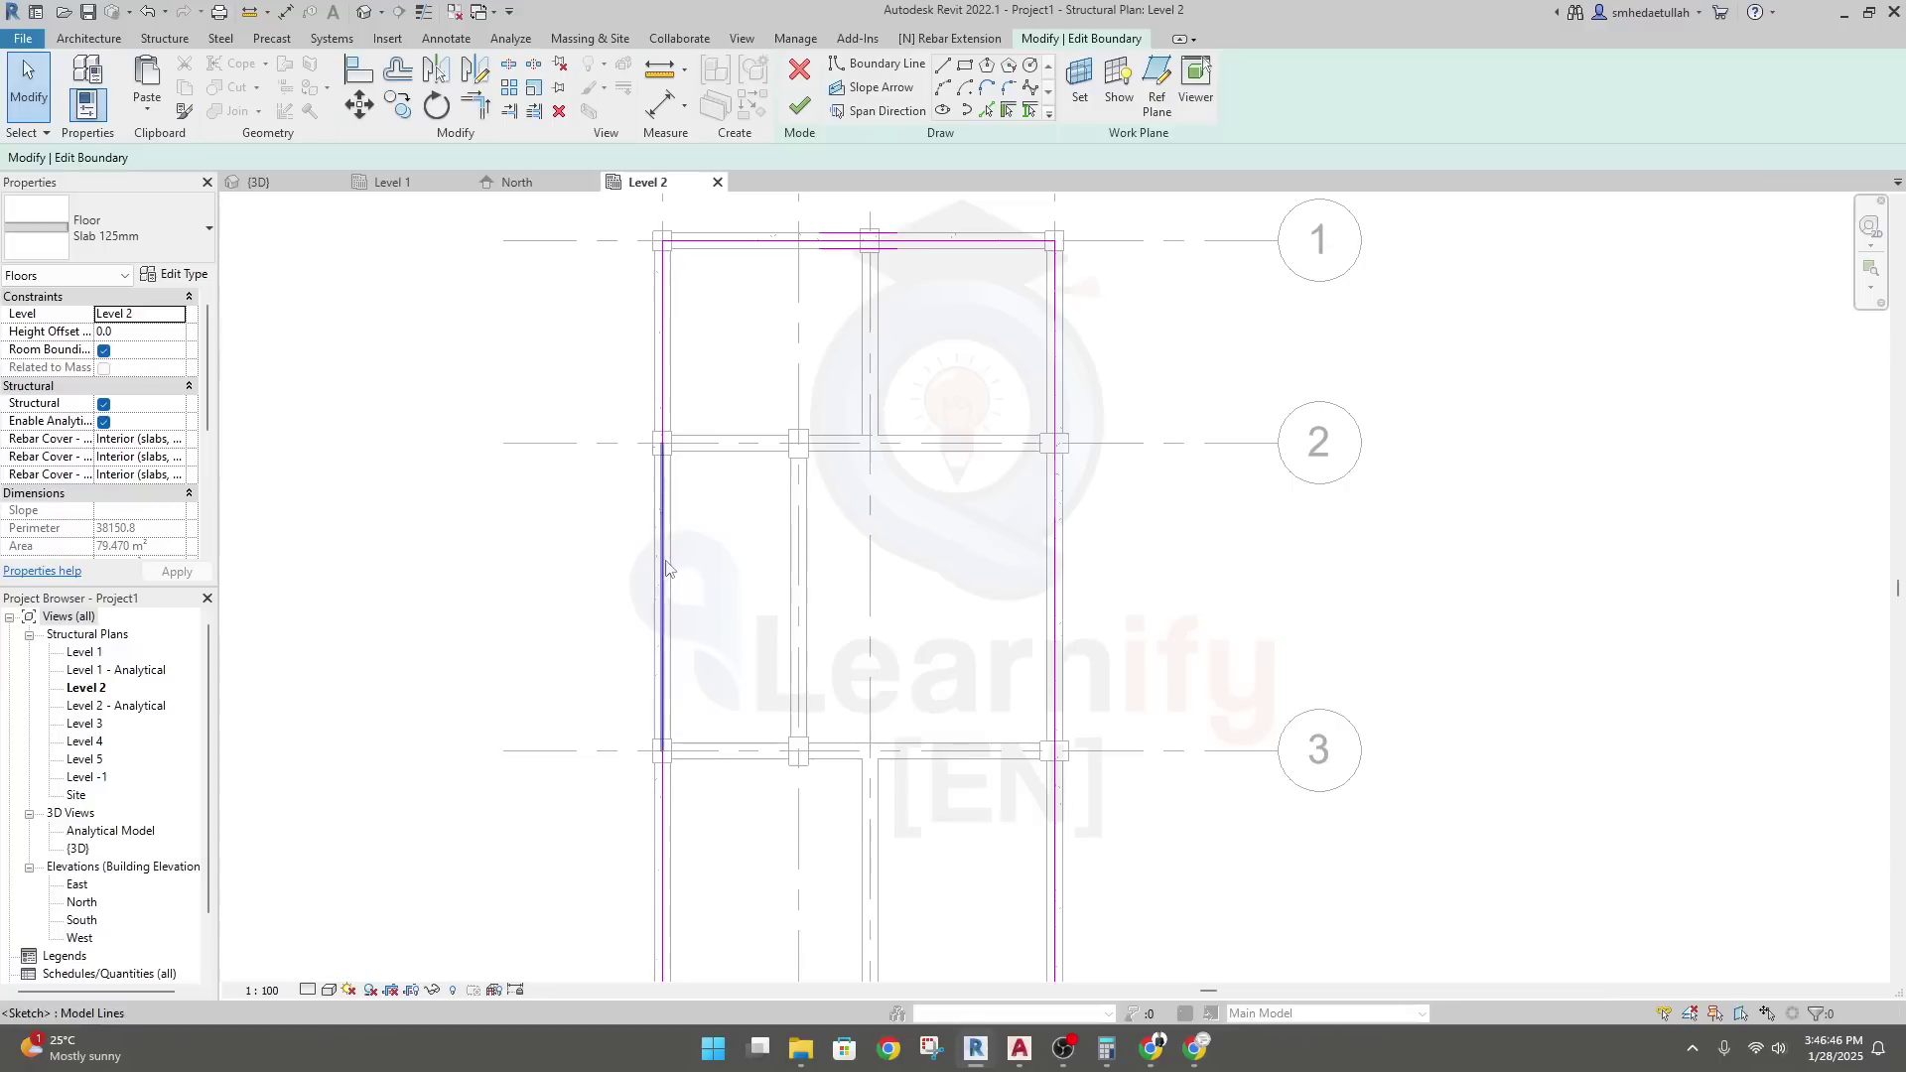
pyautogui.press('l')
pyautogui.press('i')
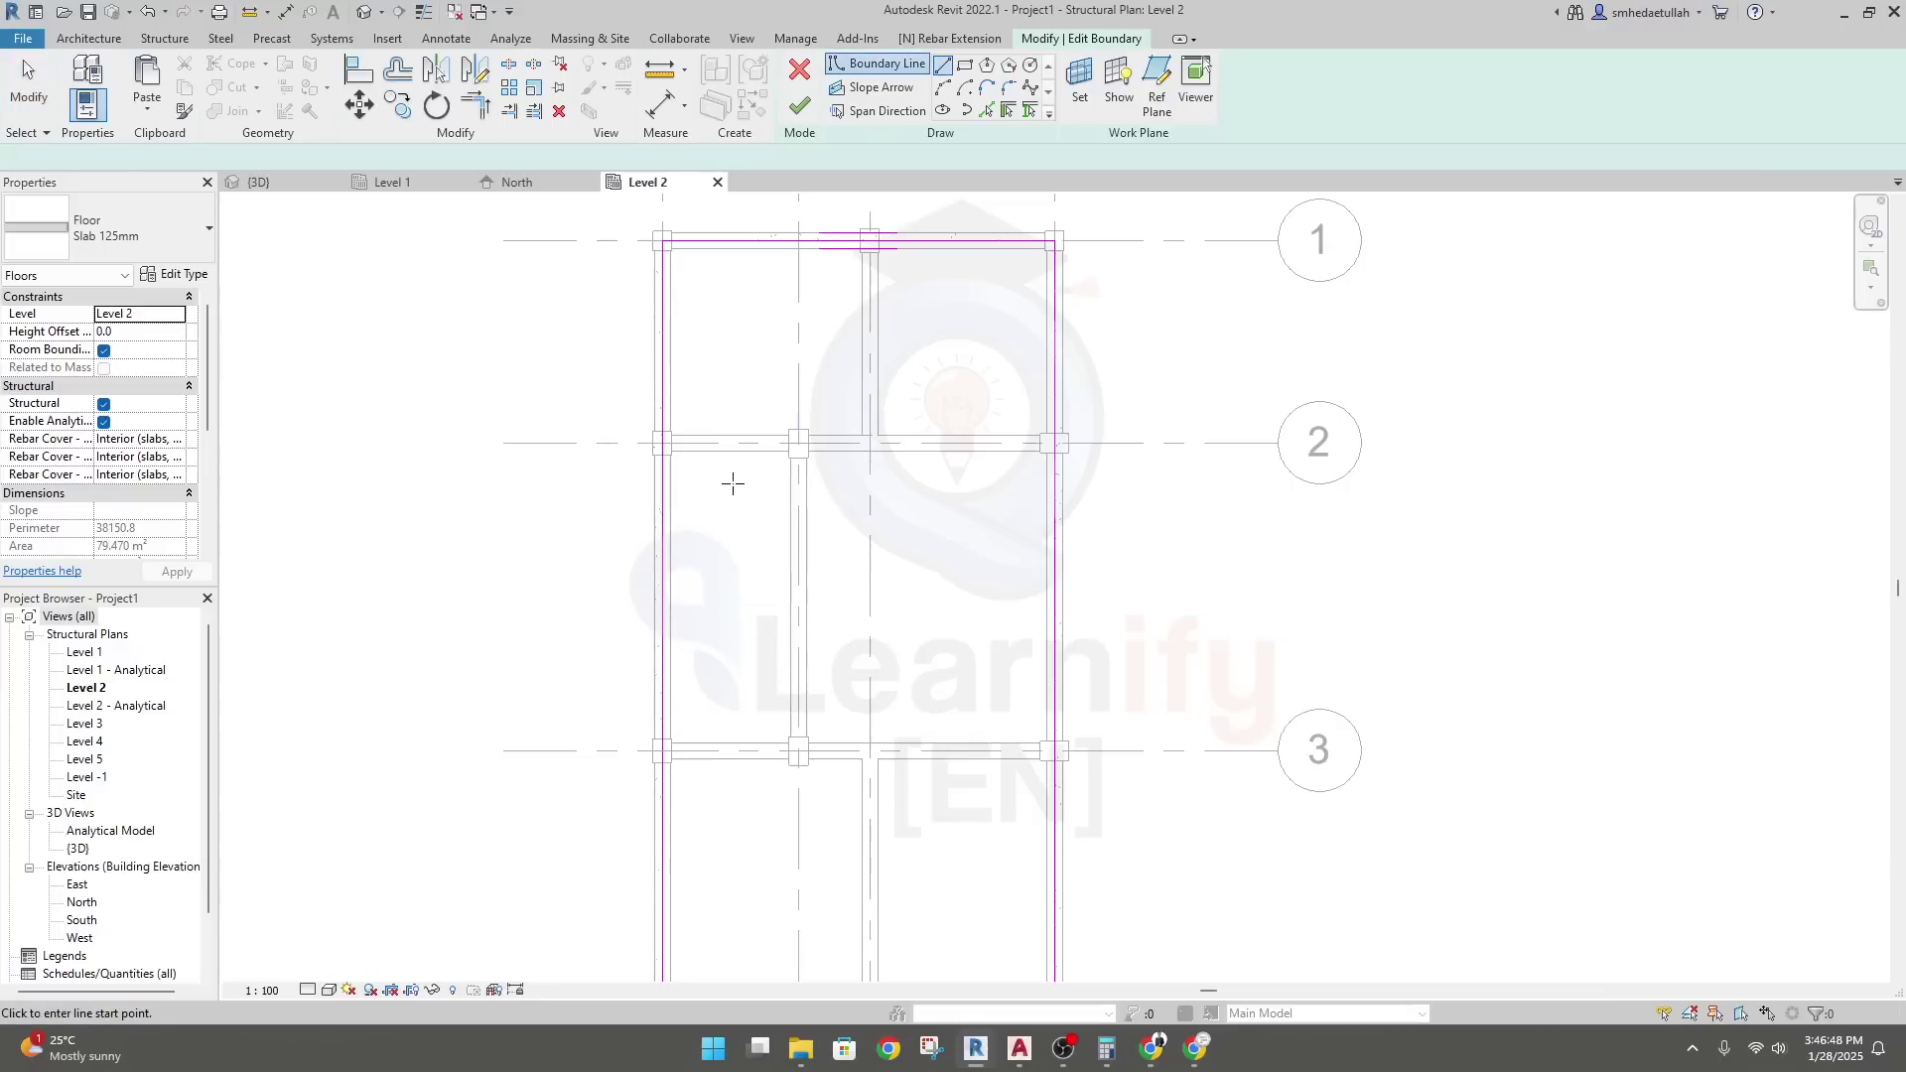
pyautogui.click(664, 445)
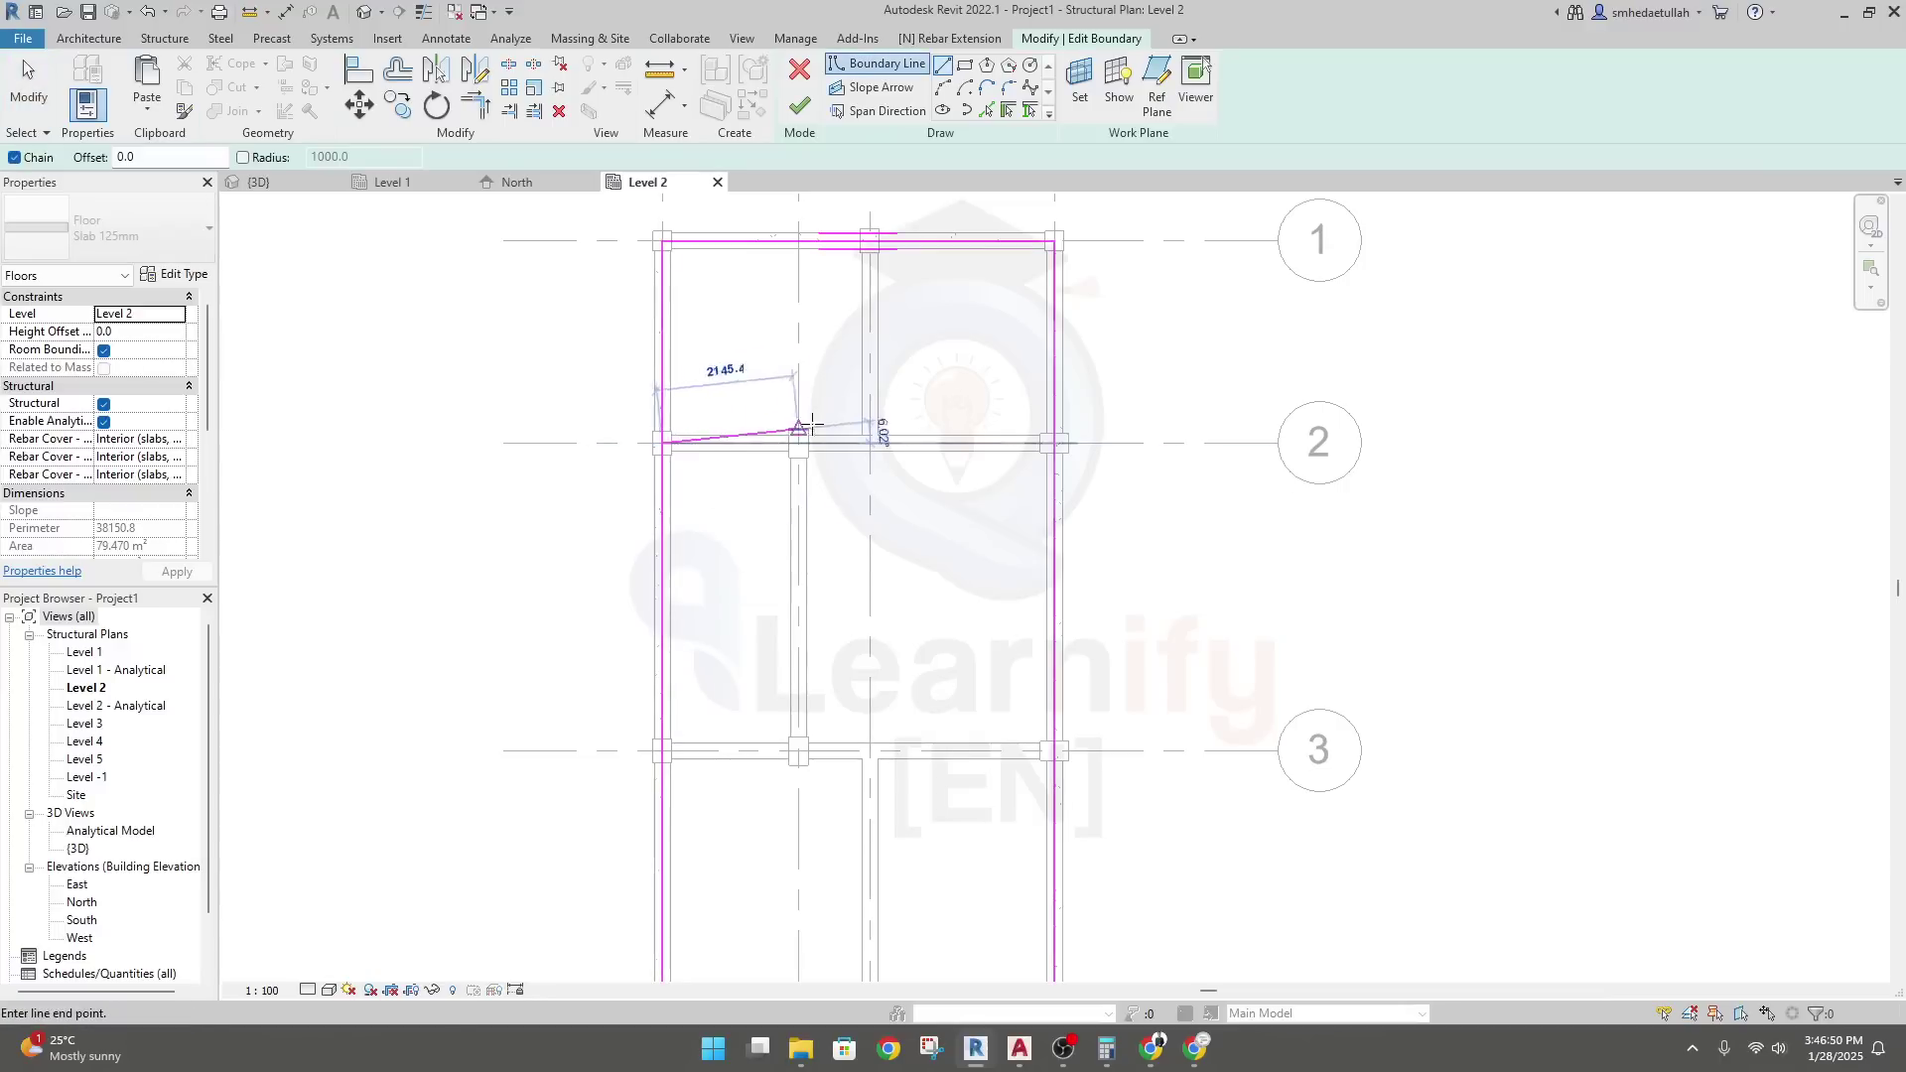
pyautogui.click(799, 444)
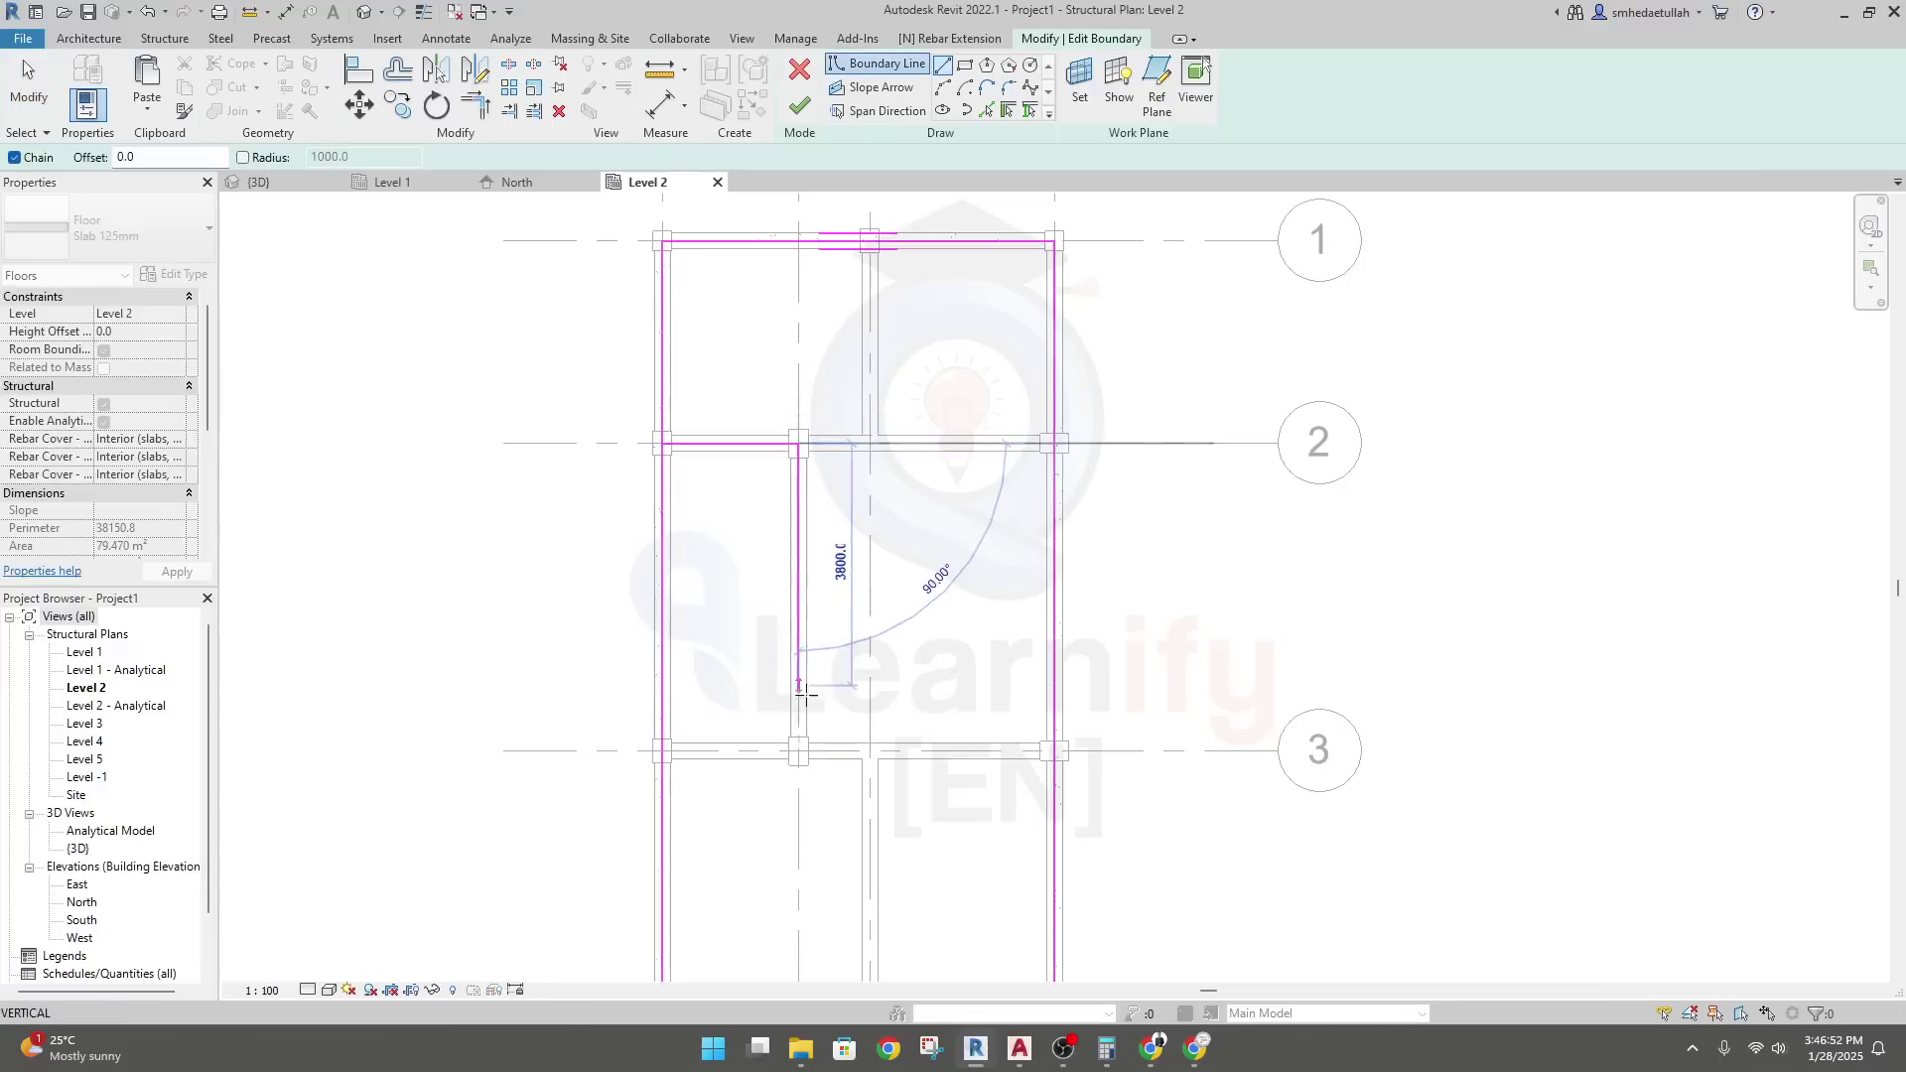
pyautogui.click(799, 750)
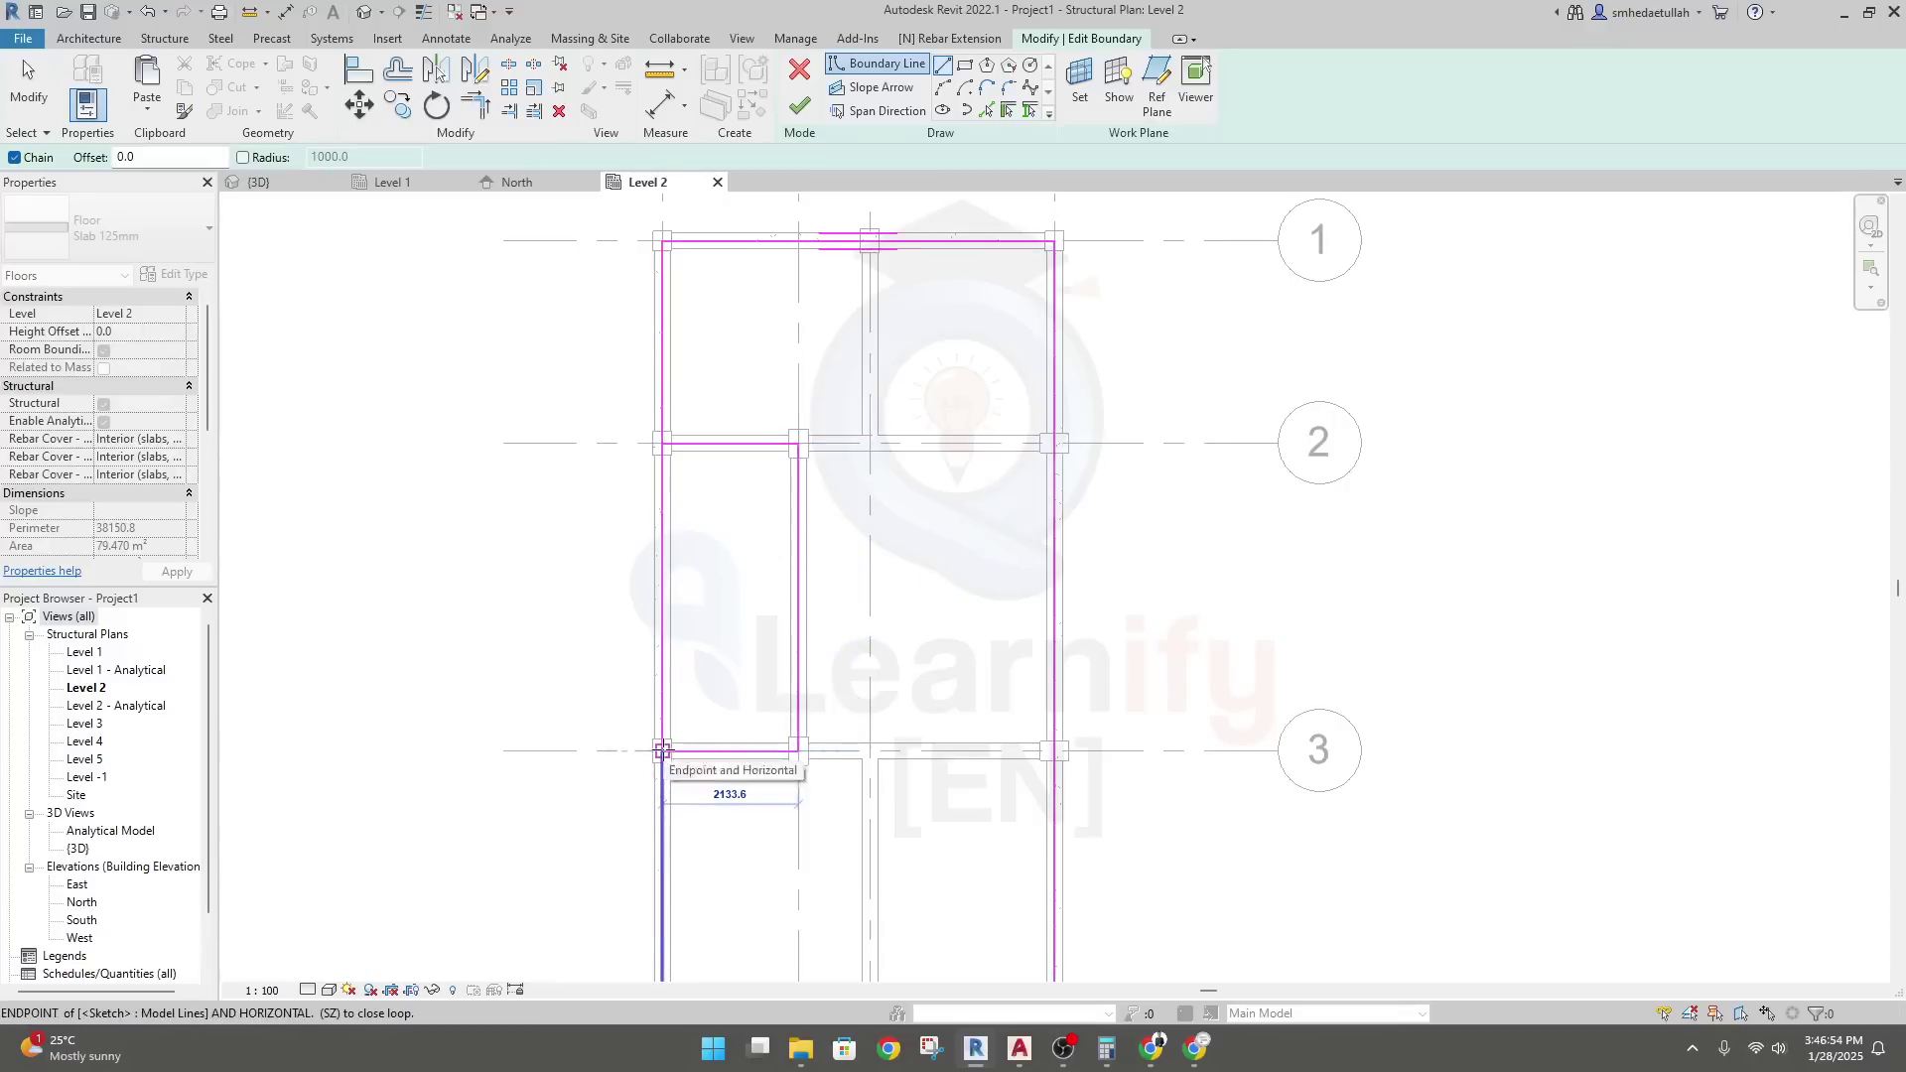
pyautogui.click(664, 751)
pyautogui.click(664, 597)
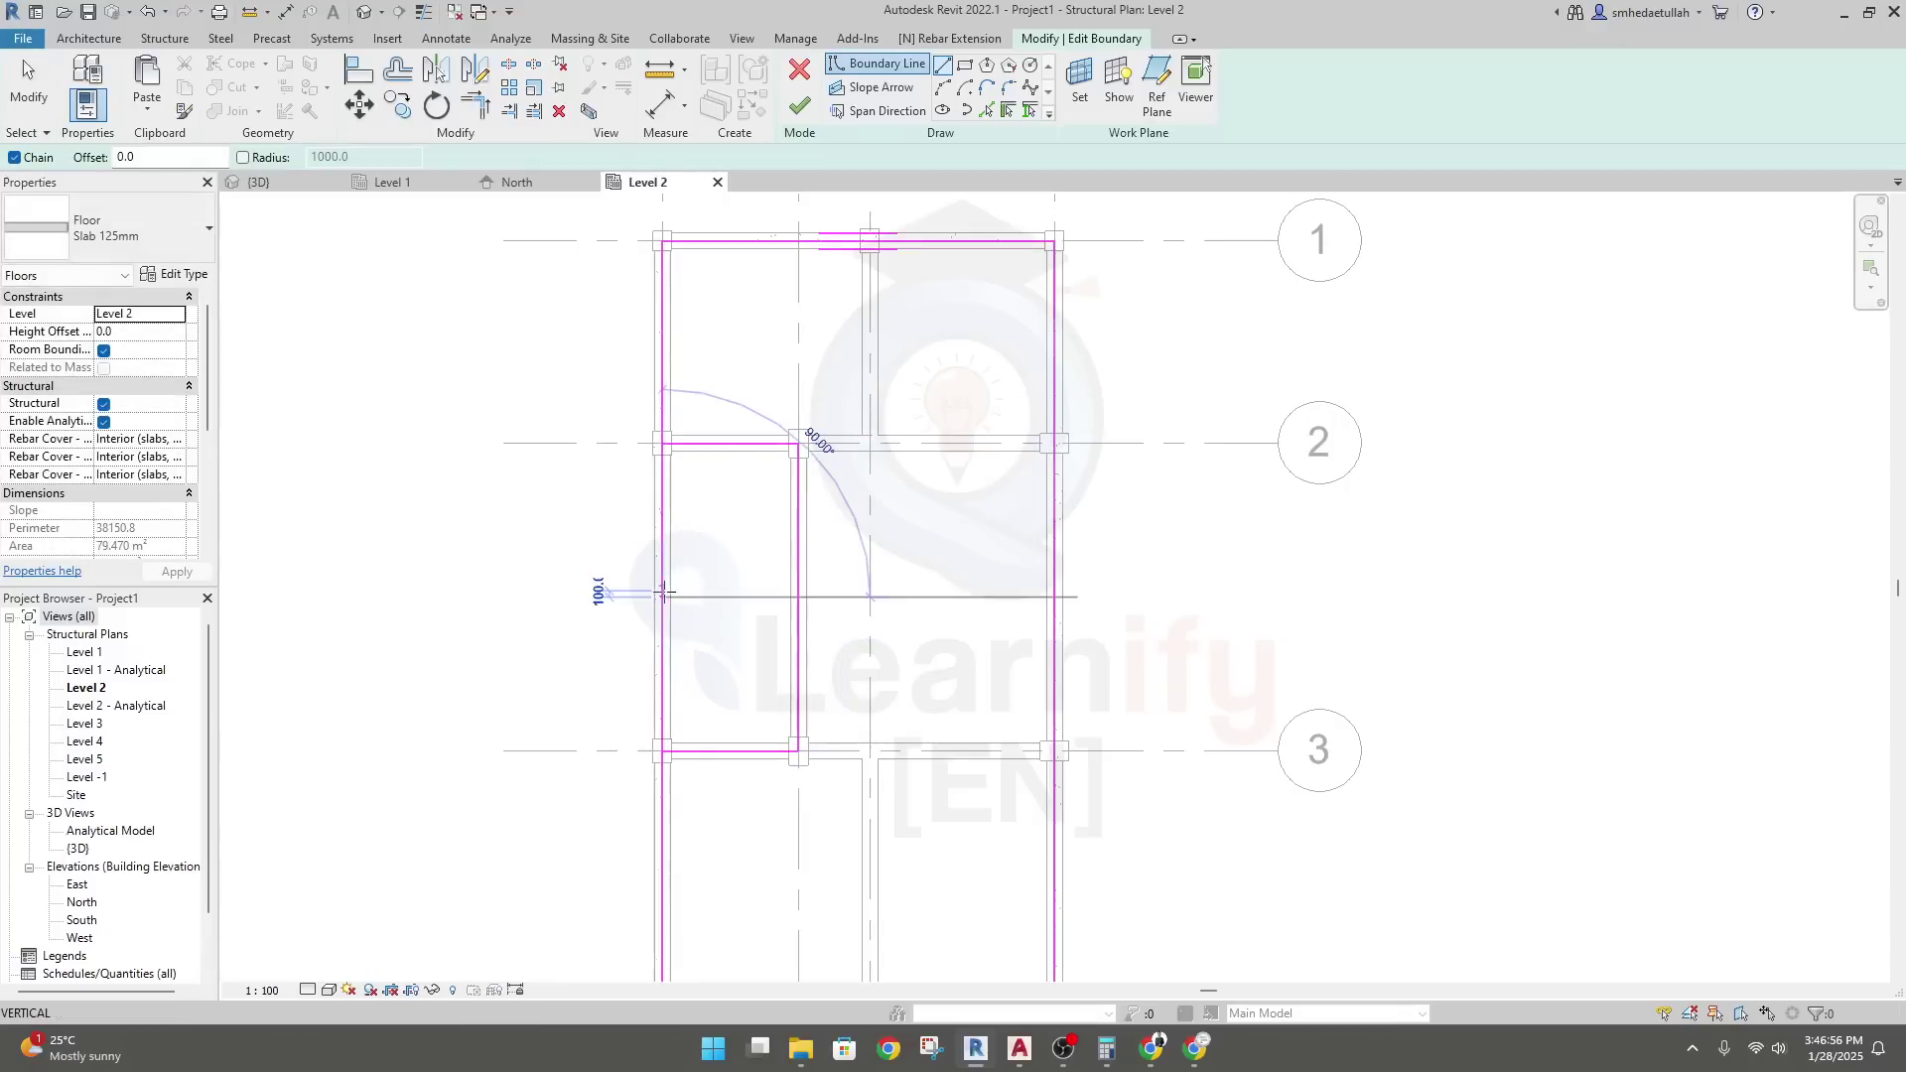
pyautogui.press('Escape')
pyautogui.press('Escape')
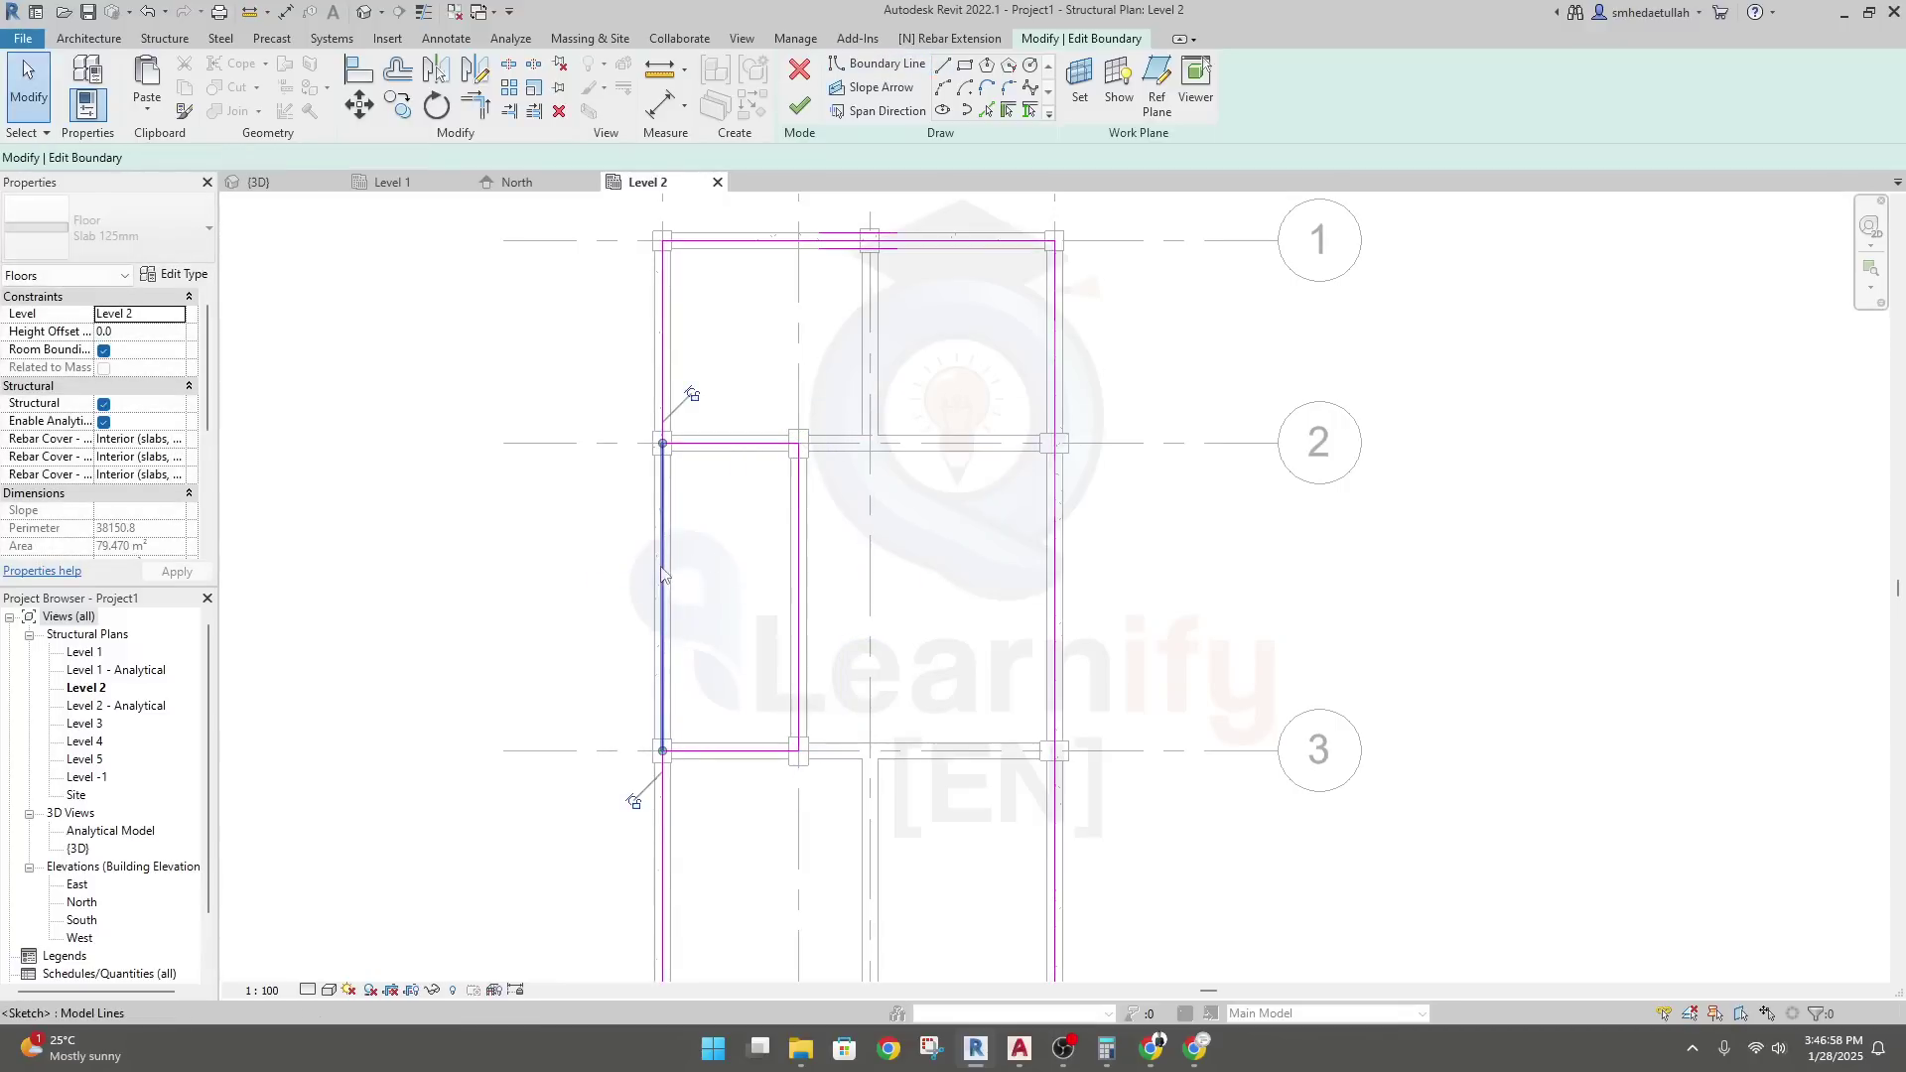
# Delete the slab's outer boundary line on grid A between grids 2 and 3, finish the boundary edit, and clear the selection
pyautogui.press('Escape')
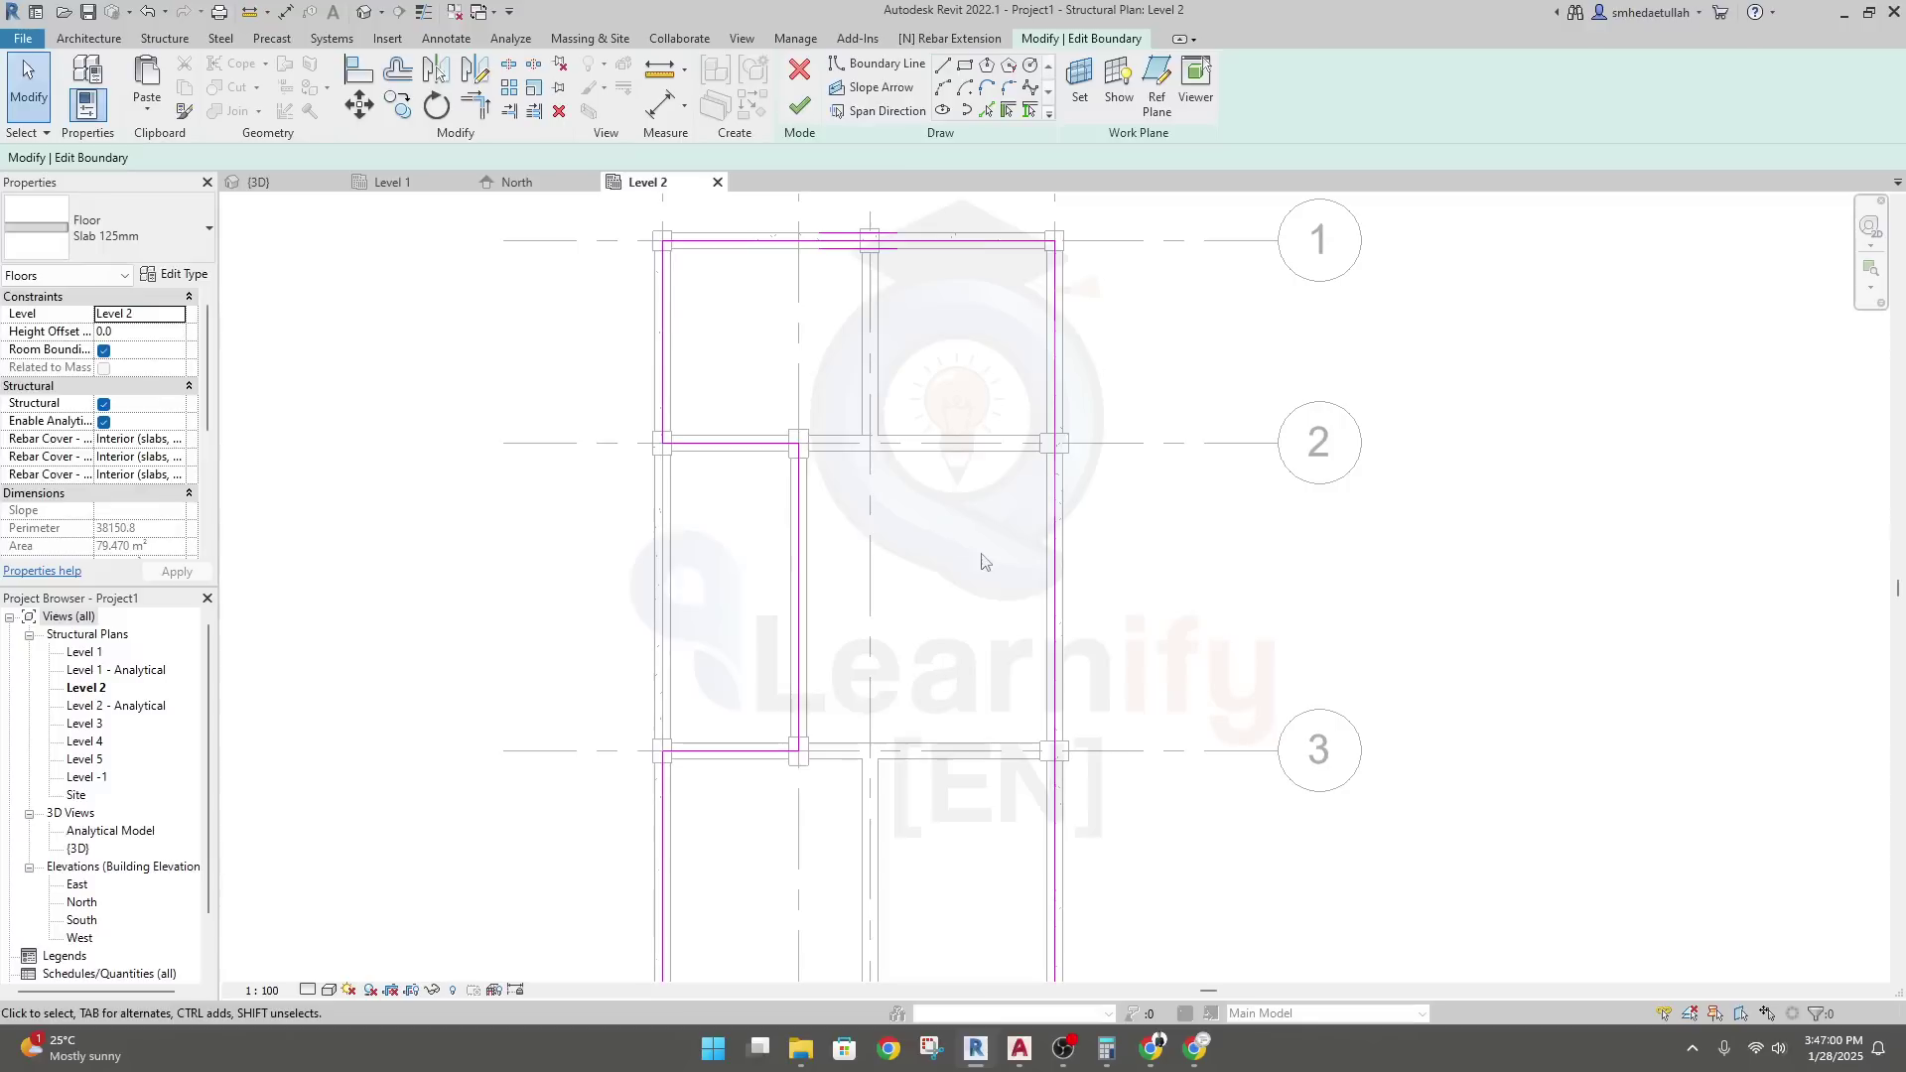
pyautogui.click(799, 107)
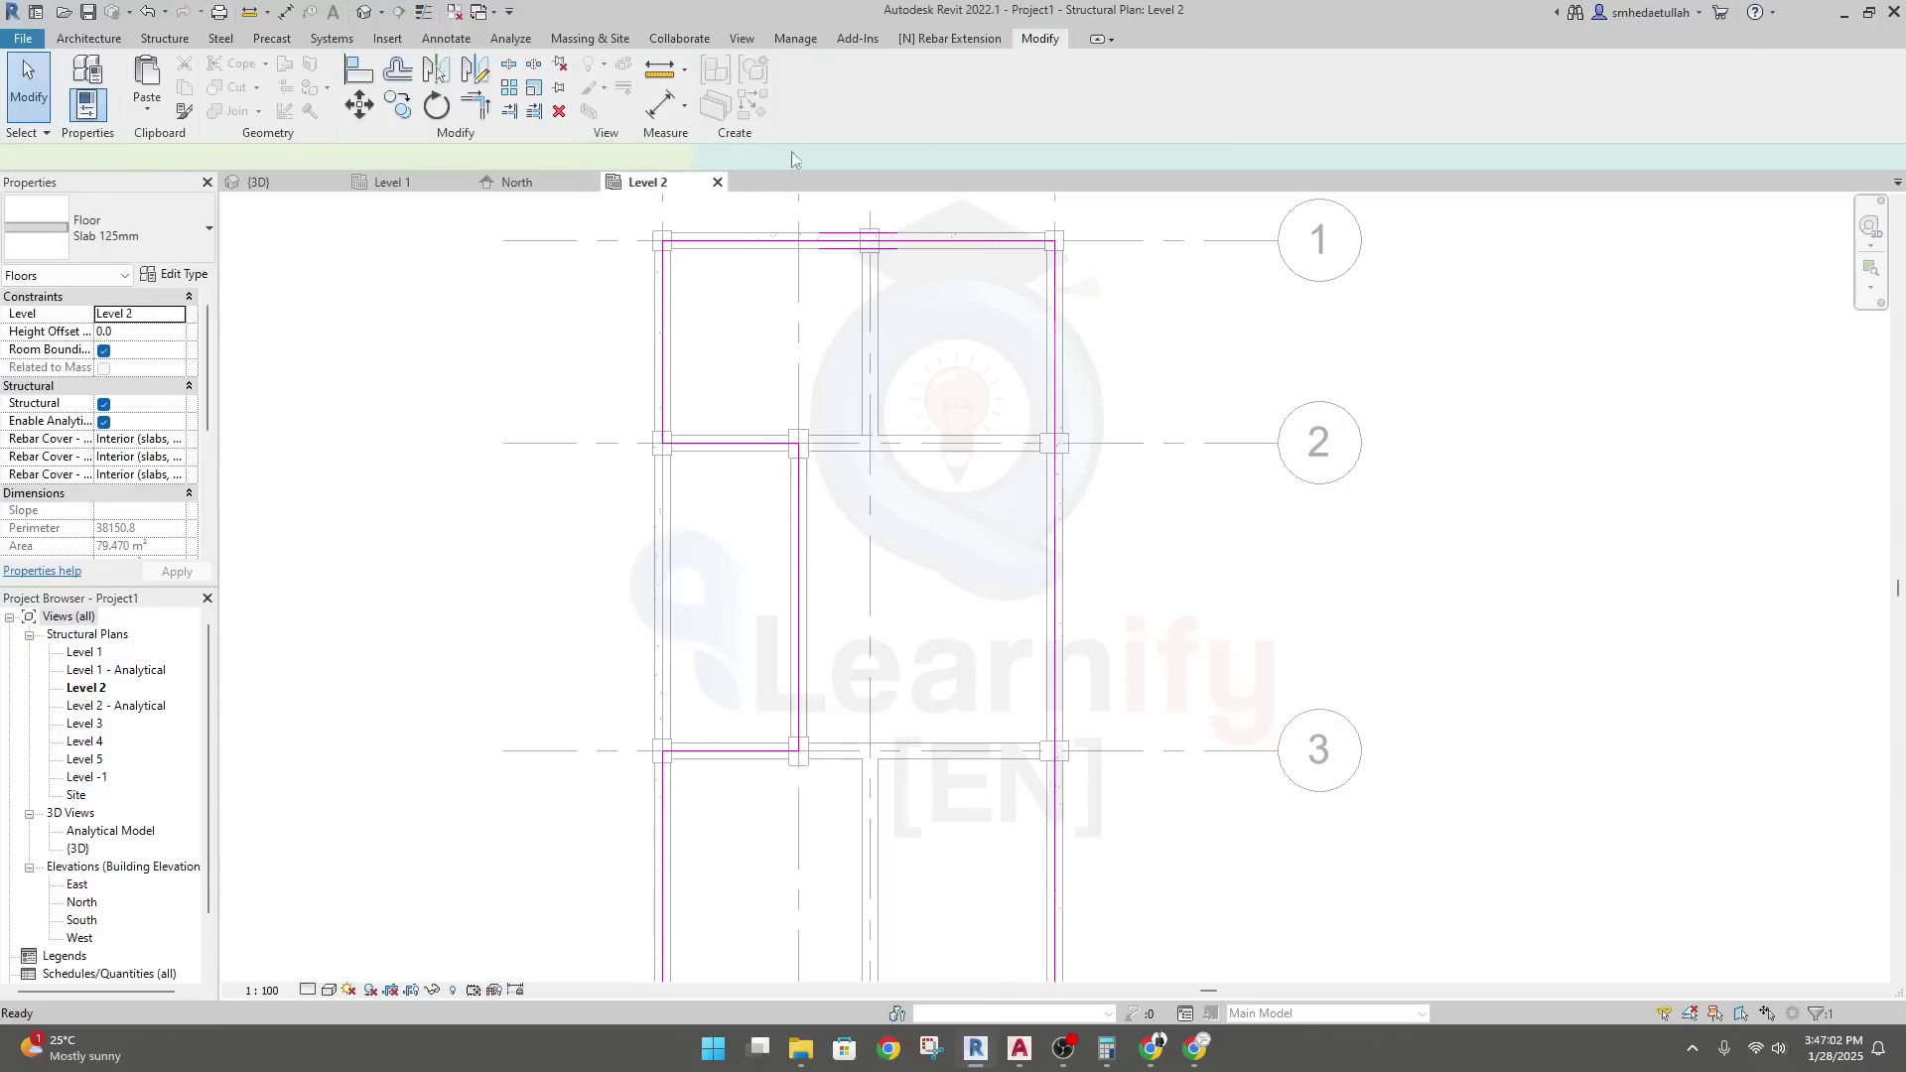
pyautogui.scroll(-3, 1228, 607)
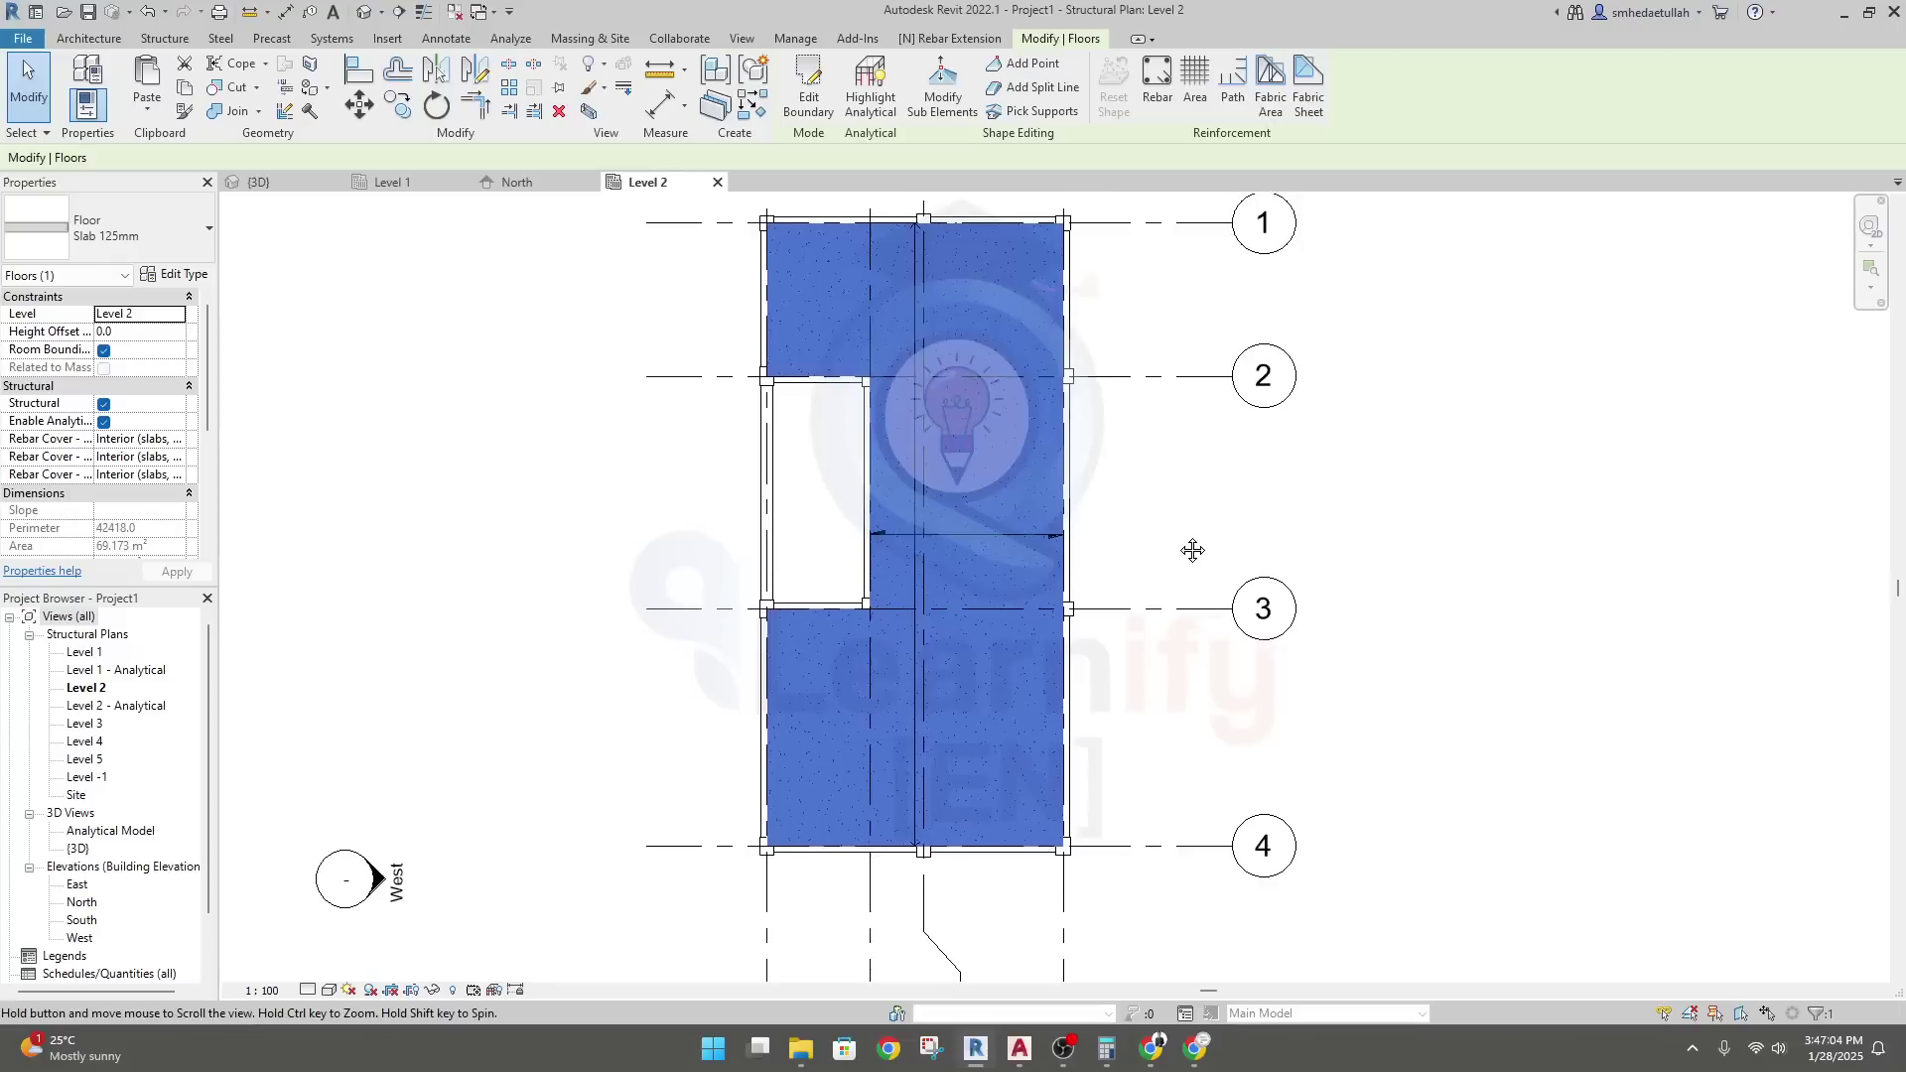
pyautogui.moveTo(1195, 545); pyautogui.dragTo(1183, 583, button='middle')
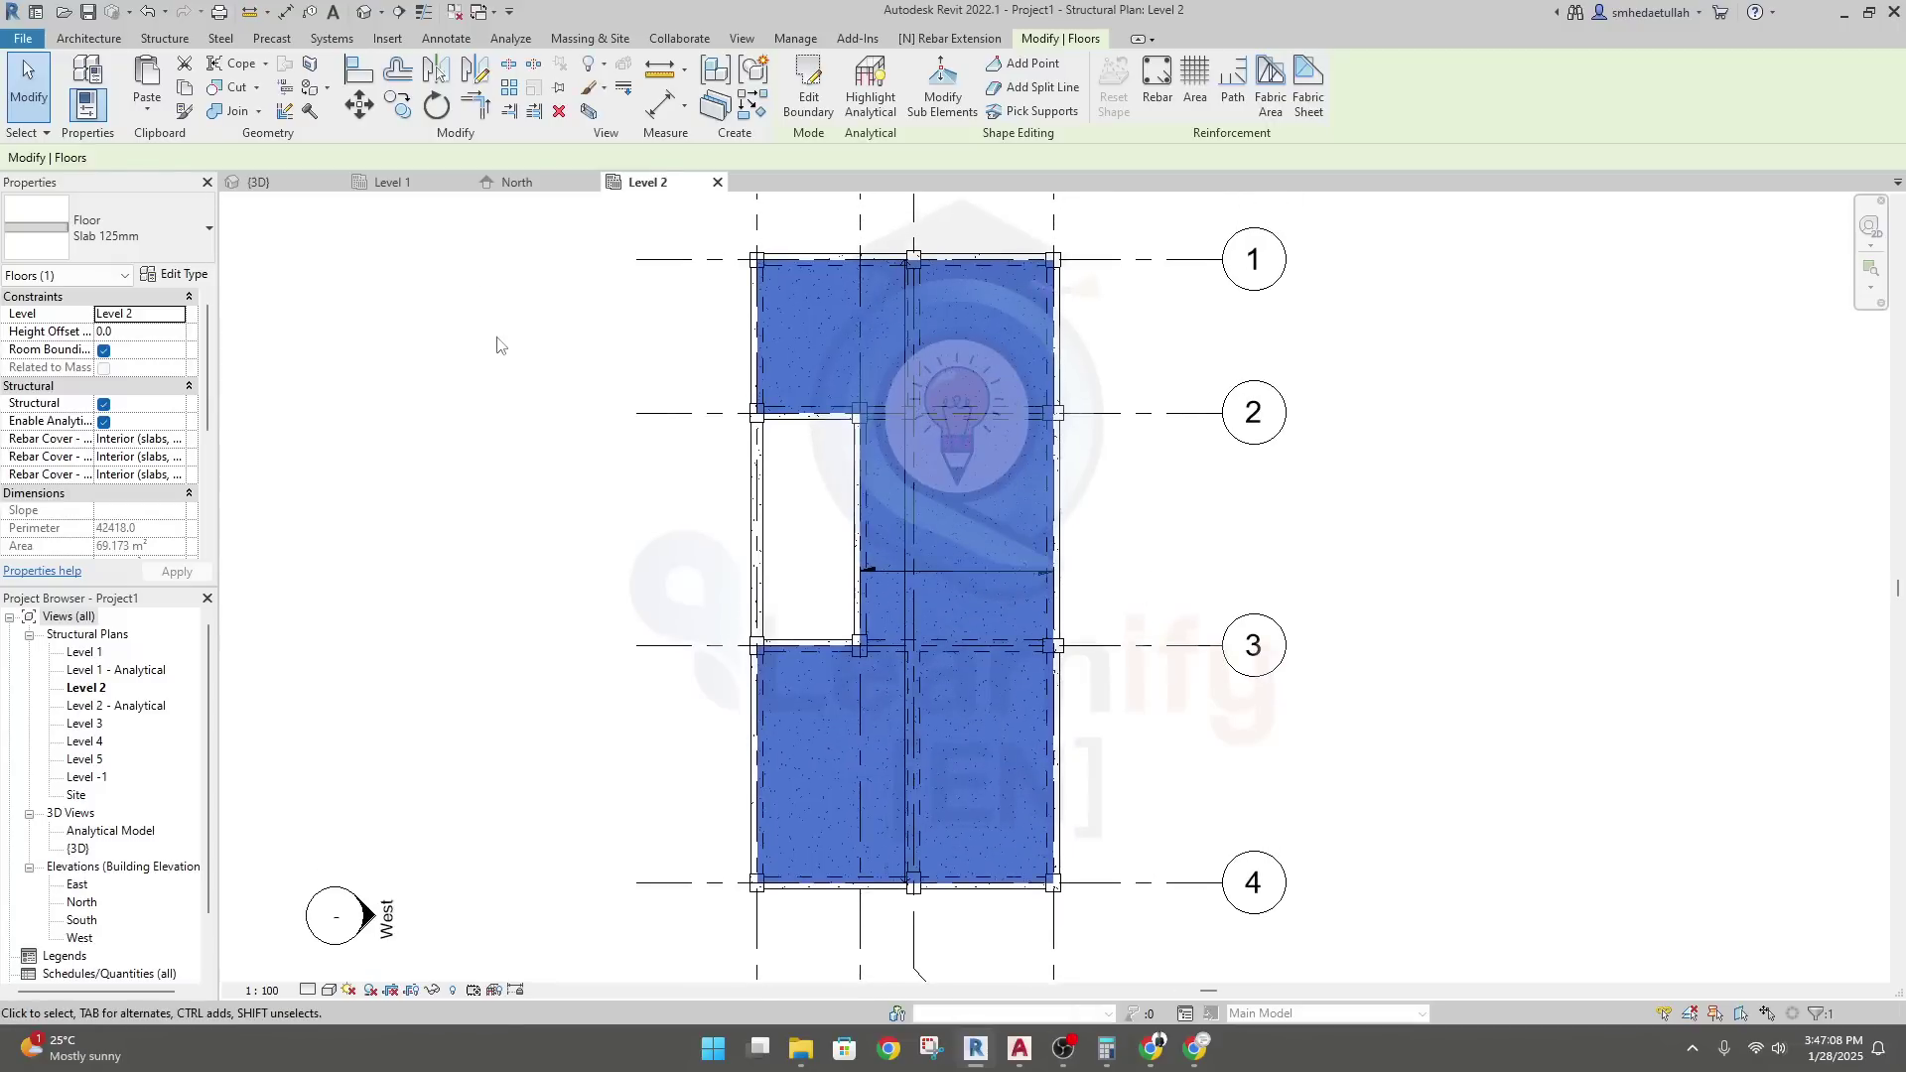
pyautogui.moveTo(518, 372); pyautogui.dragTo(466, 455, button='middle')
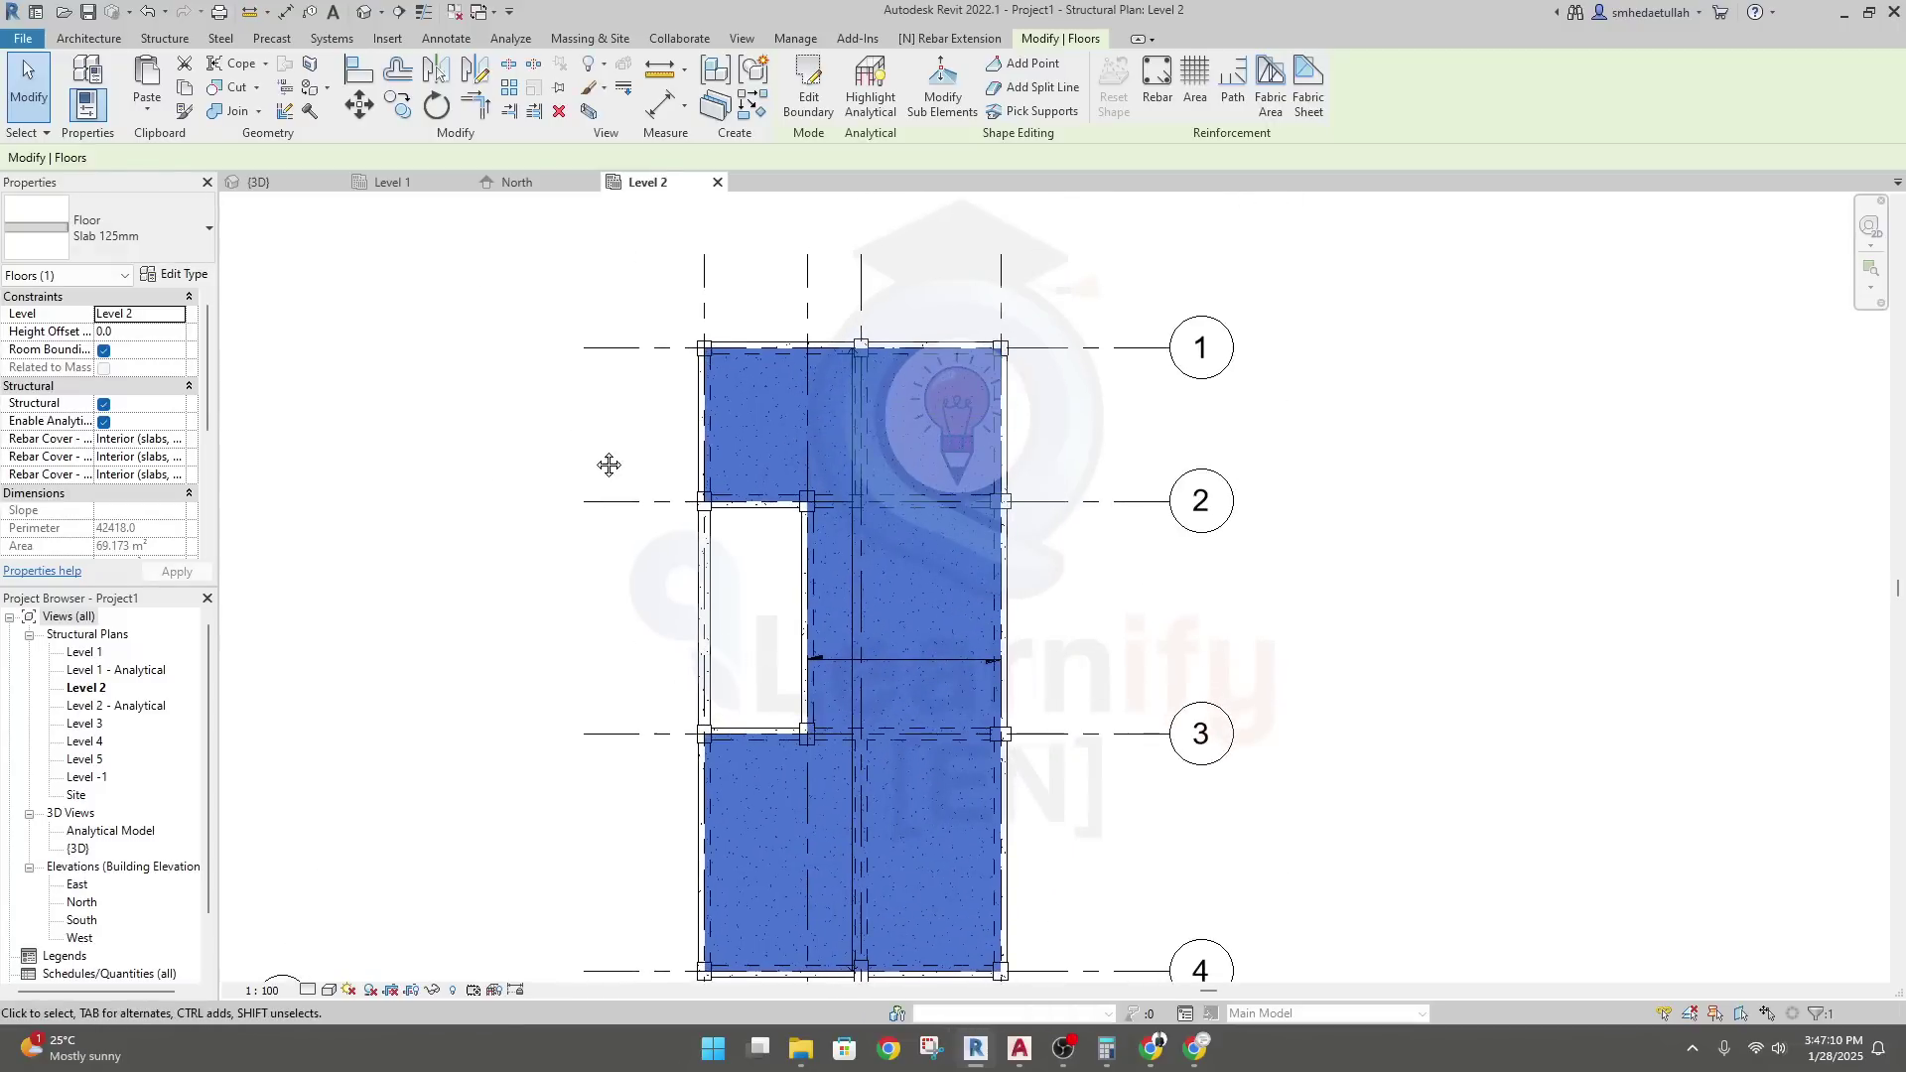
pyautogui.moveTo(604, 461); pyautogui.dragTo(625, 404, button='middle')
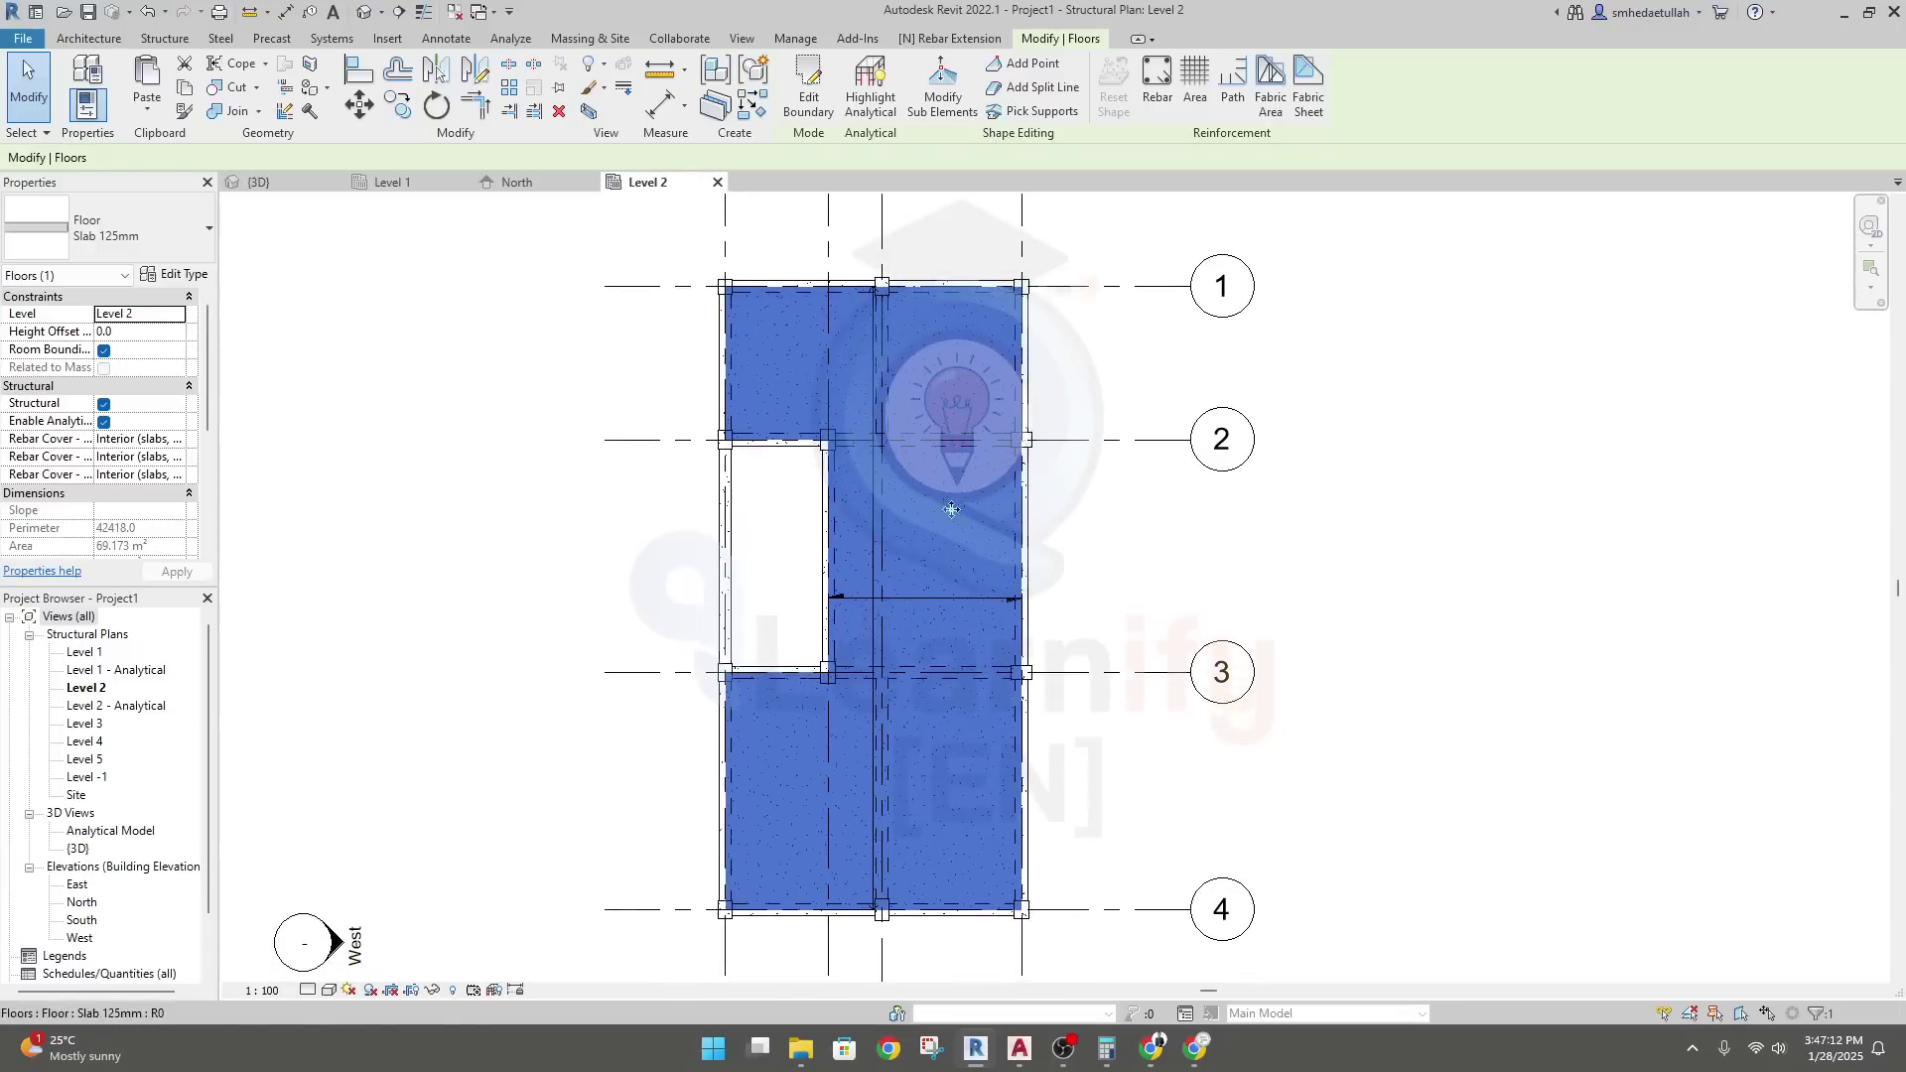
pyautogui.click(534, 378)
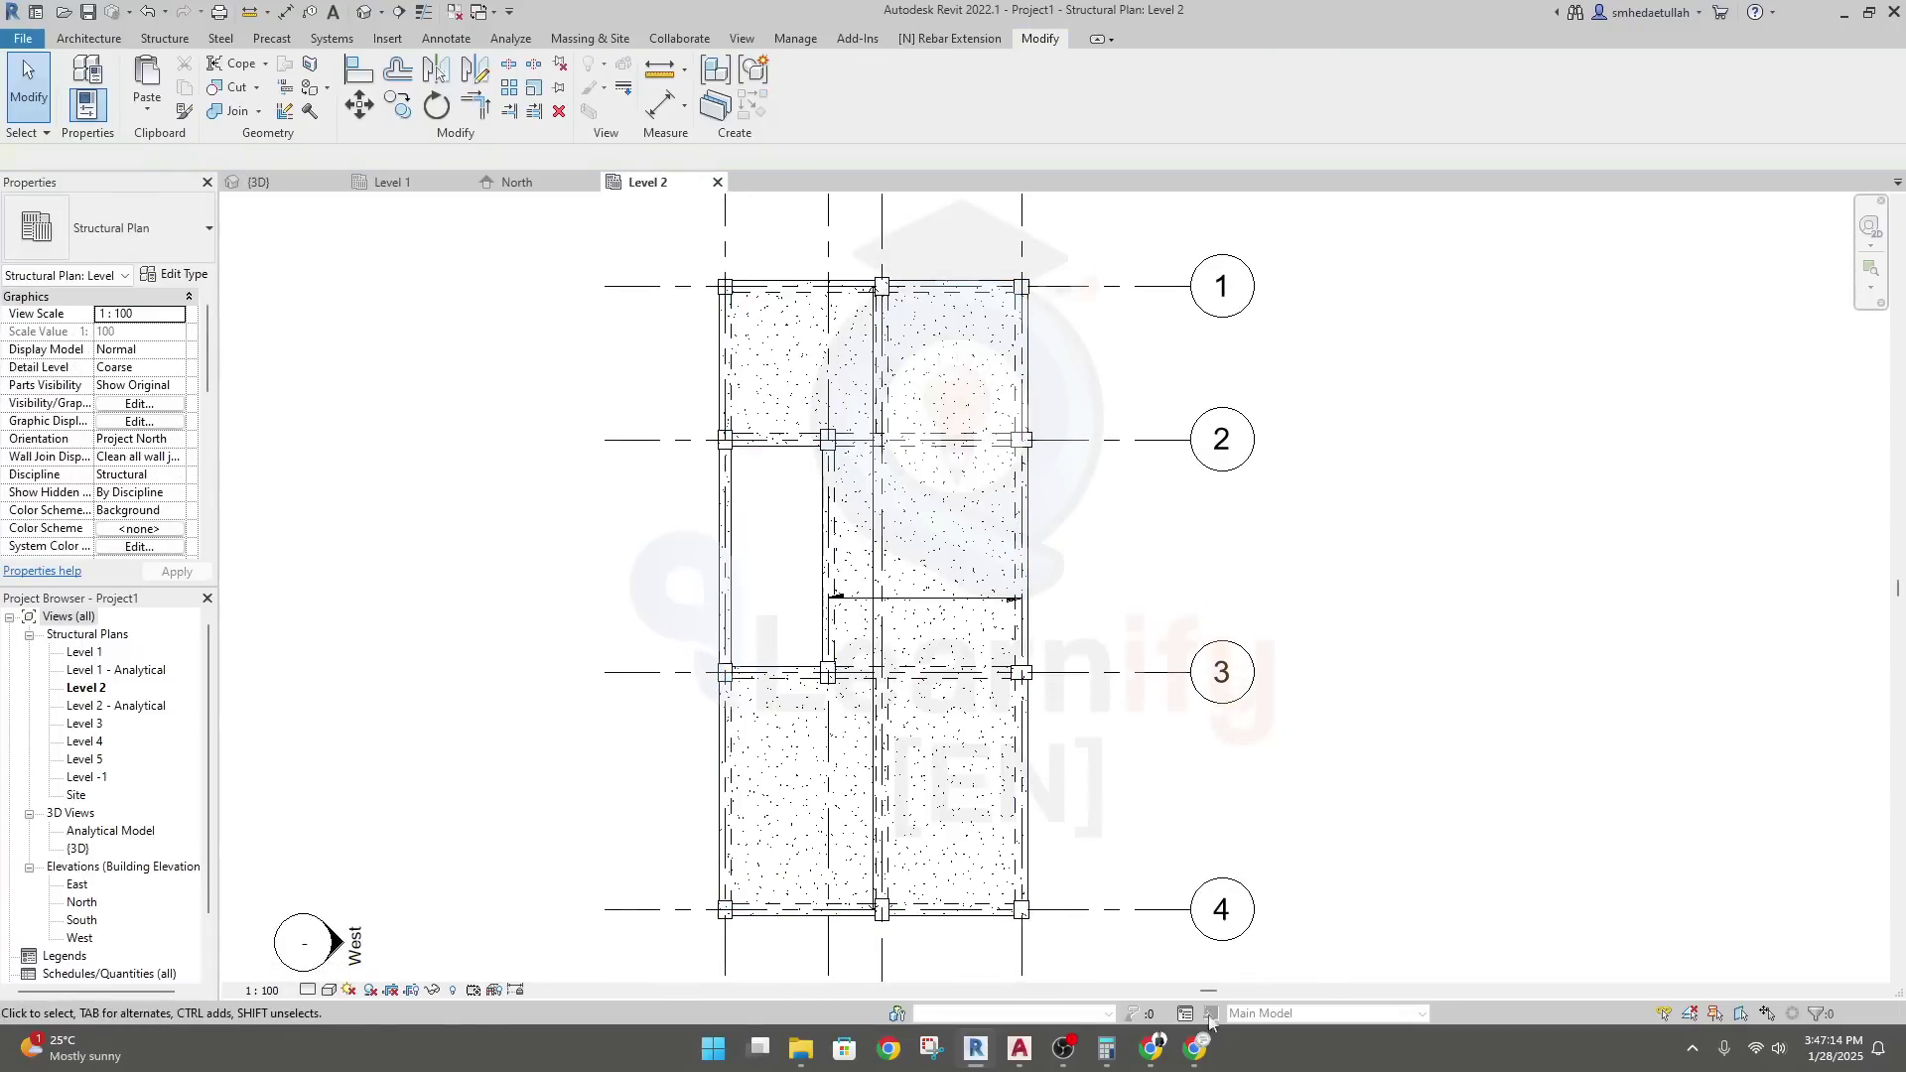
# Switch to the AutoCAD drawing and examine the verandas and attached toilet beside BED-01 and BED-02 on the upper floor plan
pyautogui.click(1020, 1049)
pyautogui.scroll(-3, 874, 745)
pyautogui.moveTo(855, 899); pyautogui.dragTo(944, 736, button='middle')
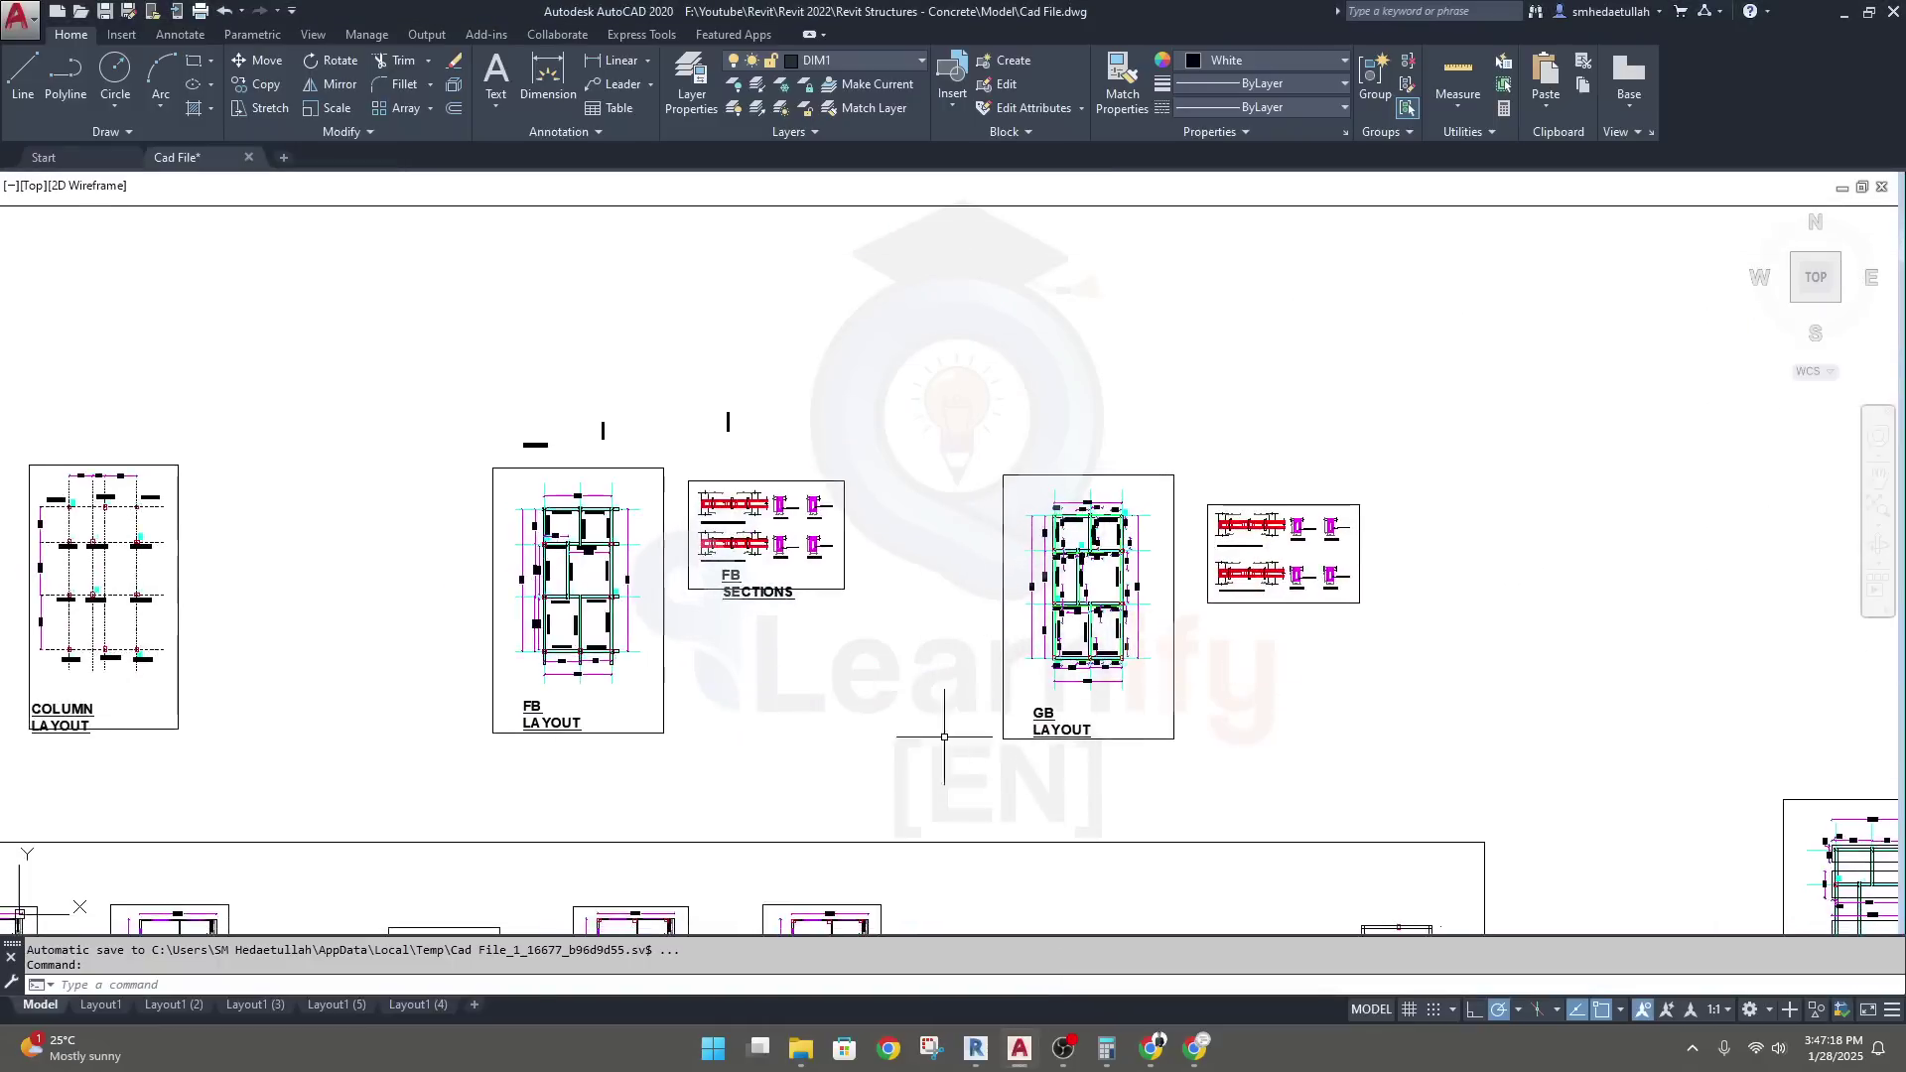
pyautogui.scroll(-2, 944, 736)
pyautogui.scroll(8, 911, 485)
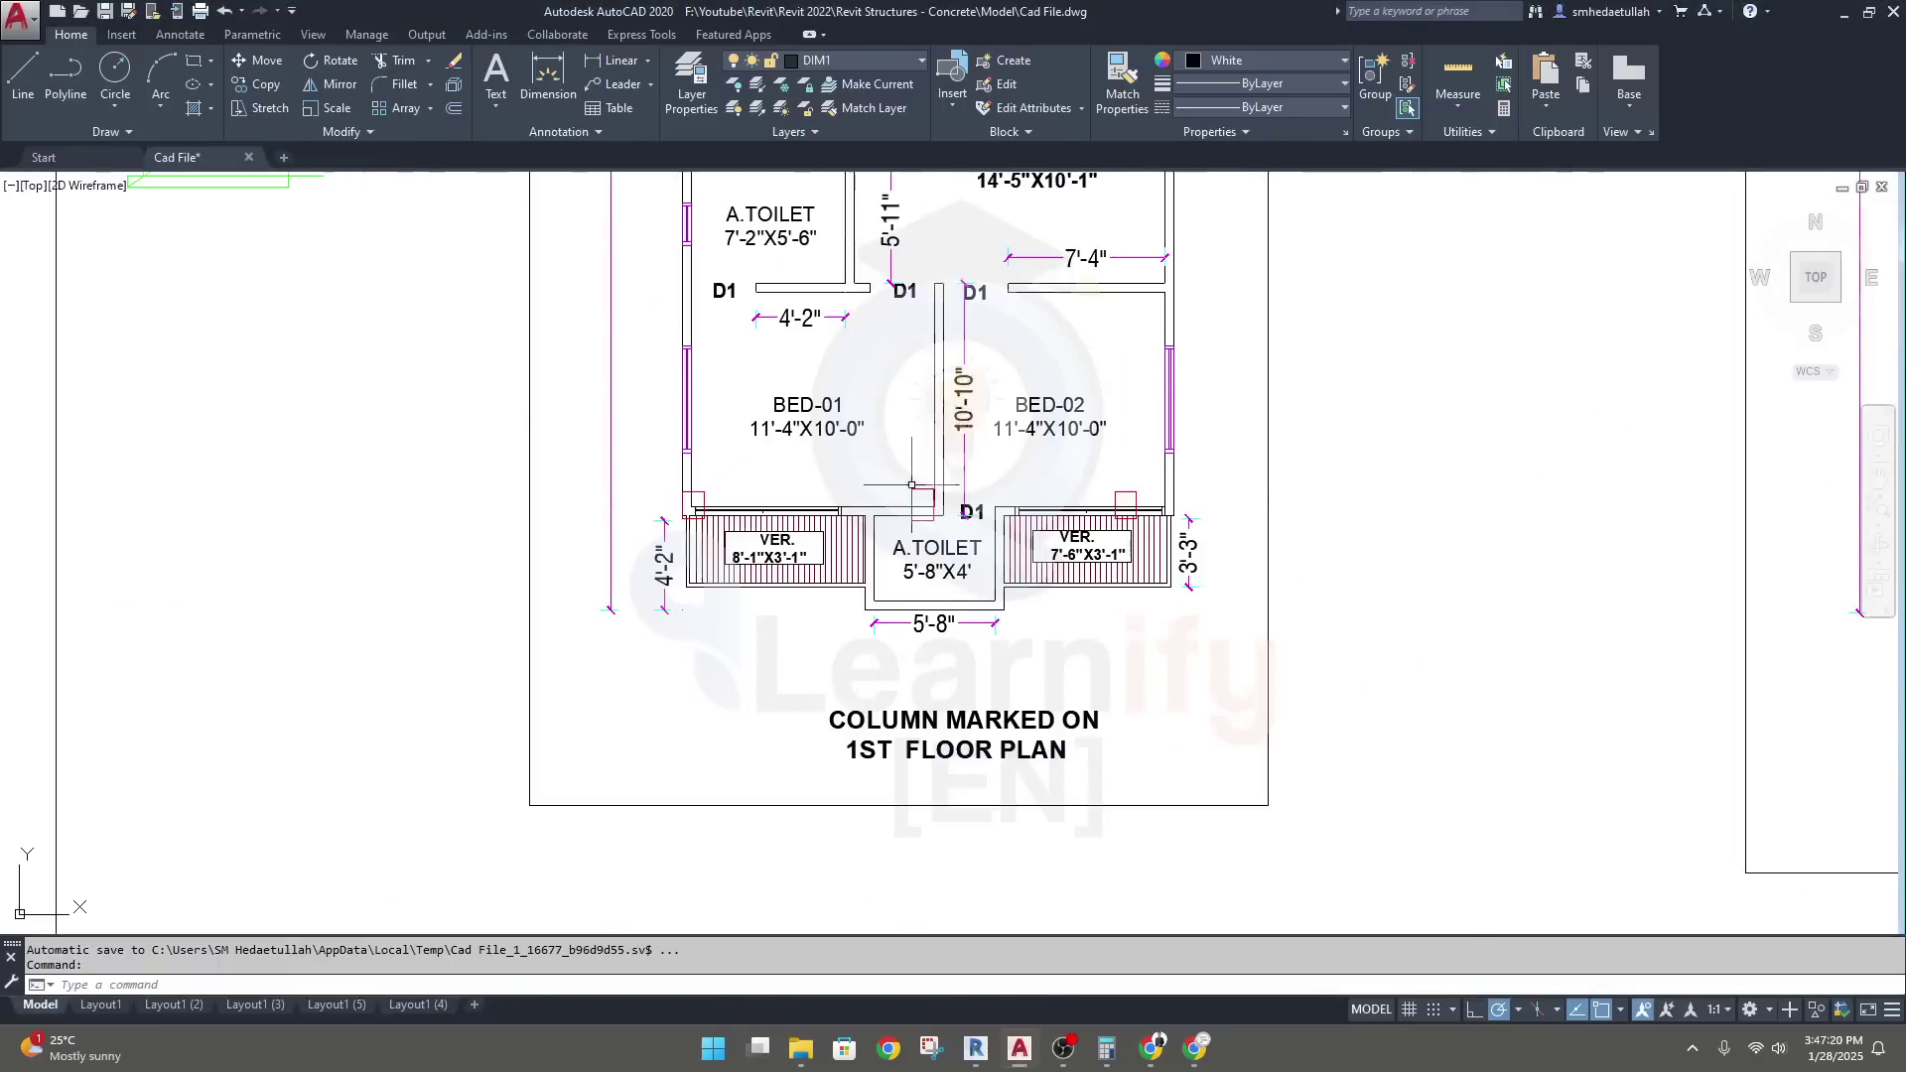
pyautogui.scroll(-1, 911, 485)
pyautogui.scroll(-2, 911, 486)
pyautogui.moveTo(736, 385)
pyautogui.mouseDown(button='middle')
pyautogui.moveTo(852, 425)
pyautogui.moveTo(857, 968)
pyautogui.mouseUp(button='middle')
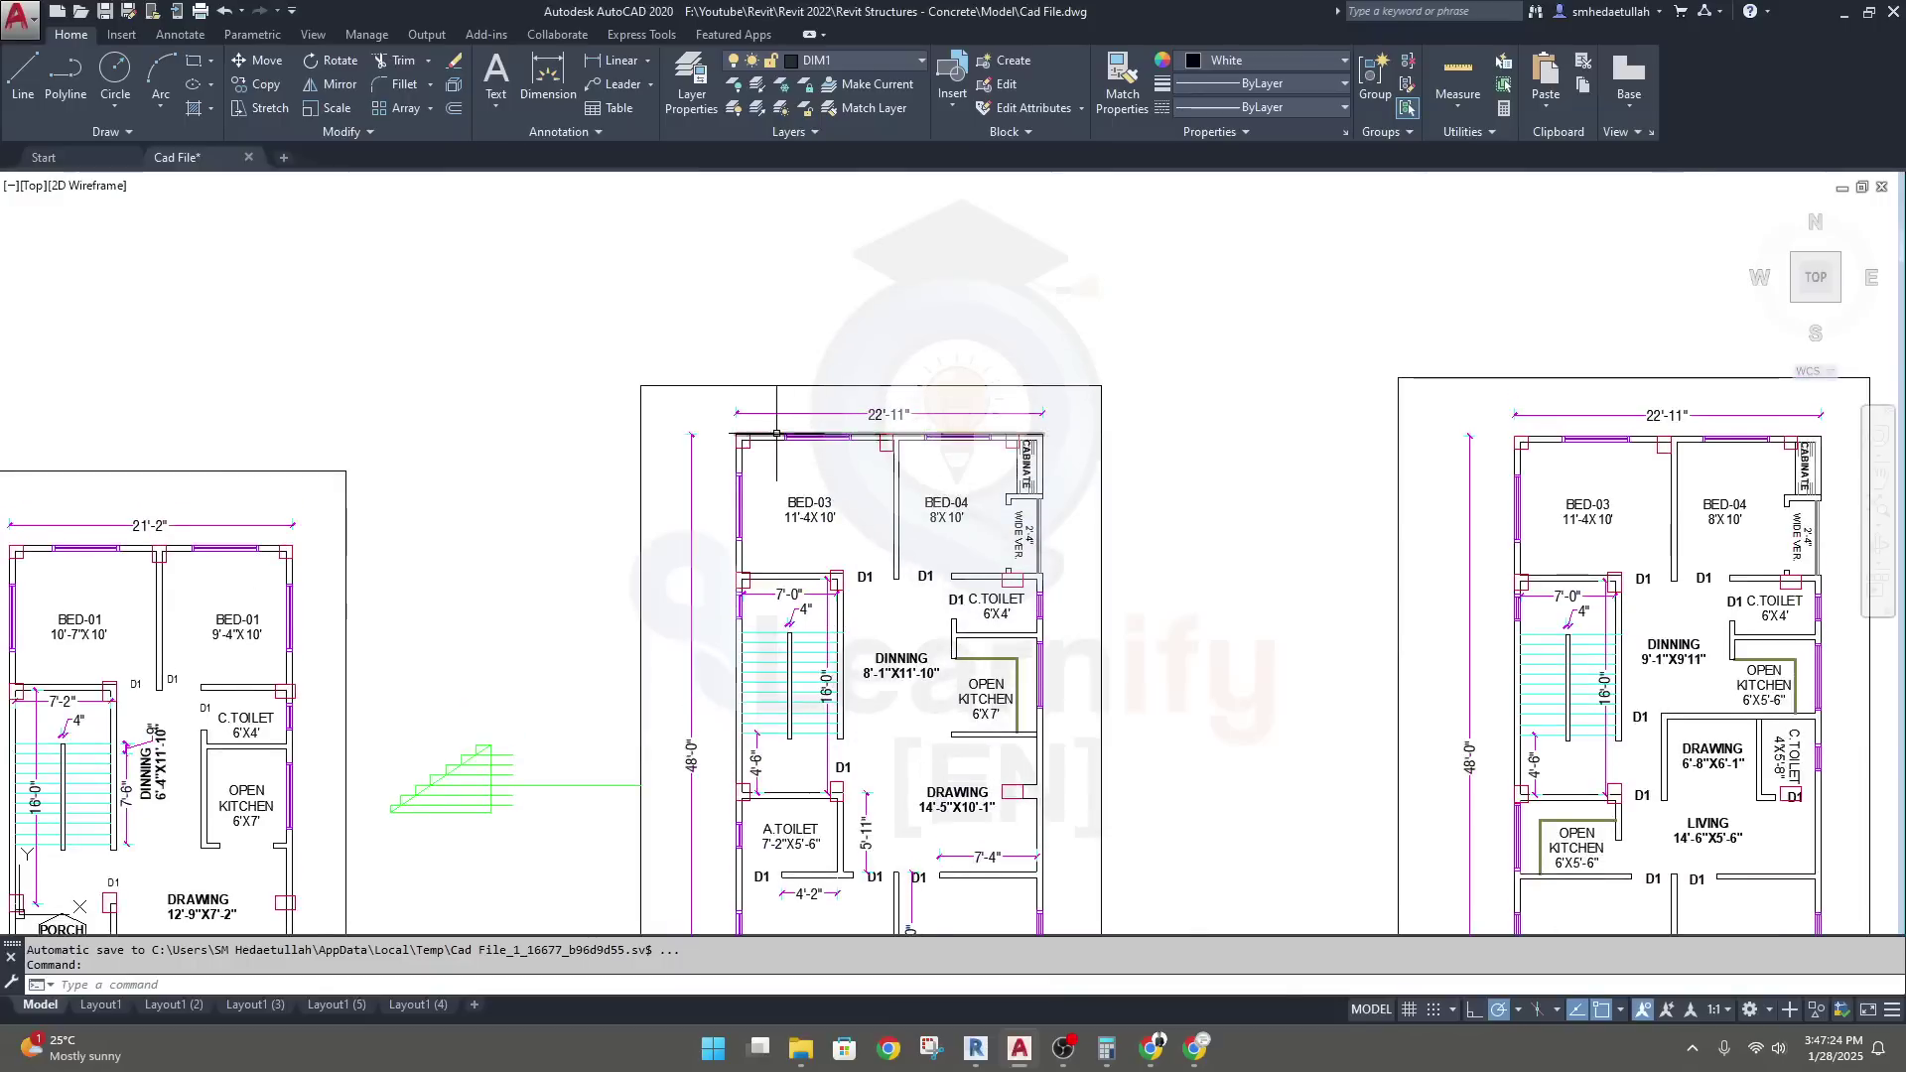
pyautogui.scroll(5, 784, 434)
pyautogui.scroll(-10, 1166, 442)
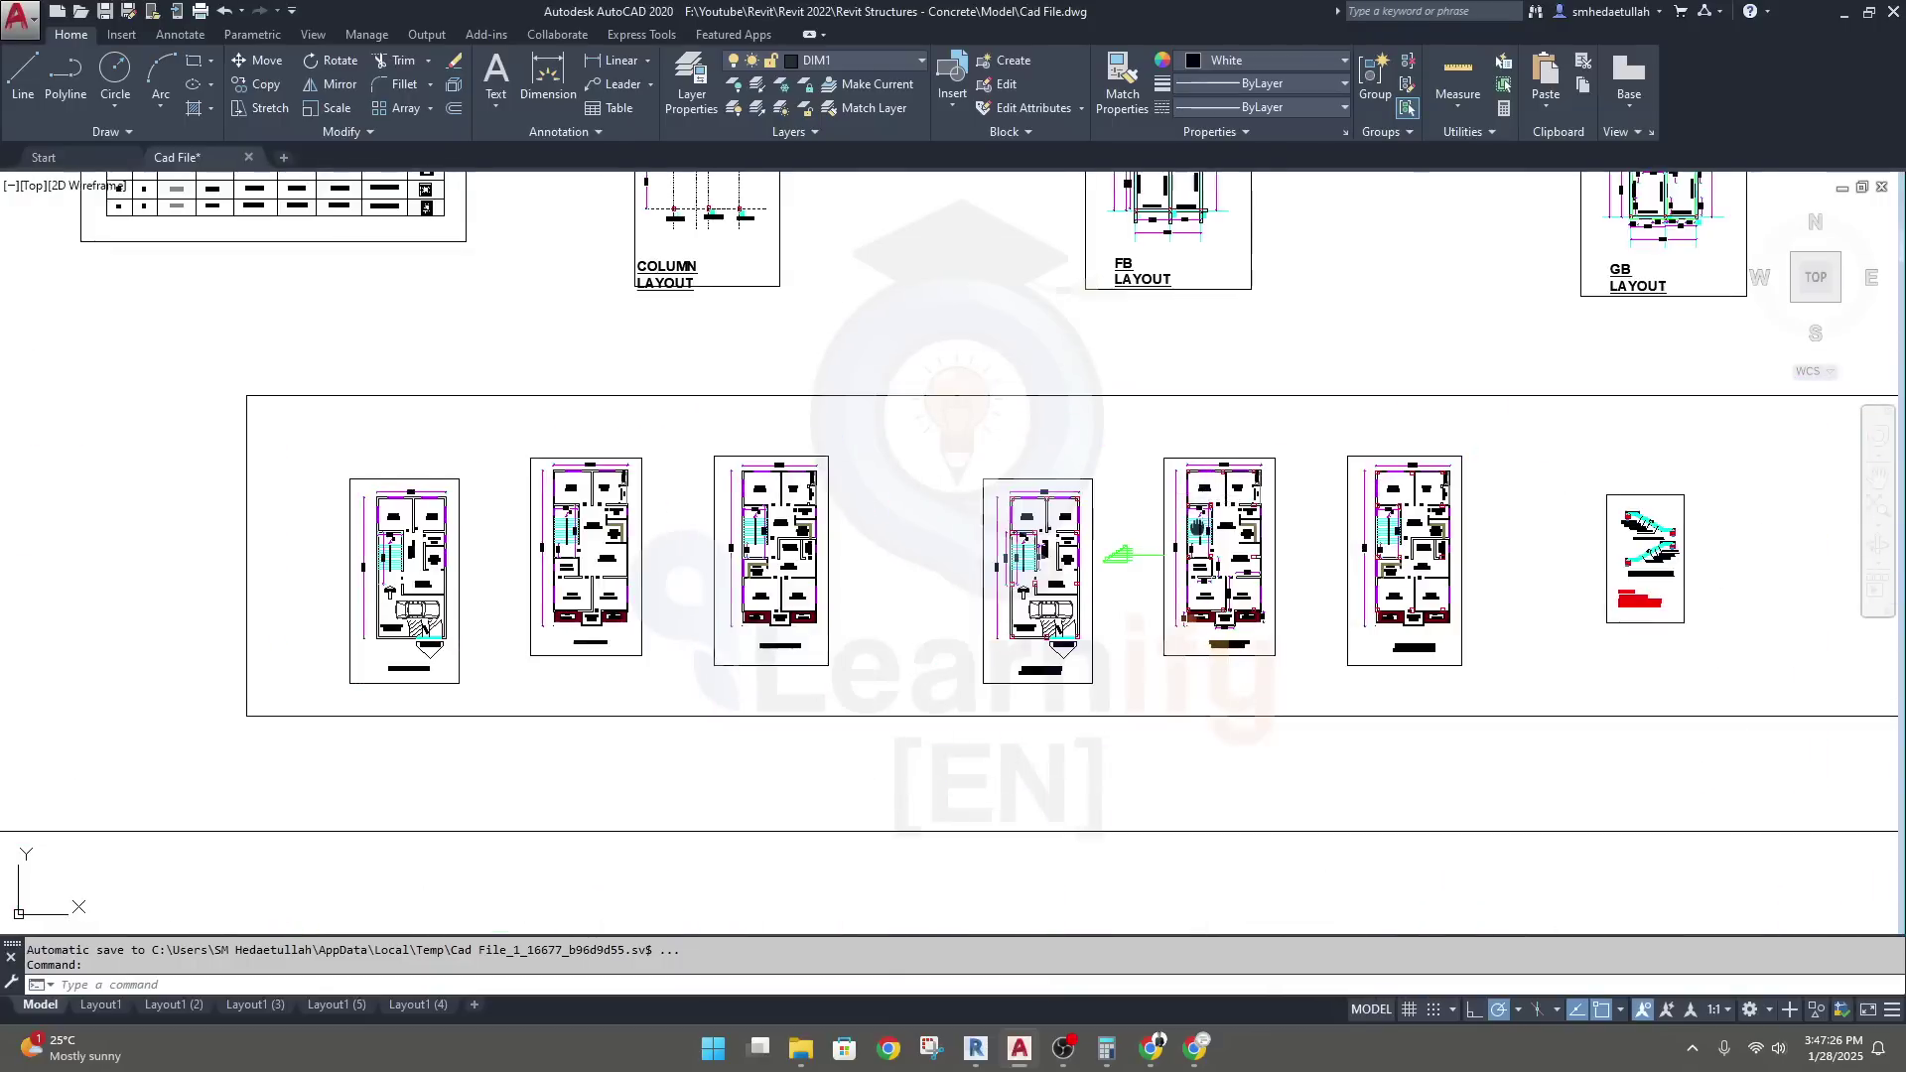
pyautogui.scroll(5, 1196, 526)
pyautogui.scroll(5, 864, 751)
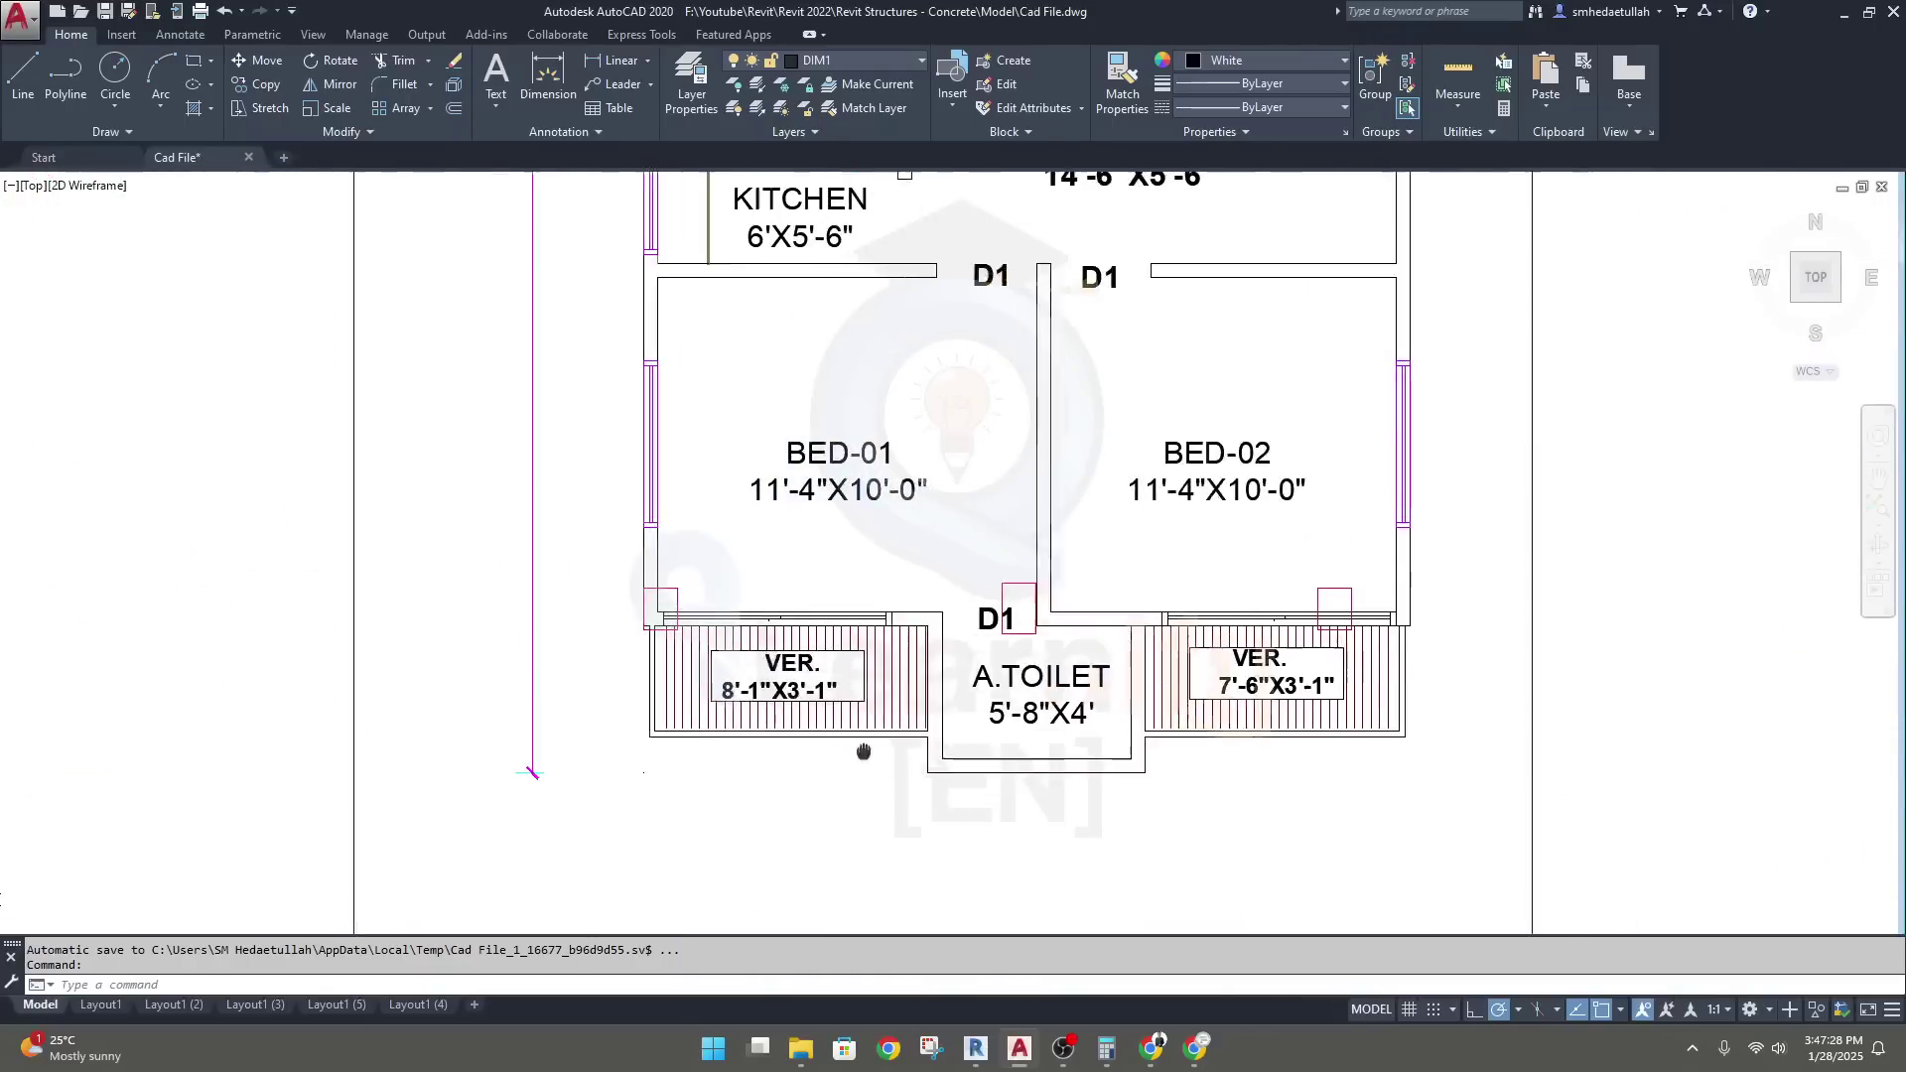
pyautogui.moveTo(864, 752); pyautogui.dragTo(842, 746, button='middle')
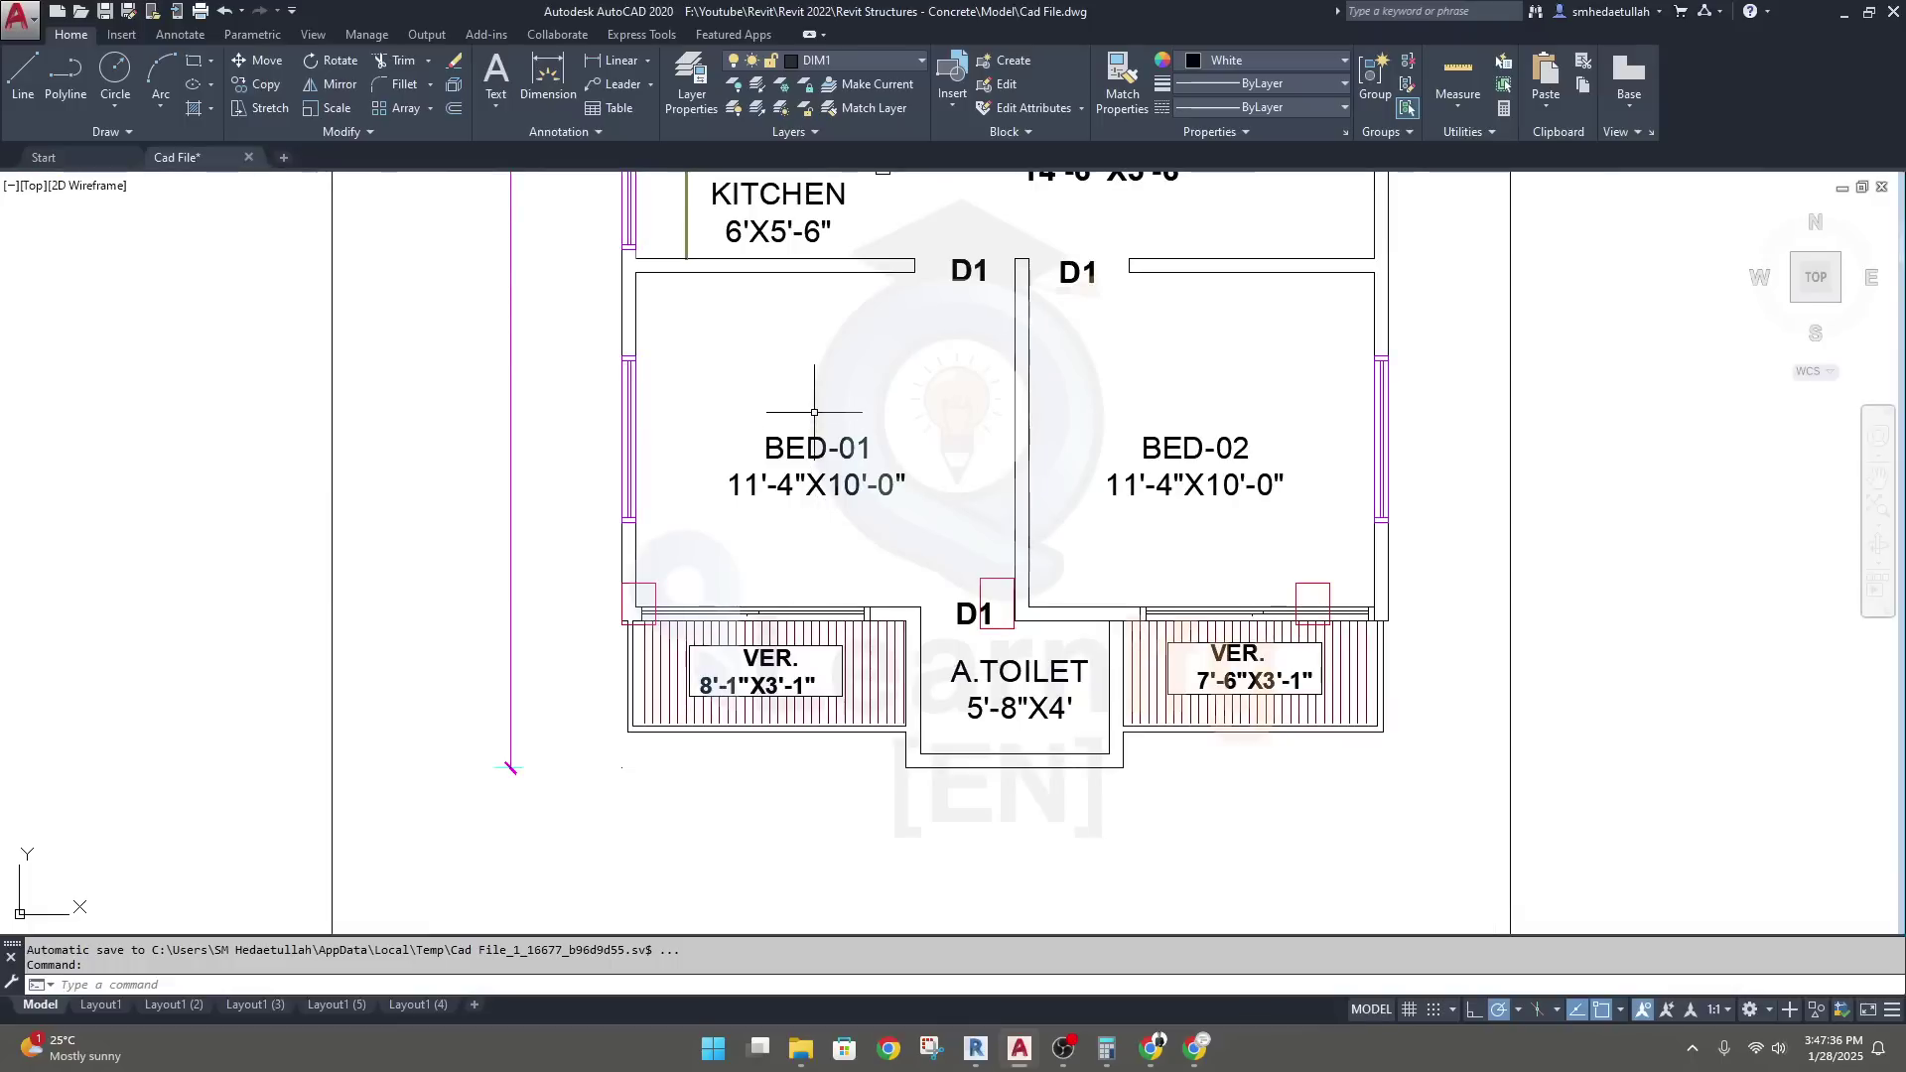
# Measure the BED-01 veranda's depth from the wall corner to its outer edge with a linear dimension, without placing it
pyautogui.click(615, 60)
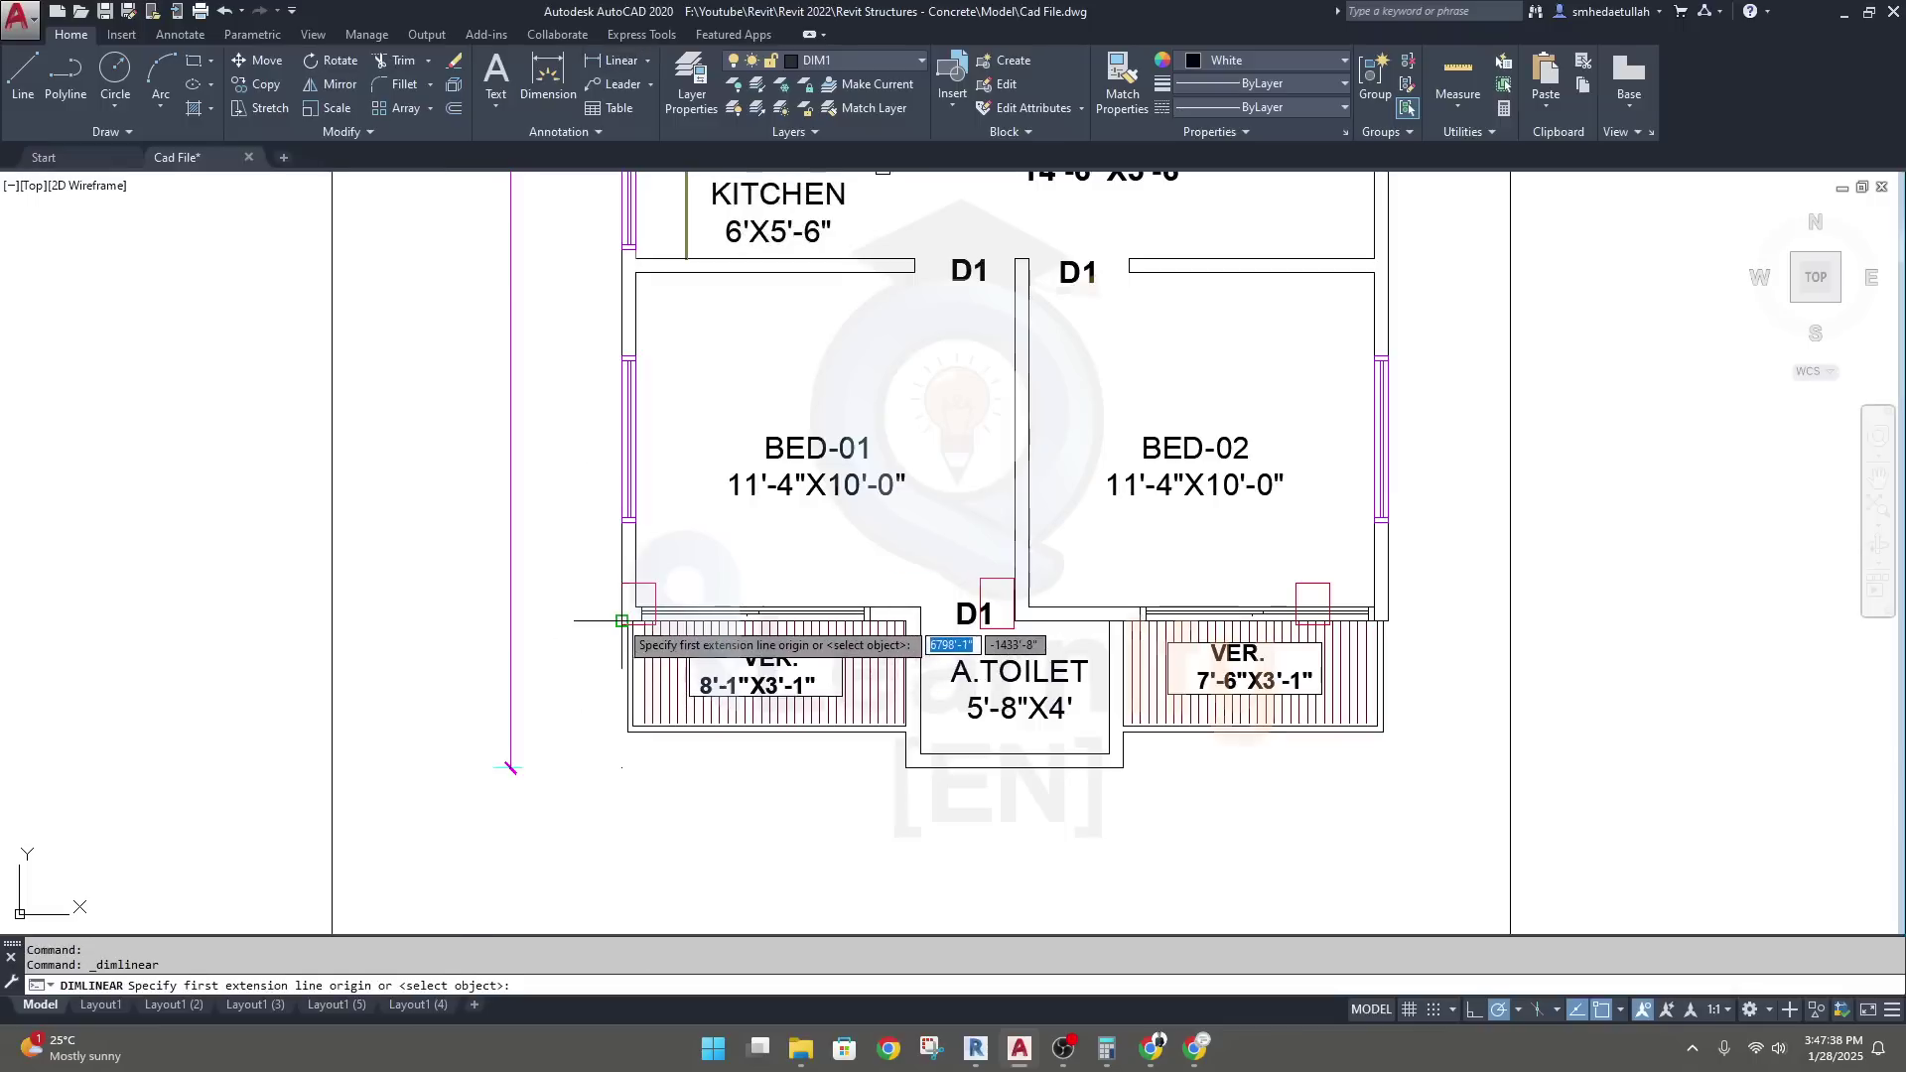
pyautogui.scroll(4, 633, 627)
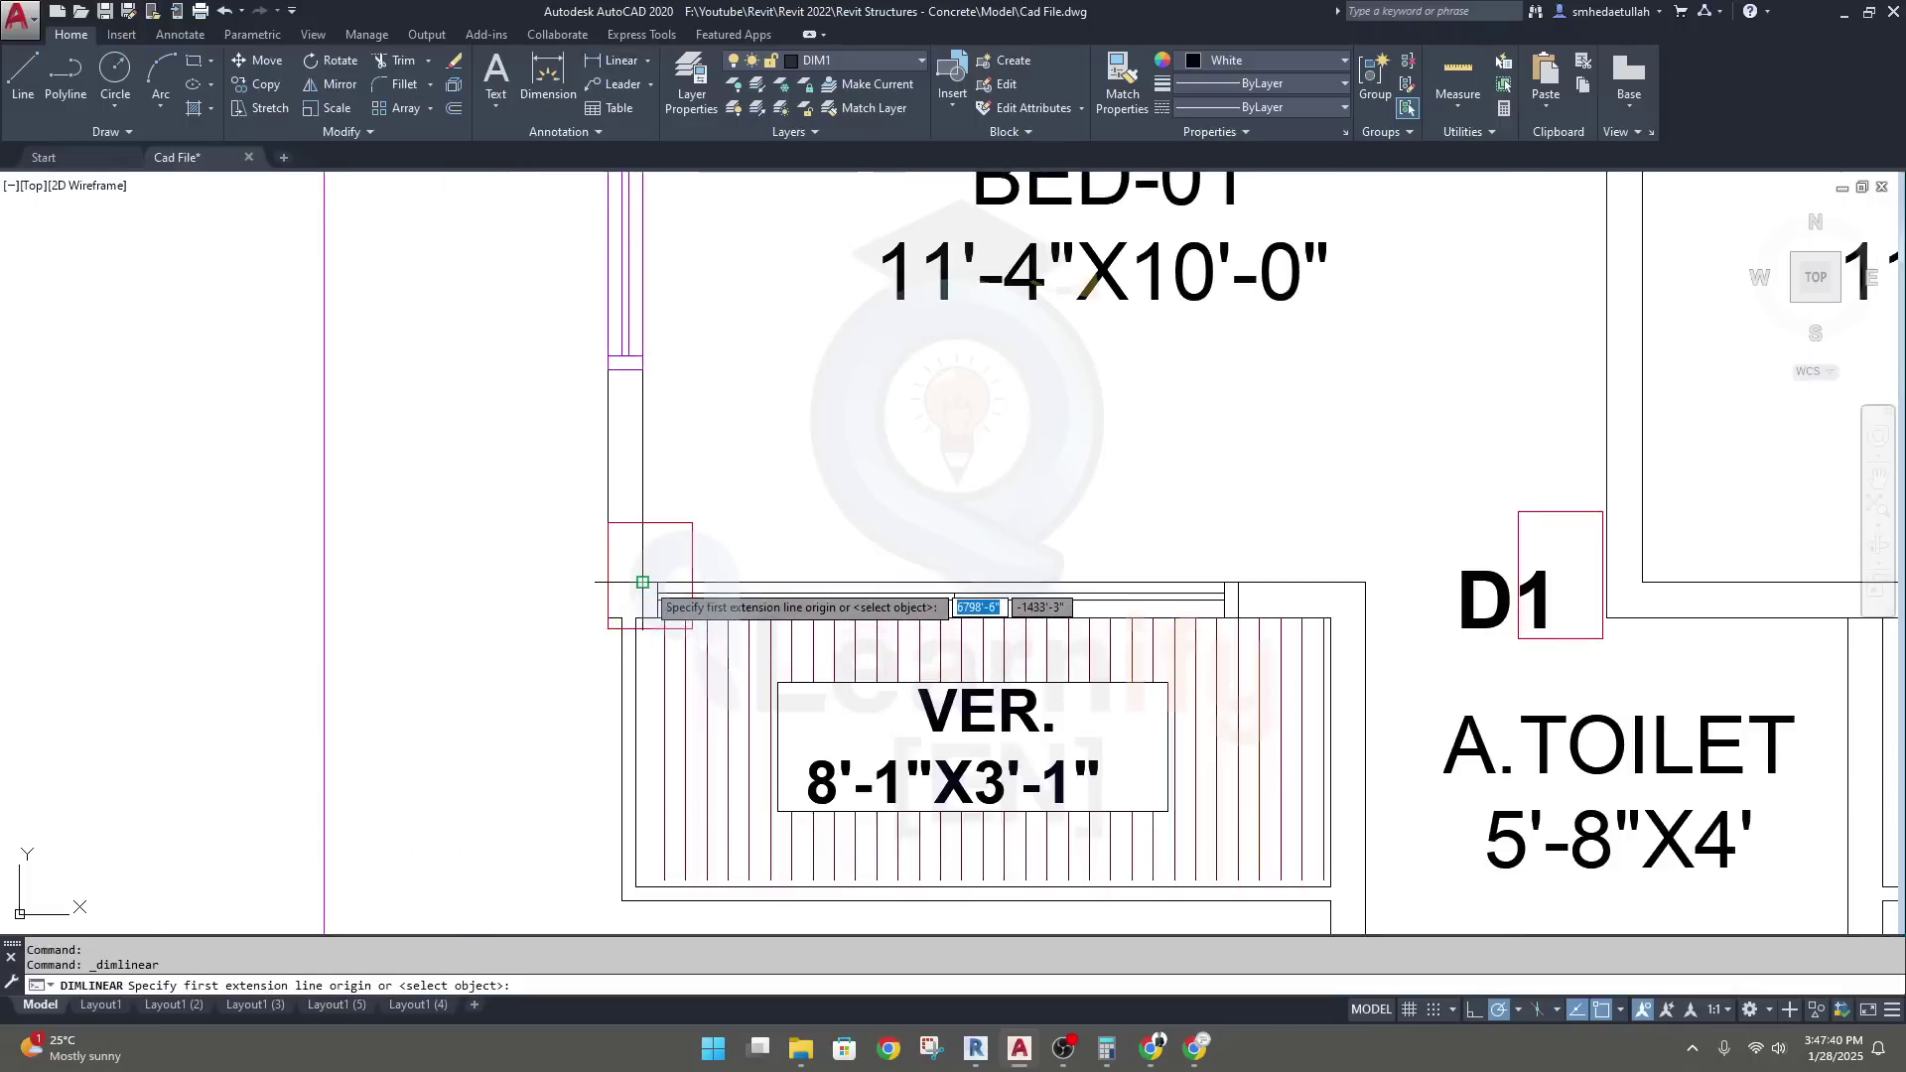
pyautogui.click(642, 583)
pyautogui.moveTo(638, 881); pyautogui.dragTo(641, 799, button='middle')
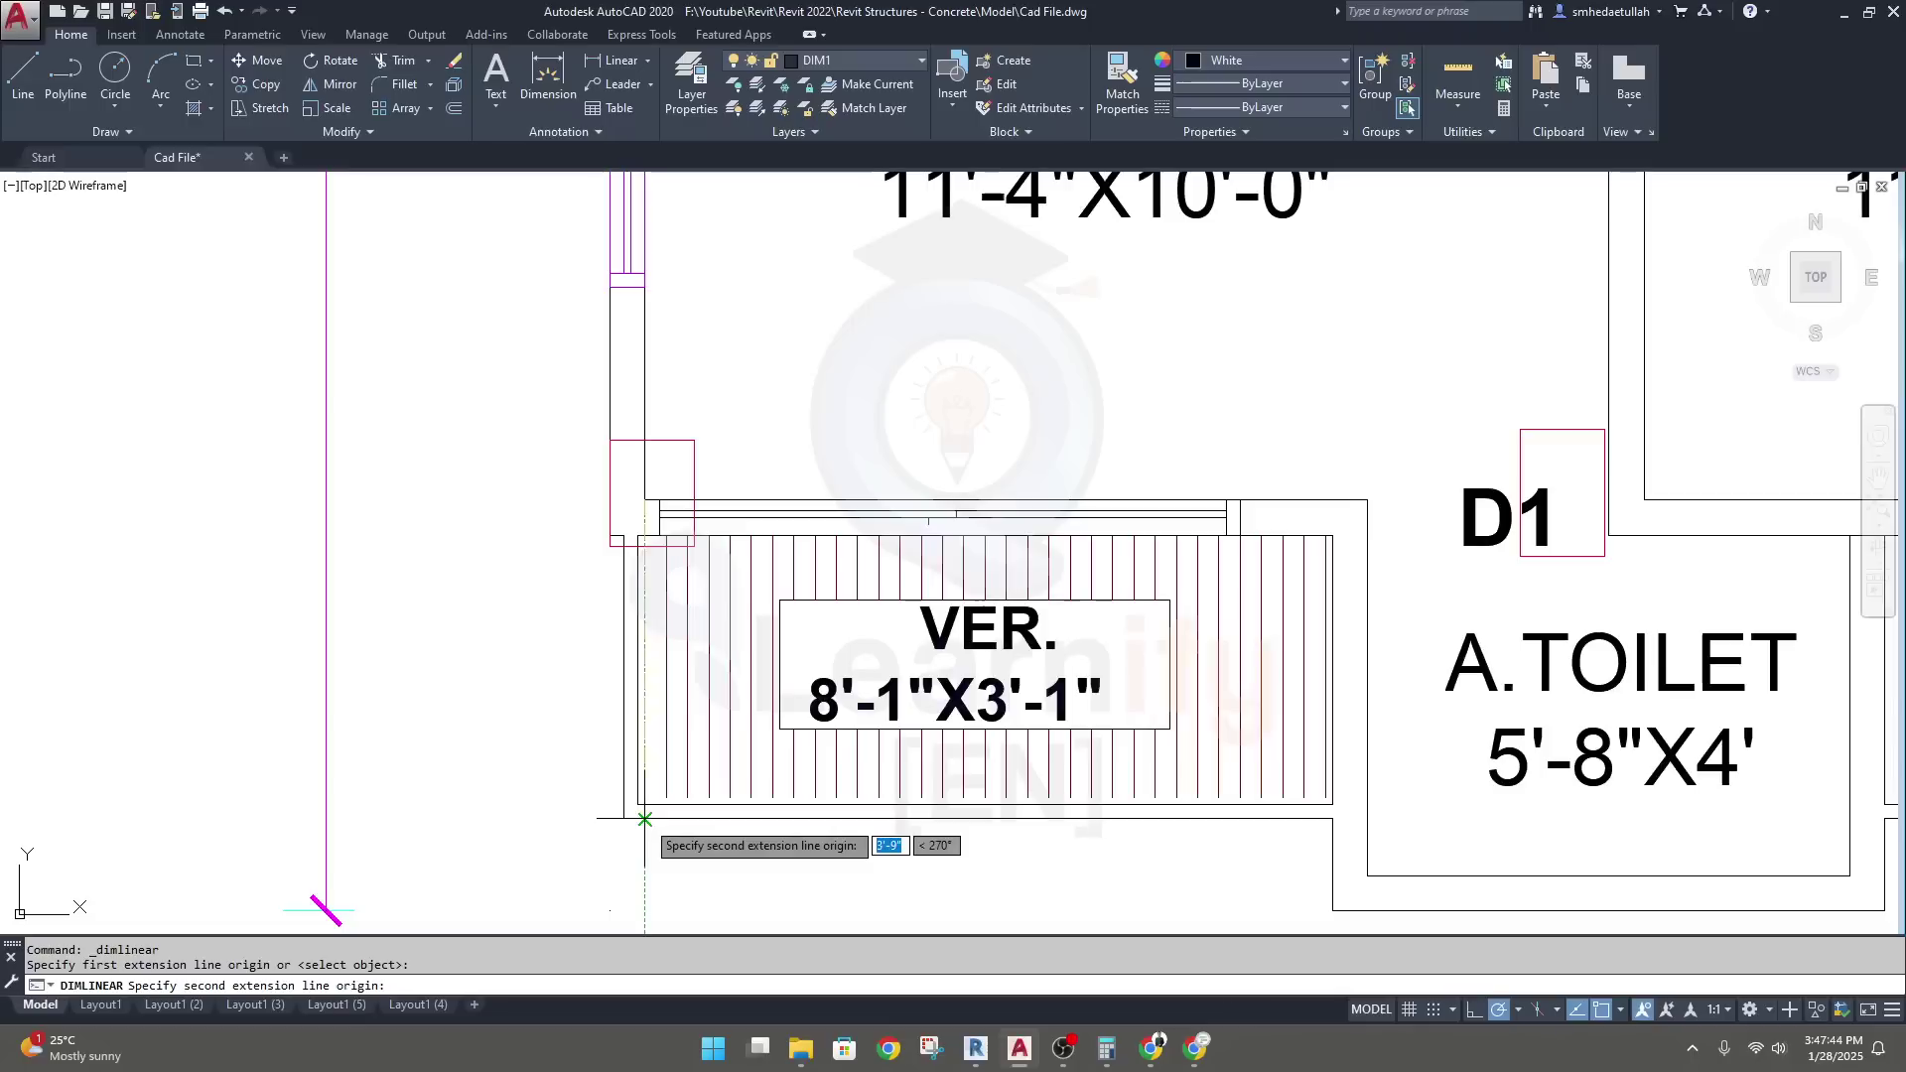
pyautogui.press('Escape')
pyautogui.press('Escape')
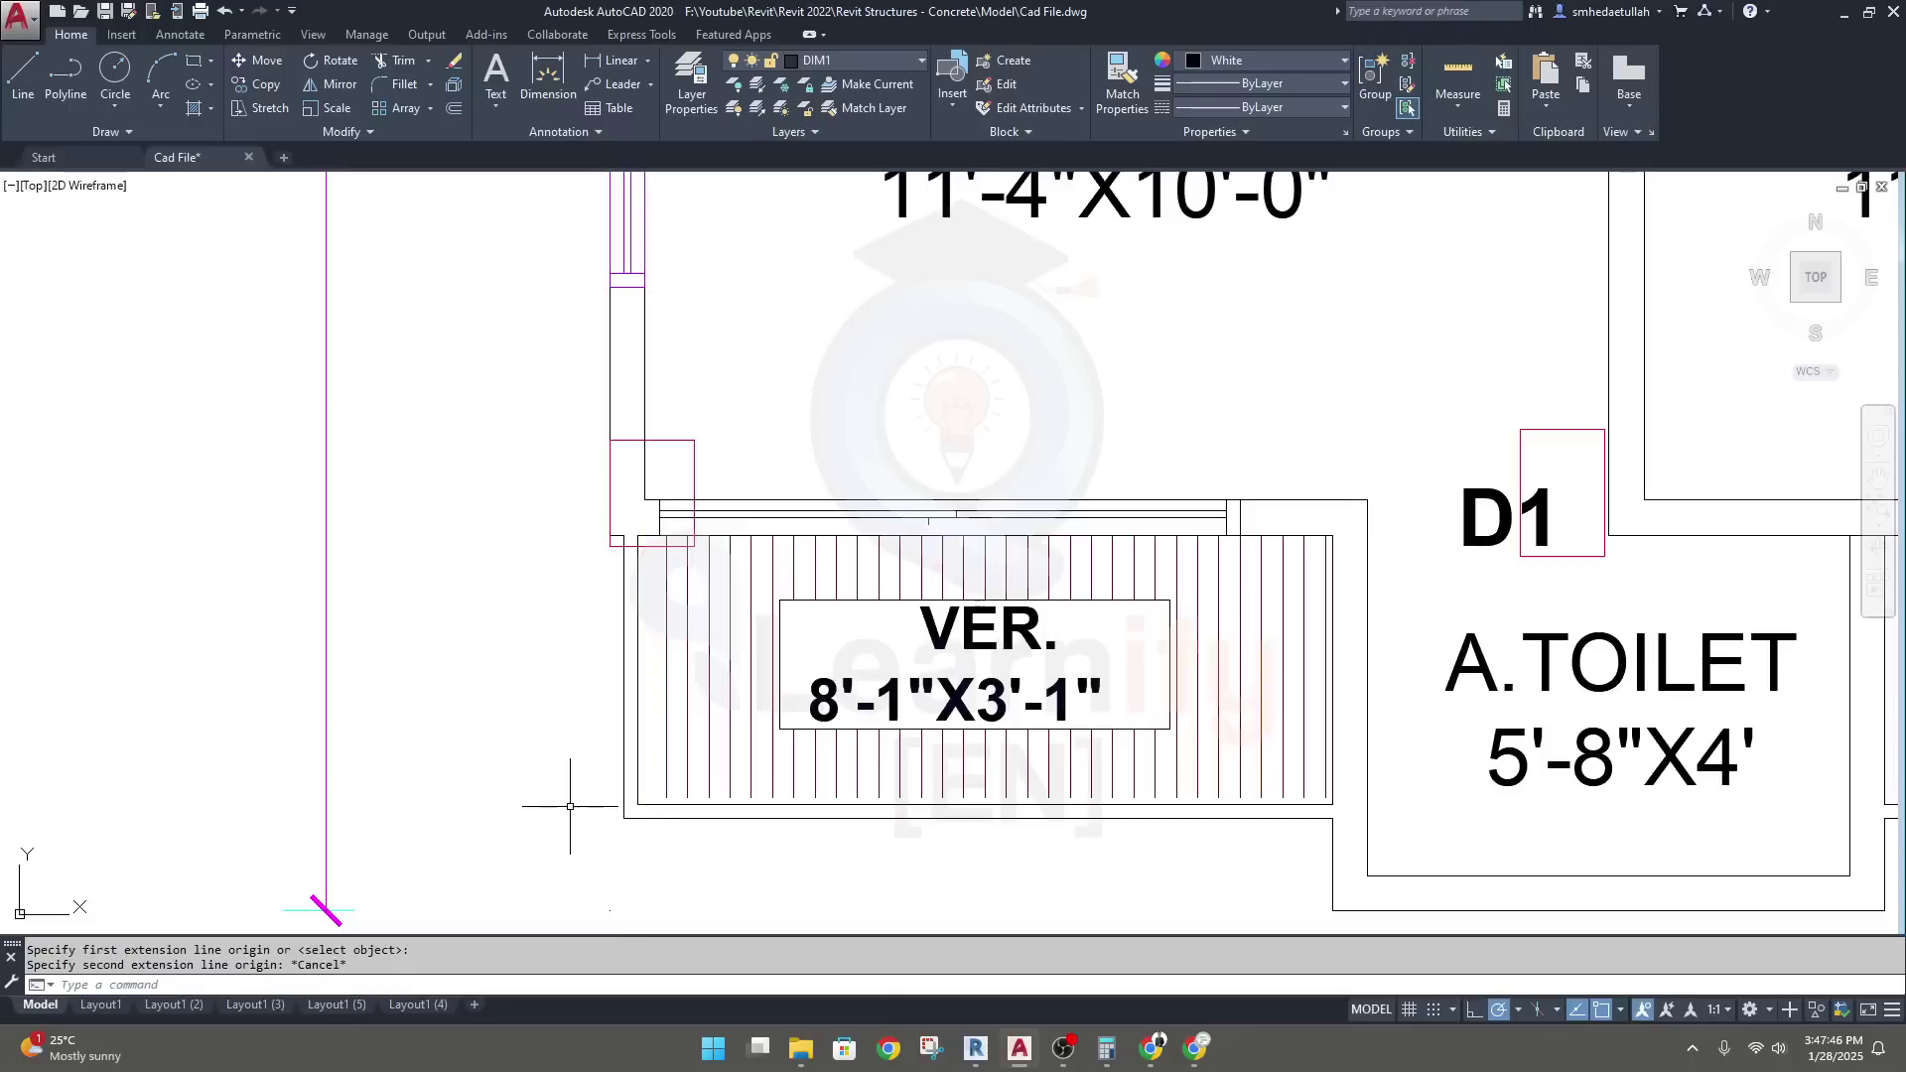
# Convert 3 ft 9 in to millimetres in Calculator, using 12 inches per foot and 25 mm per inch
pyautogui.click(1107, 1048)
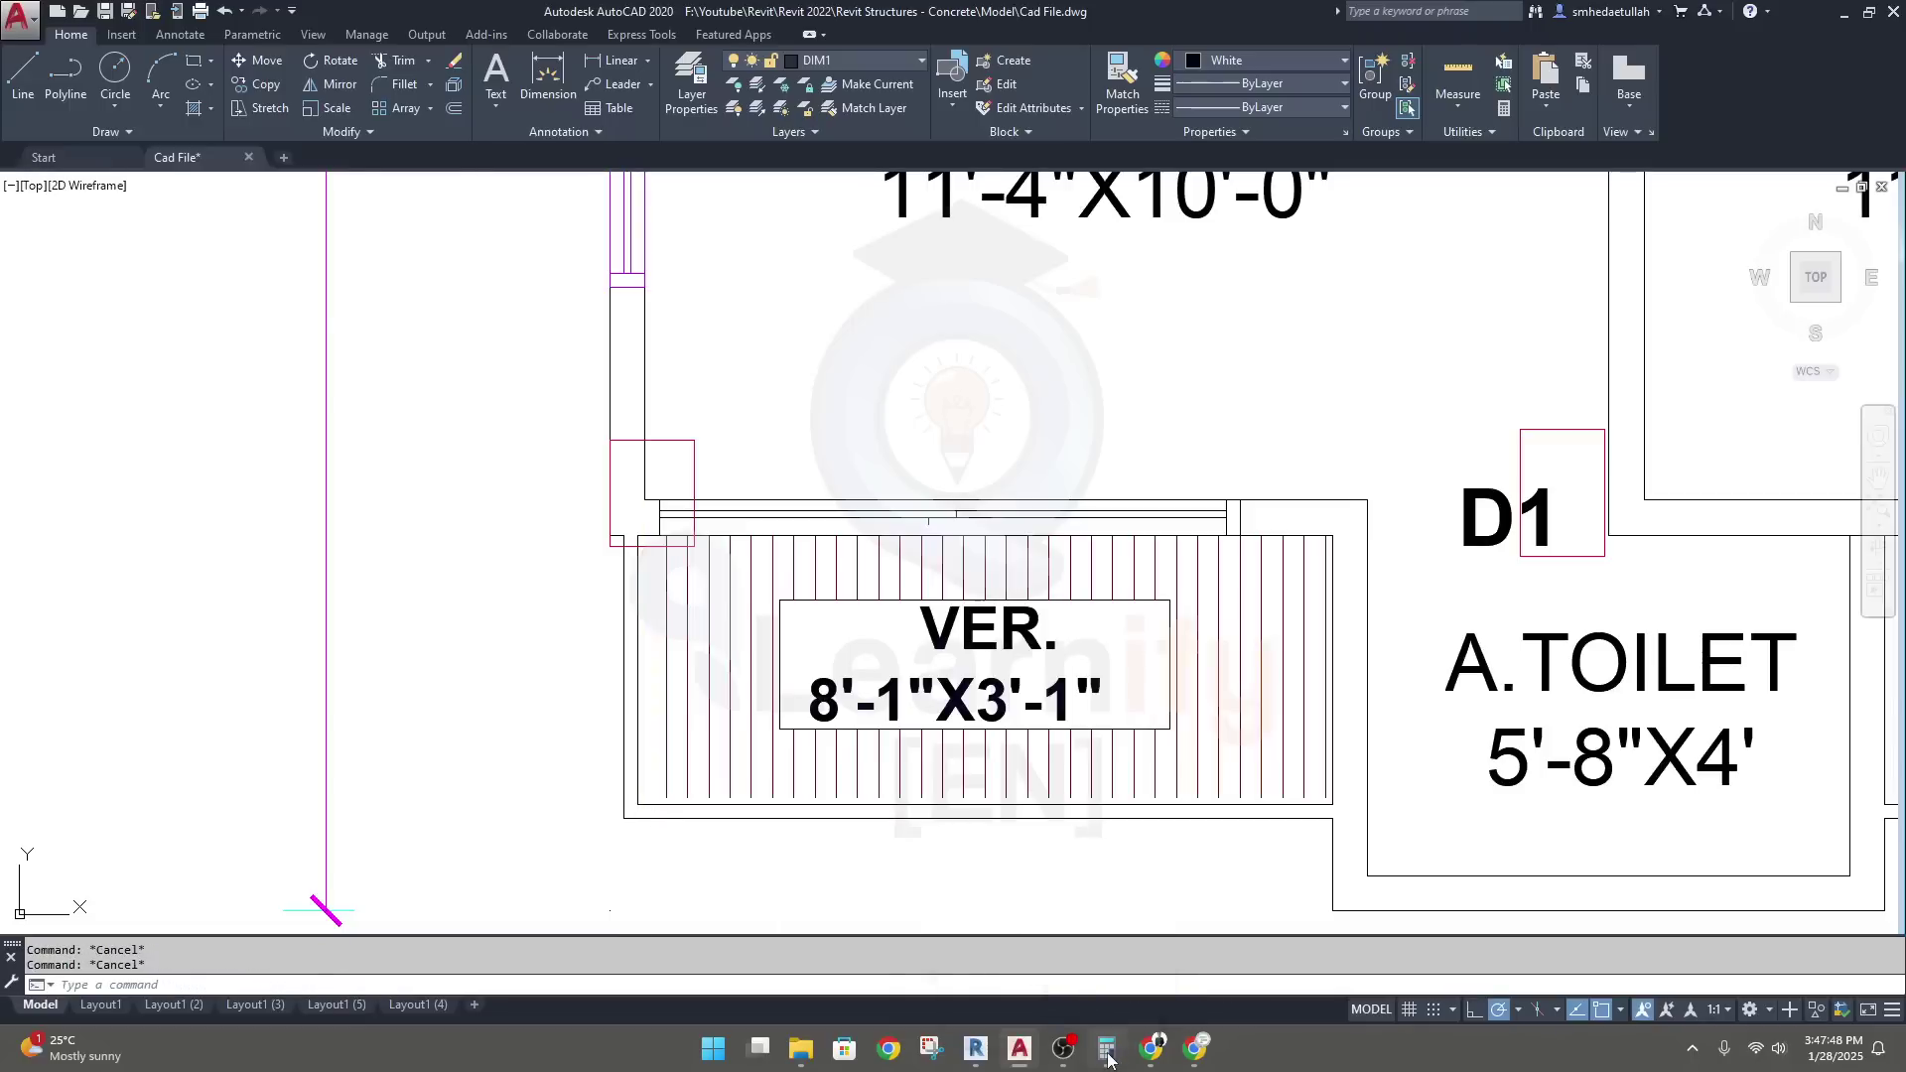
pyautogui.moveTo(308, 160); pyautogui.dragTo(364, 184)
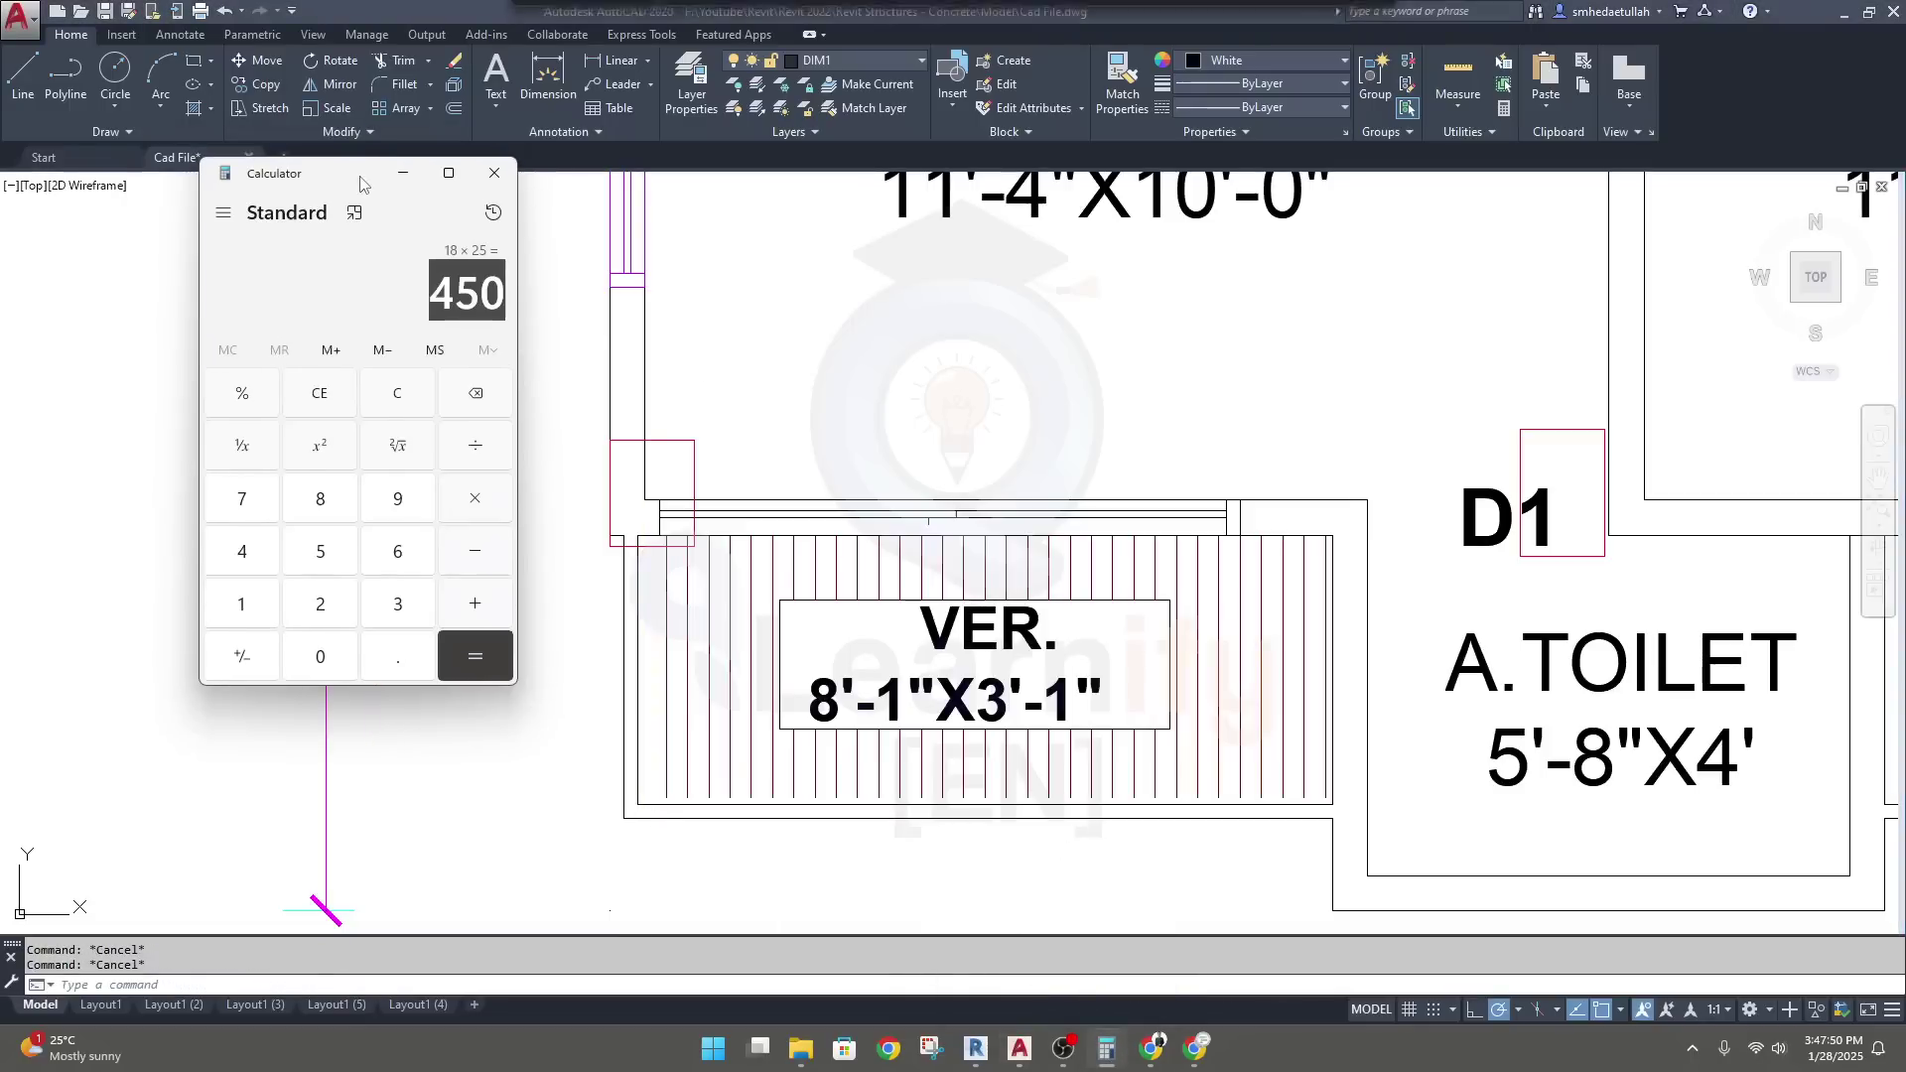
pyautogui.write('3')
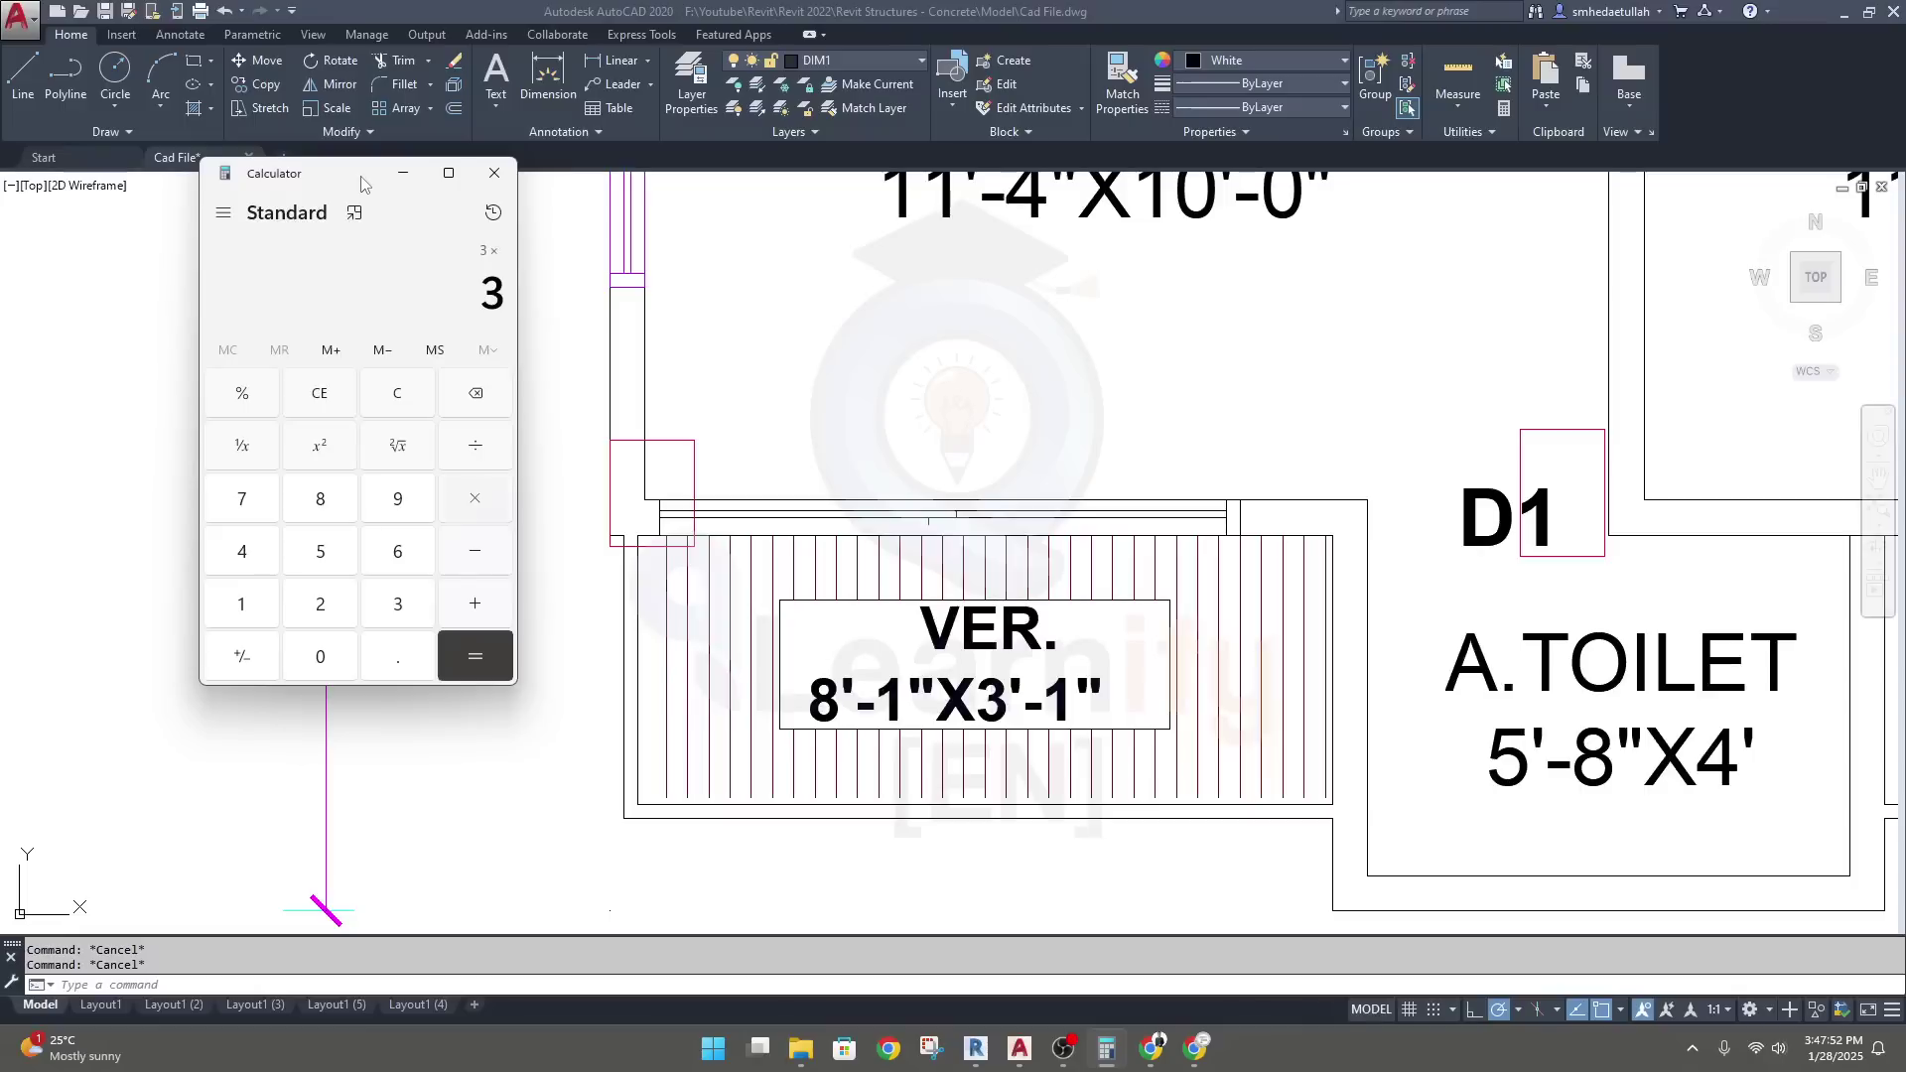
pyautogui.write('*12')
pyautogui.press('Return')
pyautogui.write('9')
pyautogui.press('Return')
pyautogui.write('*25')
pyautogui.press('Return')
pyautogui.click(403, 176)
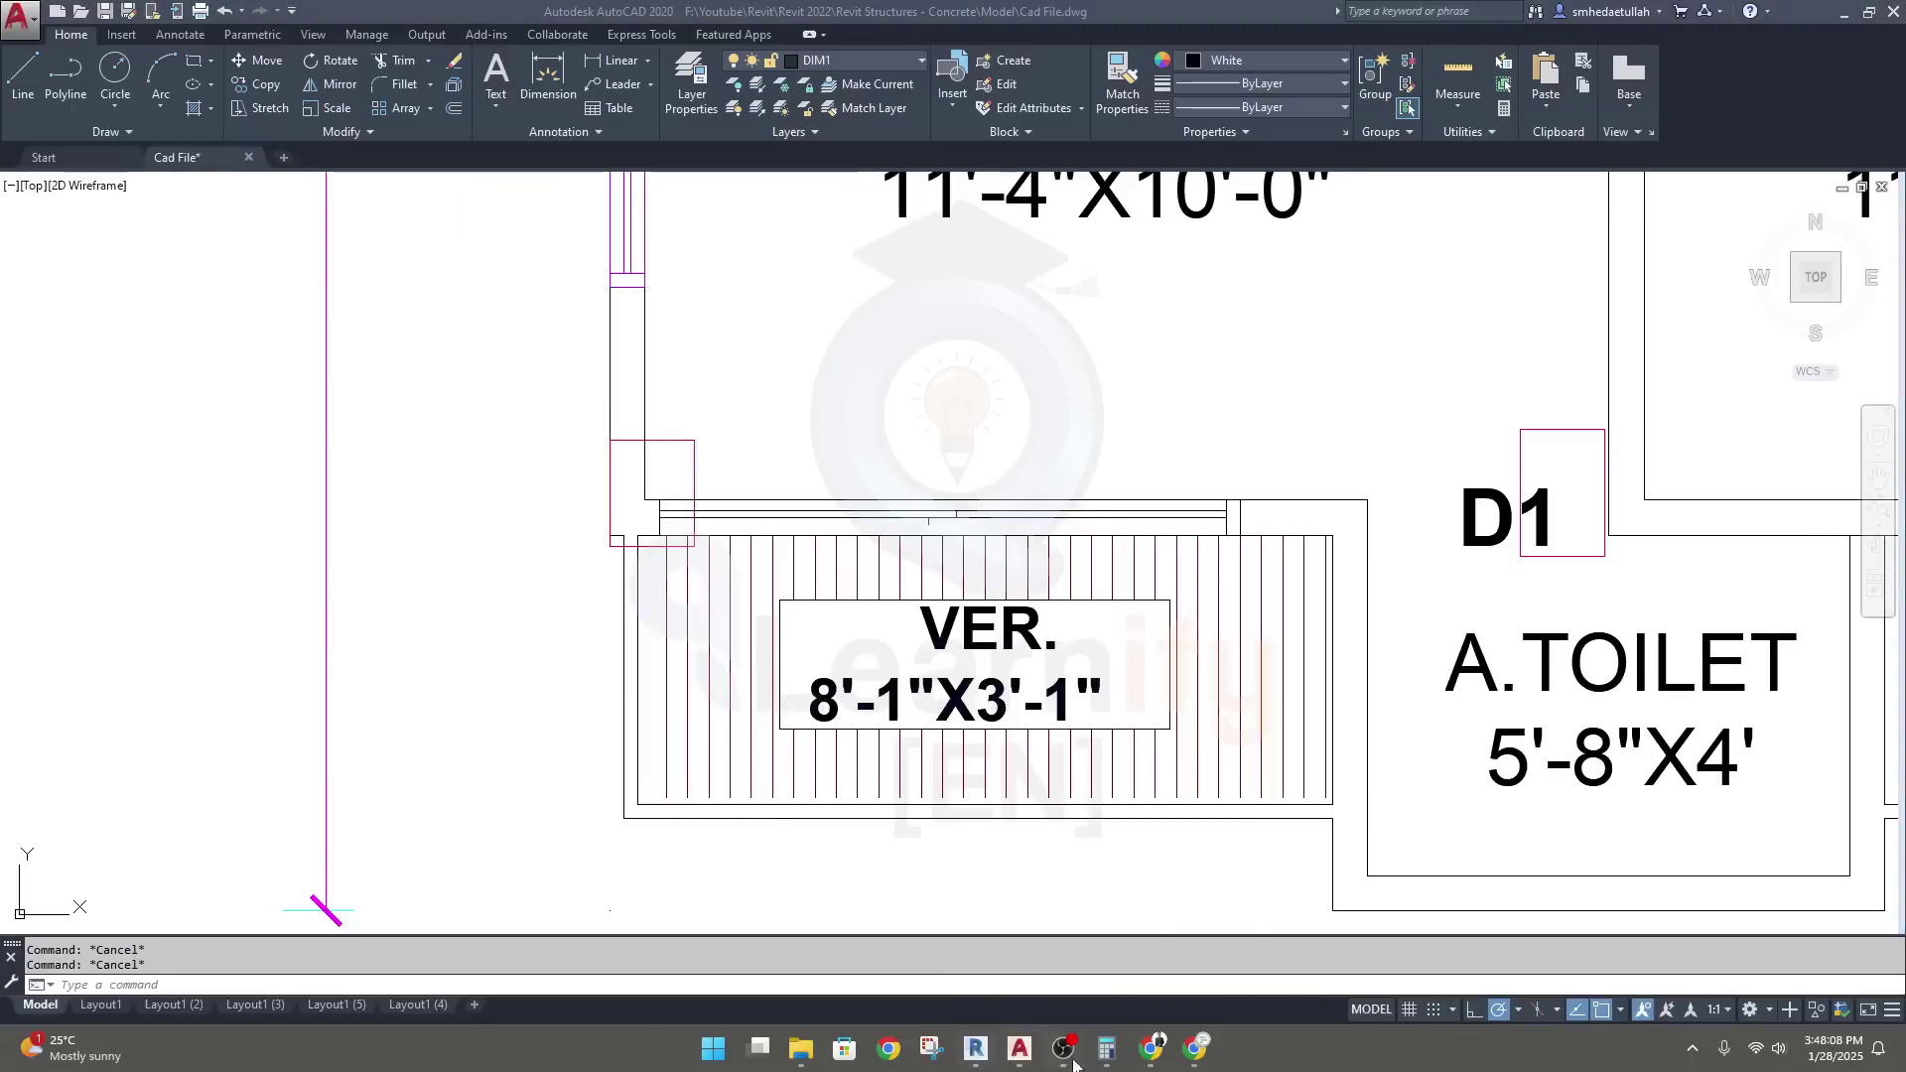
# Switch to Revit and open the boundary sketch of the 125 mm Level 2 slab for editing
pyautogui.click(976, 1048)
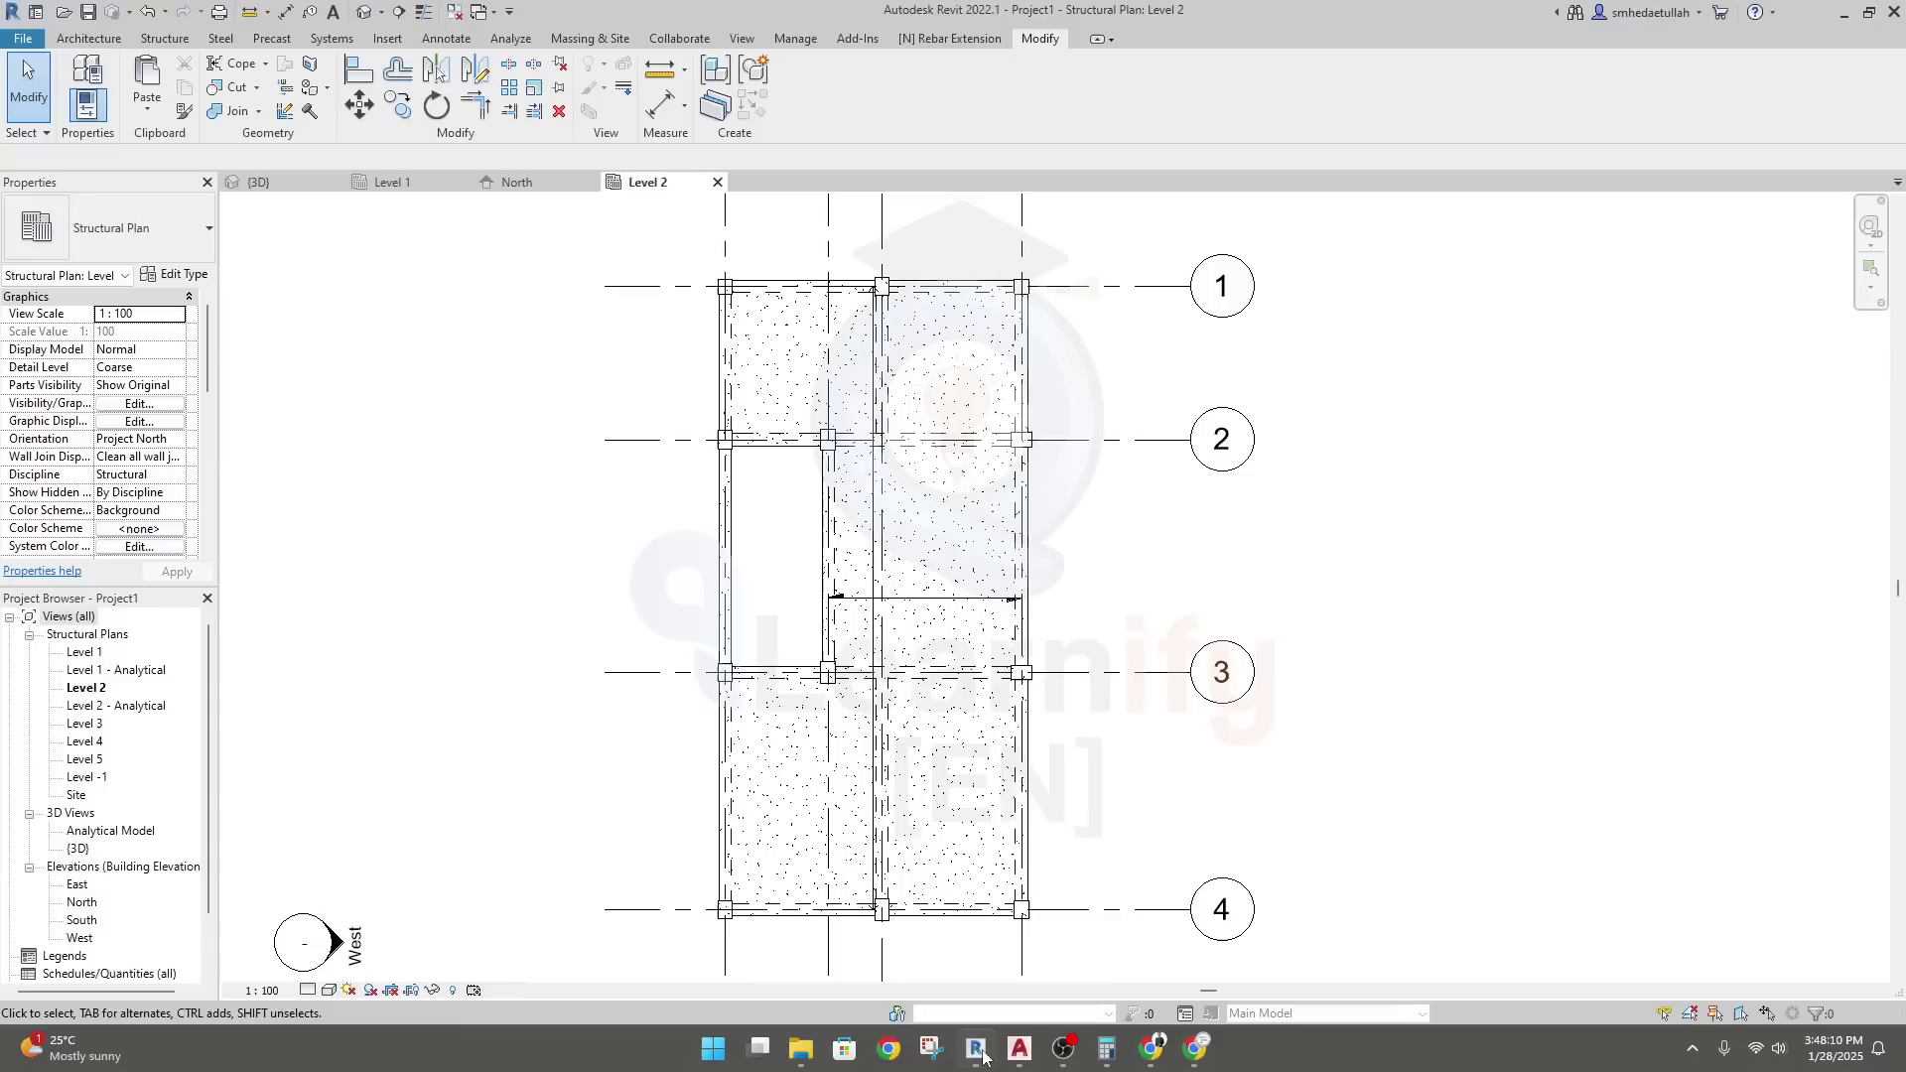
pyautogui.scroll(-3, 812, 761)
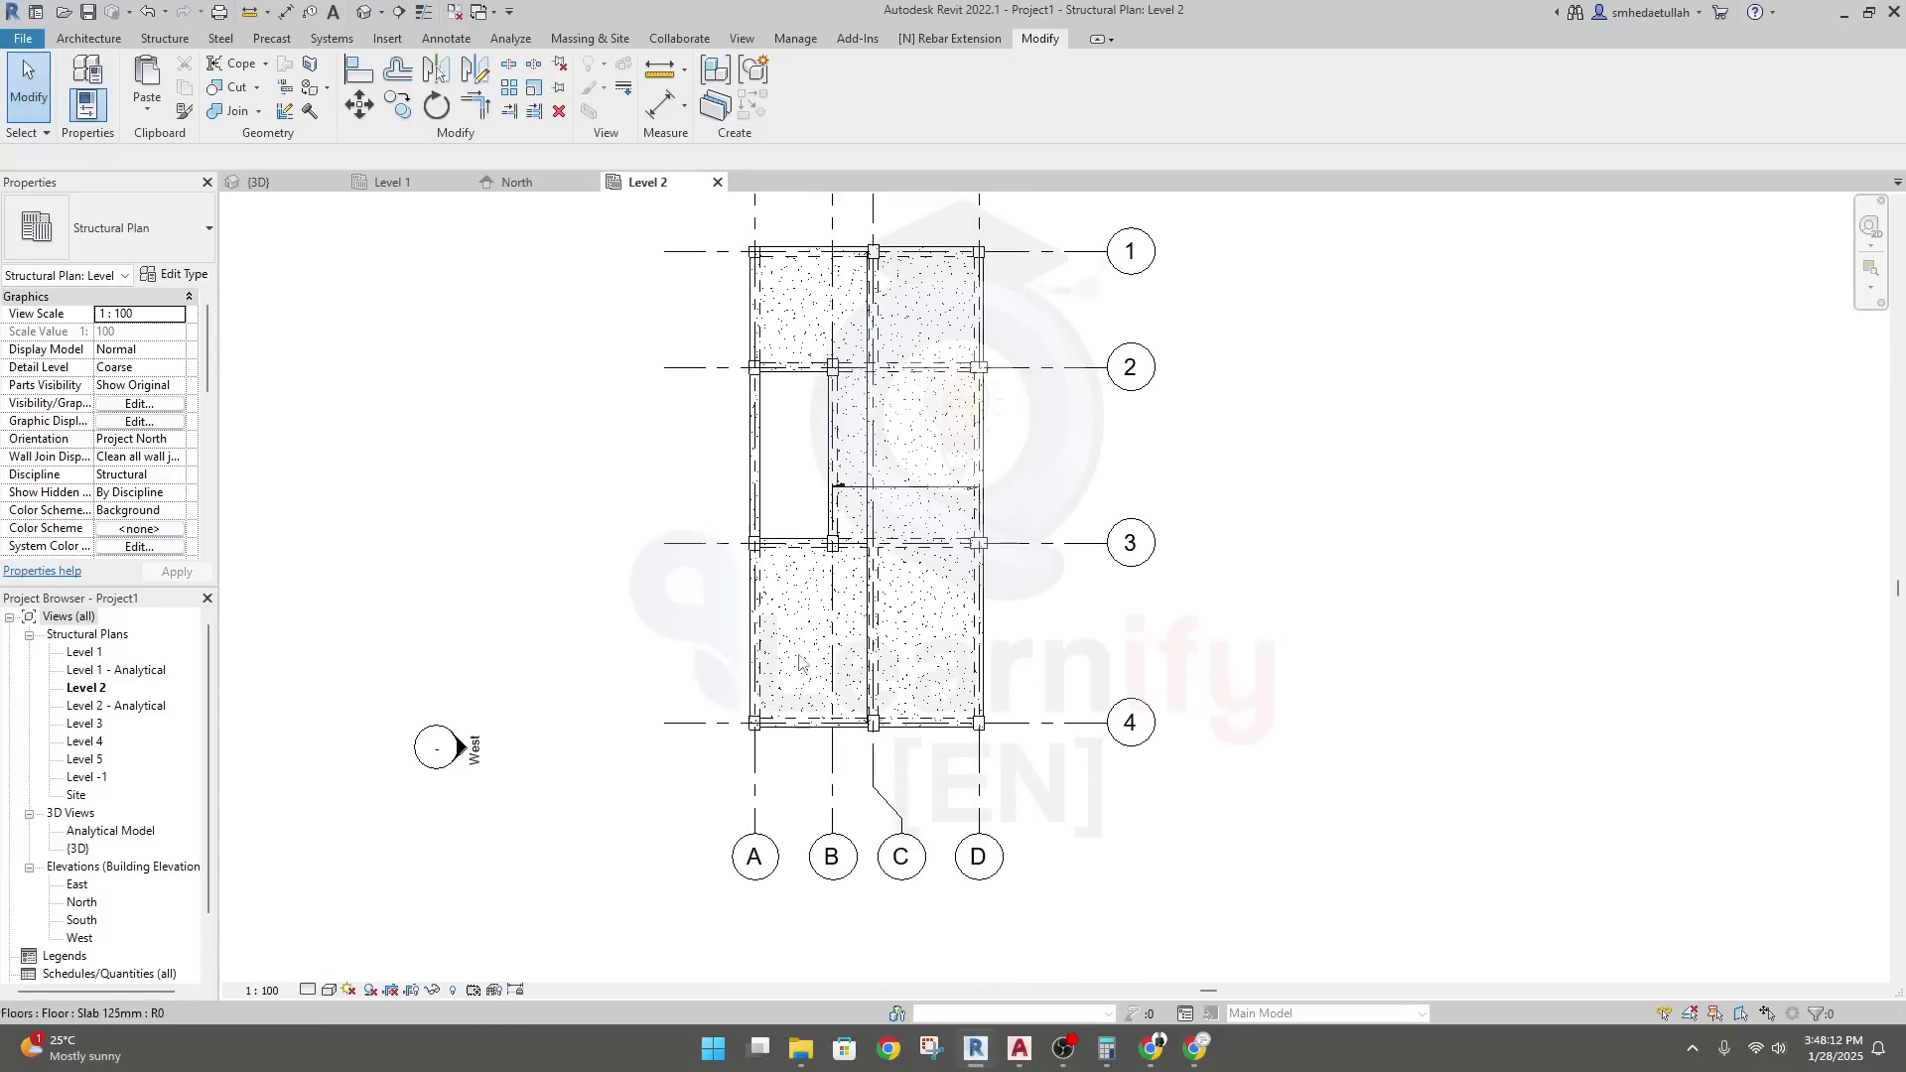
pyautogui.click(802, 645)
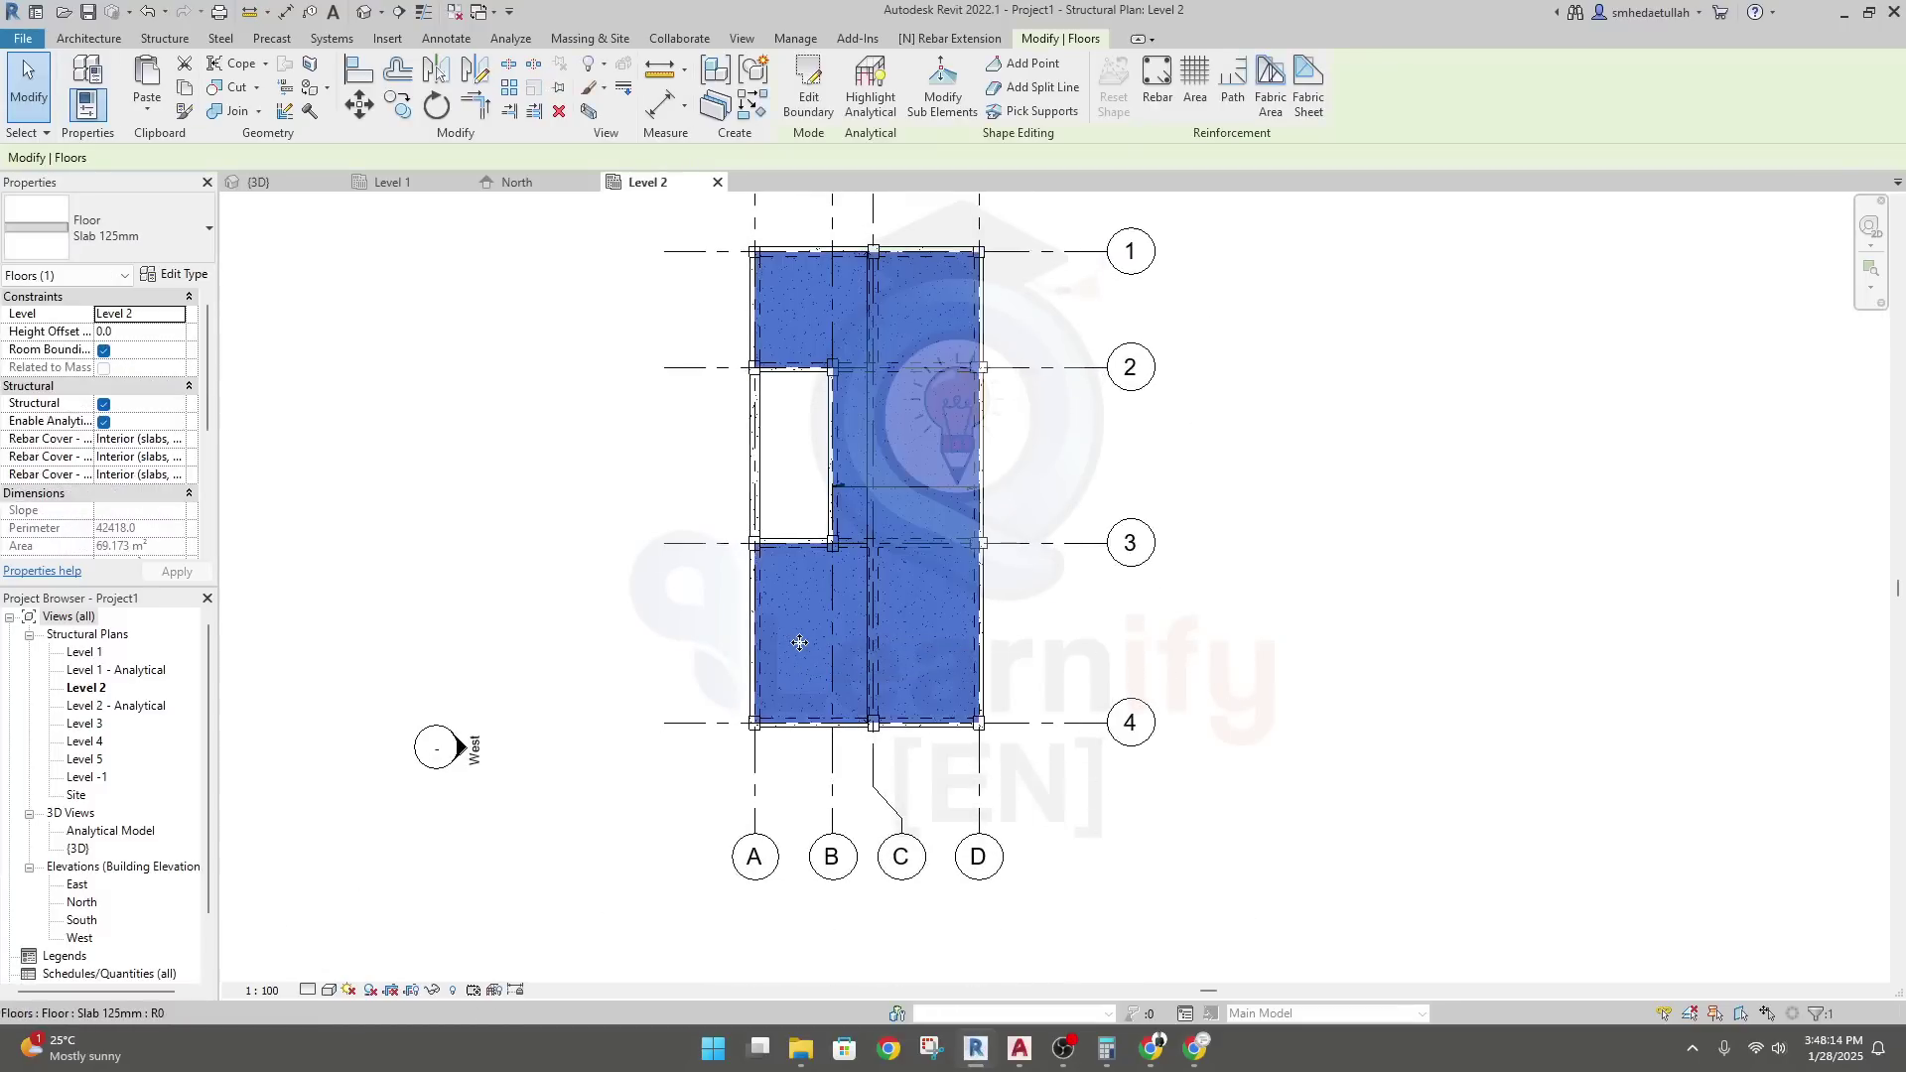
pyautogui.doubleClick(799, 643)
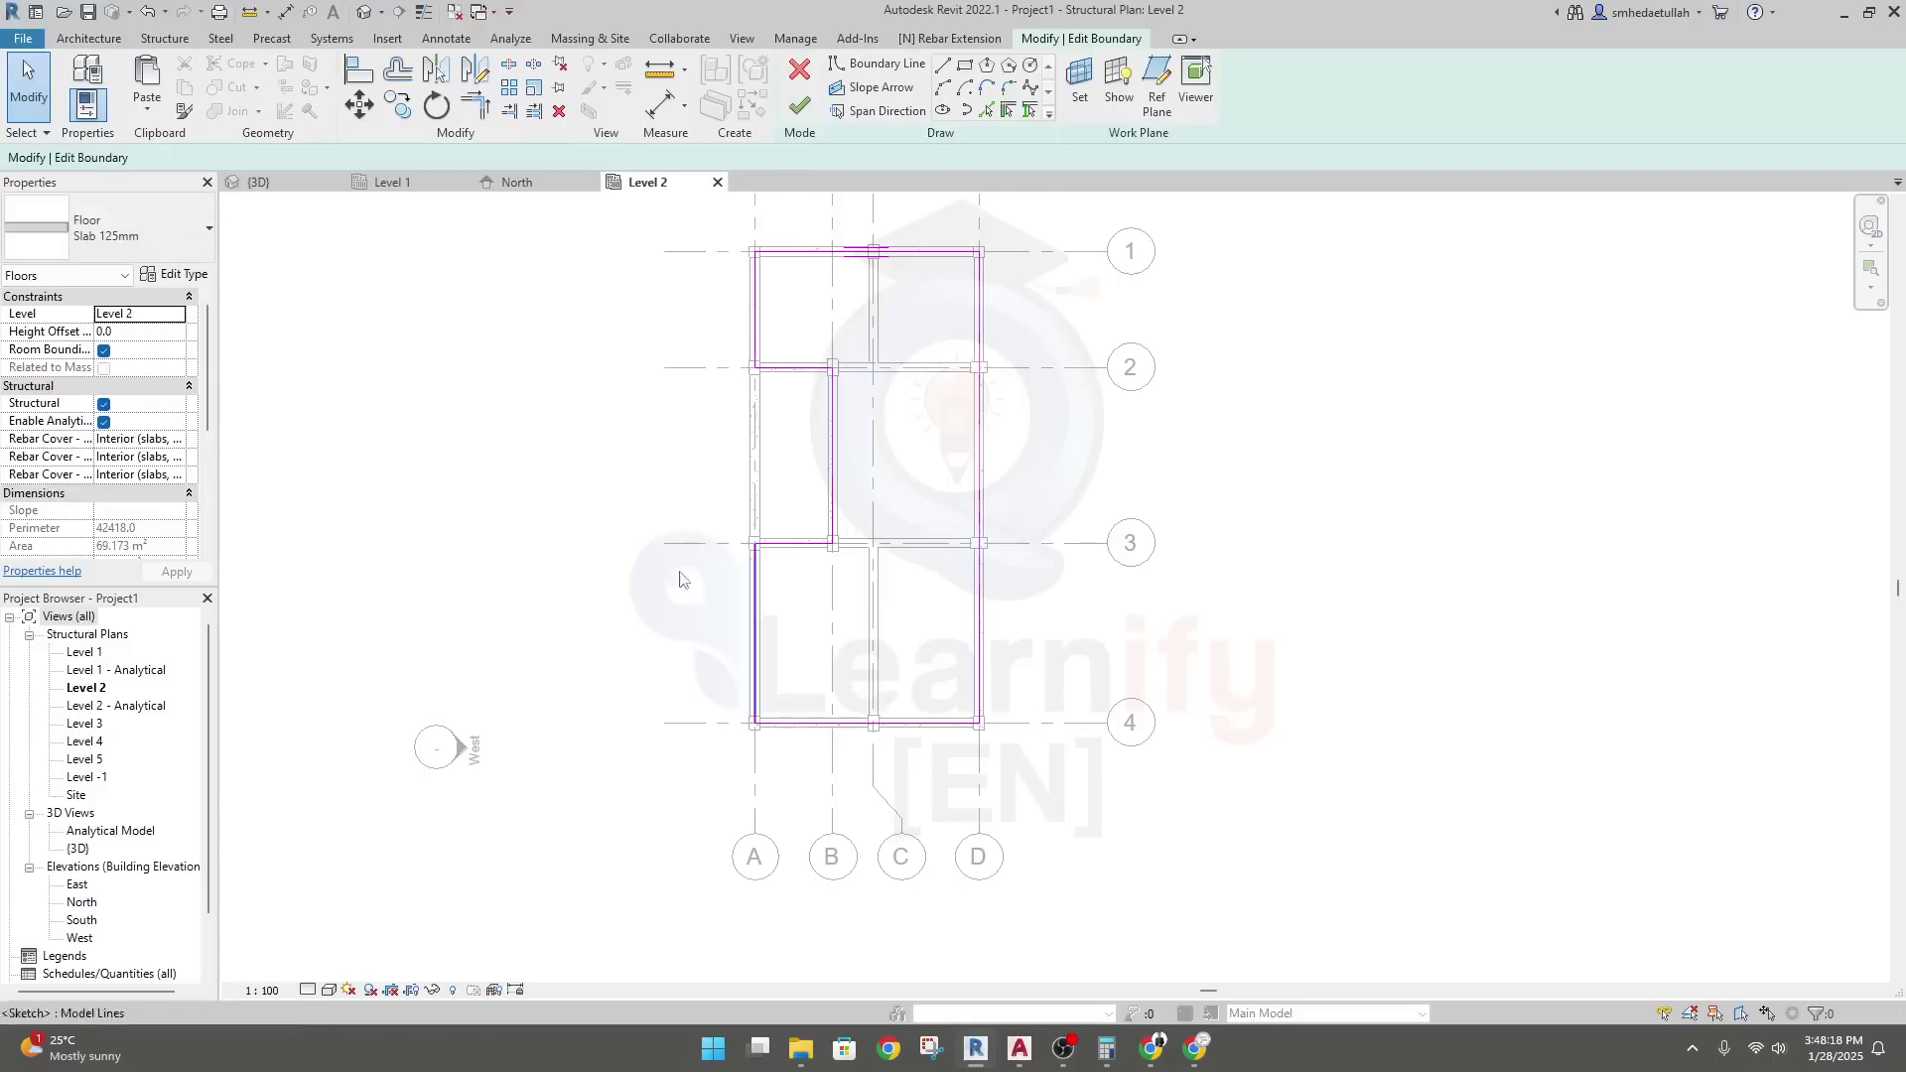
pyautogui.scroll(1, 652, 579)
pyautogui.moveTo(652, 579); pyautogui.dragTo(585, 487, button='middle')
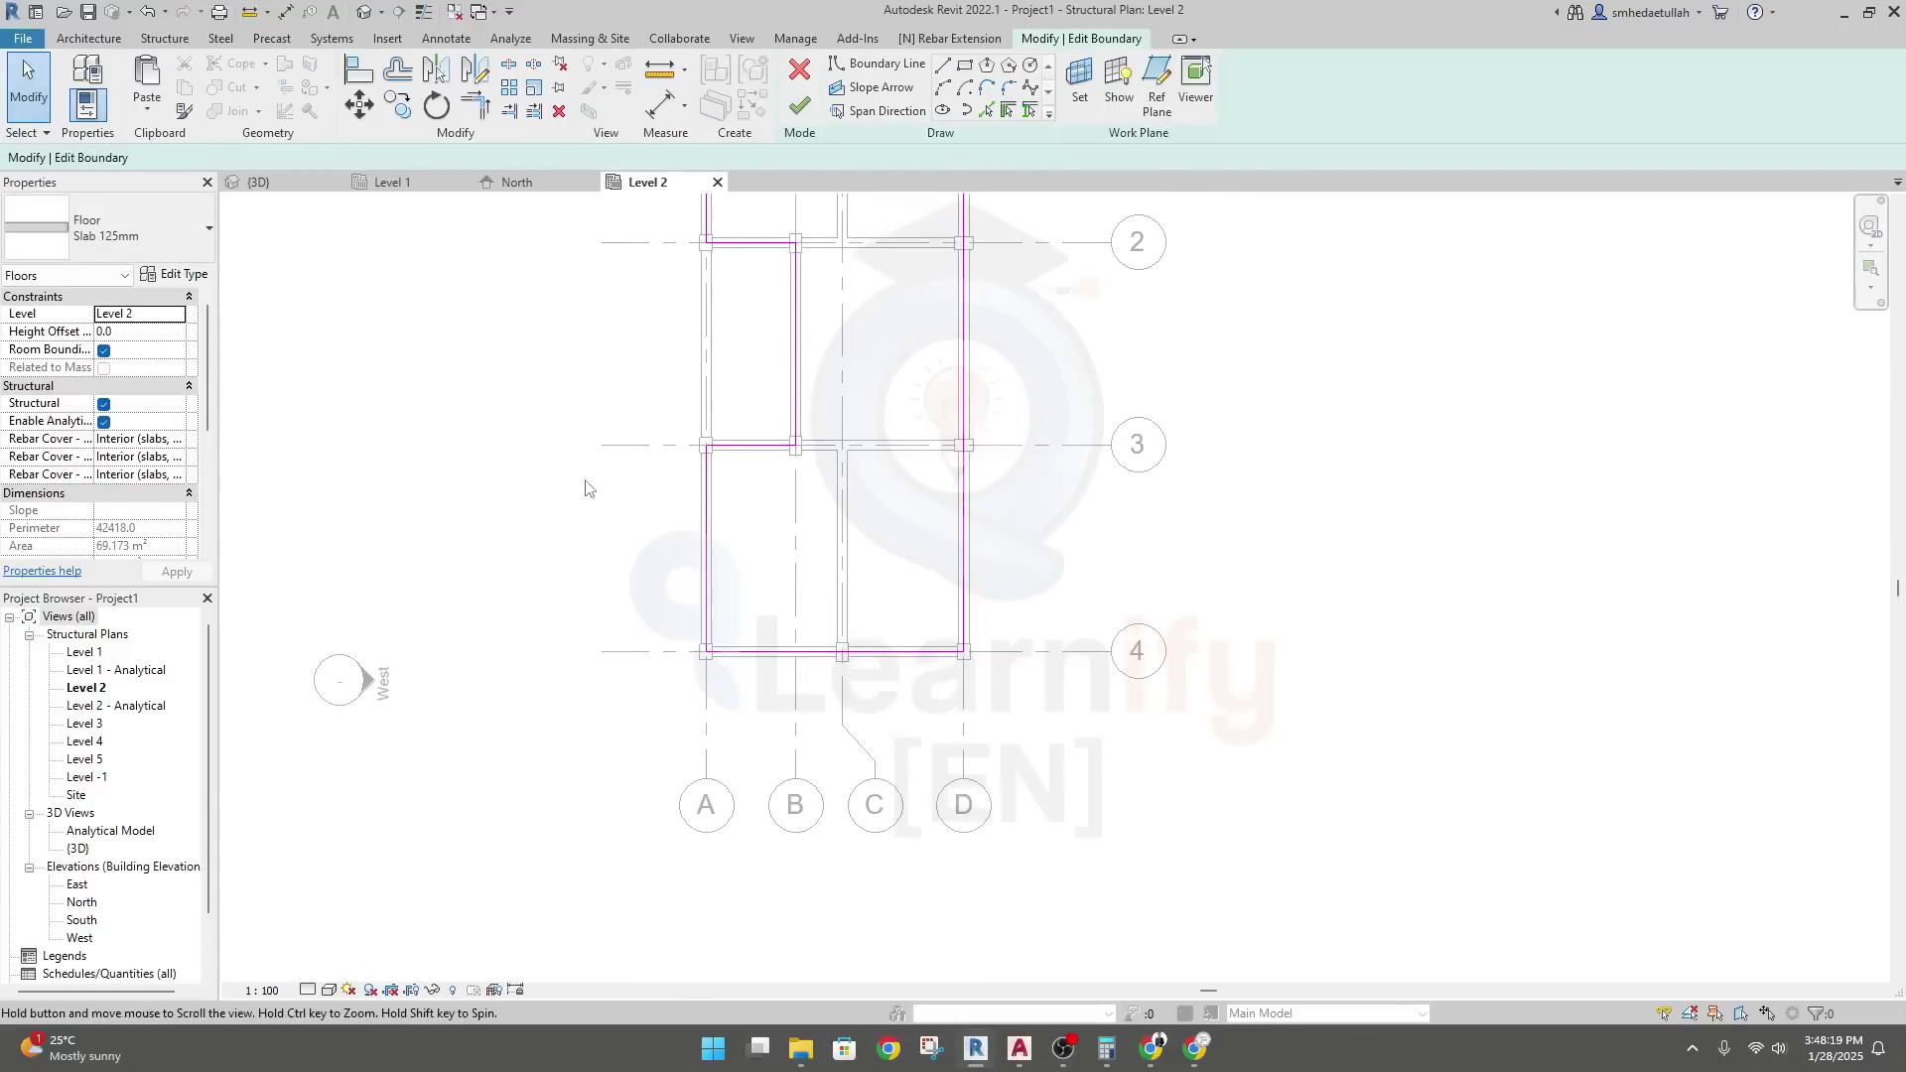
# Draw a 1125 mm slab boundary line along grid A, outward from the slab corner at grids A and 4
pyautogui.click(941, 67)
pyautogui.scroll(1, 635, 651)
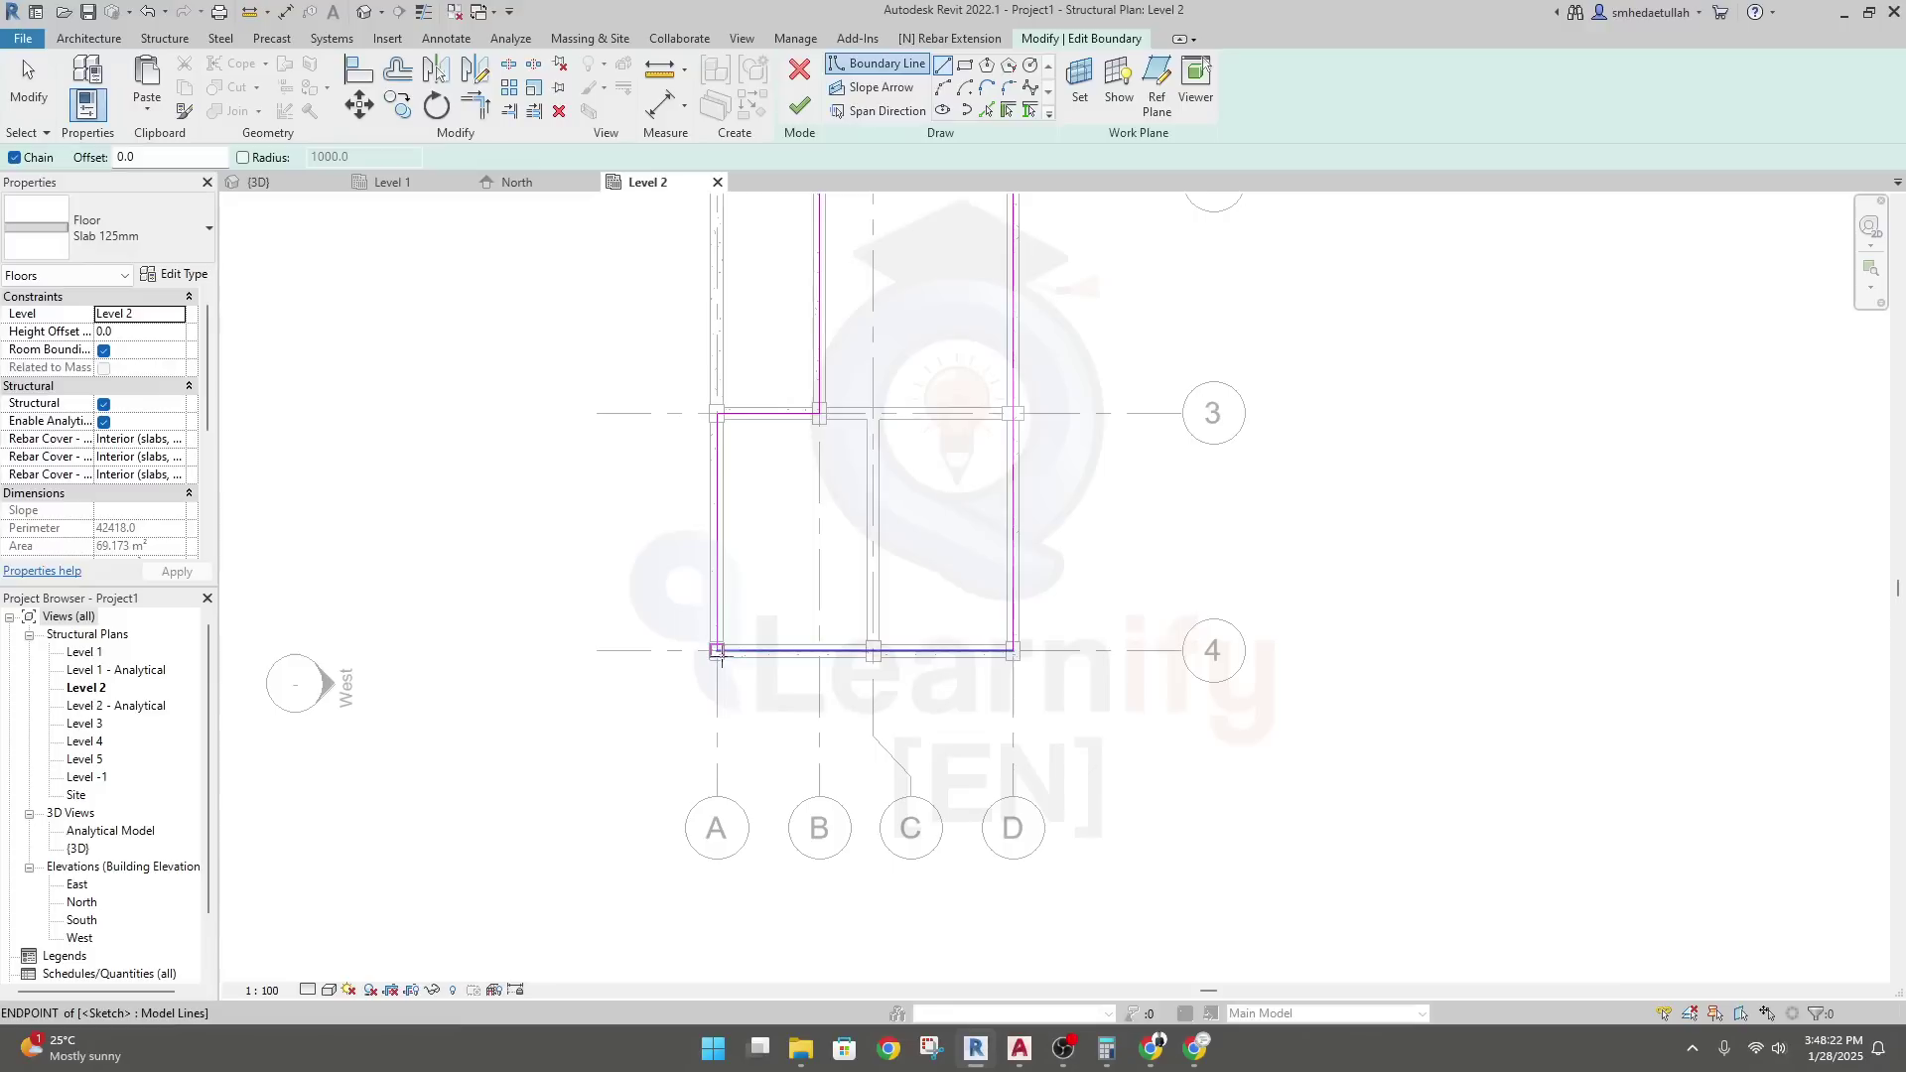
pyautogui.click(717, 652)
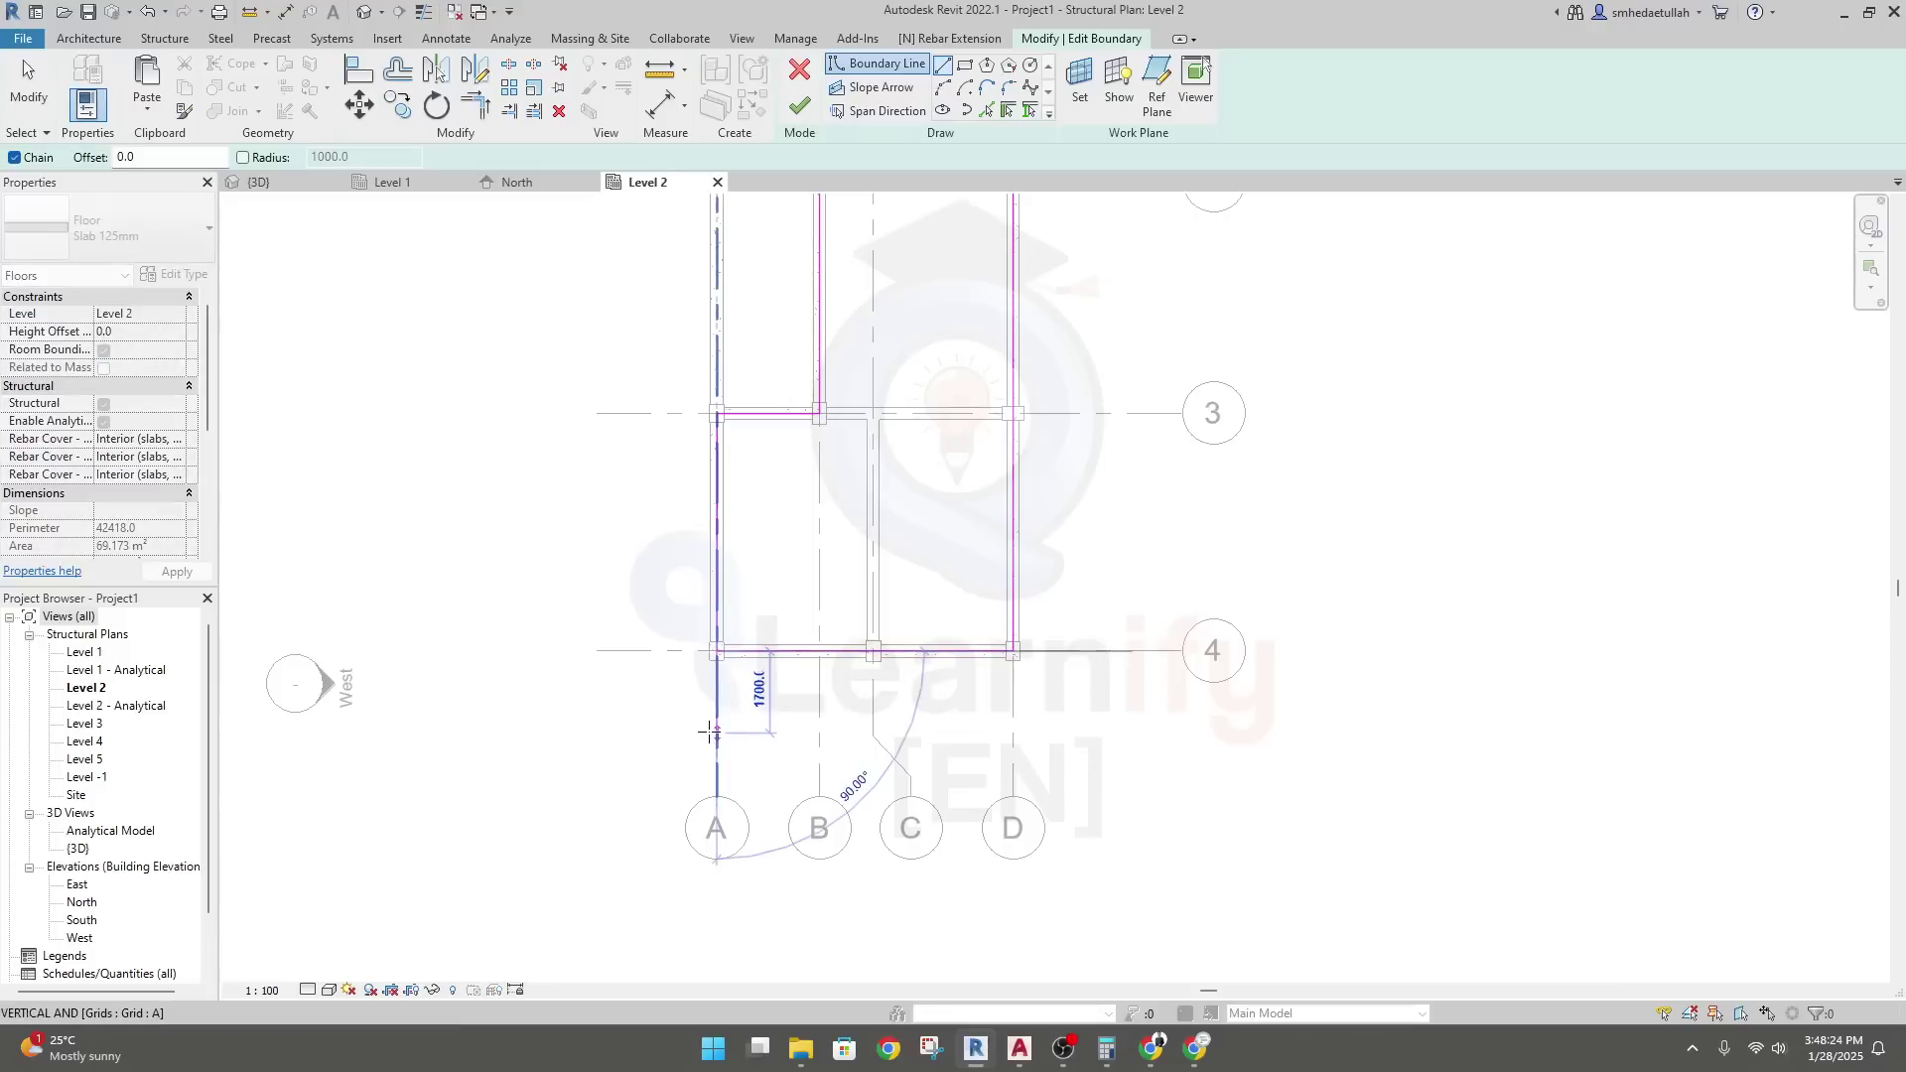
pyautogui.click(1107, 1047)
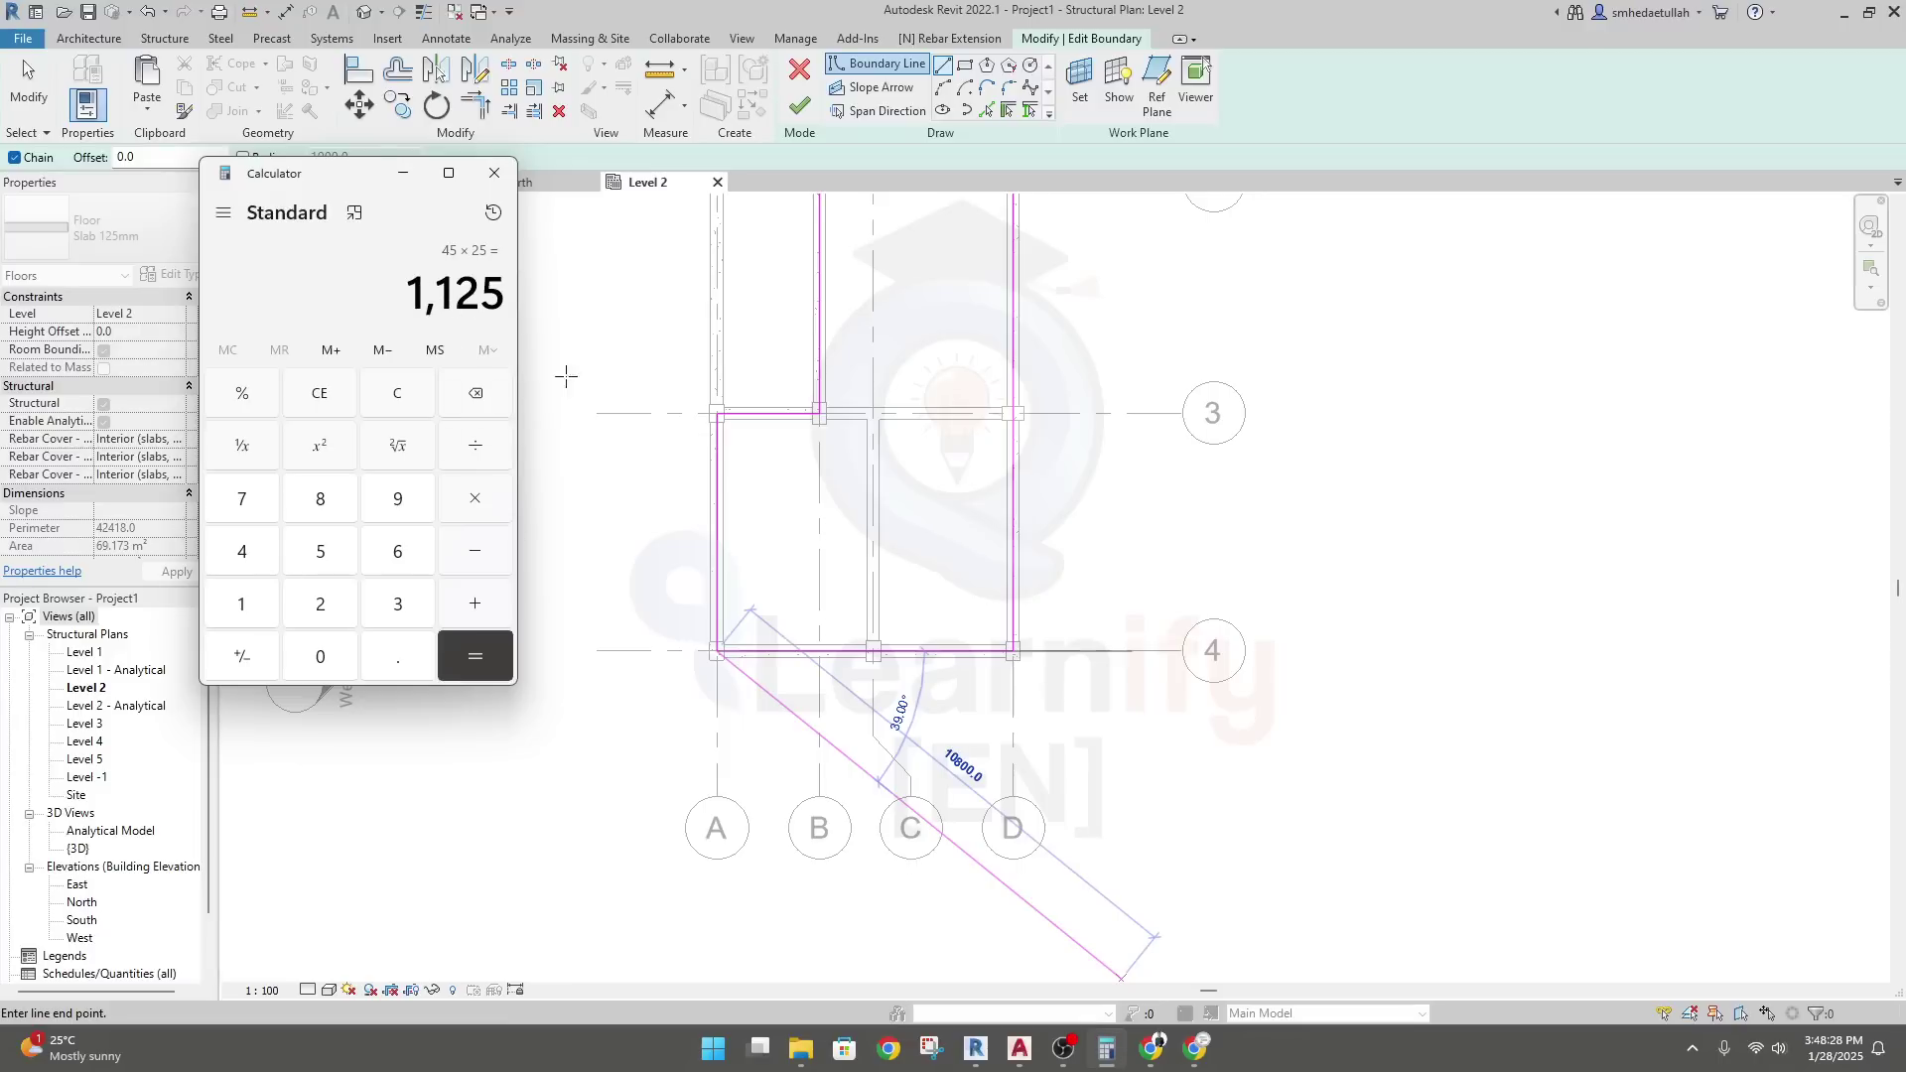
pyautogui.click(403, 173)
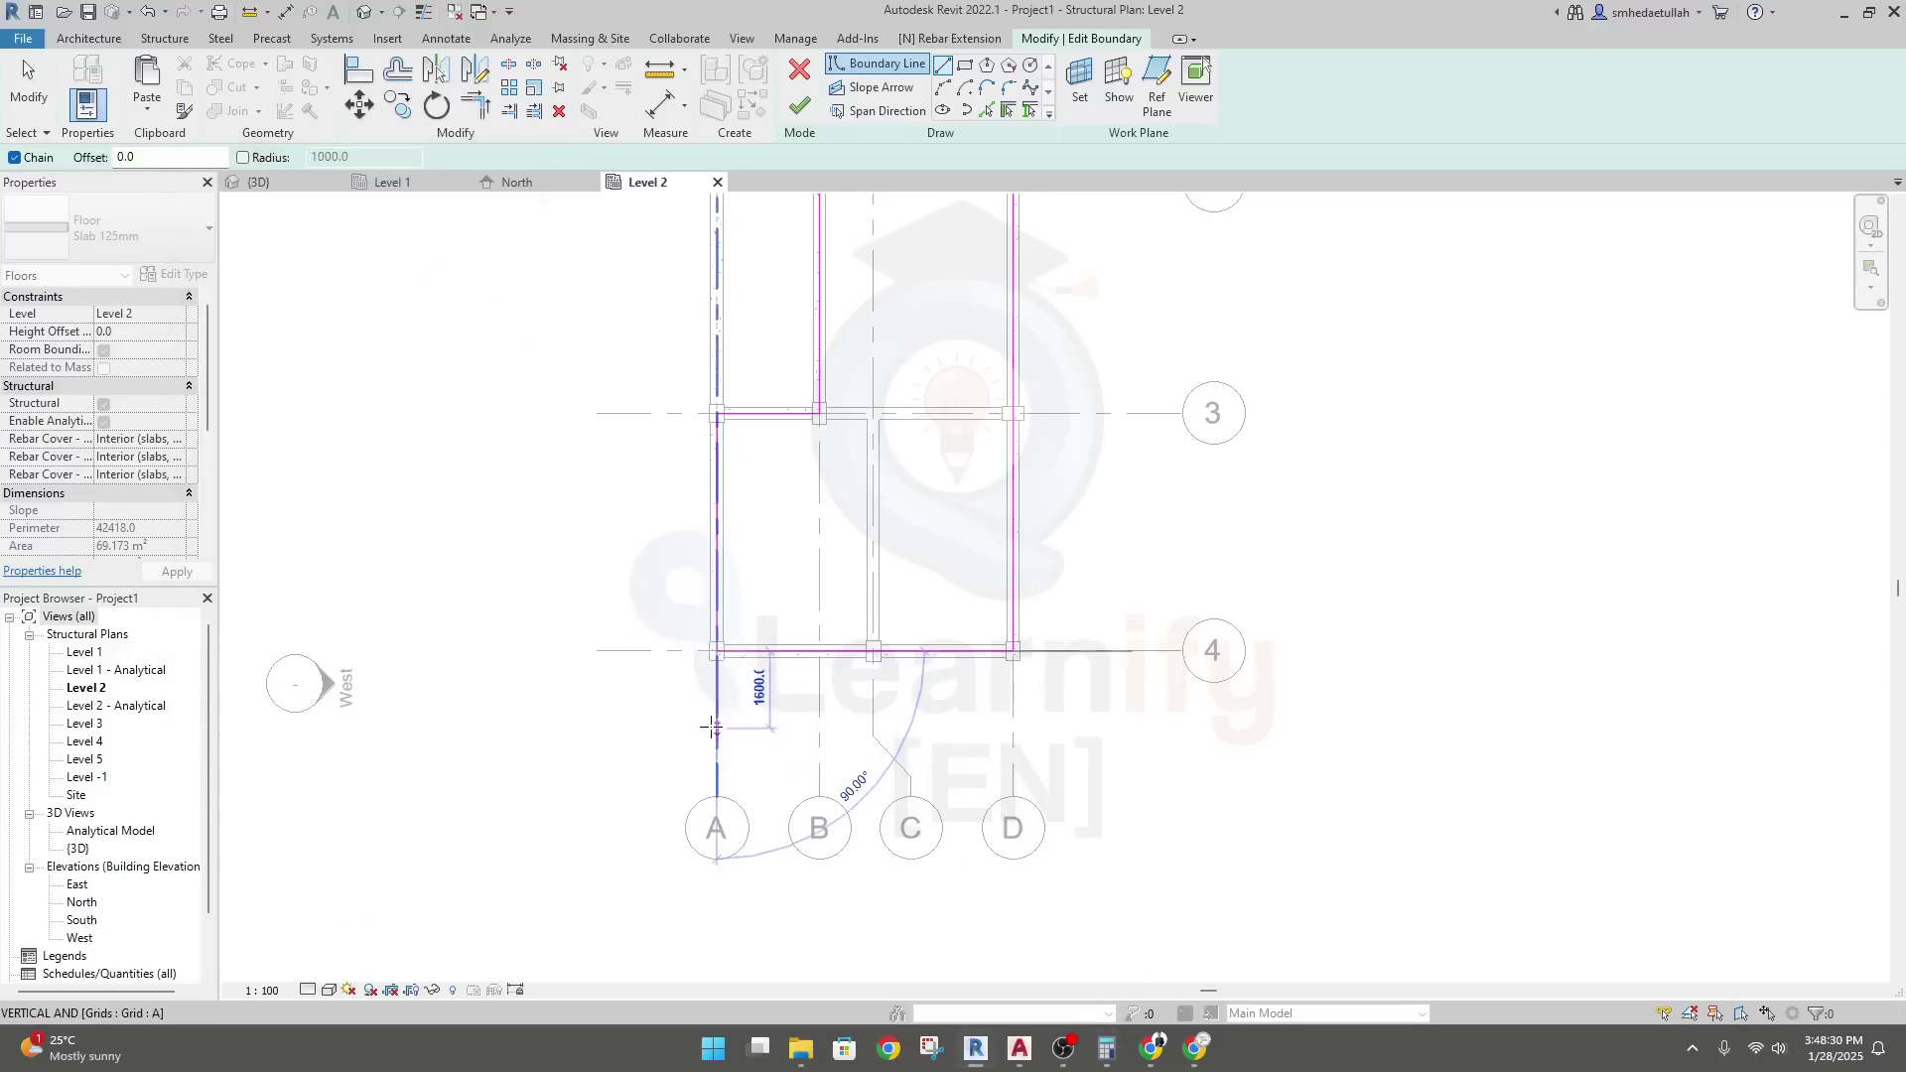
pyautogui.scroll(2, 711, 716)
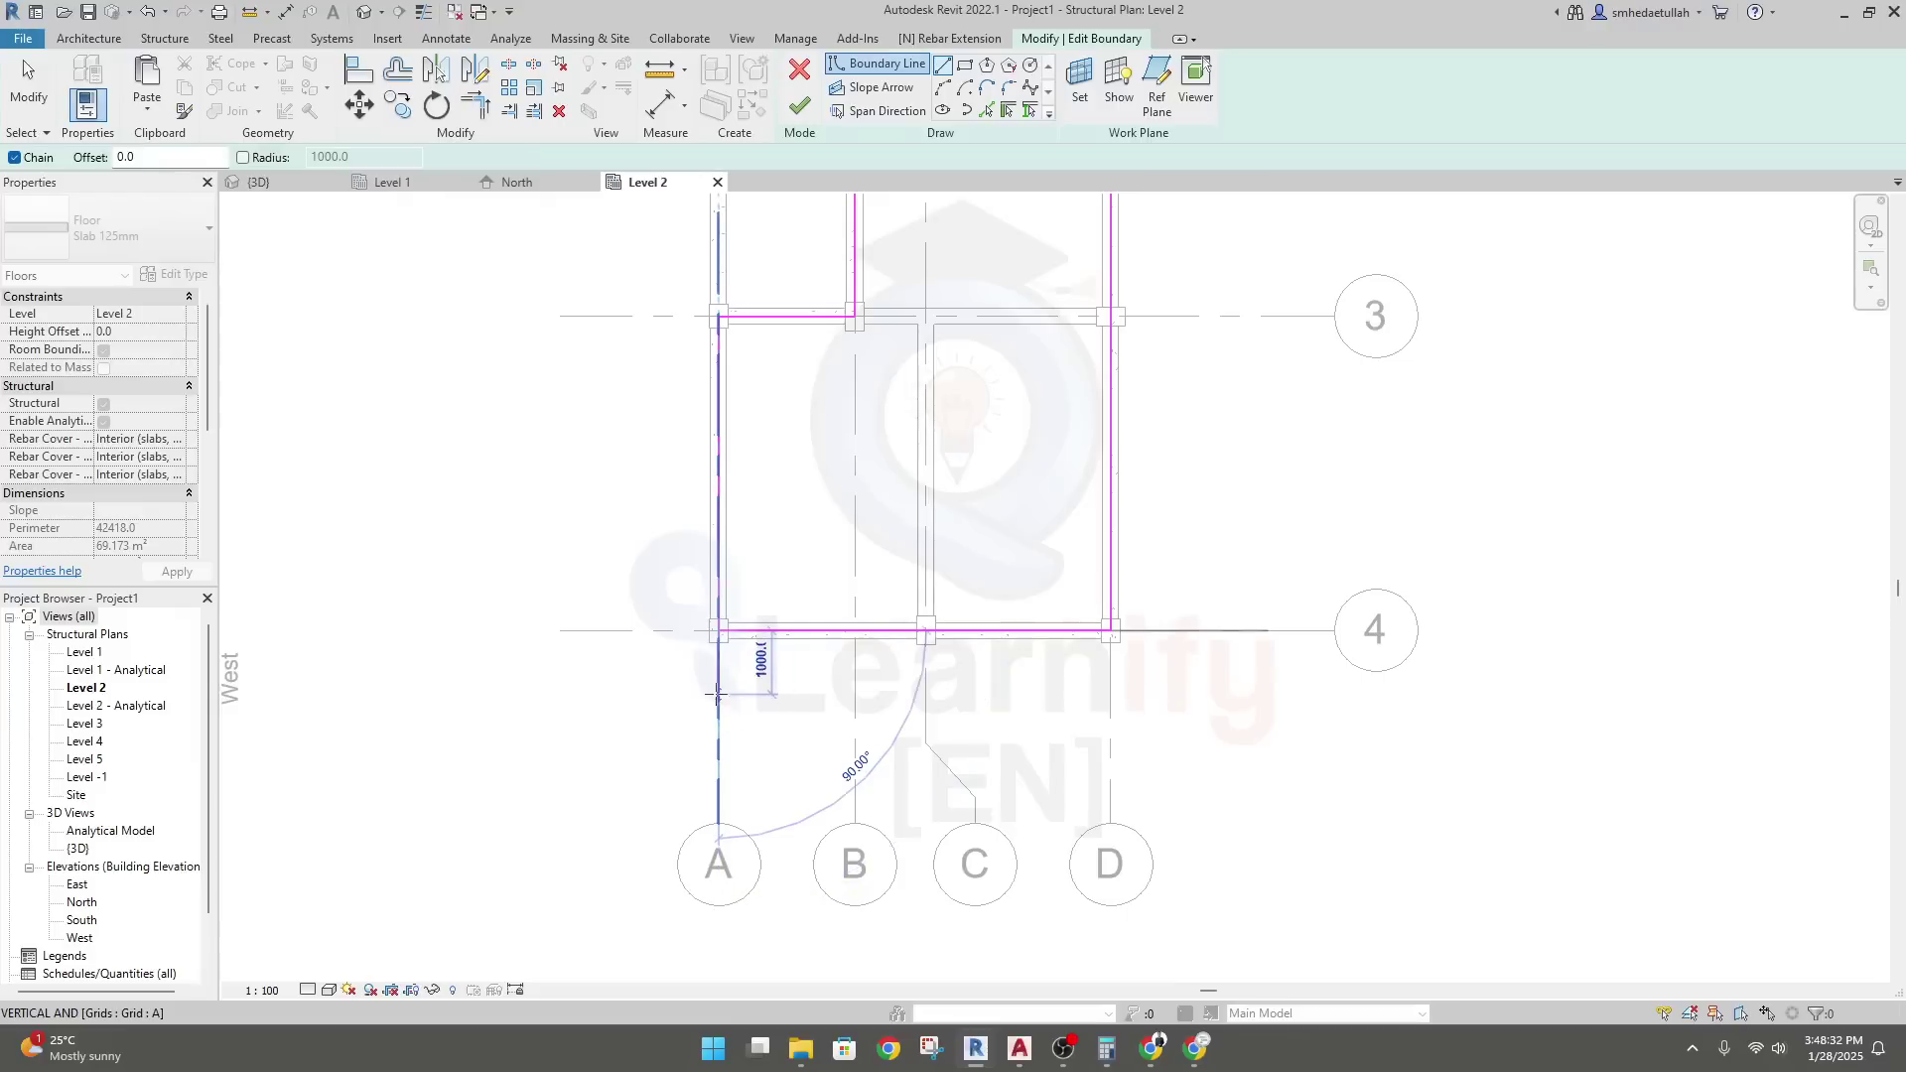
pyautogui.write('11')
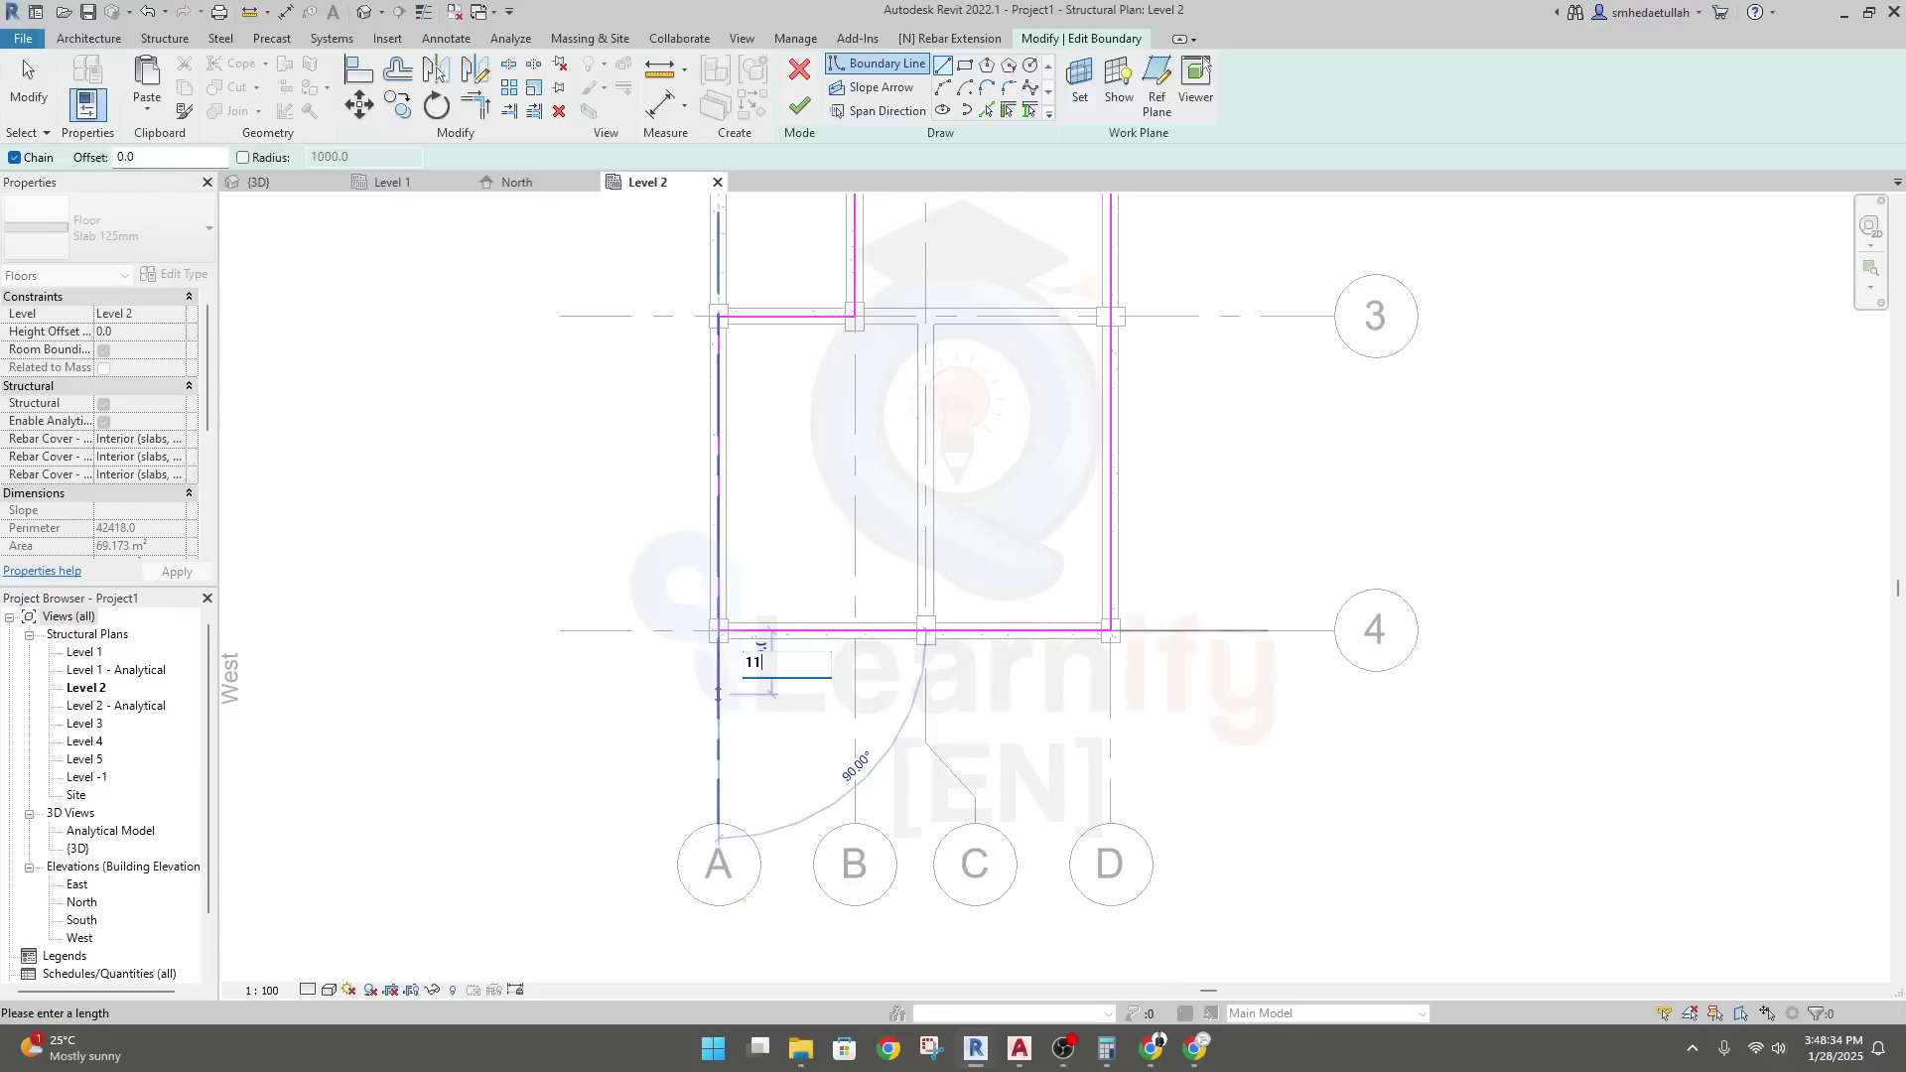
pyautogui.write('25')
pyautogui.press('Return')
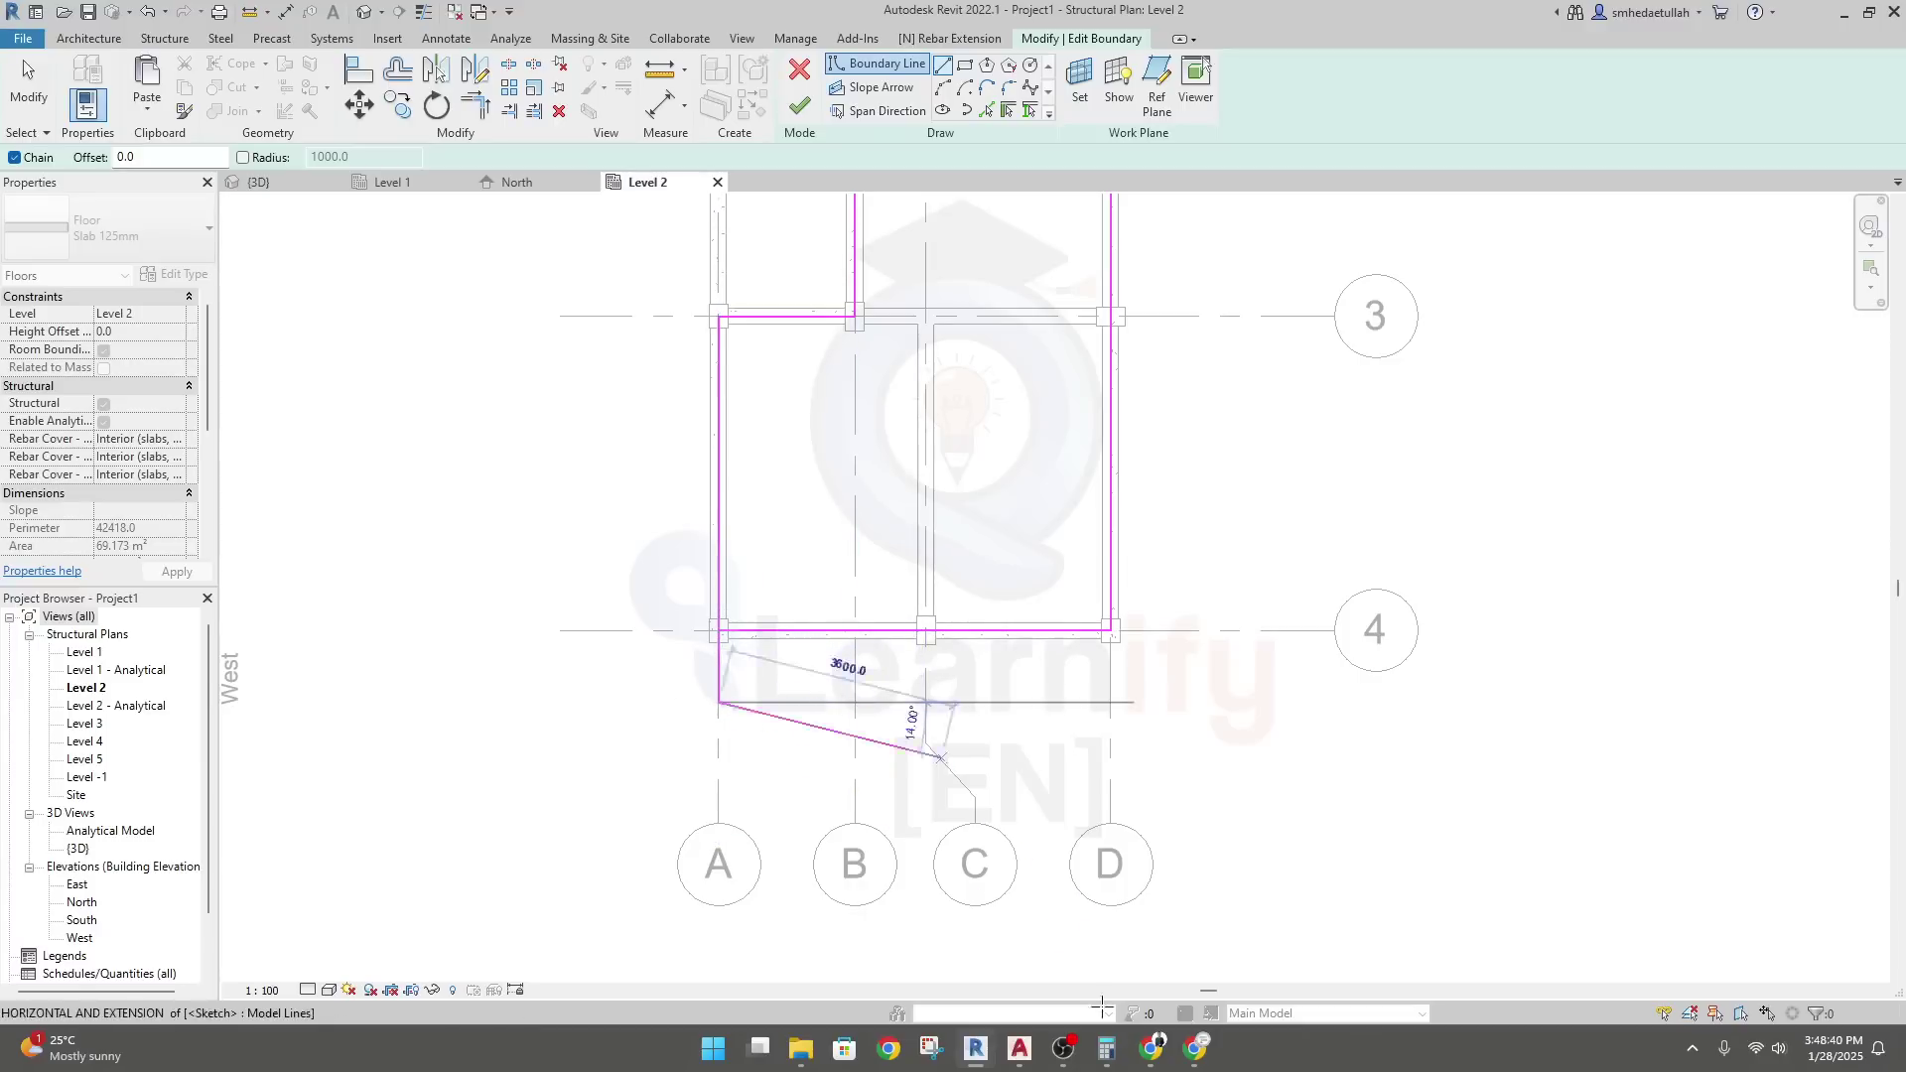
# Switch to the AutoCAD drawing and measure the BED-01 veranda's outer edge up to the toilet wall with a linear dimension, without placing it
pyautogui.moveTo(1122, 1052)
pyautogui.click(1022, 1054)
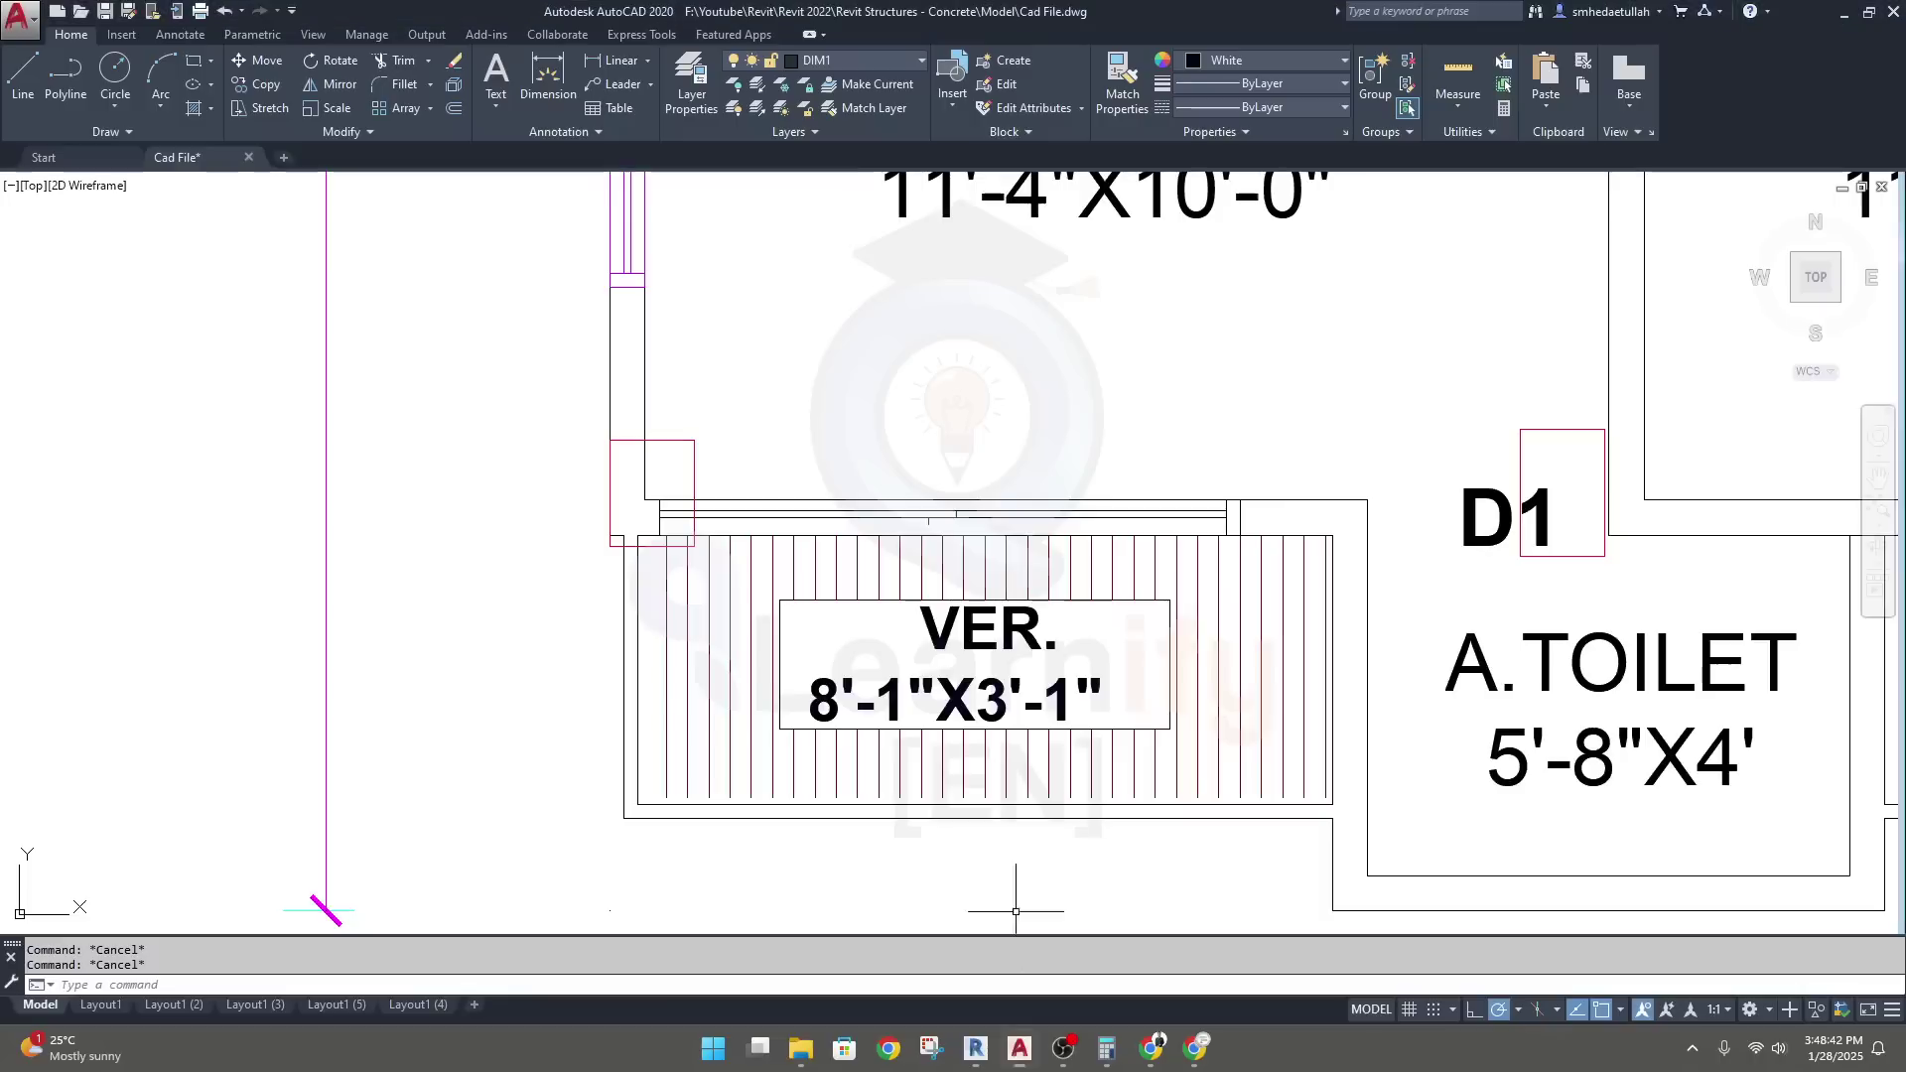
pyautogui.moveTo(1238, 693); pyautogui.dragTo(1169, 675, button='middle')
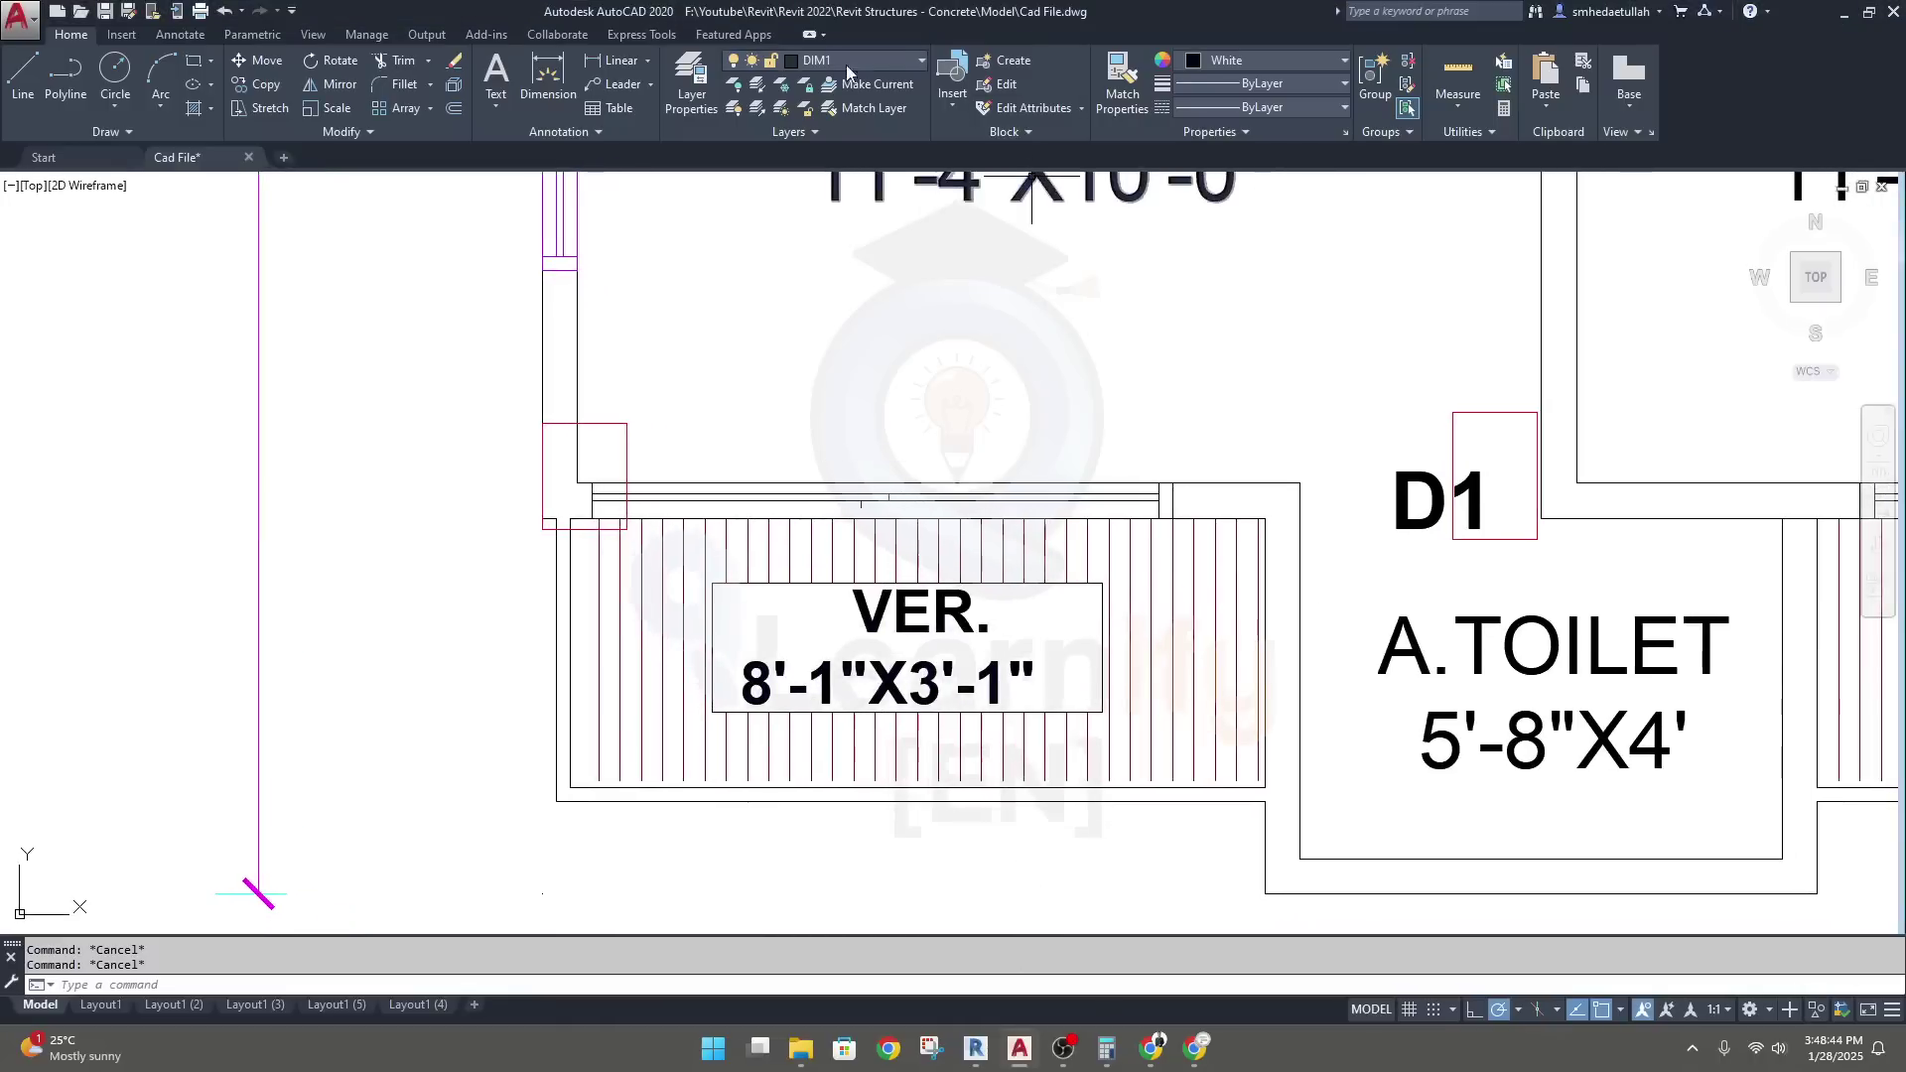
pyautogui.click(615, 61)
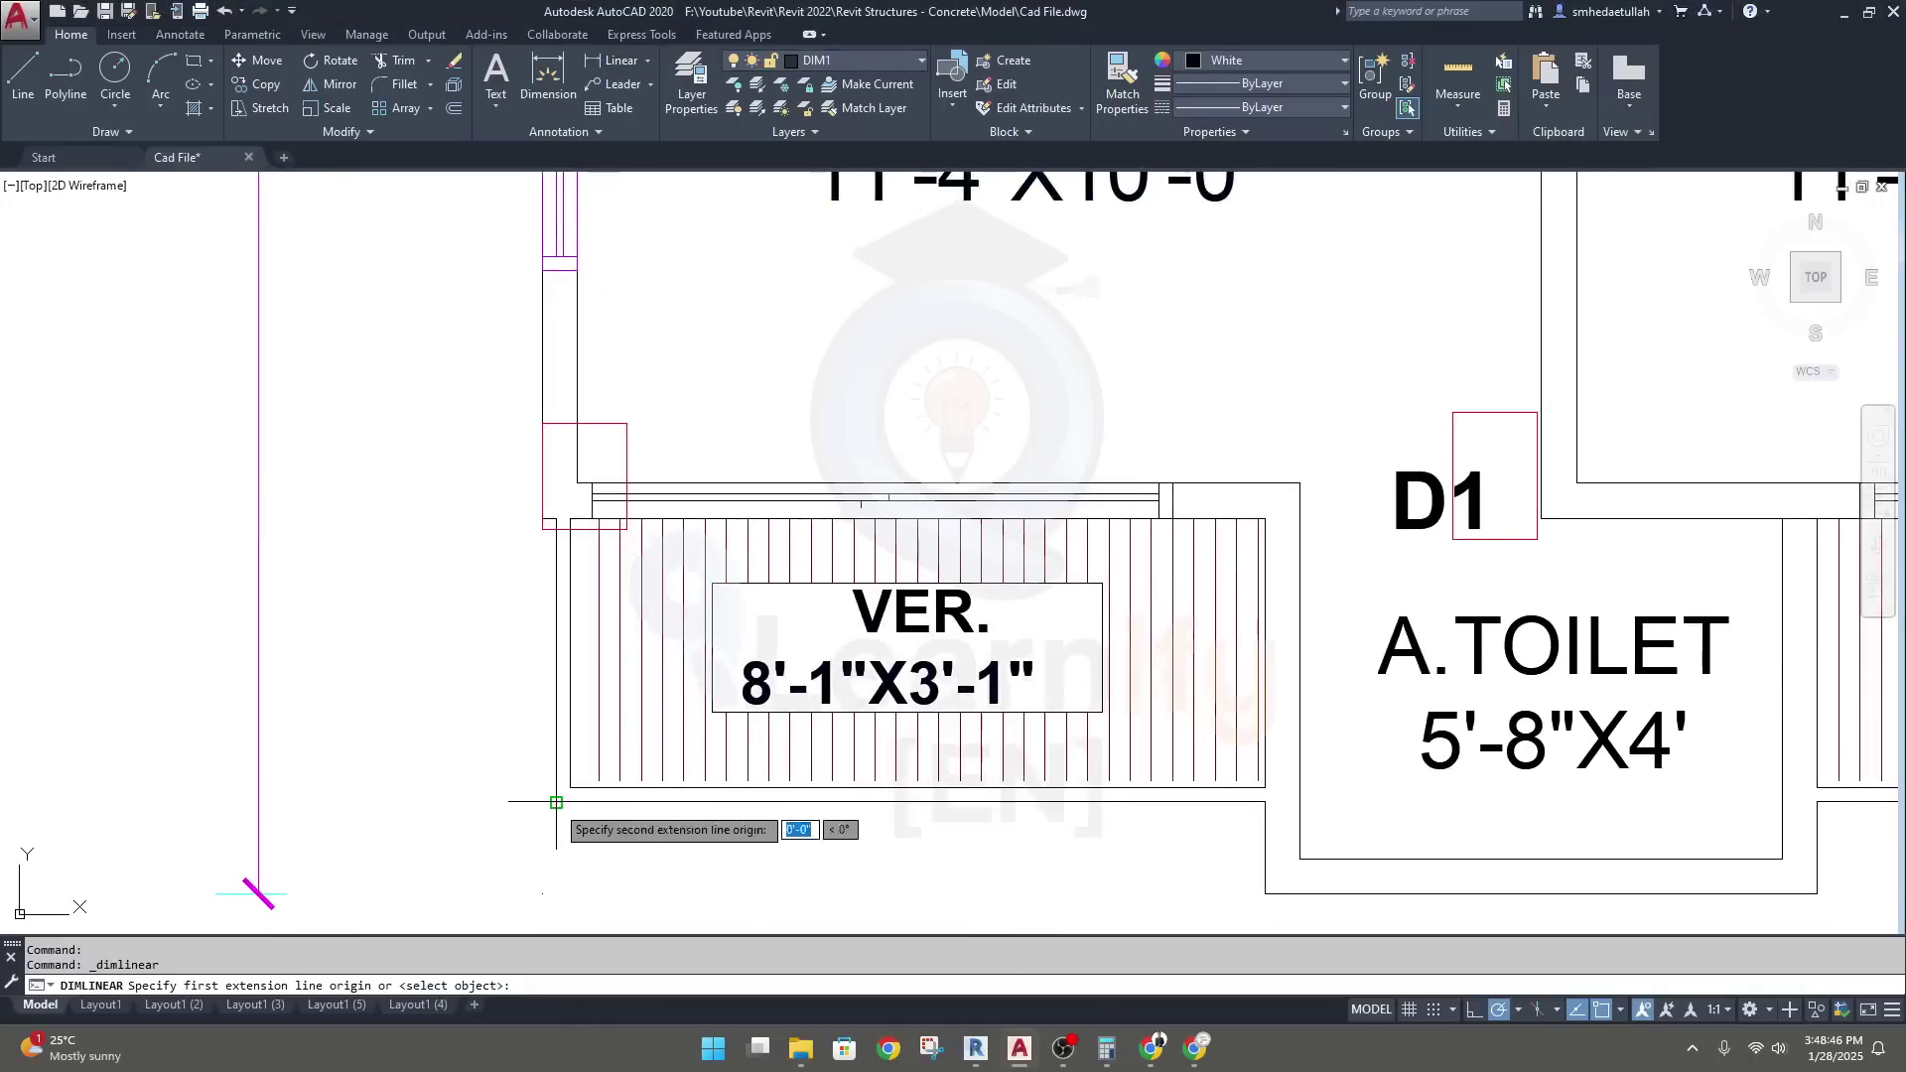
pyautogui.click(556, 800)
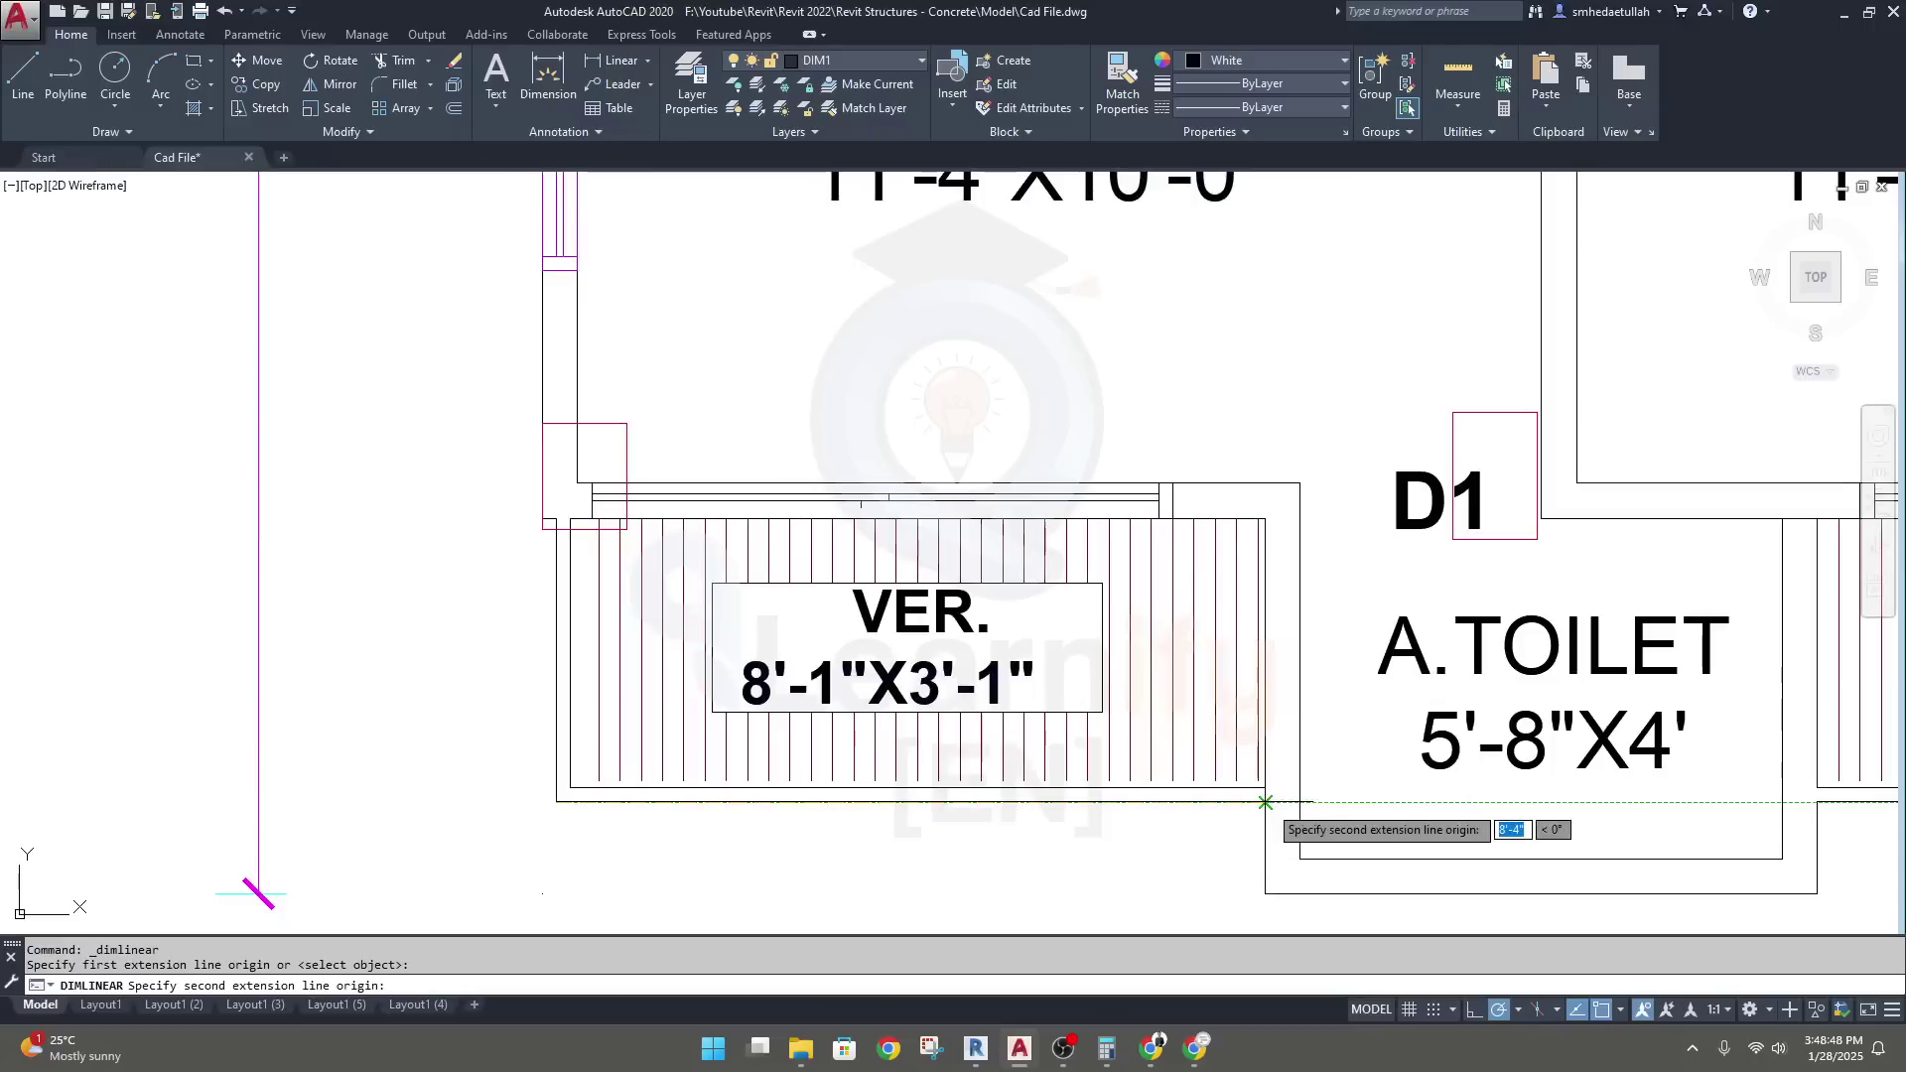
# Convert 8 ft 4 in to millimetres in Calculator, using 12 inches per foot and 25 mm per inch
pyautogui.click(1106, 1048)
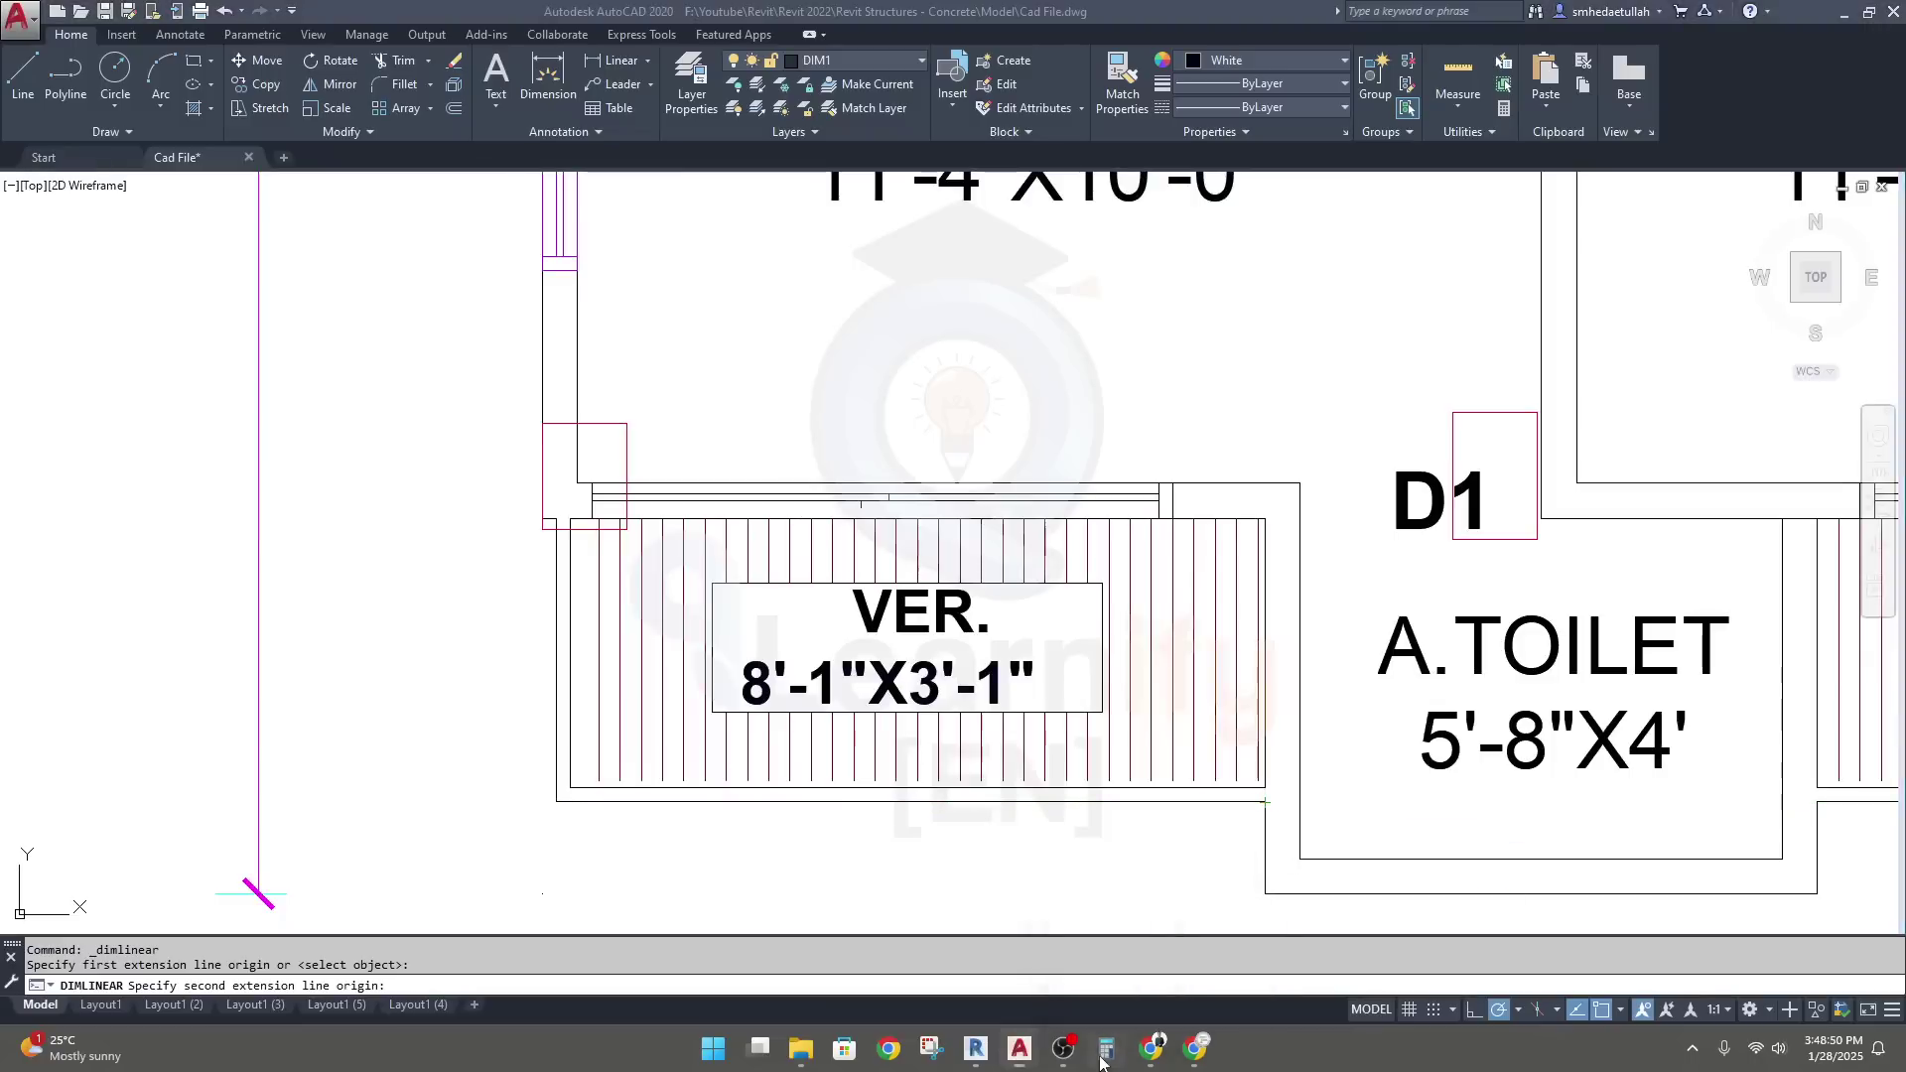
pyautogui.write('8')
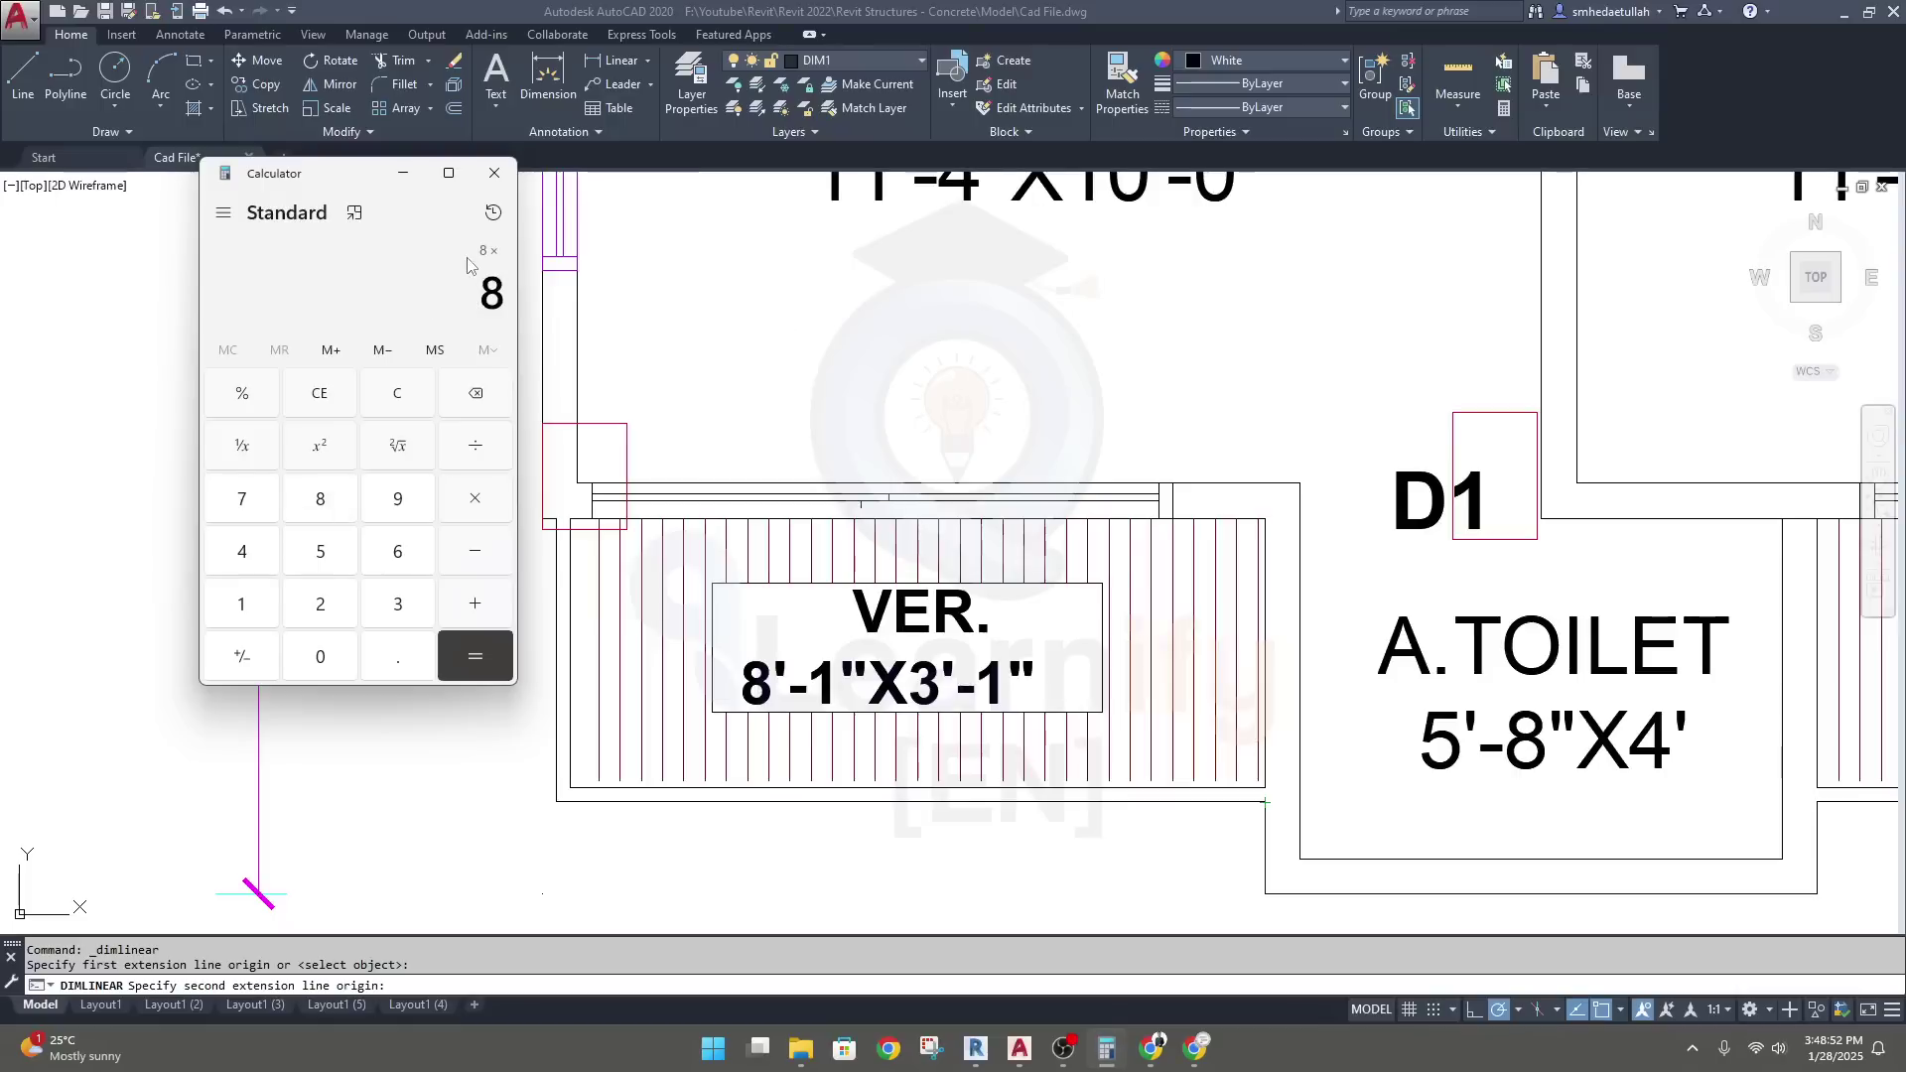
pyautogui.write('12+')
pyautogui.write('4')
pyautogui.press('Return')
pyautogui.write('25')
pyautogui.press('Return')
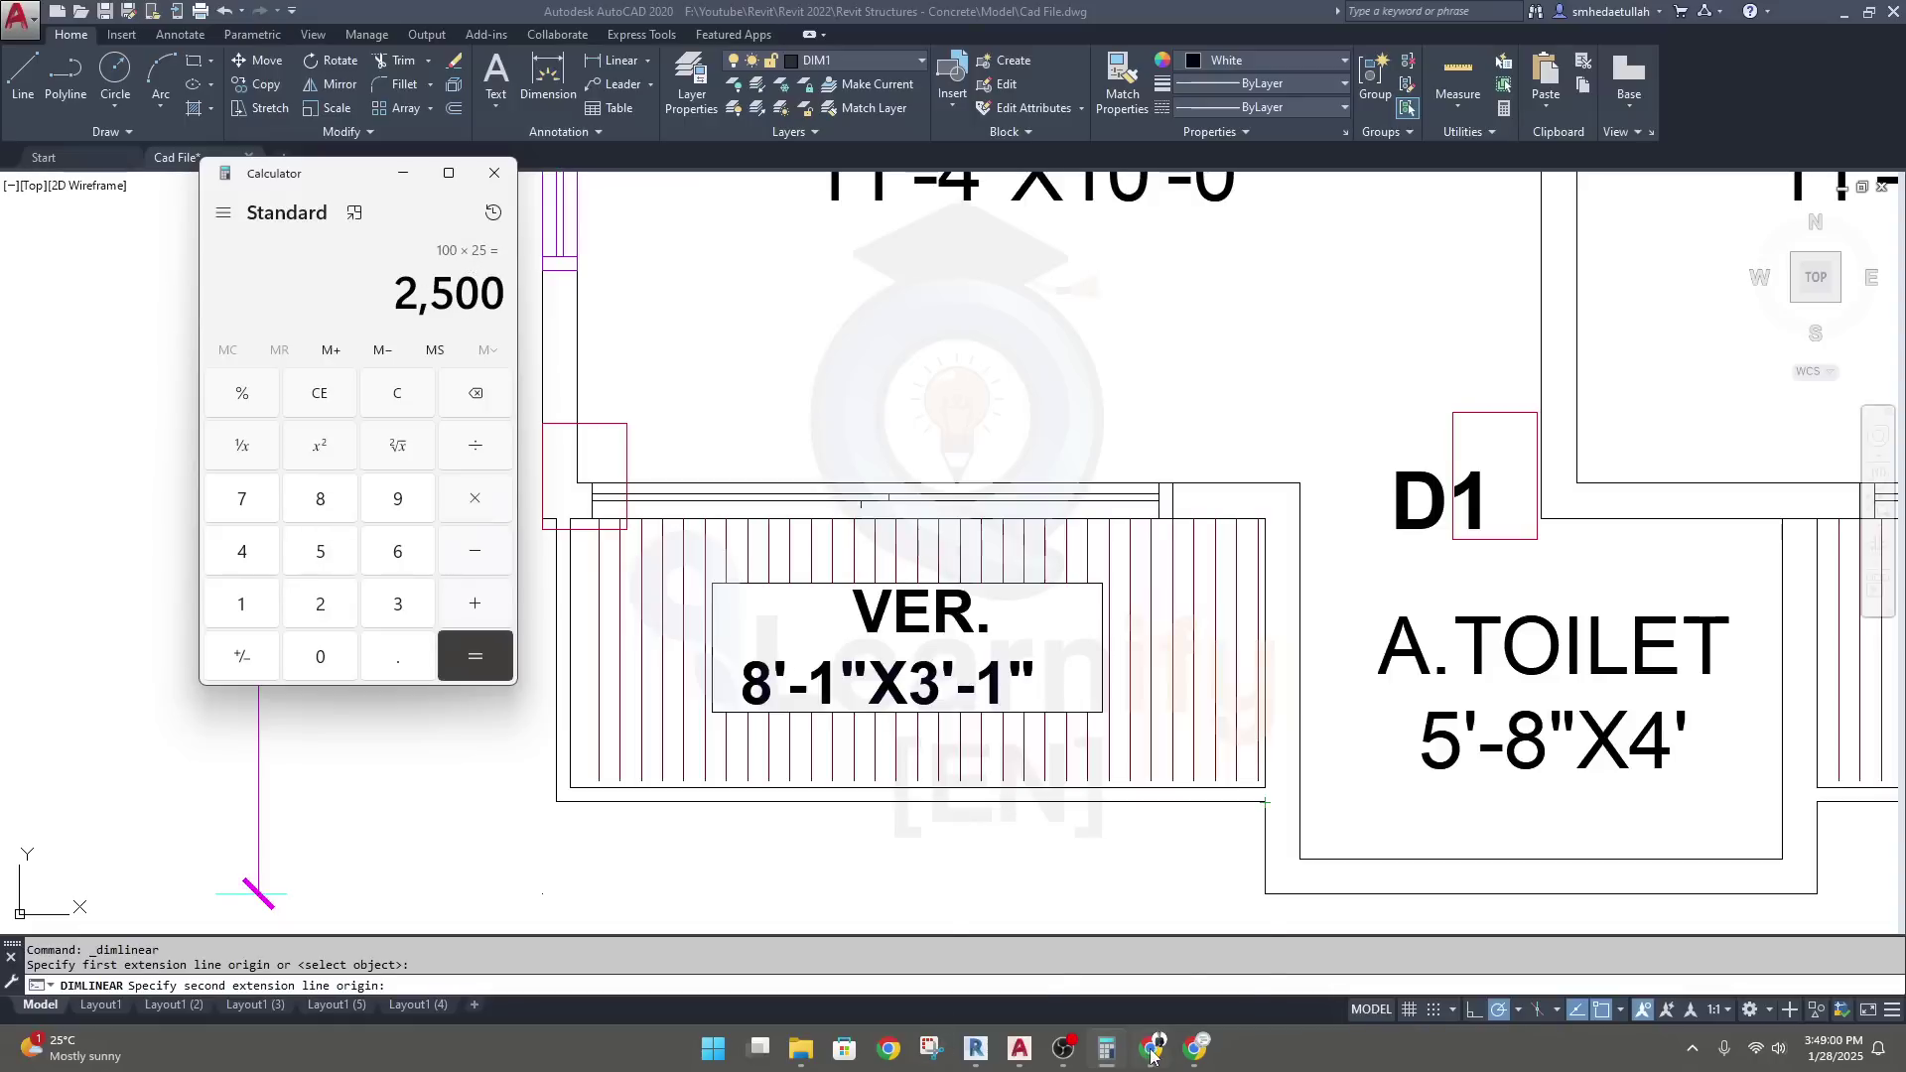
# Return to Revit and continue the slab boundary with a 2500 mm line parallel to grid 4, from grid A towards grid C
pyautogui.moveTo(1020, 1048)
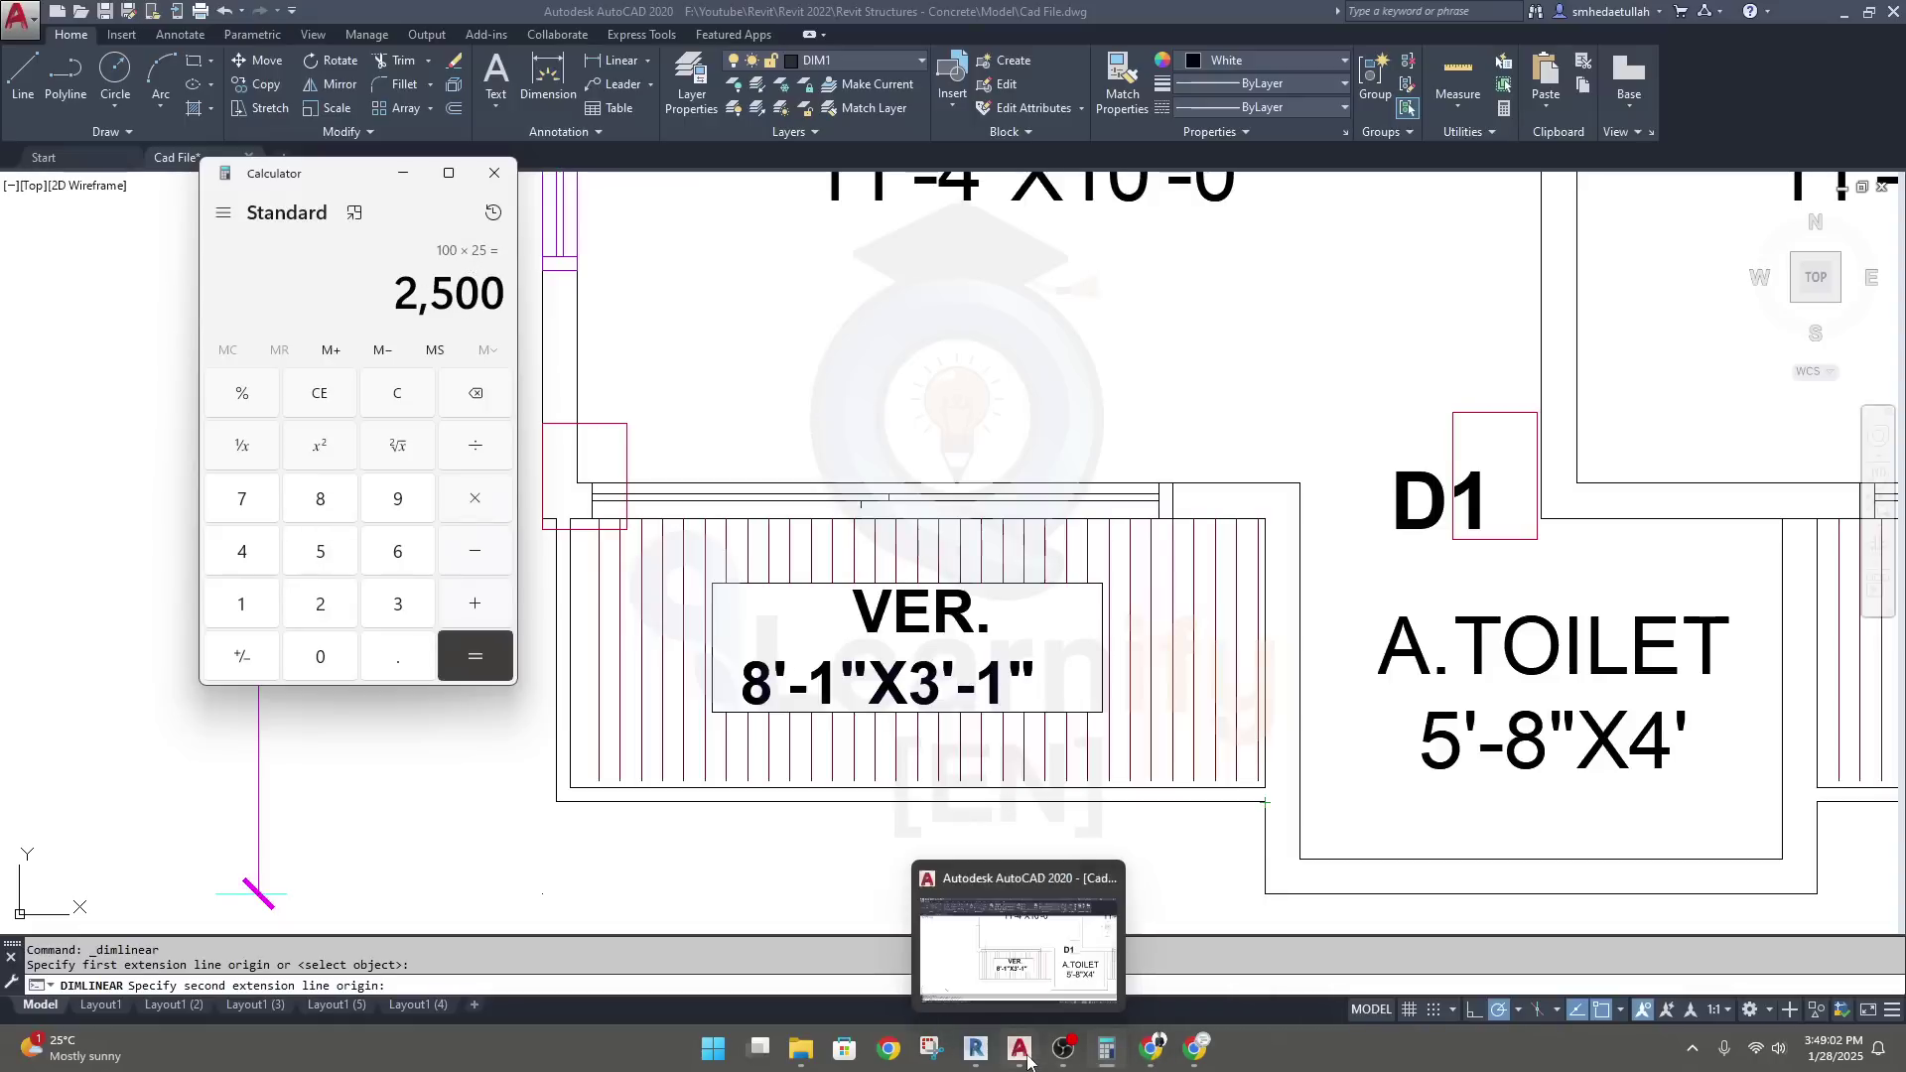
pyautogui.click(1018, 970)
pyautogui.click(977, 1048)
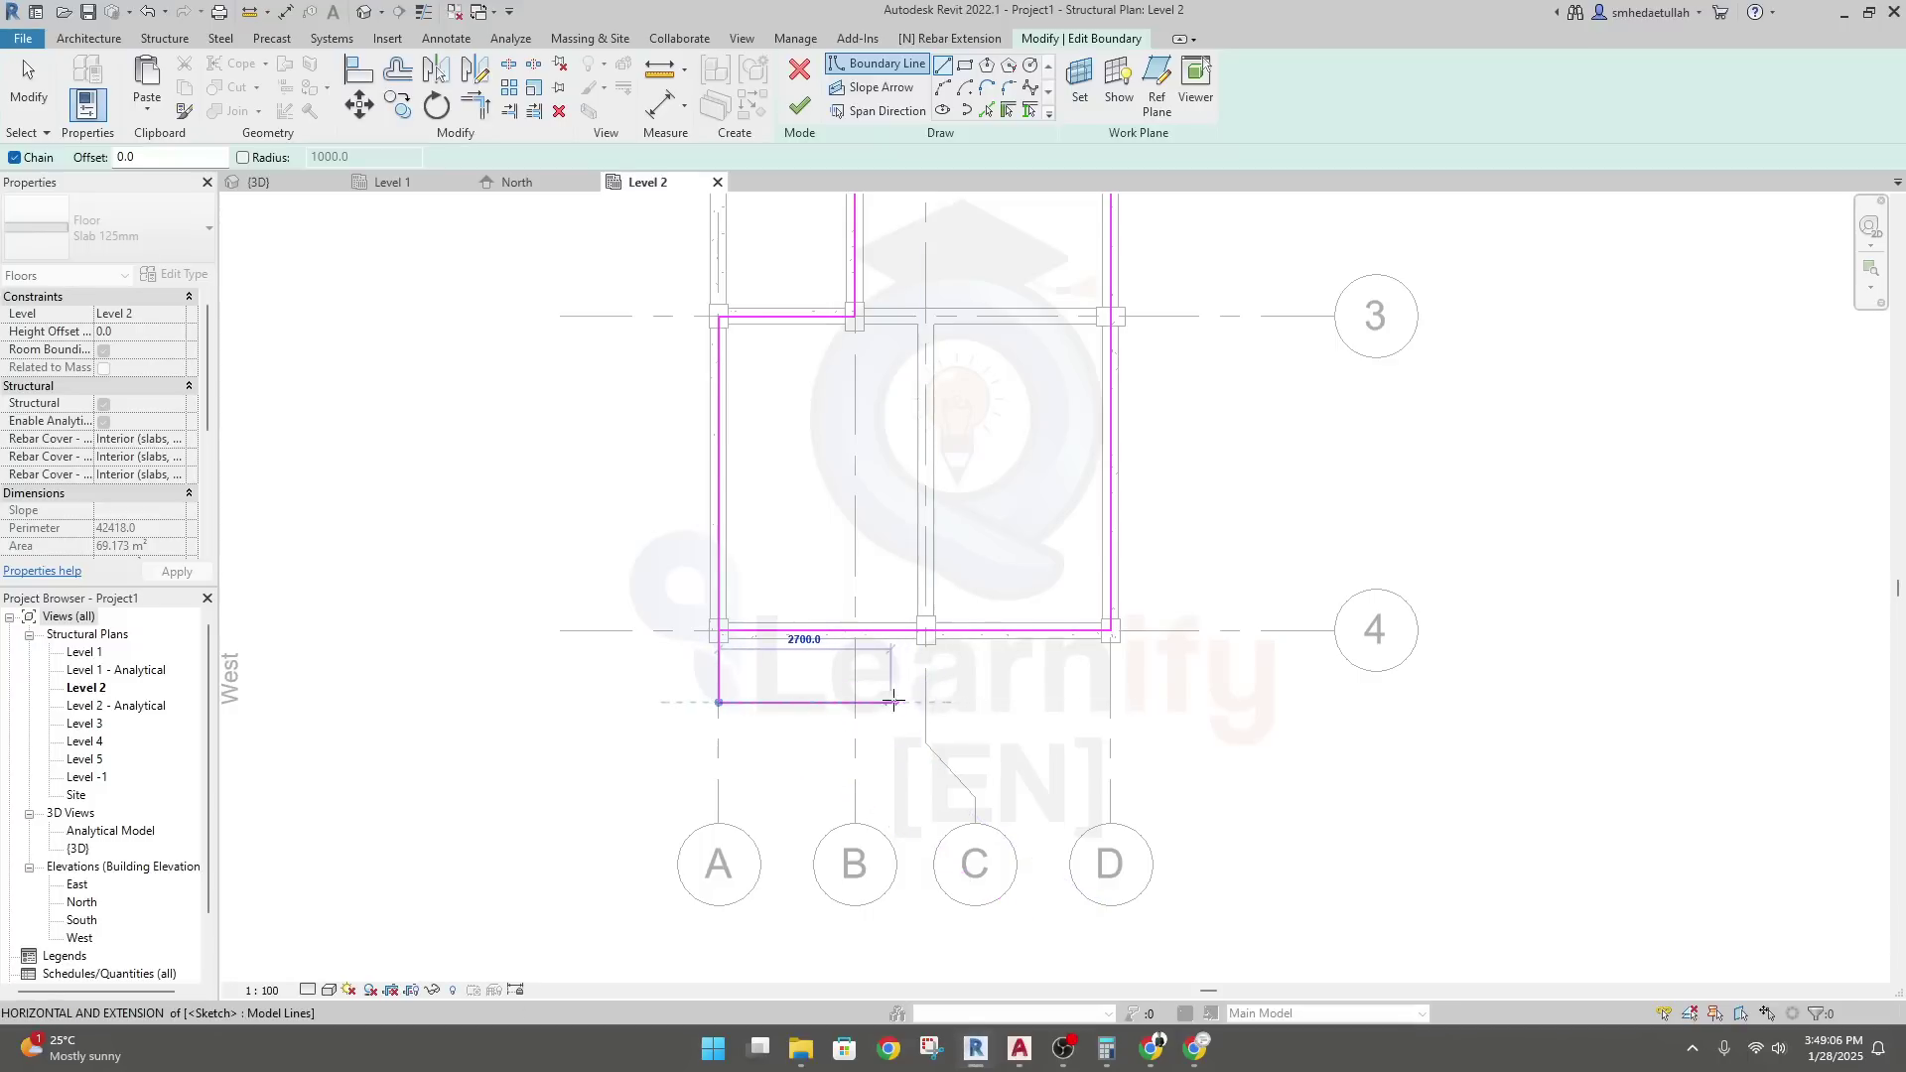
pyautogui.write('25')
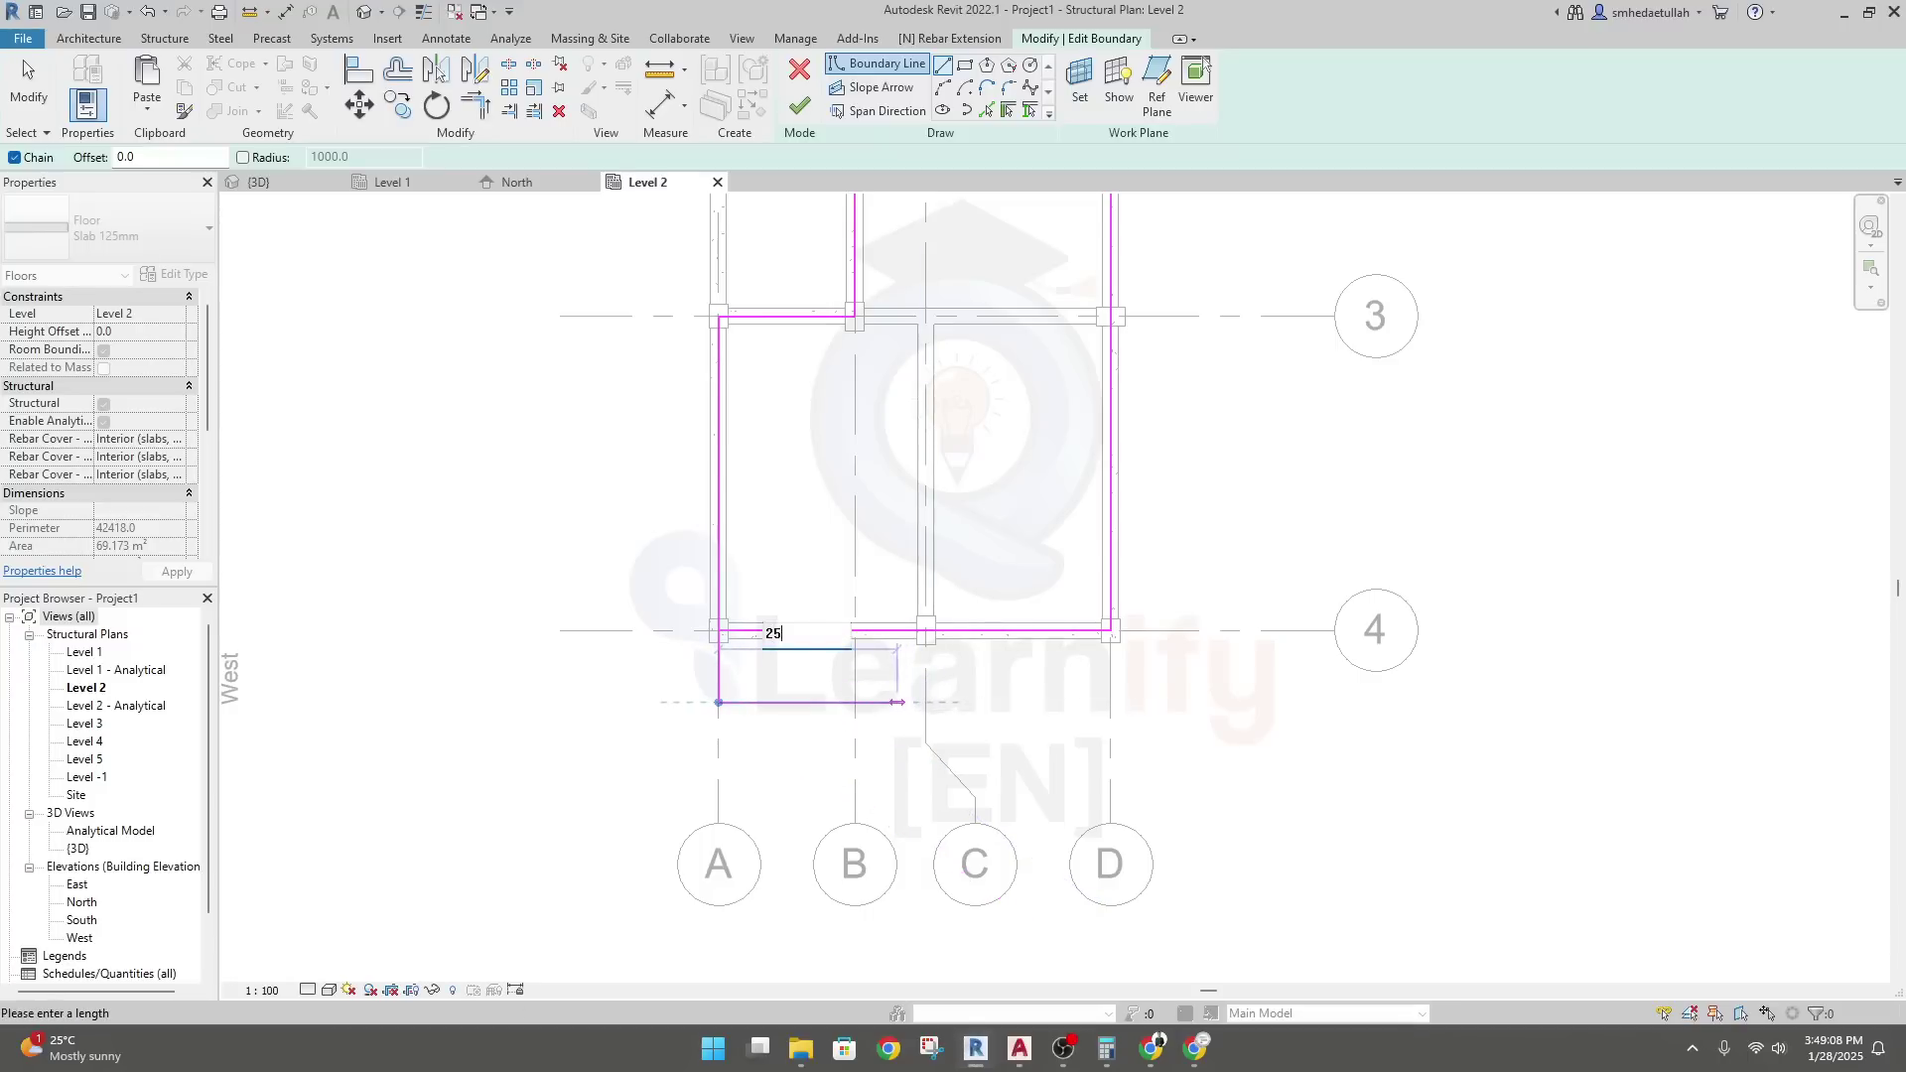
pyautogui.write('00')
pyautogui.press('Return')
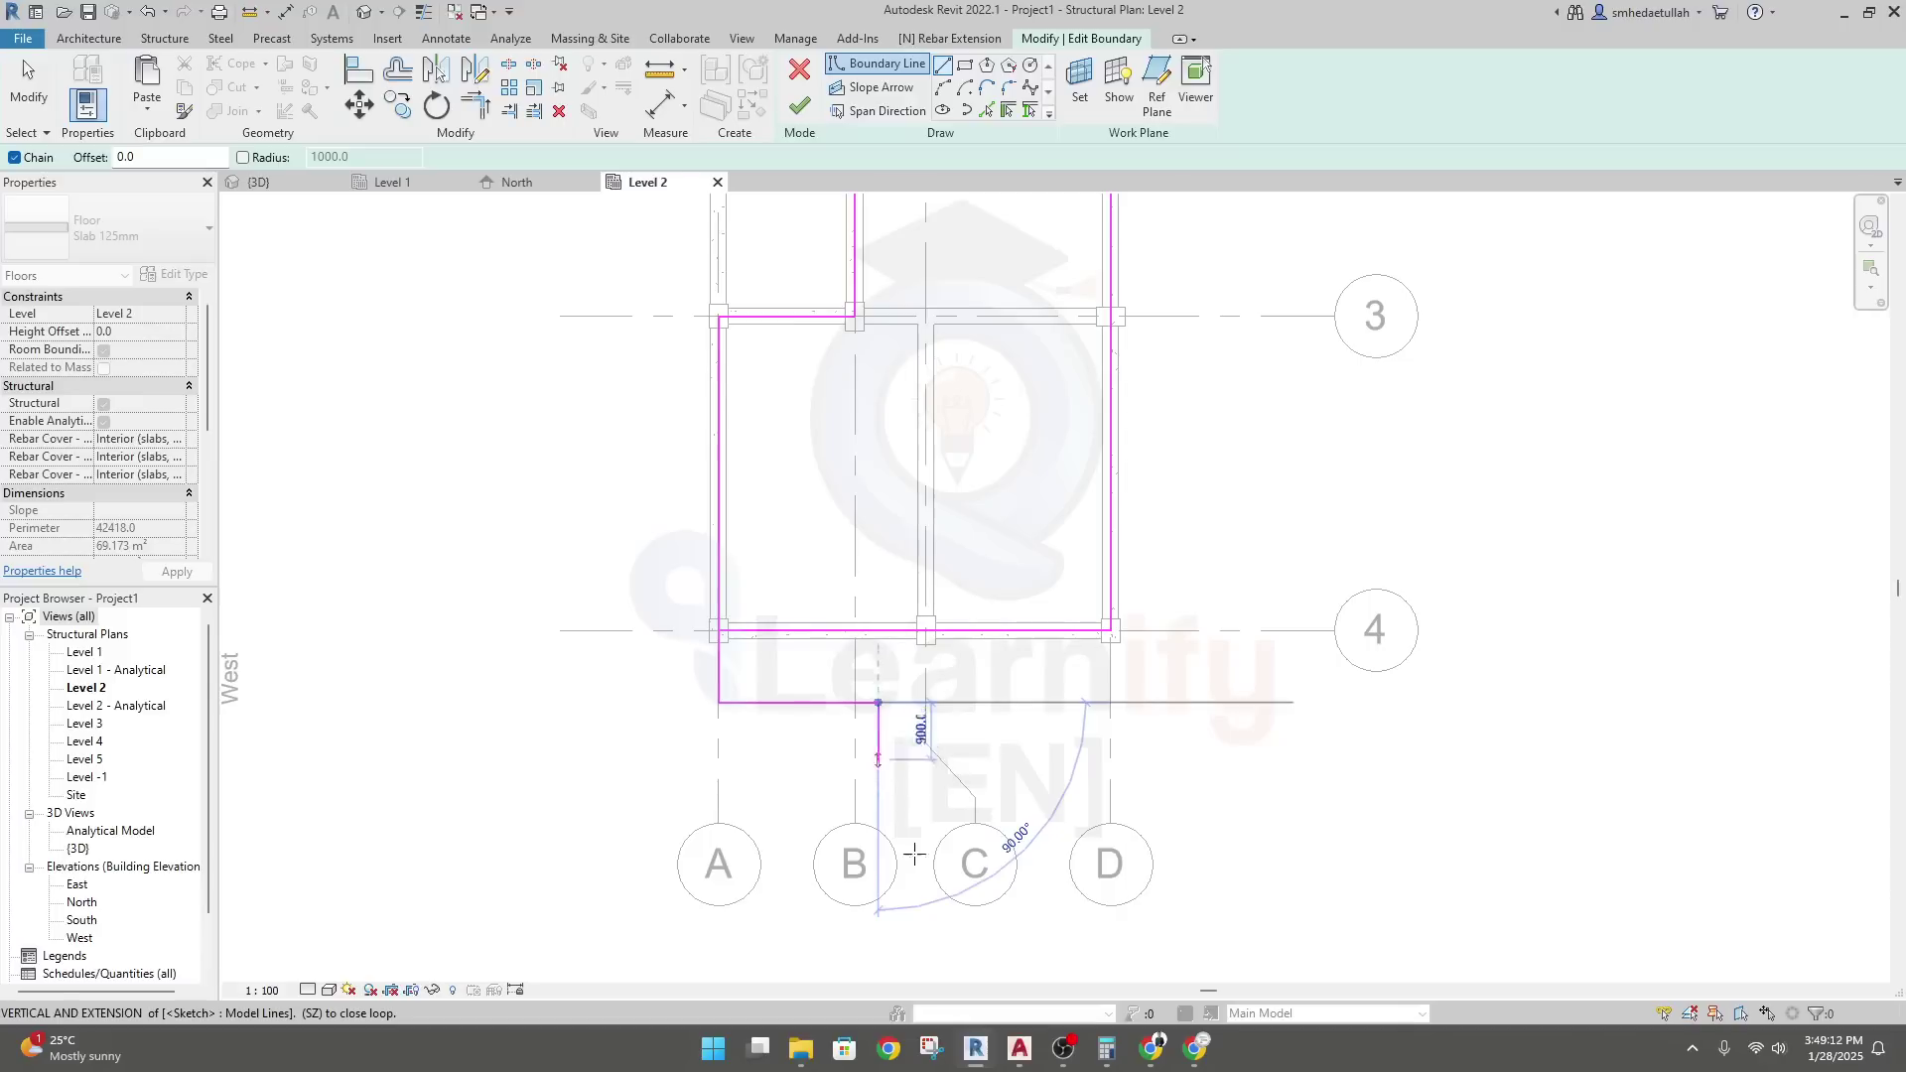
# Switch to the AutoCAD drawing and place a linear dimension for the attached toilet's projection beyond the BED-01 veranda edge
pyautogui.click(1020, 1055)
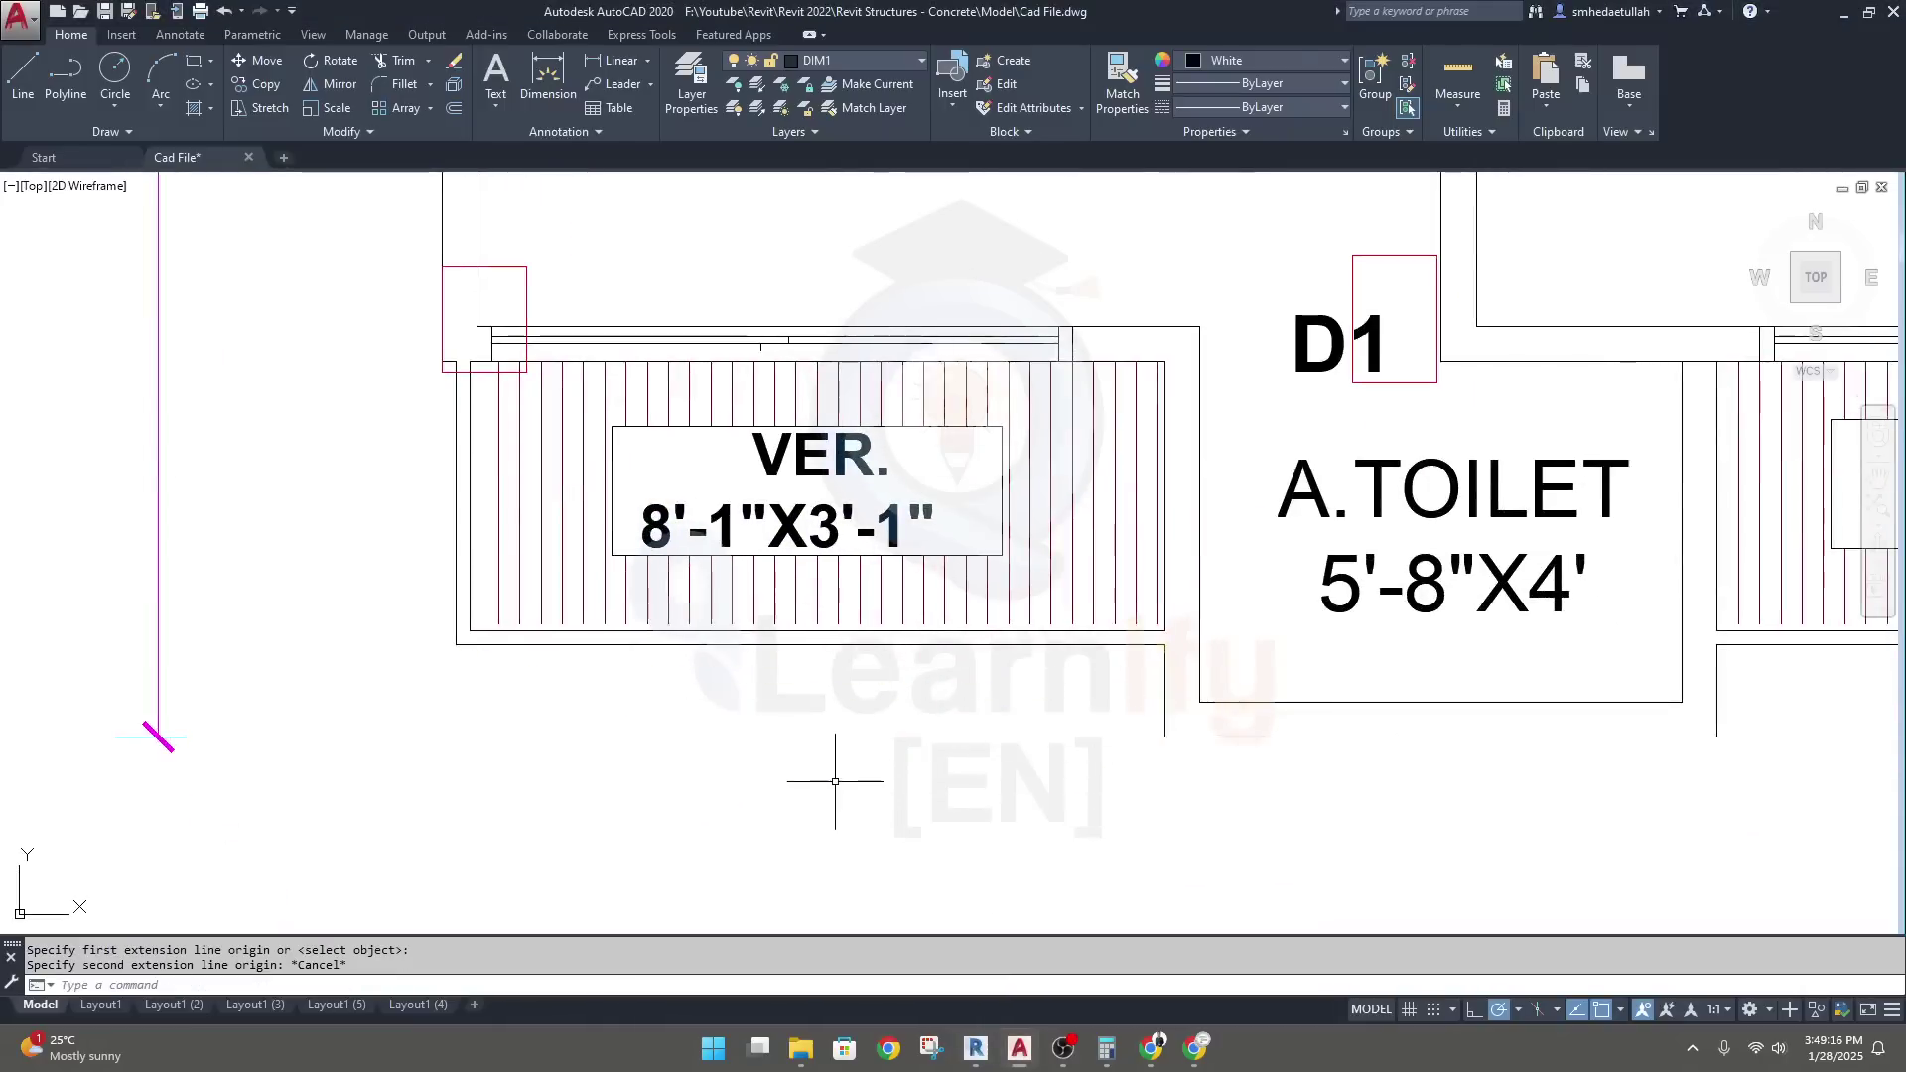
pyautogui.click(615, 60)
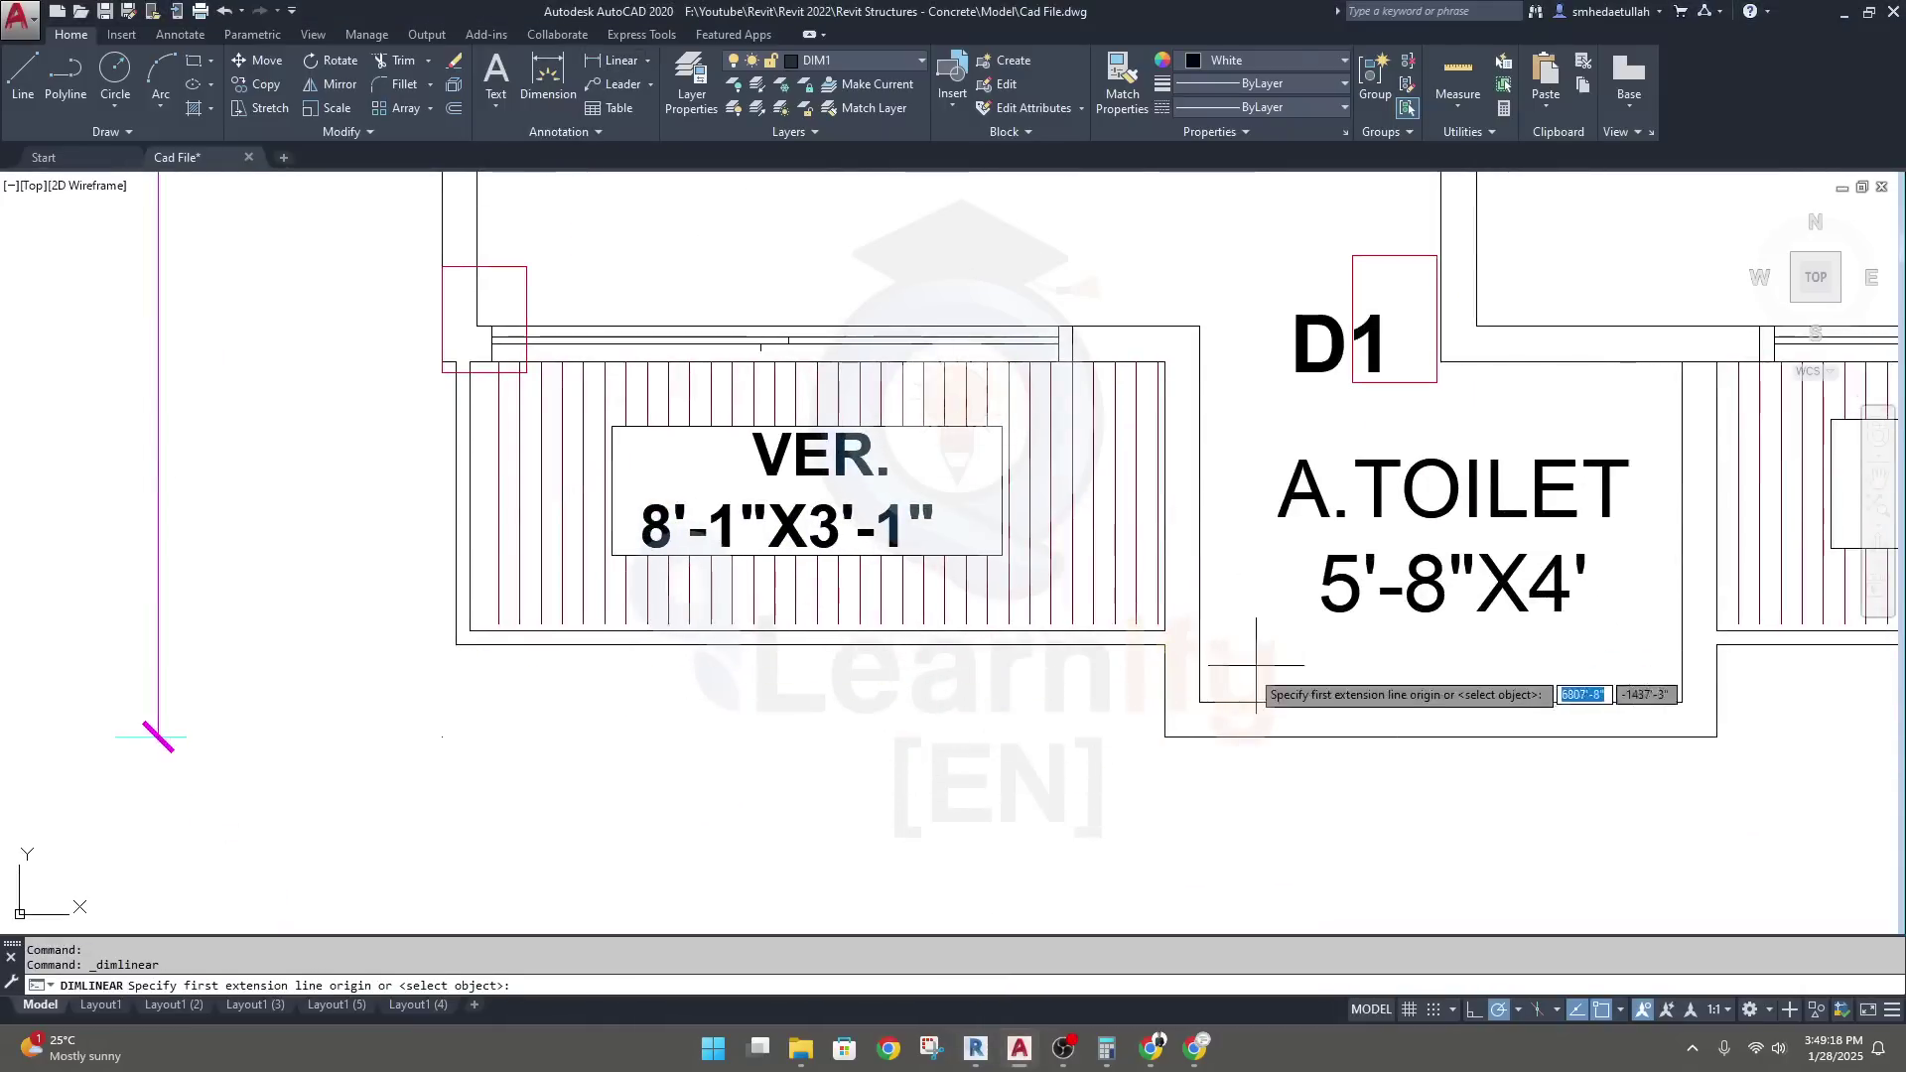
pyautogui.click(1163, 646)
pyautogui.click(1164, 737)
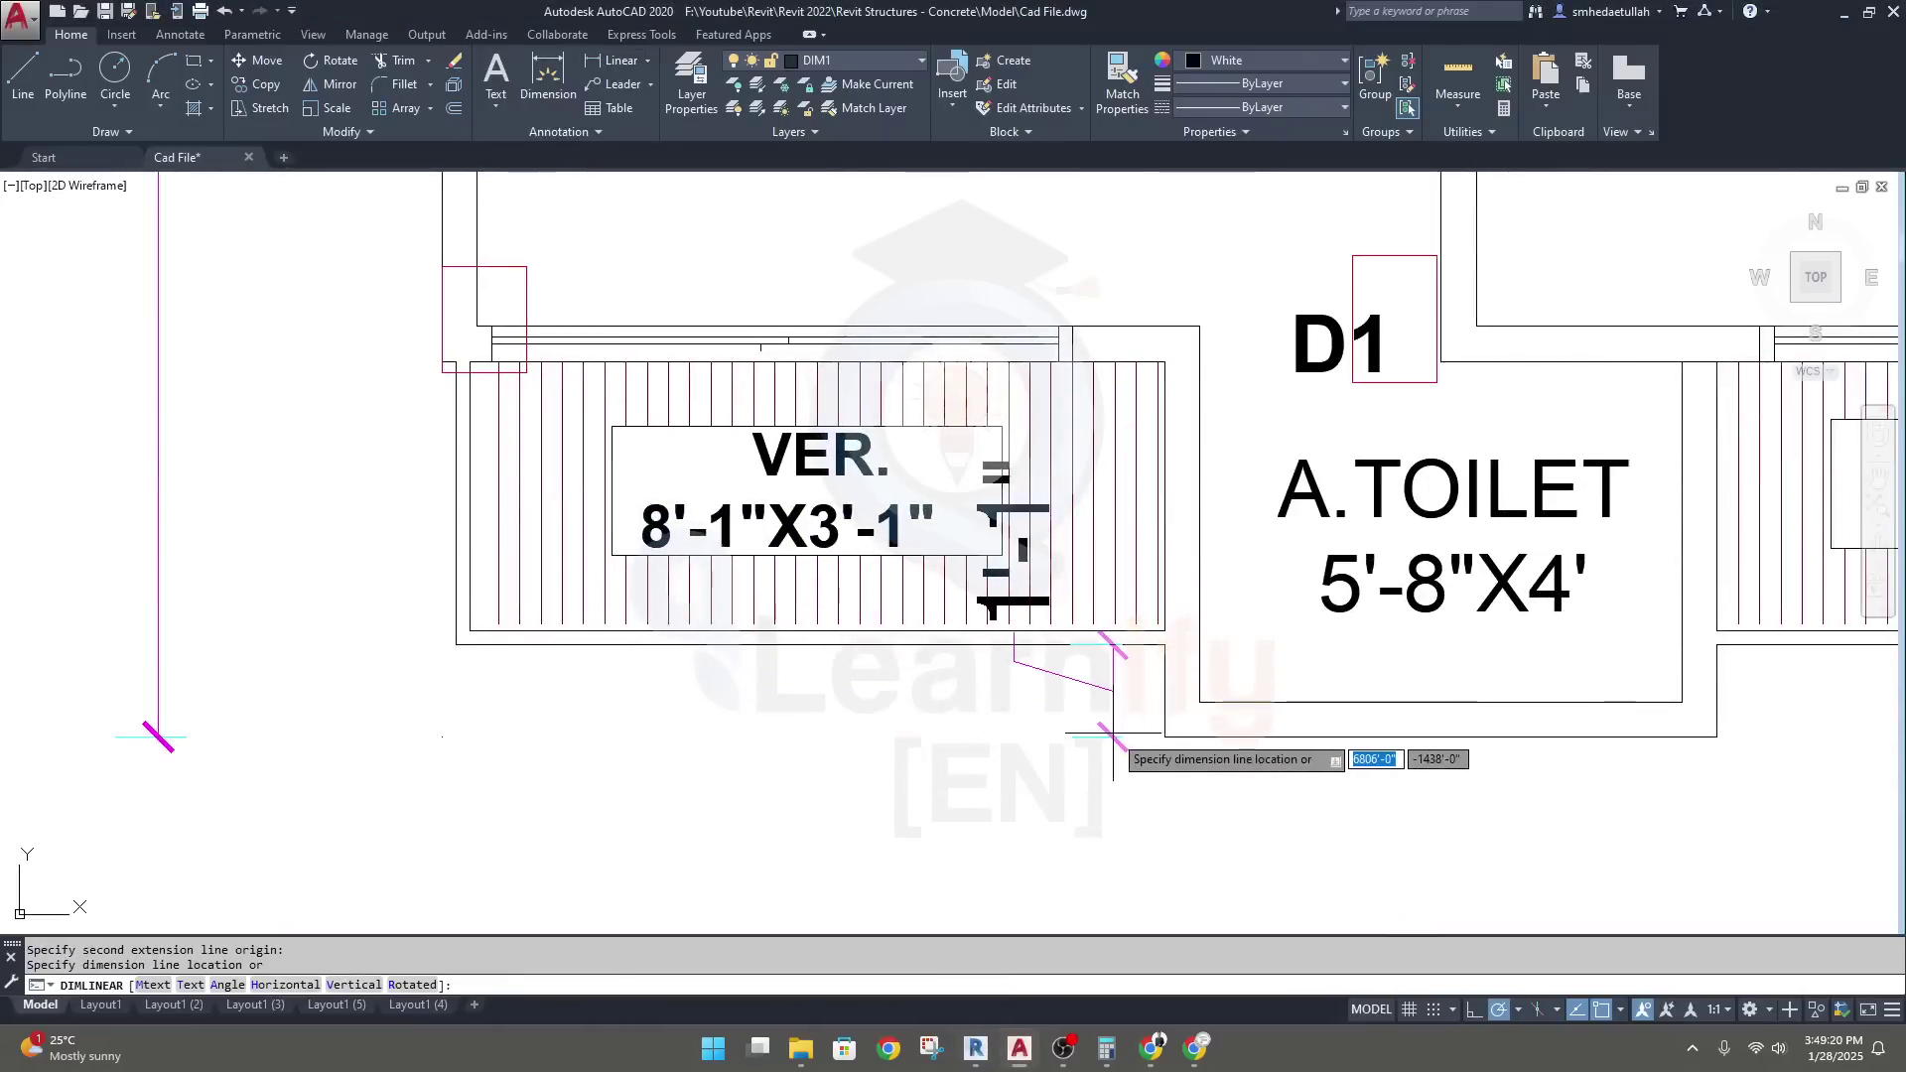
pyautogui.click(1021, 755)
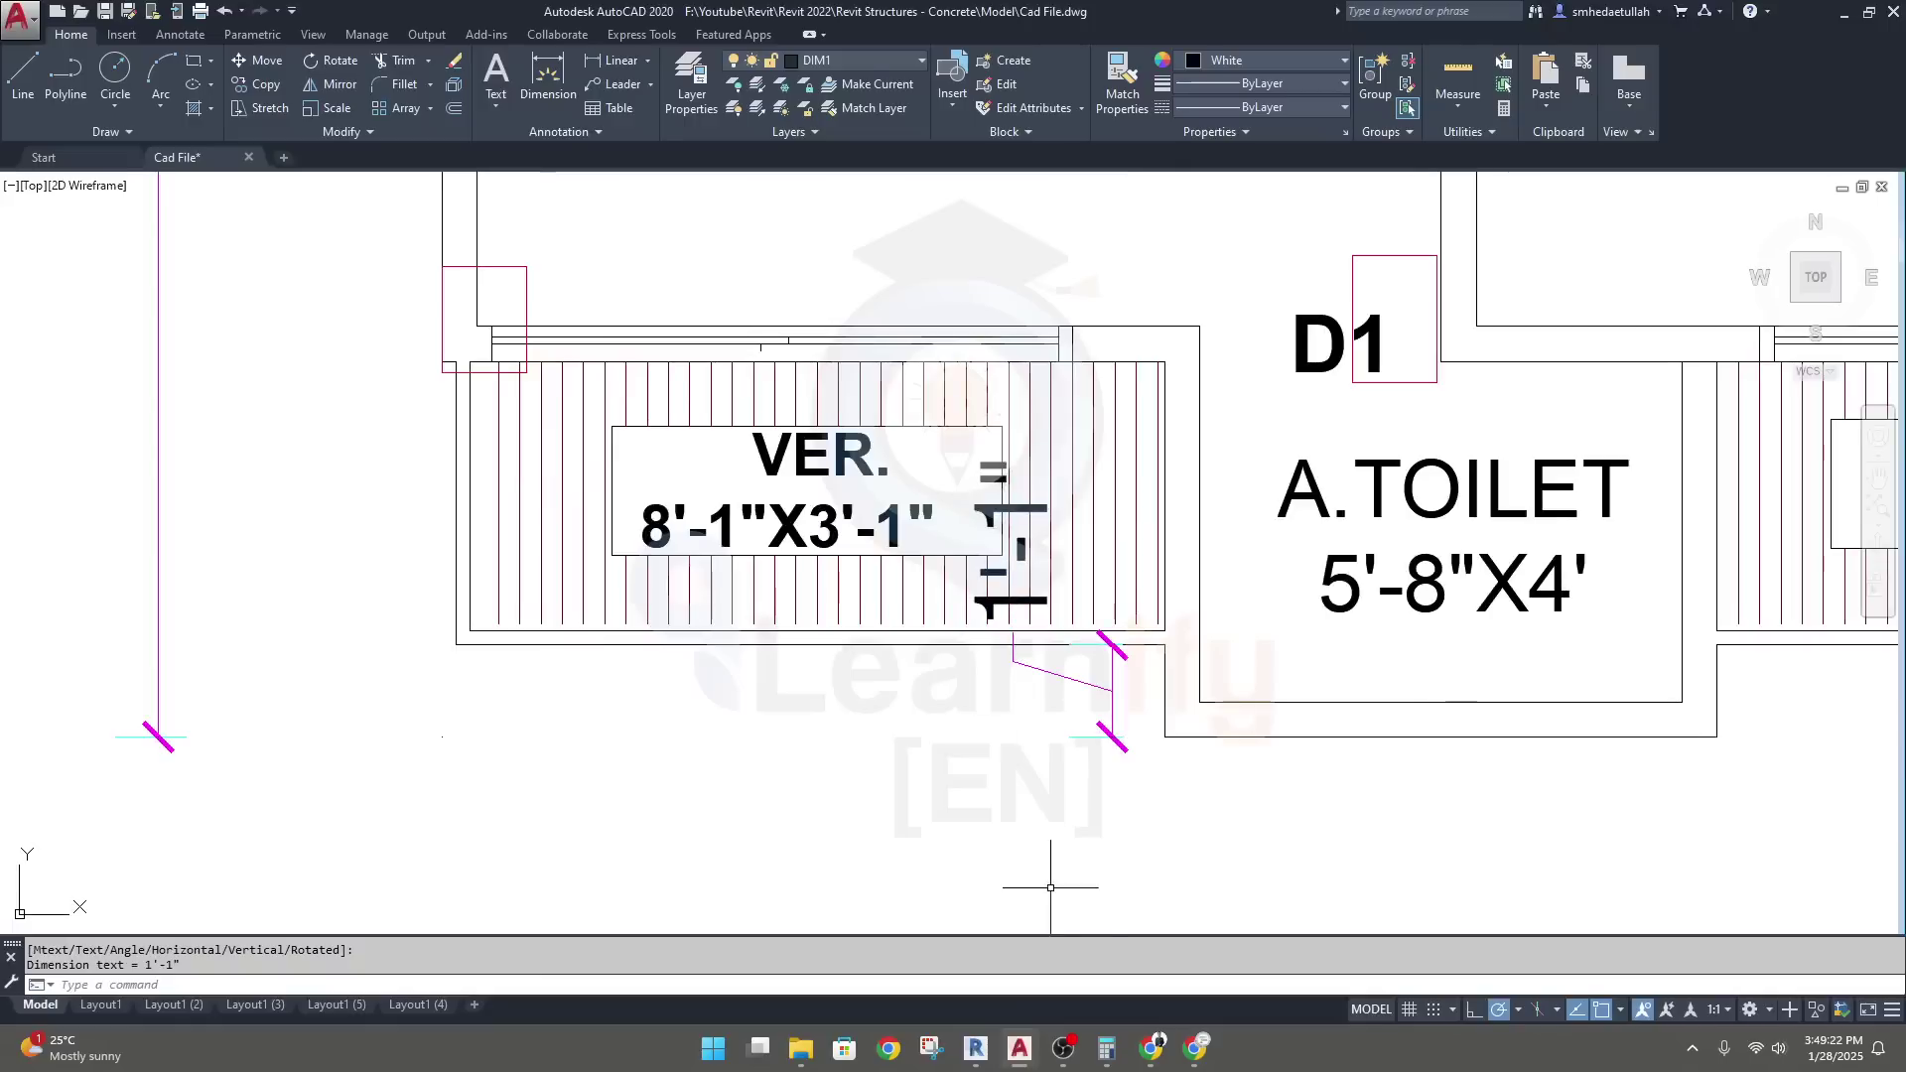
# Convert 13 inches to millimetres in Calculator, using 25 mm per inch
pyautogui.moveTo(1113, 1052)
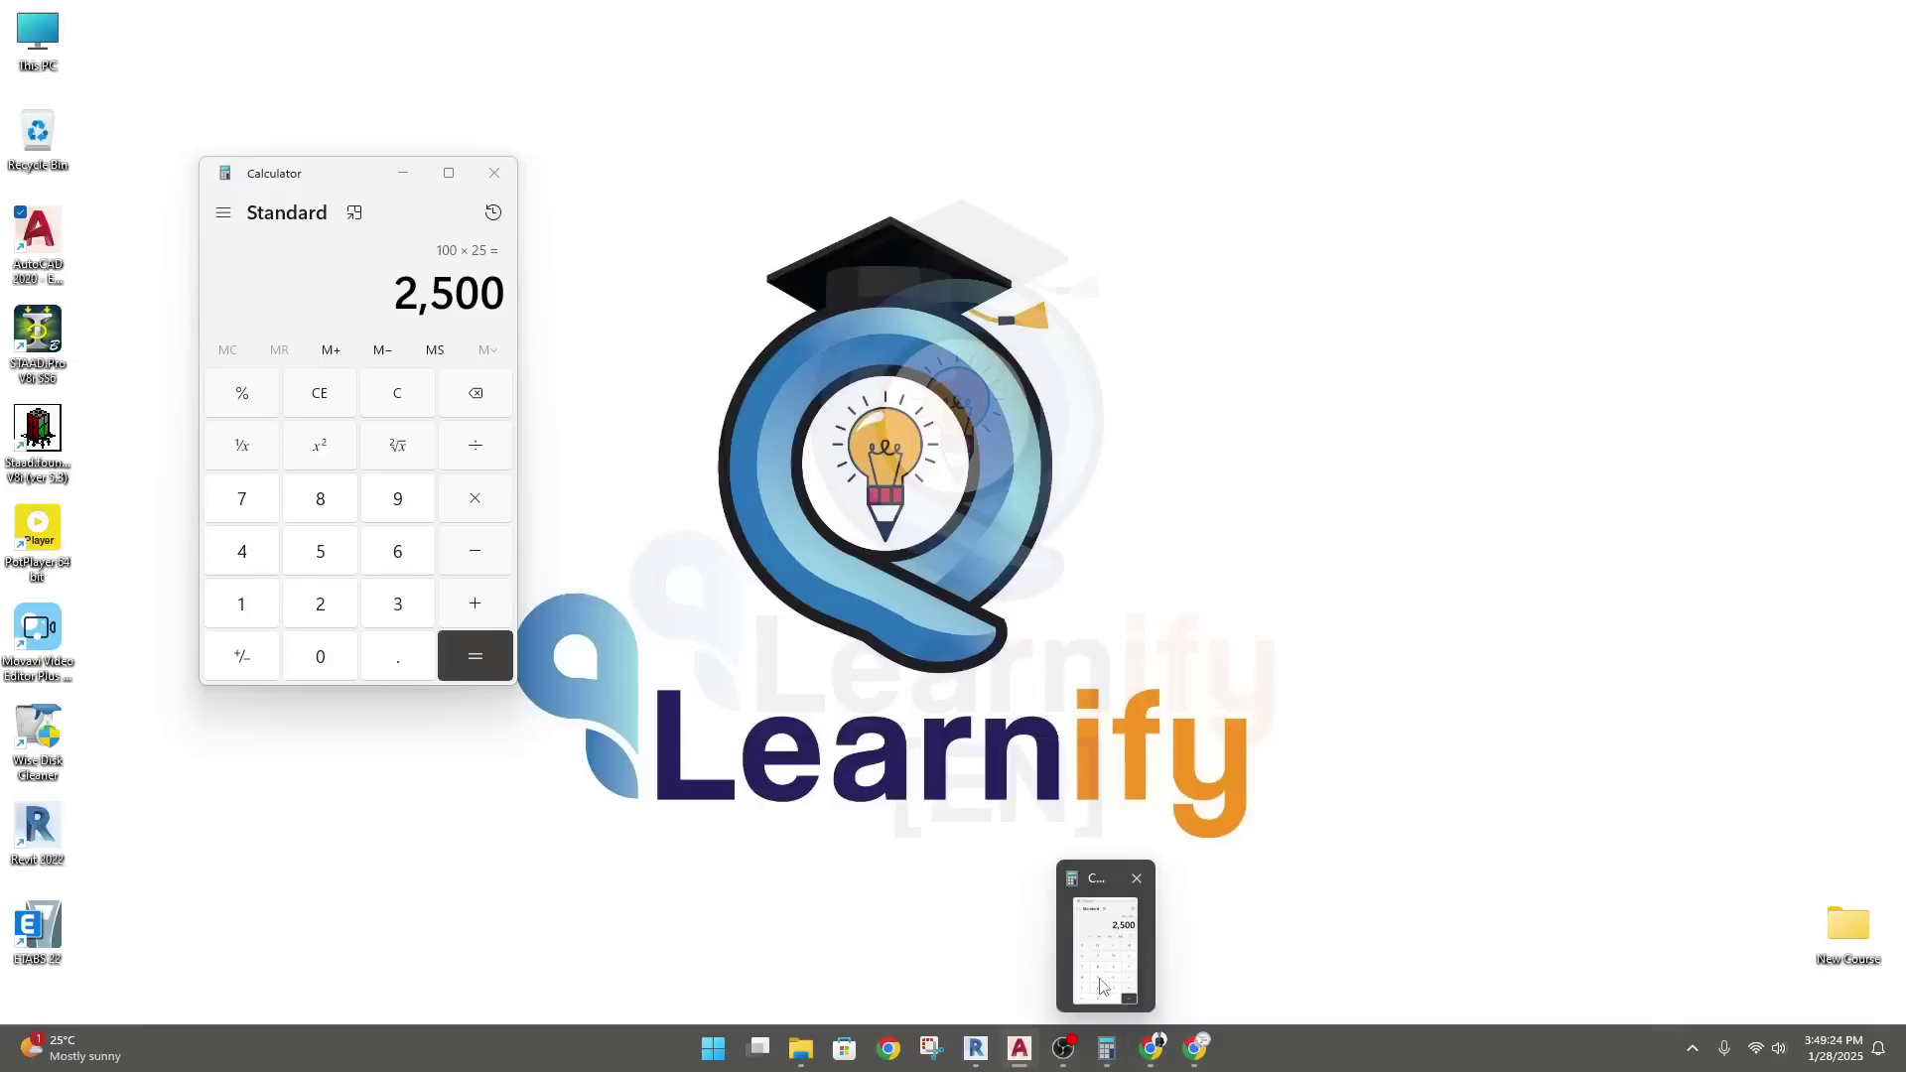
pyautogui.click(1108, 919)
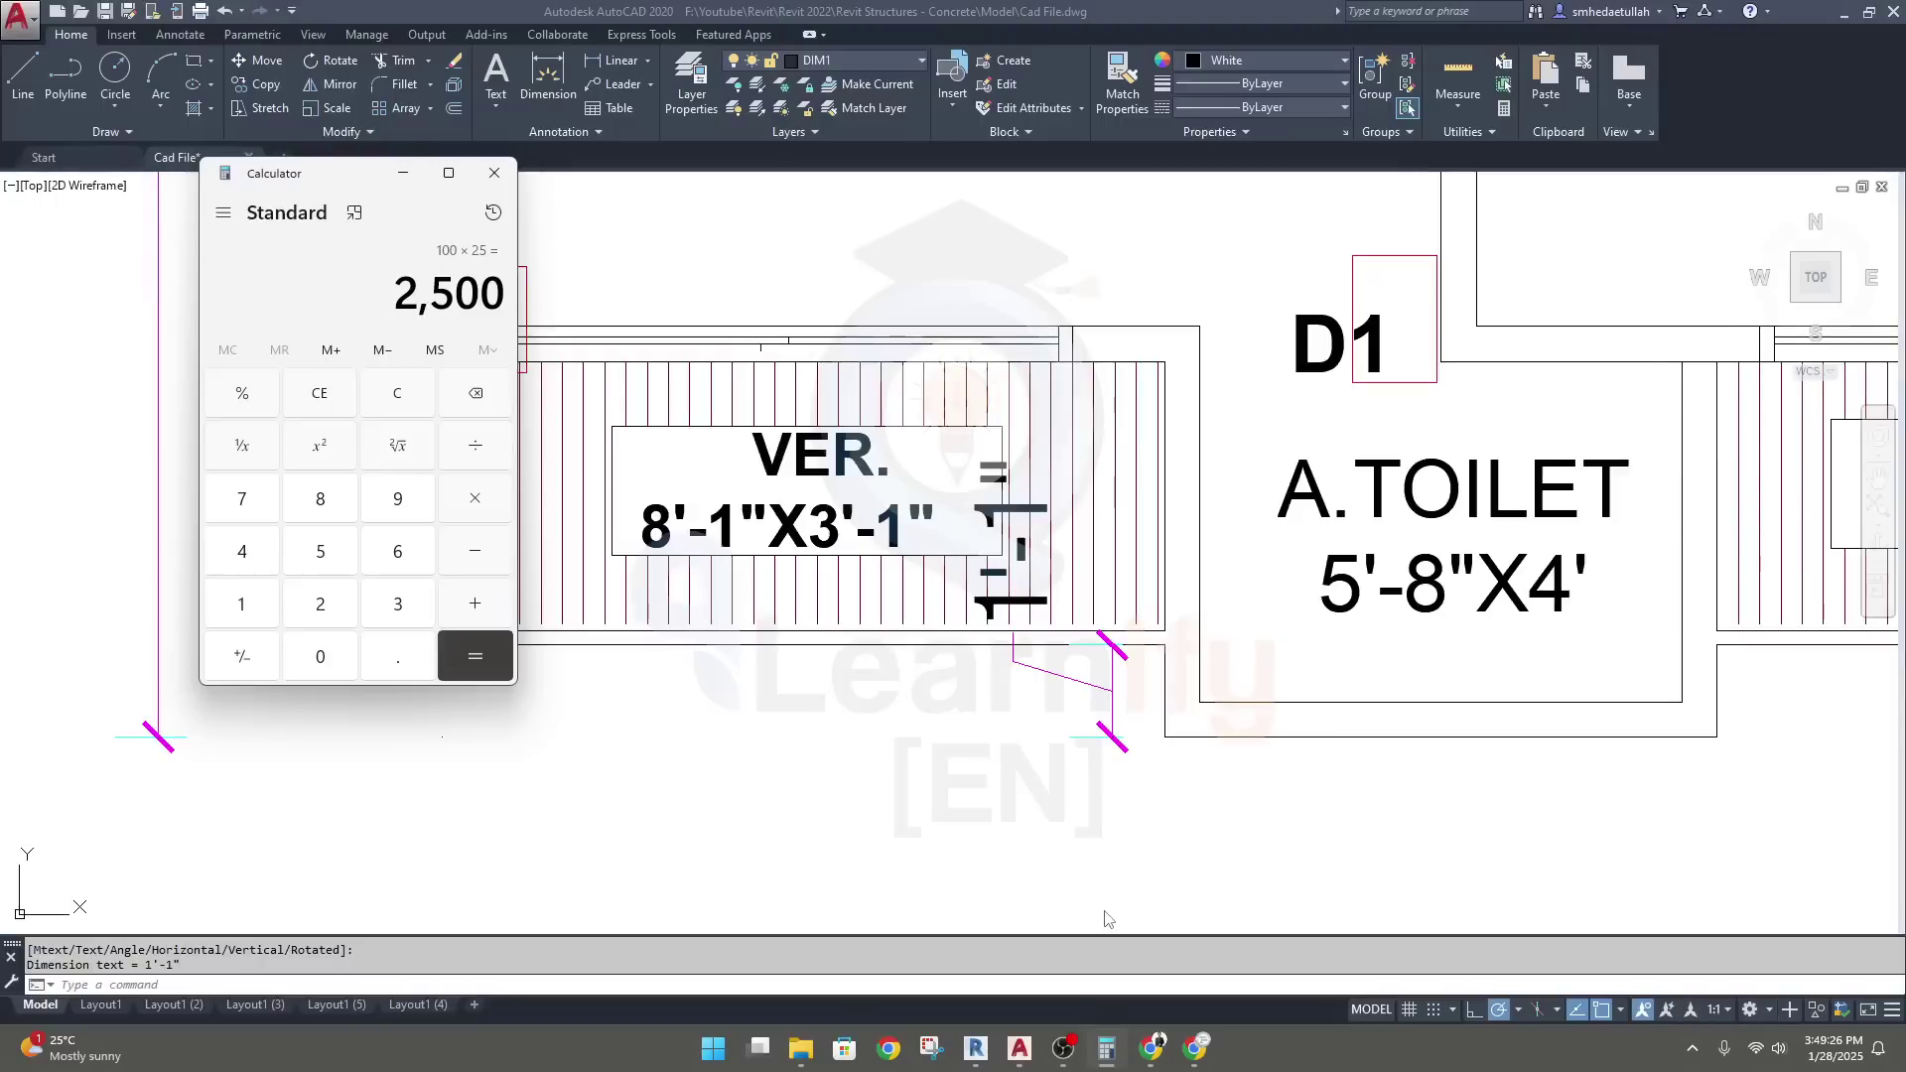
pyautogui.write('1')
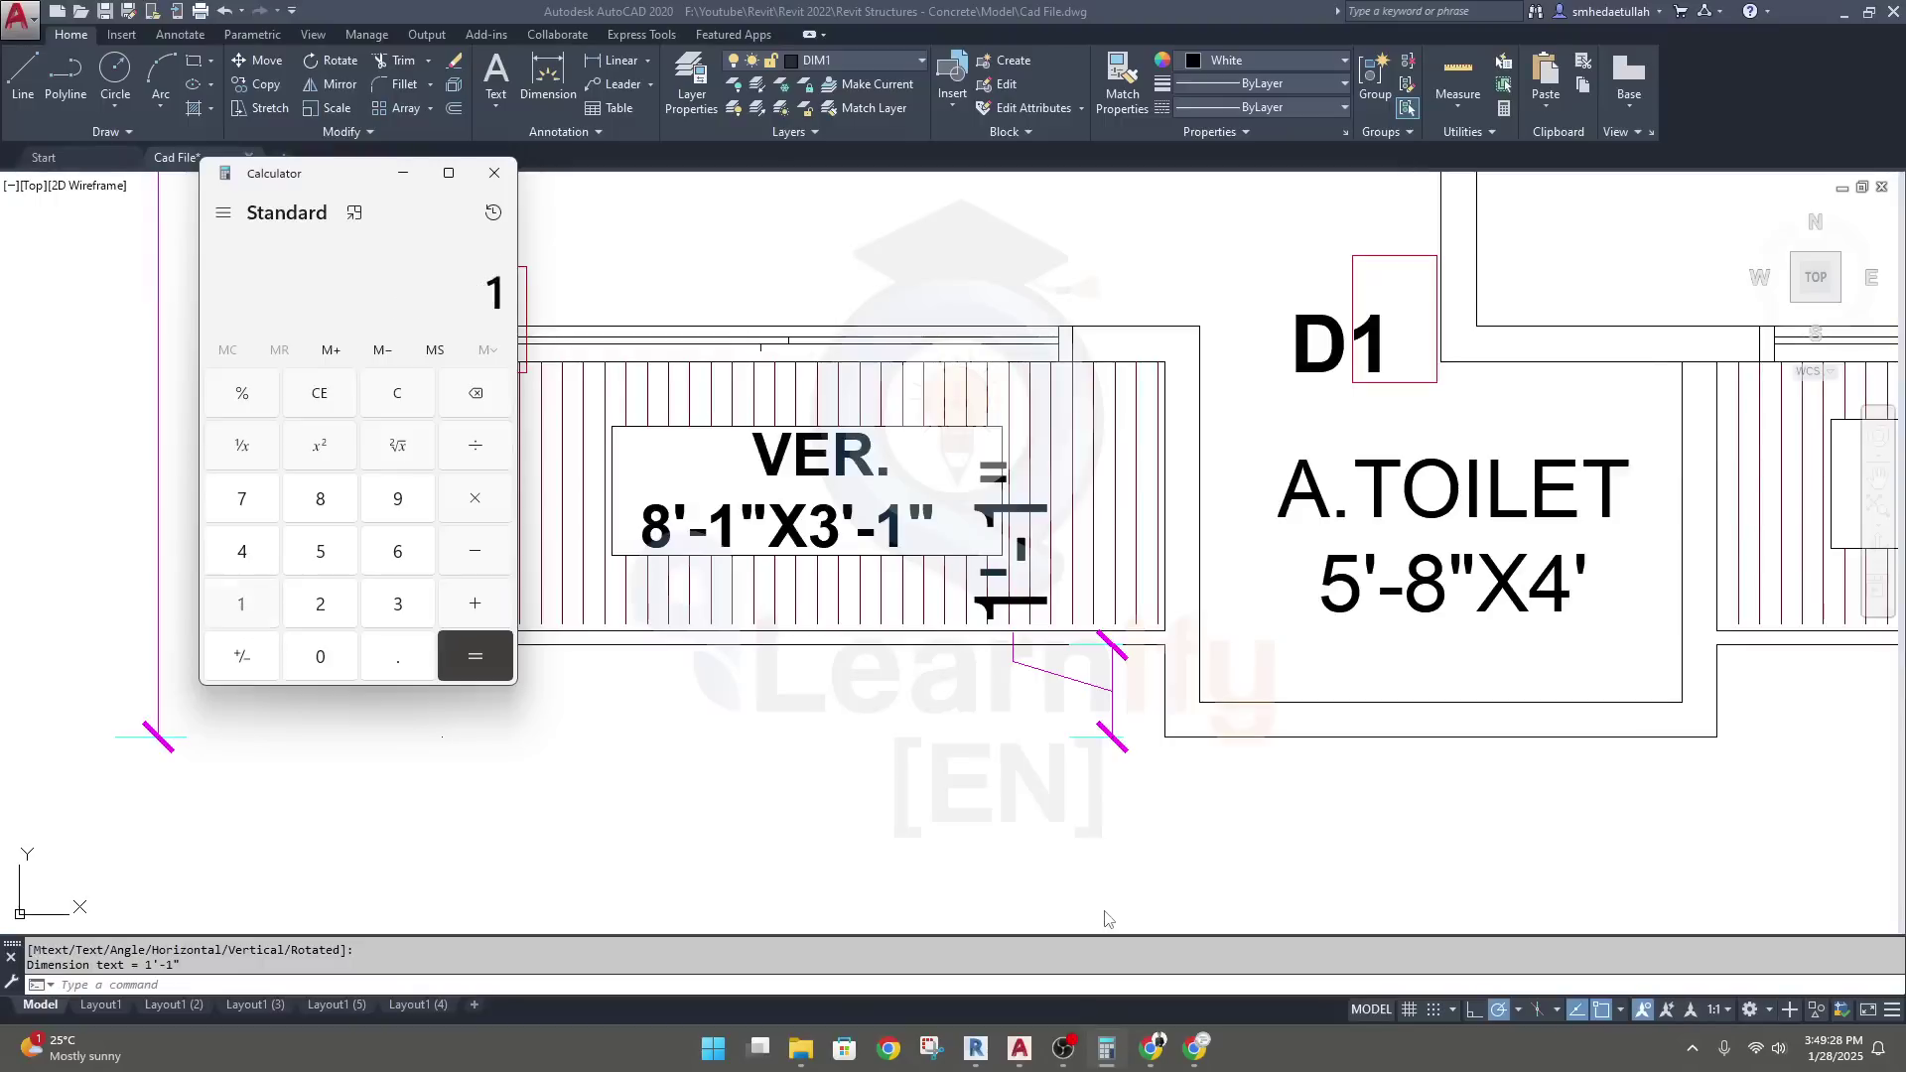
pyautogui.write('5')
pyautogui.press('Return')
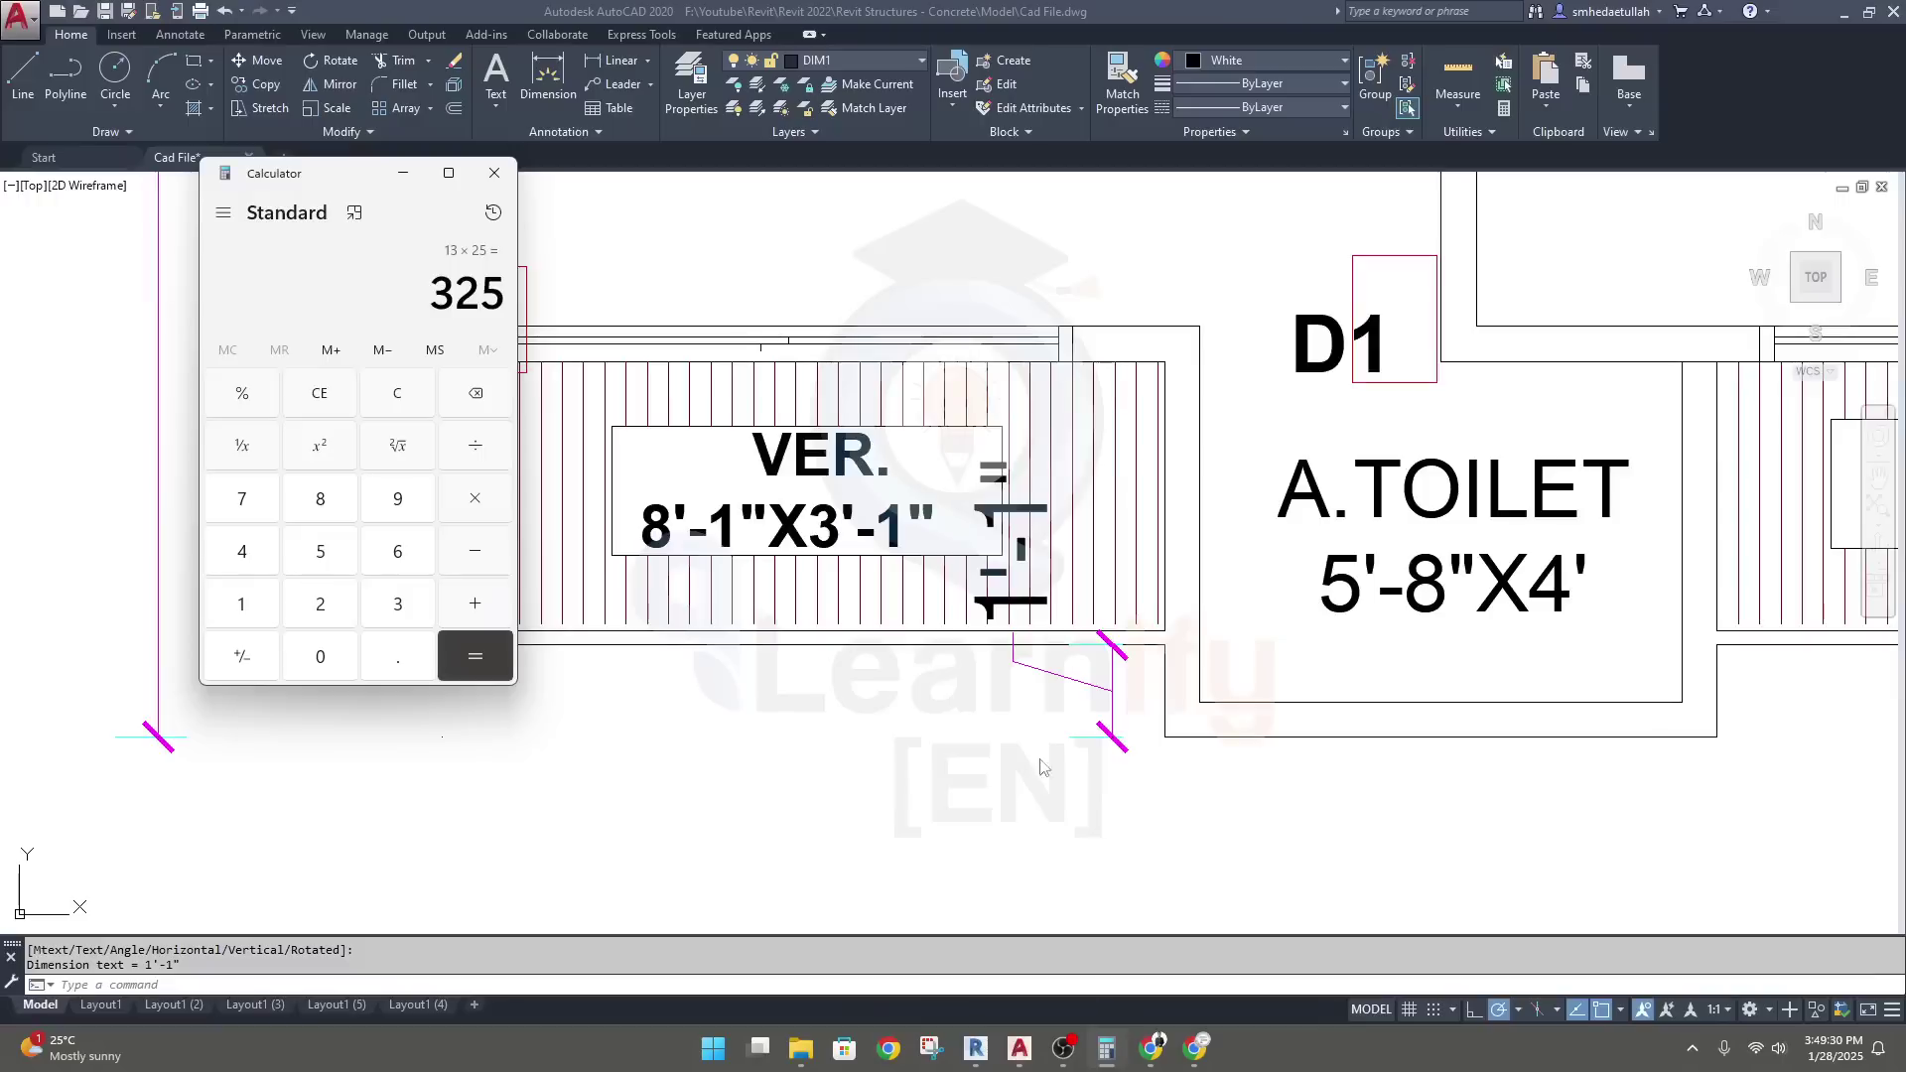
# Return to Revit and continue the slab boundary with a 325 mm line perpendicular to grid 4, outward from the veranda edge's end
pyautogui.click(975, 1048)
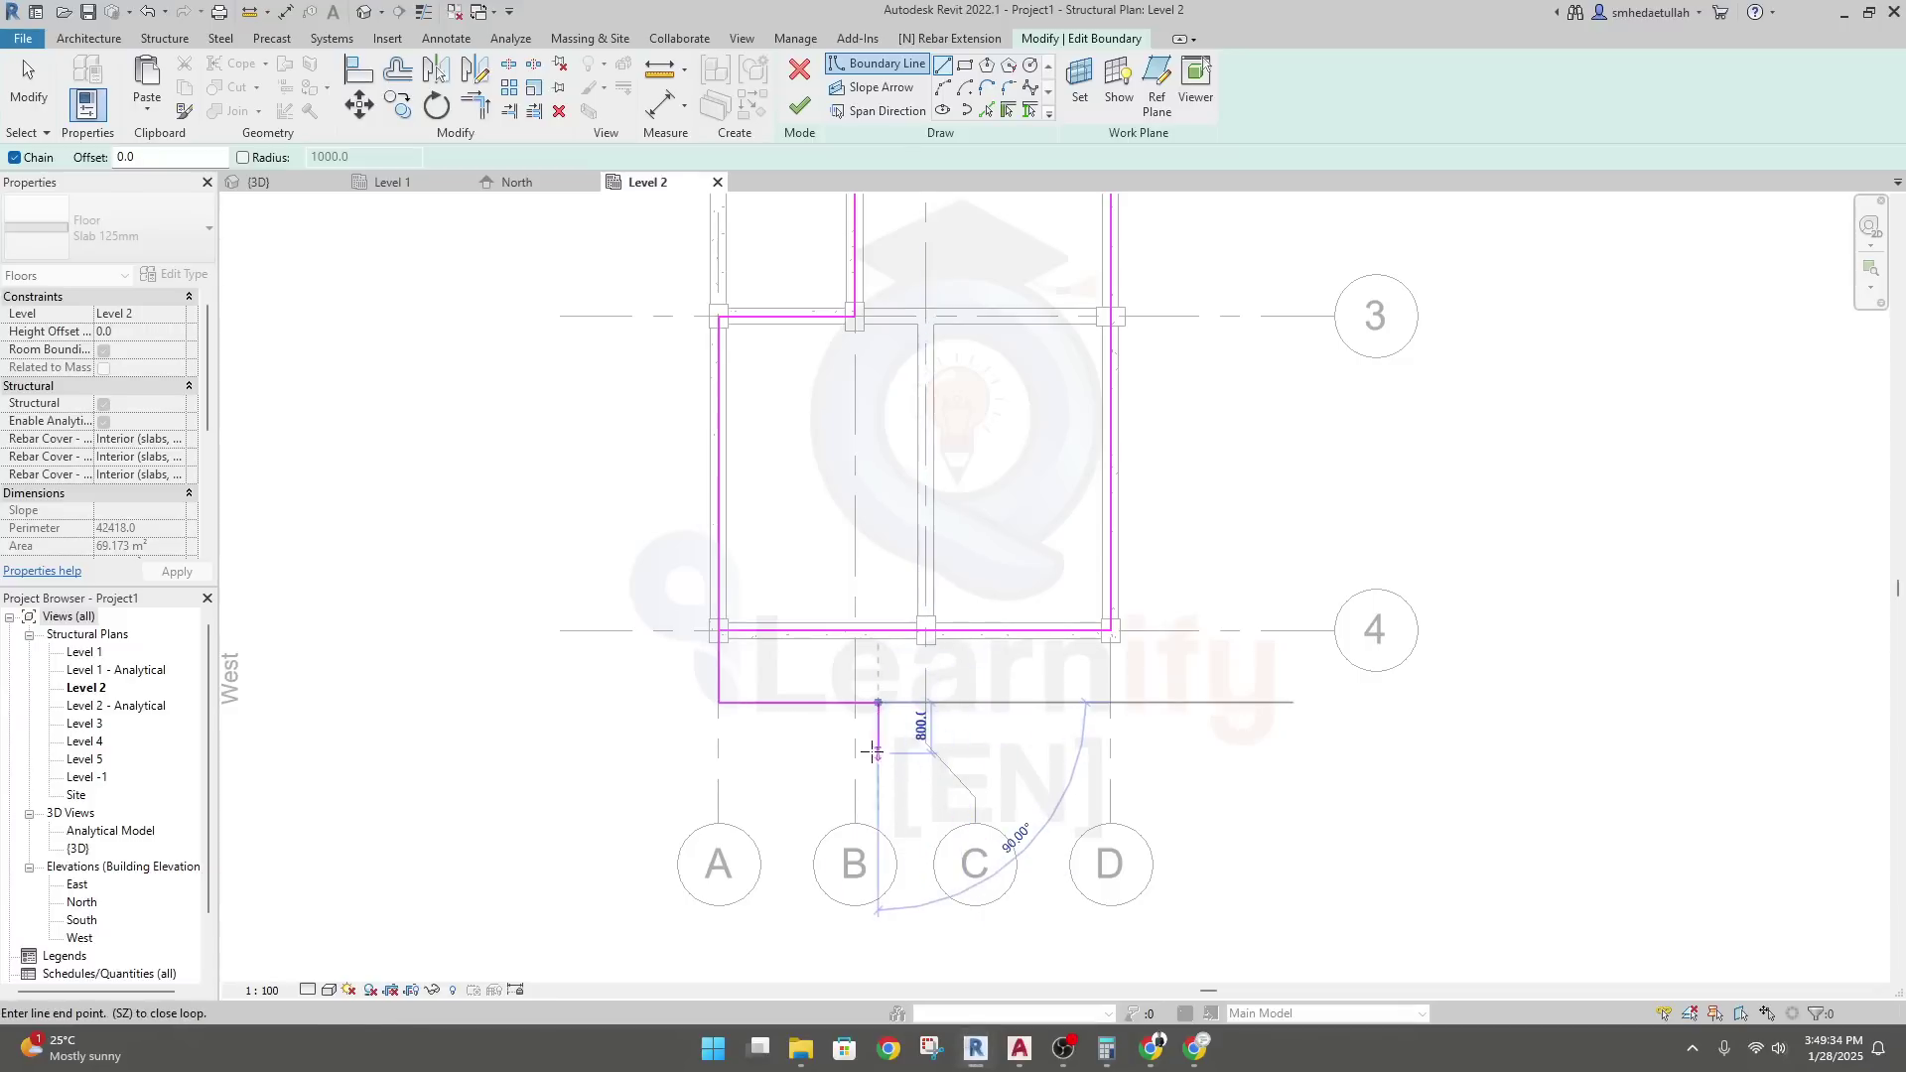
pyautogui.write('3')
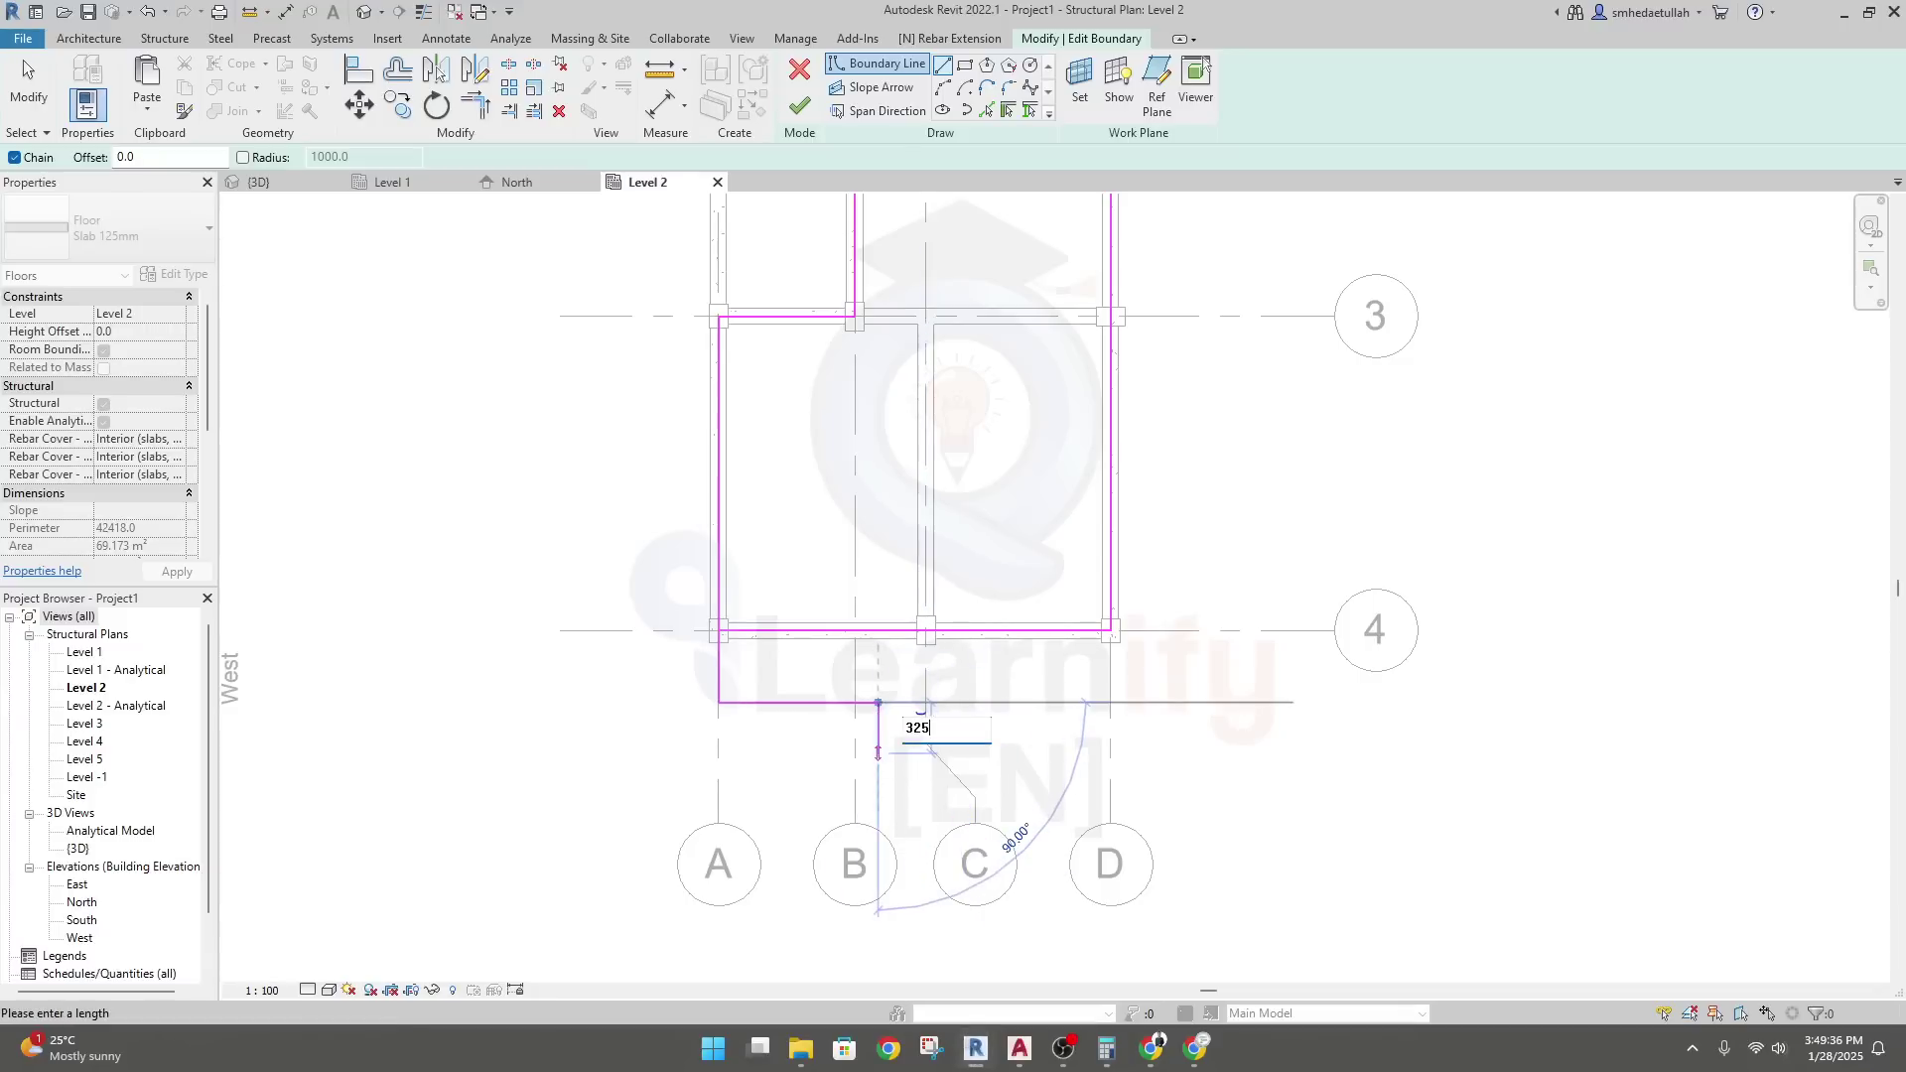
pyautogui.write('25')
pyautogui.press('Return')
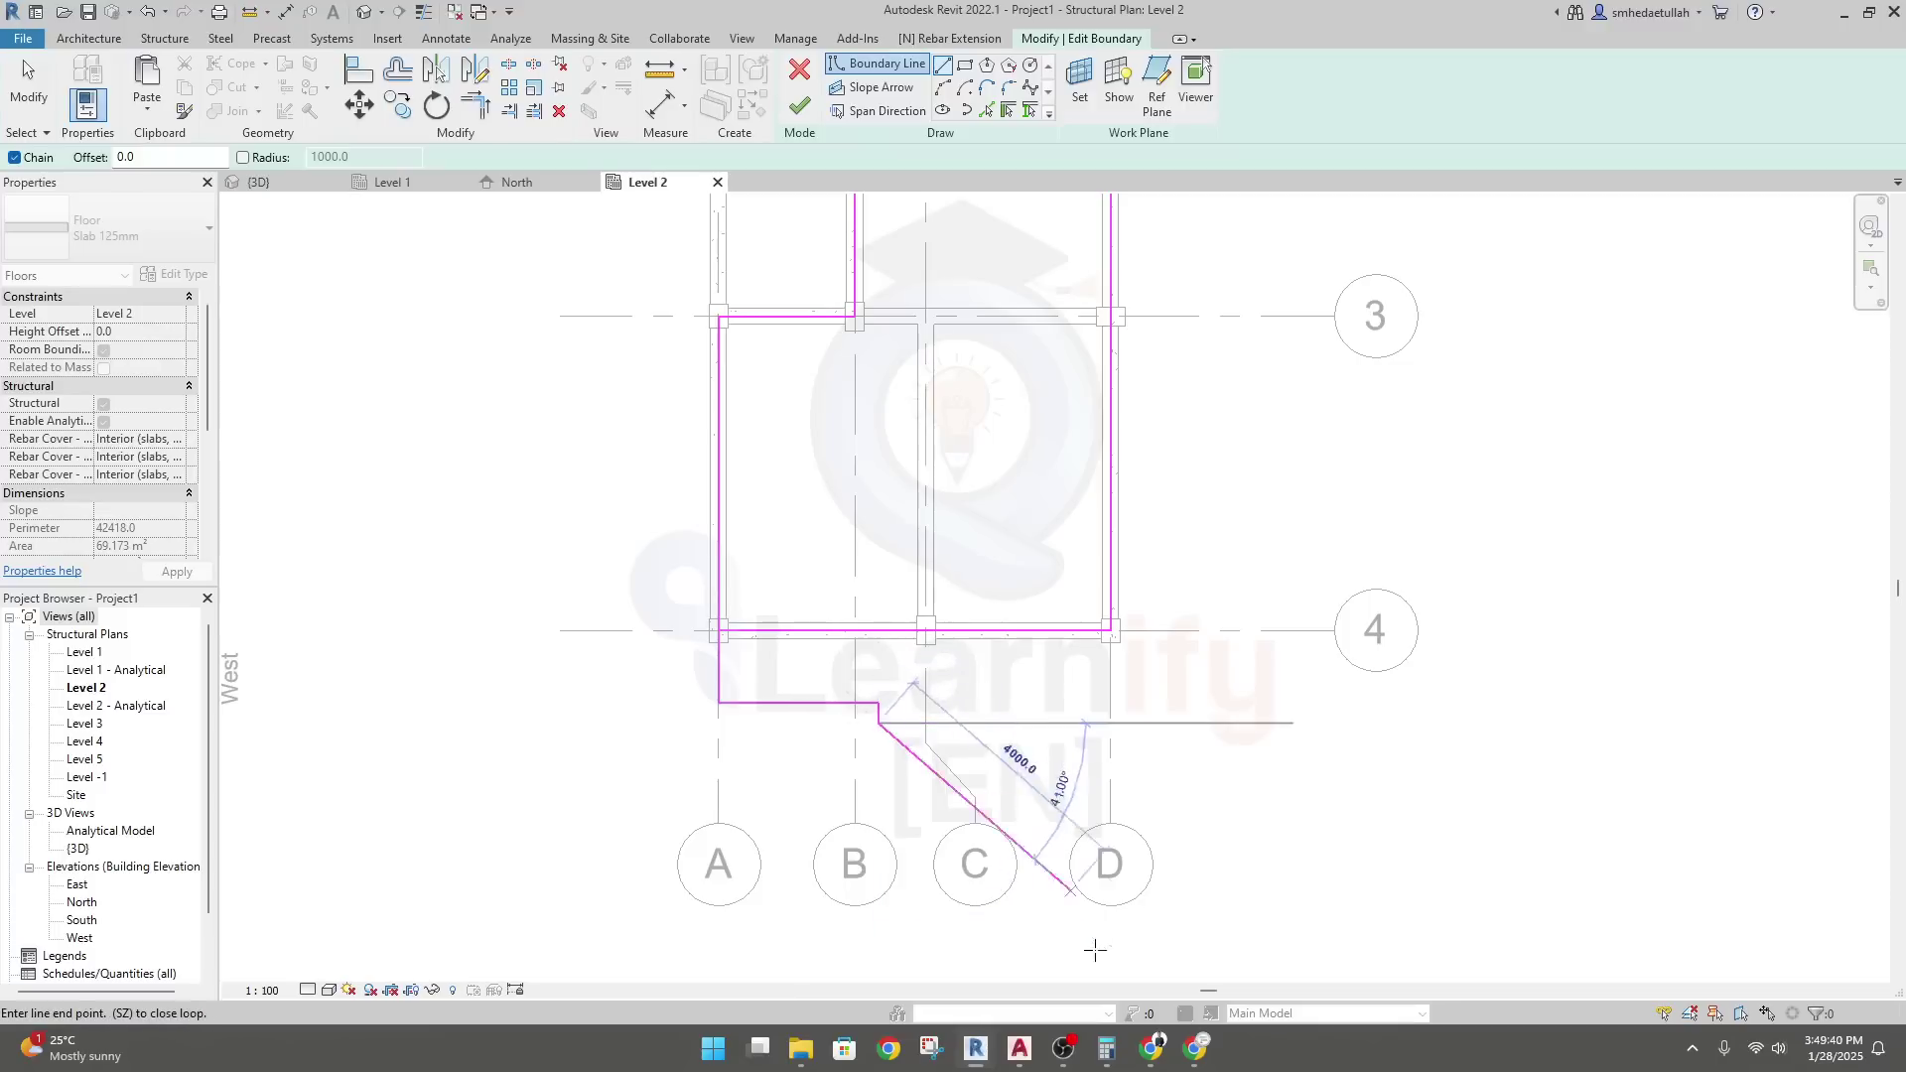
# Switch to the AutoCAD drawing and place a linear dimension along the attached toilet's outer edge, from corner to corner
pyautogui.click(1011, 1064)
pyautogui.moveTo(1098, 770); pyautogui.dragTo(764, 784, button='middle')
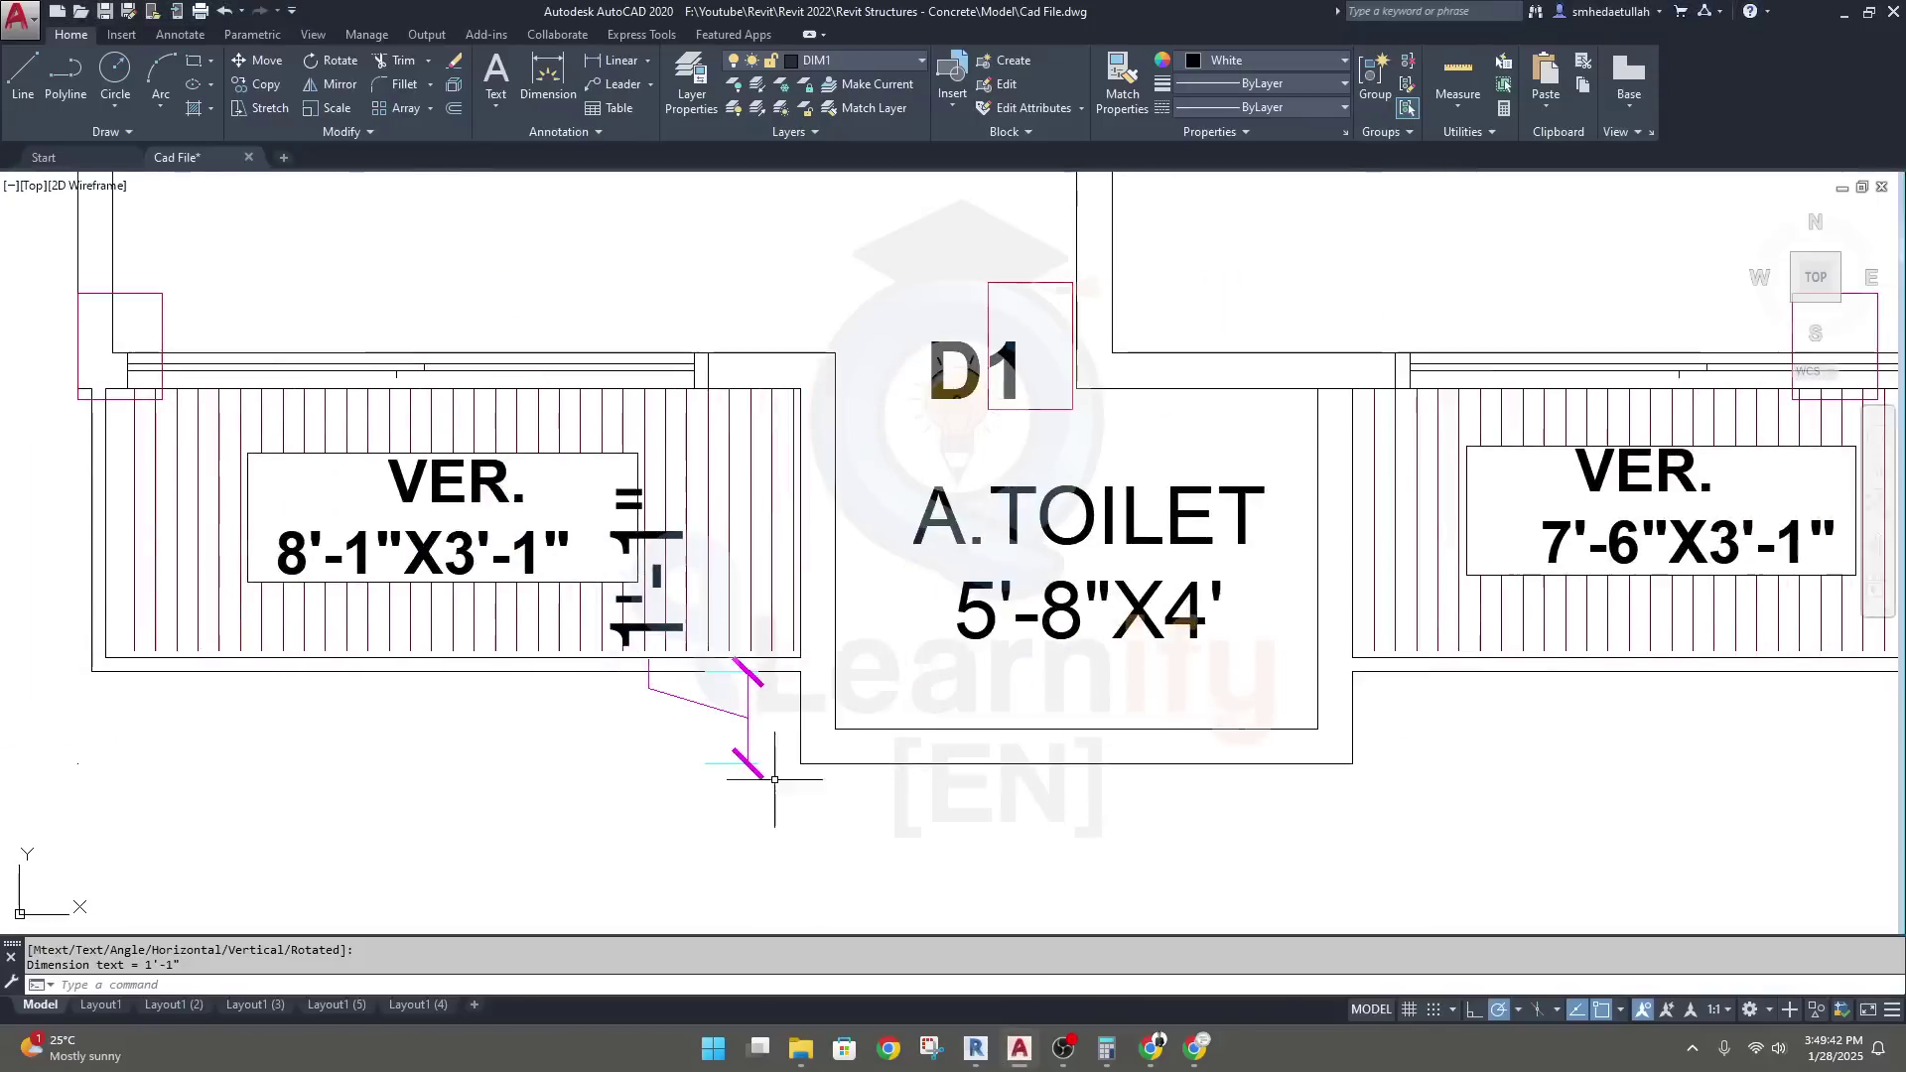
pyautogui.click(547, 71)
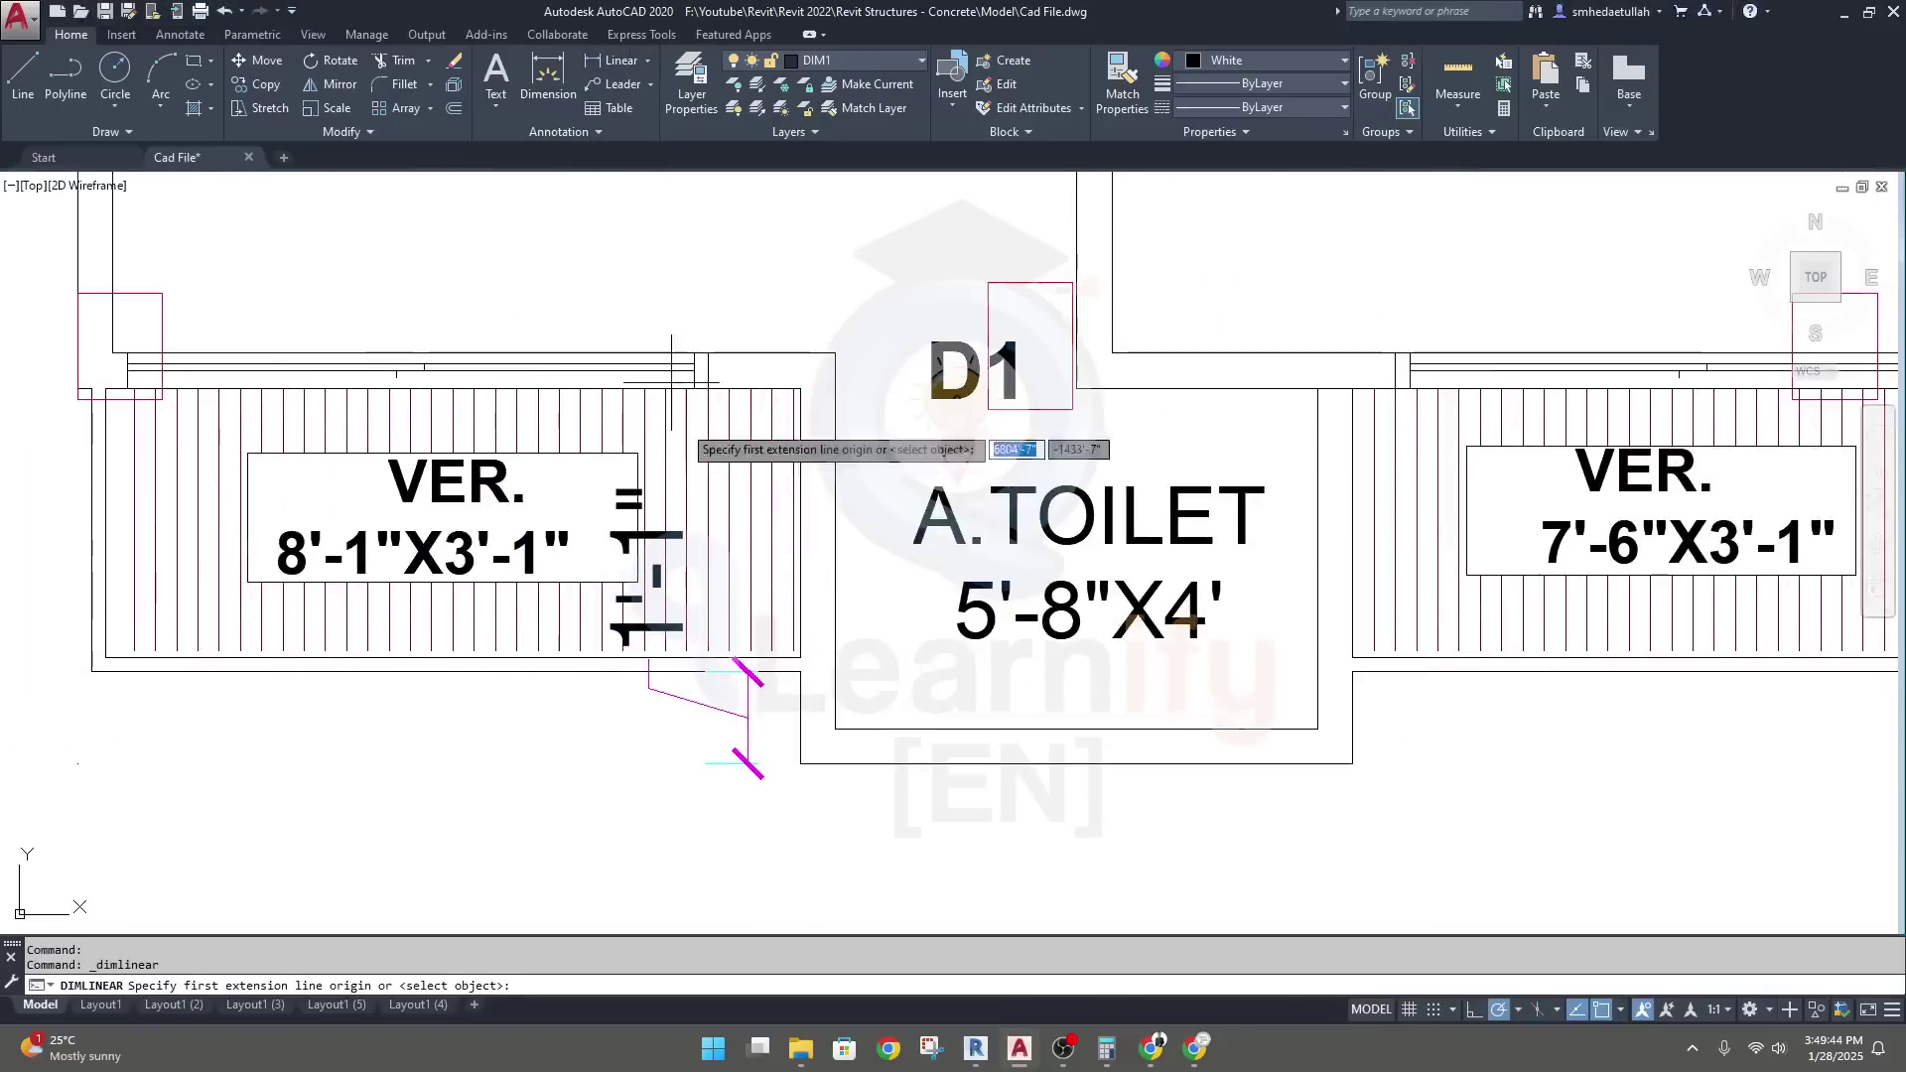
pyautogui.click(800, 764)
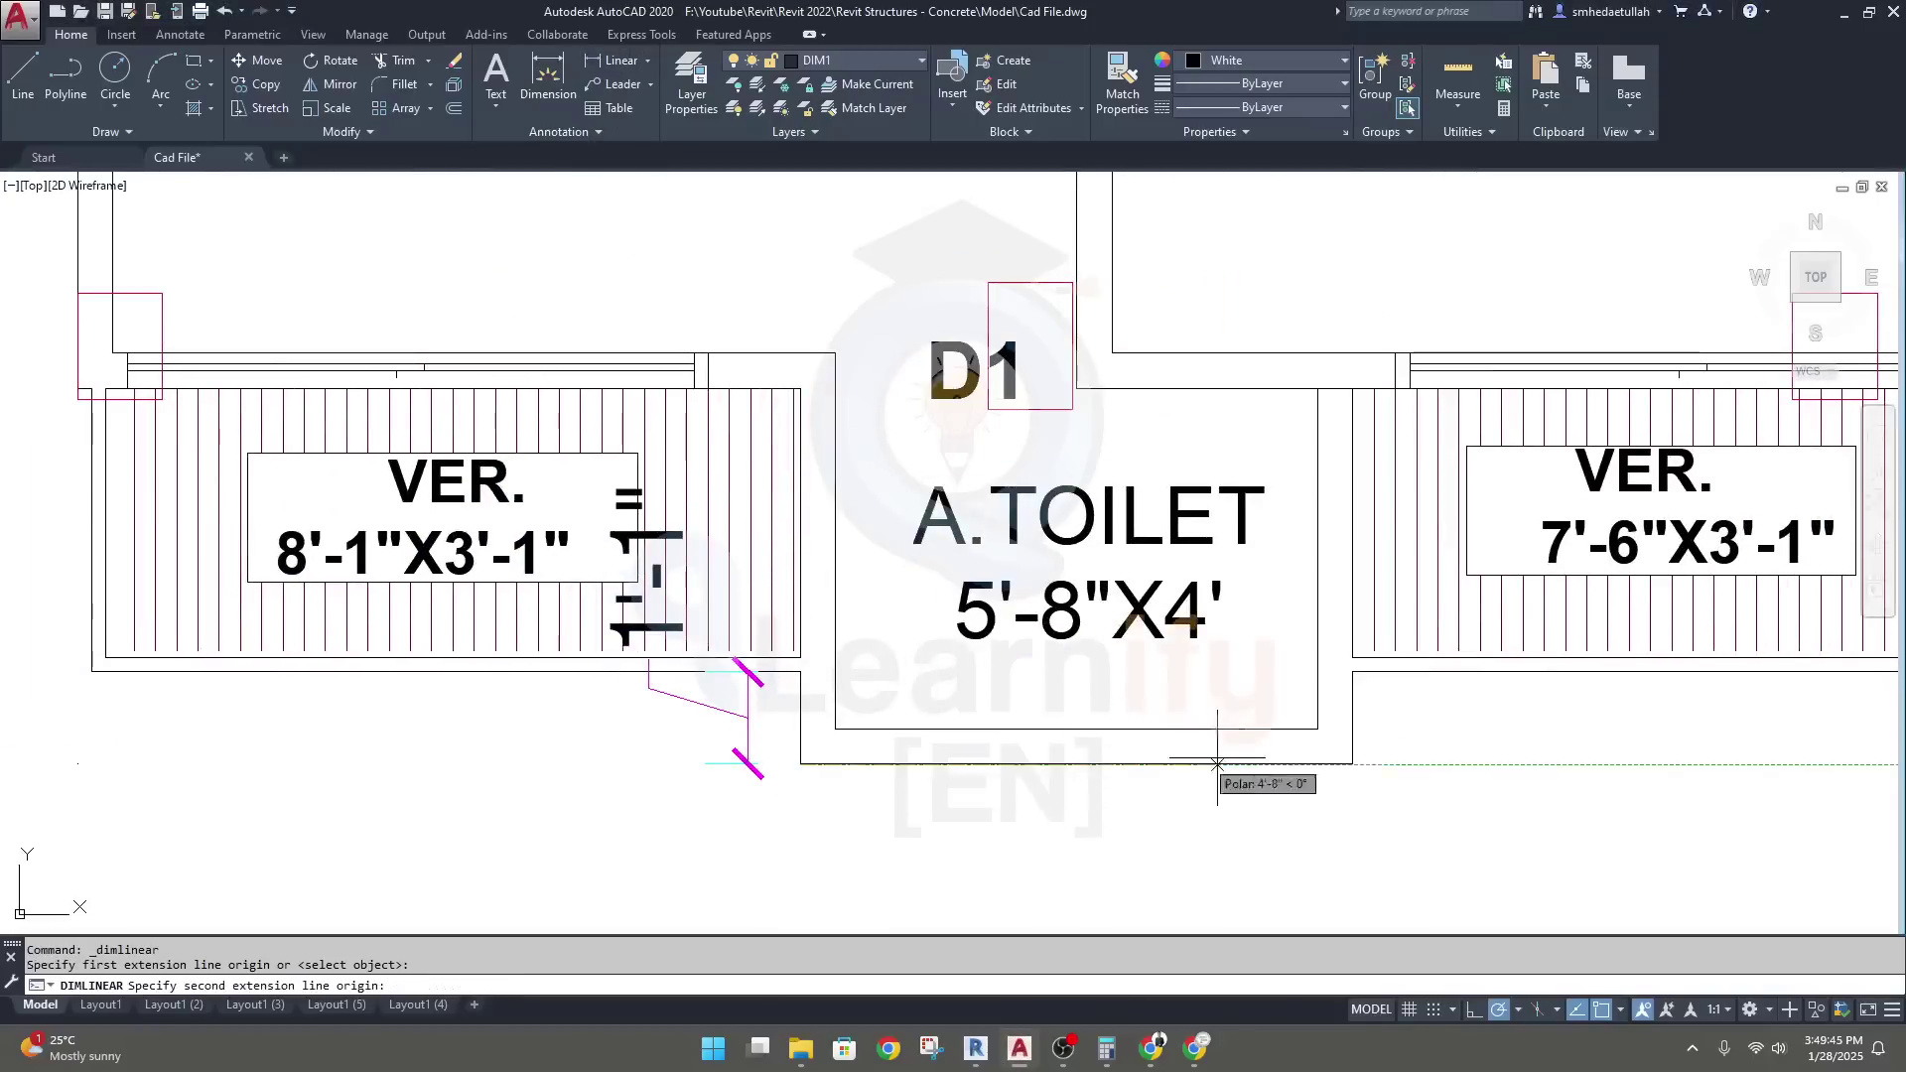
pyautogui.click(1353, 764)
pyautogui.click(1176, 816)
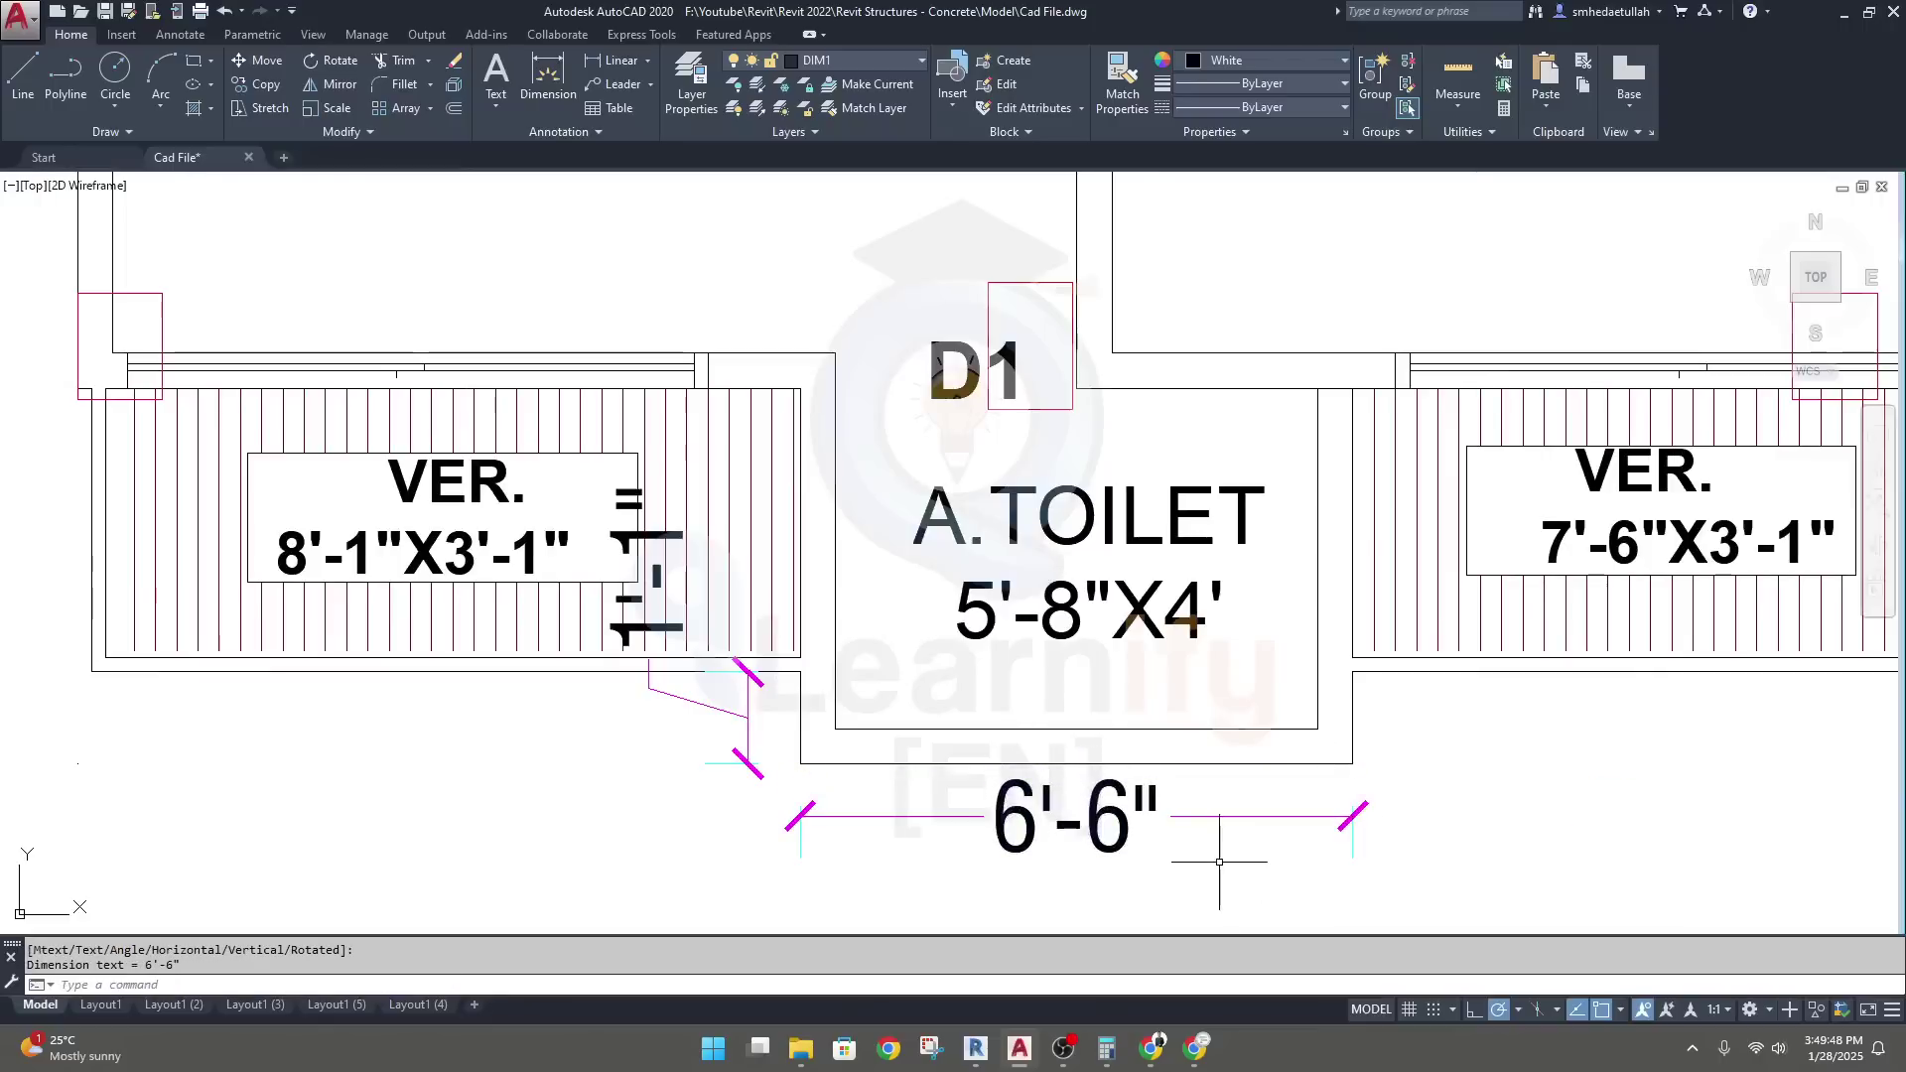
# Convert 6.5 feet to millimetres in Calculator, using 12 inches per foot and 25 mm per inch
pyautogui.click(1107, 1048)
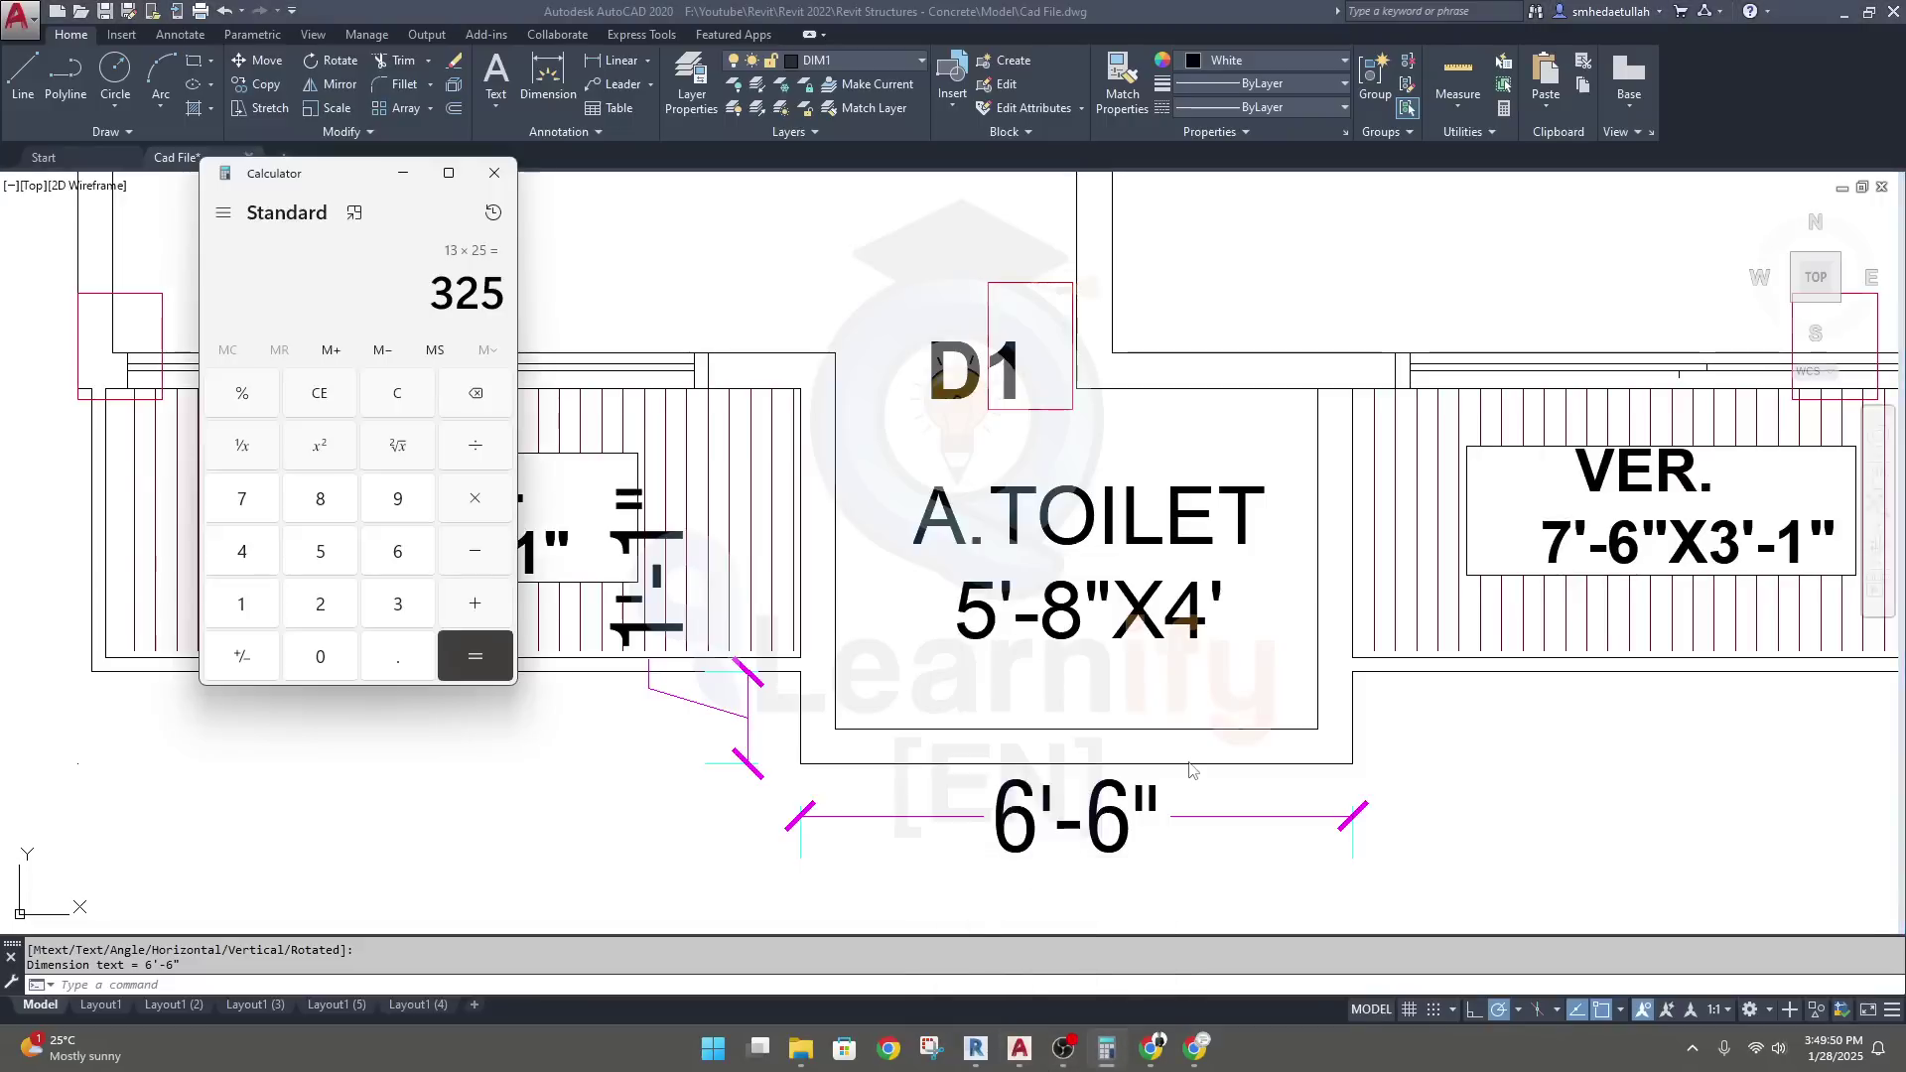
pyautogui.write('6.5*')
pyautogui.write('12')
pyautogui.press('Return')
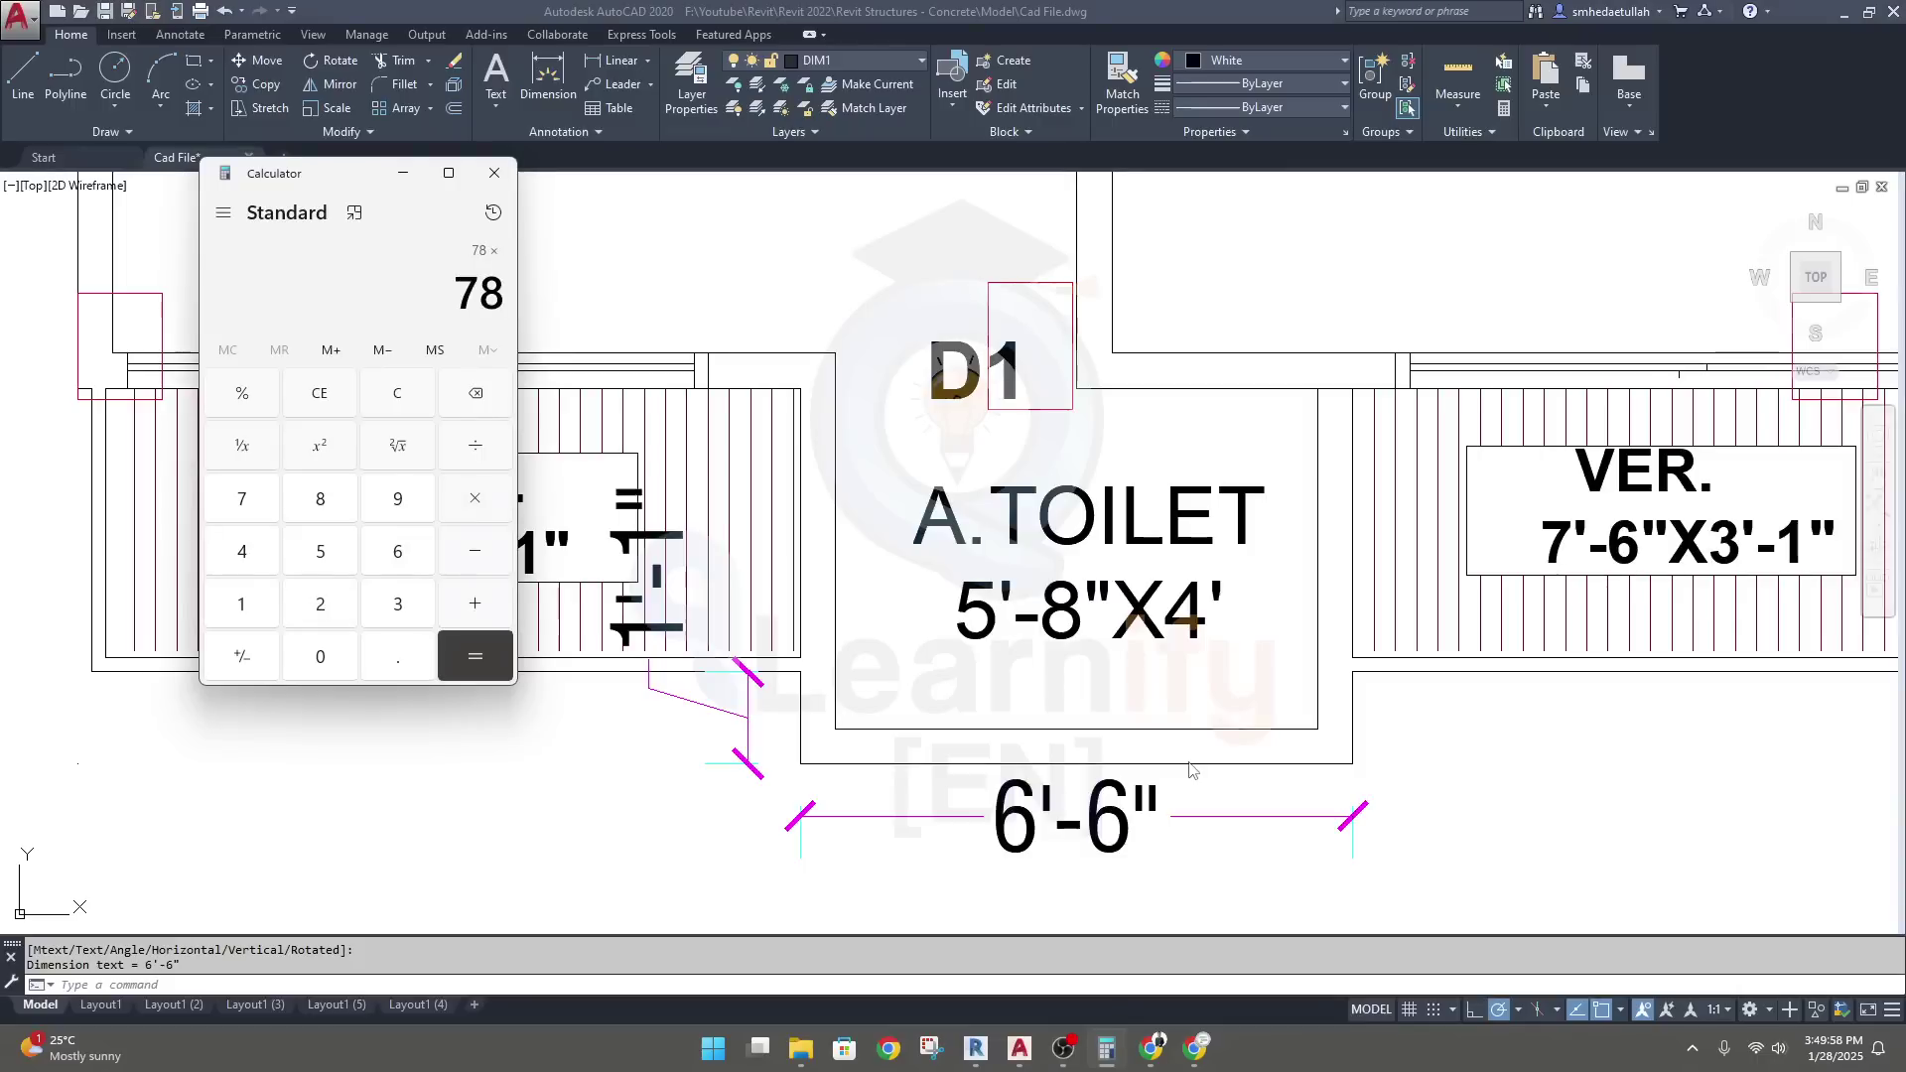
pyautogui.write('25')
pyautogui.press('Return')
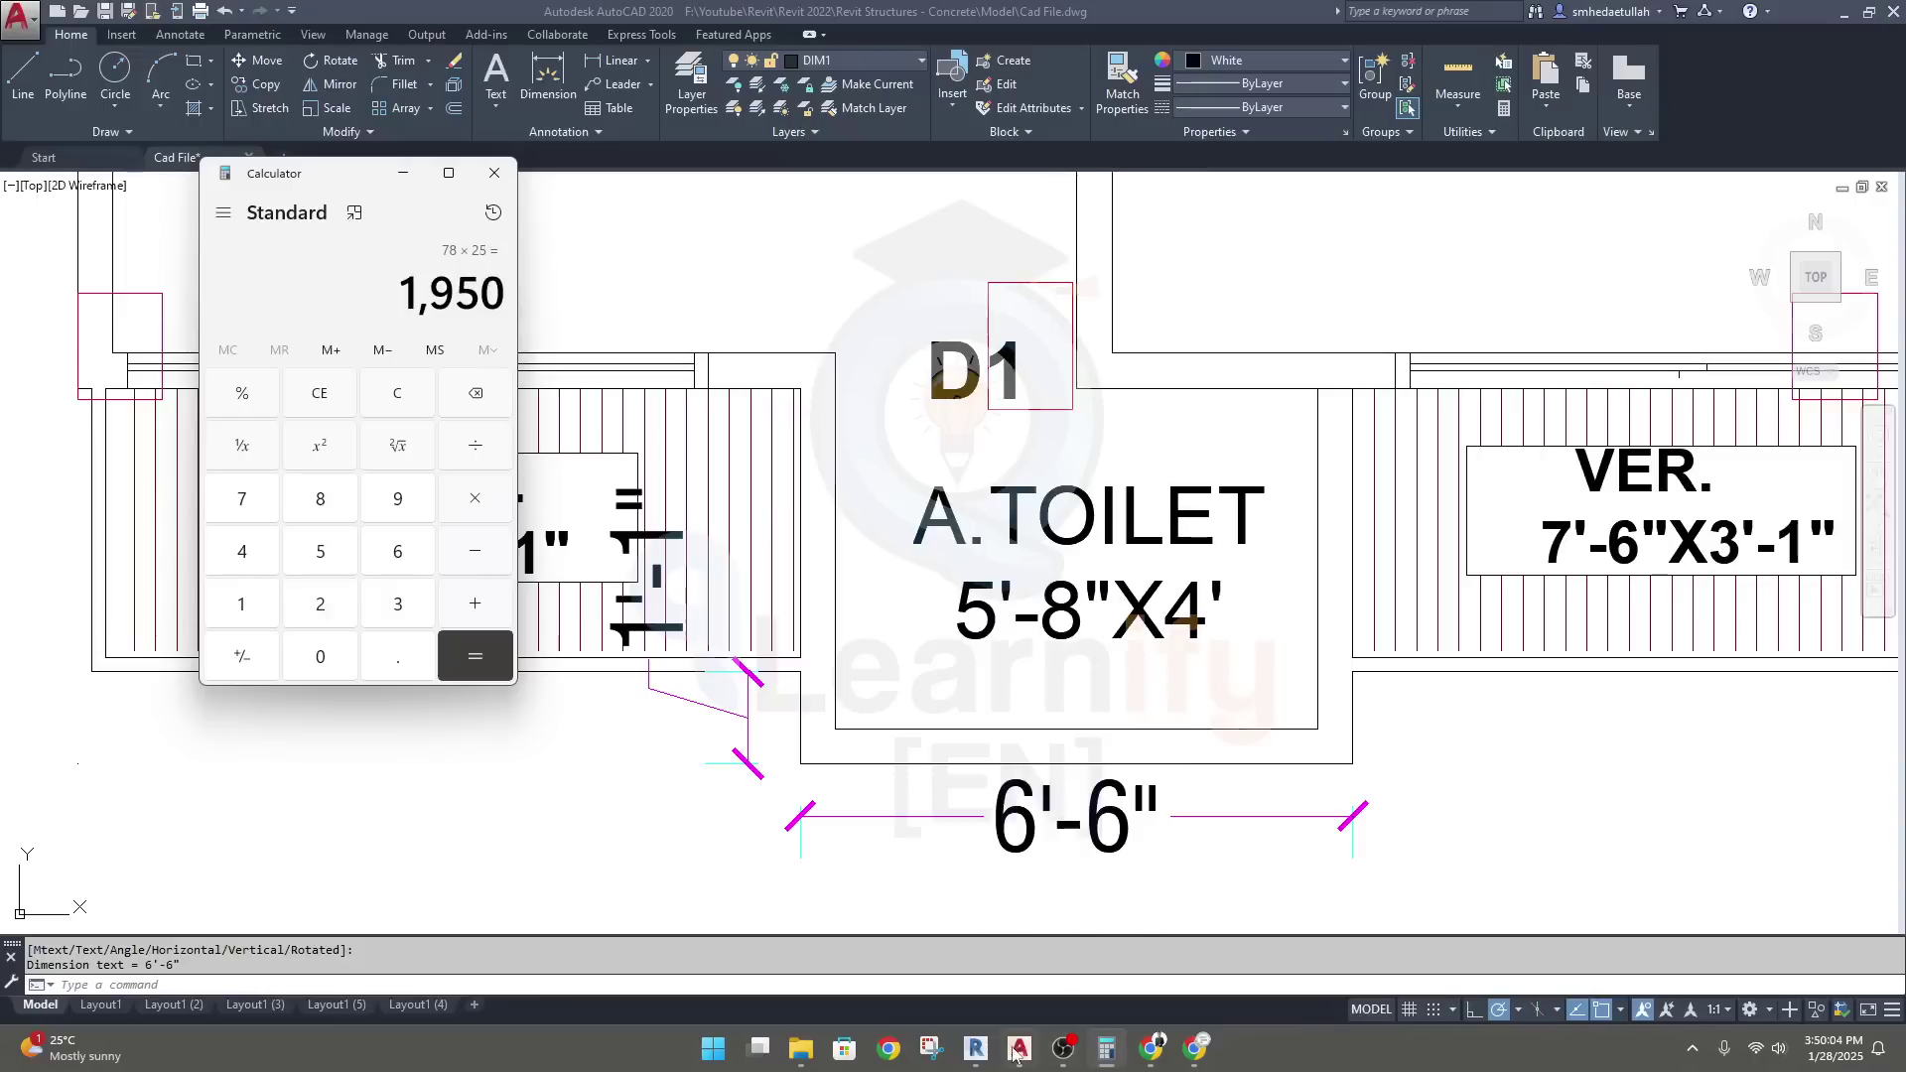
# Return to Revit and continue the slab boundary with a 1950 mm line parallel to grid 4, towards grid D
pyautogui.click(975, 1047)
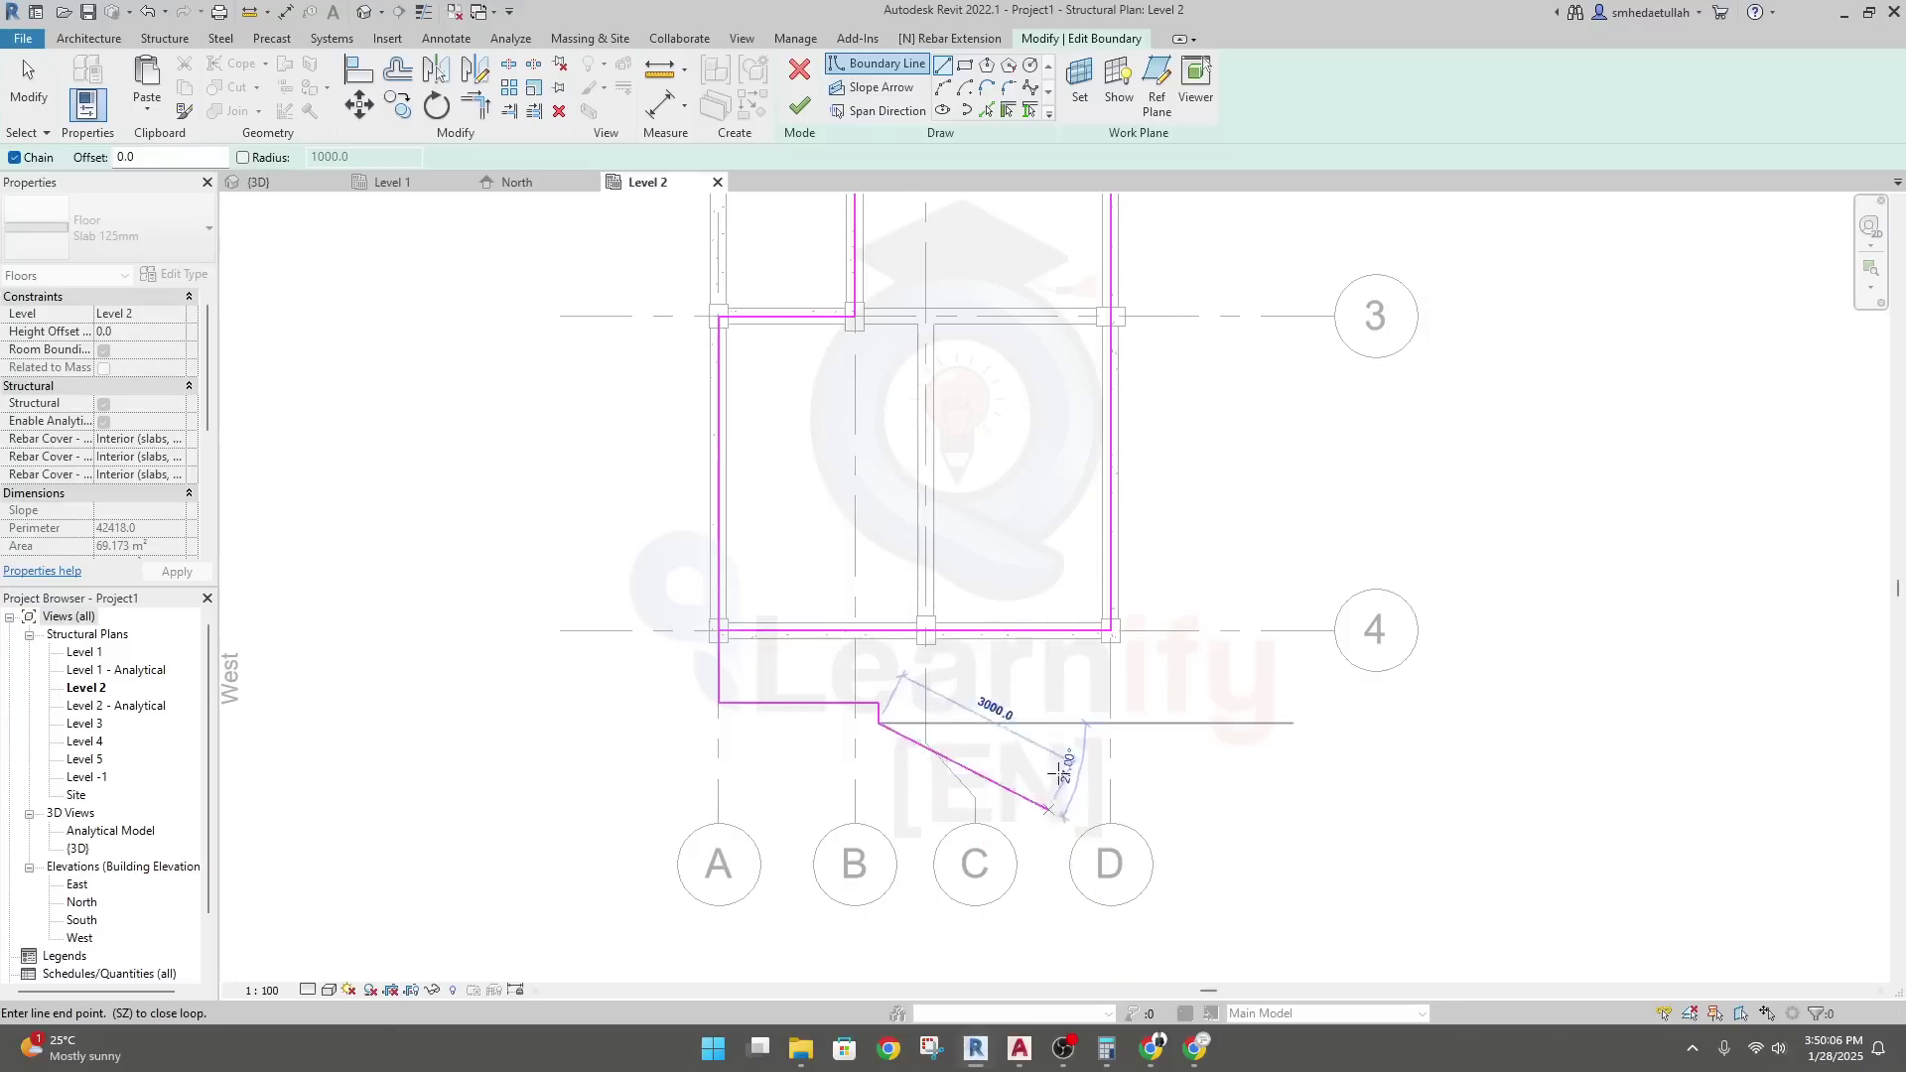
pyautogui.write('19')
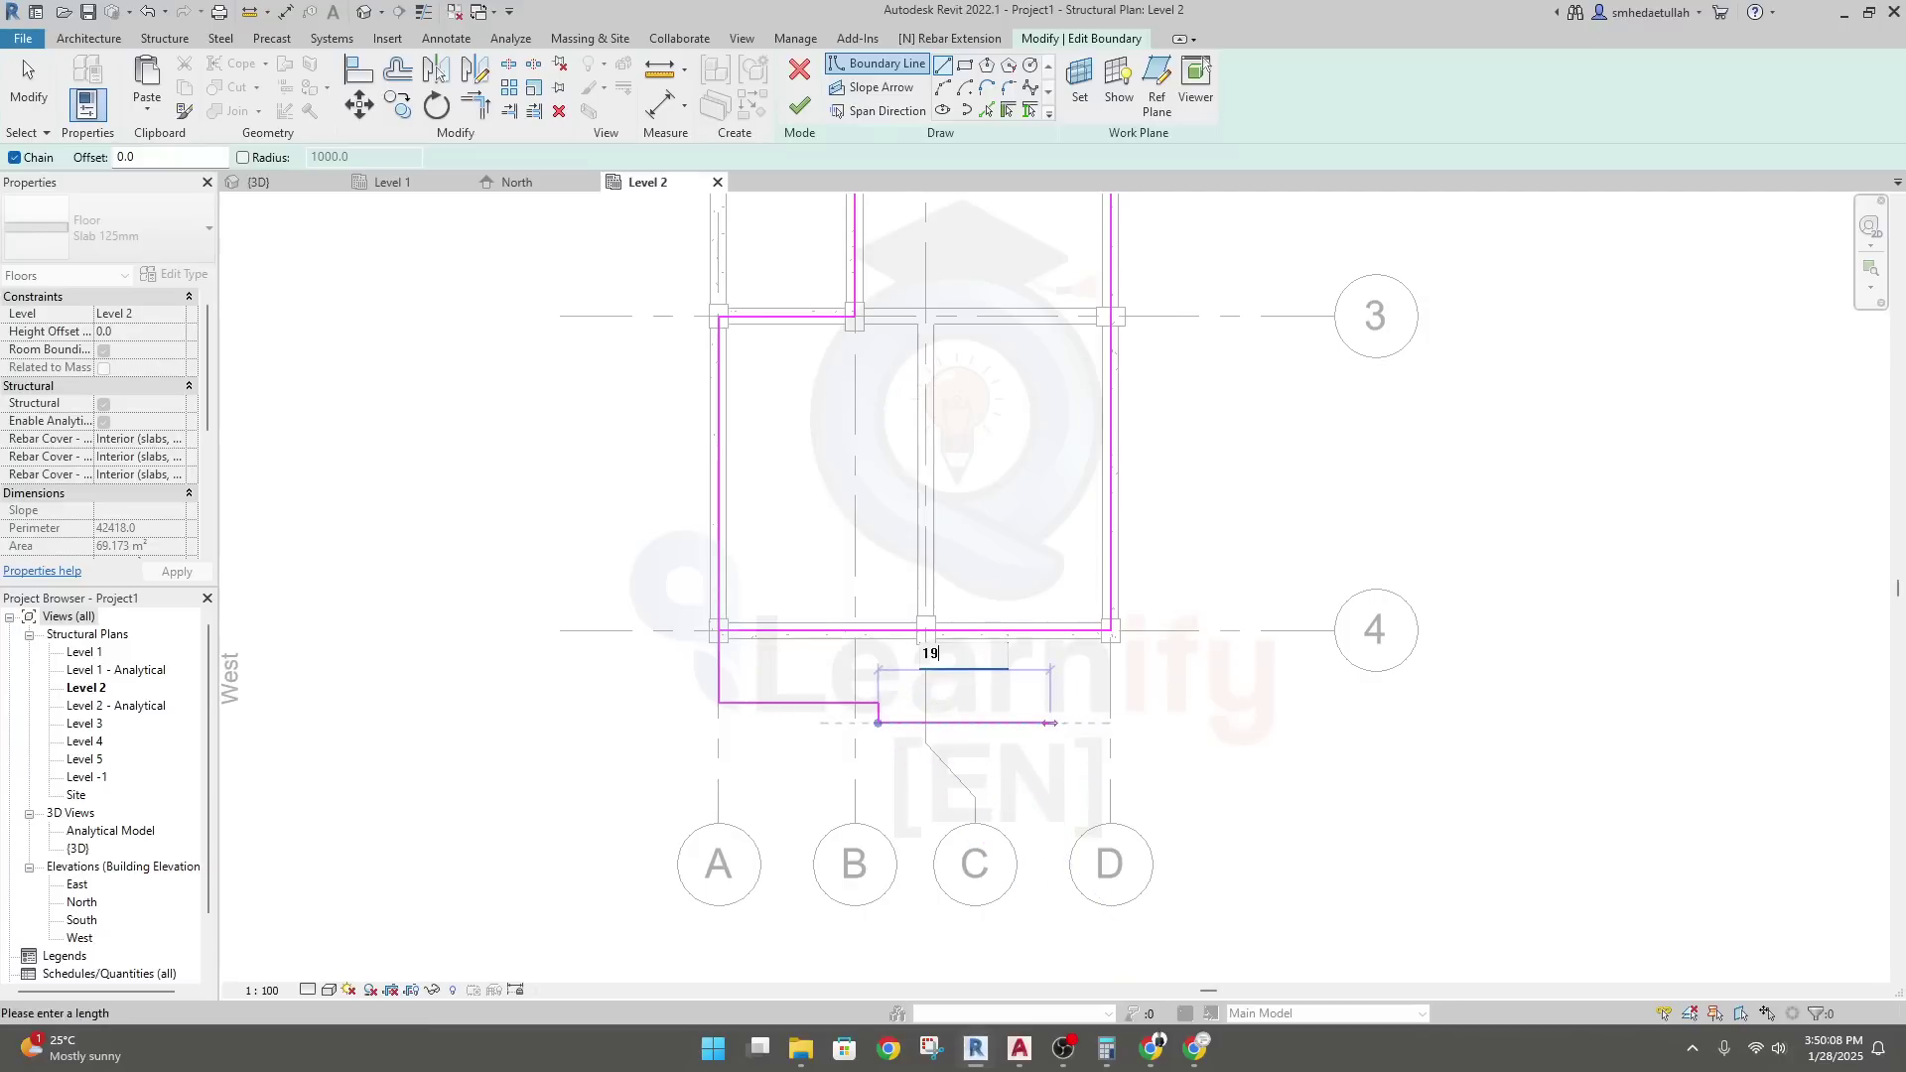
pyautogui.write('50')
pyautogui.press('Return')
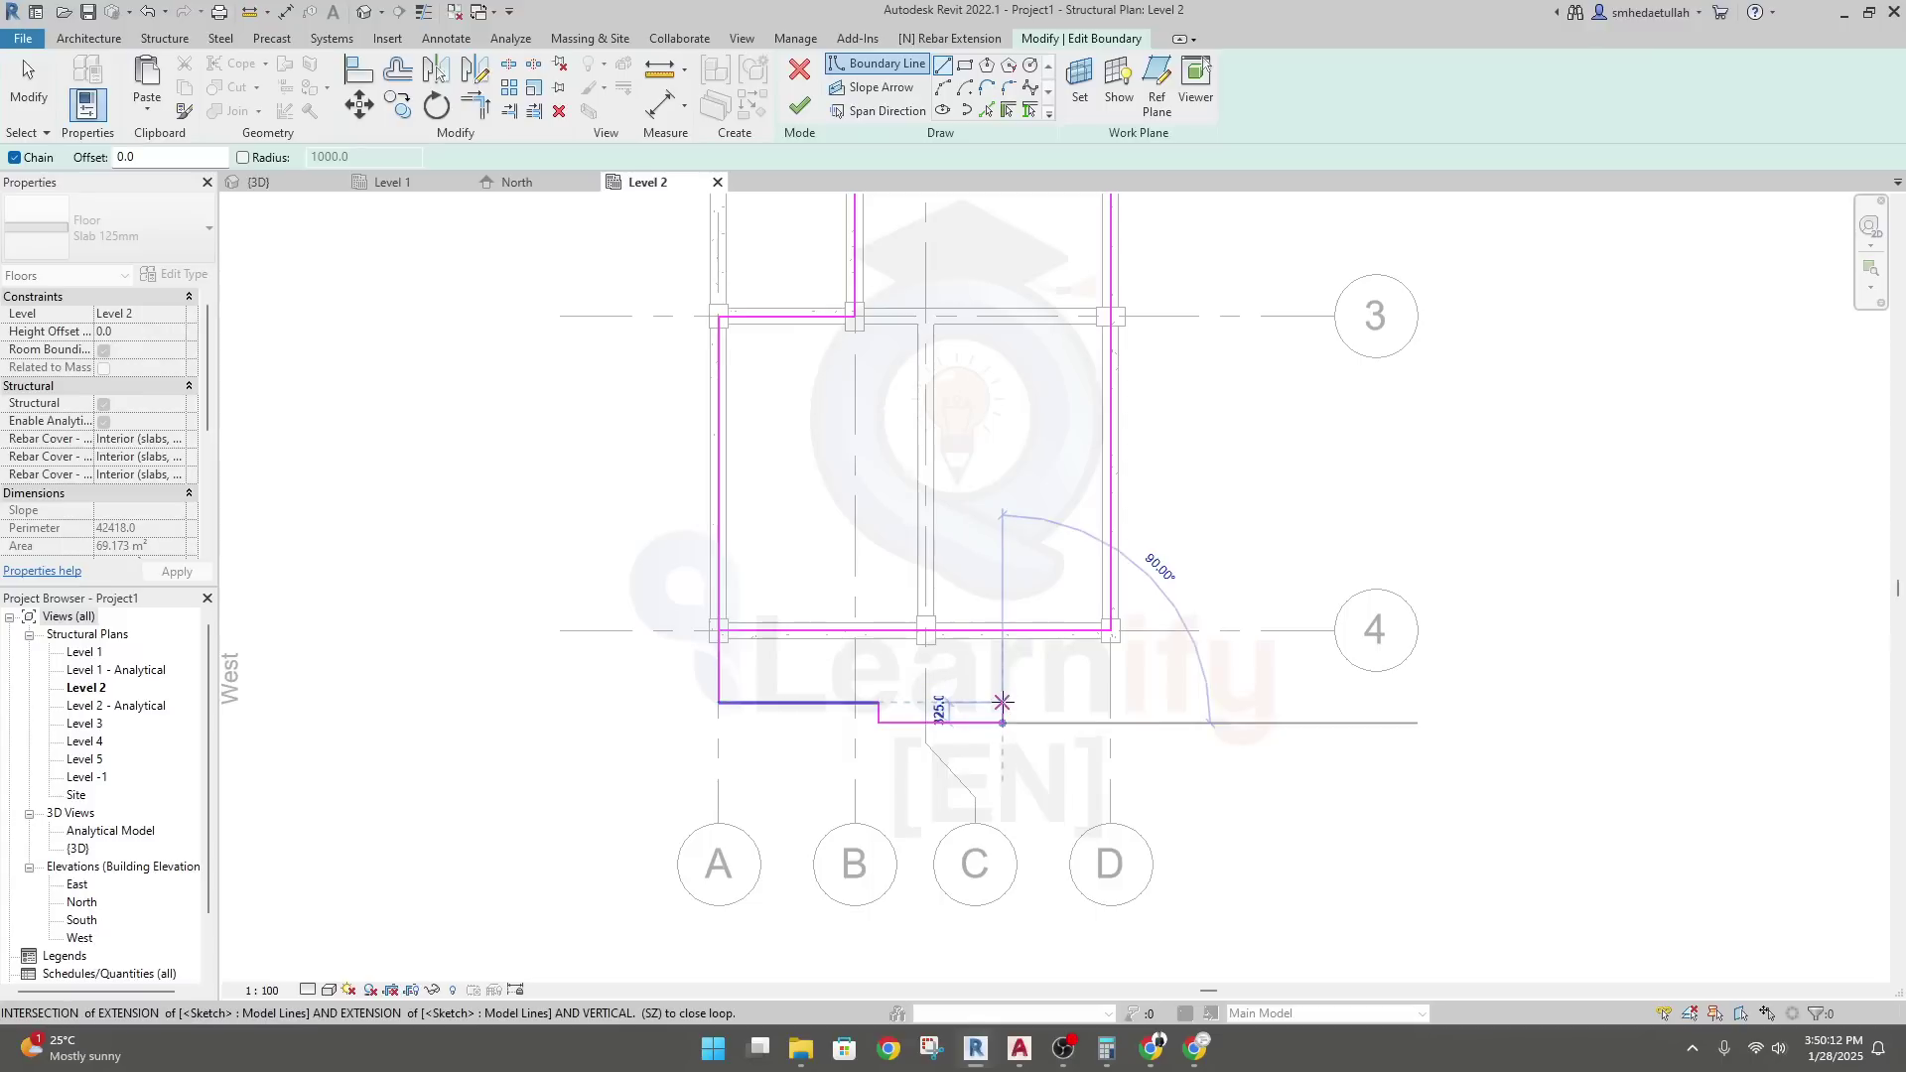
# Close the slab extension with boundary lines back to the veranda edge level, across to grid D, and up to the slab corner at grid 4
pyautogui.click(1002, 702)
pyautogui.scroll(1, 1003, 702)
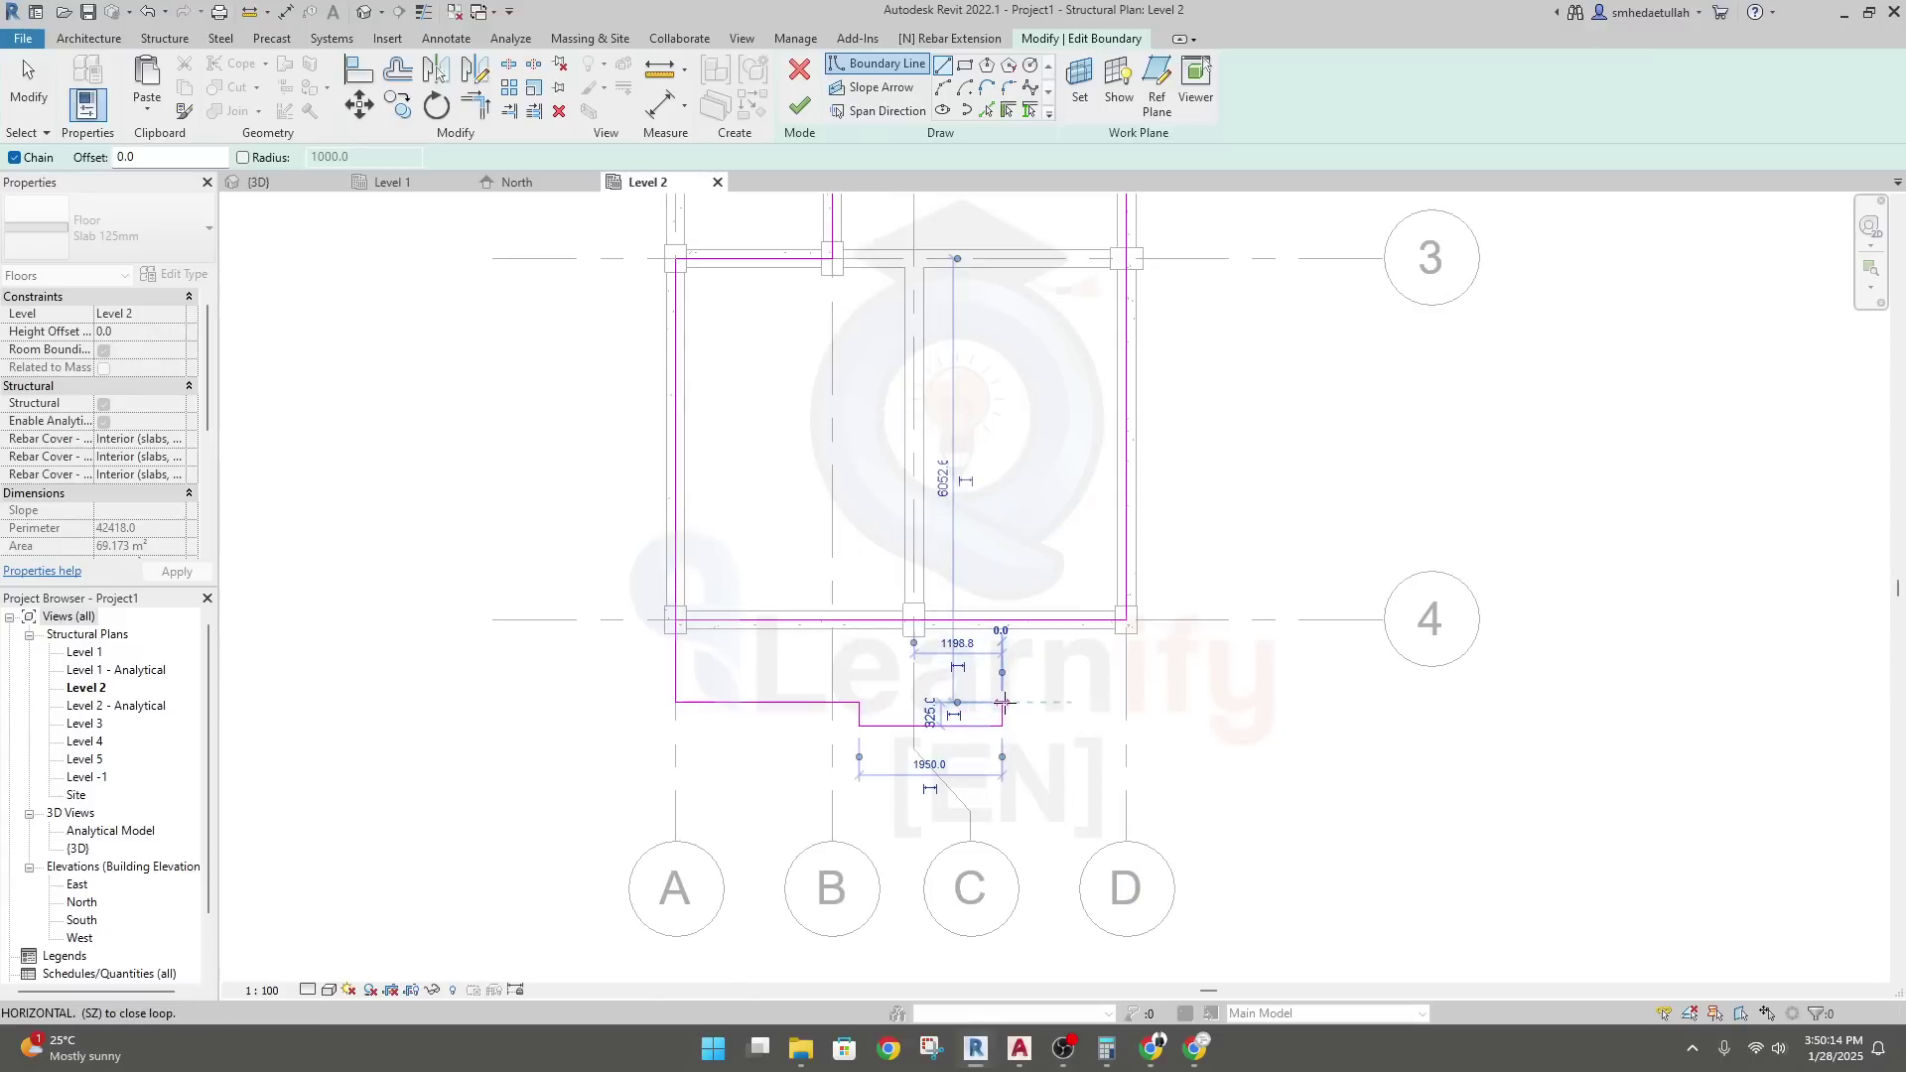
pyautogui.click(1126, 702)
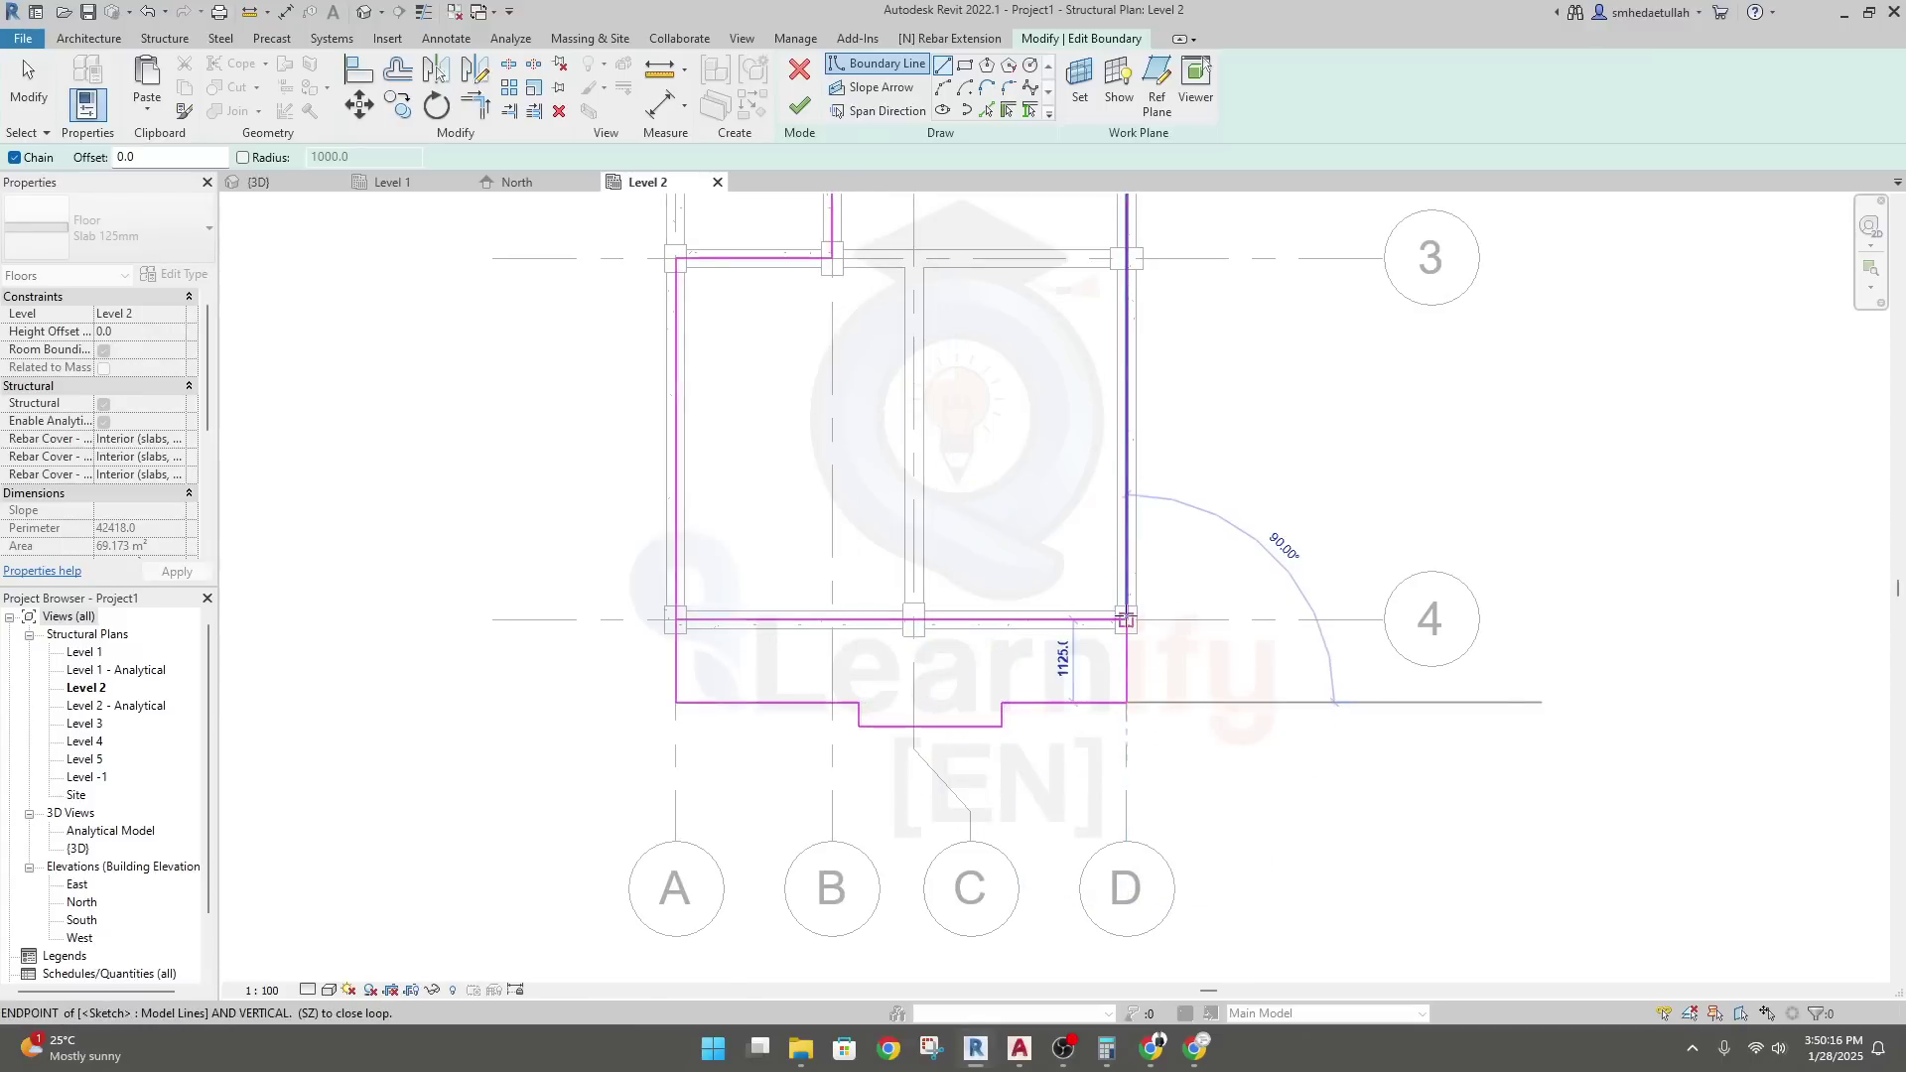
pyautogui.click(1125, 617)
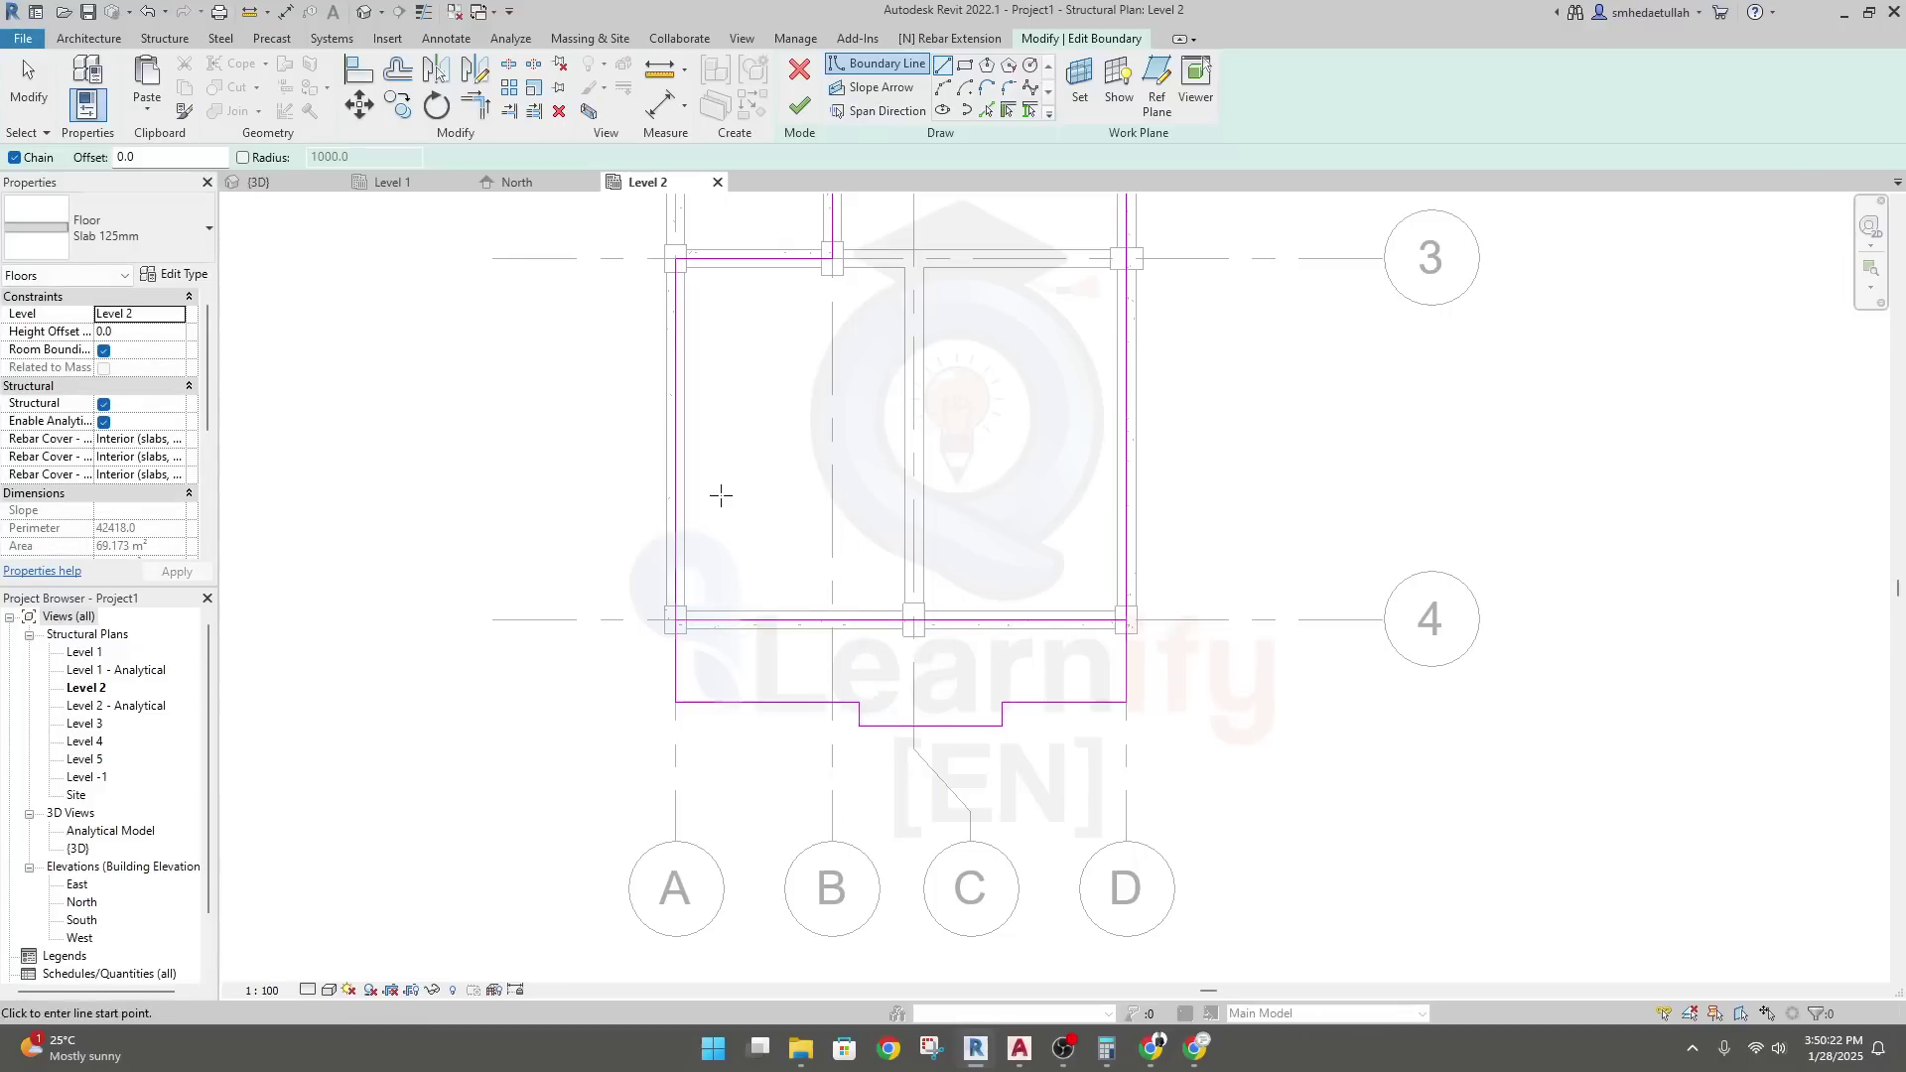
pyautogui.press('Escape')
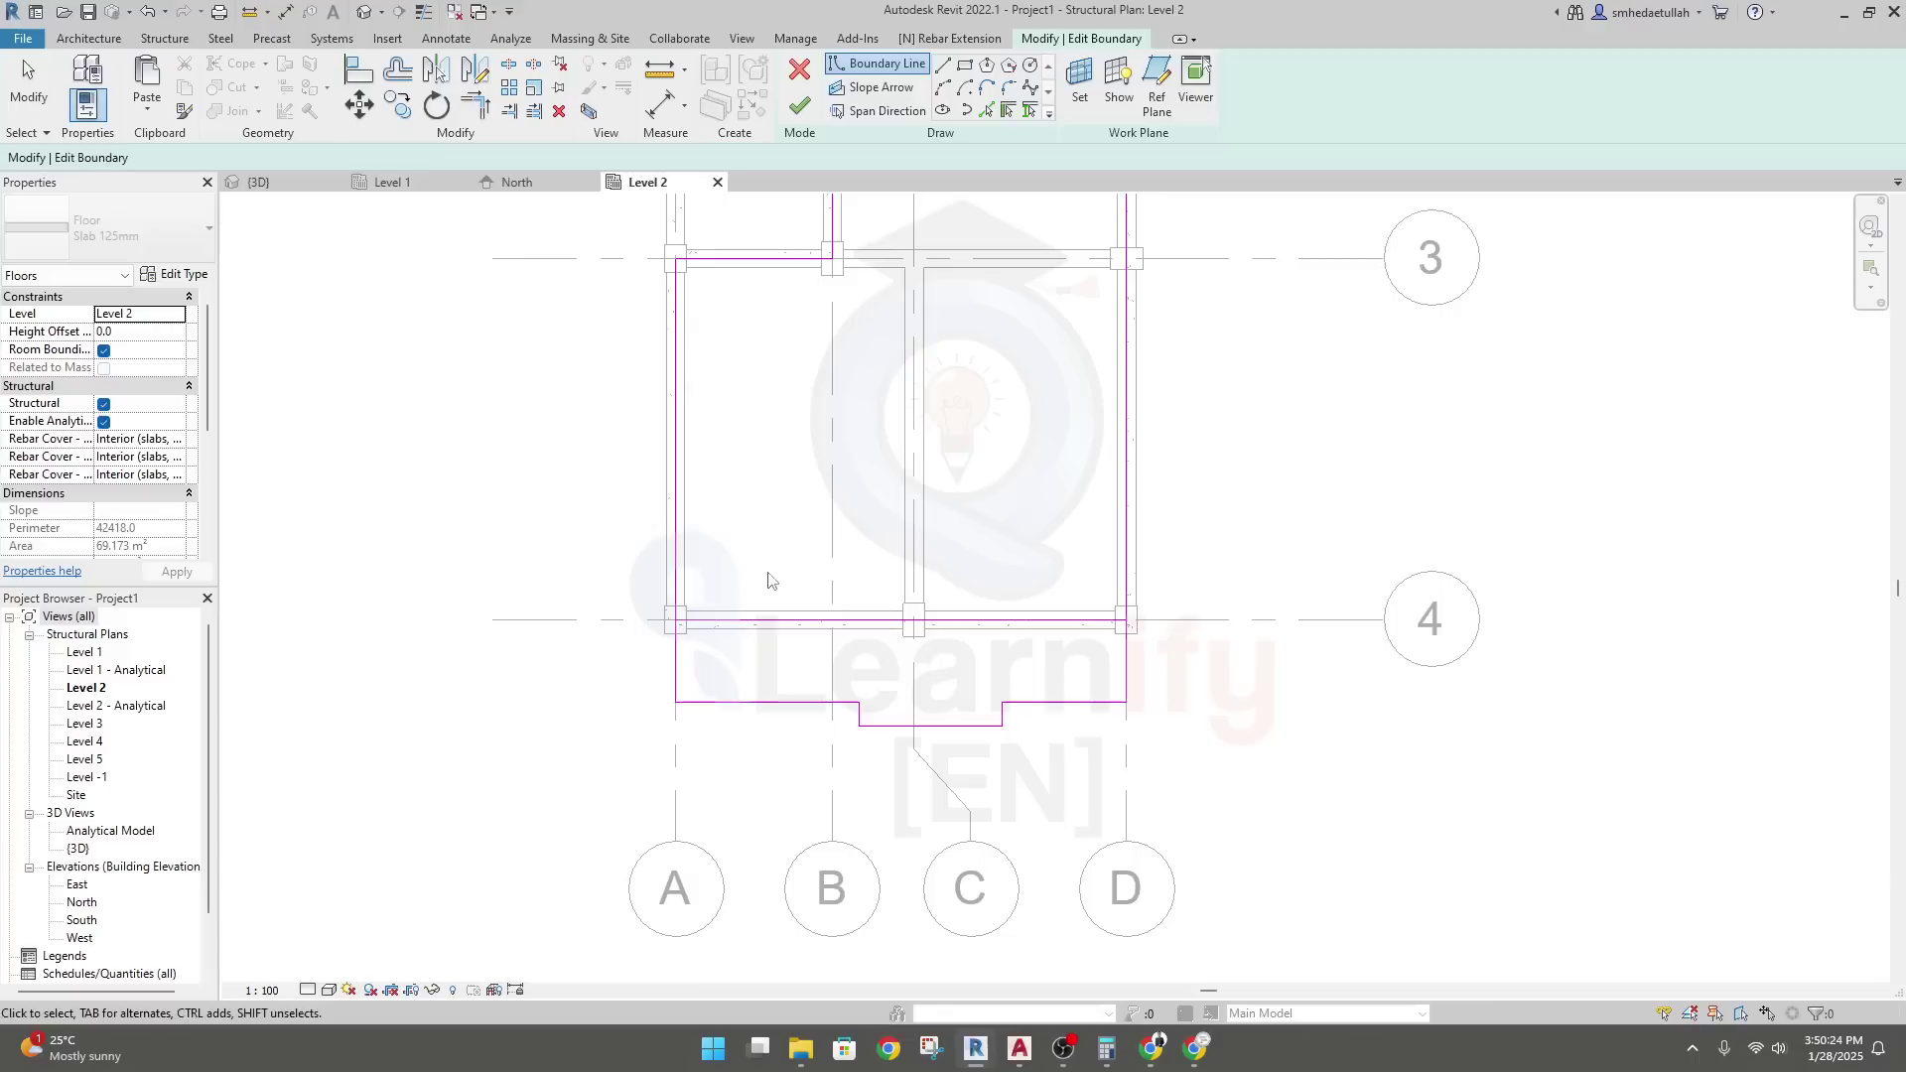
# Delete the old slab boundary line along grid 4 between grids A and D
pyautogui.click(1131, 548)
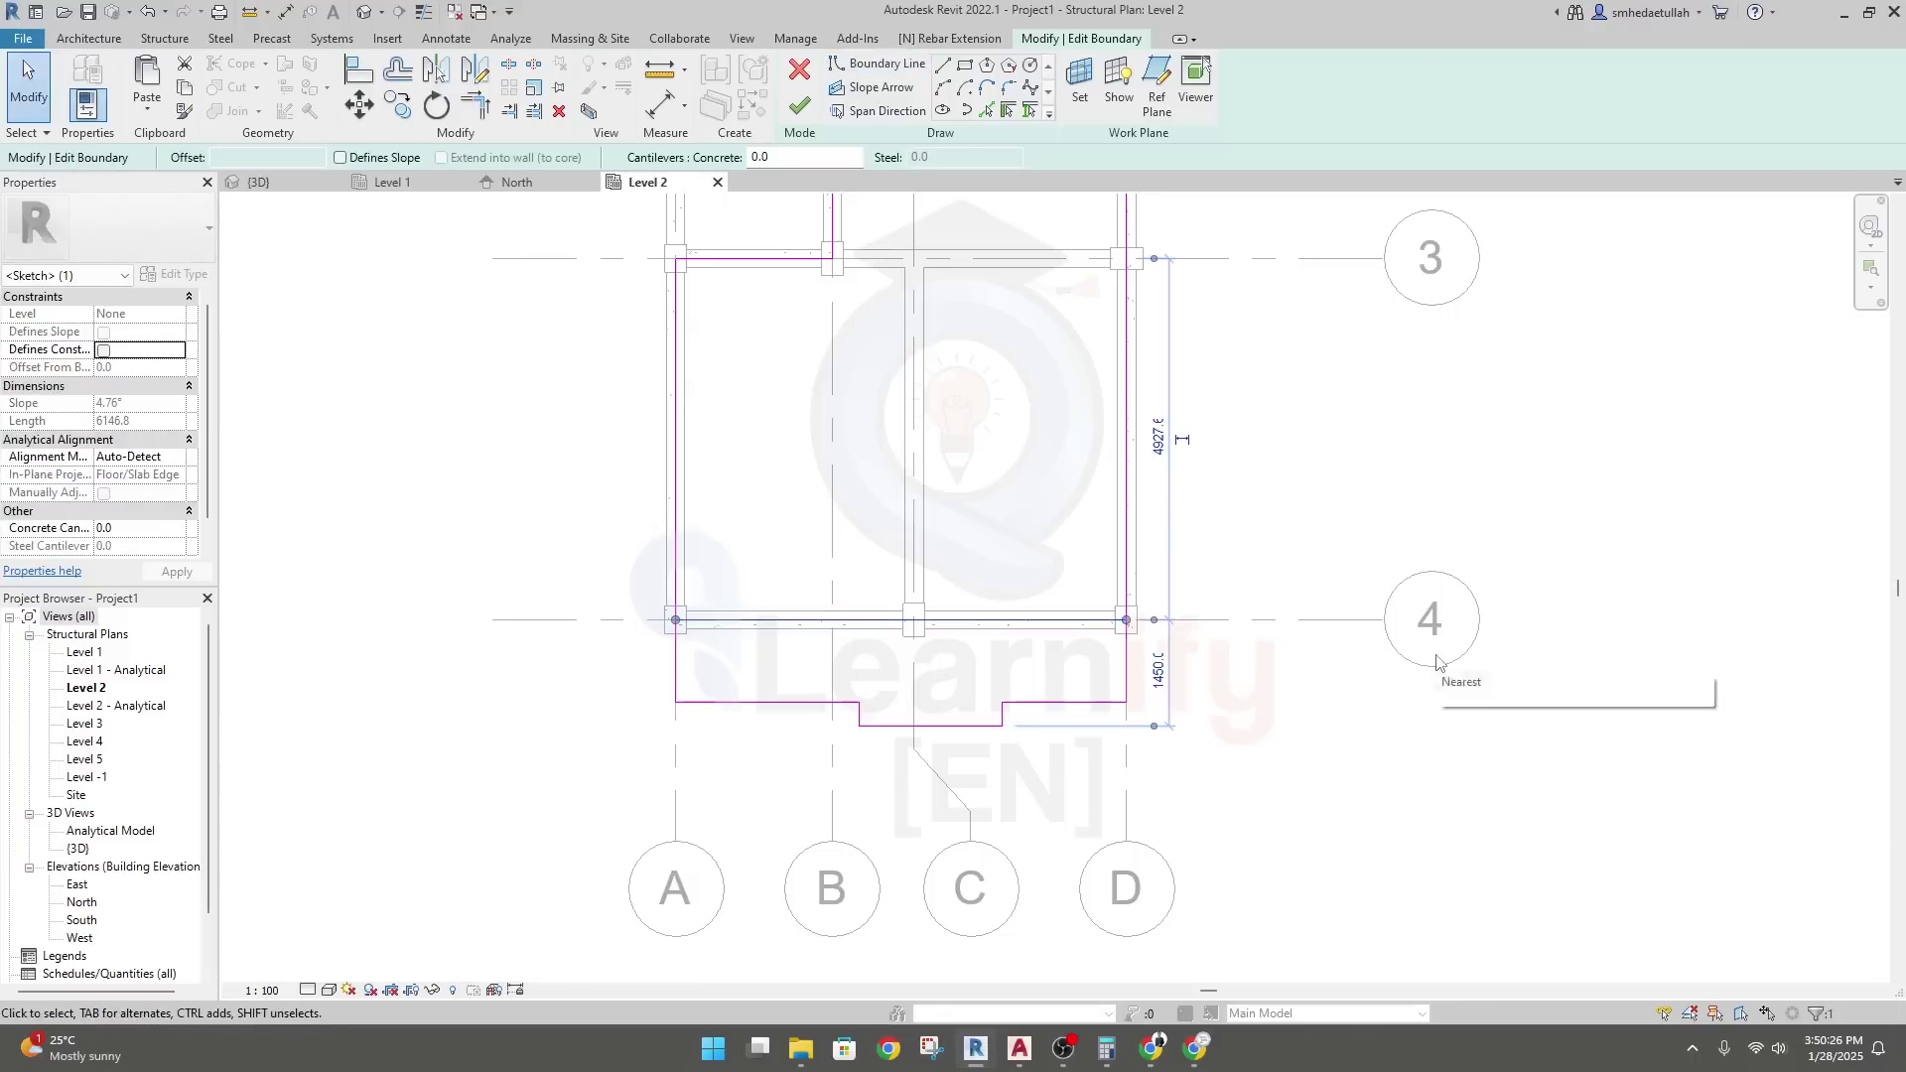
pyautogui.click(1438, 663)
pyautogui.scroll(-1, 1356, 605)
pyautogui.moveTo(1327, 596); pyautogui.dragTo(1253, 639, button='middle')
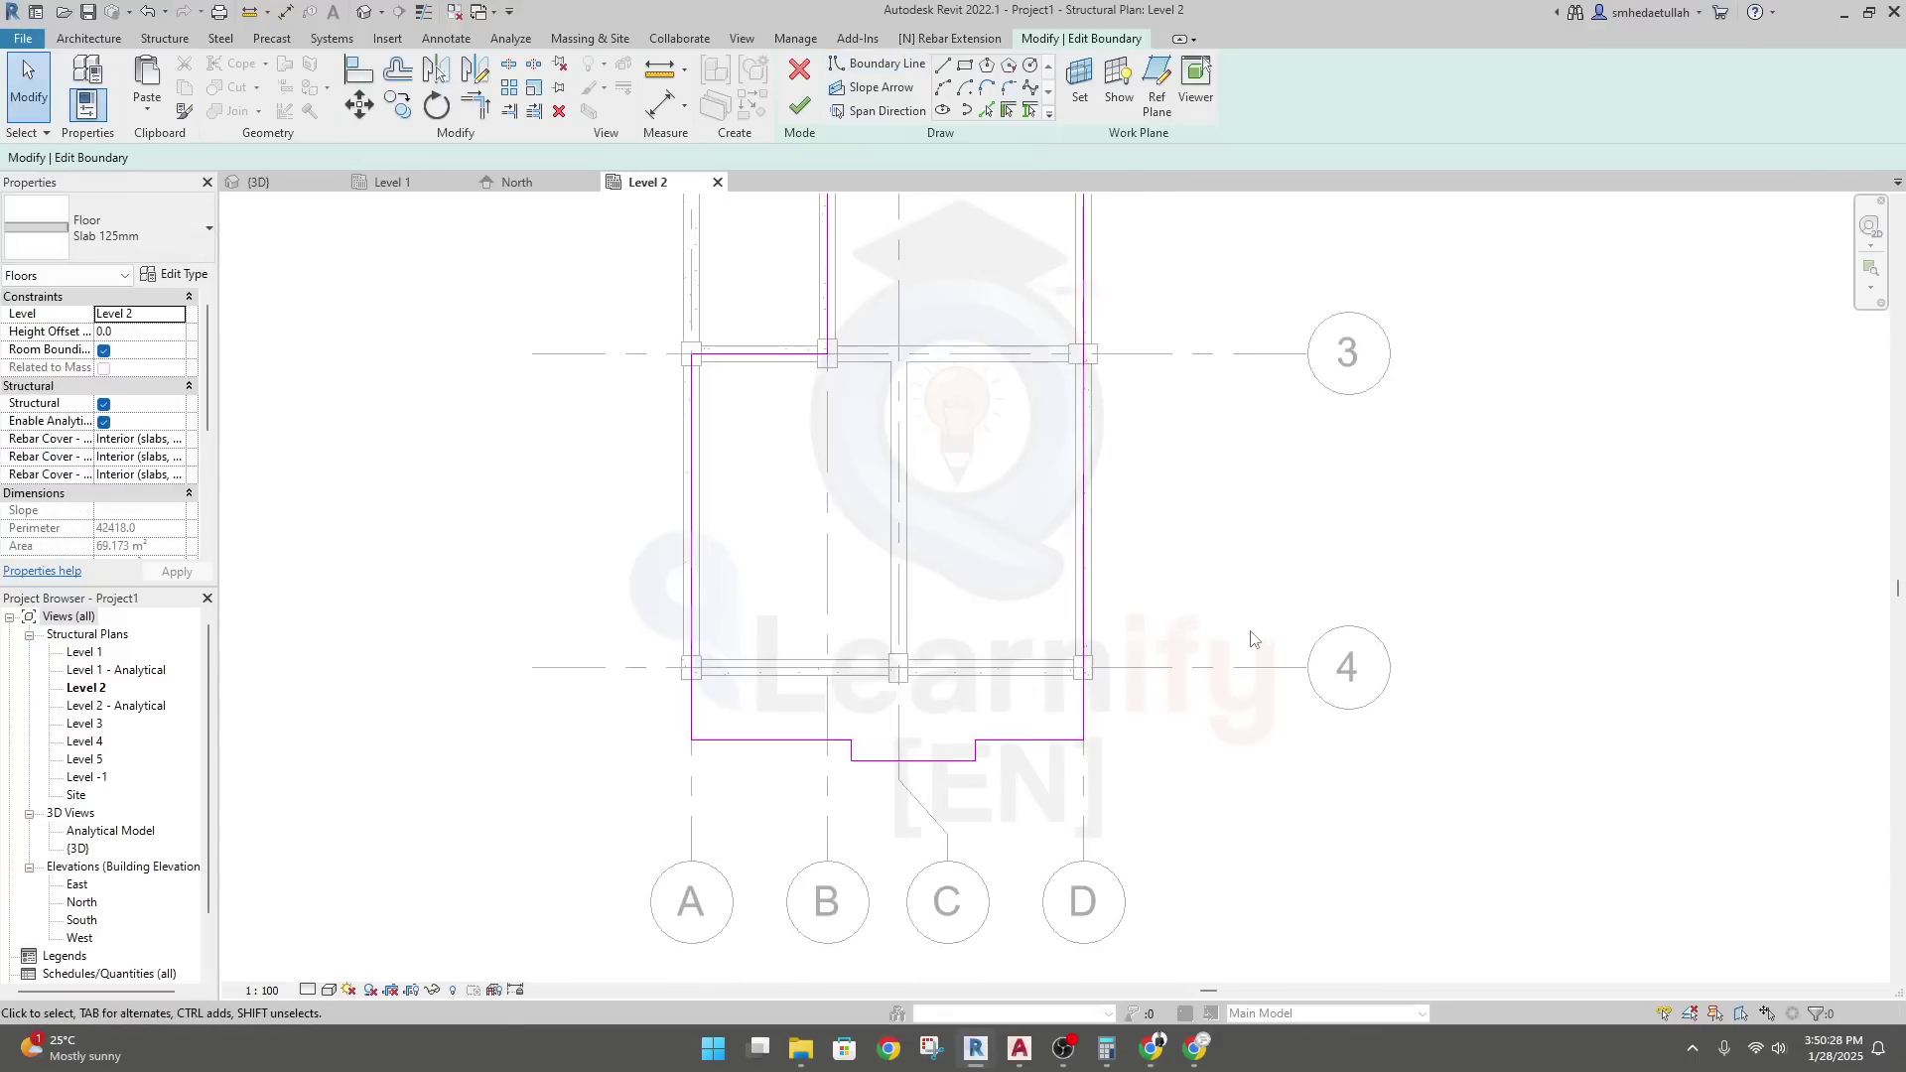
# Finish editing the slab boundary and save the project
pyautogui.click(799, 104)
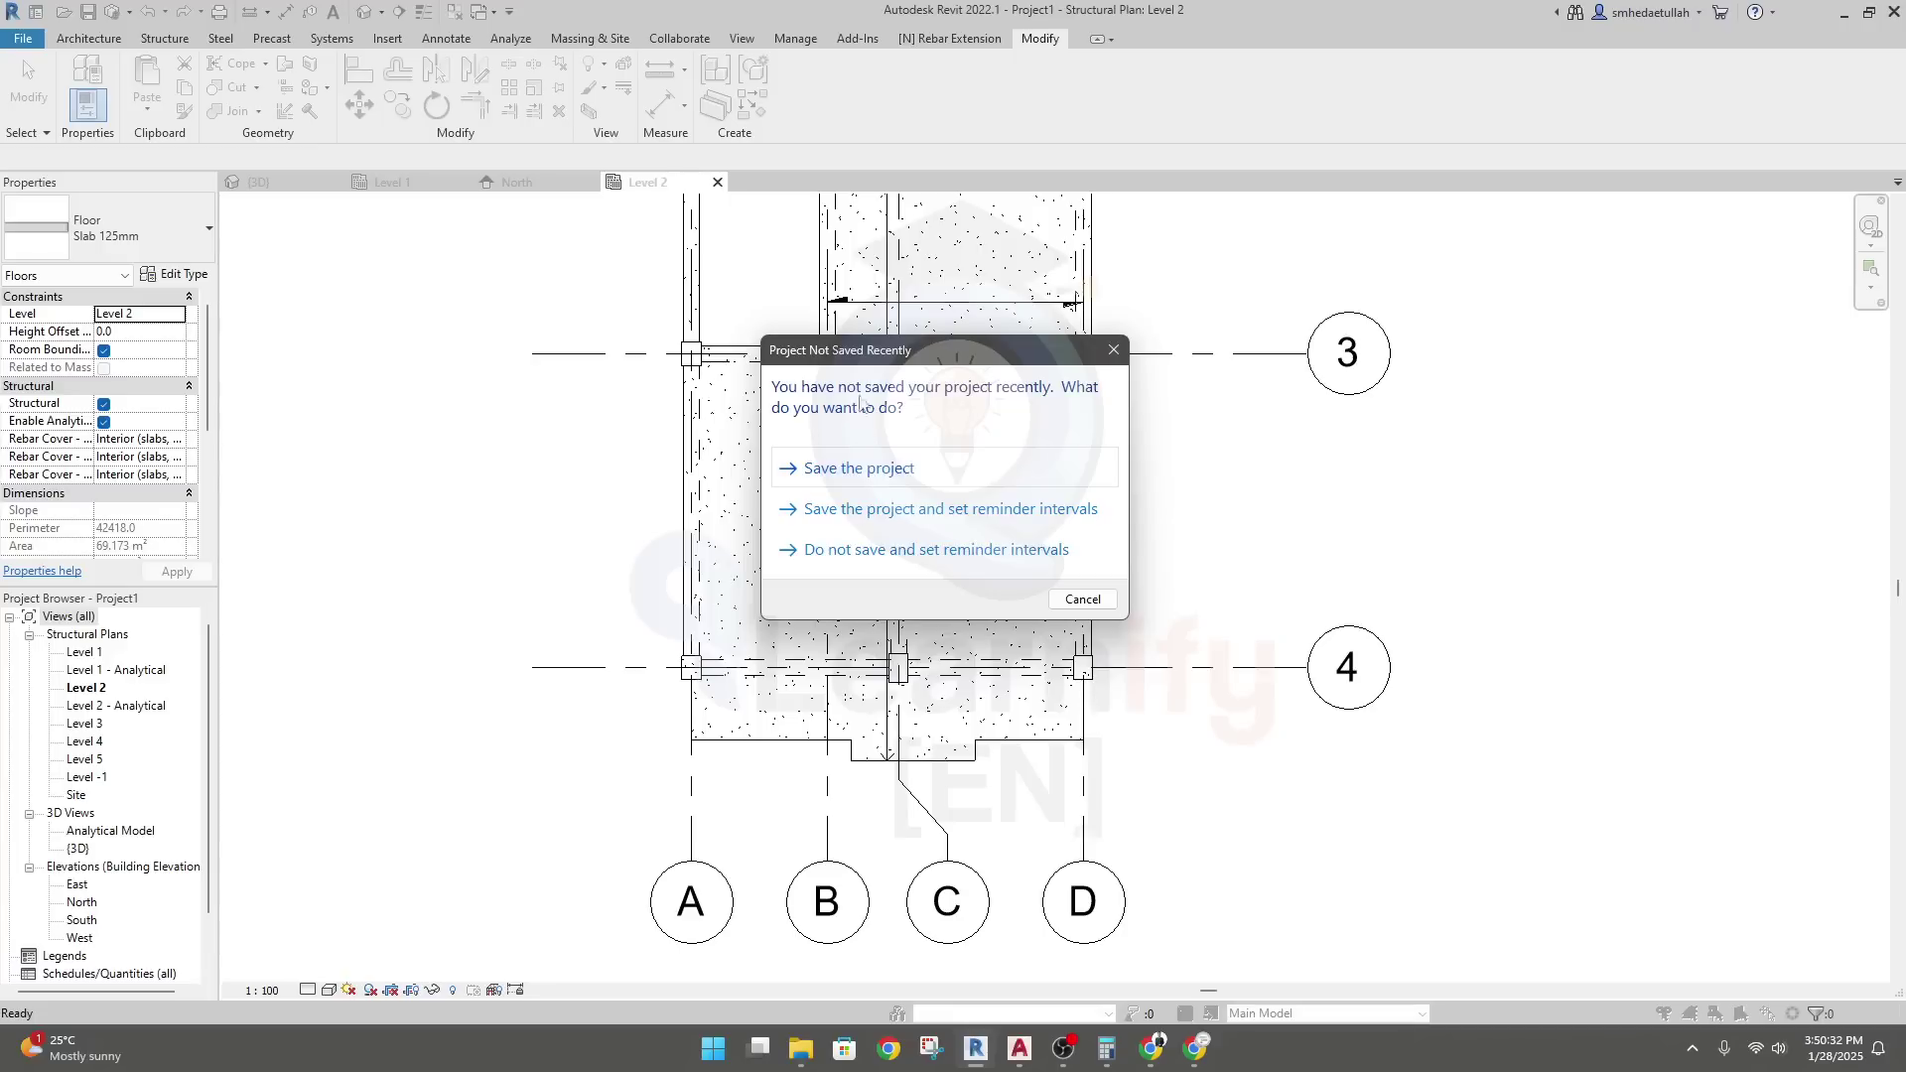
pyautogui.click(910, 475)
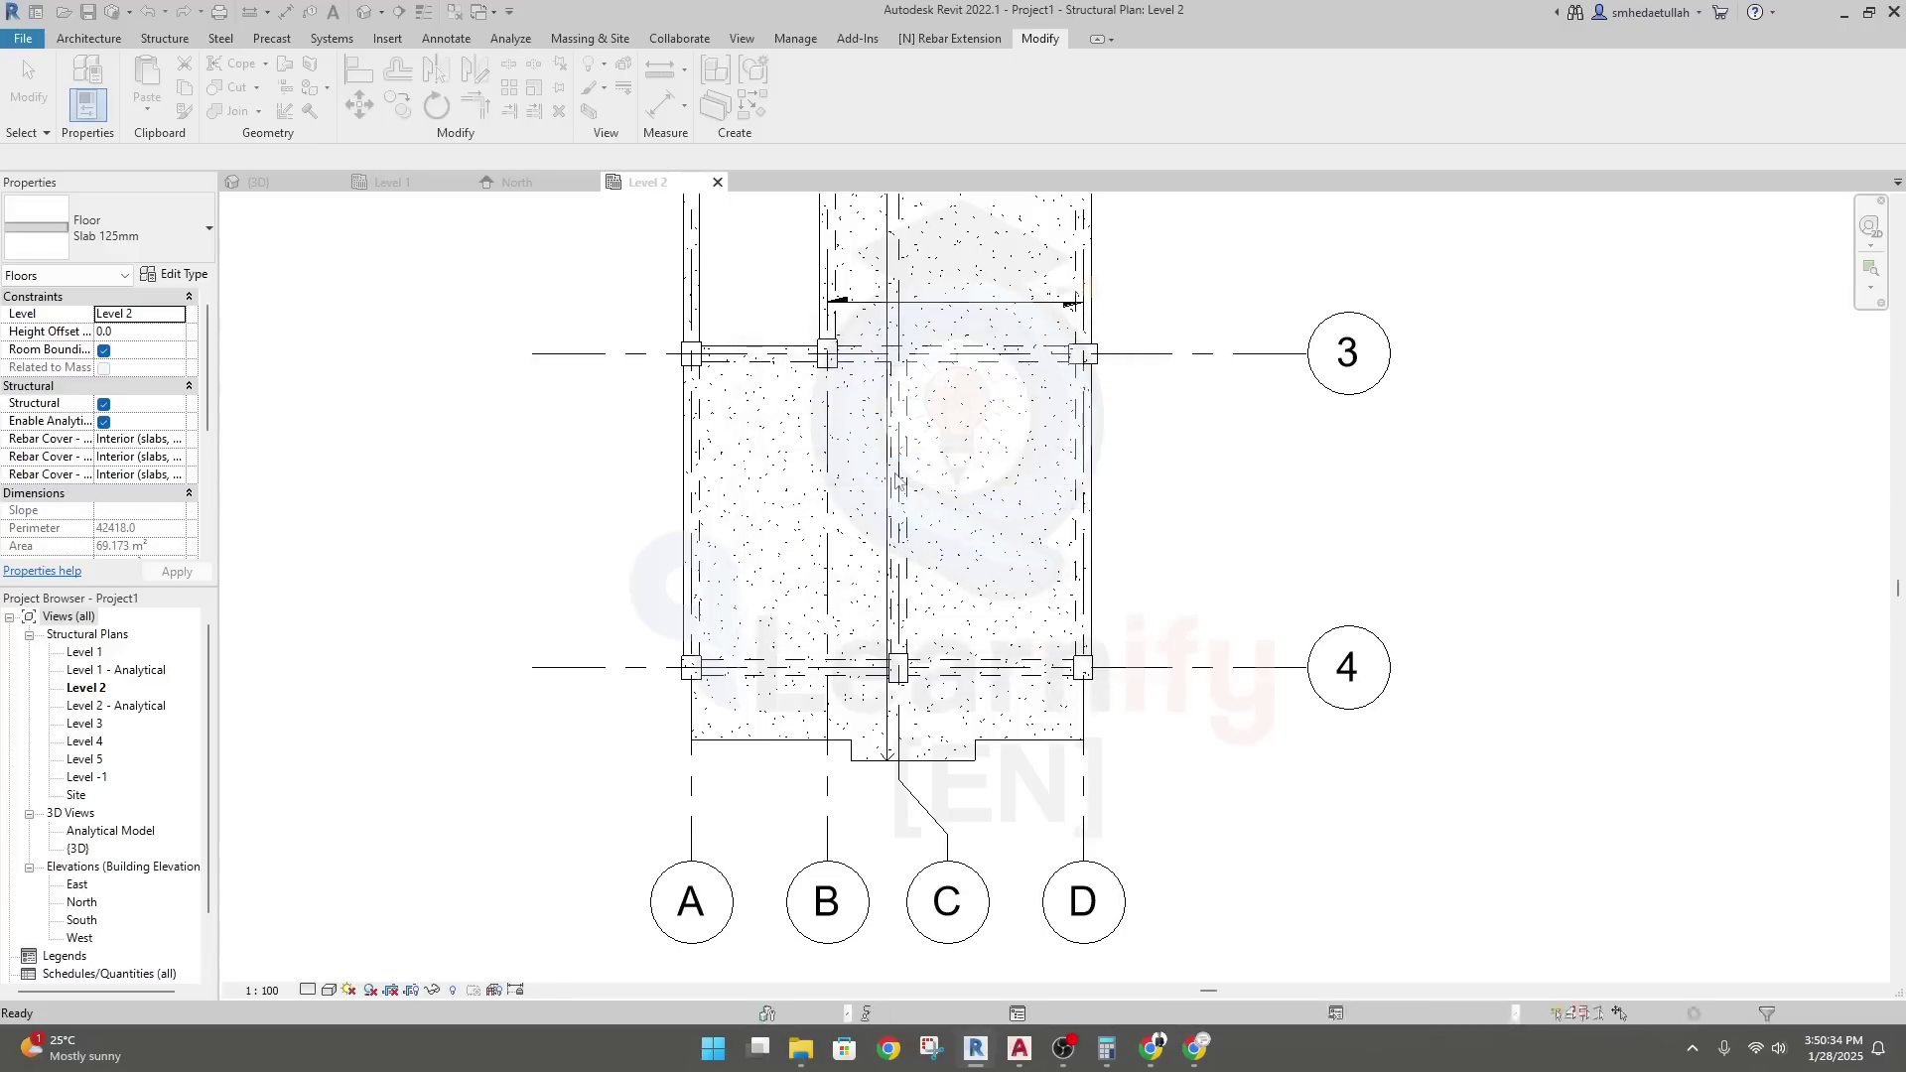
pyautogui.click(896, 481)
pyautogui.scroll(-3, 819, 646)
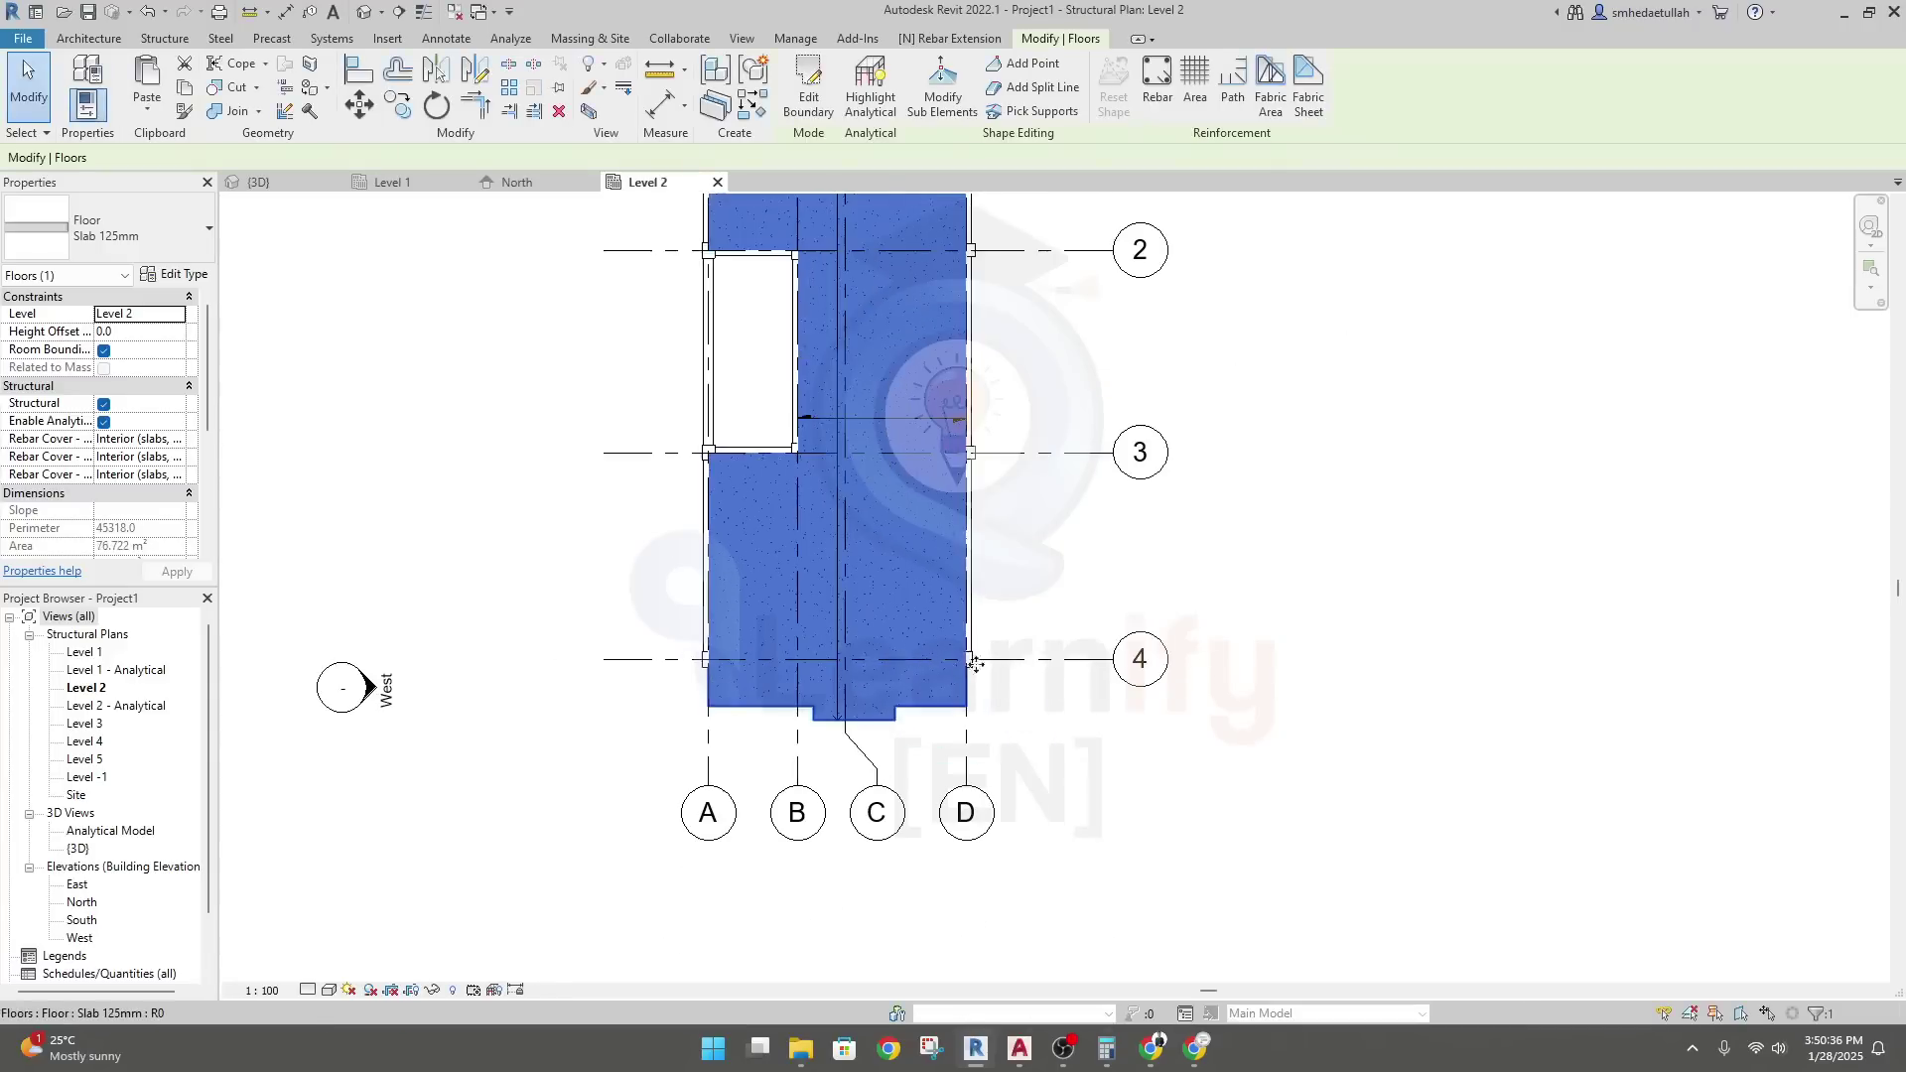
pyautogui.moveTo(1050, 555); pyautogui.dragTo(1068, 594, button='middle')
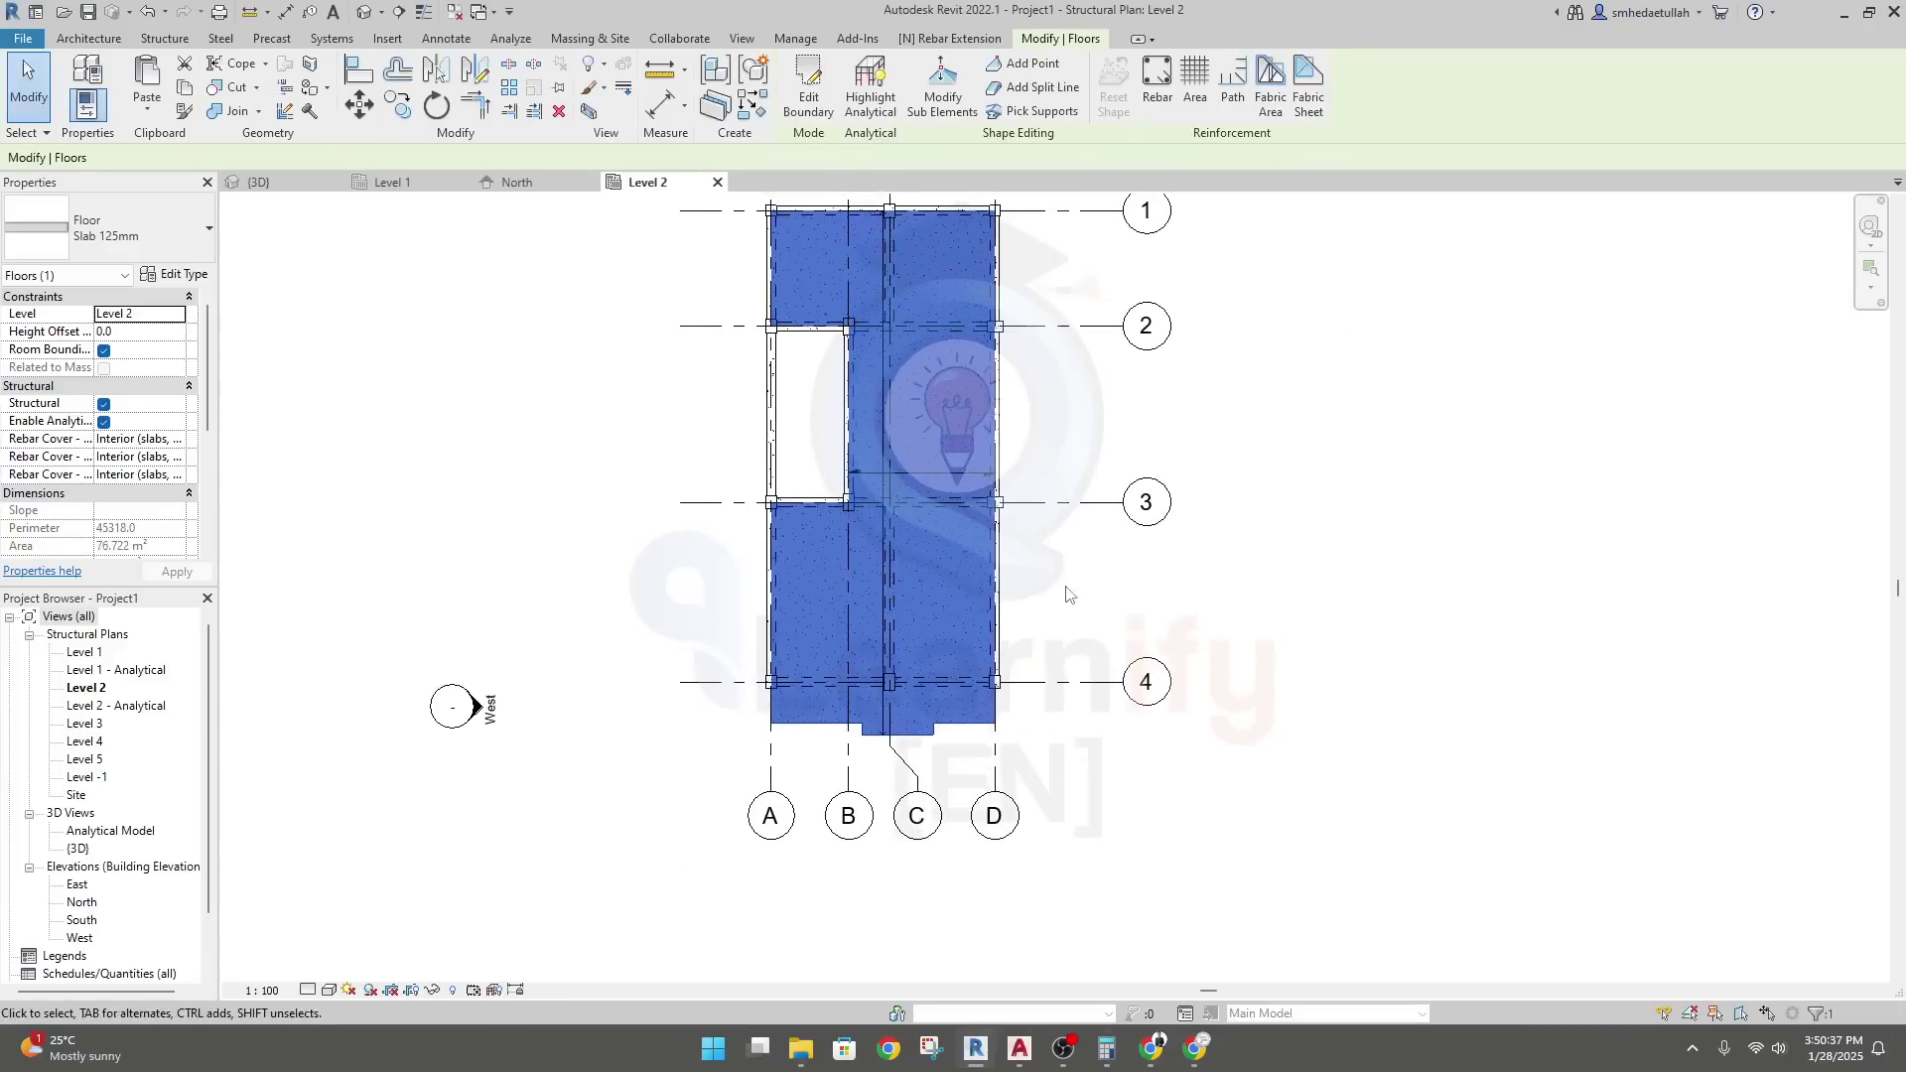
# Open the 3D view and set its visual style to Realistic
pyautogui.click(281, 185)
pyautogui.moveTo(1565, 520); pyautogui.dragTo(1464, 520, button='middle')
pyautogui.click(1464, 520)
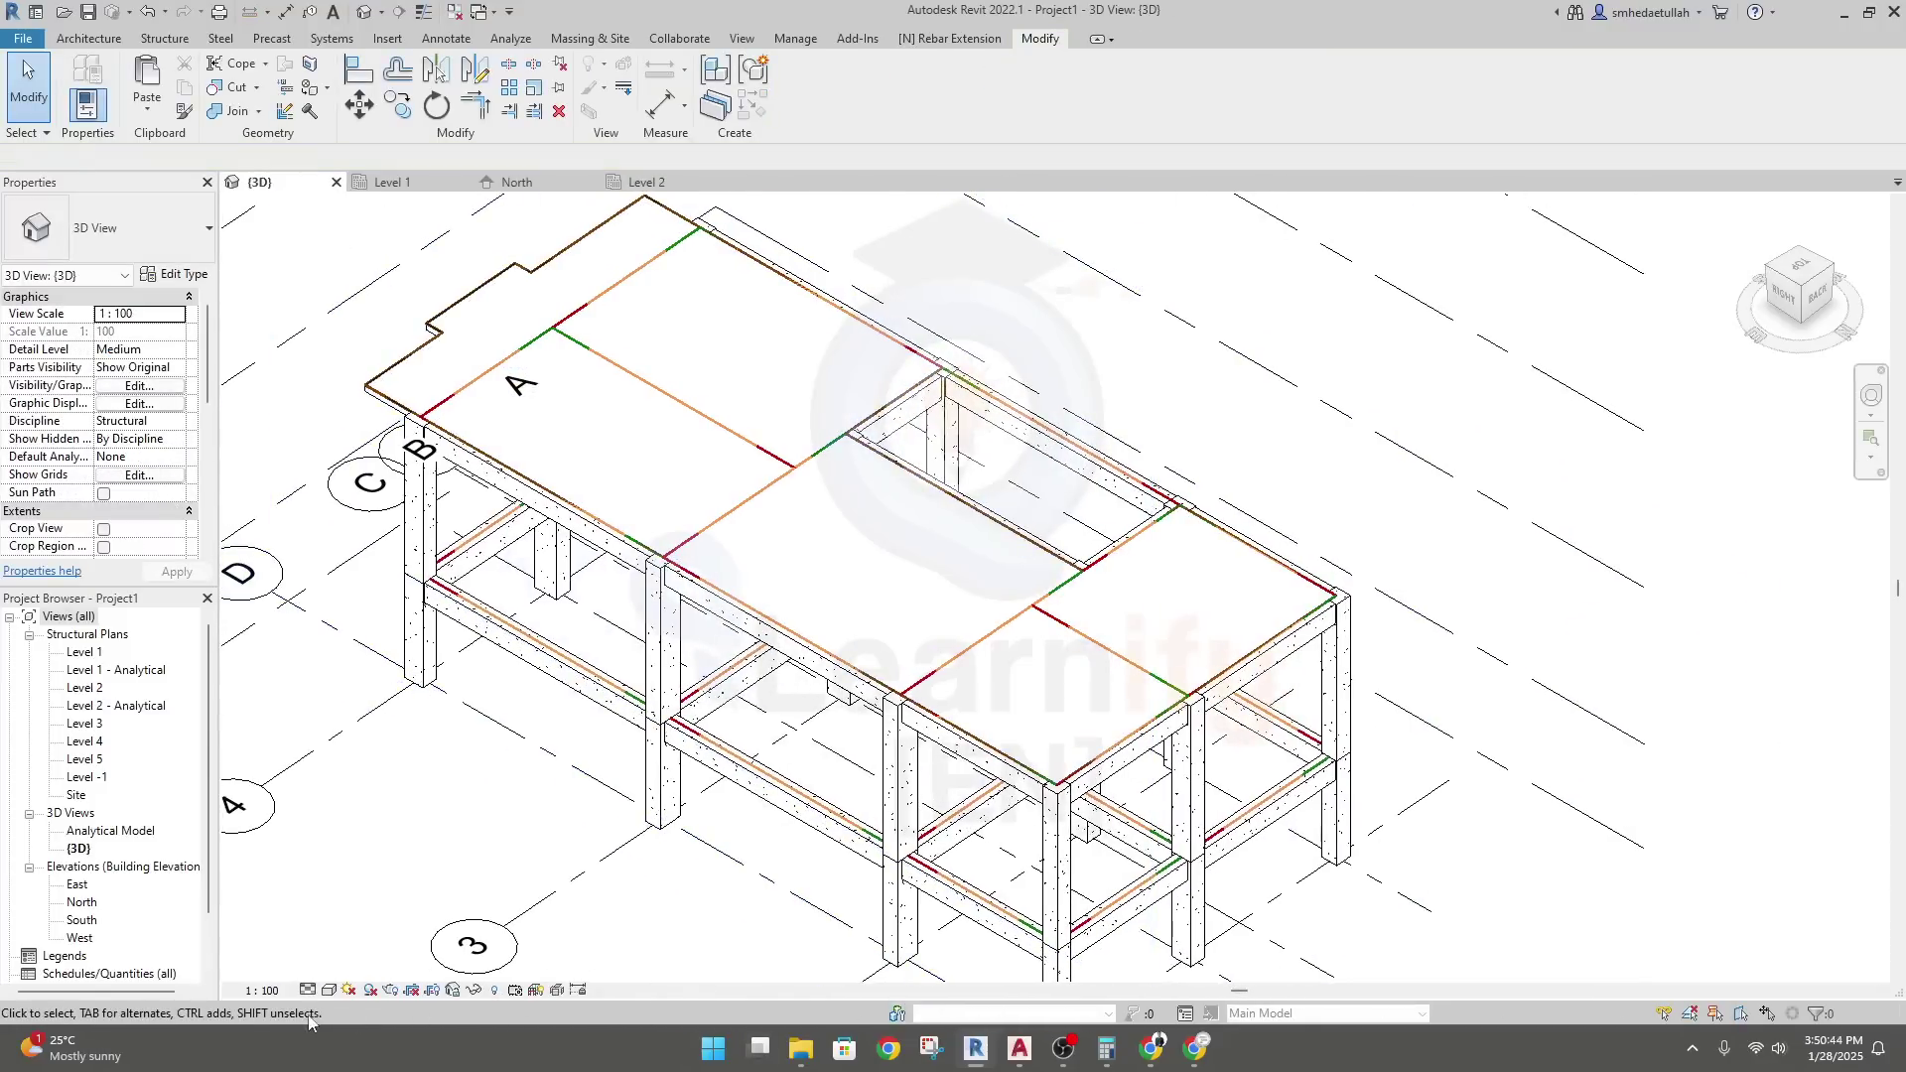
pyautogui.click(329, 990)
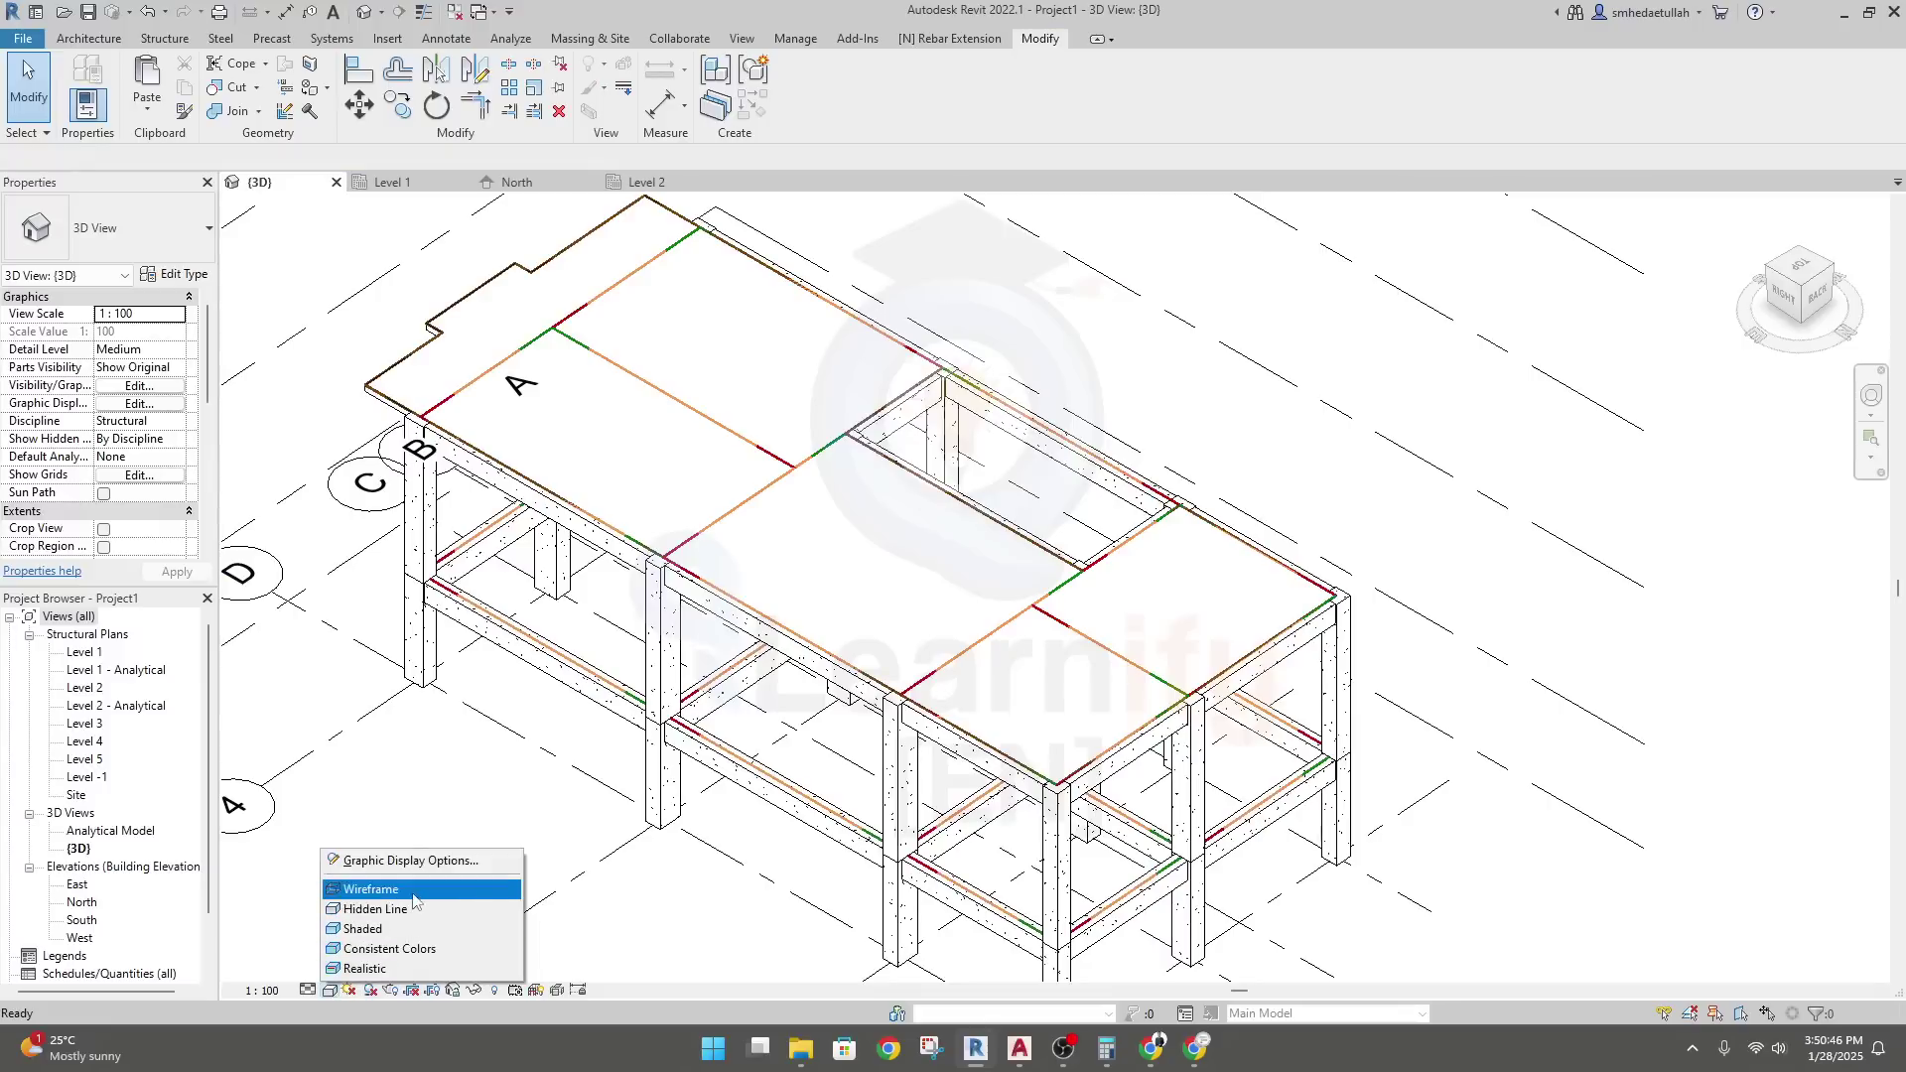
pyautogui.click(395, 967)
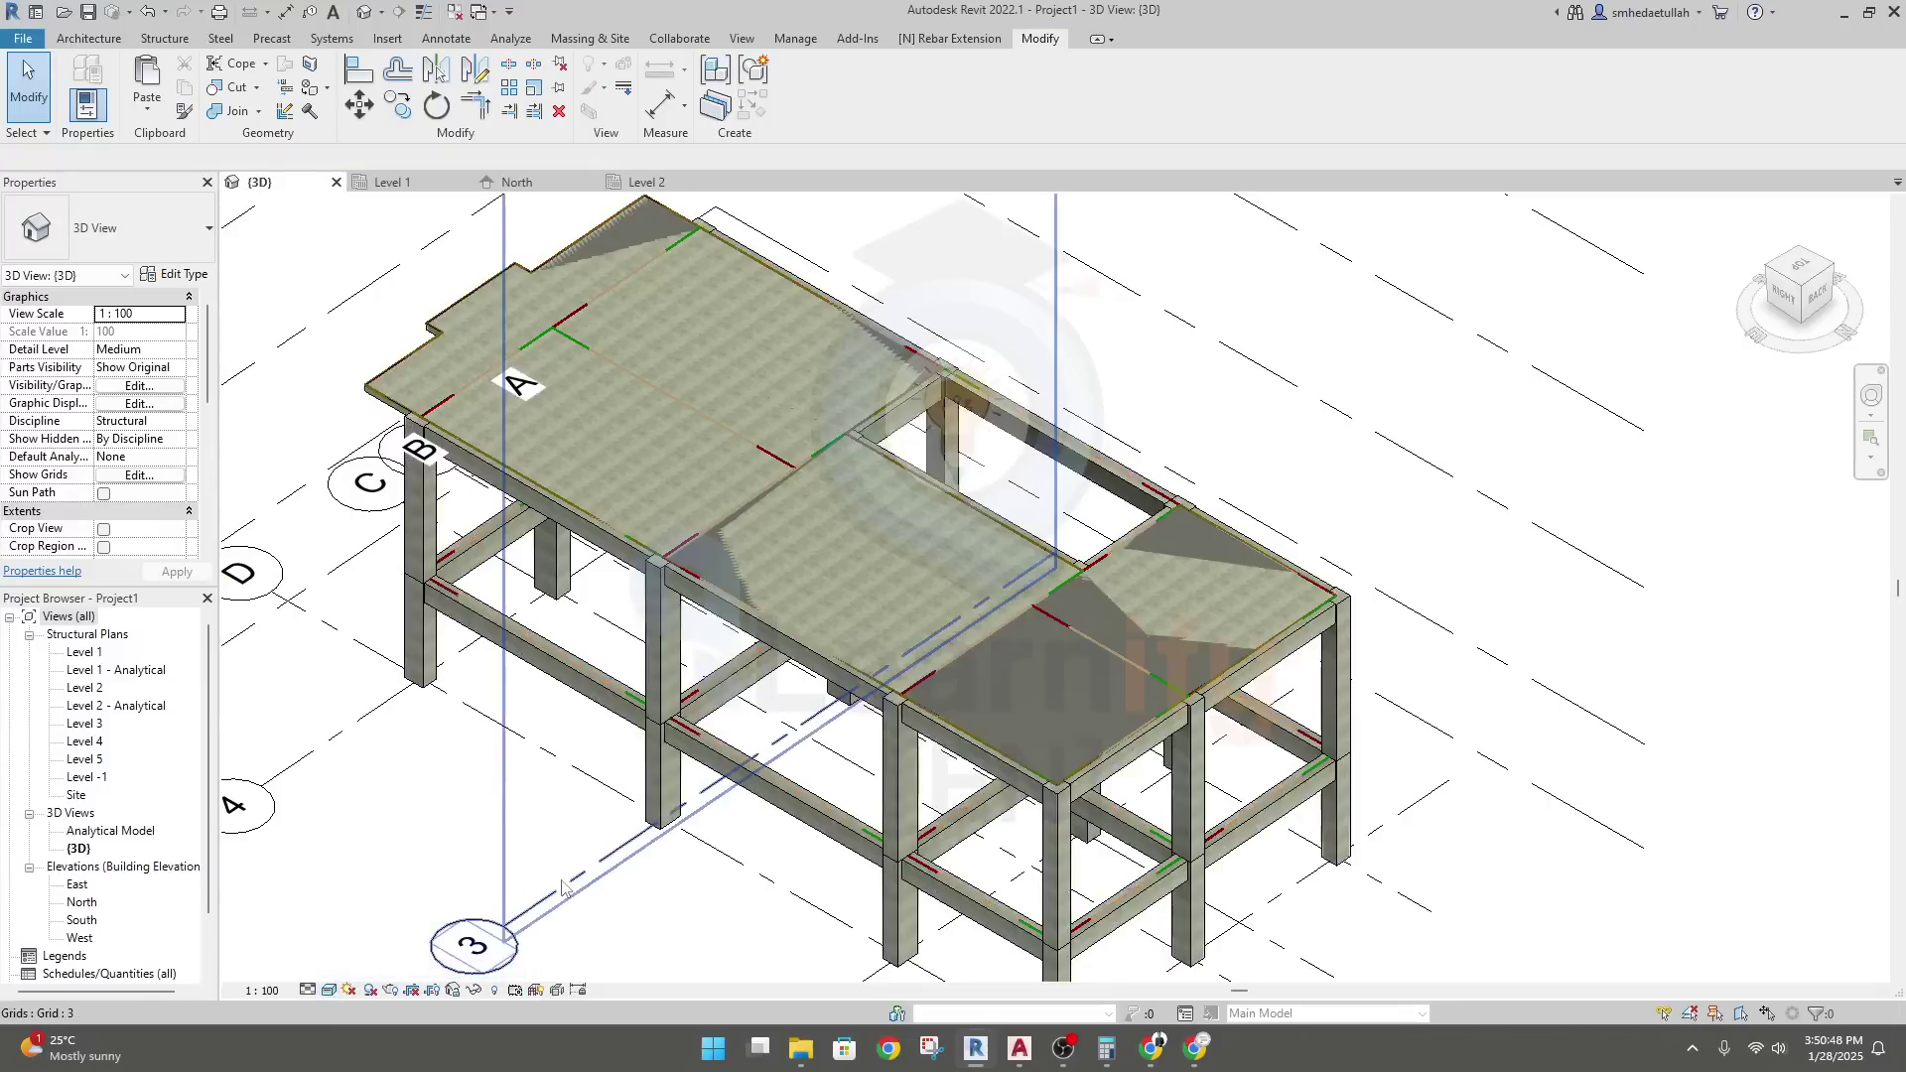
# Examine the slab's veranda and toilet extension in the 3D view and return to the Level 2 structural plan
pyautogui.scroll(-1, 1004, 646)
pyautogui.moveTo(526, 347); pyautogui.dragTo(627, 423, button='middle')
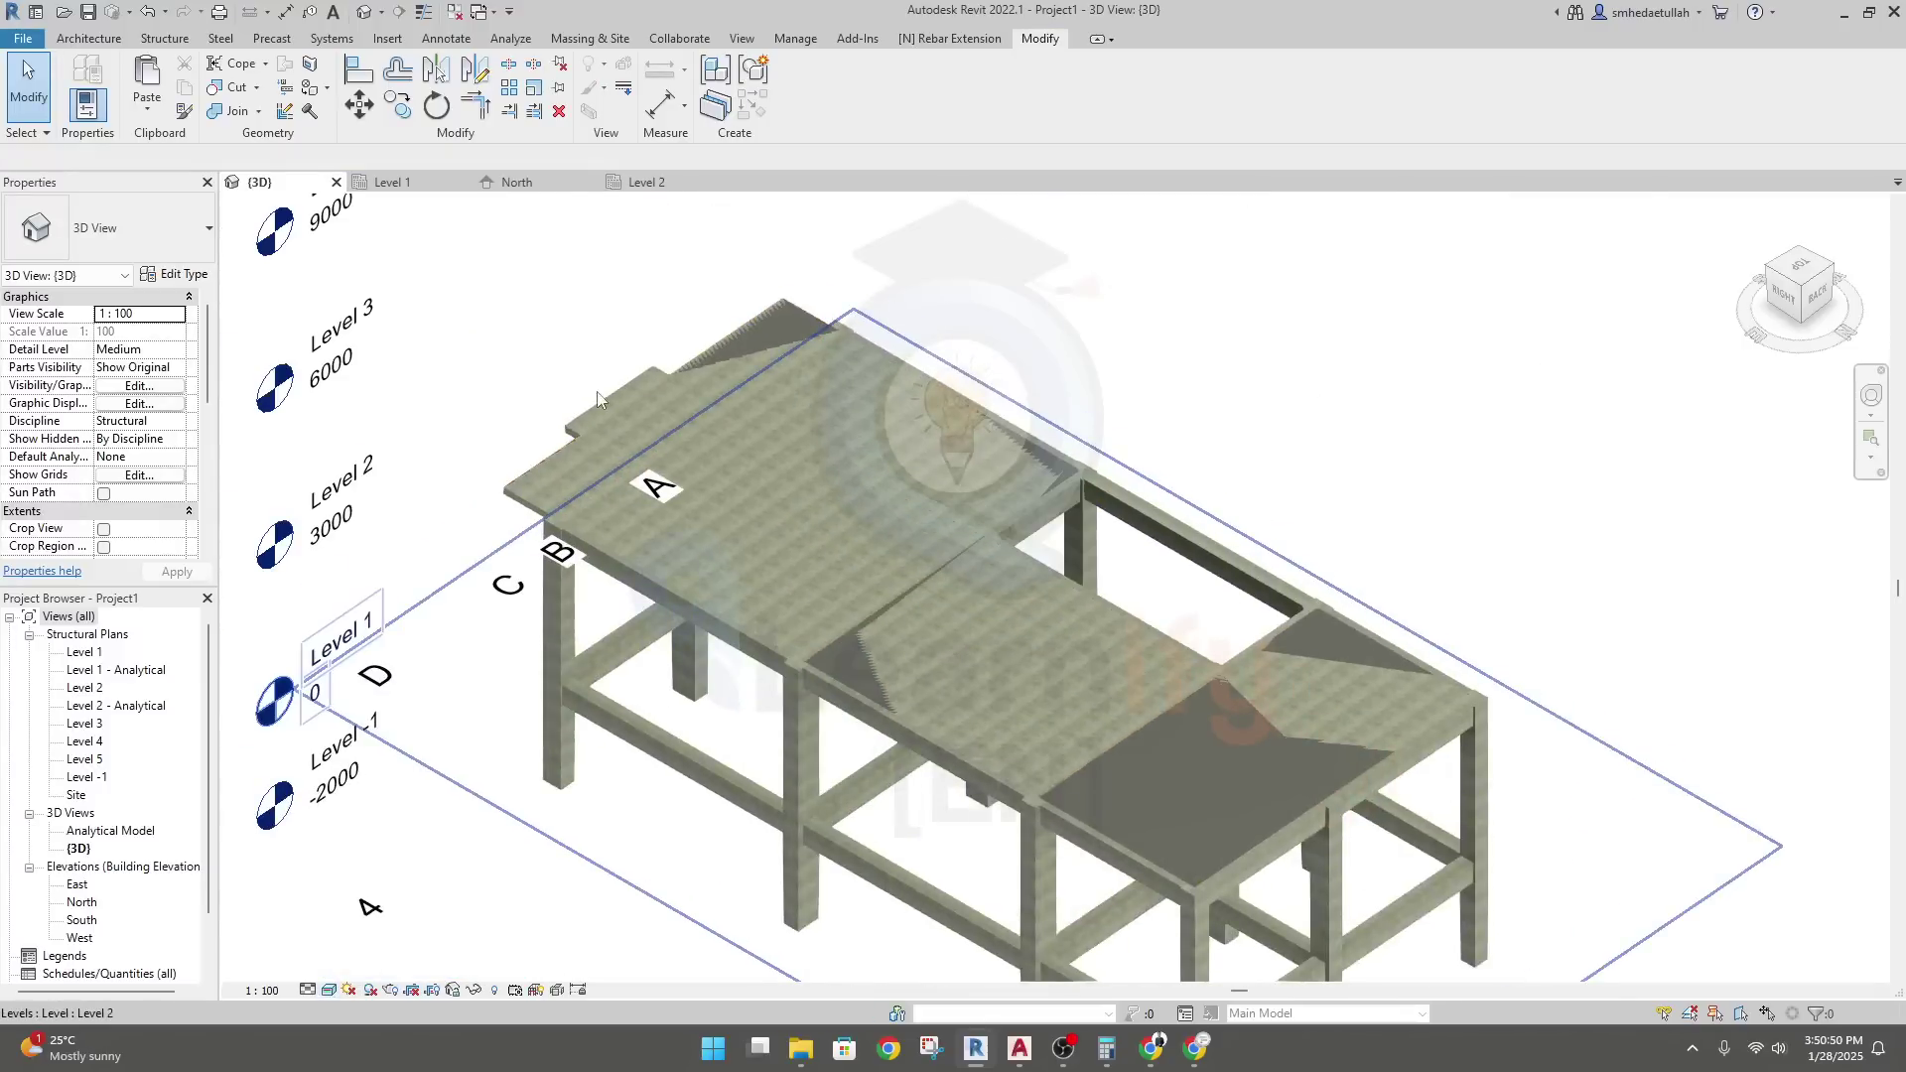
pyautogui.scroll(1, 627, 423)
pyautogui.scroll(1, 625, 417)
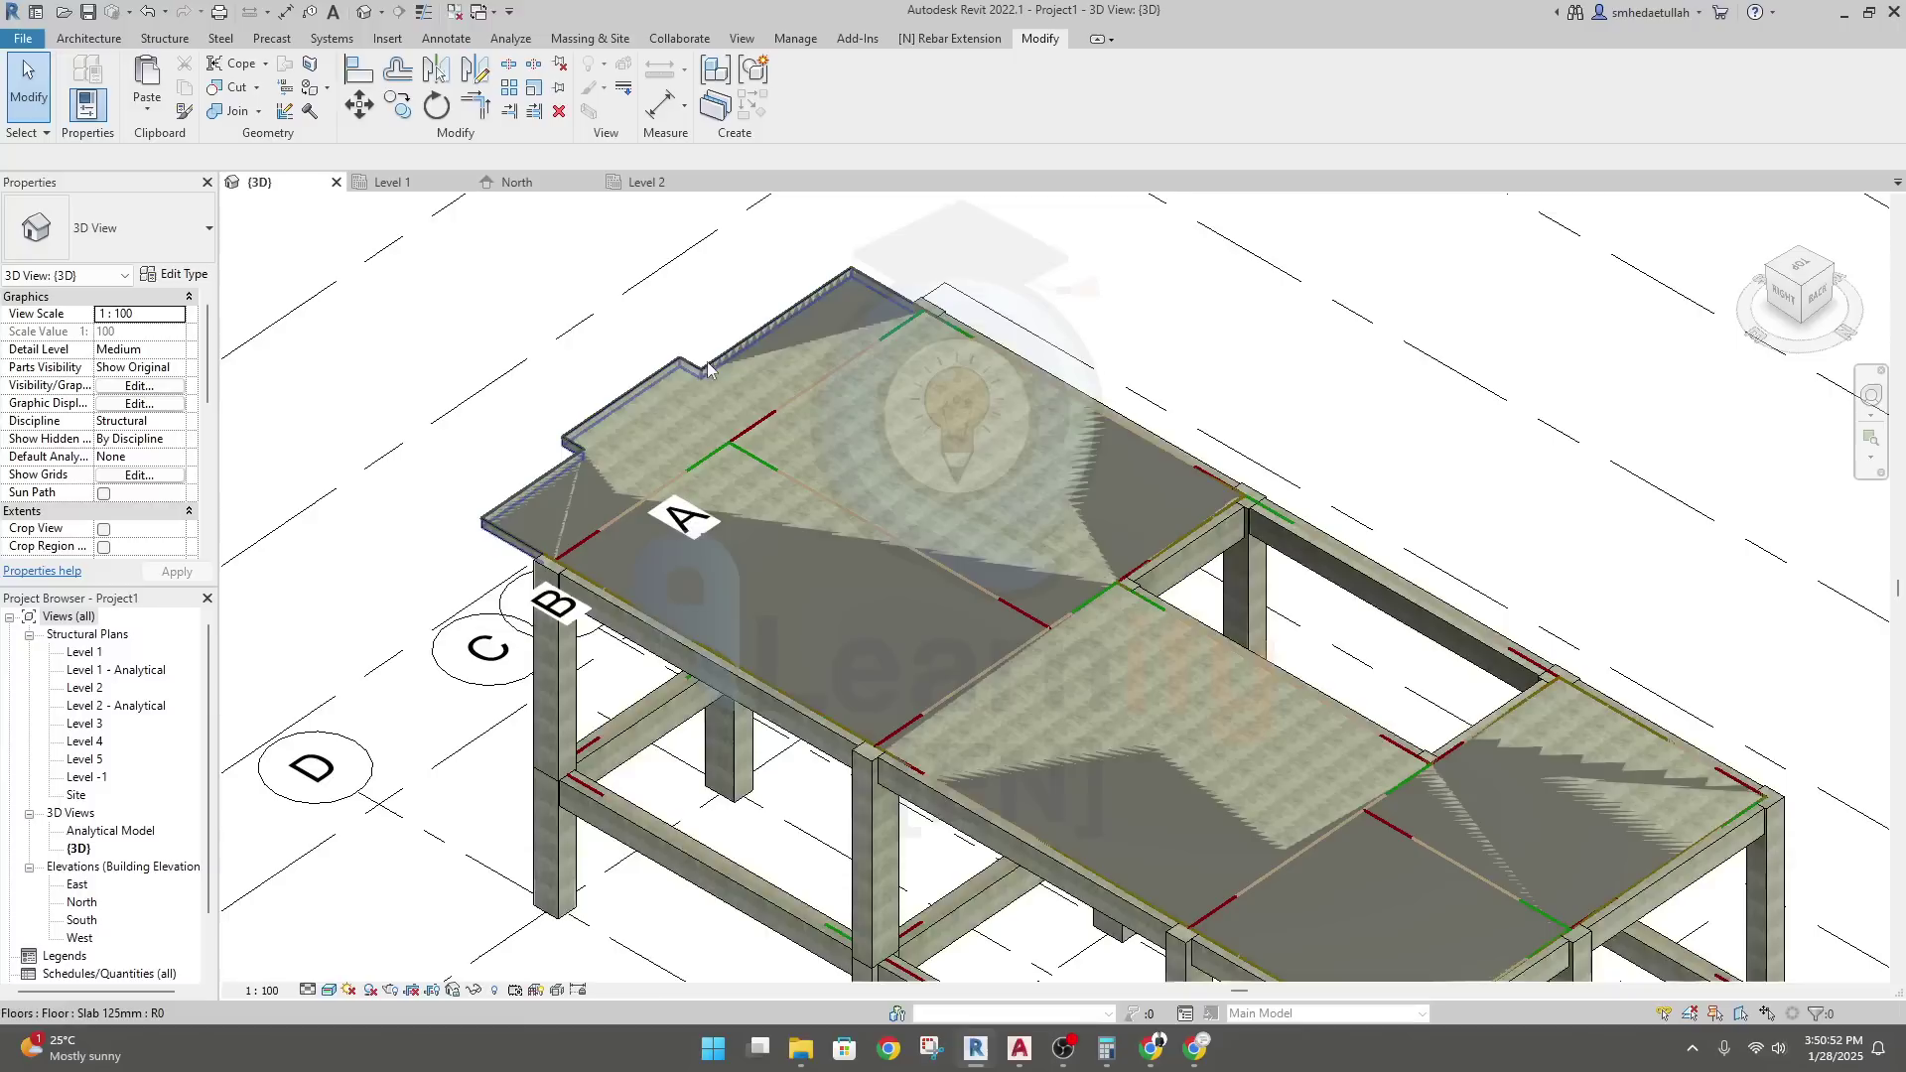
pyautogui.scroll(-2, 766, 333)
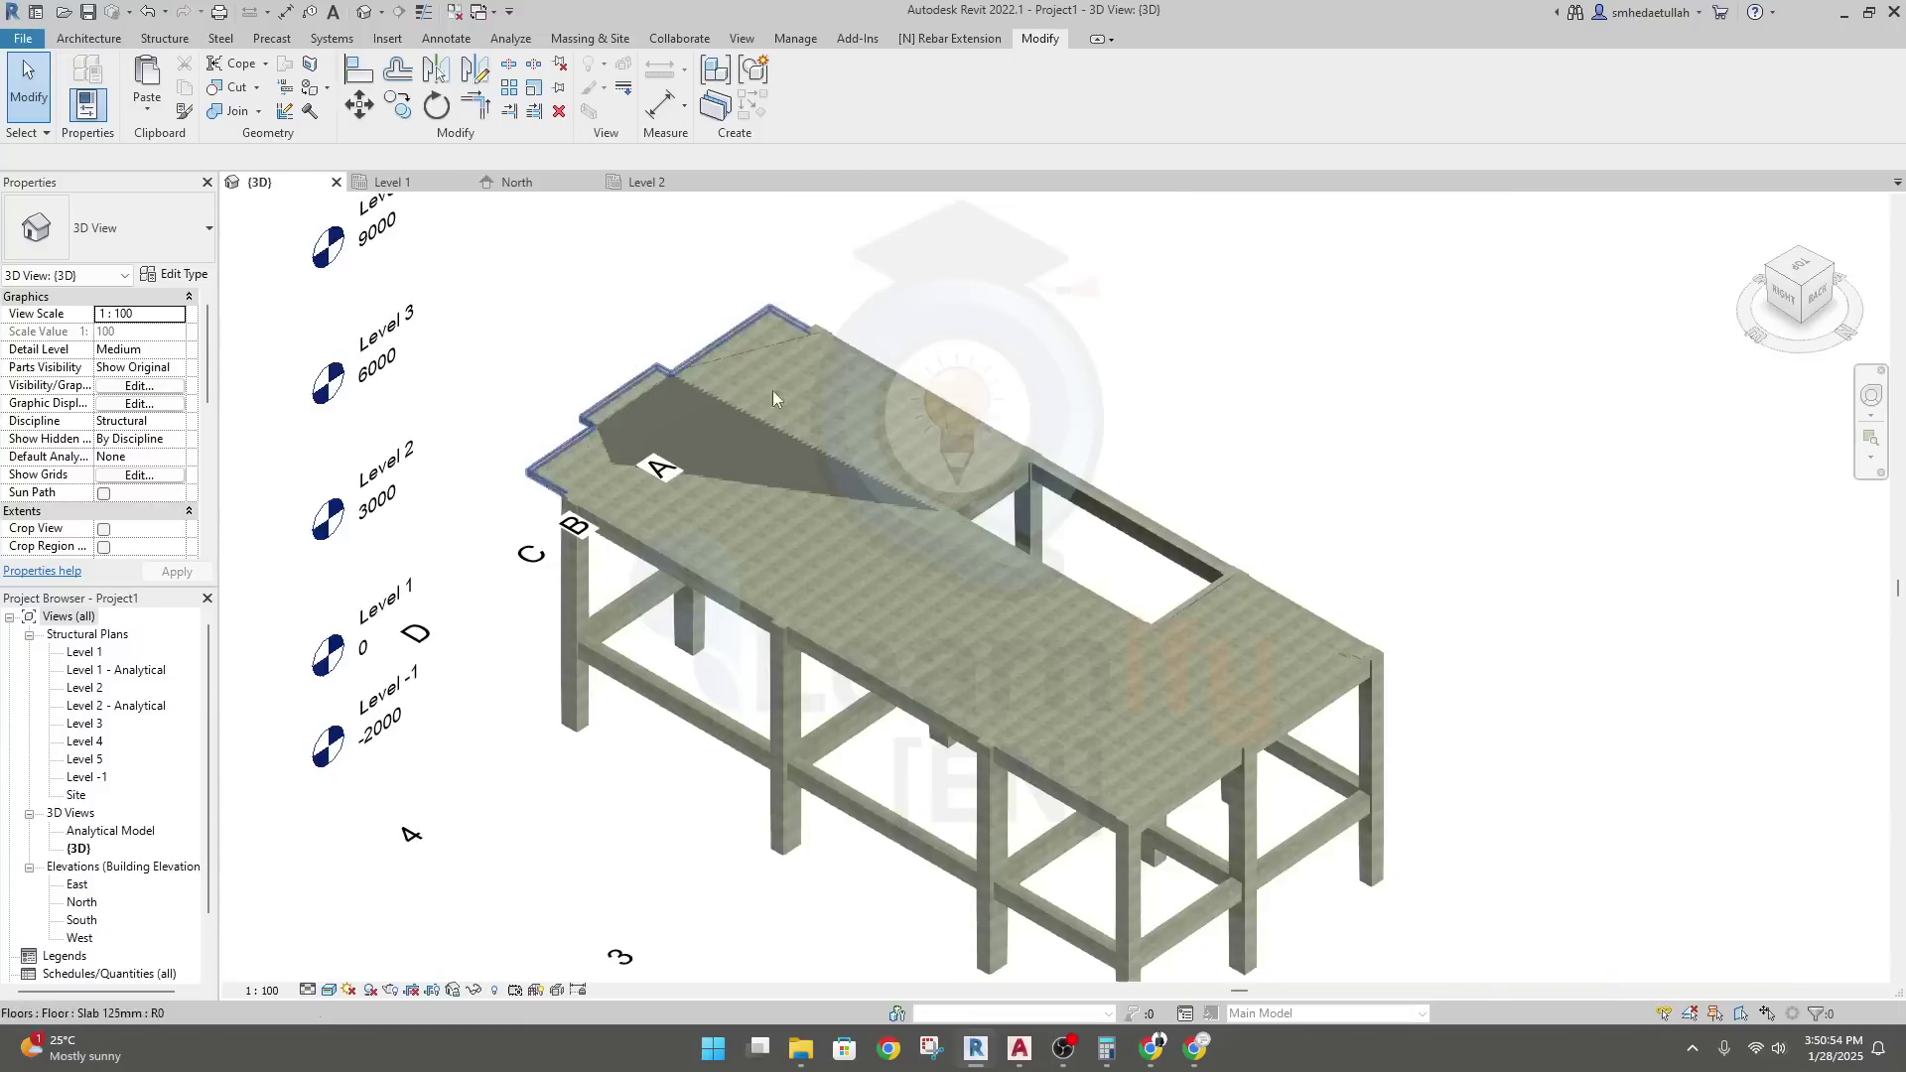
pyautogui.click(722, 344)
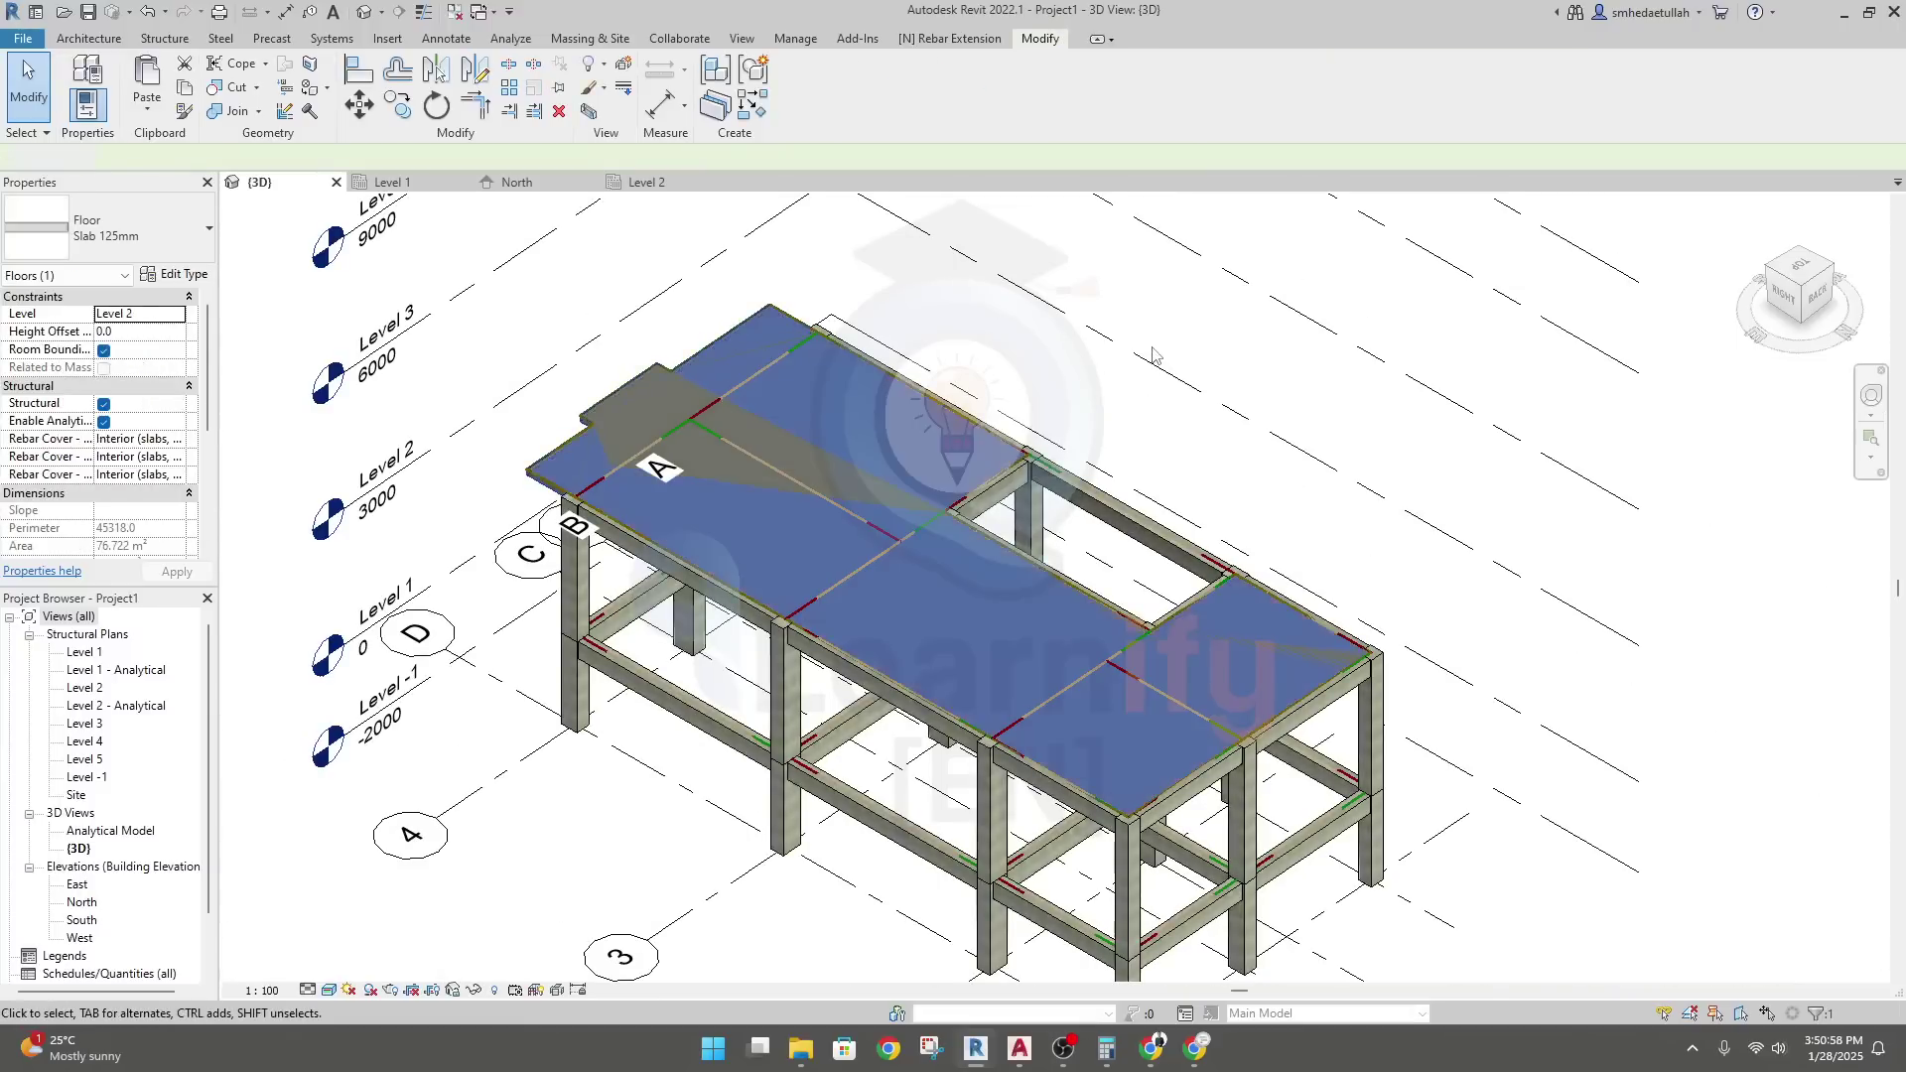
pyautogui.click(1152, 354)
pyautogui.click(695, 185)
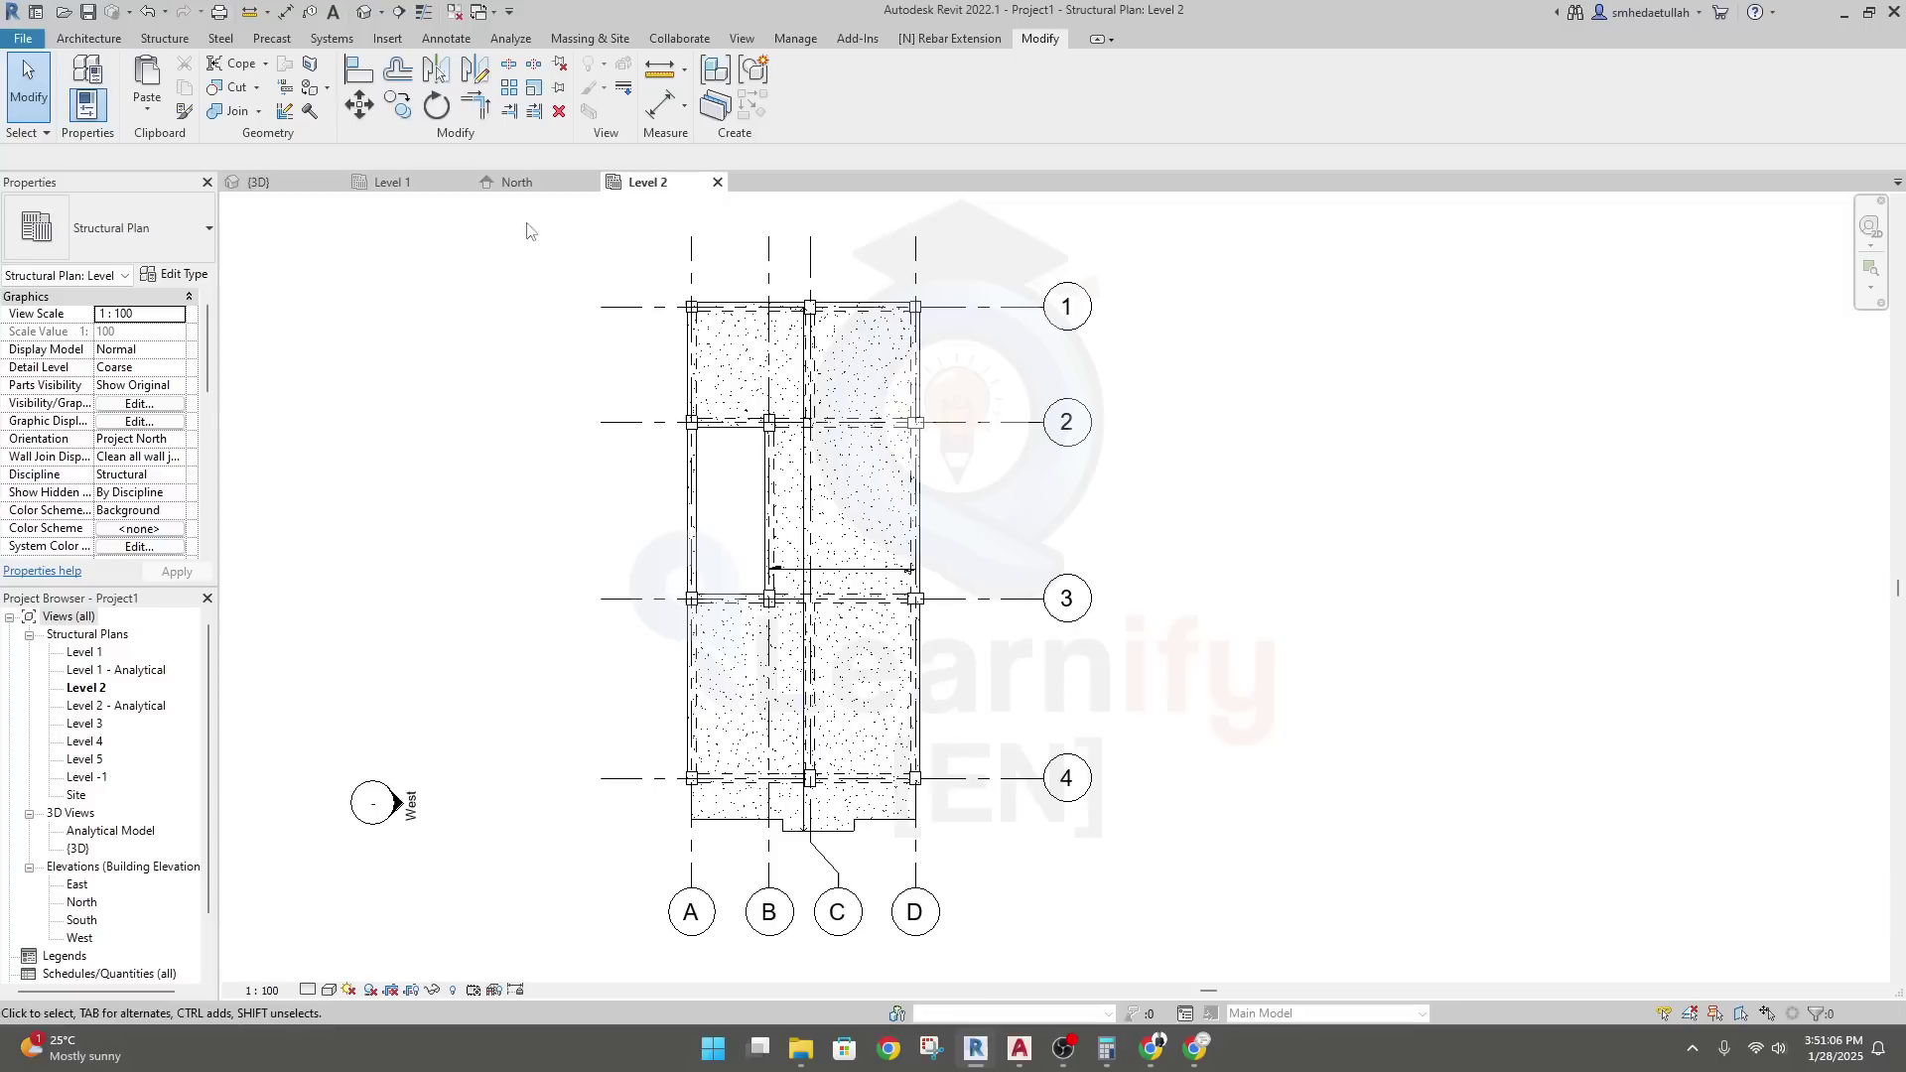
pyautogui.moveTo(580, 386)
pyautogui.mouseDown(button='middle')
pyautogui.moveTo(582, 371)
pyautogui.moveTo(566, 383)
pyautogui.mouseUp(button='middle')
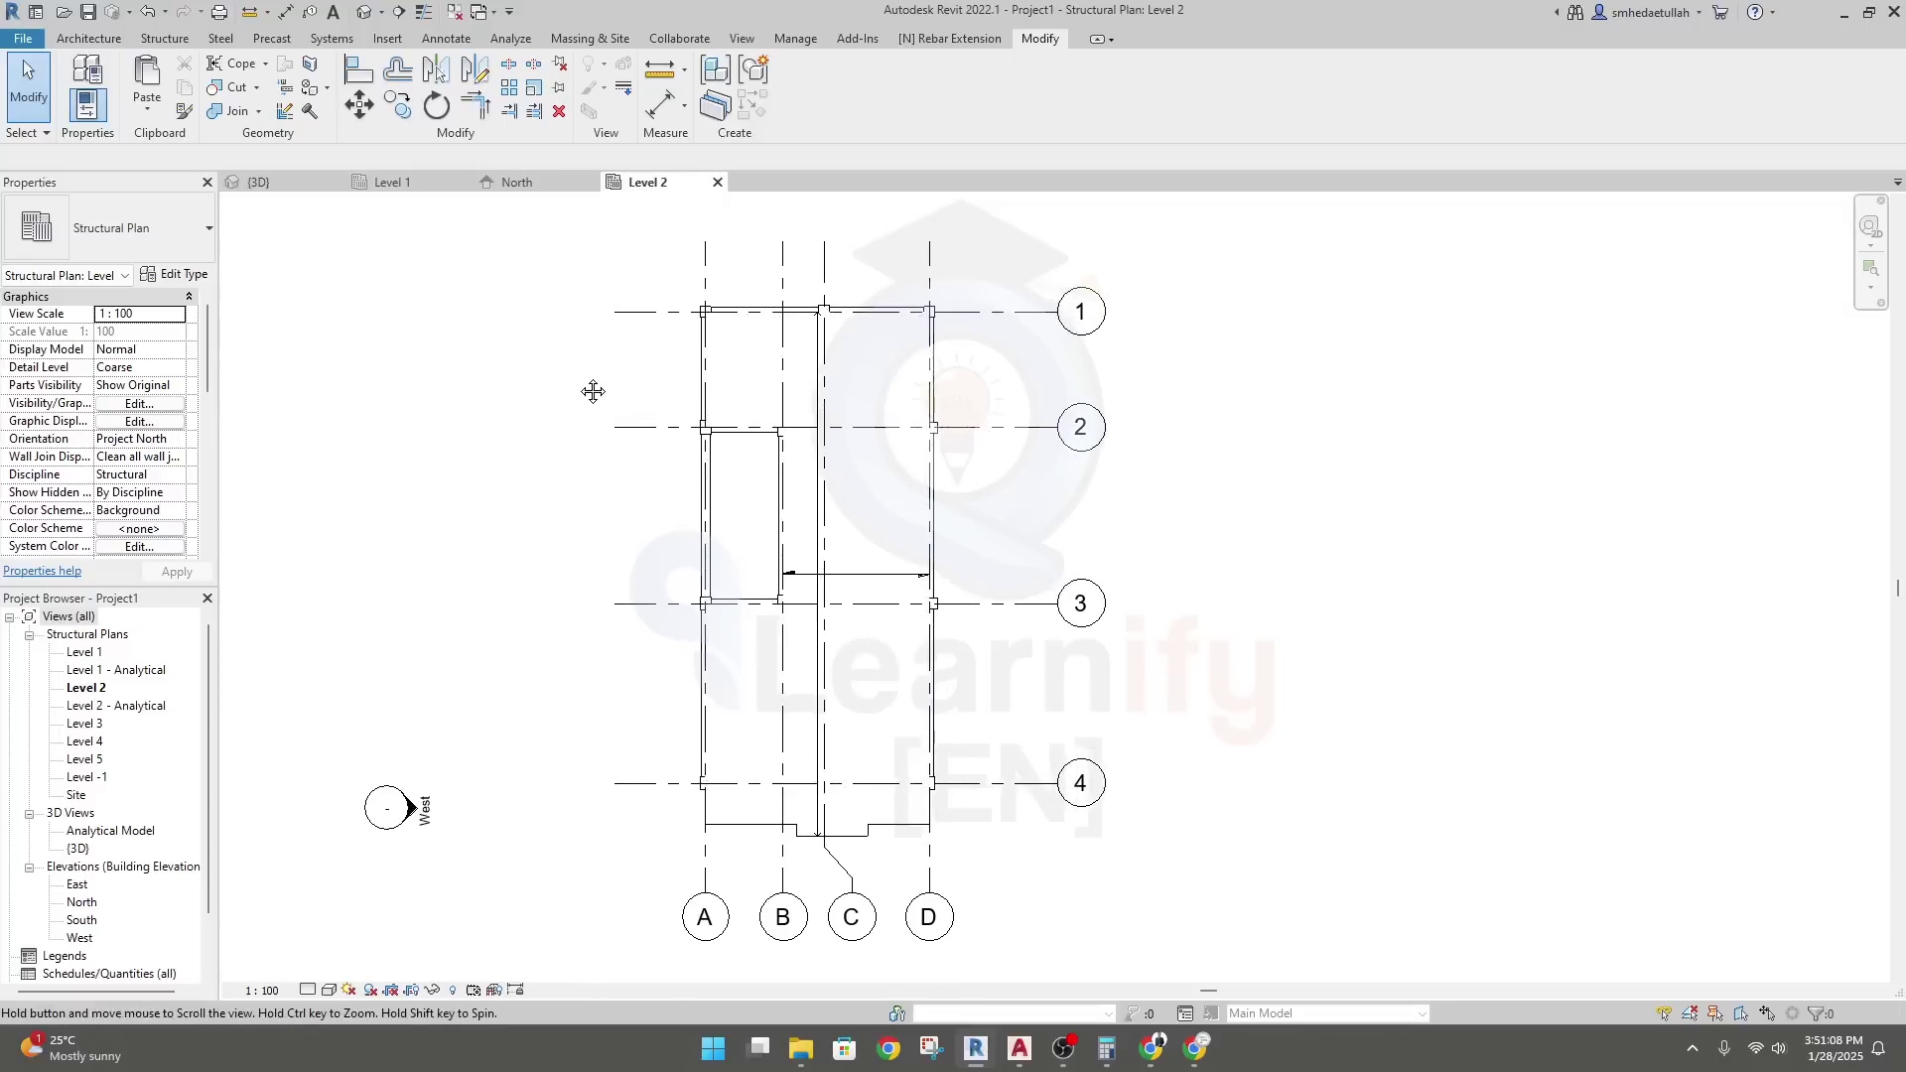